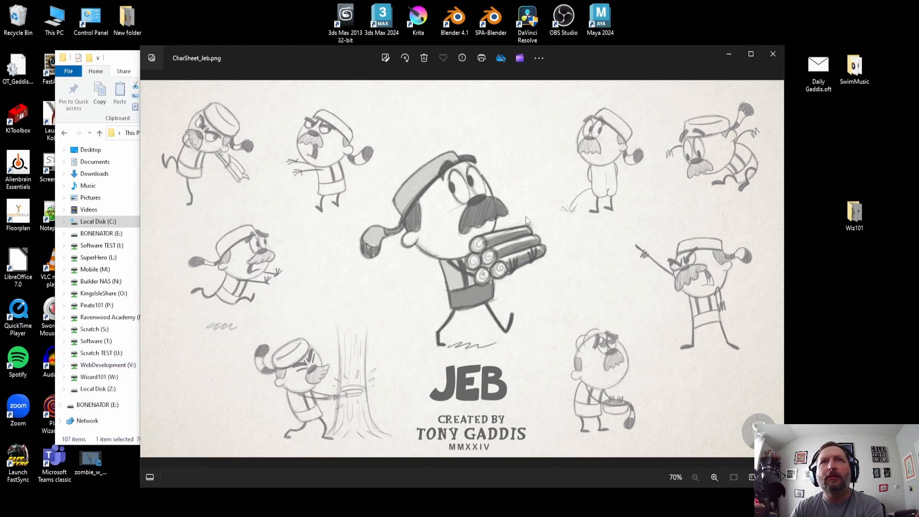
Close the character sheet image, switch to the browser and play The Best Of Ron Swanson video from 17:36, pausing at 17:44
left_click(773, 54)
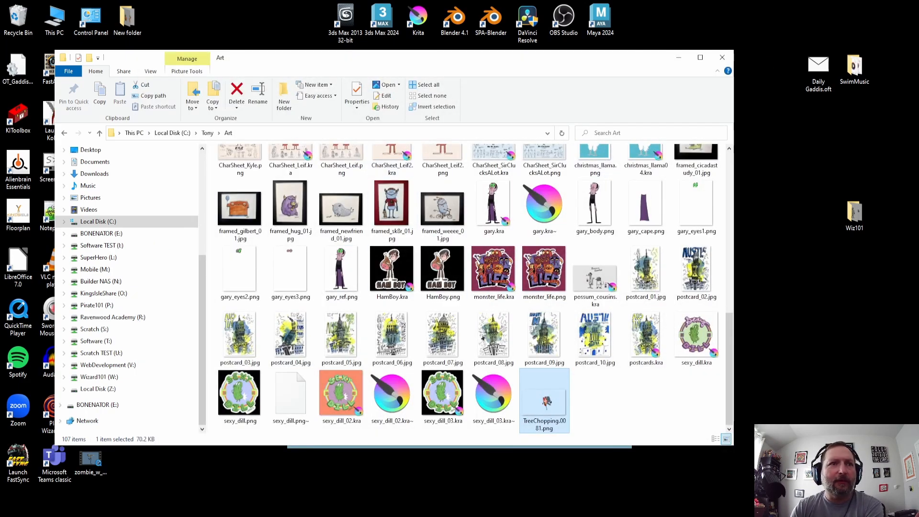
mouse_move(153, 515)
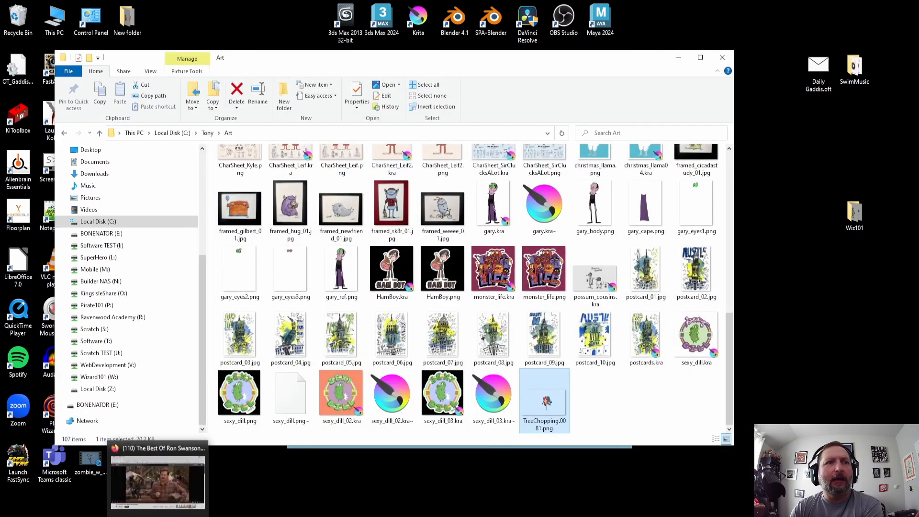
left_click(154, 488)
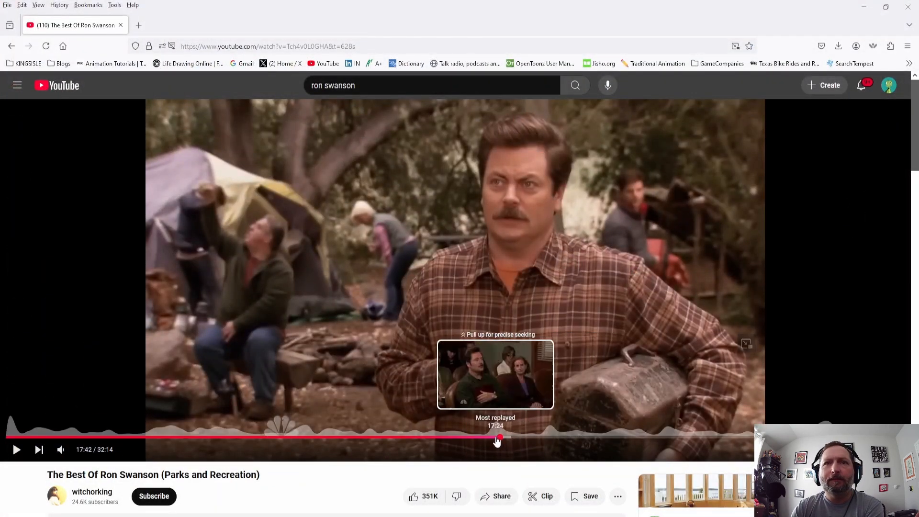
left_click(498, 437)
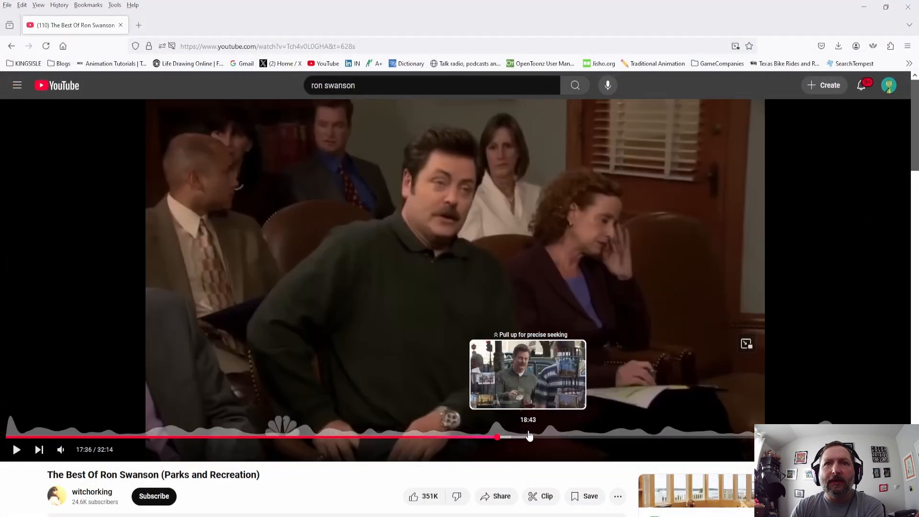
left_click(17, 449)
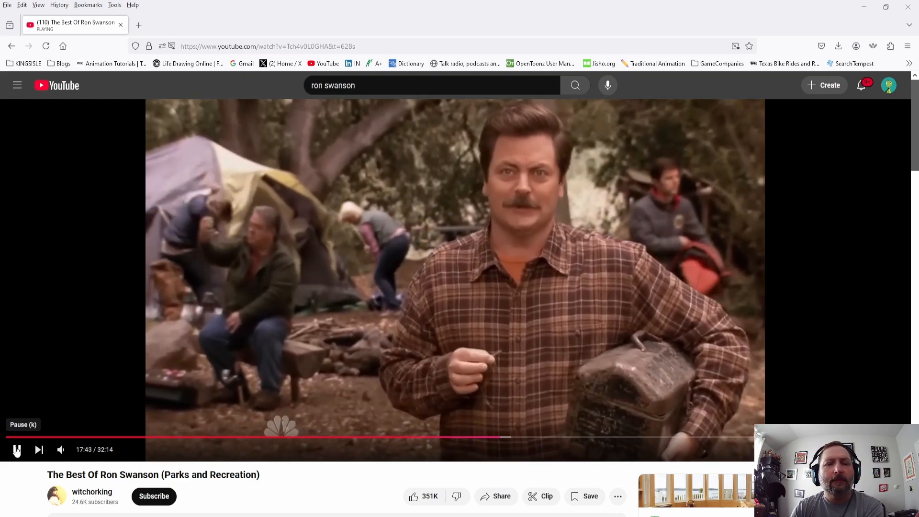
left_click(18, 452)
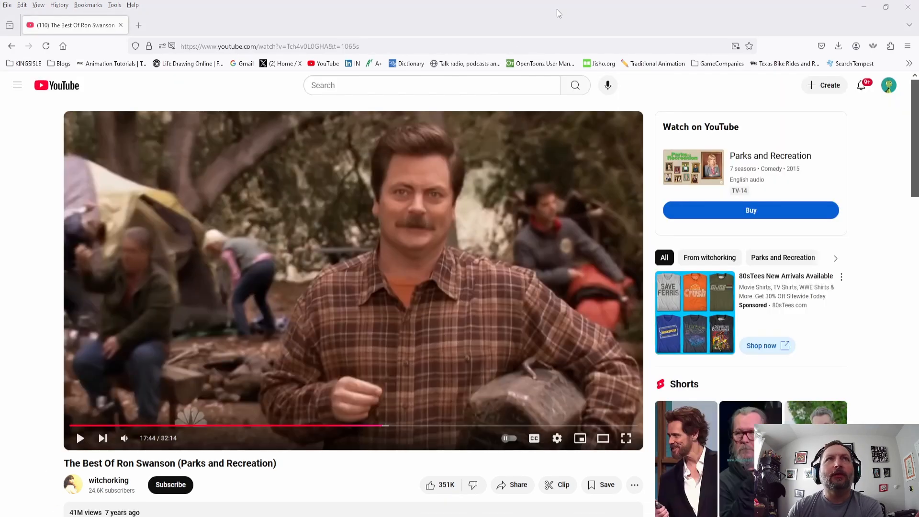
double_click(617, 13)
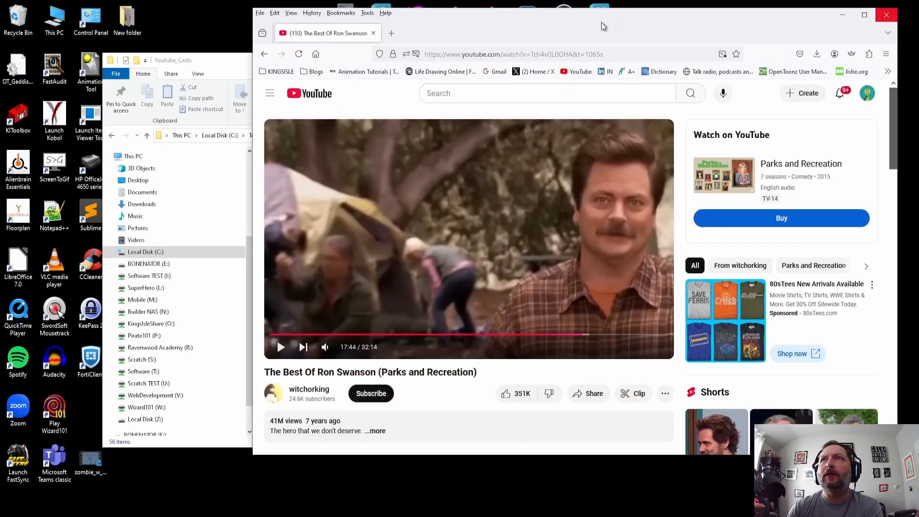
left_click(735, 23)
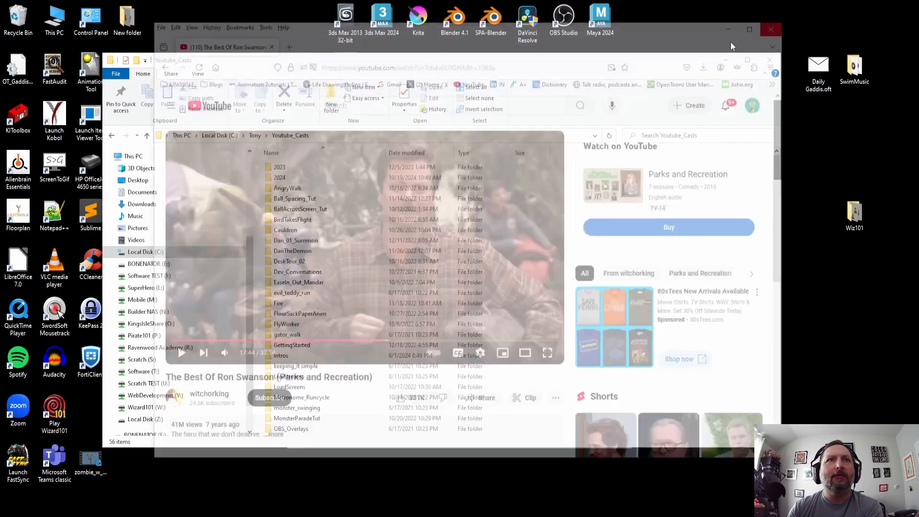
scroll(315, 268, "down", 8)
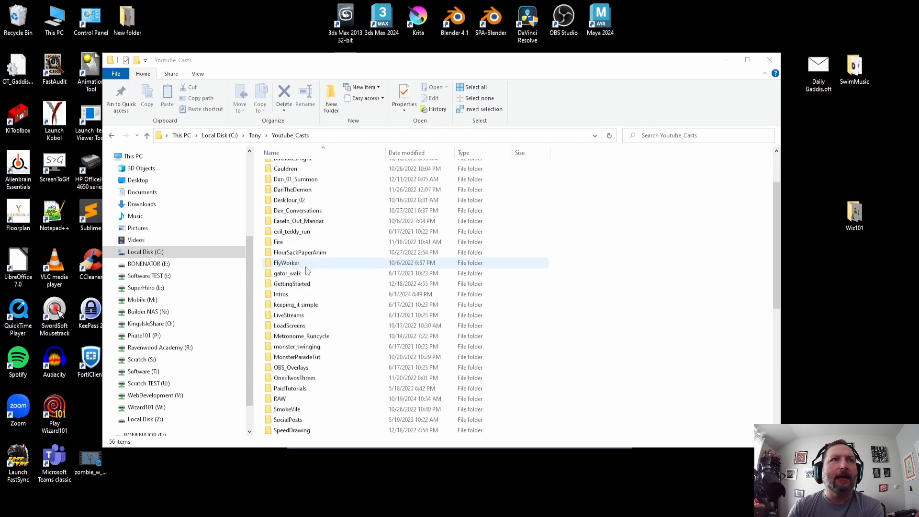
scroll(322, 286, "up", 1)
double_click(316, 372)
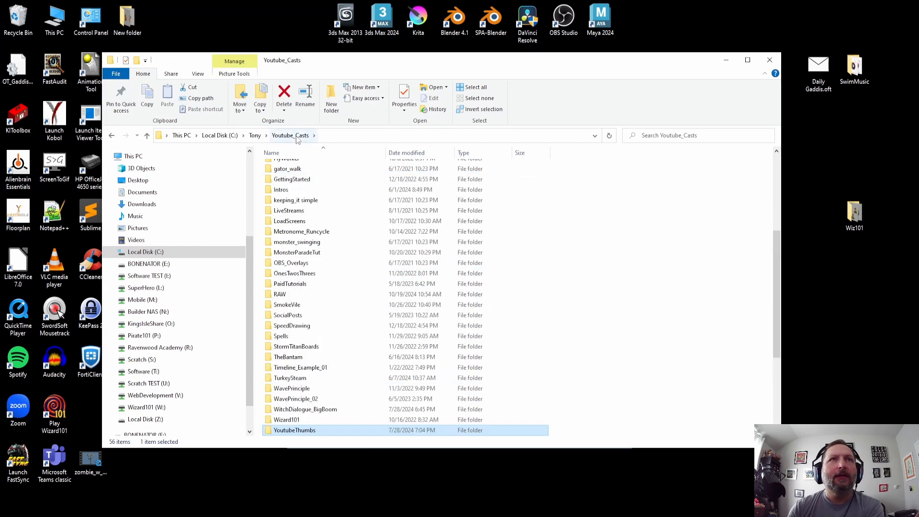
double_click(291, 296)
left_click(307, 188)
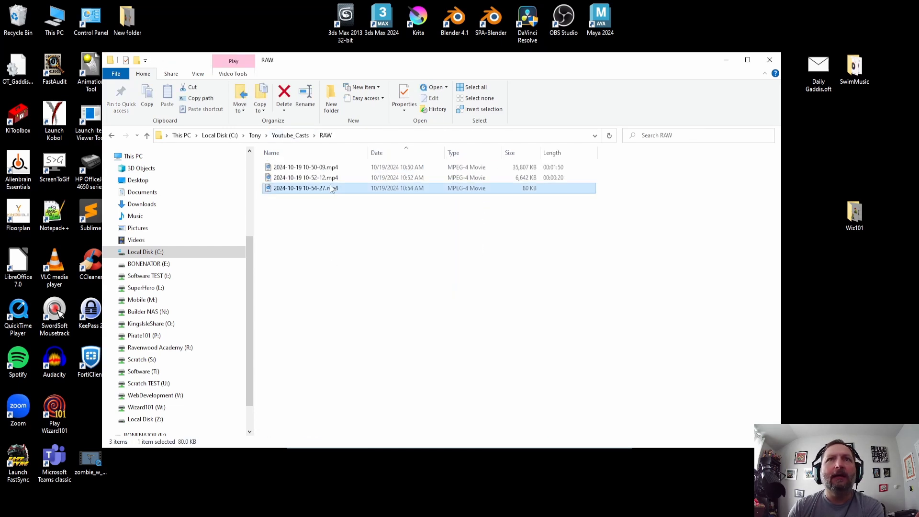
key("Up")
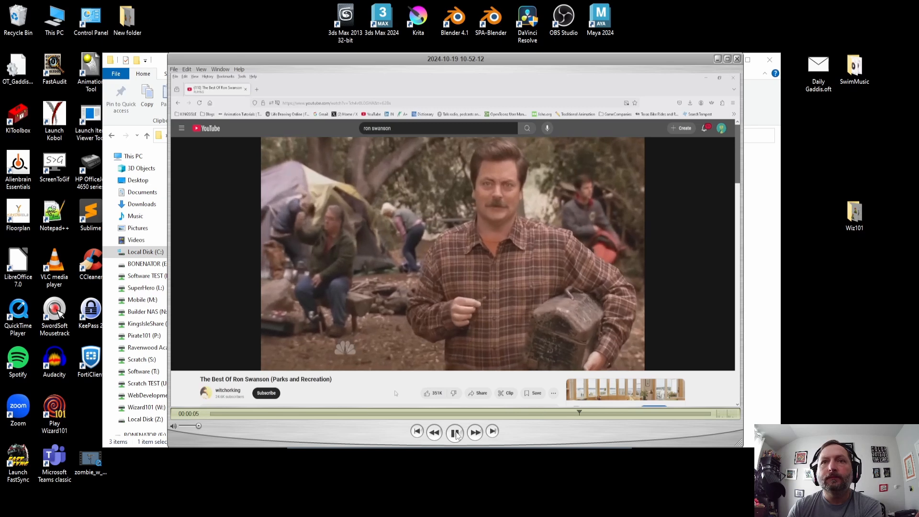
left_click(456, 434)
Export the recording's audio as Sound to Wave named fishingrelaxesme.wav, and close the movie without saving changes
left_click_drag(192, 59, 216, 71)
left_click(224, 82)
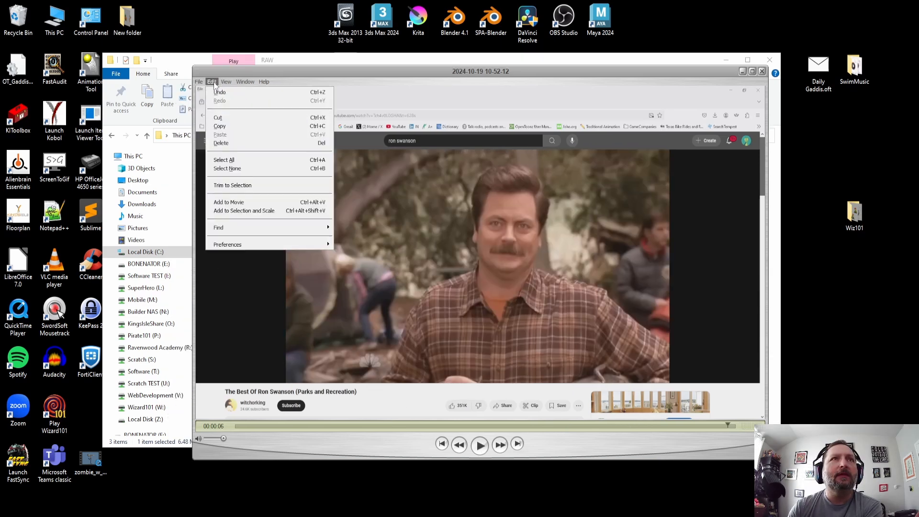
left_click(198, 82)
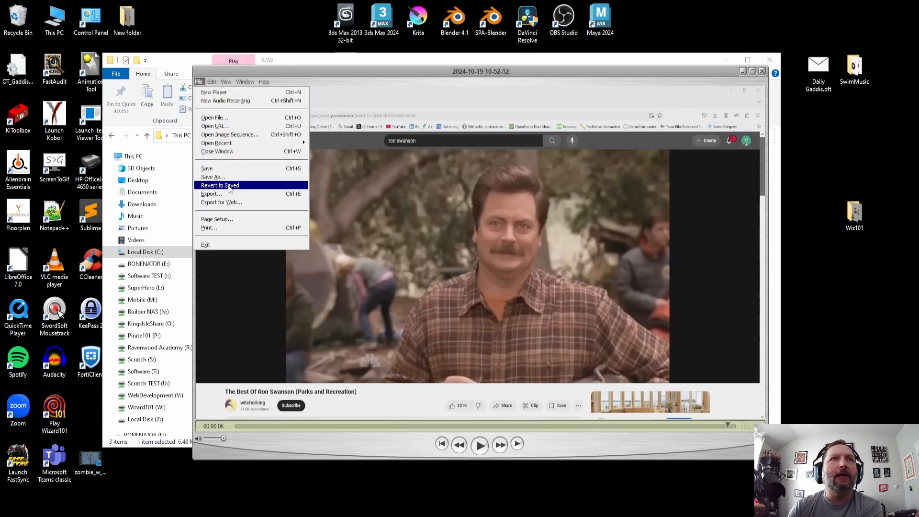
left_click(211, 193)
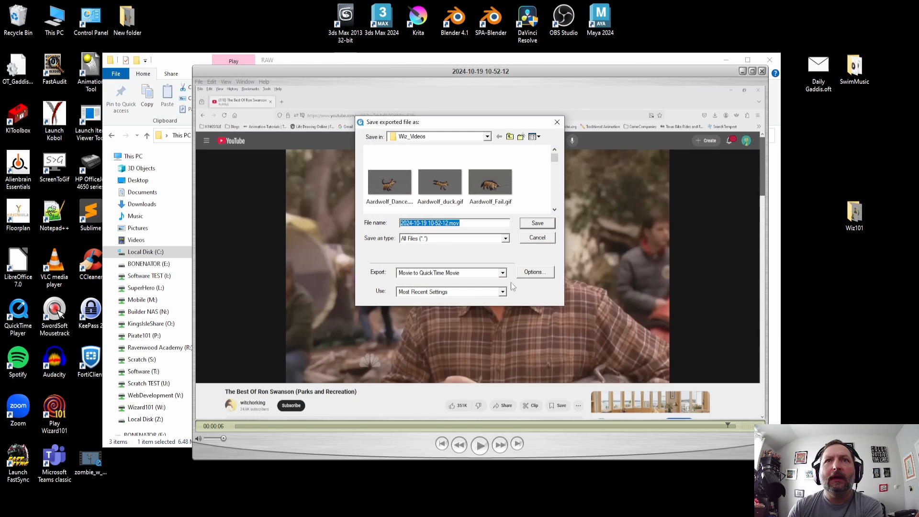
left_click(503, 273)
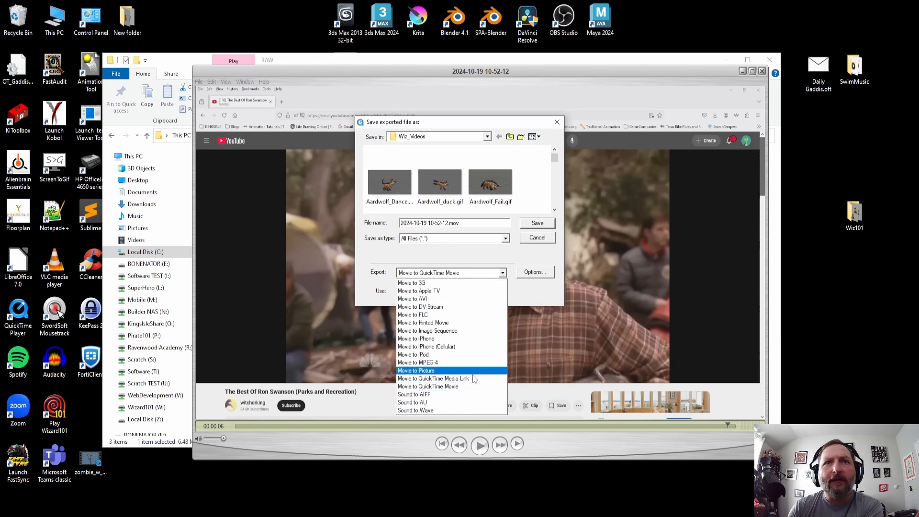
left_click(455, 410)
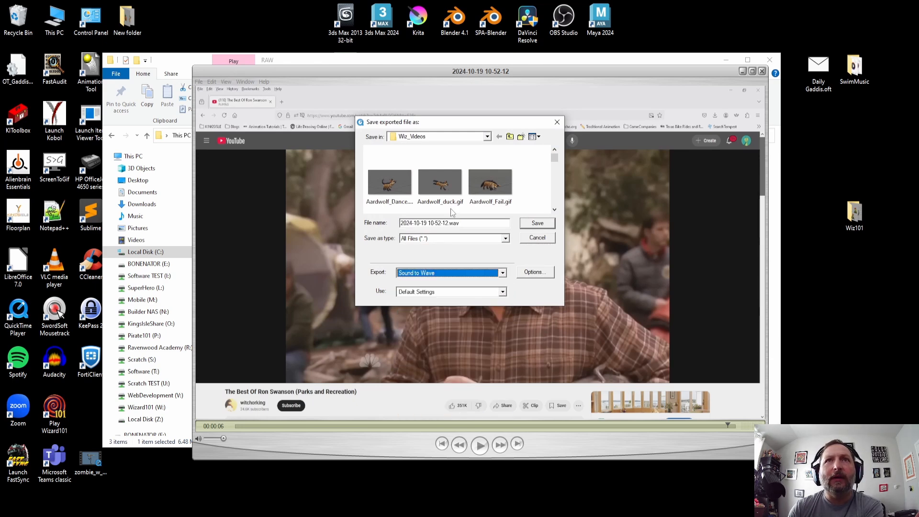
left_click(535, 271)
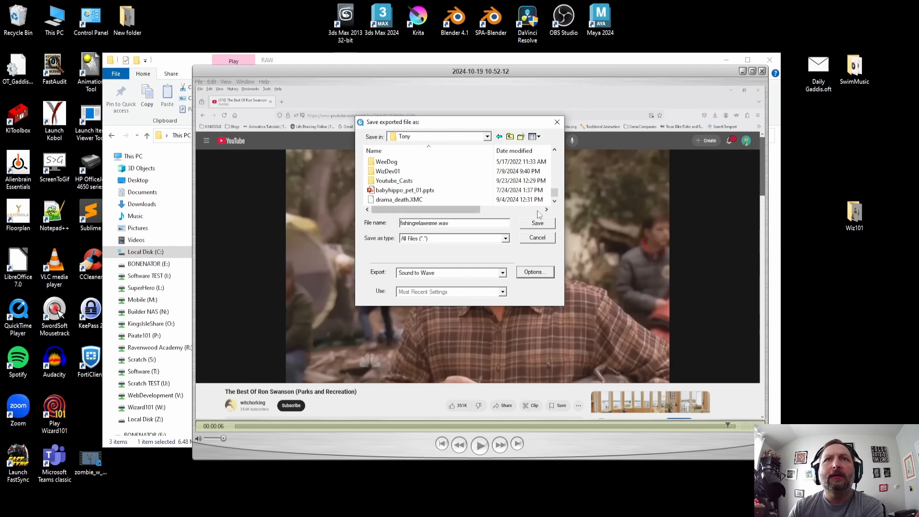
left_click(547, 222)
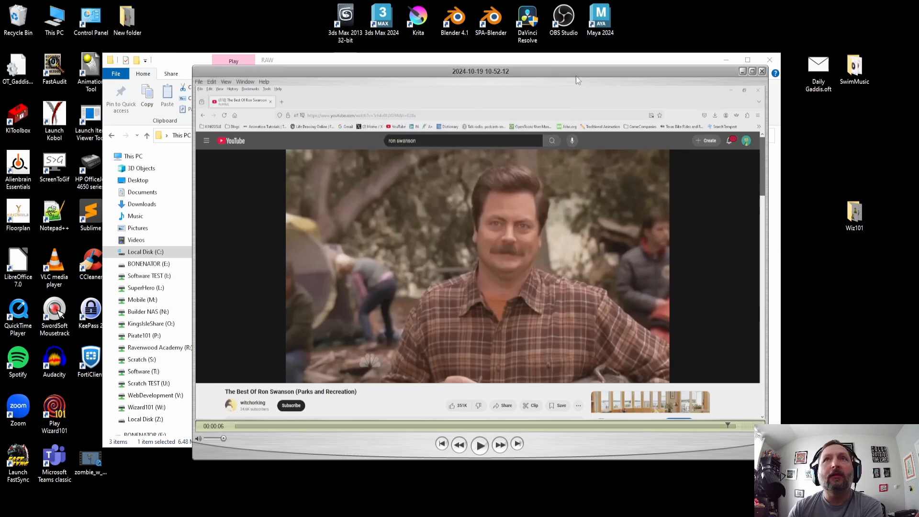
left_click(761, 70)
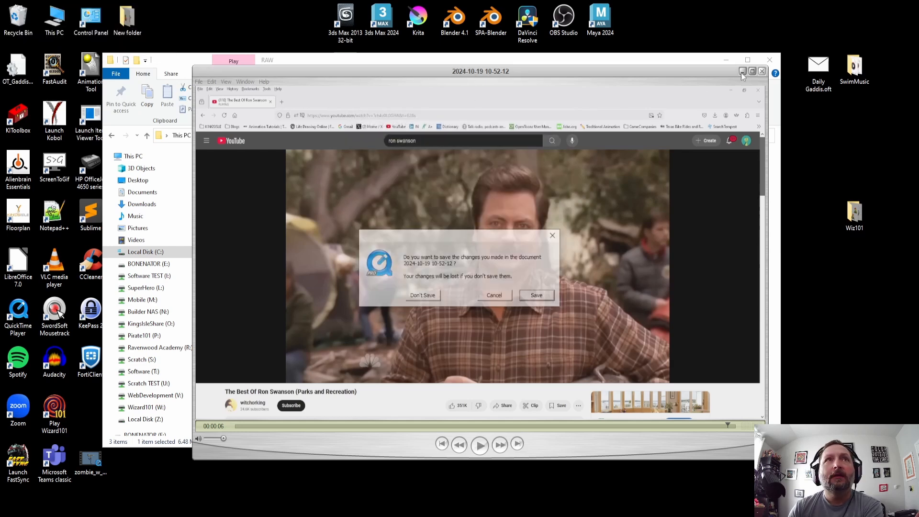
left_click(425, 295)
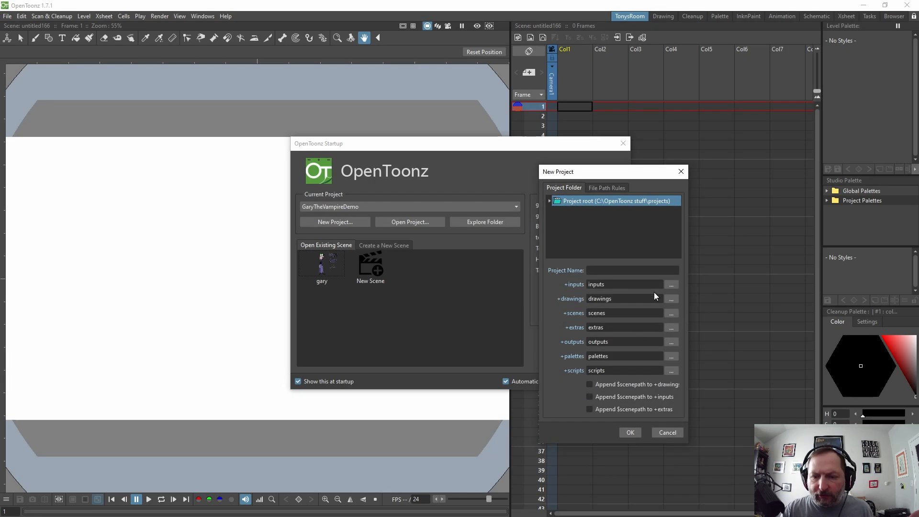
Create a new project named JebFishing with $scenepath appended to the drawings, inputs and extras folders
left_click(606, 271)
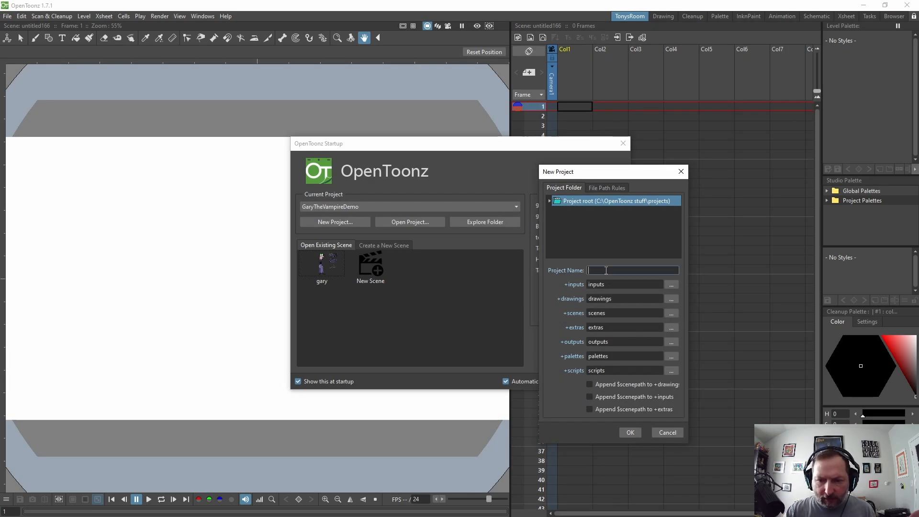
type("jebFishing")
key("Home")
key("Delete")
type("J")
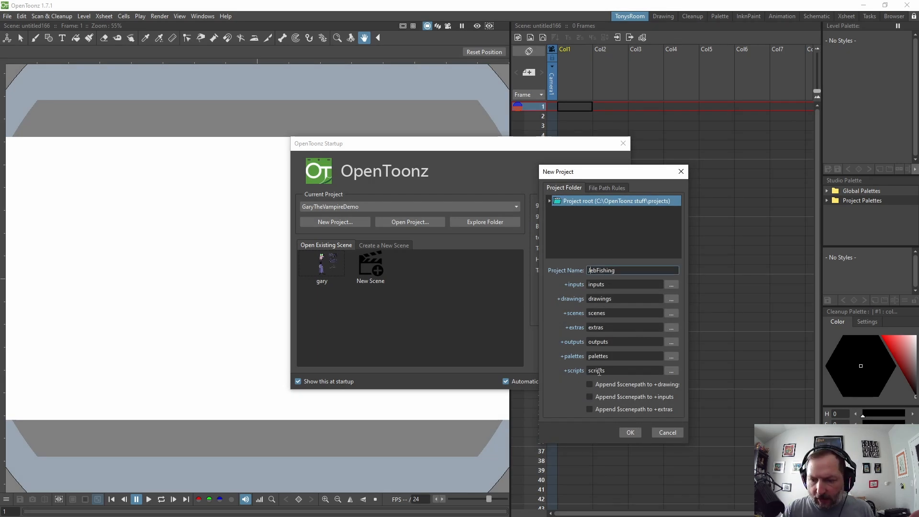
left_click(590, 384)
left_click(589, 396)
left_click(589, 409)
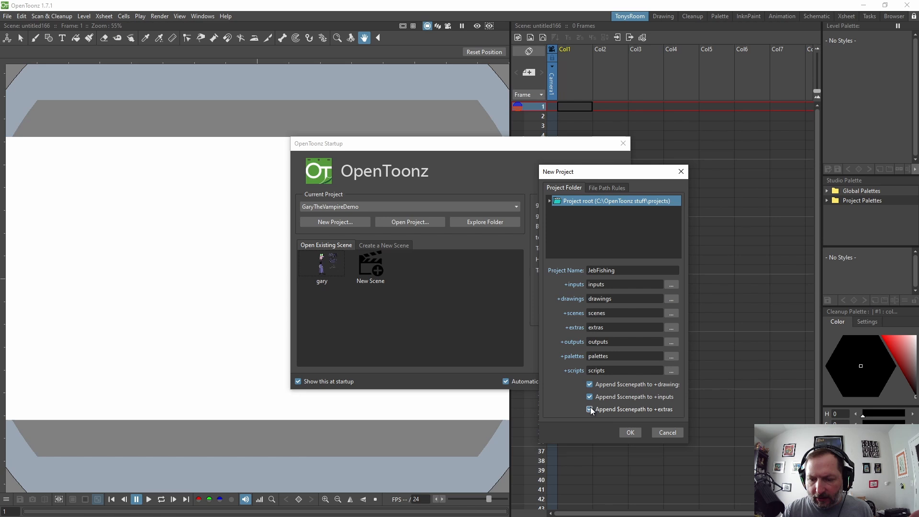
left_click(630, 432)
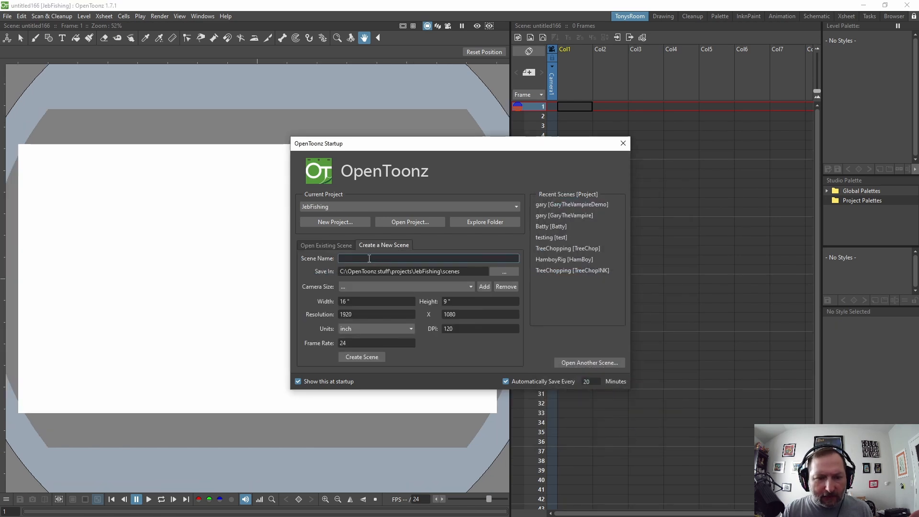
Create a new scene named JebFishing_01 in the JebFishing project
type("JebFishing_01")
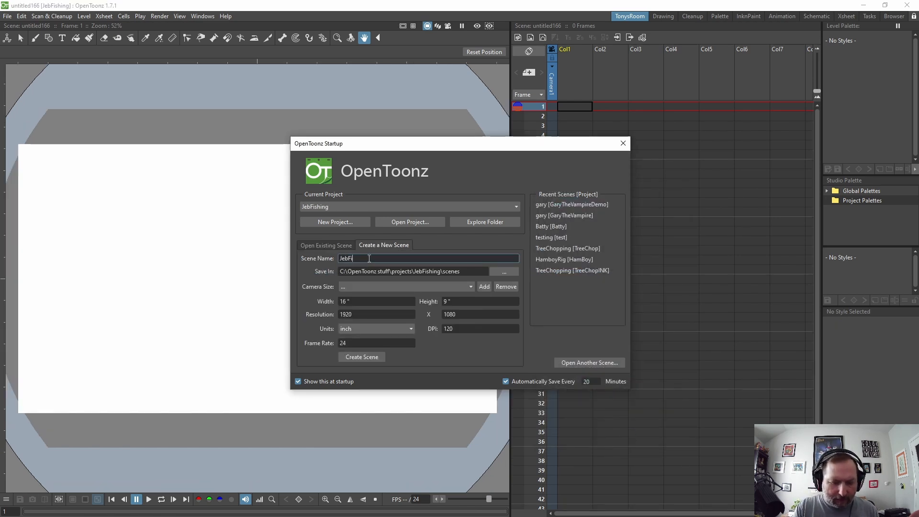
left_click(362, 358)
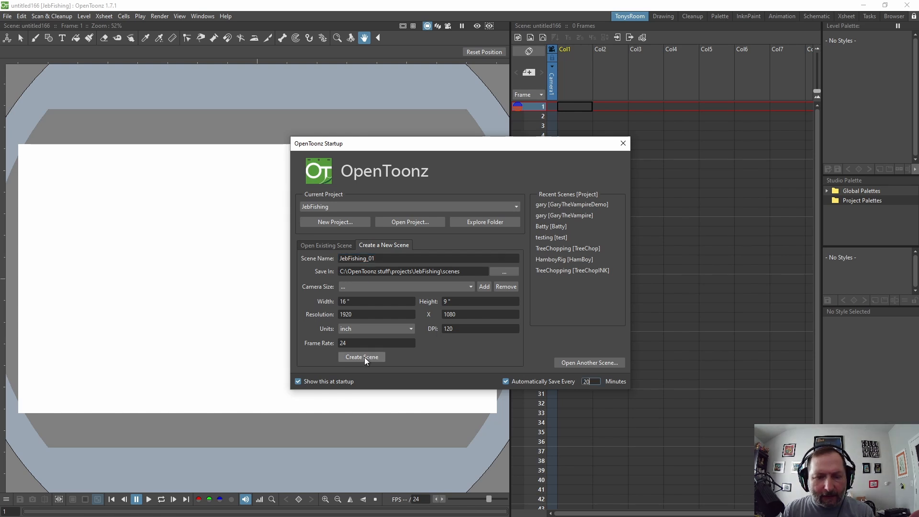
left_click(366, 361)
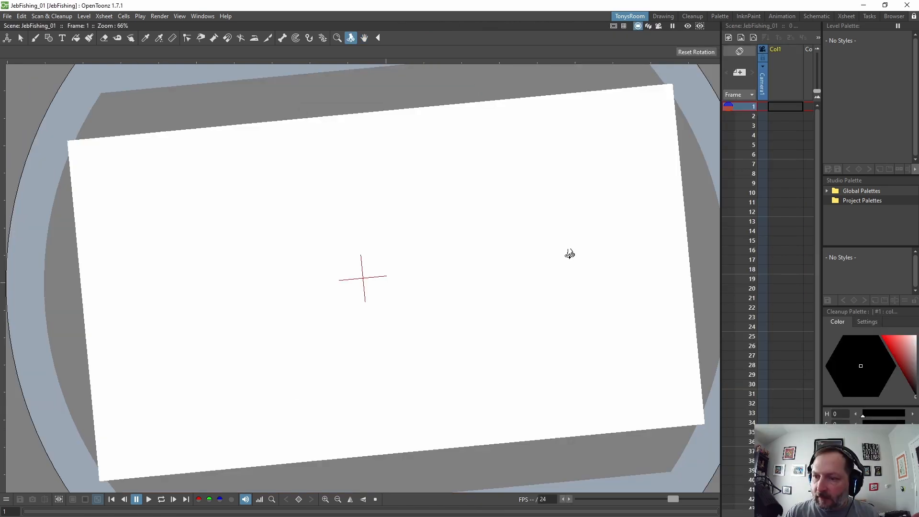
Create a Toonz Raster level named fishinglayout in the first column and rename that column FL
left_click_drag(570, 255, 537, 261)
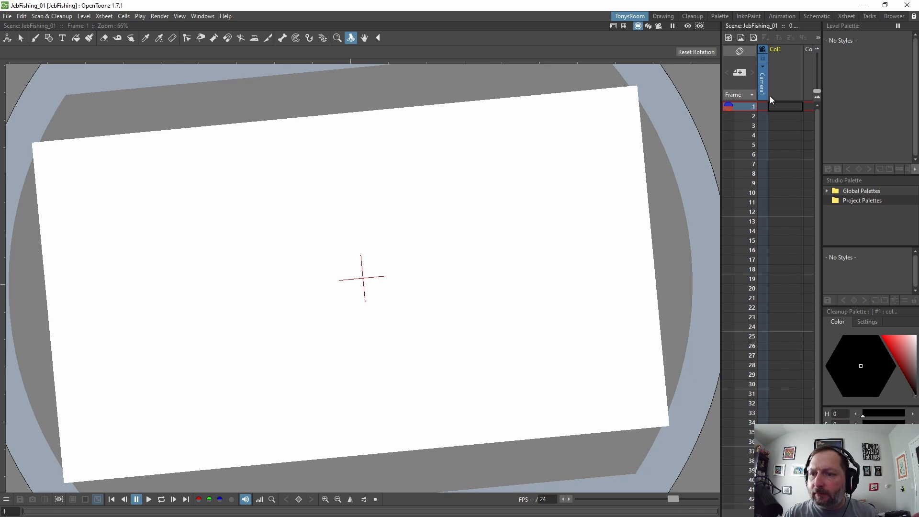
left_click(776, 47)
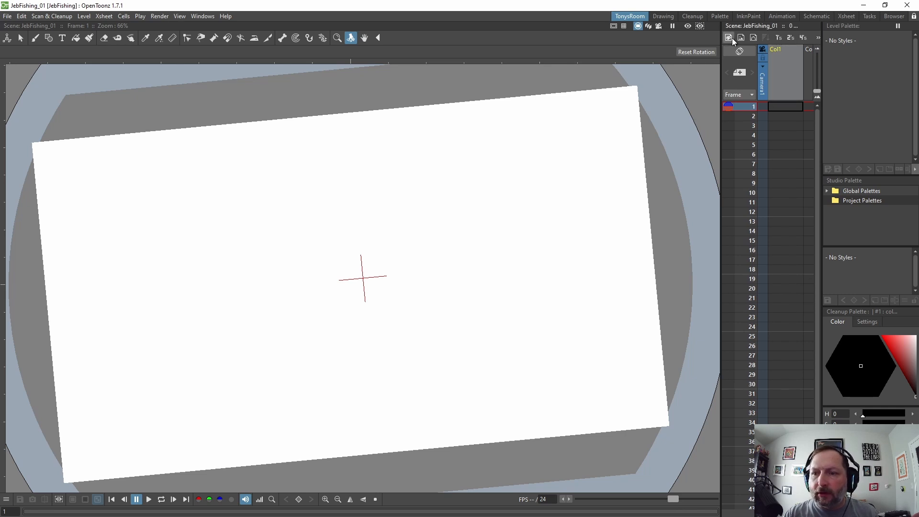
left_click(729, 38)
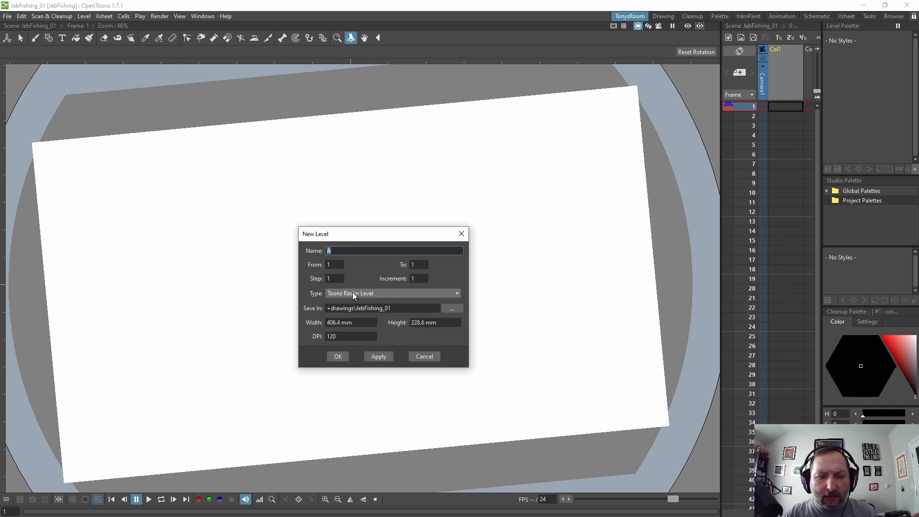
key("BackSpace")
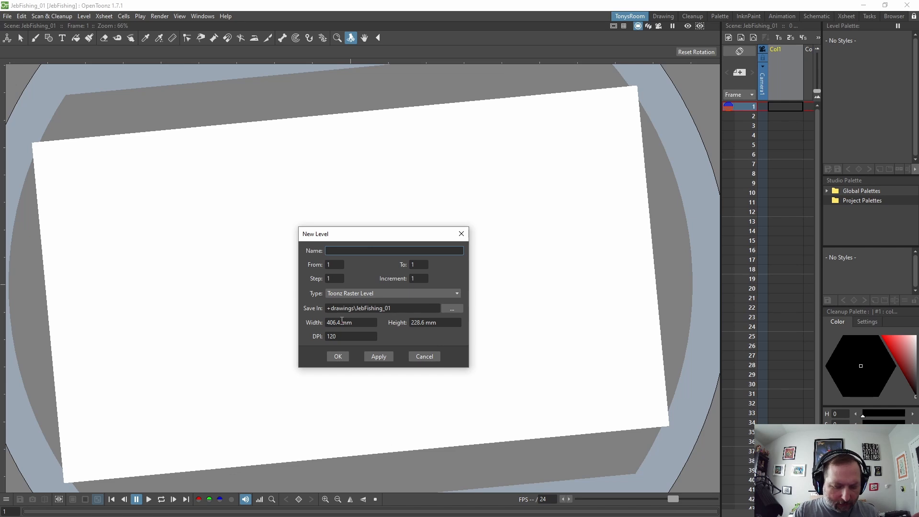
type("fishing")
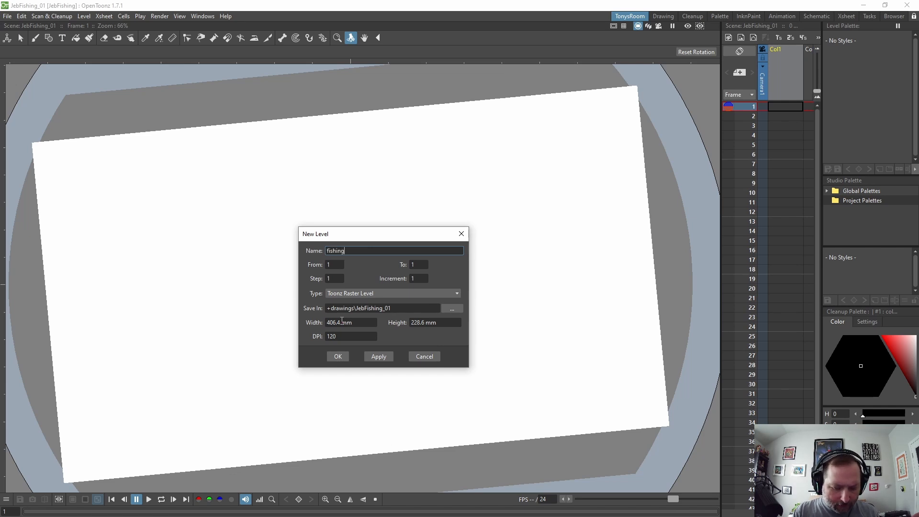
type("layout")
key("Return")
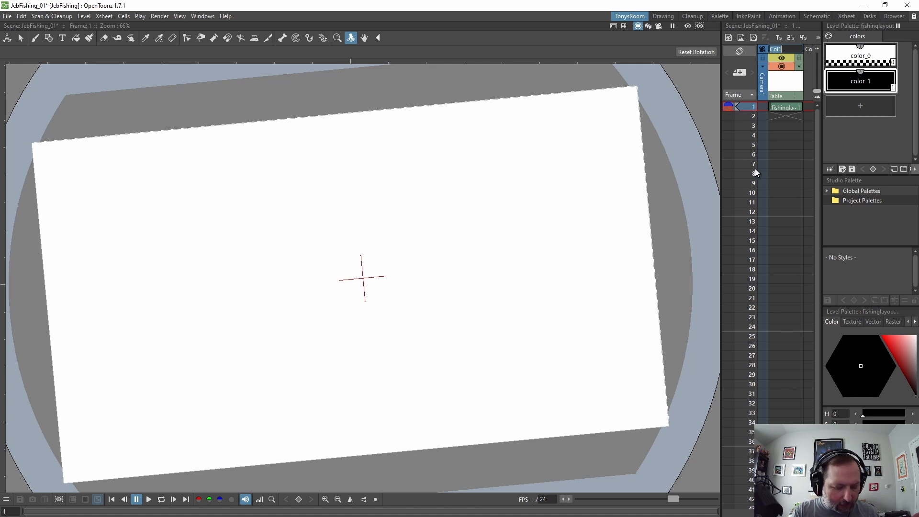
type("FL")
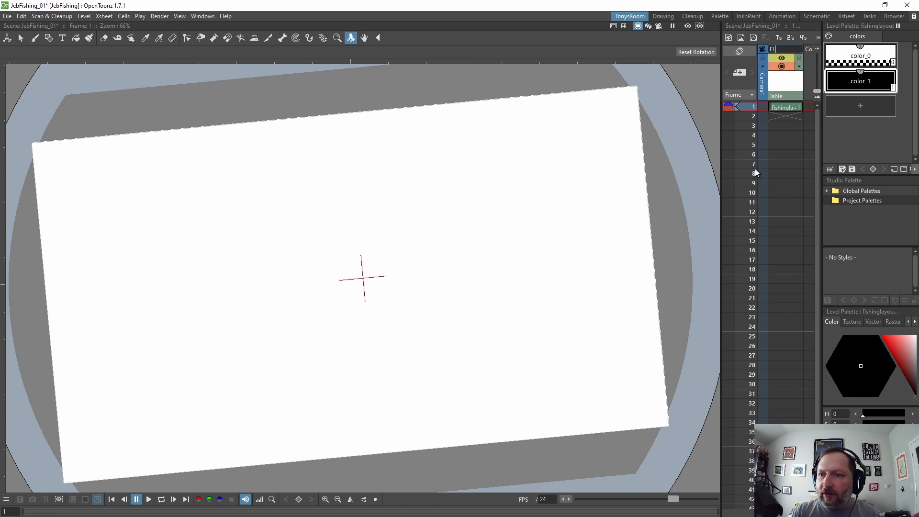
left_click(789, 108)
Add a new style to the level palette and give it the graphite pencil raster brush
left_click(867, 88)
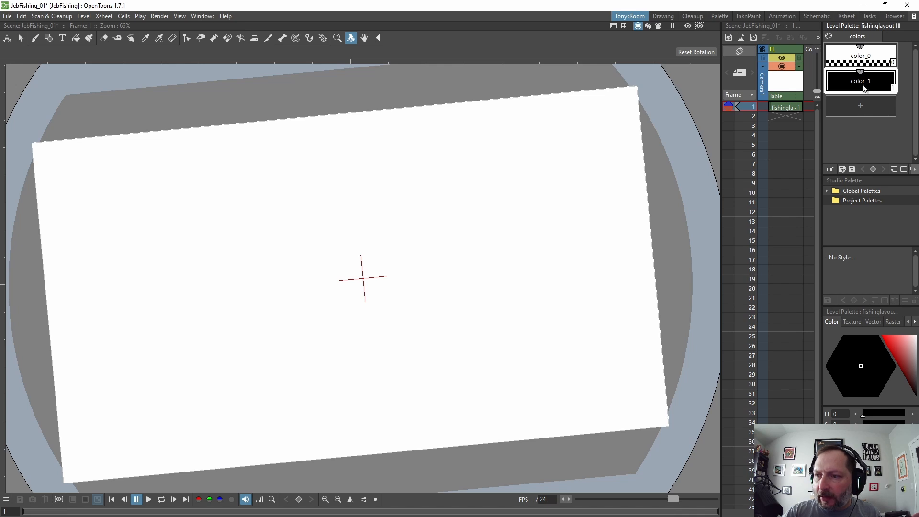
left_click(869, 107)
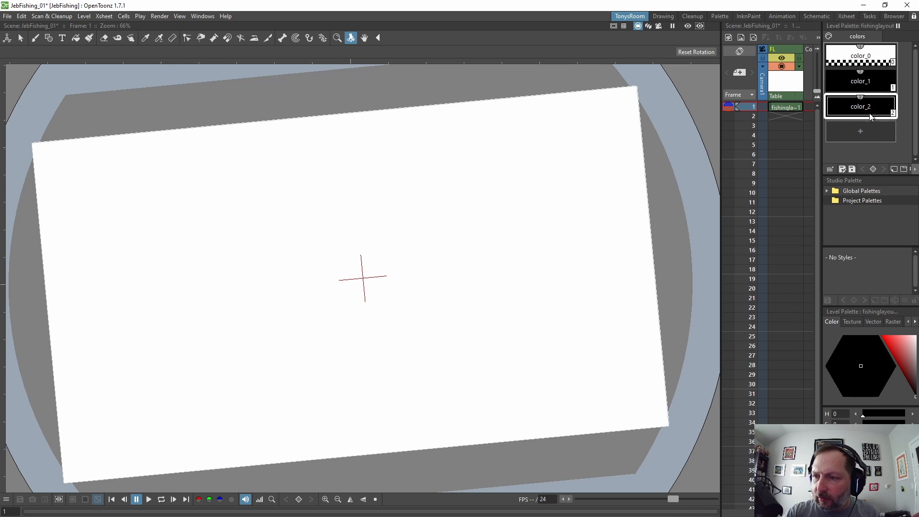
left_click(893, 322)
left_click_drag(915, 341, 915, 360)
left_click_drag(915, 366, 915, 378)
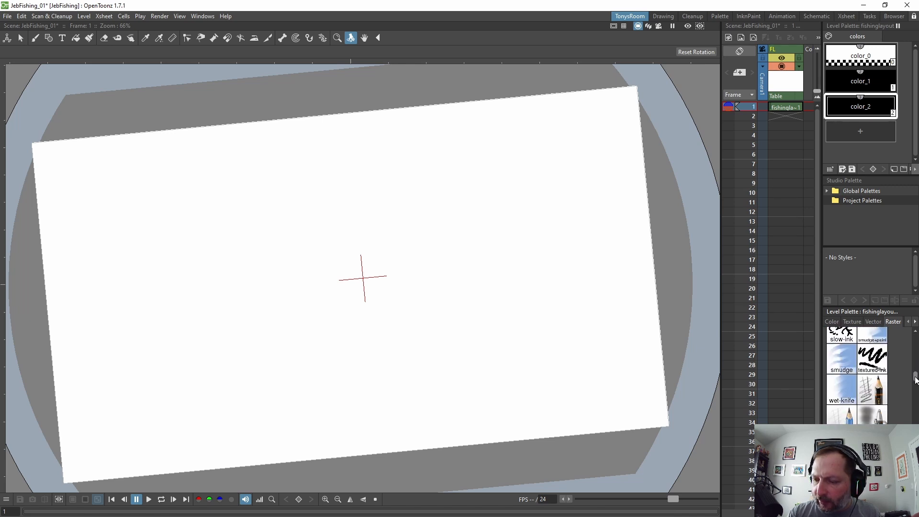
left_click(871, 390)
Activate the Brush tool, set its size to 0.5, and try it with a test stroke that is undone
key("b")
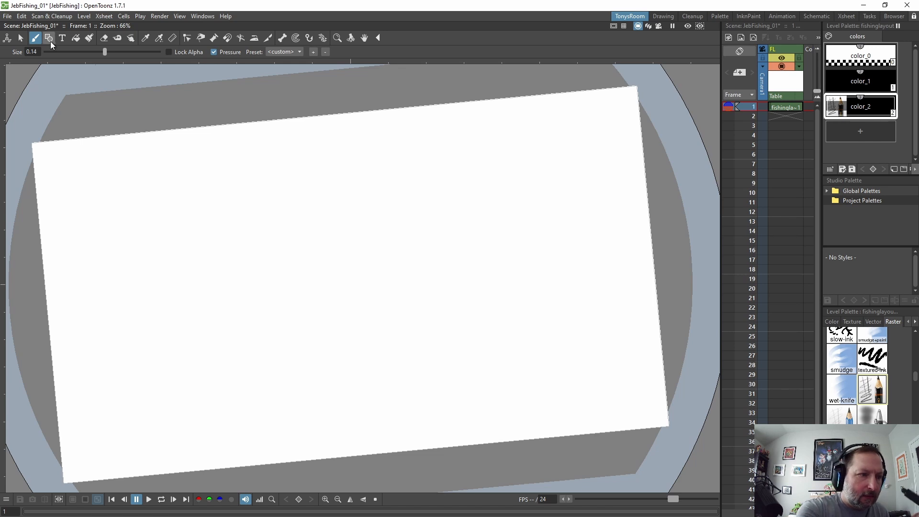
type("1")
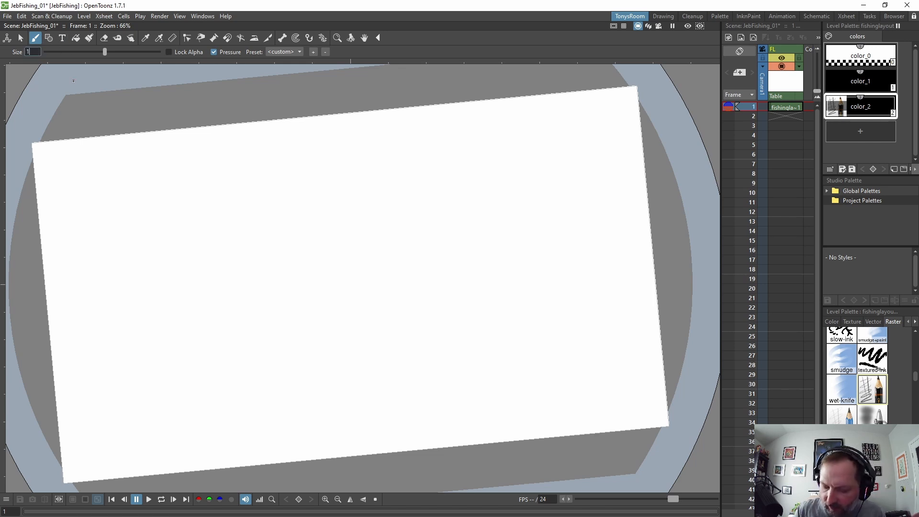
key("Return")
mouse_move(385, 232)
left_mouse_down()
mouse_move(416, 281)
mouse_move(435, 345)
left_mouse_up()
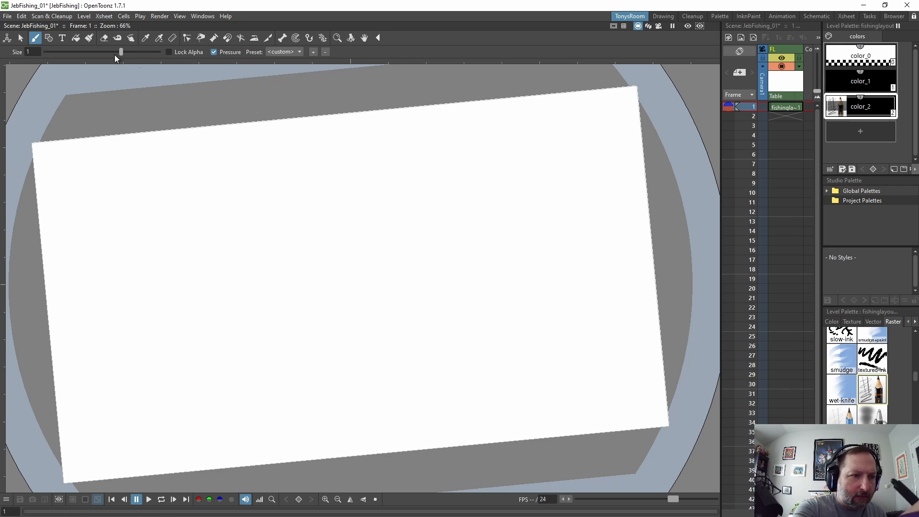
left_click_drag(114, 55, 111, 52)
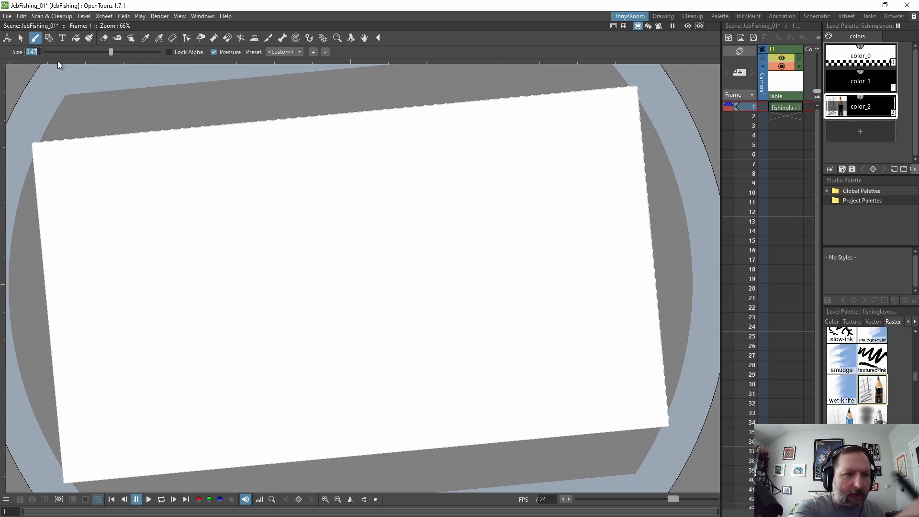
type("0.5")
key("Return")
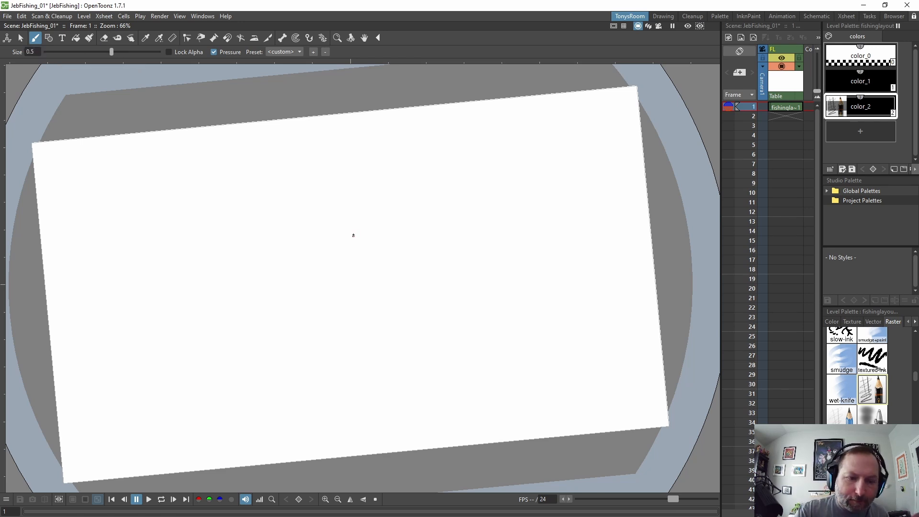
mouse_move(354, 234)
left_mouse_down()
mouse_move(329, 282)
mouse_move(387, 352)
left_mouse_up()
key("ctrl+z")
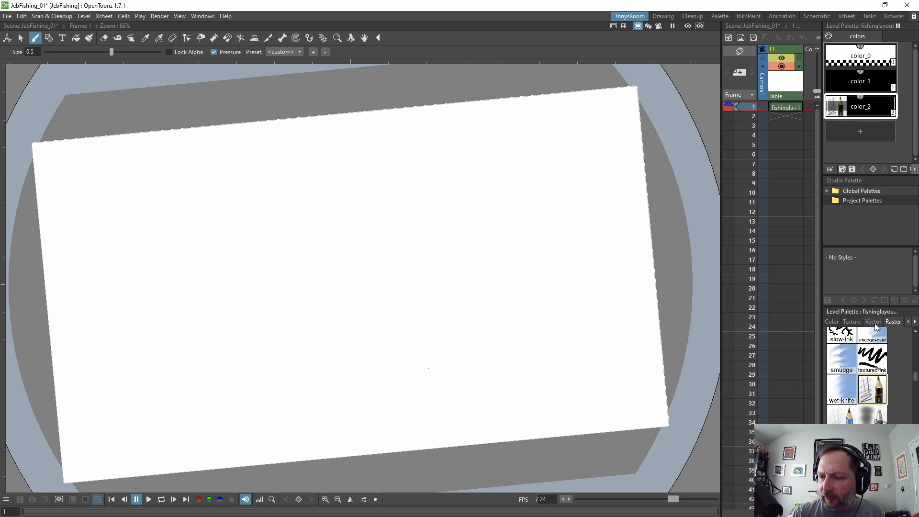
Change color_2 to a medium blue with hue 217, test it with a scribble, and undo the scribble
left_click(832, 321)
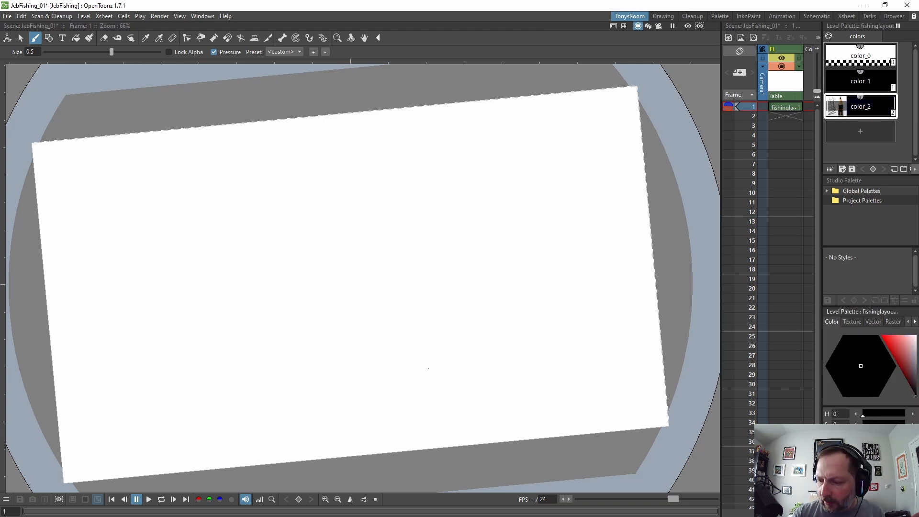
left_click(843, 396)
left_click_drag(898, 364, 885, 343)
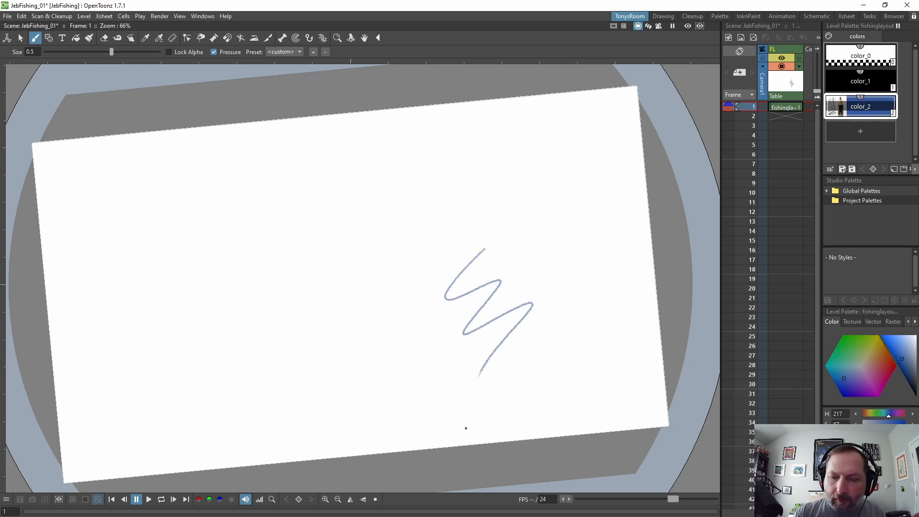
key("ctrl+z")
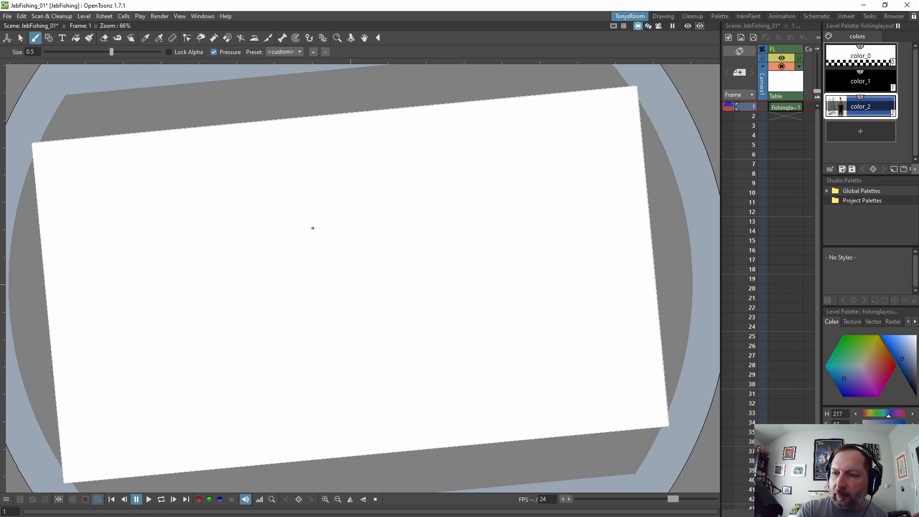
Sketch a blue horizon line across the whole frame and a perspective line running outward from its middle
key("ctrl+space")
left_click_drag(559, 288, 545, 255)
key("space")
left_click_drag(554, 287, 592, 237)
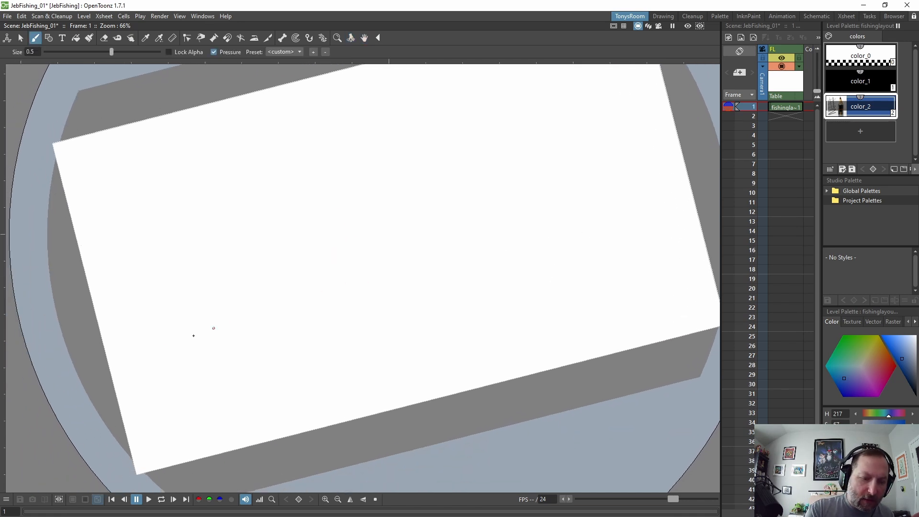
mouse_move(110, 332)
left_mouse_down()
mouse_move(345, 266)
mouse_move(692, 185)
left_mouse_up()
mouse_move(394, 255)
left_mouse_down()
mouse_move(373, 413)
mouse_move(431, 322)
mouse_move(478, 387)
mouse_move(318, 405)
mouse_move(305, 431)
mouse_move(193, 459)
mouse_move(376, 263)
mouse_move(120, 406)
mouse_move(364, 265)
mouse_move(107, 359)
mouse_move(480, 302)
mouse_move(583, 362)
mouse_move(572, 292)
mouse_move(701, 332)
mouse_move(669, 270)
mouse_move(713, 273)
mouse_move(726, 232)
left_mouse_up()
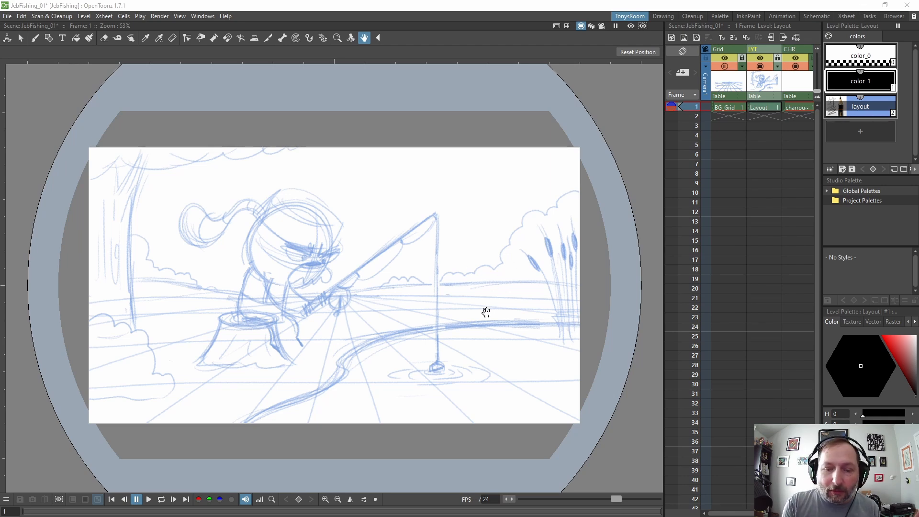
Examine the layout sketch and the Grid, LYT and CHR columns with their palette styles and camera view settings
left_click_drag(500, 335, 511, 326)
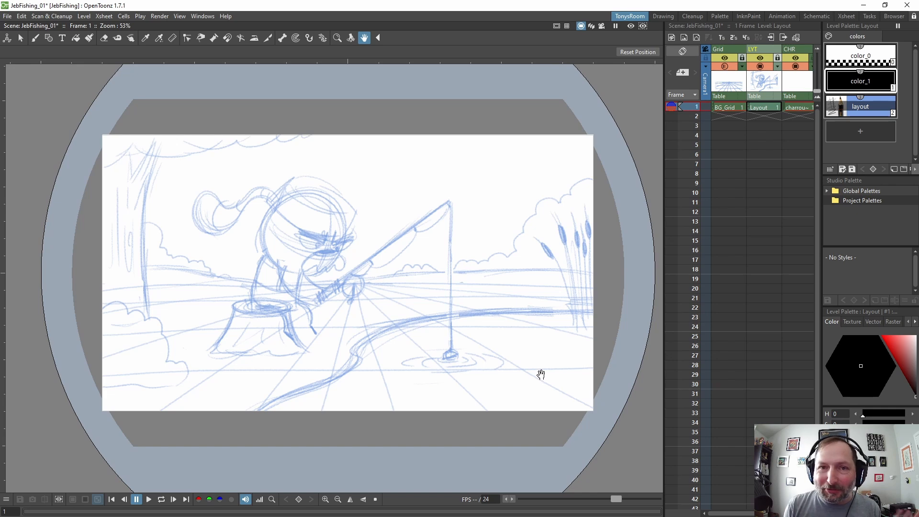
left_click(859, 106)
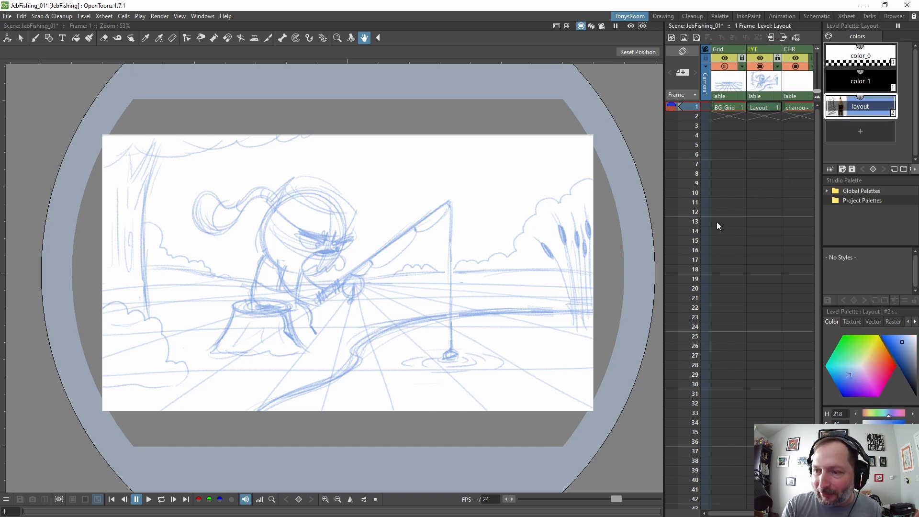
left_click_drag(476, 352, 475, 365)
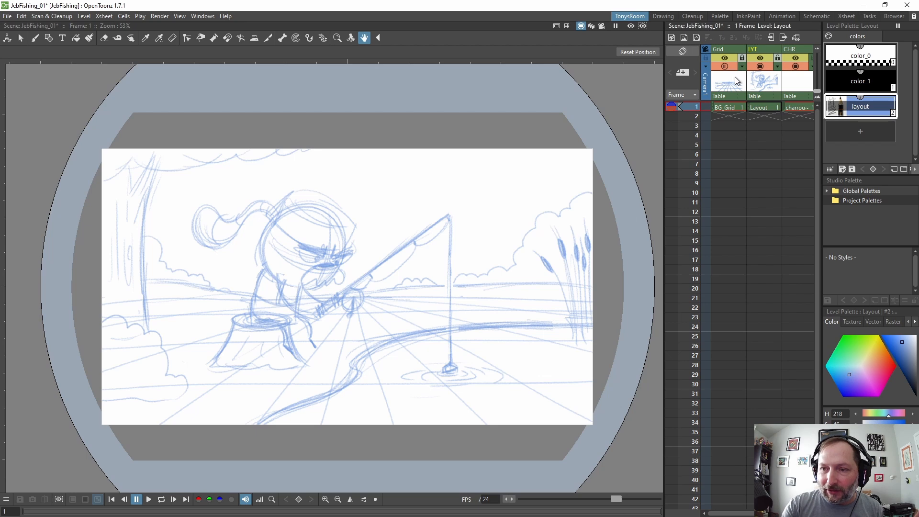
left_click(730, 47)
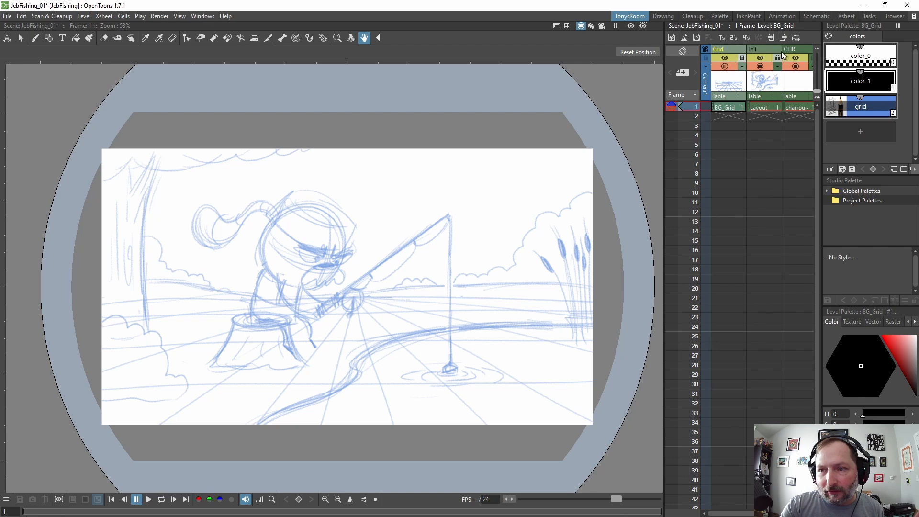
left_click(768, 48)
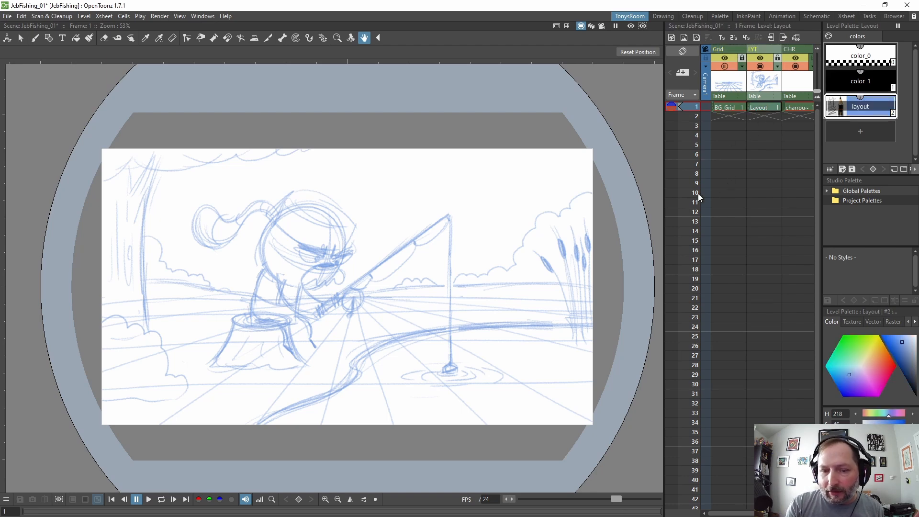
left_click(763, 67)
left_click(763, 66)
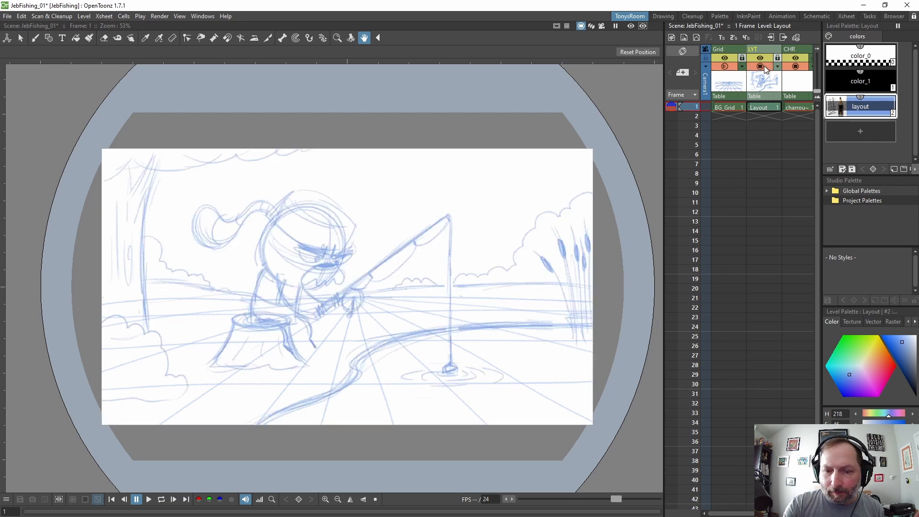
left_click(763, 66)
left_click(762, 66)
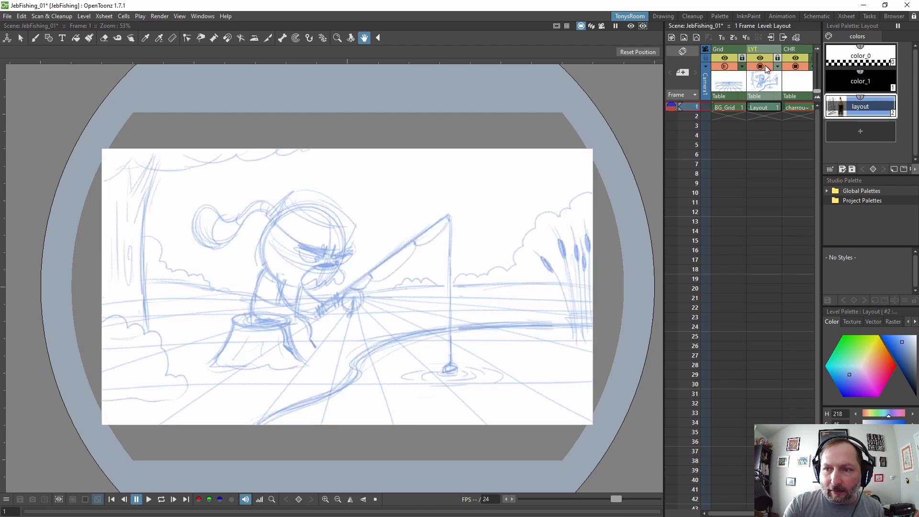
left_click(798, 49)
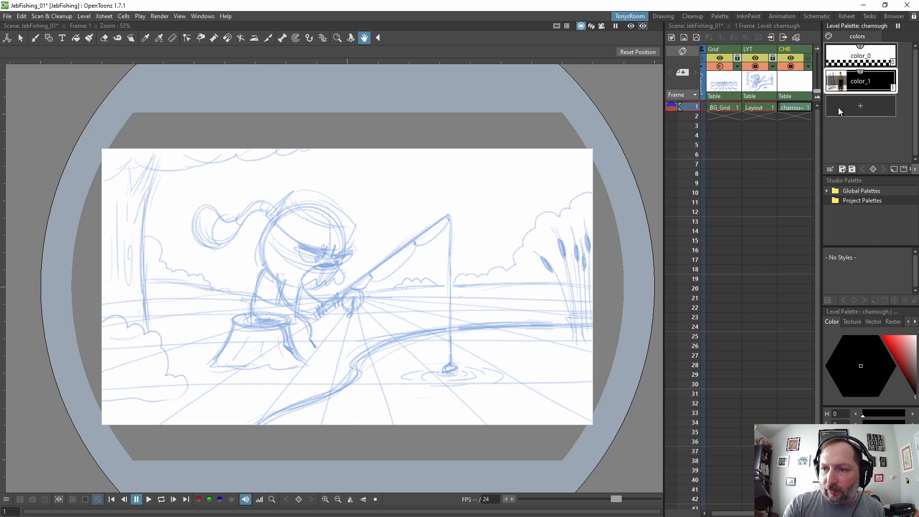
Lower the LYT column's opacity to about 40% so the layout sketch serves as a faint drawing guide
scroll(379, 308, "up", 2)
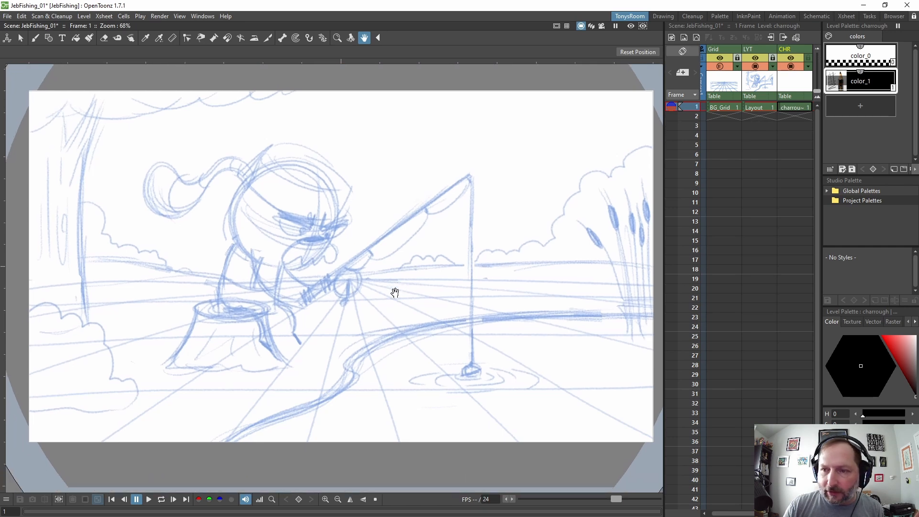
left_click(771, 67)
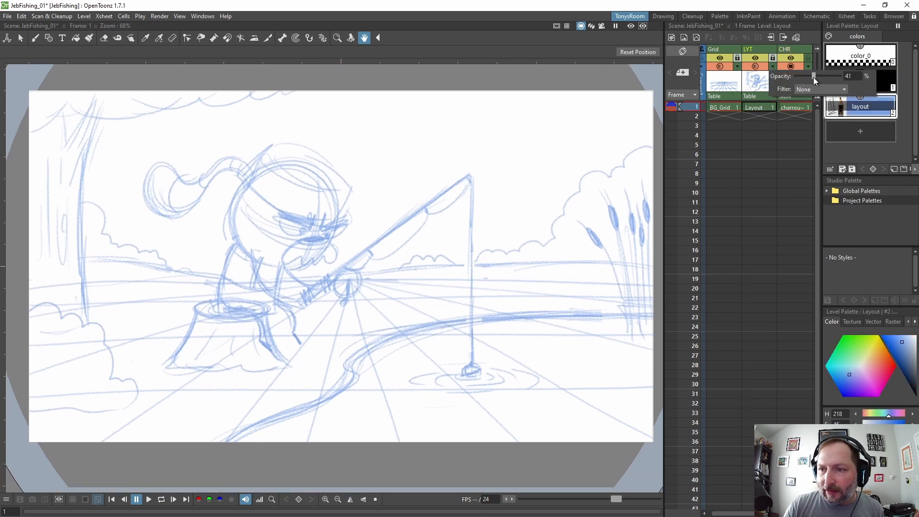
left_click_drag(813, 77, 811, 78)
left_click_drag(389, 265, 396, 293)
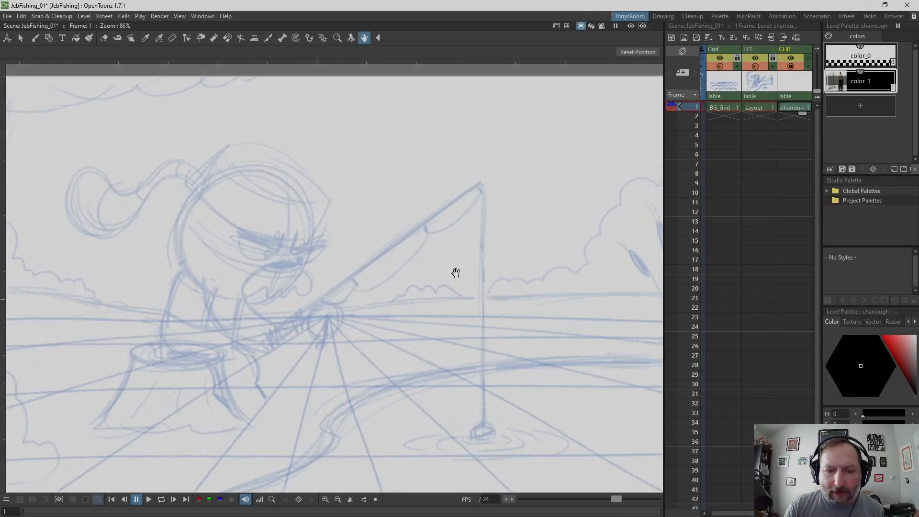
Sketch Jeb's round head in black with the brush over the faint layout, adding a curved horizontal guide for the face
scroll(498, 283, "down", 2)
left_click_drag(455, 273, 509, 271)
key("ctrl+space")
scroll(467, 289, "up", 1)
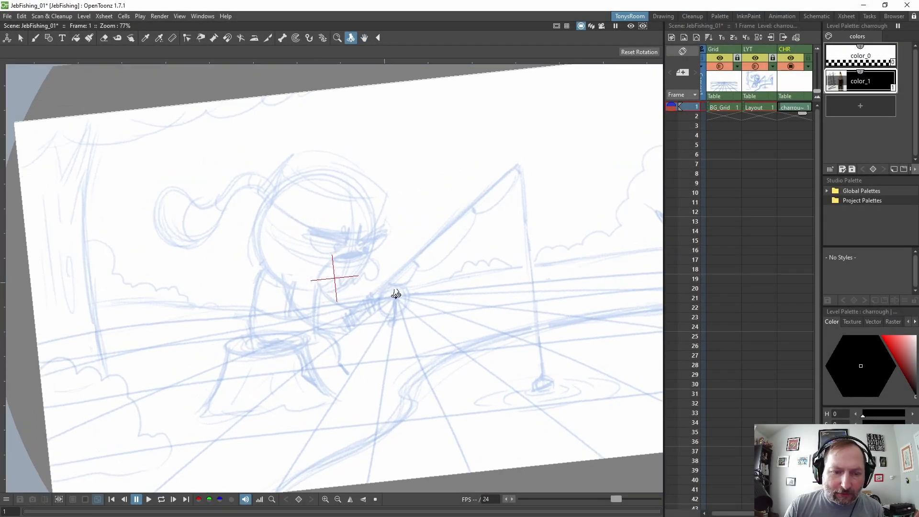
scroll(388, 288, "up", 1)
left_click_drag(361, 282, 437, 301)
scroll(440, 292, "down", 1)
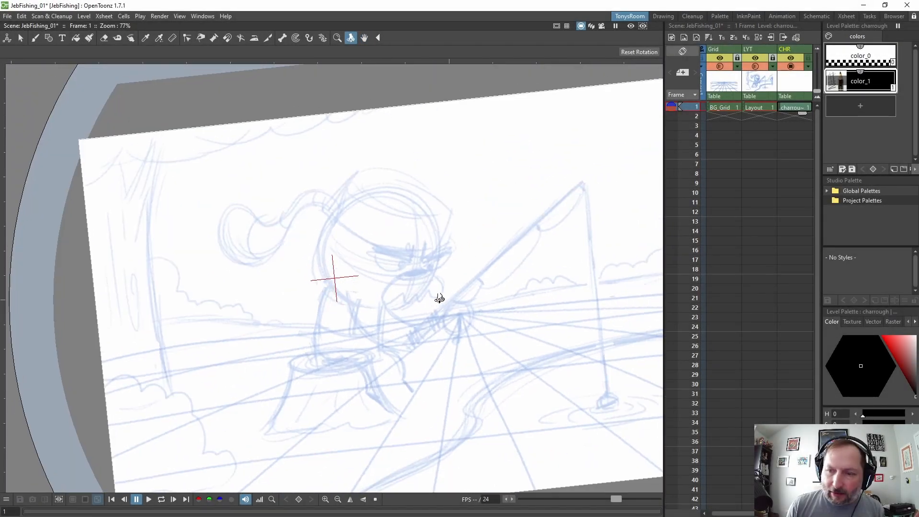
key("b")
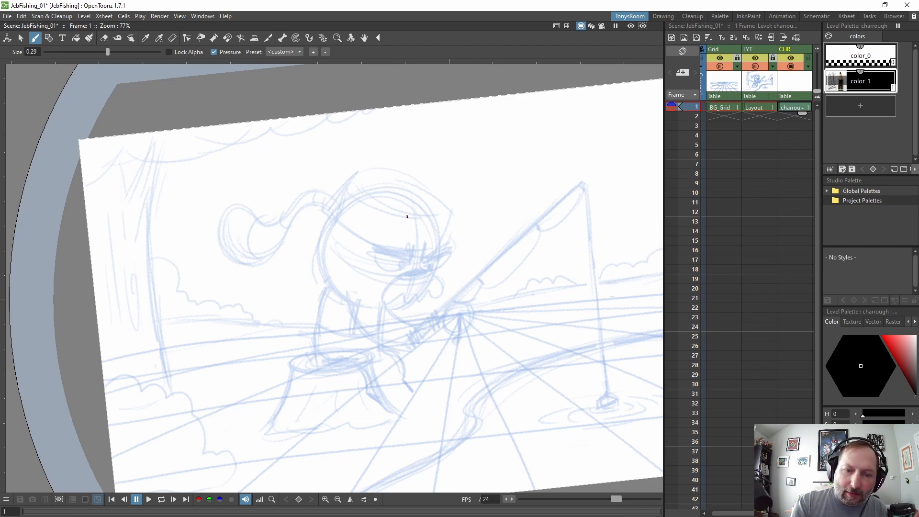
key("space")
left_click_drag(421, 248, 435, 267)
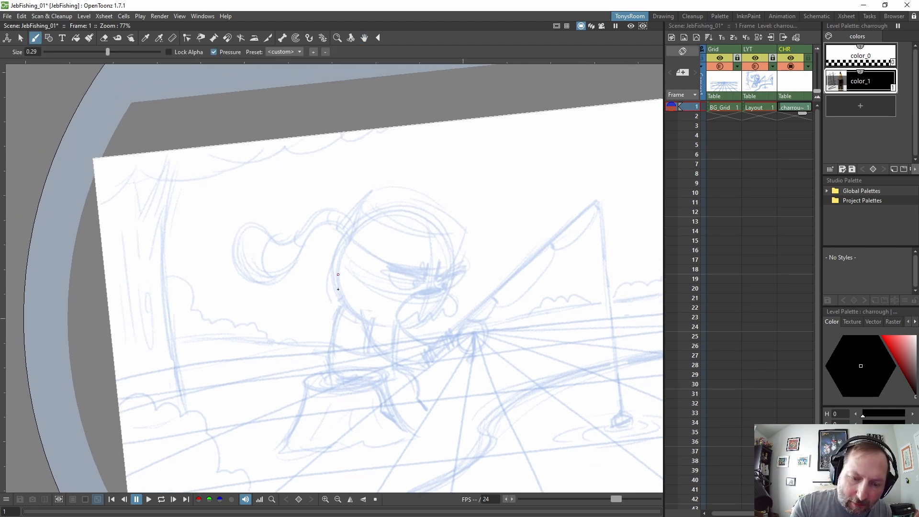
mouse_move(378, 212)
left_mouse_down()
mouse_move(361, 317)
mouse_move(430, 225)
mouse_move(336, 285)
mouse_move(454, 259)
mouse_move(344, 242)
mouse_move(450, 282)
mouse_move(366, 219)
mouse_move(421, 315)
mouse_move(387, 203)
mouse_move(413, 313)
left_mouse_up()
mouse_move(432, 225)
left_mouse_down()
mouse_move(455, 284)
mouse_move(449, 251)
mouse_move(438, 314)
left_mouse_up()
left_click_drag(348, 275, 455, 290)
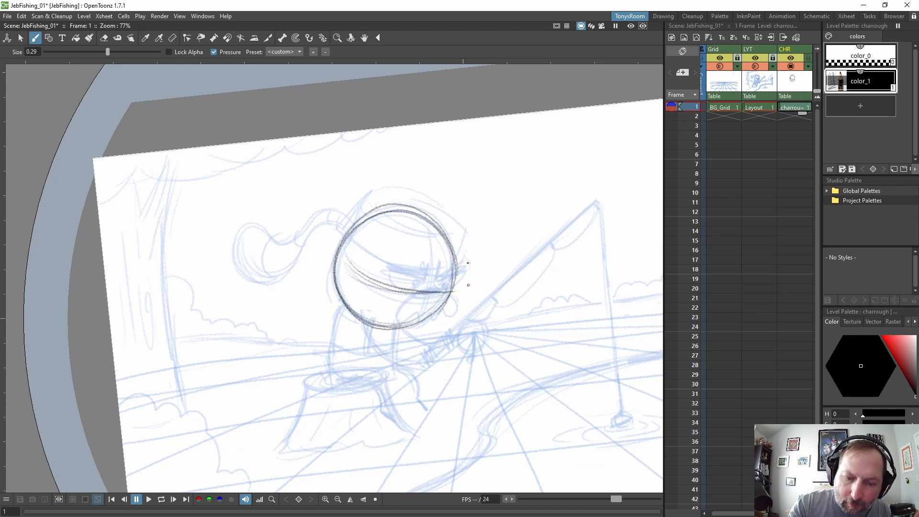
Add a vertical centre guide to the head, a solid black nose, slanted angry brows and the eyes
mouse_move(433, 223)
left_mouse_down()
mouse_move(414, 320)
mouse_move(434, 244)
left_mouse_up()
mouse_move(437, 243)
left_mouse_down()
mouse_move(419, 315)
mouse_move(434, 291)
mouse_move(426, 296)
left_mouse_up()
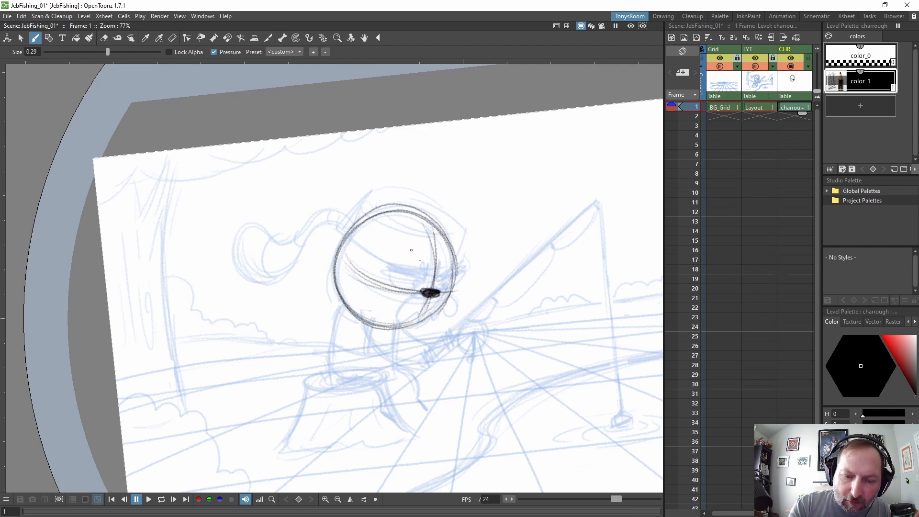
mouse_move(389, 268)
left_mouse_down()
mouse_move(430, 283)
mouse_move(469, 269)
mouse_move(440, 265)
mouse_move(418, 288)
mouse_move(451, 286)
left_mouse_up()
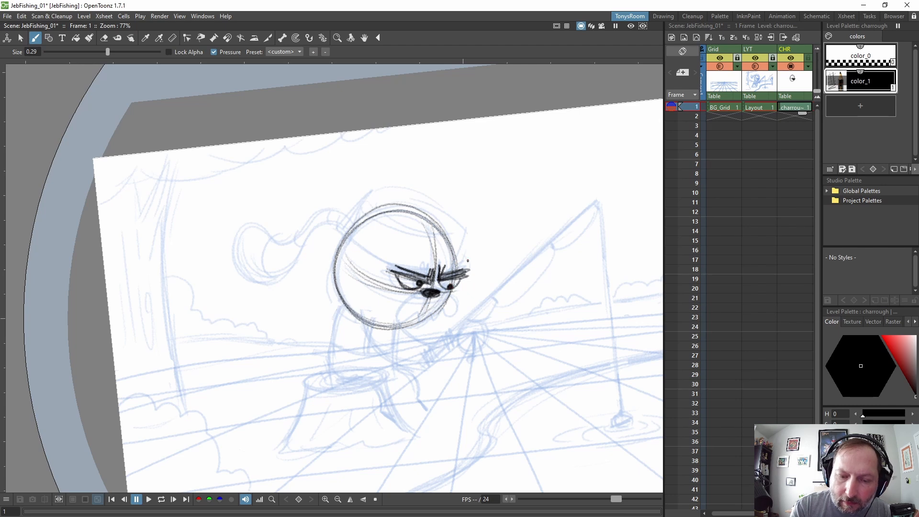
Undo the last eye strokes, redraw the glaring eyes with pupils beneath the brows, and thicken the inner brow
key("ctrl+z")
key("ctrl+z")
key("ctrl+z")
key("ctrl+z")
key("ctrl+z")
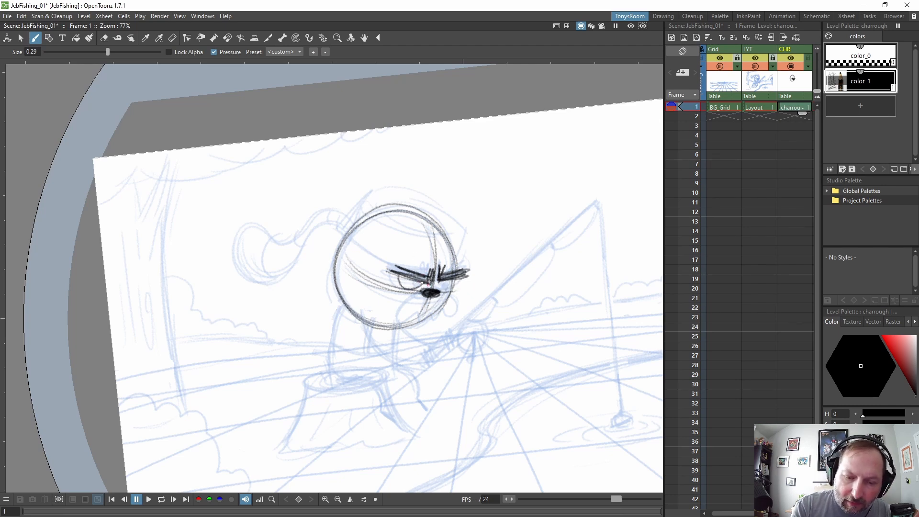
mouse_move(396, 272)
left_mouse_down()
mouse_move(448, 287)
mouse_move(436, 284)
mouse_move(462, 275)
mouse_move(436, 280)
mouse_move(461, 286)
left_mouse_up()
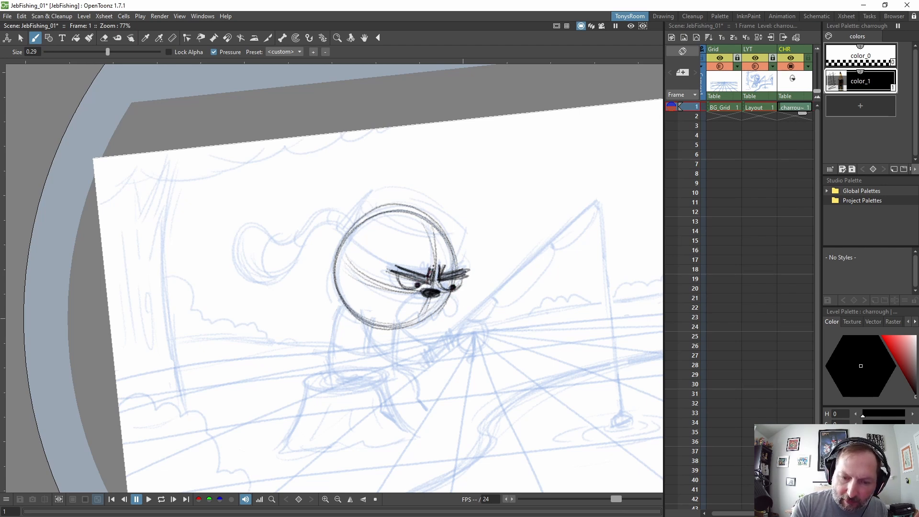
left_click_drag(437, 265, 448, 276)
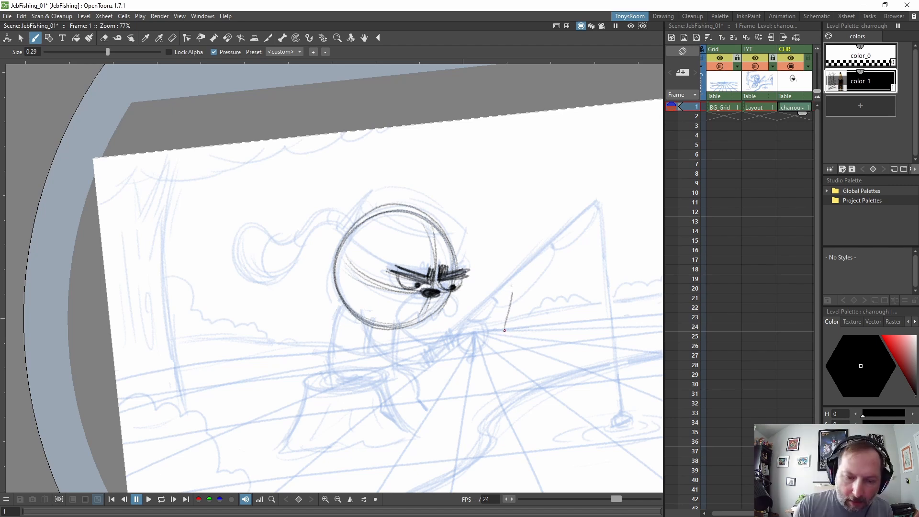
Sketch Jeb's torso below the head, seated on the stump, with the arm and waist lines
key("space")
left_click_drag(523, 296, 523, 214)
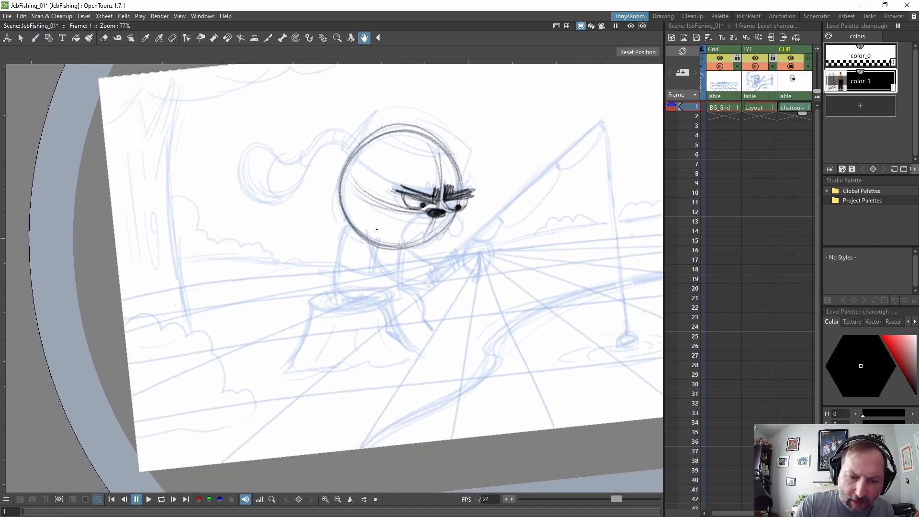
mouse_move(352, 228)
left_mouse_down()
mouse_move(337, 294)
mouse_move(386, 305)
mouse_move(403, 247)
mouse_move(368, 277)
left_mouse_up()
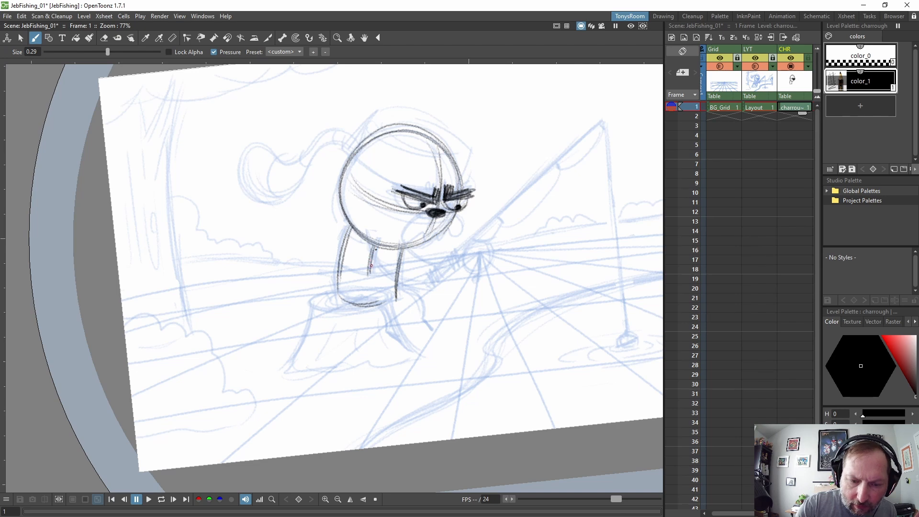
mouse_move(377, 247)
left_mouse_down()
mouse_move(372, 274)
mouse_move(400, 280)
mouse_move(389, 276)
left_mouse_up()
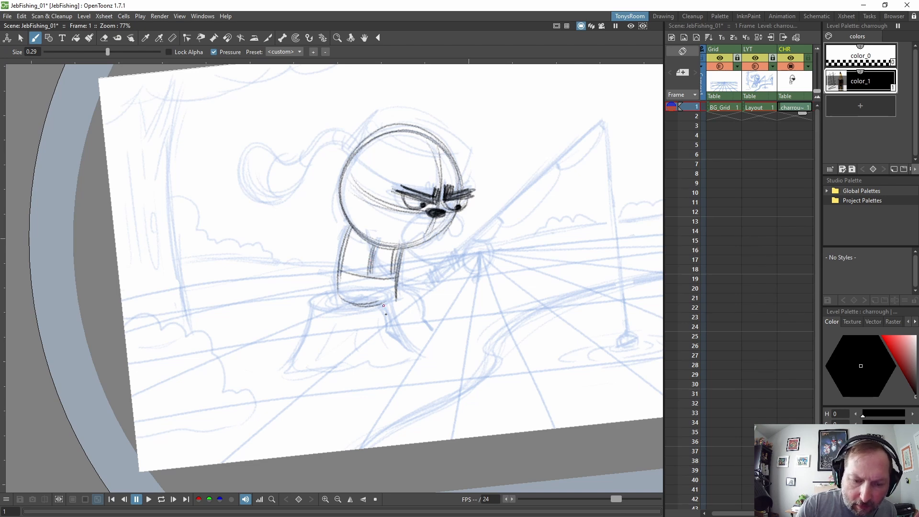
Draw both bent legs hanging off the stump with short feet, and darken the arm and back lines
mouse_move(365, 303)
left_mouse_down()
mouse_move(382, 300)
mouse_move(390, 337)
mouse_move(401, 345)
mouse_move(390, 332)
left_mouse_up()
mouse_move(396, 295)
left_mouse_down()
mouse_move(411, 315)
mouse_move(396, 297)
mouse_move(418, 335)
mouse_move(407, 300)
left_mouse_up()
mouse_move(400, 293)
left_mouse_down()
mouse_move(409, 324)
mouse_move(395, 293)
left_mouse_up()
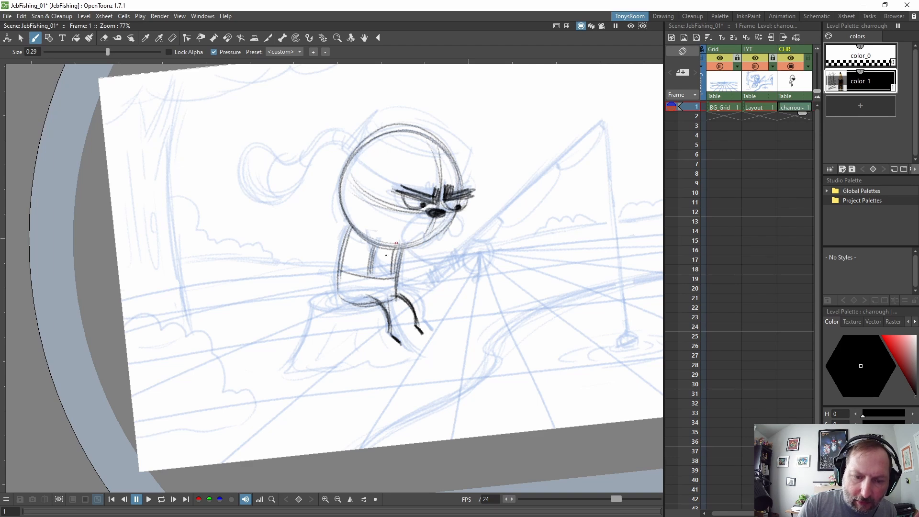
left_click_drag(374, 243, 369, 274)
left_click_drag(349, 236, 340, 291)
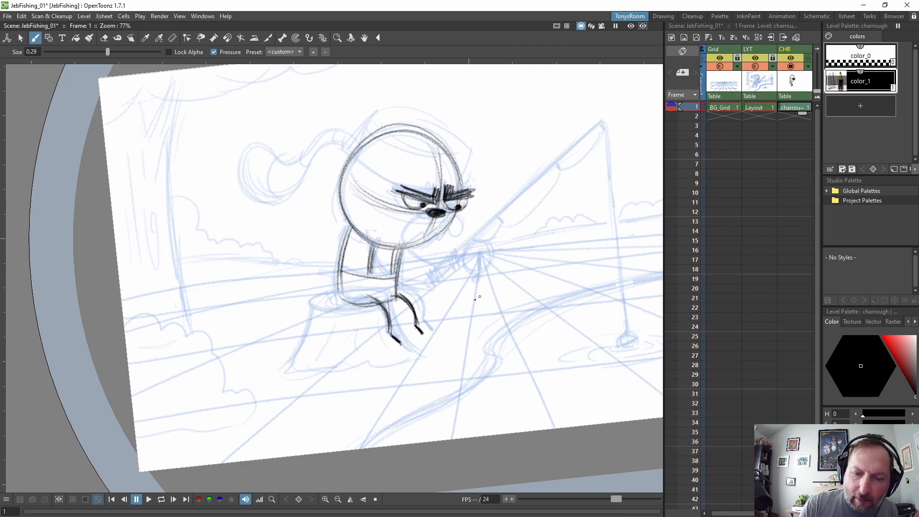
Sketch the fishing rod from Jeb's grip up to the layout's rod tip, reinforcing the handle with repeated strokes
key("space")
left_click_drag(504, 288, 436, 322)
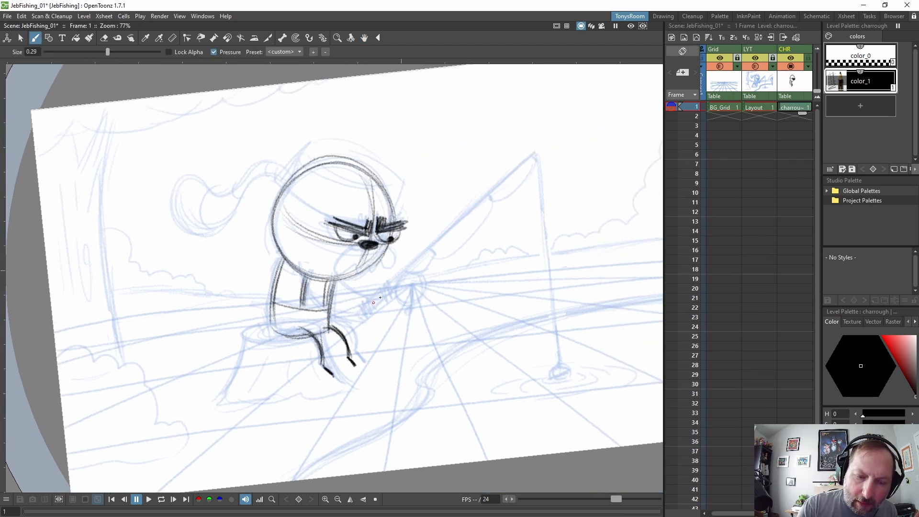
mouse_move(354, 316)
left_mouse_down()
mouse_move(531, 154)
mouse_move(416, 254)
left_mouse_up()
left_click_drag(381, 286, 534, 152)
left_click_drag(422, 252, 350, 319)
left_click_drag(453, 226, 353, 323)
mouse_move(349, 317)
left_mouse_down()
mouse_move(353, 325)
mouse_move(384, 298)
left_mouse_up()
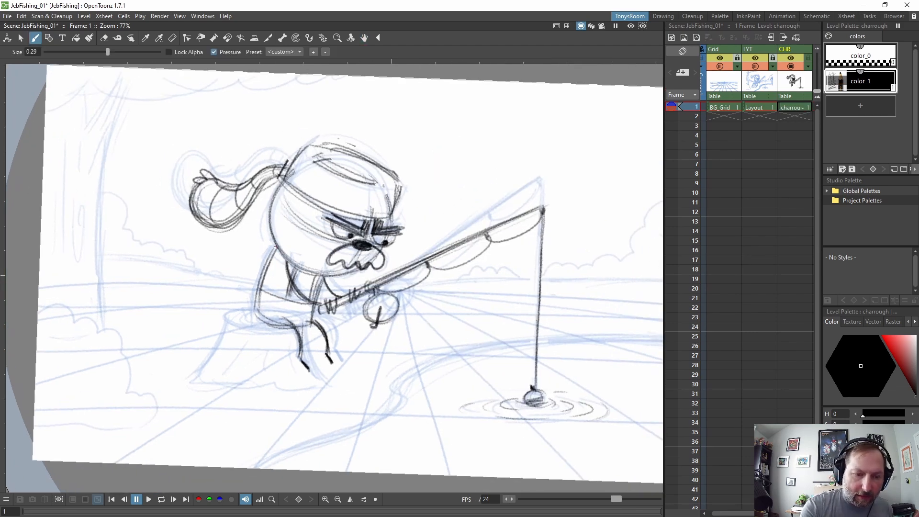
Darken the outline of Jeb's back and seat, and draw a small ear on the rear side of the head
left_click_drag(279, 239, 257, 312)
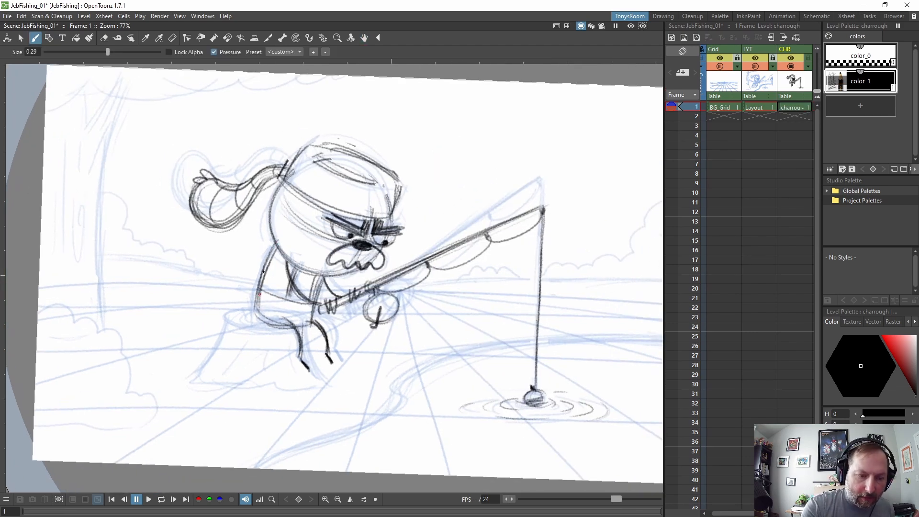
left_click_drag(266, 267, 255, 321)
left_click_drag(255, 320, 282, 323)
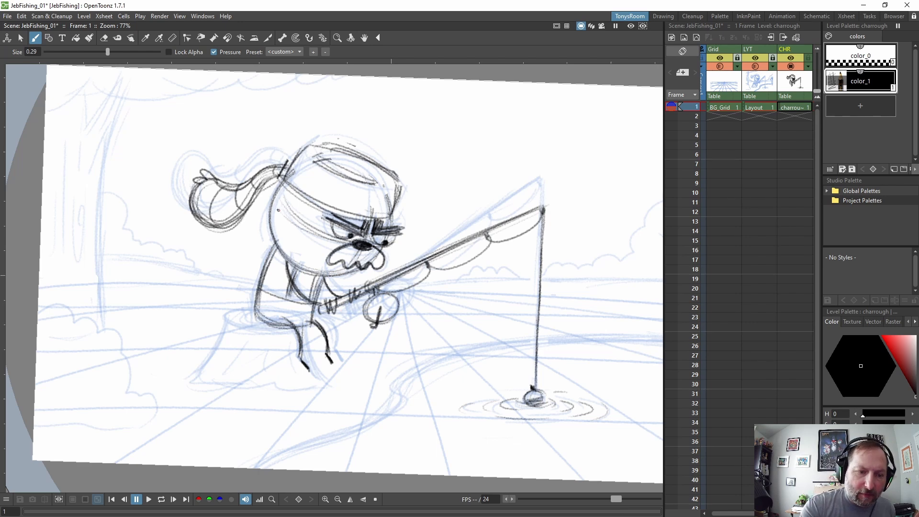
mouse_move(278, 209)
left_mouse_down()
mouse_move(264, 207)
mouse_move(271, 222)
mouse_move(299, 214)
mouse_move(298, 206)
mouse_move(284, 210)
left_mouse_up()
left_click_drag(349, 243, 330, 256)
mouse_move(354, 244)
left_mouse_down()
mouse_move(337, 262)
mouse_move(347, 266)
left_mouse_up()
left_click_drag(382, 253, 362, 265)
key("ctrl+z")
key("ctrl+z")
key("ctrl+z")
key("ctrl+z")
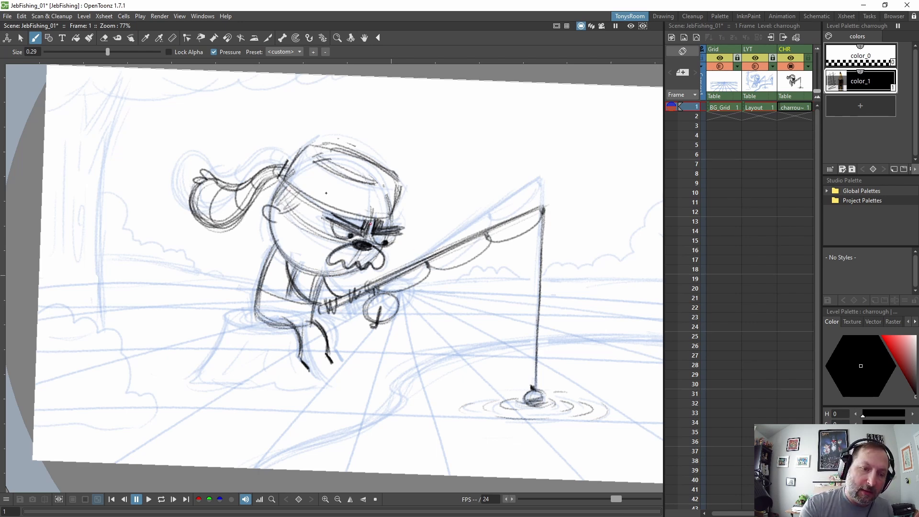
key("ctrl+z")
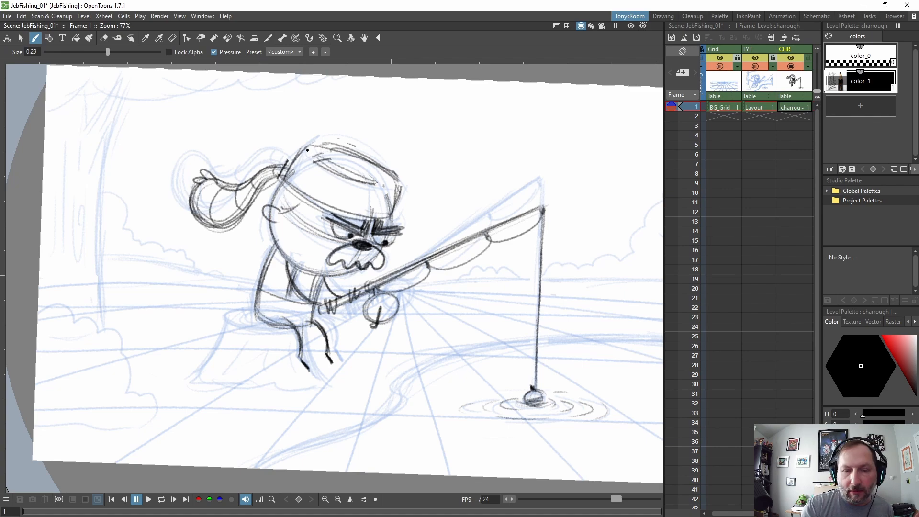
Reinforce the lower edge and crown lines of Jeb's cap with darker strokes
left_click_drag(296, 187, 393, 217)
mouse_move(286, 169)
left_mouse_down()
mouse_move(381, 220)
mouse_move(399, 198)
mouse_move(382, 162)
left_mouse_up()
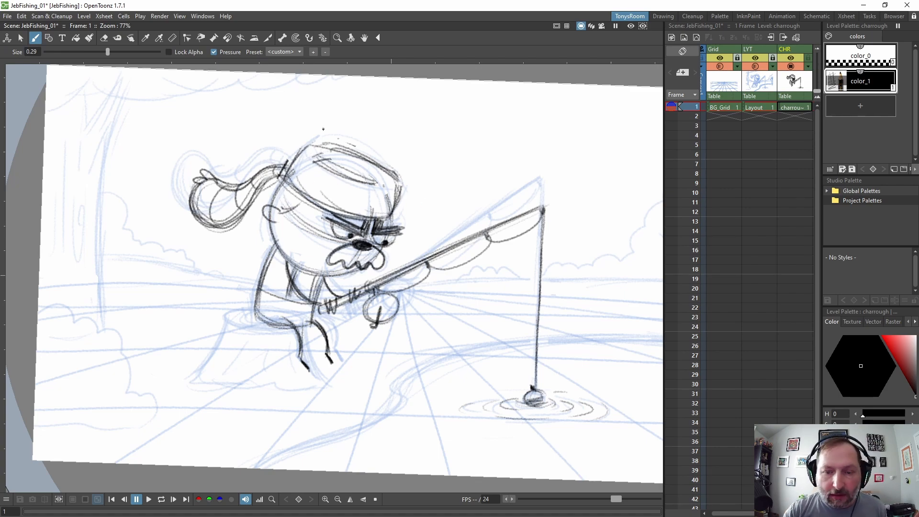
scroll(301, 330, "down", 2)
key("ctrl+space")
mouse_move(438, 348)
left_mouse_down()
mouse_move(441, 335)
mouse_move(442, 343)
left_mouse_up()
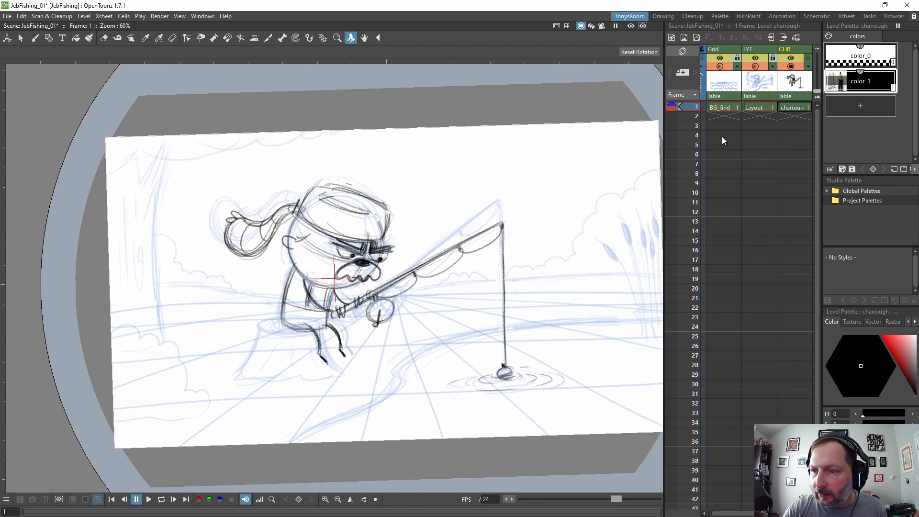
Switch to File Explorer and bring the sound file fishingrelaxesme.wav into the scene's Xsheet as a new column
left_click(799, 50)
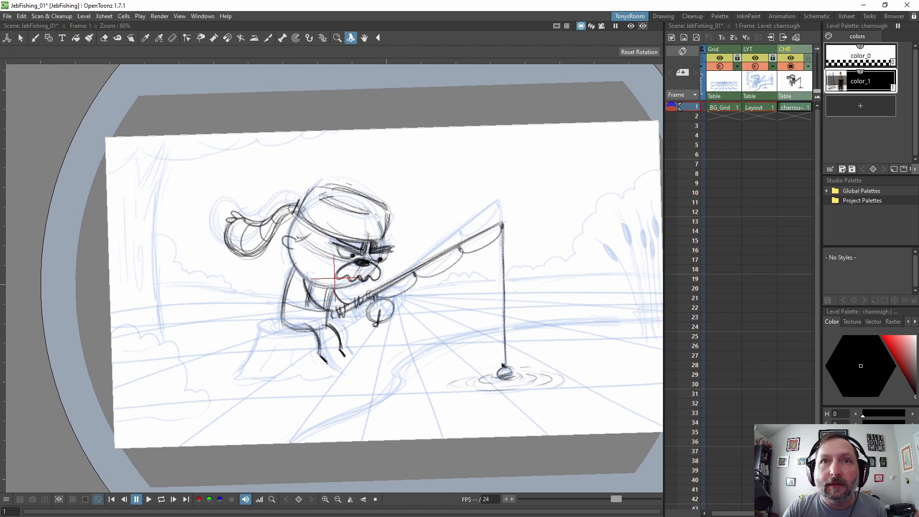
key("alt+Tab")
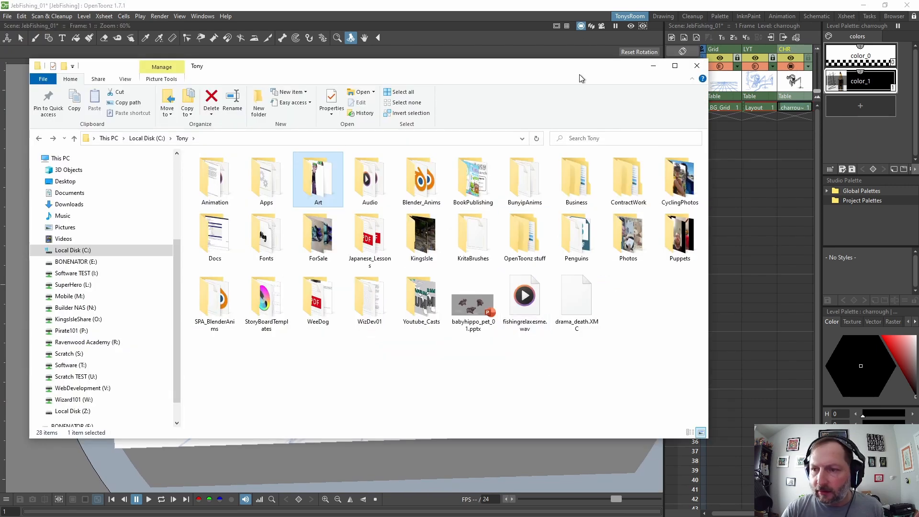
left_click_drag(493, 74, 419, 75)
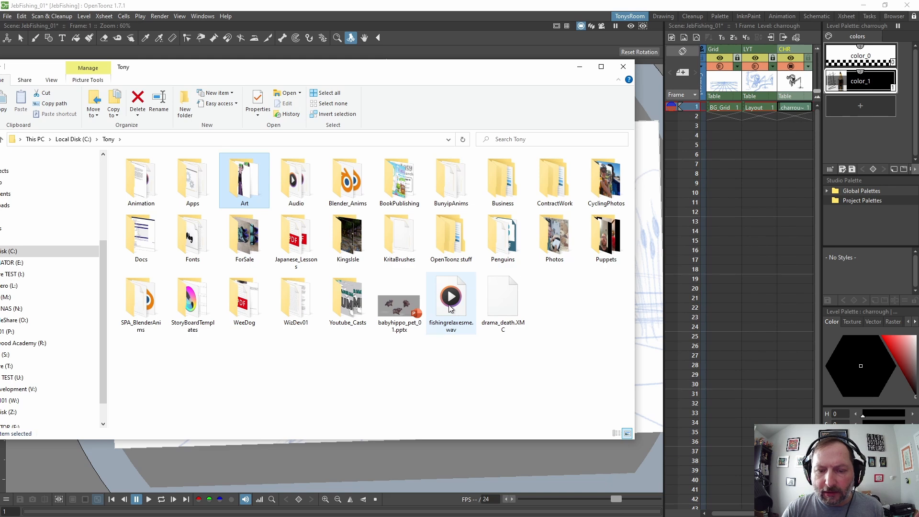
left_click_drag(450, 308, 649, 154)
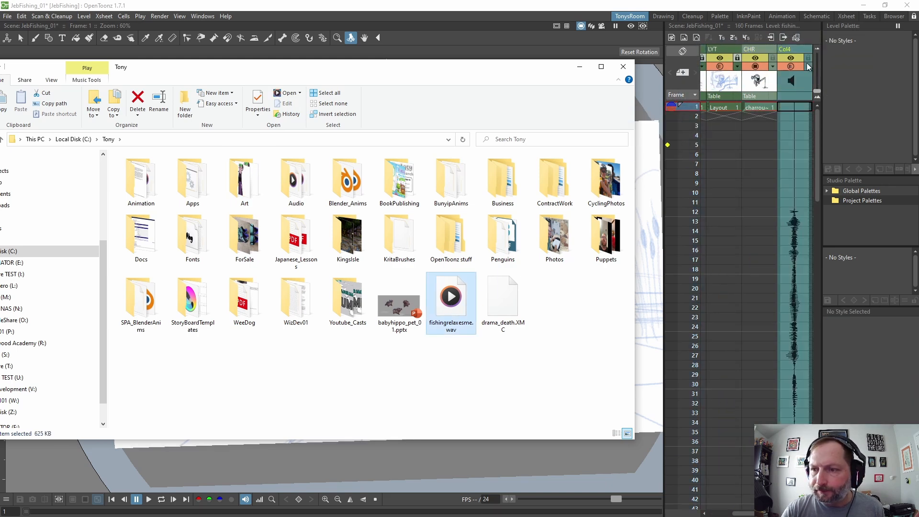
Move the sound column ahead of the Grid column and rename it Audio
left_click_drag(802, 49, 658, 63)
double_click(718, 49)
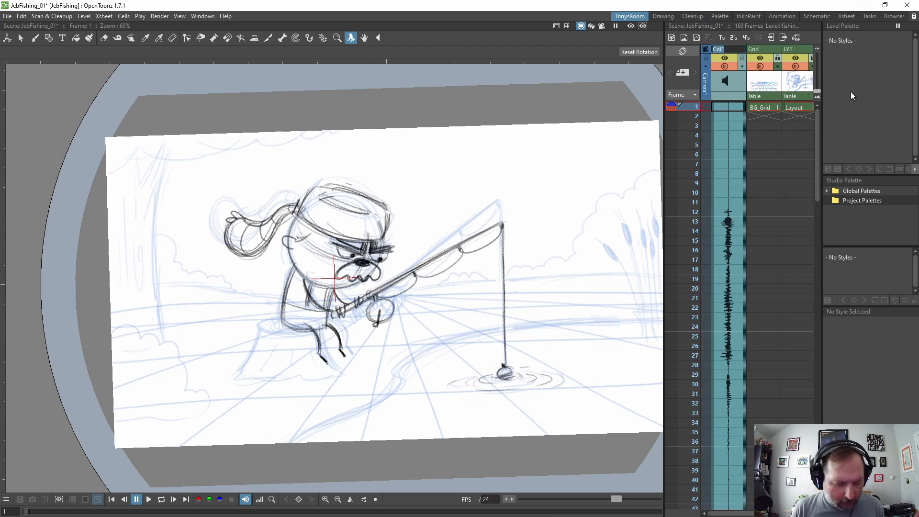
type("Audio")
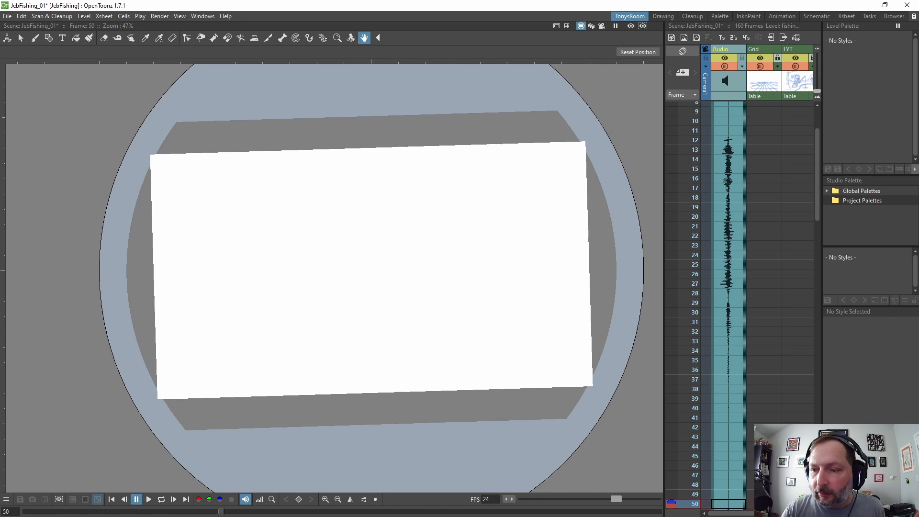
Return to frame 1 of the Audio column and examine where the waveform's sound begins
left_click_drag(820, 188, 820, 144)
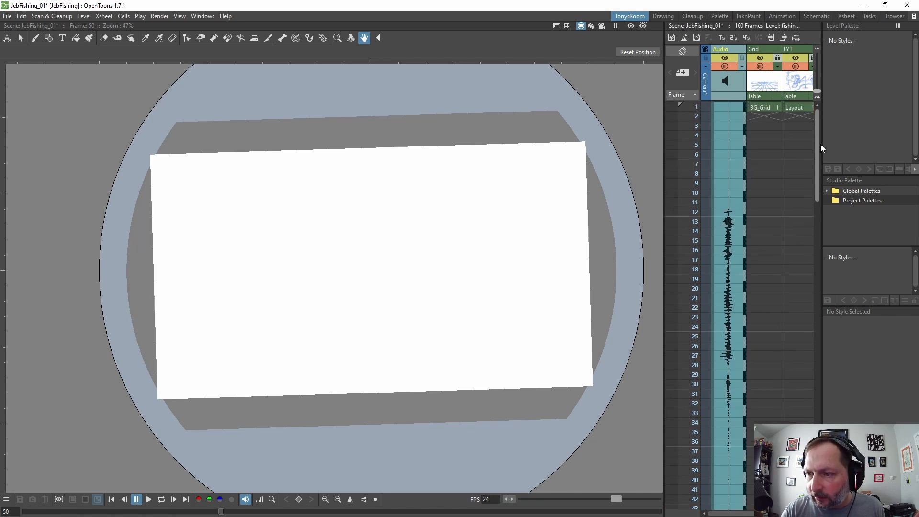
left_click(737, 109)
left_click(727, 194)
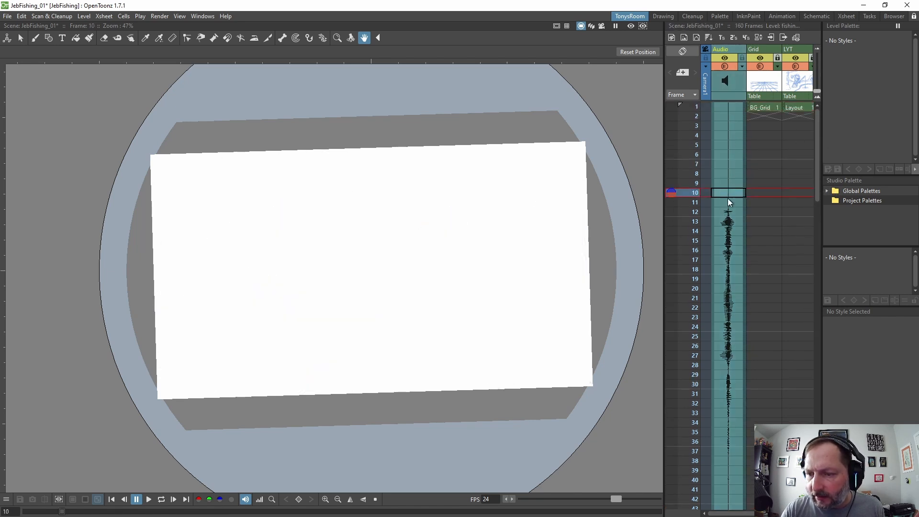
left_click(729, 105)
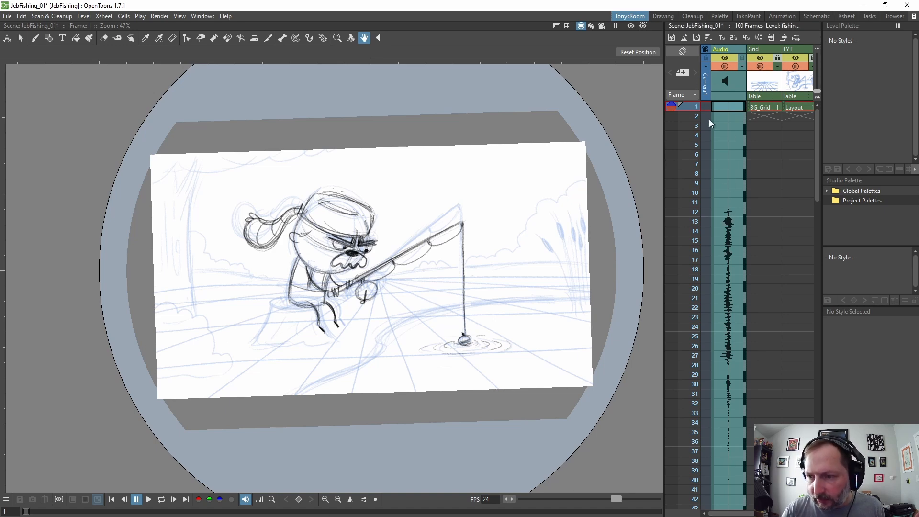
left_click_drag(711, 119, 727, 108)
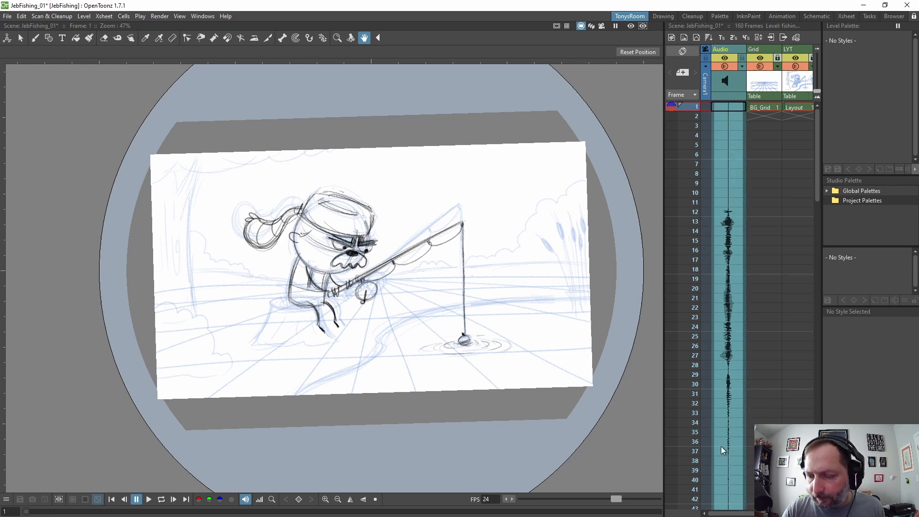
Unlock the Grid column and extend the BG_Grid drawing's exposure down the Xsheet to cover the length of the audio
left_click_drag(707, 513, 753, 512)
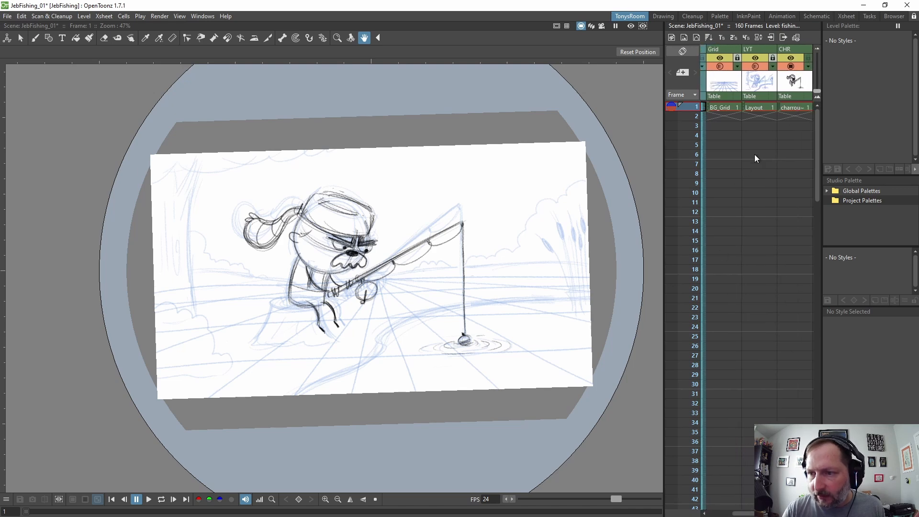
left_click(792, 108)
left_click(760, 108)
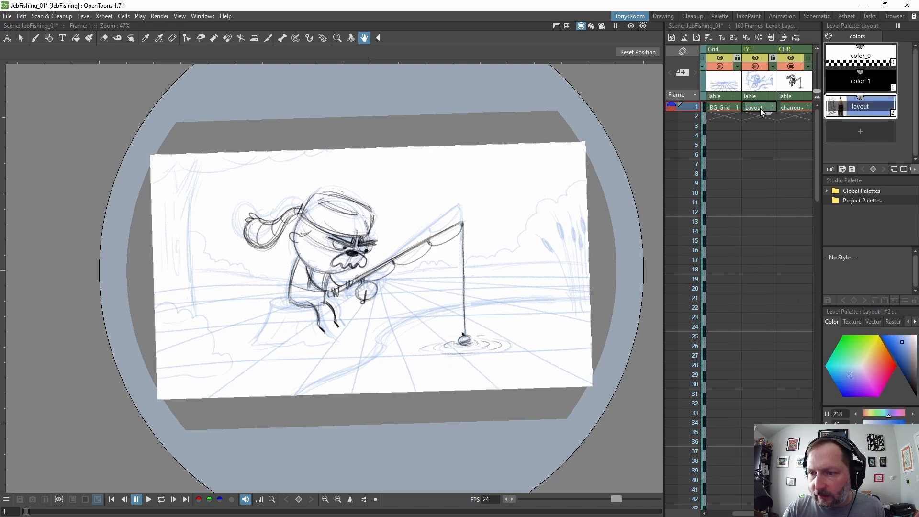
left_click(721, 110)
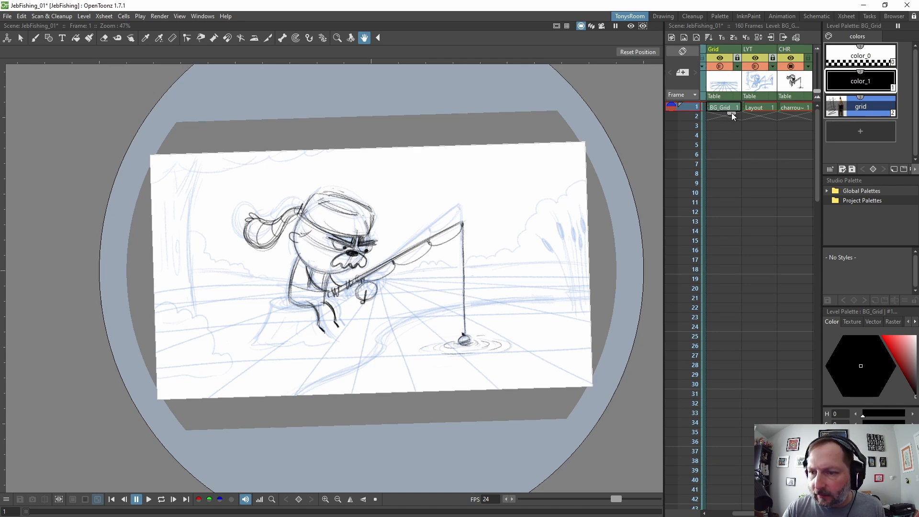
left_click_drag(732, 117, 729, 486)
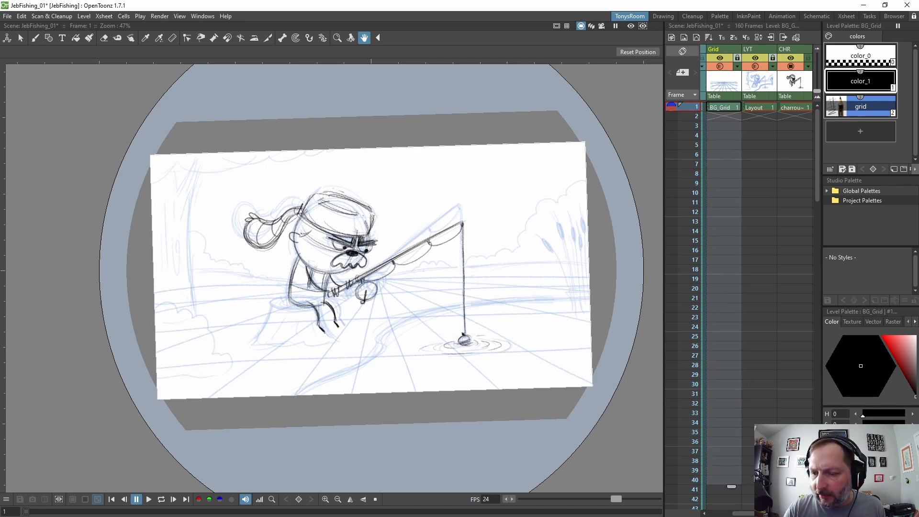
left_click(737, 60)
left_click(725, 109)
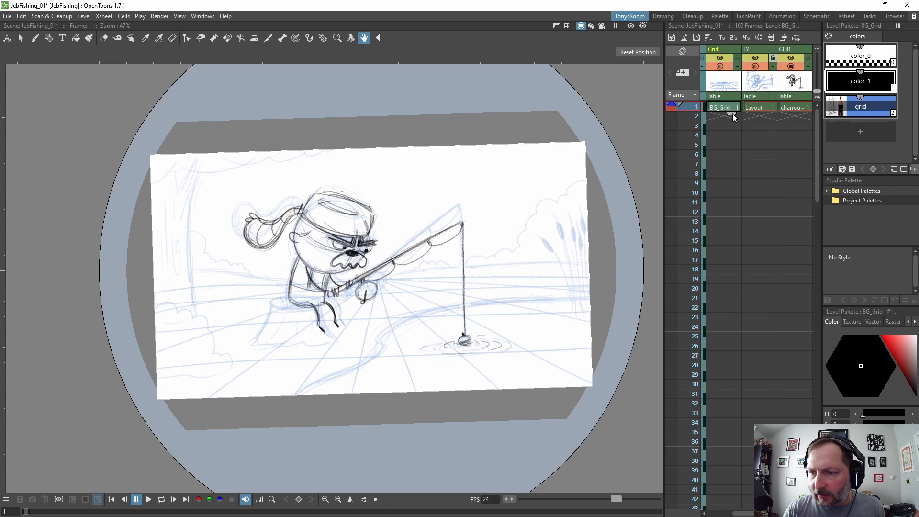
left_click_drag(732, 113, 687, 458)
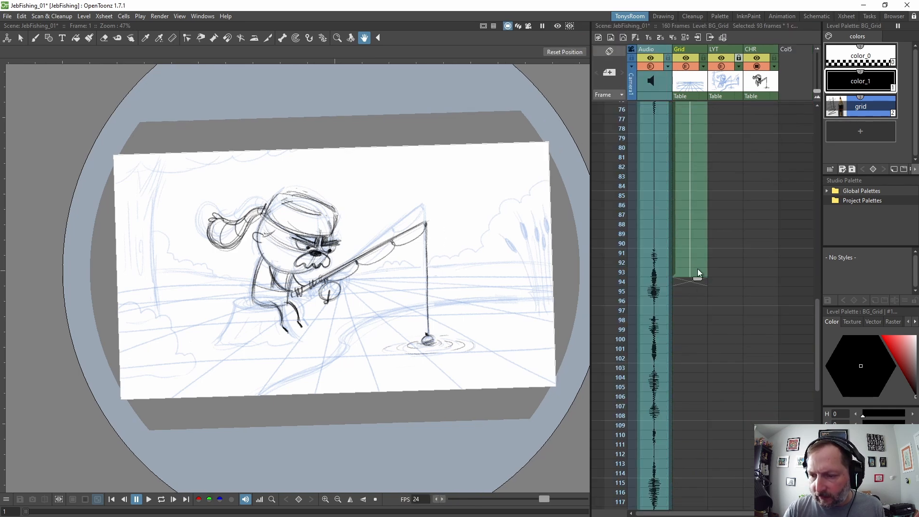
mouse_move(697, 273)
left_mouse_down()
mouse_move(698, 495)
mouse_move(718, 383)
mouse_move(699, 289)
left_mouse_up()
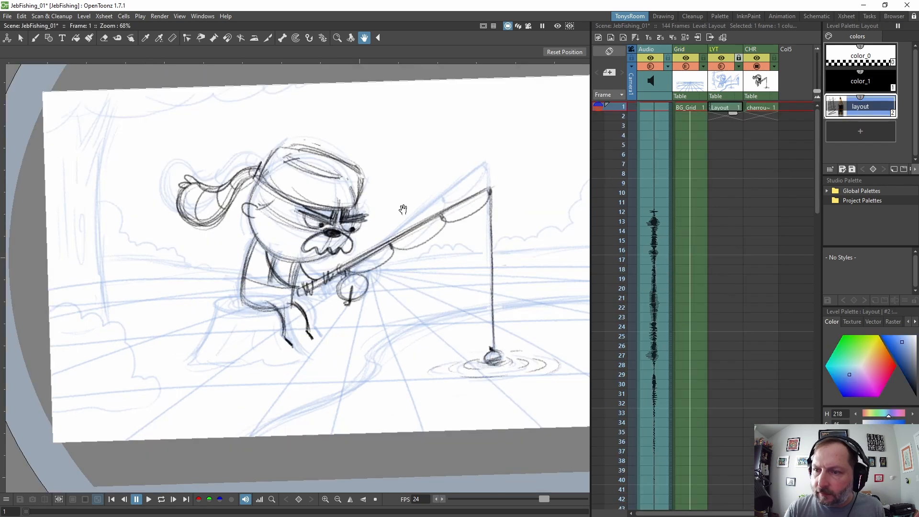
Play the opening frames of the scene with sound, and return to frame 1 of the CHR column
key("p")
key("p")
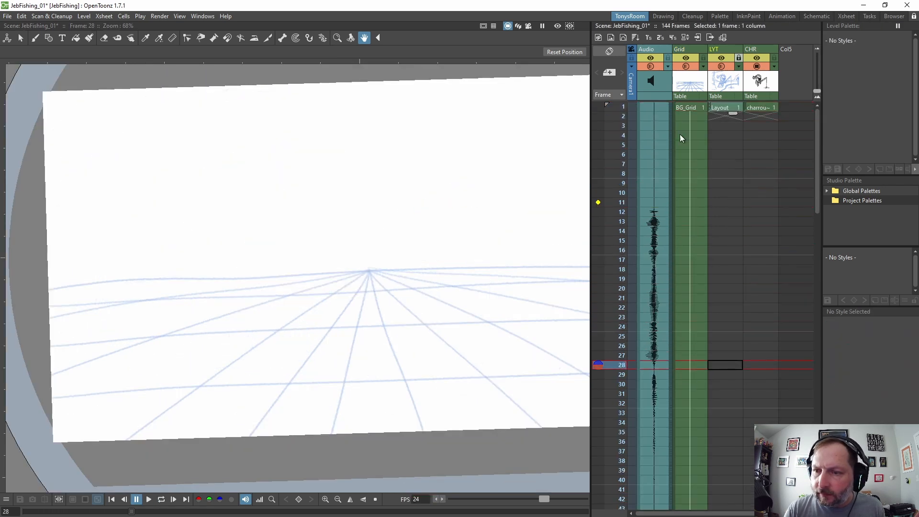
left_click(766, 107)
scroll(420, 267, "up", 1)
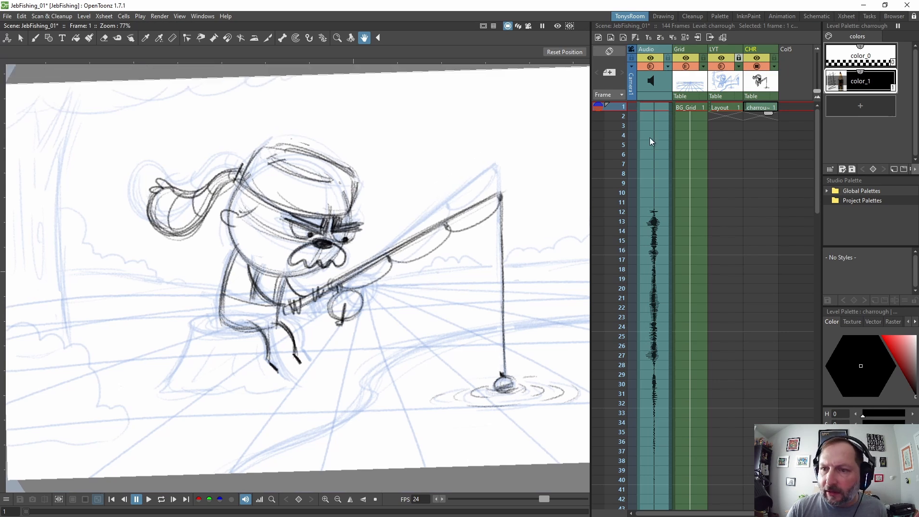
Lock the Audio and Grid columns and make frame 1 of the CHR column current
left_click(653, 107)
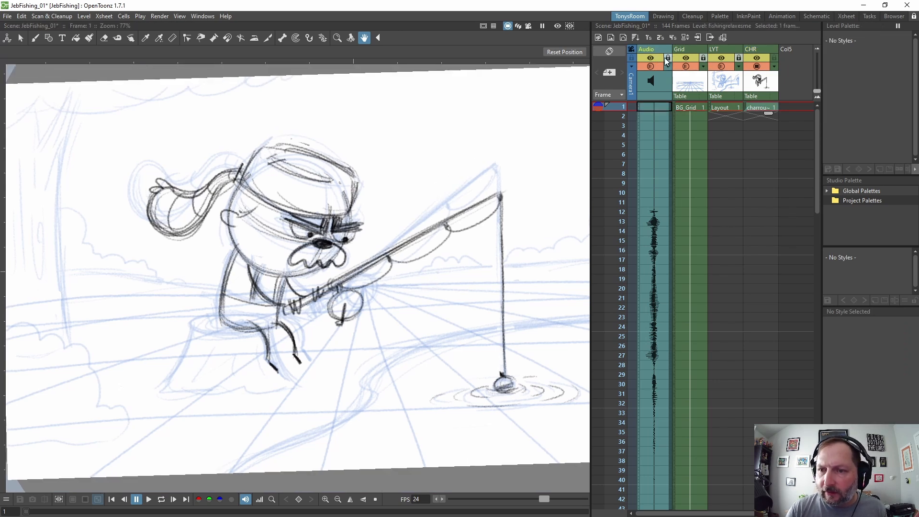
left_click(760, 107)
scroll(454, 256, "down", 1)
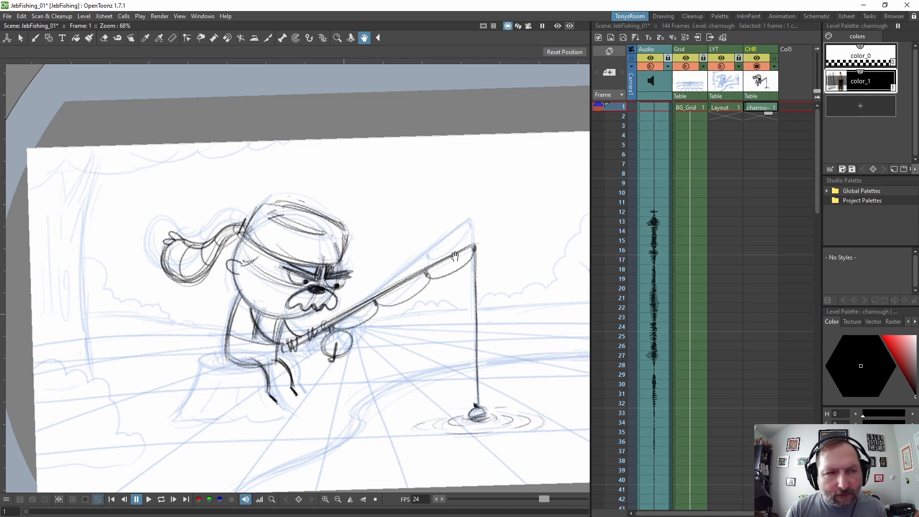
Play the scene in a loop to listen to the full dialogue, and go back to frame 1 of the CHR column
scroll(455, 256, "up", 3)
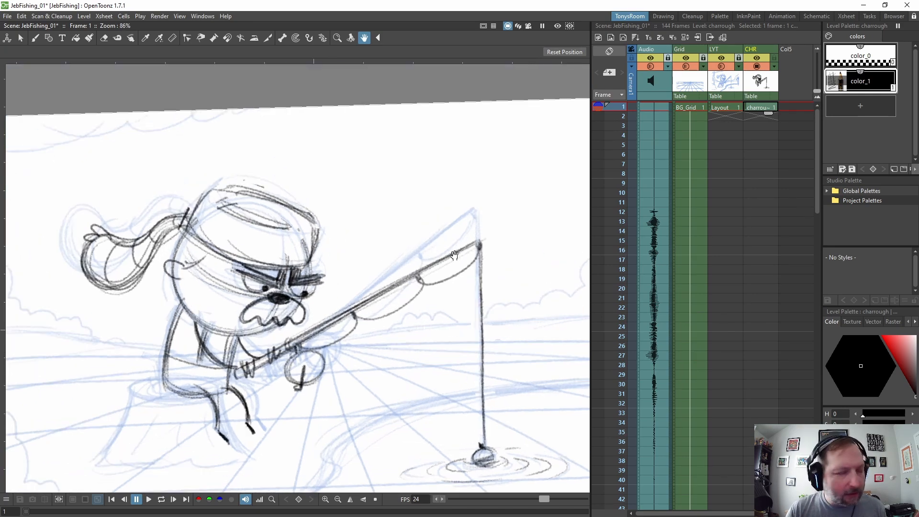
scroll(537, 255, "down", 3)
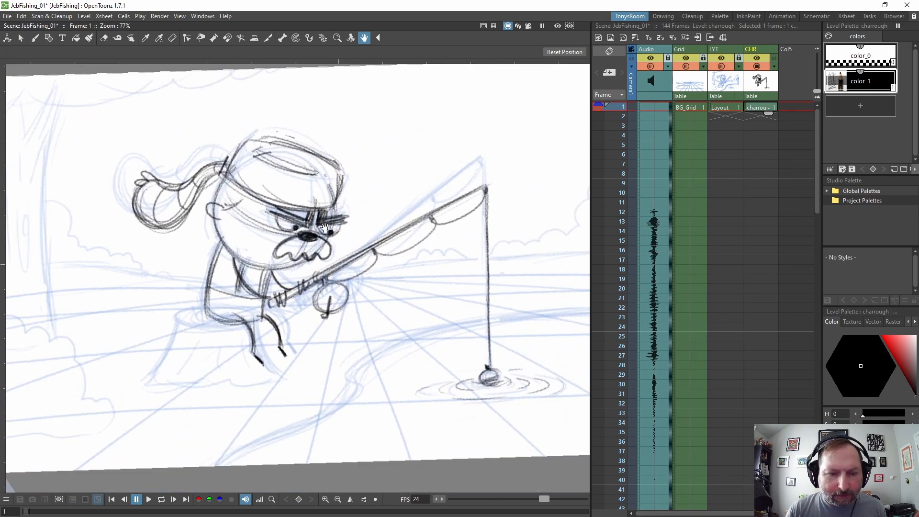
key("p")
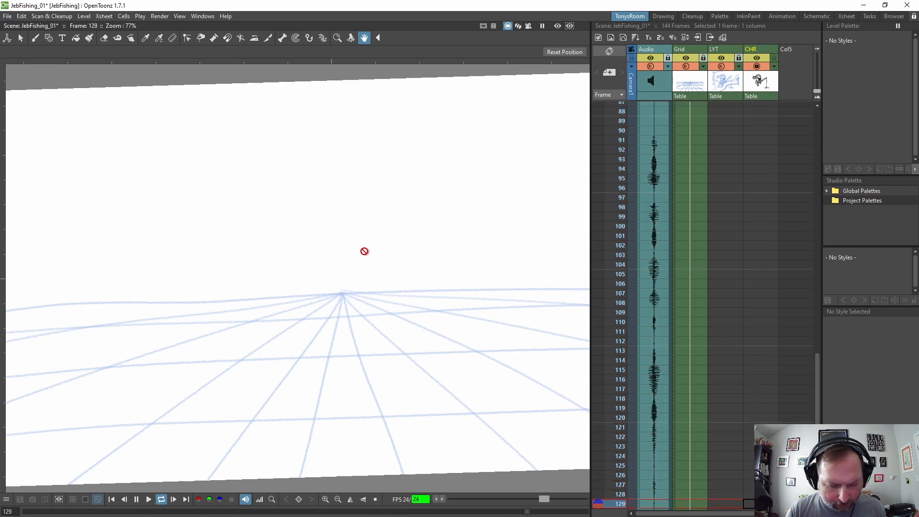
key("p")
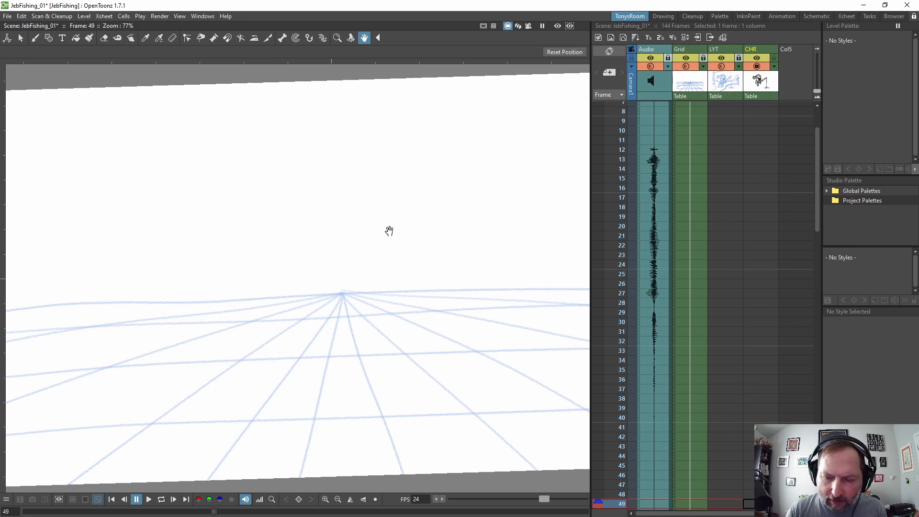
scroll(389, 231, "up", 2)
scroll(734, 168, "up", 2)
left_click(756, 107)
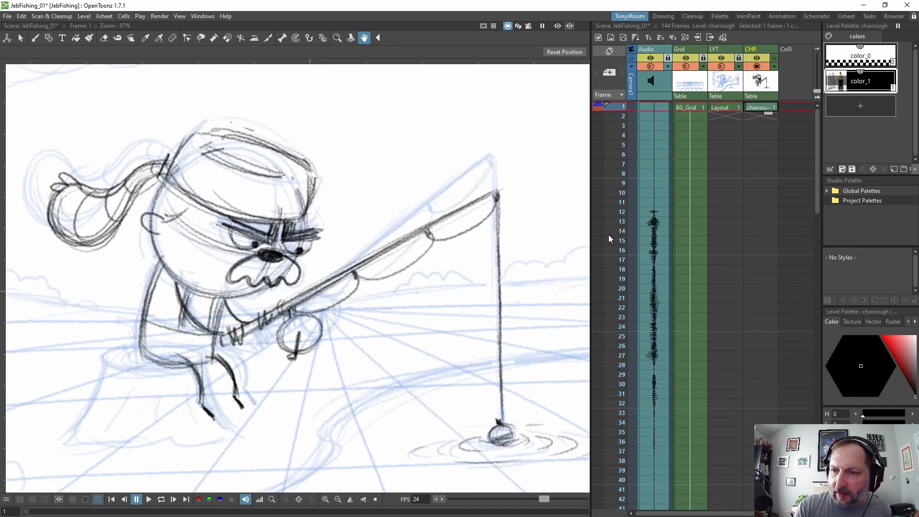
Extend the exposure of the first character rough in the CHR column through frame 13
key("apostrophe")
key("apostrophe")
key("apostrophe")
key("apostrophe")
key("apostrophe")
key("apostrophe")
key("apostrophe")
key("apostrophe")
key("apostrophe")
key("apostrophe")
key("apostrophe")
key("apostrophe")
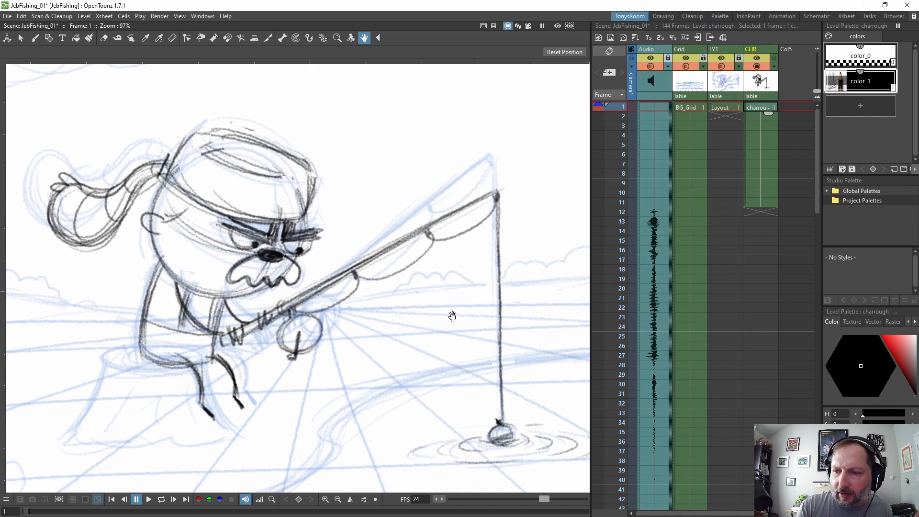
Make frame 13 of the CHR column current and set a fixed onion skin on frame 1 for the brush work
left_click(760, 222)
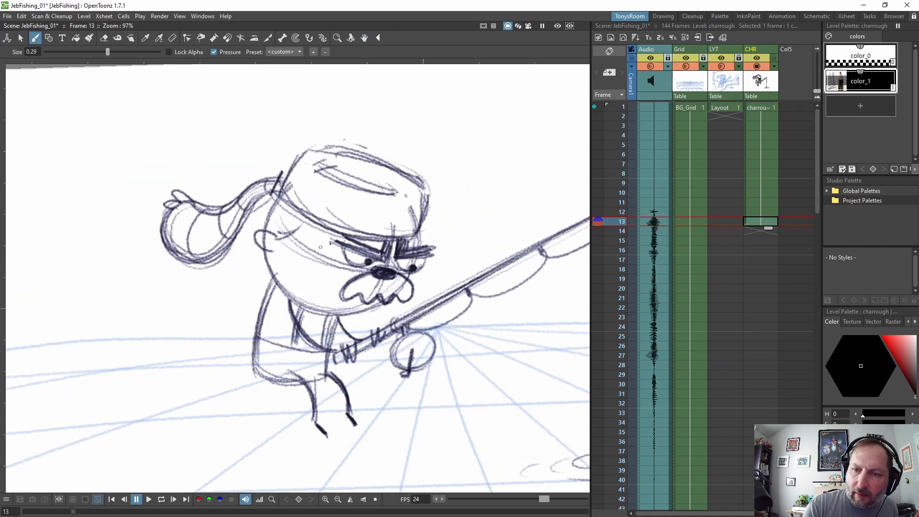
left_click(598, 108)
left_click(598, 108)
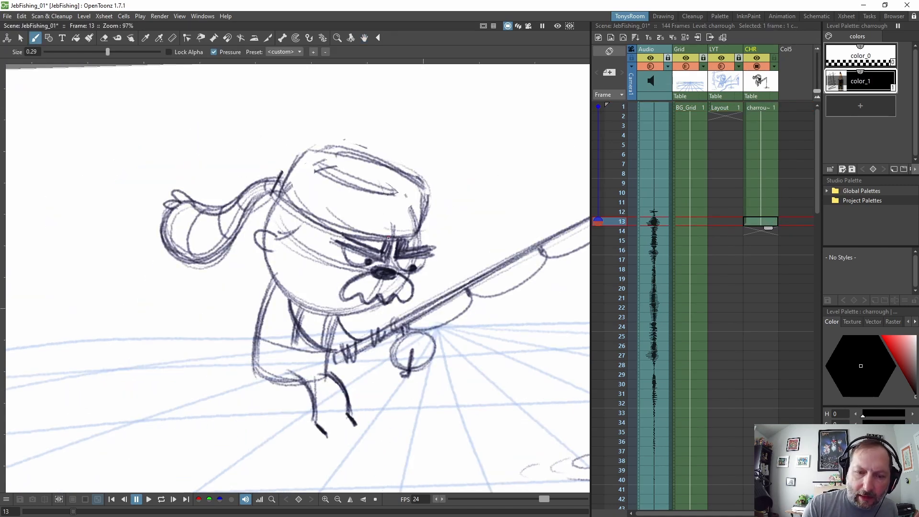
Sketch Jeb's head at frame 13 as a circle over the onion skin, with curved eye-line and vertical center guidelines
mouse_move(267, 240)
left_mouse_down()
mouse_move(309, 304)
mouse_move(324, 307)
left_mouse_up()
mouse_move(274, 209)
left_mouse_down()
mouse_move(377, 288)
mouse_move(323, 316)
mouse_move(403, 198)
mouse_move(269, 267)
mouse_move(412, 251)
mouse_move(267, 218)
mouse_move(405, 281)
mouse_move(275, 207)
mouse_move(374, 300)
mouse_move(284, 193)
mouse_move(265, 280)
left_mouse_up()
mouse_move(270, 232)
left_mouse_down()
mouse_move(409, 253)
mouse_move(393, 260)
left_mouse_up()
mouse_move(354, 175)
left_mouse_down()
mouse_move(369, 236)
mouse_move(364, 304)
left_mouse_up()
left_click_drag(357, 178, 359, 314)
left_click_drag(378, 181, 367, 302)
left_click_drag(376, 198, 358, 315)
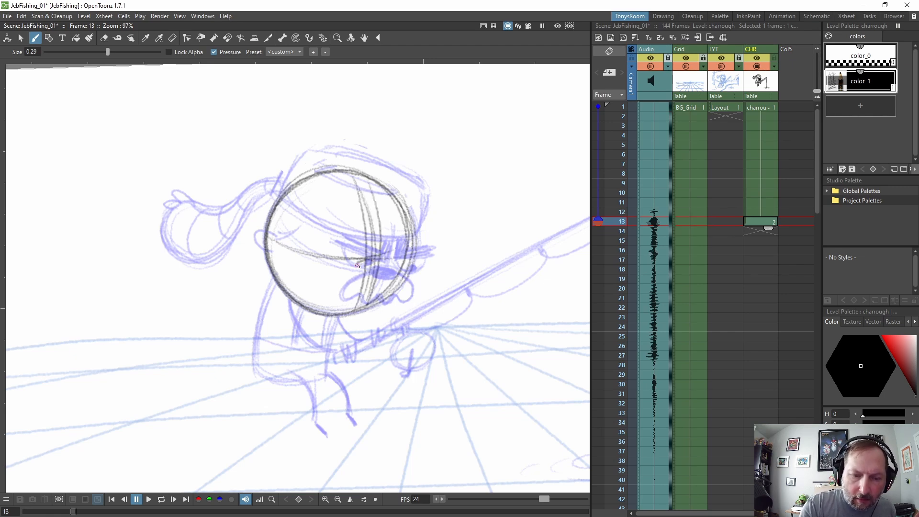
Draw and darken Jeb's oval nose where the face guidelines cross, flipping to the first drawing to compare
mouse_move(358, 265)
left_mouse_down()
mouse_move(377, 262)
mouse_move(364, 263)
left_mouse_up()
left_click_drag(363, 263, 376, 263)
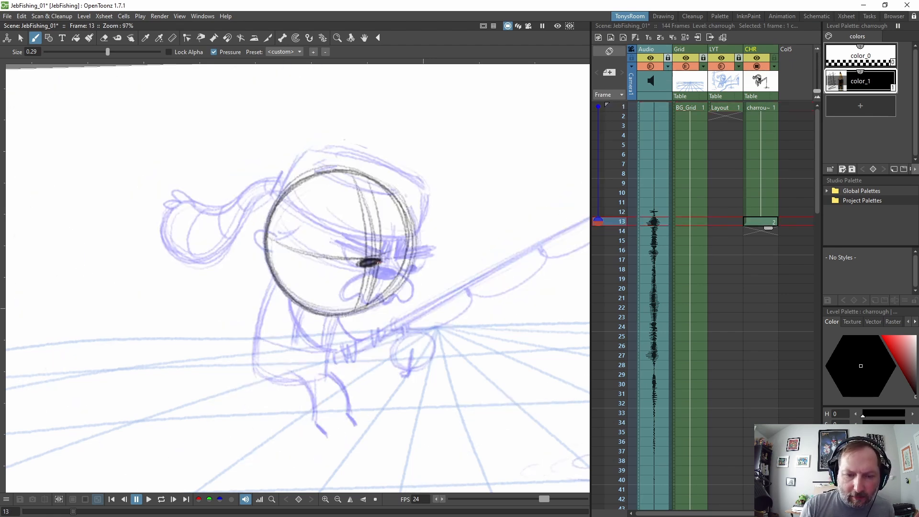
key("comma")
key("period")
mouse_move(360, 263)
left_mouse_down()
mouse_move(381, 260)
mouse_move(363, 262)
left_mouse_up()
key("comma")
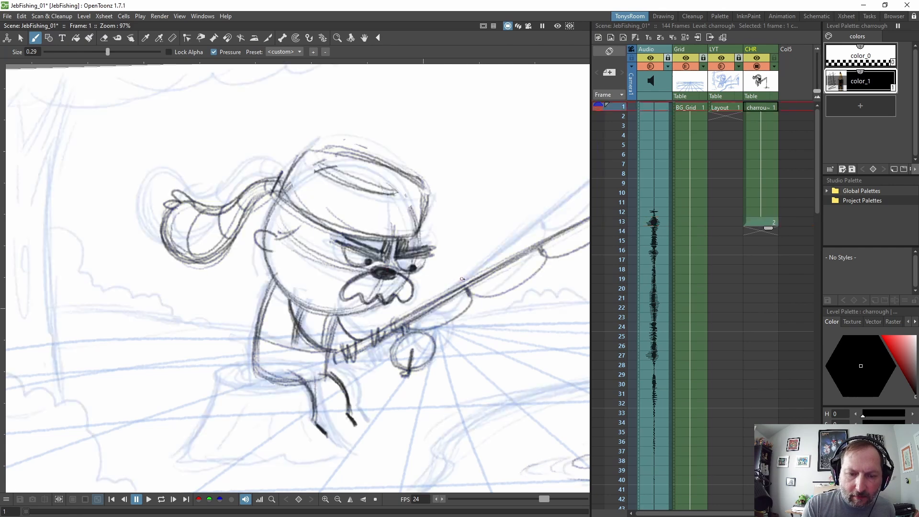
Sketch Jeb's mustache with its wavy lower edge beneath the nose at frame 13
key("period")
left_click_drag(333, 292, 332, 294)
mouse_move(378, 262)
left_mouse_down()
mouse_move(392, 300)
mouse_move(351, 280)
mouse_move(330, 293)
left_mouse_up()
mouse_move(338, 271)
left_mouse_down()
mouse_move(333, 281)
mouse_move(402, 289)
mouse_move(332, 295)
left_mouse_up()
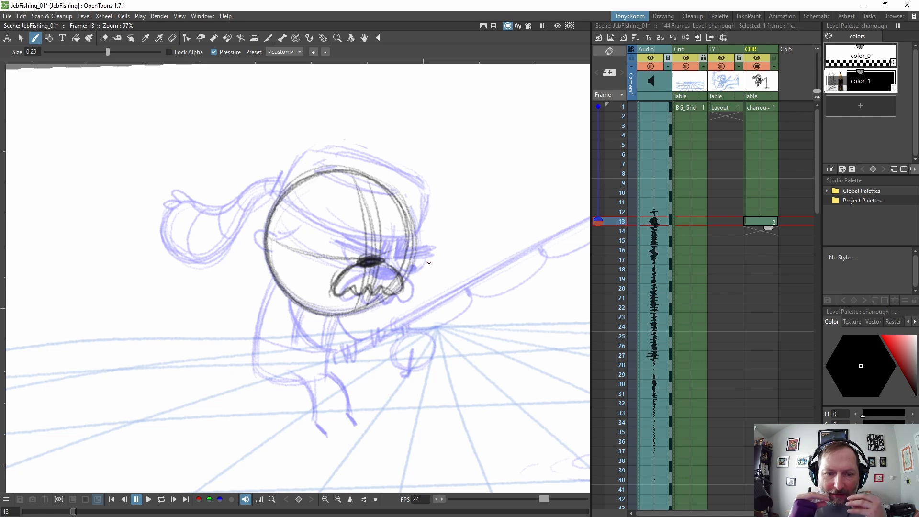
Step through frames 1 to 14 of the CHR column to compare the held first pose with the new drawing at frame 13
left_click(767, 109)
key("Down")
key("Down")
key("Down")
key("Down")
key("Down")
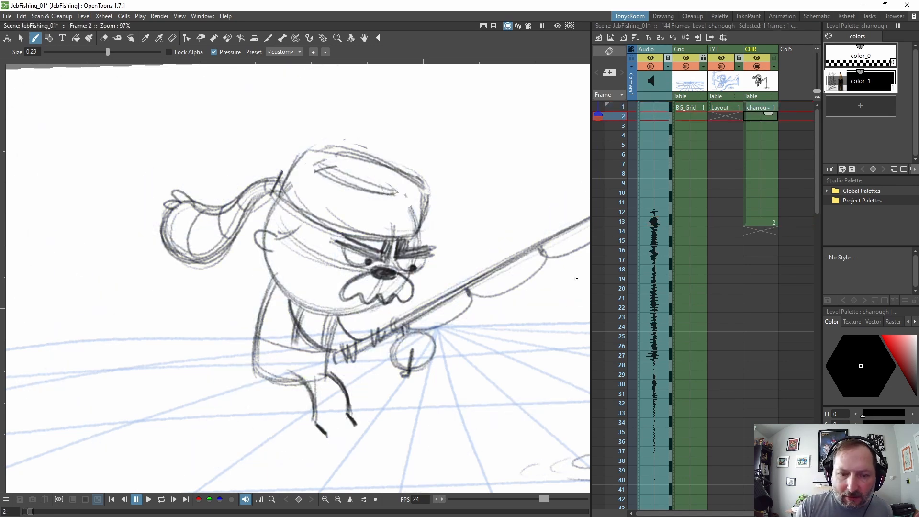
key("Down")
key("Down")
key("Down")
key("Down")
key("Down")
key("Down")
key("Down")
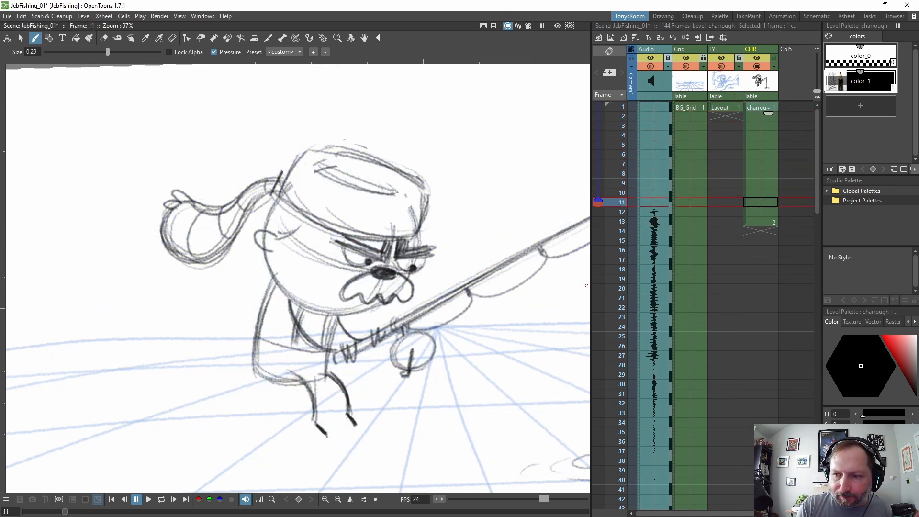
key("Up")
key("Down")
key("Down")
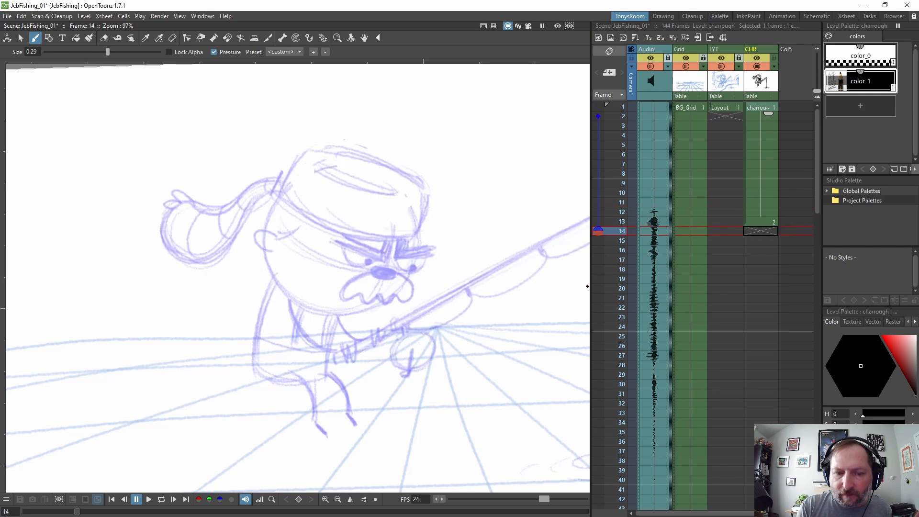
key("Up")
key("Up")
key("Up")
key("Down")
key("Down")
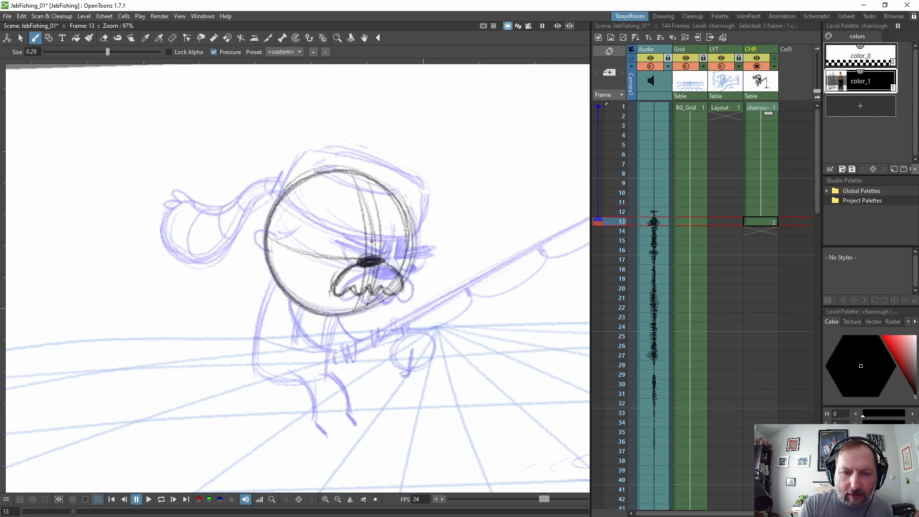
Flip between the two poses and sketch Jeb's small round ear on the back edge of the head circle
key("Up")
key("Down")
left_click_drag(272, 246, 273, 259)
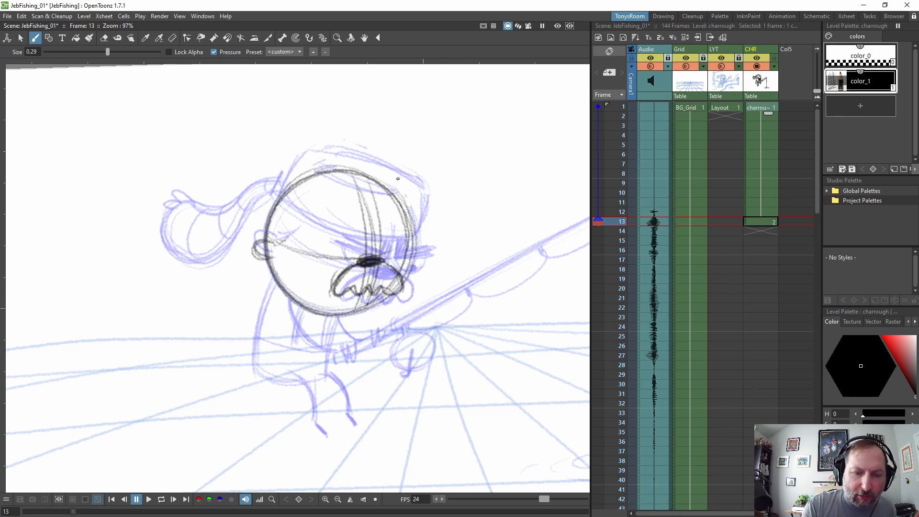
Draw the curved lower edge of Jeb's cap across the forehead, comparing it with the previous pose
key("Up")
key("Down")
left_click_drag(269, 229, 392, 226)
left_click_drag(261, 226, 403, 214)
left_click_drag(269, 230, 394, 219)
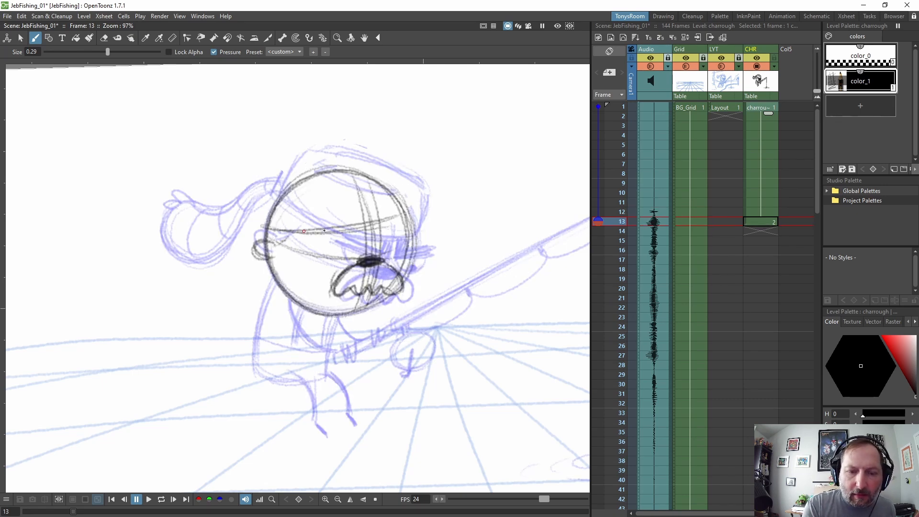
left_click_drag(324, 231, 407, 209)
Sketch the sides and the curved top of Jeb's cap above the head circle
mouse_move(409, 211)
left_mouse_down()
mouse_move(387, 165)
mouse_move(303, 161)
left_mouse_up()
mouse_move(394, 157)
left_mouse_down()
mouse_move(262, 190)
mouse_move(265, 235)
left_mouse_up()
left_click_drag(257, 197, 264, 229)
left_click_drag(259, 191, 394, 156)
left_click_drag(282, 181, 387, 163)
Erase the head construction lines inside the cap and reinforce the cap's side and top outlines with the brush
key("a")
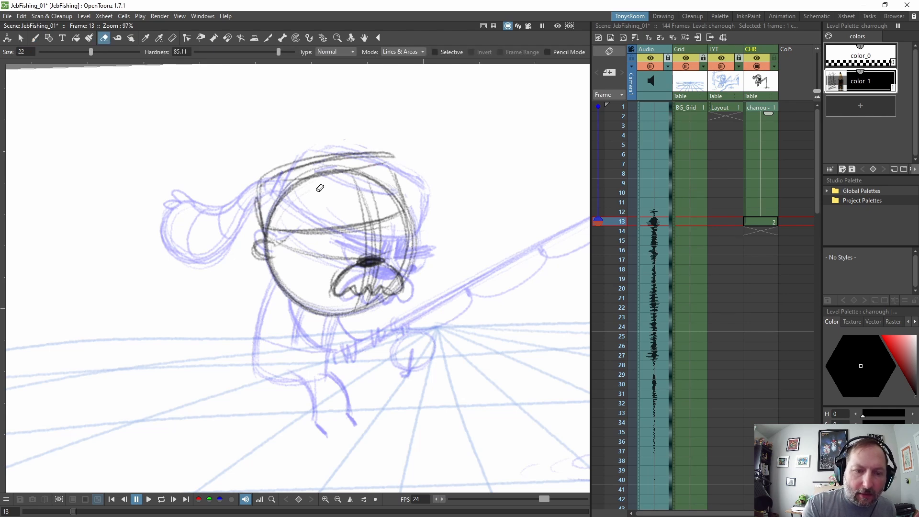
mouse_move(319, 188)
left_mouse_down()
mouse_move(348, 171)
mouse_move(282, 193)
mouse_move(271, 214)
mouse_move(380, 196)
left_mouse_up()
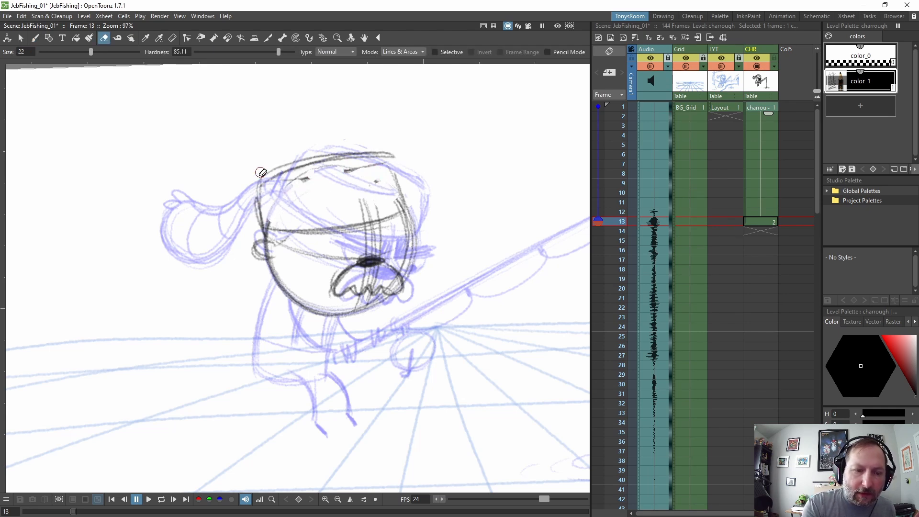
key("b")
left_click_drag(262, 190, 265, 229)
mouse_move(261, 192)
left_mouse_down()
mouse_move(362, 160)
mouse_move(276, 177)
mouse_move(394, 157)
left_mouse_up()
left_click_drag(397, 165, 402, 202)
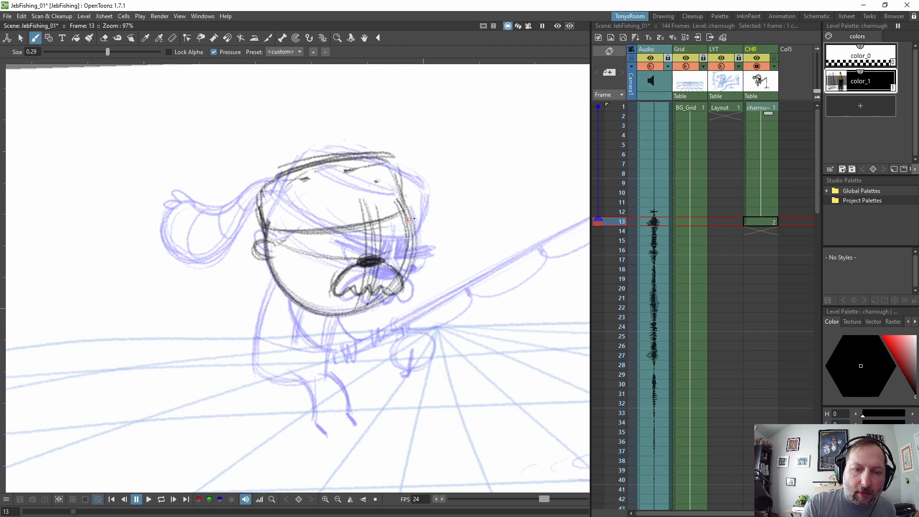
Turn off the frame 1 onion skin, erase the stray marks in the cap, and redraw its crown, front side and lower edge
left_click(598, 106)
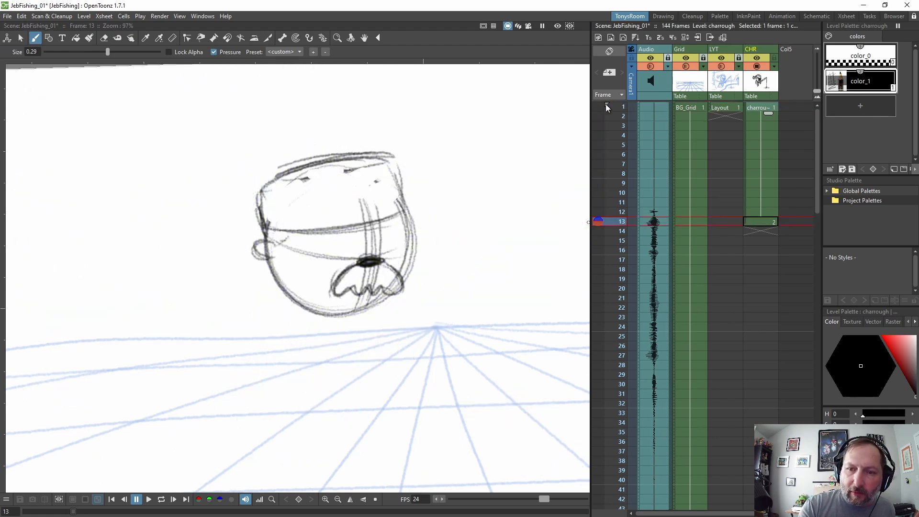
key("e")
mouse_move(383, 182)
left_mouse_down()
mouse_move(331, 176)
mouse_move(376, 163)
left_mouse_up()
key("b")
mouse_move(312, 165)
left_mouse_down()
mouse_move(263, 217)
mouse_move(400, 205)
left_mouse_up()
left_click_drag(393, 152, 405, 211)
mouse_move(280, 223)
left_mouse_down()
mouse_move(406, 192)
mouse_move(330, 225)
mouse_move(280, 229)
mouse_move(402, 208)
left_mouse_up()
key("e")
key("b")
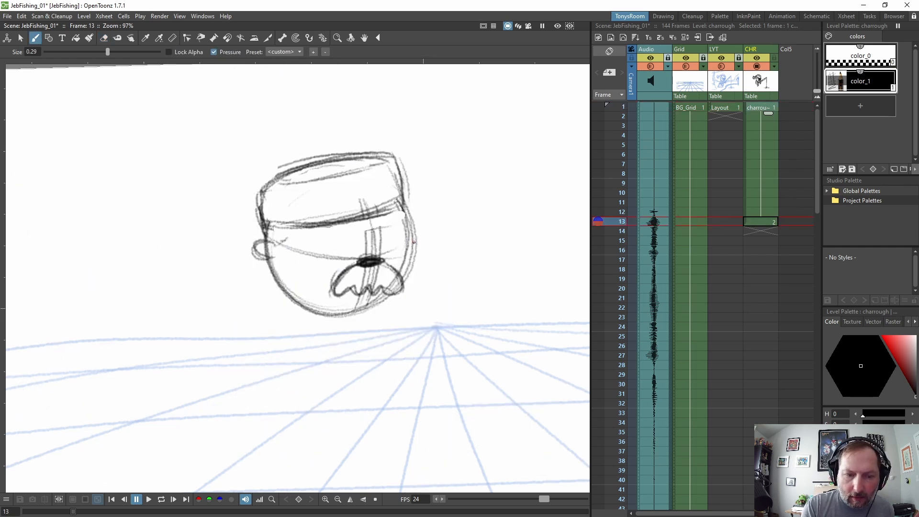
Add the hairline below the back of the cap and rework Jeb's ear slightly lower on the head
mouse_move(276, 246)
left_mouse_down()
mouse_move(272, 269)
mouse_move(273, 239)
mouse_move(269, 270)
mouse_move(299, 261)
mouse_move(299, 224)
left_mouse_up()
key("s")
key("a")
key("b")
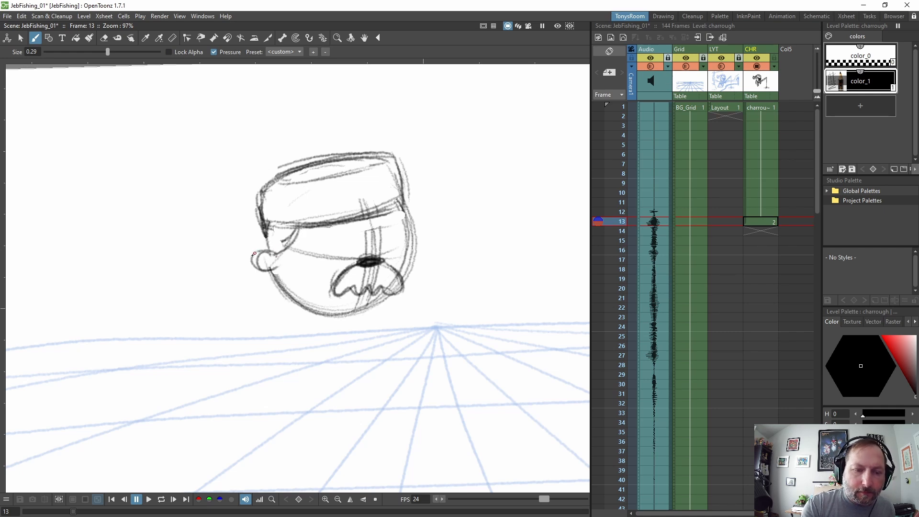
Draw thick, lowered eyebrows and two half-lidded eyes under the cap on the frame 13 head, comparing with frame 1
key("ctrl+comma")
key("ctrl+period")
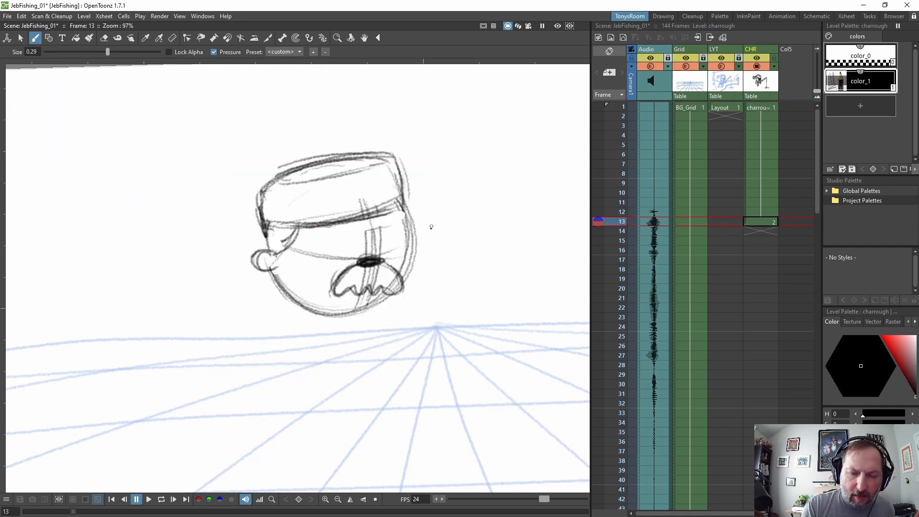
key("ctrl+comma")
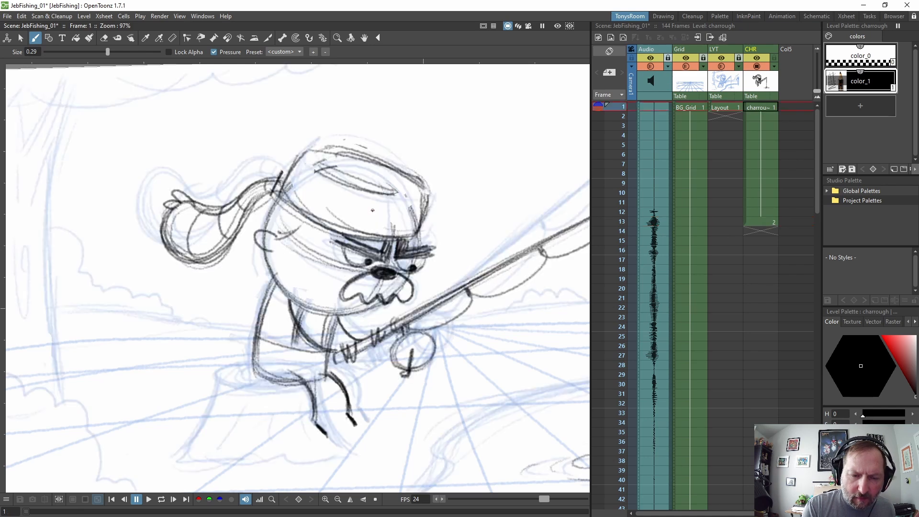
key("ctrl+period")
left_click_drag(319, 236, 362, 230)
mouse_move(311, 233)
left_mouse_down()
mouse_move(421, 216)
mouse_move(412, 211)
mouse_move(358, 238)
mouse_move(351, 230)
left_mouse_up()
key("ctrl+comma")
key("ctrl+period")
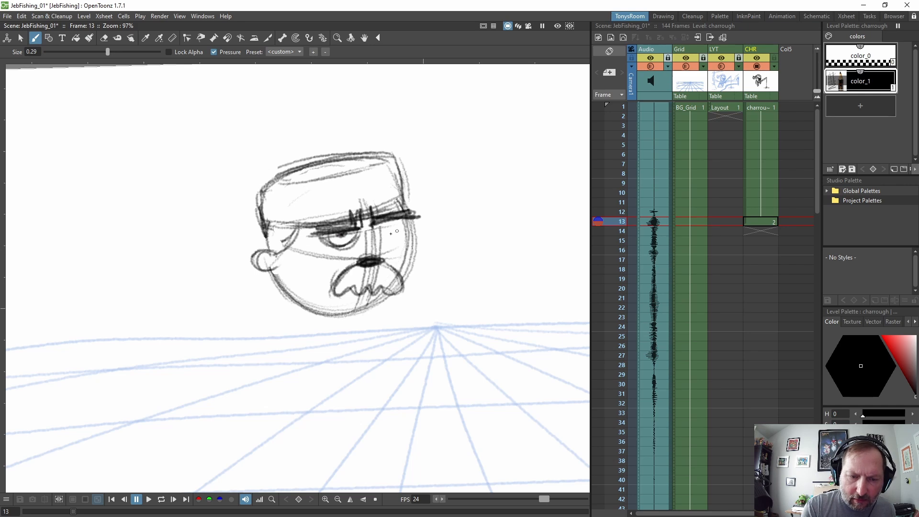
left_click_drag(378, 230, 414, 226)
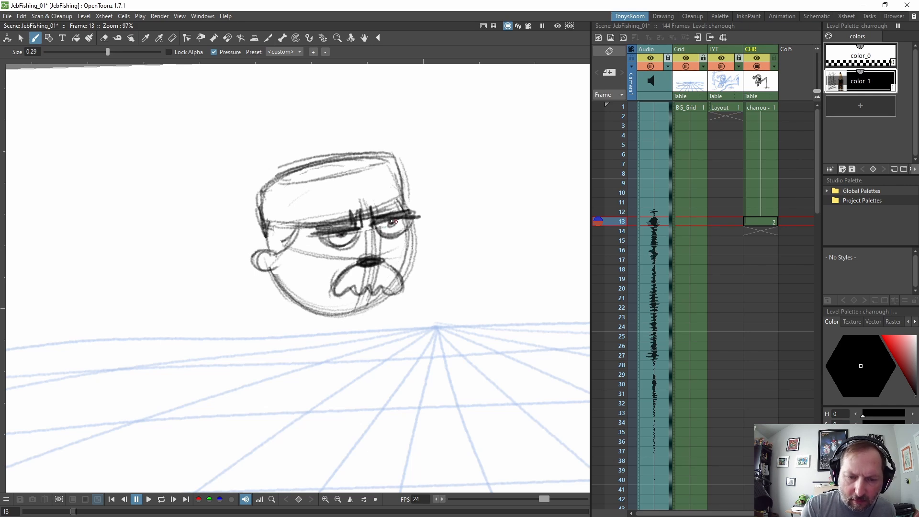
left_click_drag(392, 221, 395, 223)
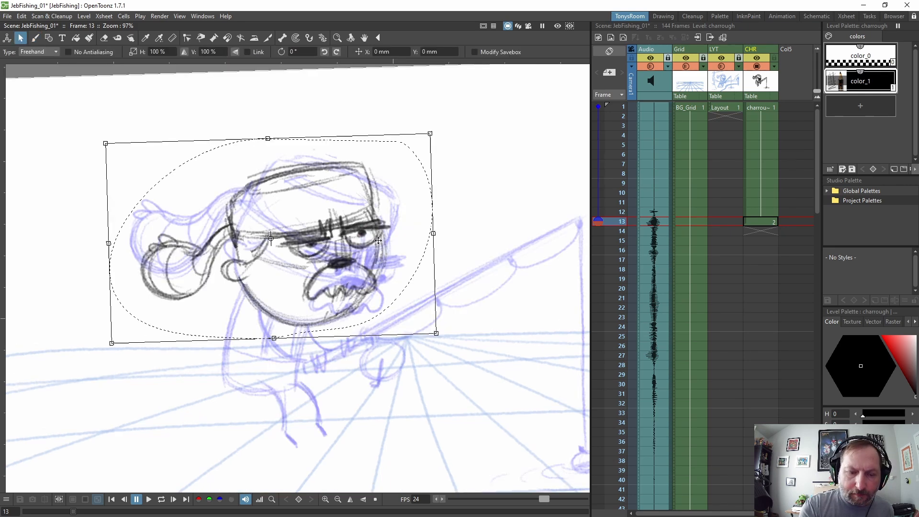
Nudge the selected head and ponytail slightly back and up, and redraw the eyebrows thicker over the eyes
mouse_move(334, 244)
left_mouse_down()
mouse_move(329, 239)
mouse_move(381, 229)
mouse_move(284, 240)
mouse_move(320, 235)
left_mouse_up()
left_click(448, 219)
key("e")
key("b")
left_click_drag(325, 232, 292, 233)
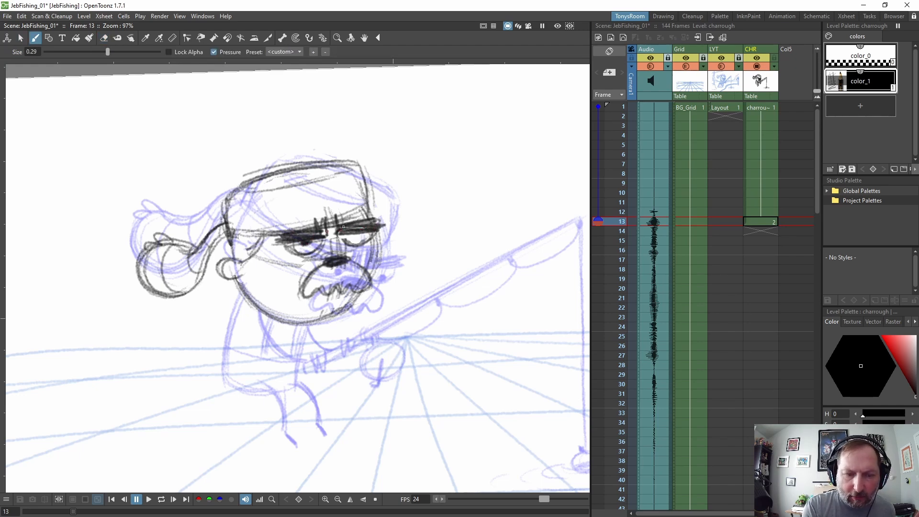
Rework the far eye under its brow and reinforce the jaw line below the moustache, flipping against frame 1
key("comma")
key("period")
mouse_move(338, 235)
left_mouse_down()
mouse_move(367, 232)
mouse_move(355, 238)
left_mouse_up()
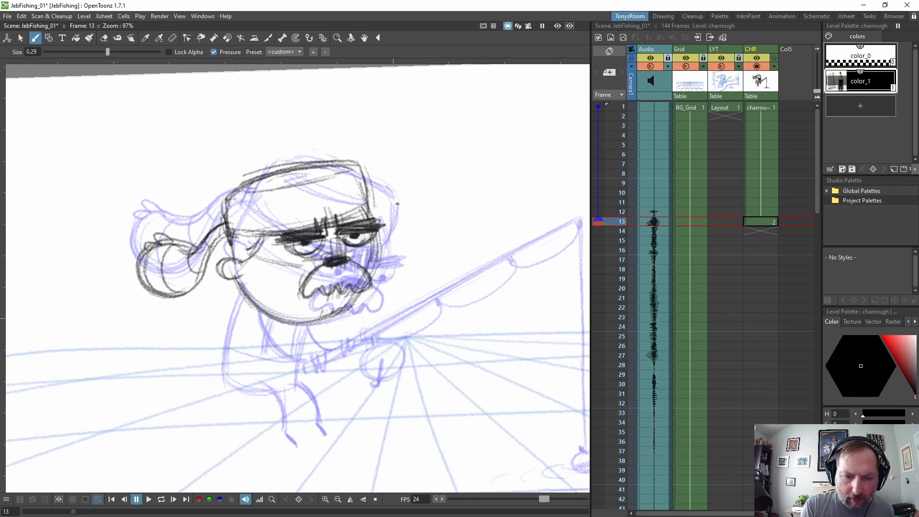
key("ctrl+z")
left_click_drag(317, 314, 376, 276)
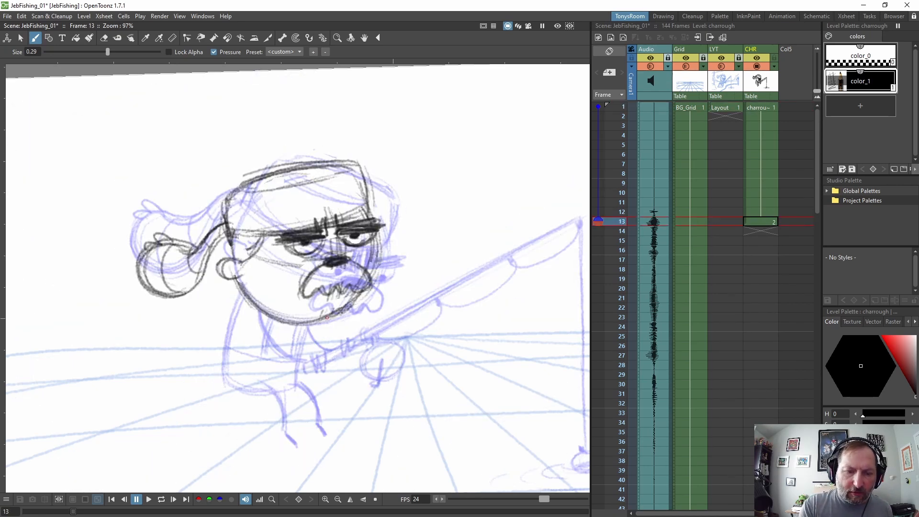
key("comma")
key("period")
key("comma")
key("period")
Extend the hold of the frame 13 drawing in the CHR column to frame 29 and play it back
key("apostrophe")
key("apostrophe")
key("apostrophe")
key("apostrophe")
key("apostrophe")
key("apostrophe")
key("apostrophe")
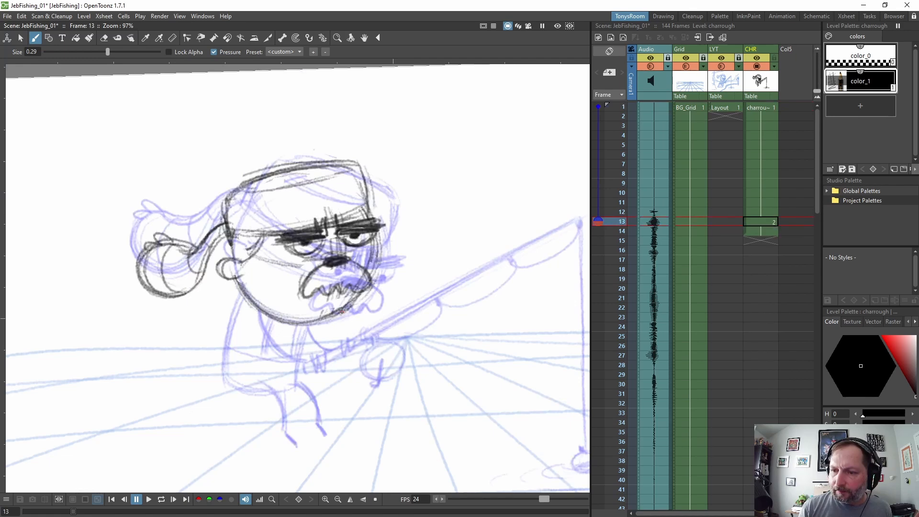
key("apostrophe")
key("apostrophe")
key("apostrophe")
key("apostrophe")
key("apostrophe")
key("apostrophe")
key("apostrophe")
key("apostrophe")
key("apostrophe")
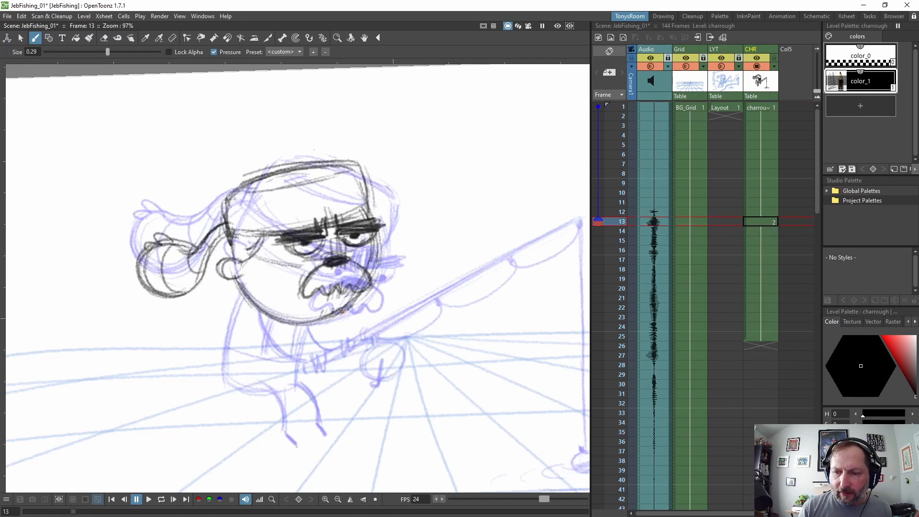
key("p")
key("p")
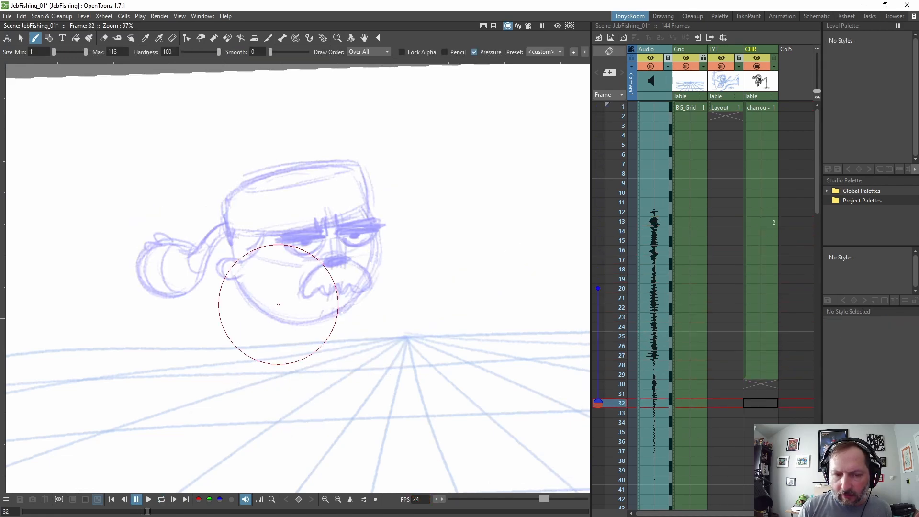
Lengthen the second drawing's hold in the CHR column to frame 44 and play the scene with the dialogue
left_click_drag(763, 252, 765, 261)
key("apostrophe")
key("apostrophe")
key("apostrophe")
key("apostrophe")
key("apostrophe")
key("apostrophe")
key("apostrophe")
key("apostrophe")
key("apostrophe")
key("apostrophe")
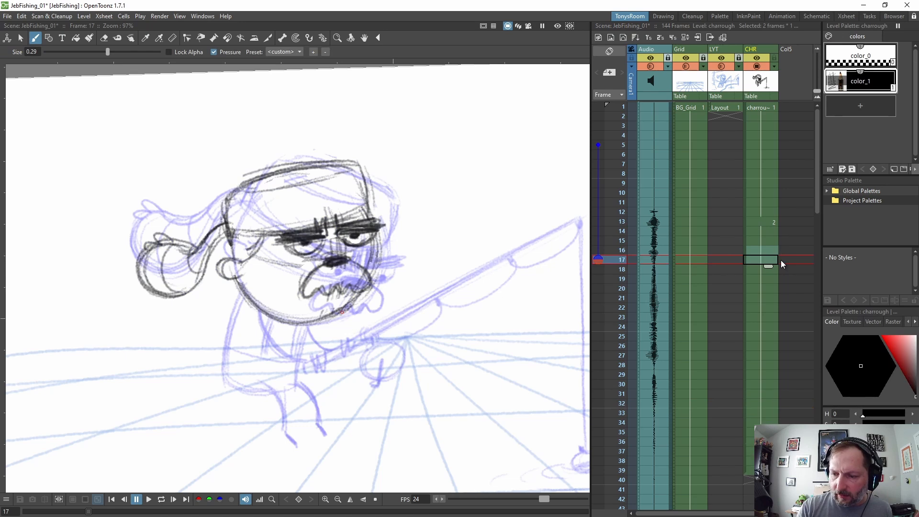
key("l")
key("p")
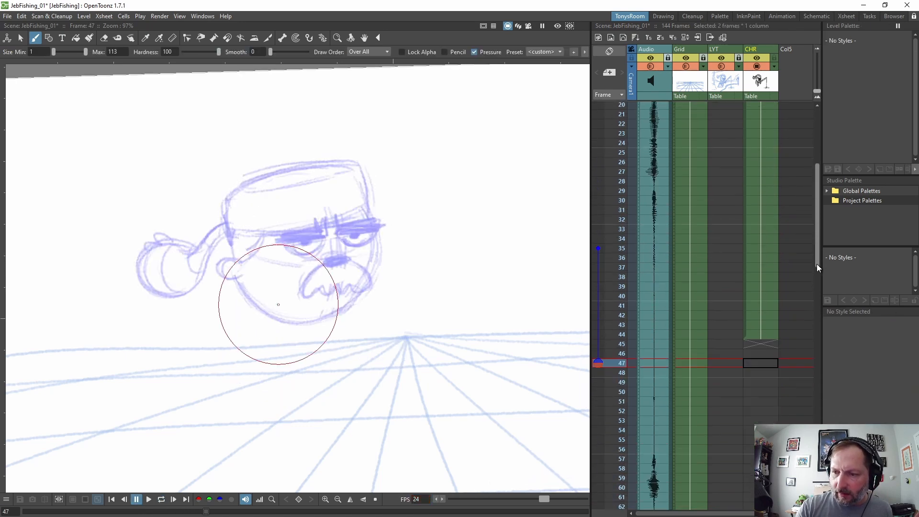
Insert more held frames at frame 38 of the CHR column so the second drawing lasts to frame 50
left_click(761, 197)
key("l")
left_click(766, 225)
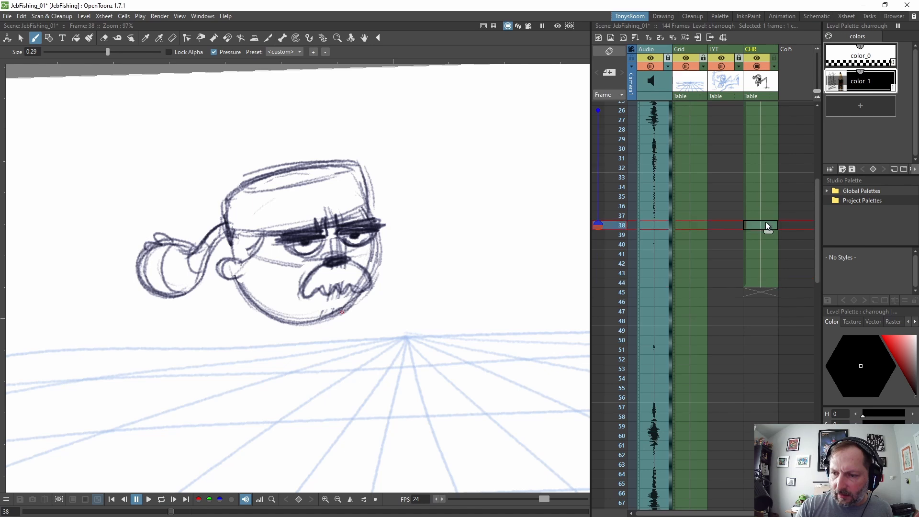
key("Insert")
key("Insert")
key("Insert")
key("Insert")
key("Insert")
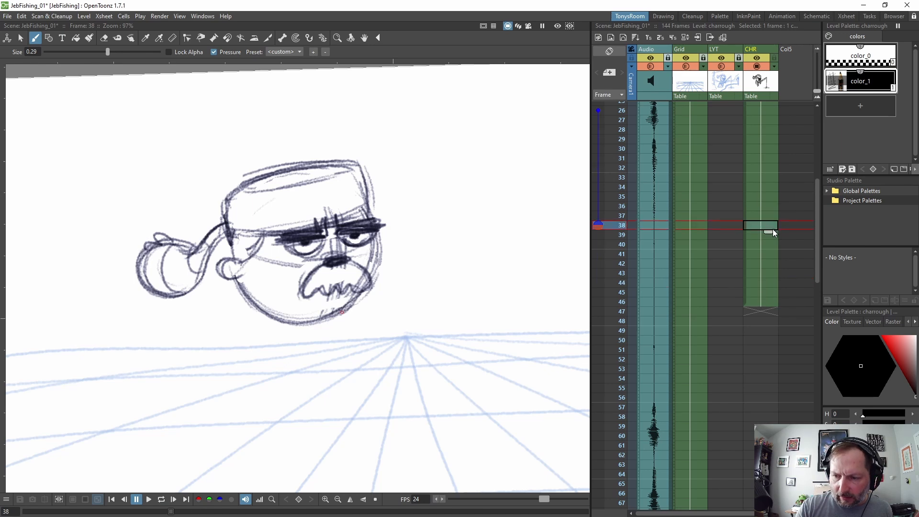
key("Down")
key("Down")
key("Down")
key("Down")
key("Down")
key("Down")
key("Down")
key("Down")
key("Down")
key("Down")
key("Down")
key("Down")
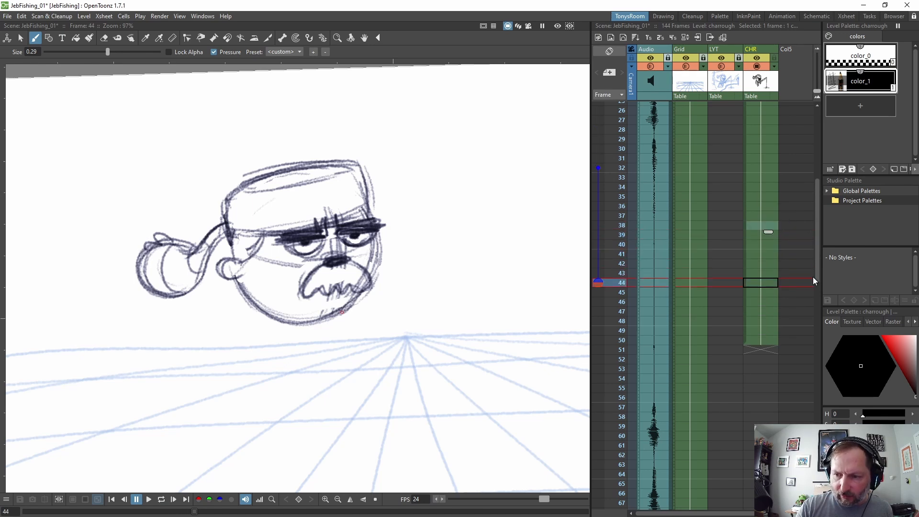
Review the timing from frame 1 and create a new blank drawing at frame 49 of the CHR column
left_click_drag(817, 279, 814, 115)
left_click(769, 108)
left_click_drag(818, 174, 819, 266)
left_click(770, 260)
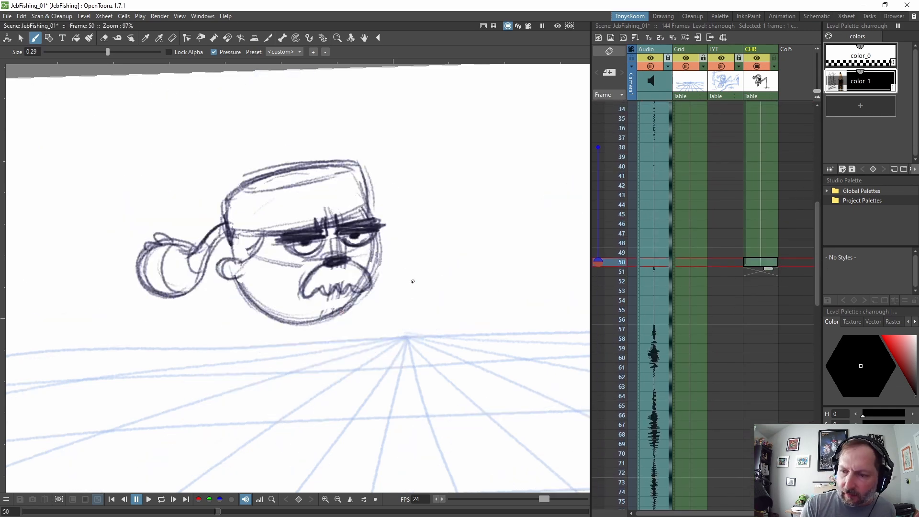
key("Up")
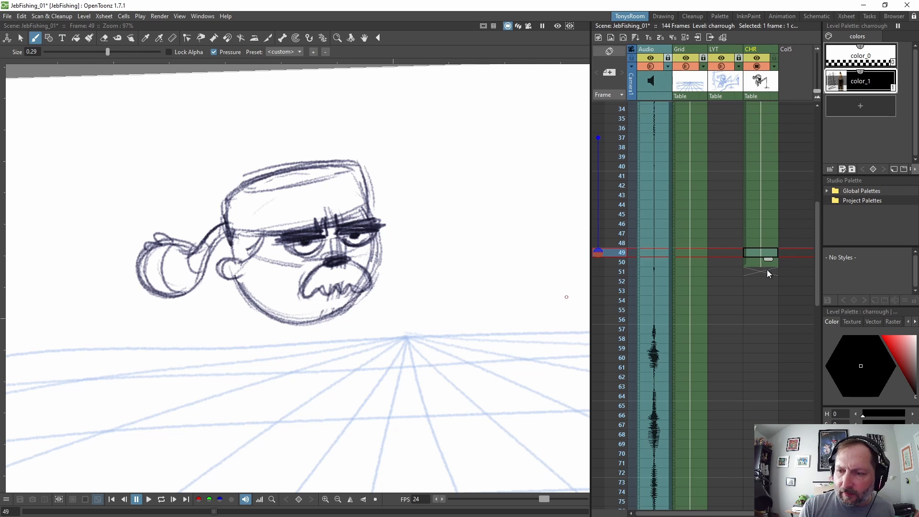
key("alt+d")
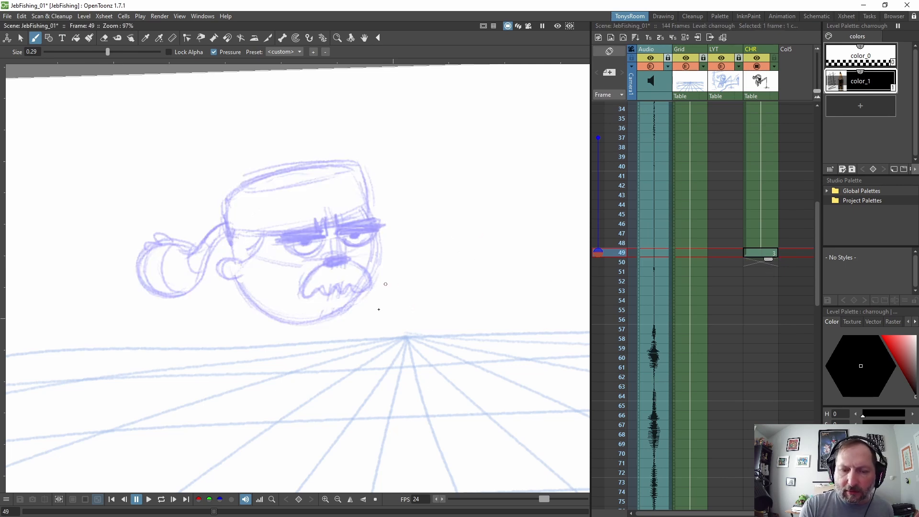
key("comma")
key("comma")
key("period")
key("period")
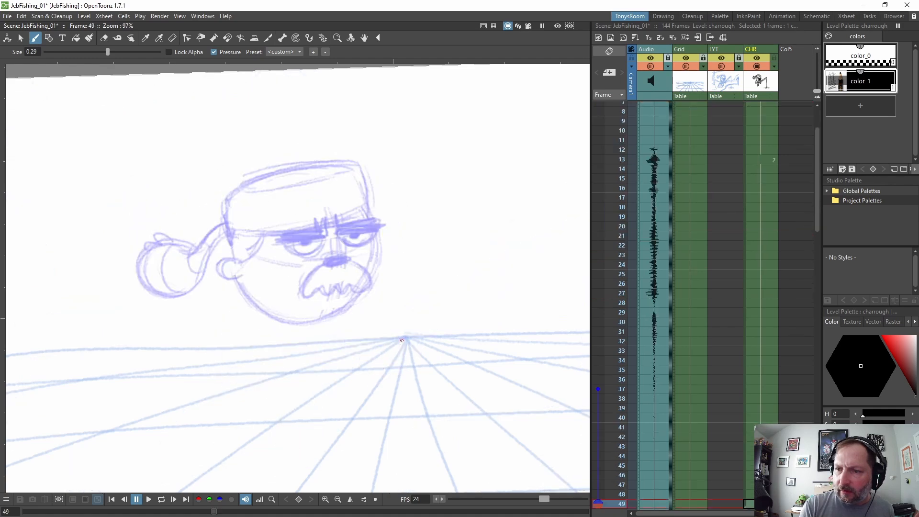
Copy the whole Jeb drawing with the fishing rod from frame 1 and paste it into the blank drawing at frame 49
key("comma")
key("comma")
key("s")
mouse_move(264, 104)
left_mouse_down()
mouse_move(84, 272)
mouse_move(478, 432)
mouse_move(533, 388)
mouse_move(577, 211)
mouse_move(266, 104)
left_mouse_up()
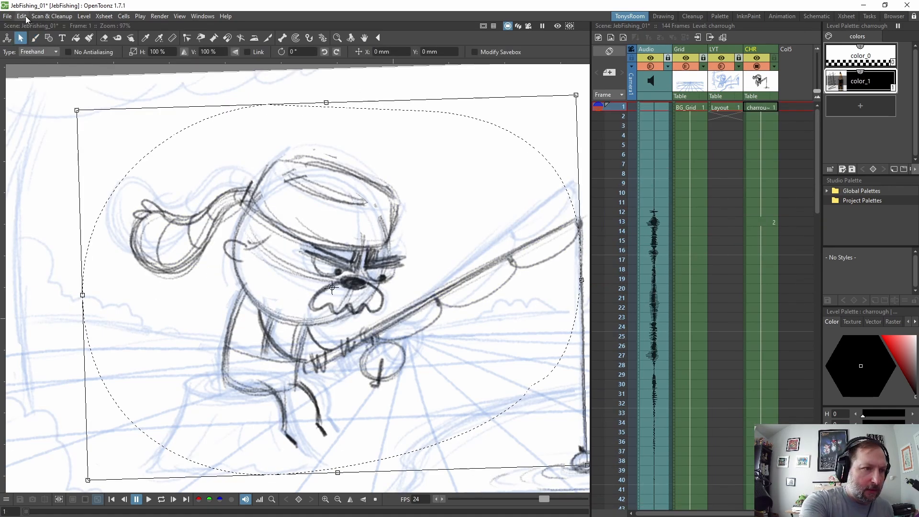
left_click(22, 16)
left_click(38, 61)
key("period")
key("period")
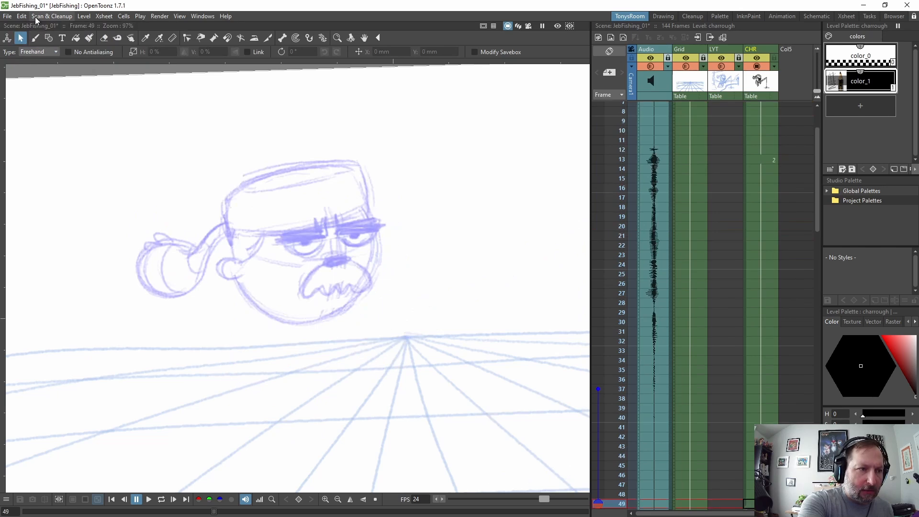
left_click(21, 16)
left_click(43, 73)
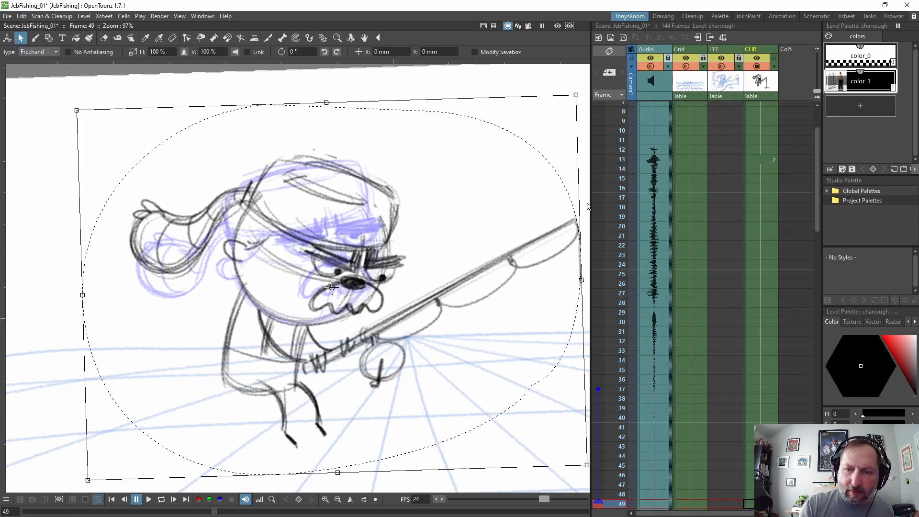
left_click(586, 188)
Hold the third drawing from frame 49 past frame 70 and play the animation from frame 1 to check its timing
key("l")
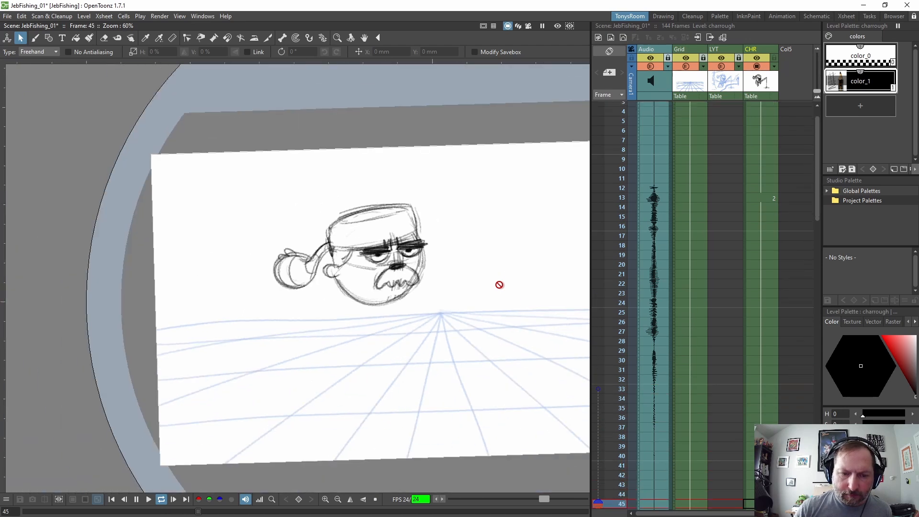
left_click(756, 302)
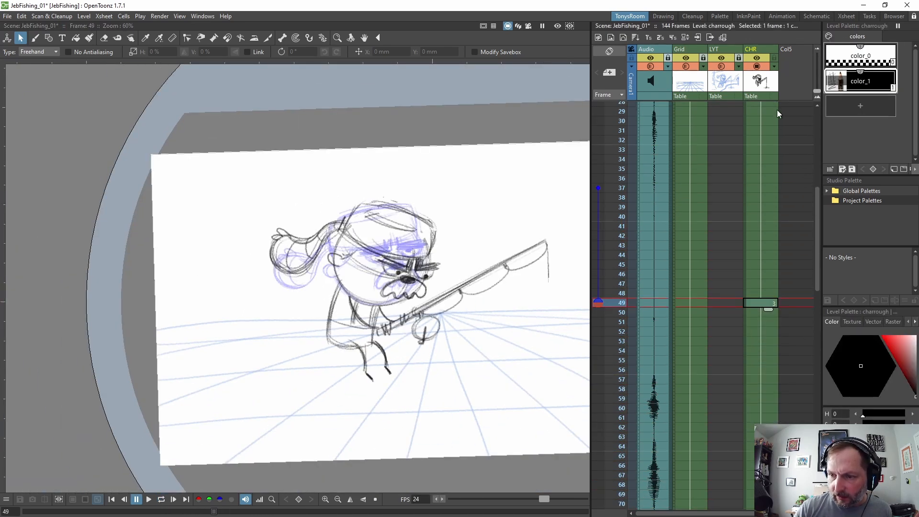
scroll(776, 117, "up", 5)
left_click(765, 105)
key("l")
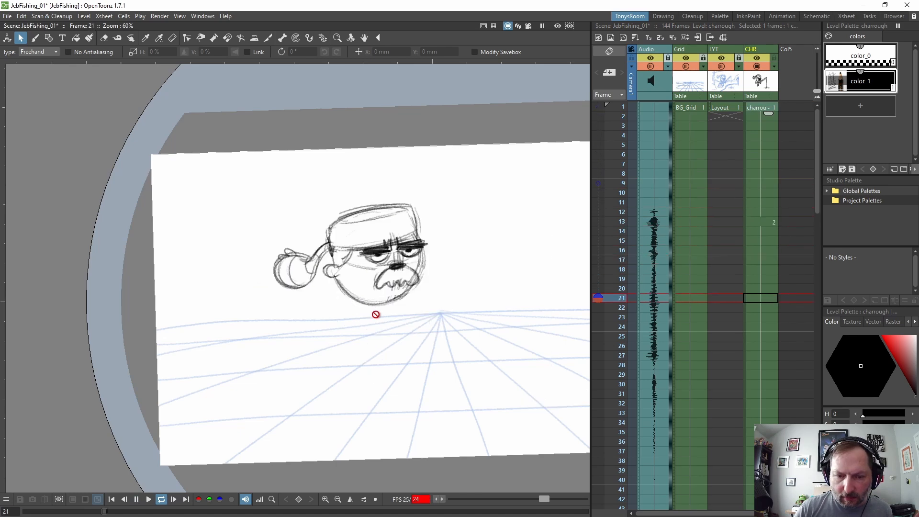
scroll(398, 305, "up", 2)
left_click_drag(398, 306, 378, 331)
key("l")
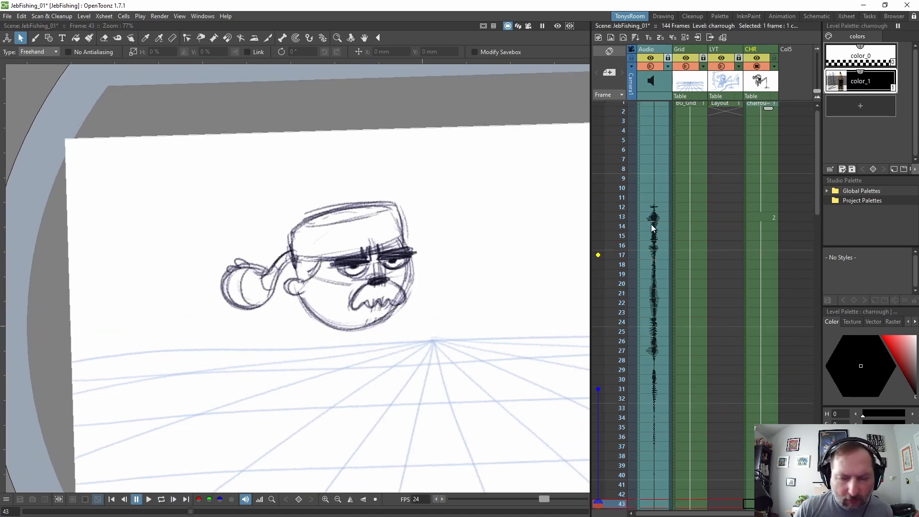
Shorten the first drawing's hold so drawing 2 starts at frame 10, and lengthen drawing 2's hold to keep drawing 3 at frame 49
left_click(761, 122)
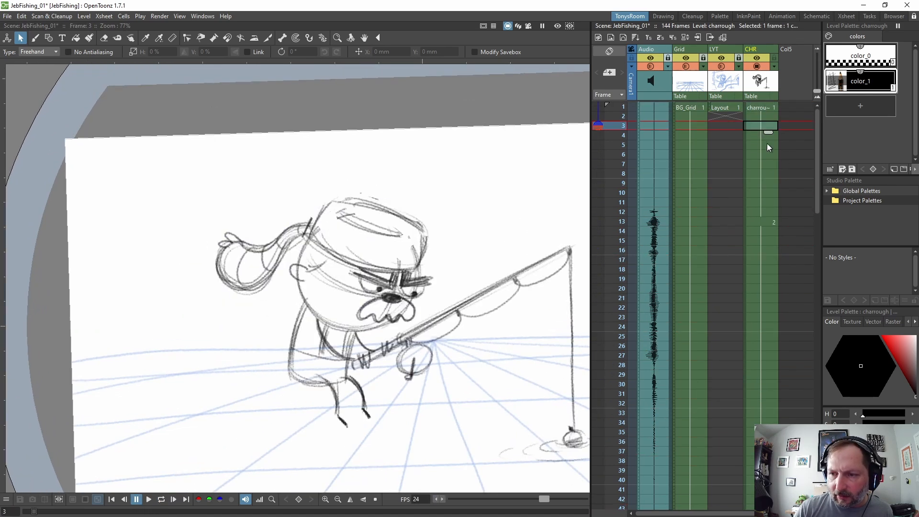
key("Delete")
key("Delete")
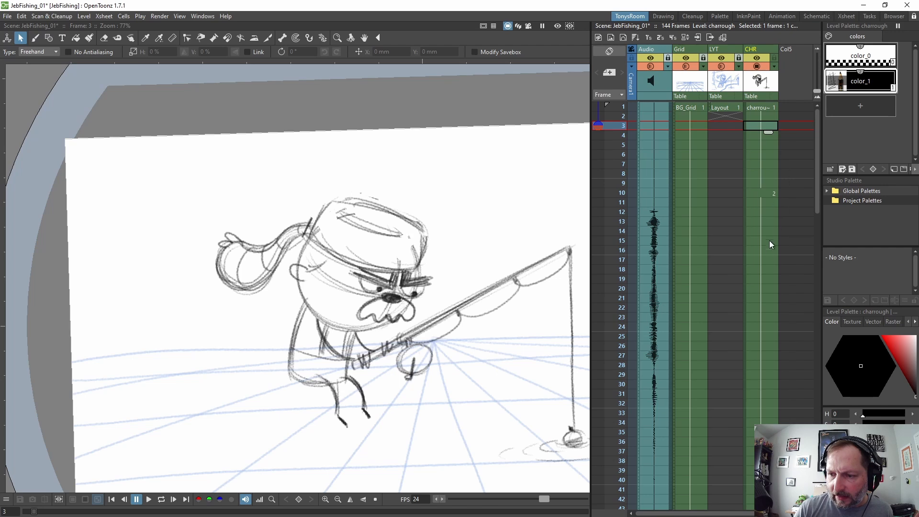
left_click(765, 249)
scroll(765, 253, "down", 6)
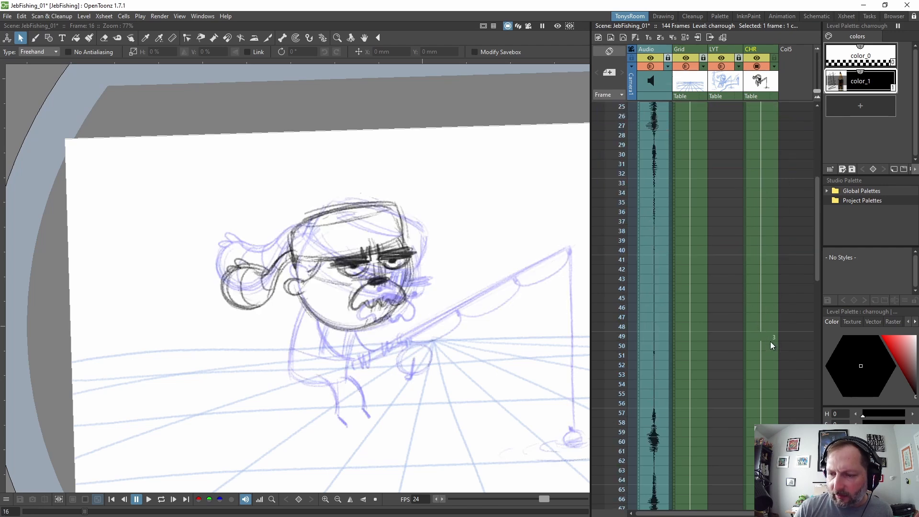
Brush a small oval in the upper-left corner of the drawings at frames 1, 10 and 49, and play the result
scroll(768, 193, "up", 6)
left_click(767, 107)
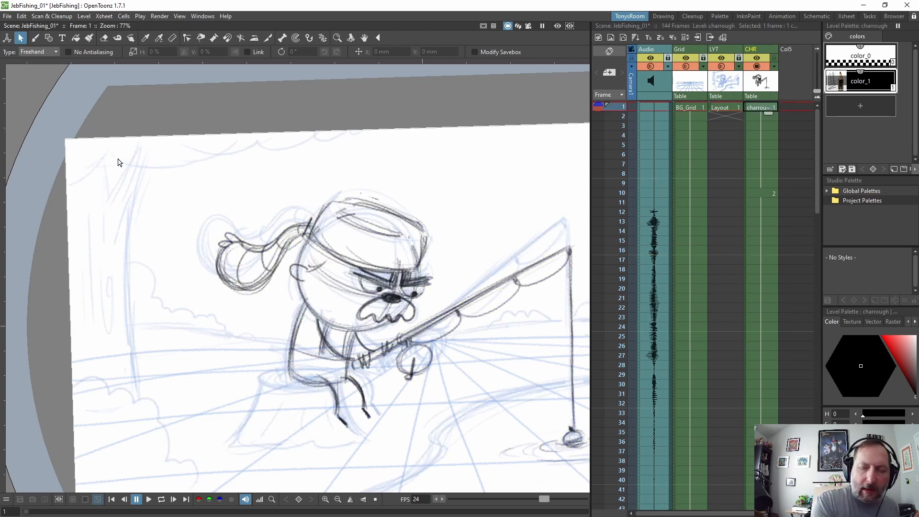
key("b")
mouse_move(114, 156)
left_mouse_down()
mouse_move(120, 176)
mouse_move(88, 168)
mouse_move(116, 154)
left_mouse_up()
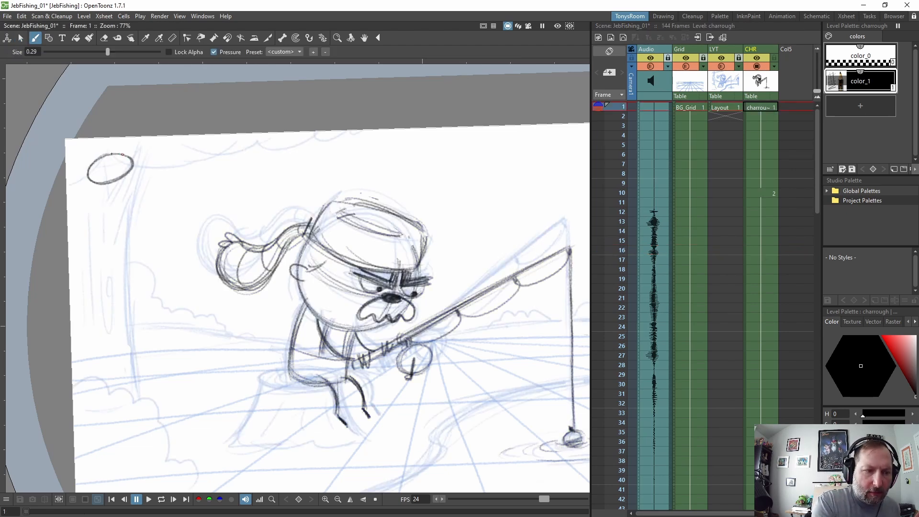
key(".")
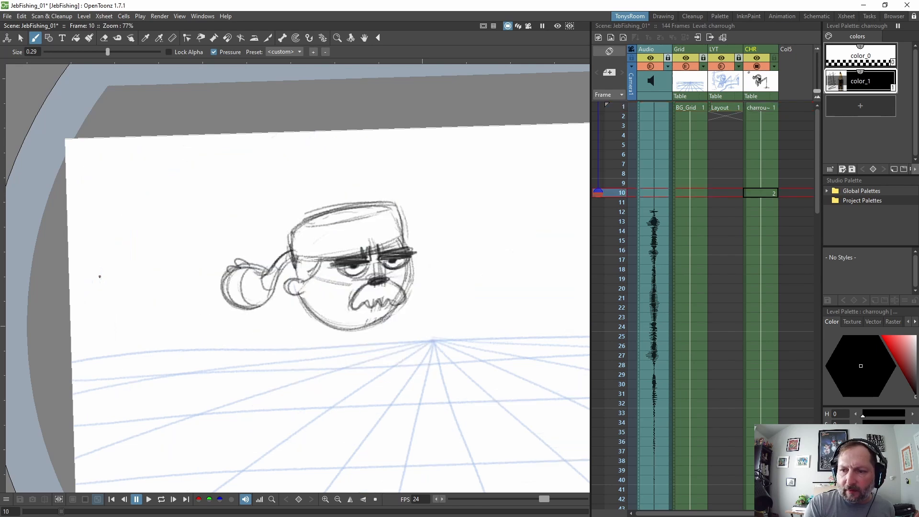
mouse_move(108, 157)
left_mouse_down()
mouse_move(85, 162)
mouse_move(110, 178)
mouse_move(127, 163)
mouse_move(120, 155)
left_mouse_up()
key(".")
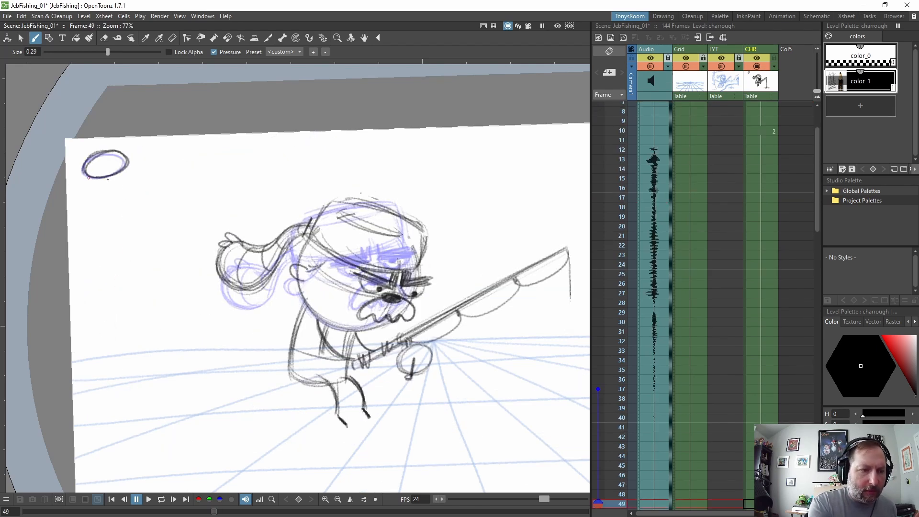
key("p")
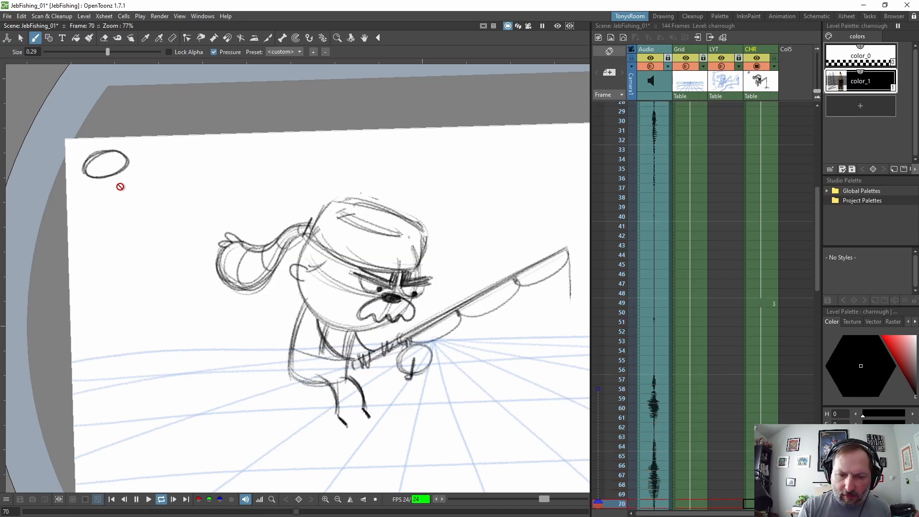
Shorten drawing 2's hold by four frames from frame 42 so drawing 3 starts at frame 45, and play the result
left_click(766, 168)
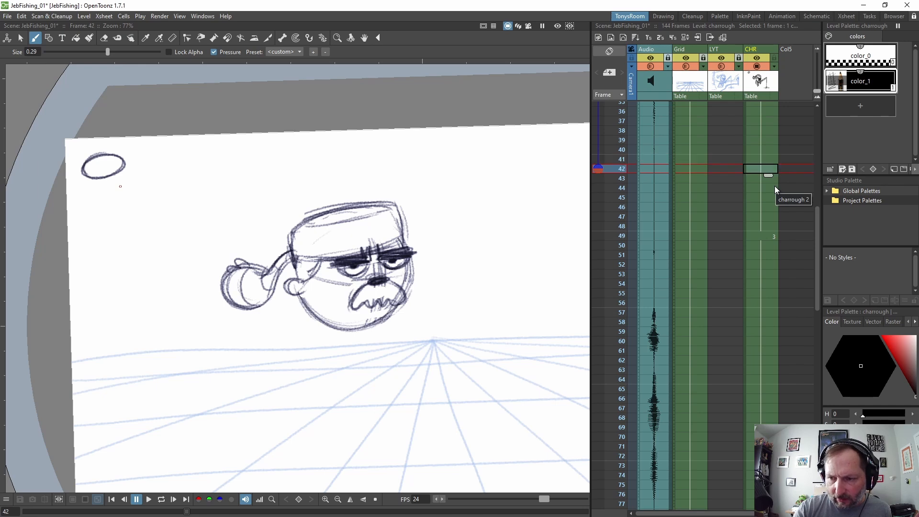
key("Delete")
key("Delete")
key("Delete")
key("Delete")
key("Down")
key("Down")
key("Down")
key("Down")
key("Down")
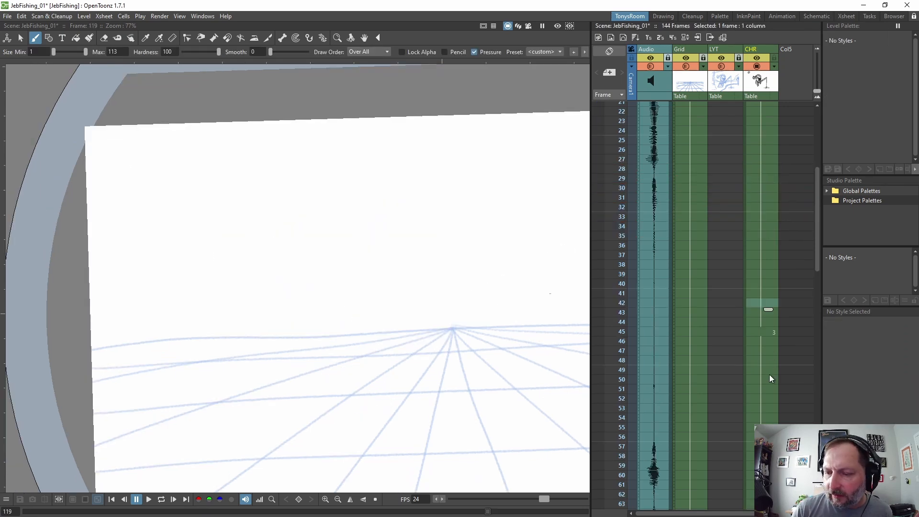
Lengthen drawing 3's hold in the CHR column from frame 50 so it runs through frame 112
left_click(769, 378)
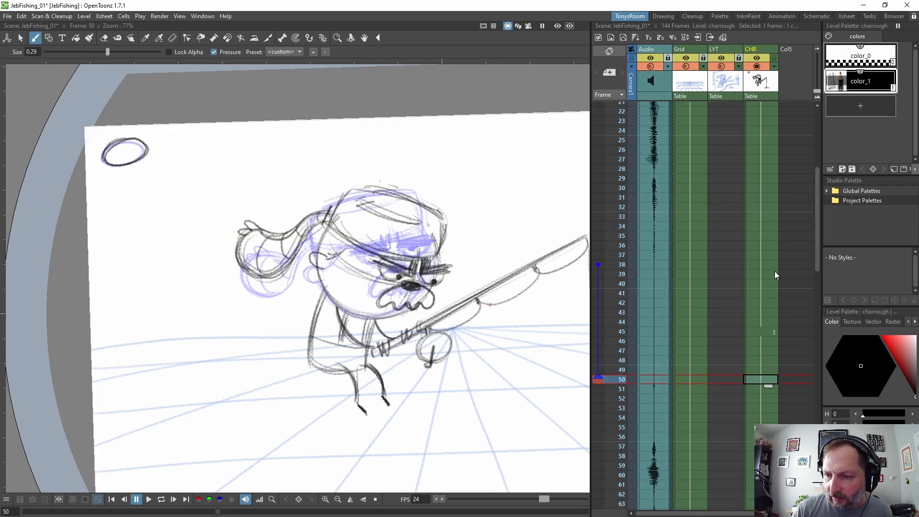
scroll(775, 281, "down", 5)
scroll(764, 215, "down", 3)
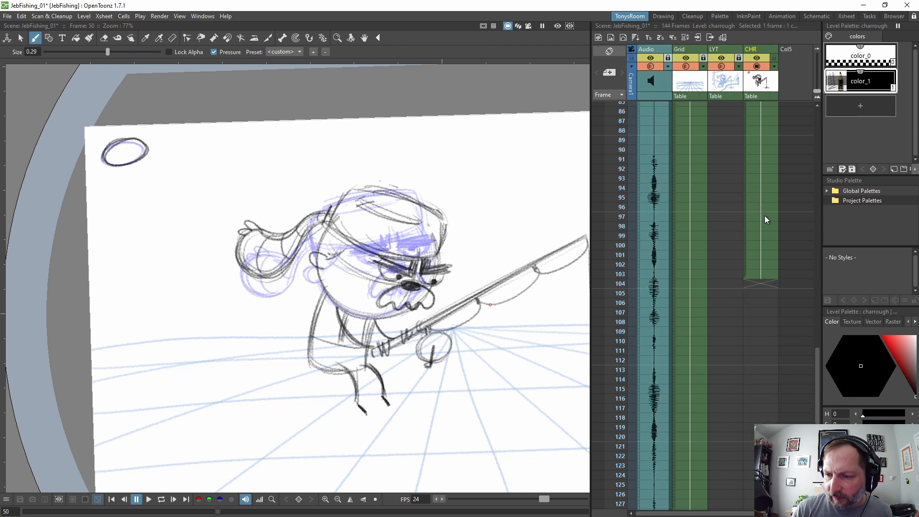
key("Insert")
key("Insert")
key("Insert")
key("Insert")
key("Insert")
key("Insert")
key("Insert")
key("Insert")
key("Insert")
key("Insert")
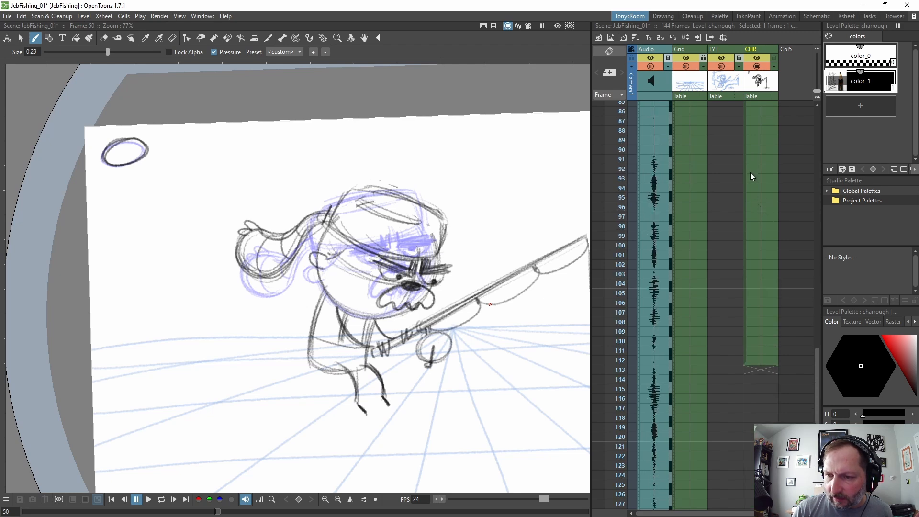
Play the dialogue from frame 77 and add a blank drawing to the CHR column at frame 84
scroll(750, 176, "up", 2)
left_click(760, 178)
key("l")
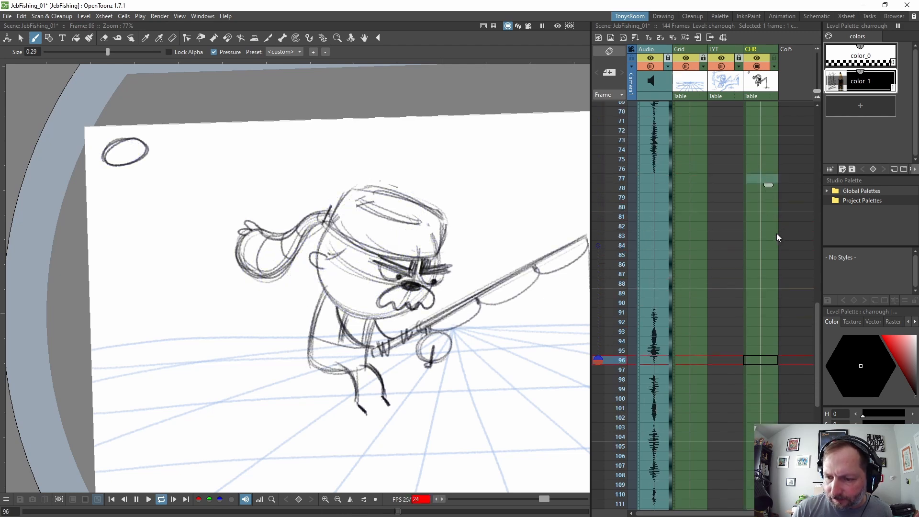
left_click(769, 242)
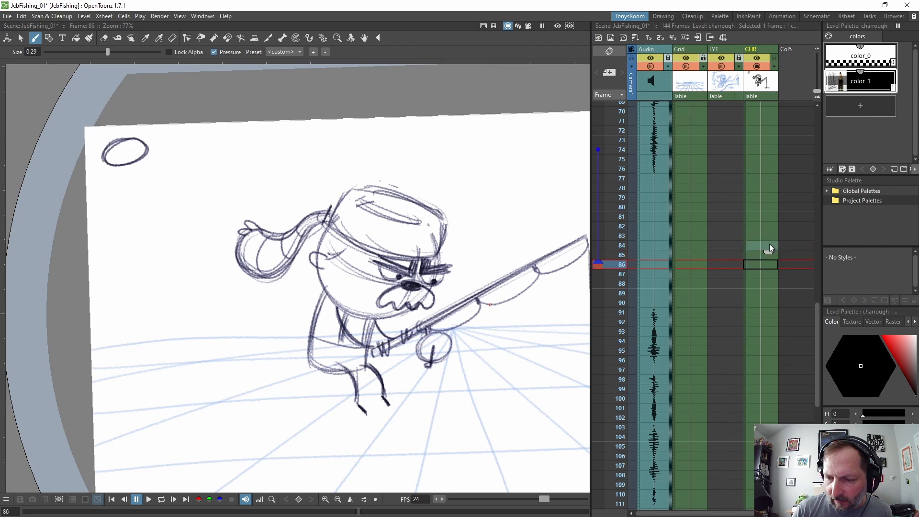
key("Up")
key("Up")
key("Up")
key("Up")
key("Up")
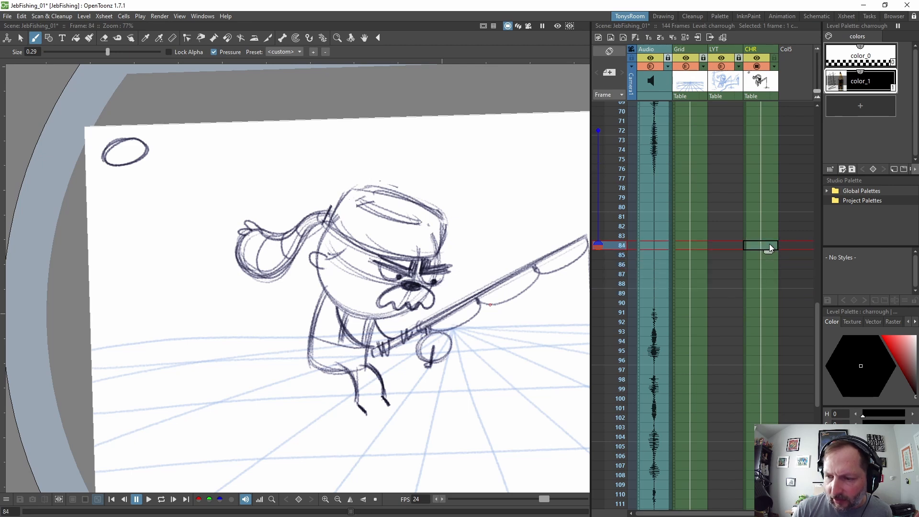
key("alt+d")
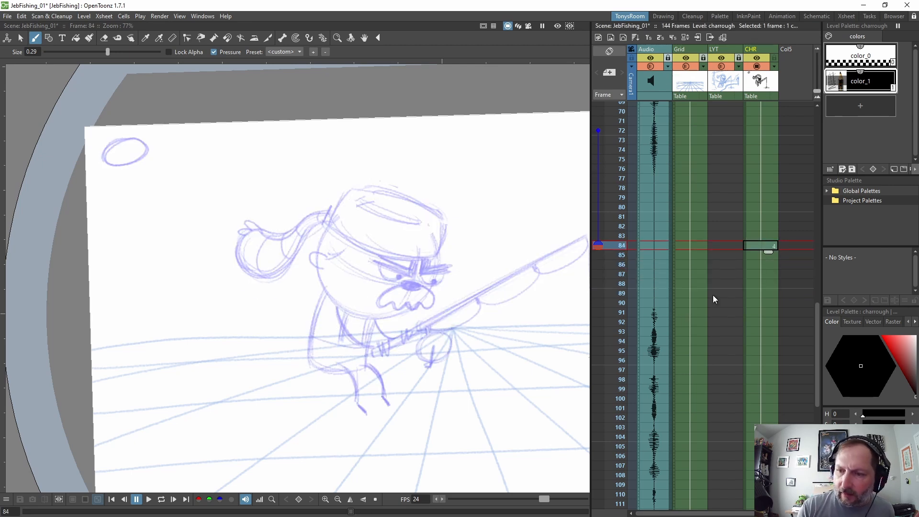
Copy Jeb's head from the drawing at frame 10 and paste it into the blank drawing at frame 84
key("Home")
key("period")
key("s")
mouse_move(319, 149)
left_mouse_down()
mouse_move(480, 253)
mouse_move(423, 148)
left_mouse_up()
left_click(22, 17)
left_click(42, 62)
key("period")
key("period")
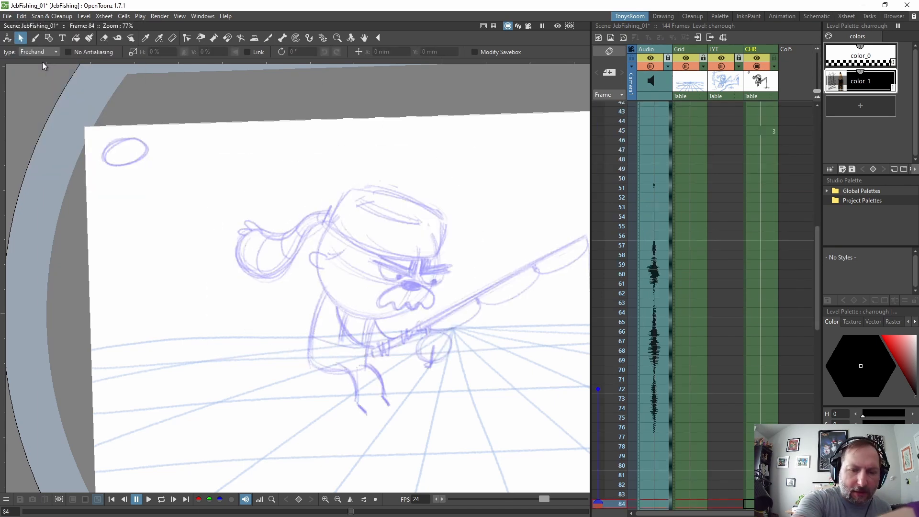
left_click(26, 16)
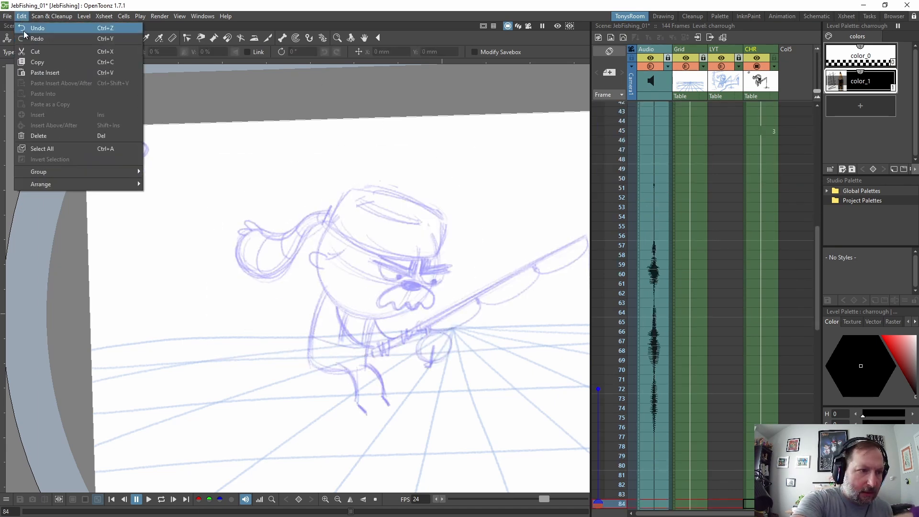
left_click(50, 71)
Rotate the pasted head about -12.33° and move it over the onion-skinned head of the previous drawing
left_click(521, 261)
mouse_move(319, 163)
left_mouse_down()
mouse_move(464, 283)
mouse_move(466, 195)
left_mouse_up()
left_click_drag(490, 355, 483, 365)
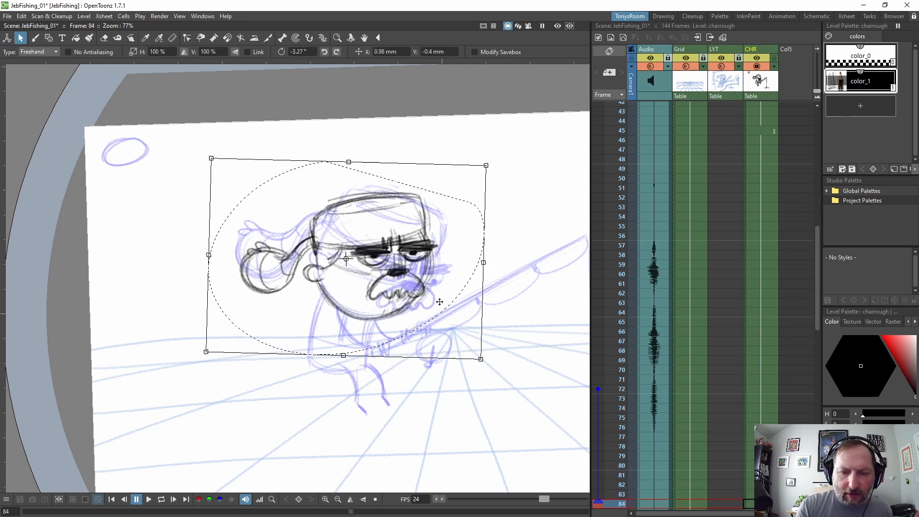
left_click_drag(437, 301, 442, 302)
left_click_drag(488, 364, 458, 395)
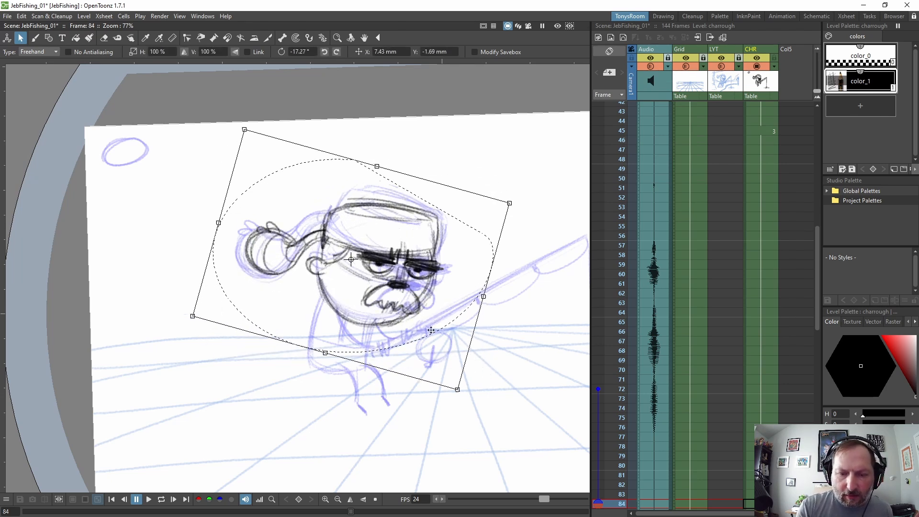
left_click_drag(427, 306, 431, 299)
left_click_drag(476, 399, 482, 382)
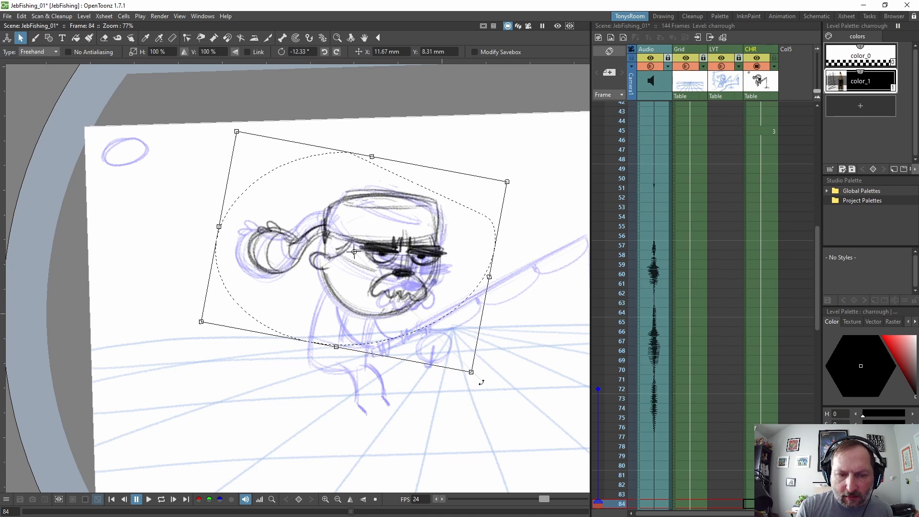
left_click_drag(444, 300, 443, 298)
left_click(519, 257)
Erase the pasted head's ponytail and redraw it along the onion-skinned ponytail of the previous drawing
key("a")
mouse_move(252, 255)
left_mouse_down()
mouse_move(267, 213)
mouse_move(249, 273)
mouse_move(311, 227)
mouse_move(318, 235)
left_mouse_up()
key("b")
mouse_move(258, 237)
left_mouse_down()
mouse_move(266, 278)
mouse_move(240, 254)
mouse_move(314, 231)
mouse_move(304, 243)
mouse_move(326, 233)
mouse_move(326, 218)
mouse_move(276, 249)
mouse_move(265, 238)
mouse_move(332, 219)
mouse_move(285, 242)
mouse_move(249, 235)
mouse_move(277, 245)
mouse_move(278, 271)
mouse_move(283, 241)
mouse_move(321, 219)
left_mouse_up()
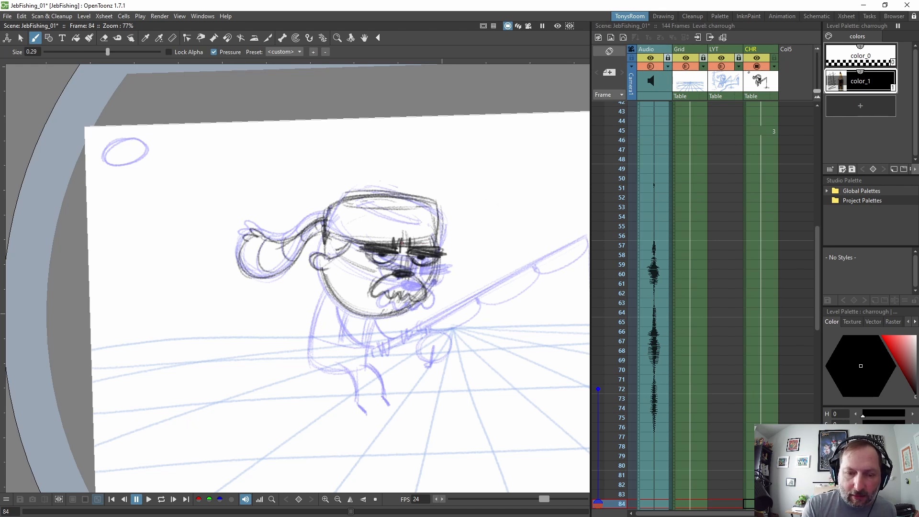
Erase the half-closed eyes and flat eyebrows, and brush wide-open eyes with raised, arched eyebrows
key("a")
mouse_move(380, 244)
left_mouse_down()
mouse_move(403, 244)
mouse_move(377, 262)
mouse_move(405, 246)
mouse_move(438, 253)
mouse_move(423, 262)
mouse_move(450, 238)
left_mouse_up()
key("b")
left_click_drag(374, 237, 433, 245)
mouse_move(370, 243)
left_mouse_down()
mouse_move(405, 238)
mouse_move(393, 224)
mouse_move(412, 237)
mouse_move(366, 242)
mouse_move(447, 238)
mouse_move(421, 245)
mouse_move(454, 247)
mouse_move(449, 237)
mouse_move(422, 244)
mouse_move(450, 245)
mouse_move(381, 220)
mouse_move(432, 241)
left_mouse_up()
mouse_move(366, 234)
left_mouse_down()
mouse_move(412, 227)
mouse_move(413, 240)
mouse_move(427, 235)
mouse_move(414, 241)
mouse_move(392, 222)
mouse_move(386, 229)
mouse_move(400, 250)
left_mouse_up()
key("e")
key("b")
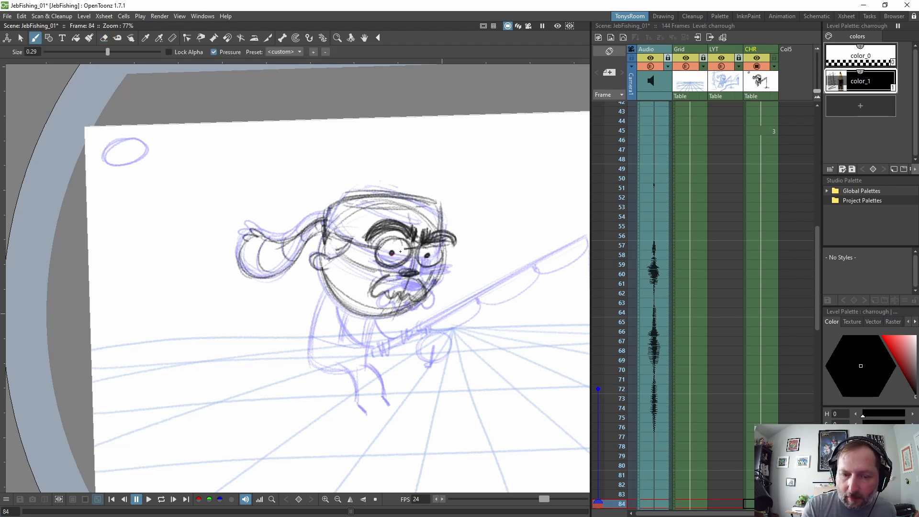
key("e")
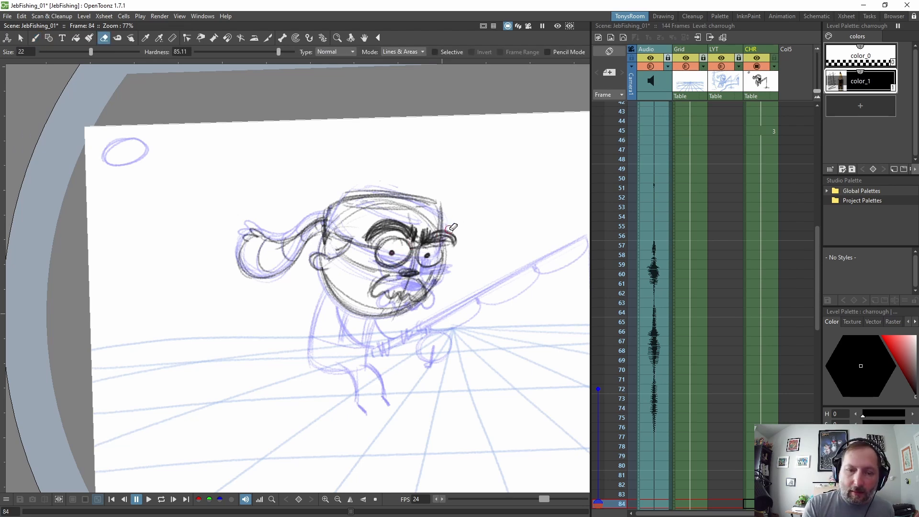
key("b")
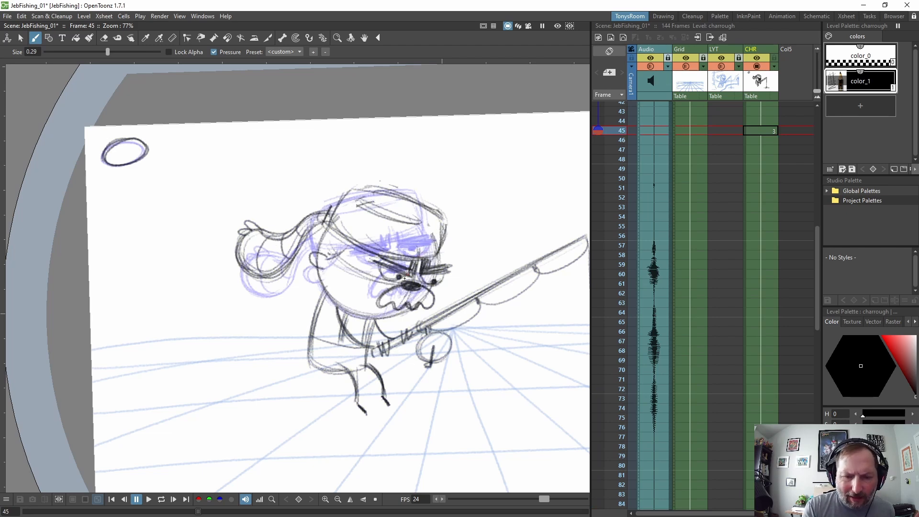
Erase the old mustache at frame 84 and brush a new rounded mustache outline beneath the nose
key("period")
key("a")
mouse_move(388, 280)
left_mouse_down()
mouse_move(375, 295)
mouse_move(396, 289)
mouse_move(403, 301)
mouse_move(376, 285)
left_mouse_up()
key("b")
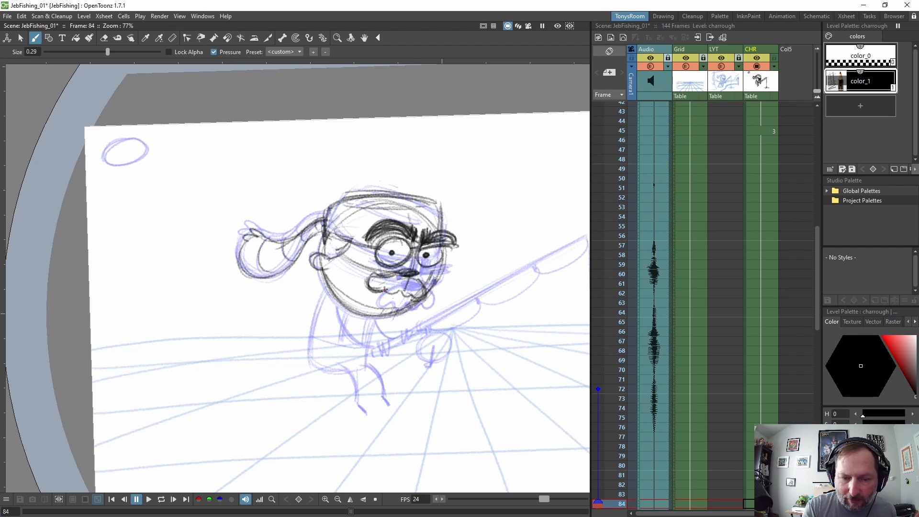
left_click_drag(400, 287, 431, 284)
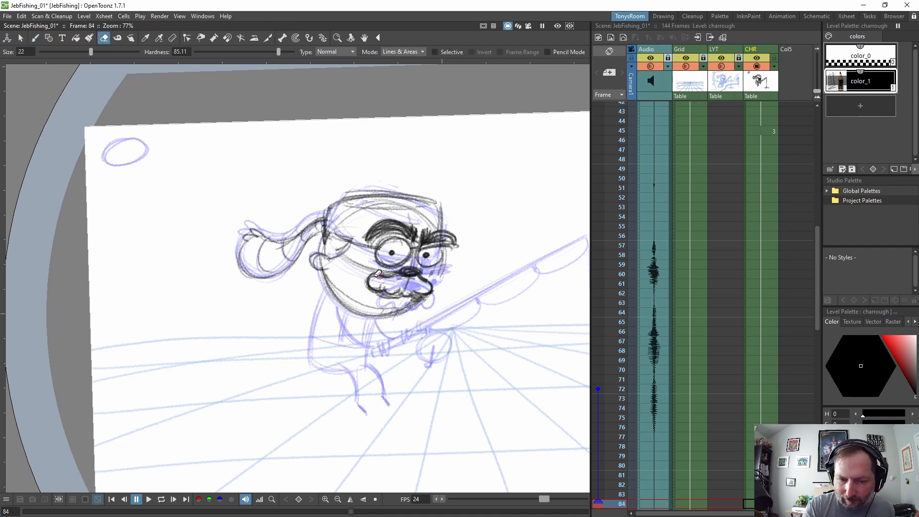
Compare with the drawing at frame 45 and rework the new mustache's outer end and wavy lower edge
key("comma")
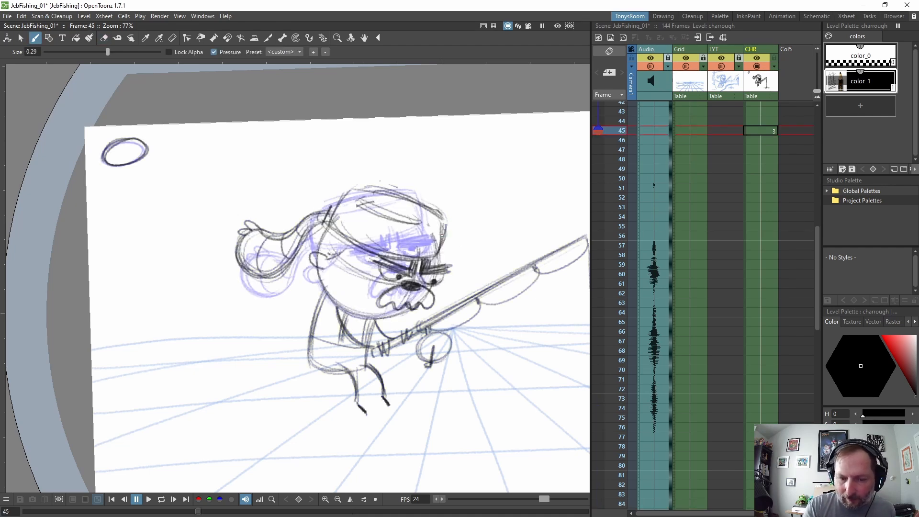
key("period")
key("a")
mouse_move(383, 267)
left_mouse_down()
mouse_move(373, 290)
mouse_move(394, 276)
mouse_move(367, 282)
left_mouse_up()
key("b")
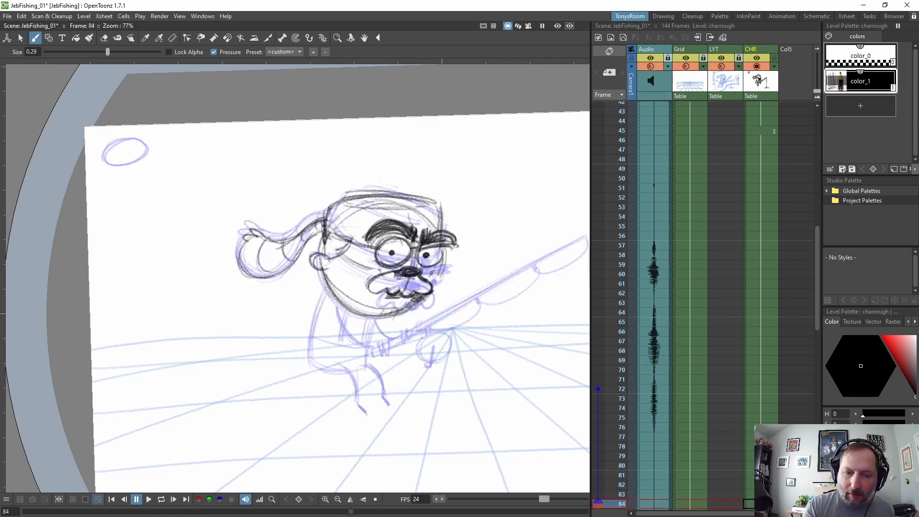
left_click_drag(369, 286, 396, 300)
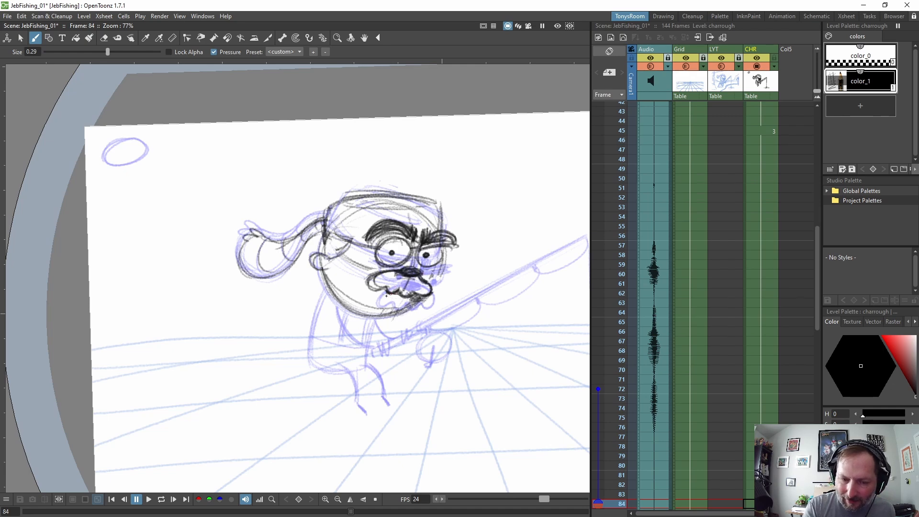
mouse_move(379, 292)
left_mouse_down()
mouse_move(432, 292)
mouse_move(396, 298)
mouse_move(419, 294)
mouse_move(441, 276)
left_mouse_up()
key("a")
key("b")
key("comma")
key("period")
key("a")
key("b")
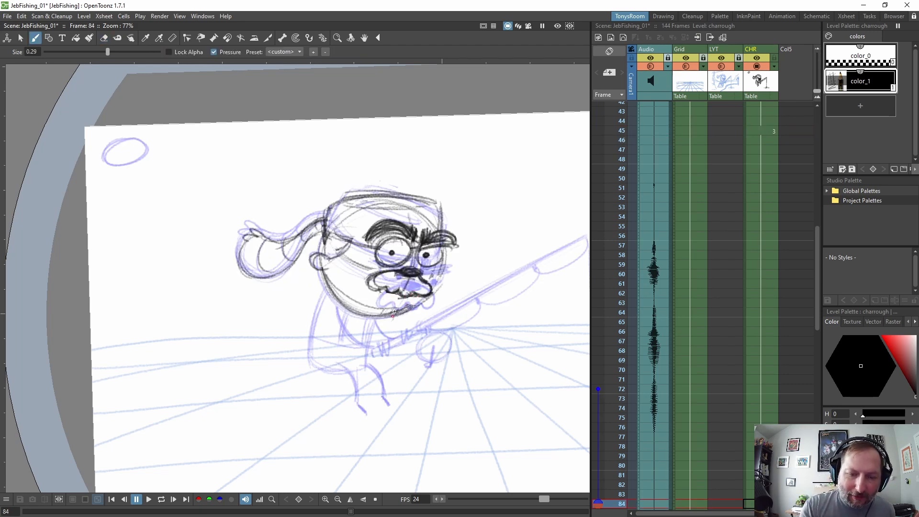
mouse_move(377, 248)
left_mouse_down()
mouse_move(405, 238)
mouse_move(391, 222)
left_mouse_up()
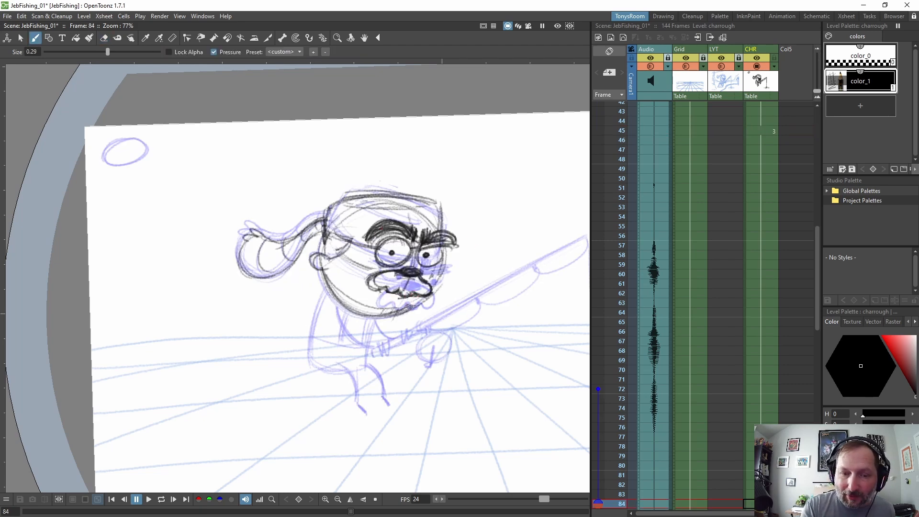
Play the animation from frame 10 and again from about frame 80 to check drawing 4's timing against the dialogue
key("comma")
key("comma")
key("l")
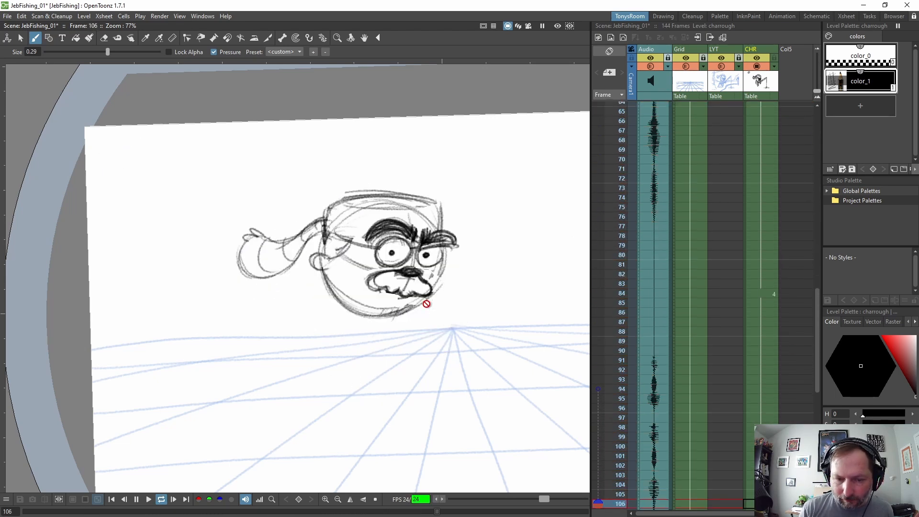
key("l")
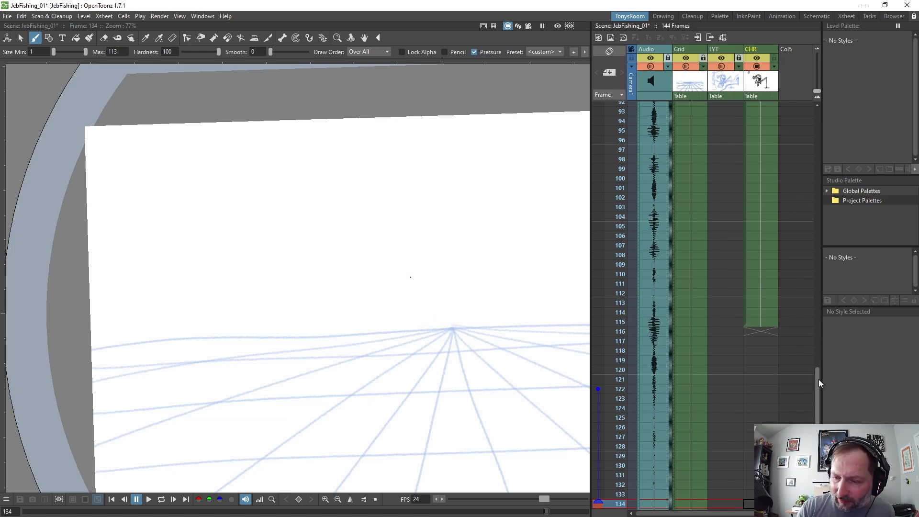
left_click_drag(818, 379, 811, 301)
left_click(764, 215)
key("l")
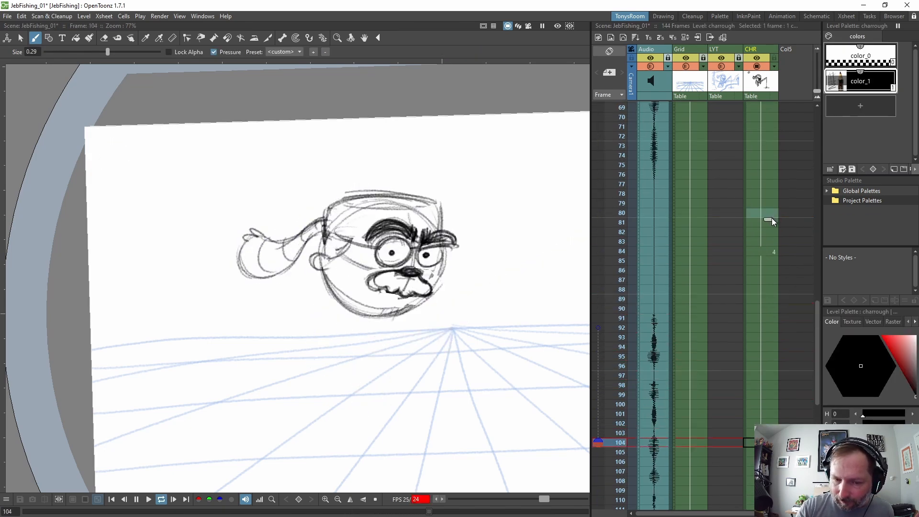
Lengthen drawing 3's hold from frame 76 so drawing 4 starts around frame 100, and play the animation from frame 1
left_click(765, 142)
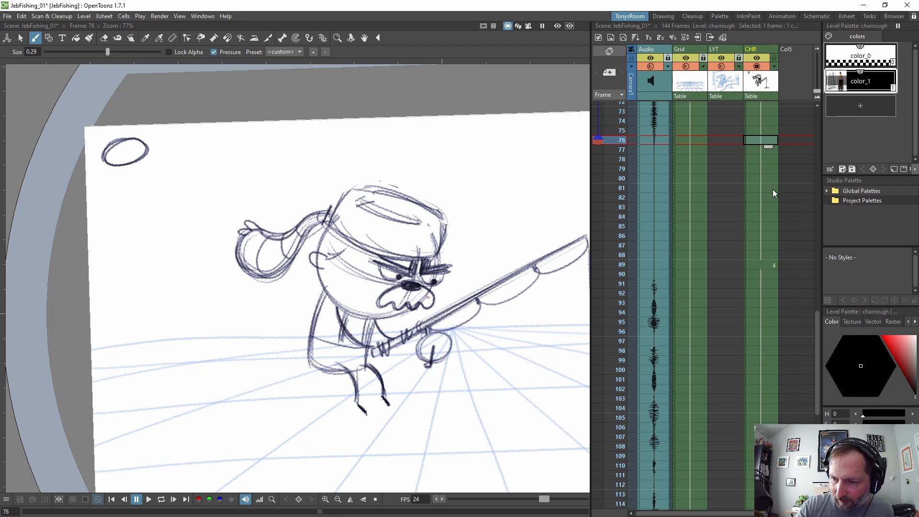
key("Insert")
key("Insert")
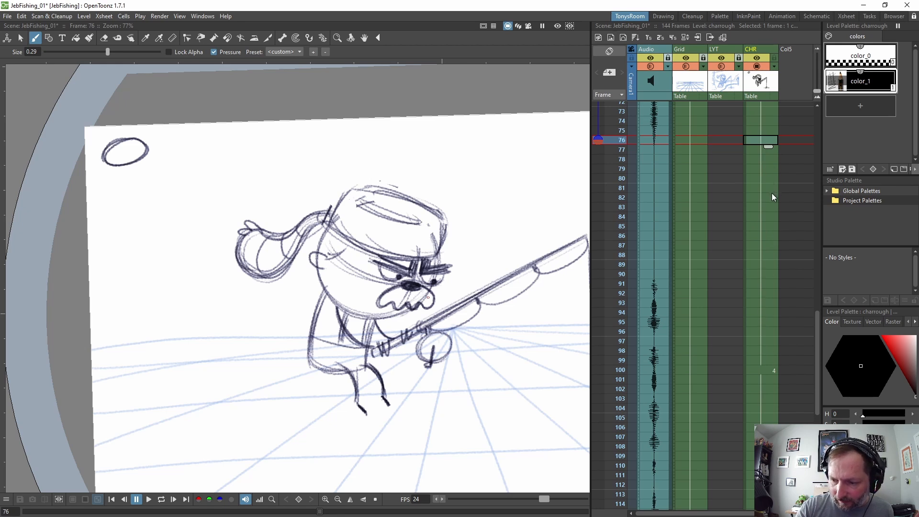
key("Insert")
key("l")
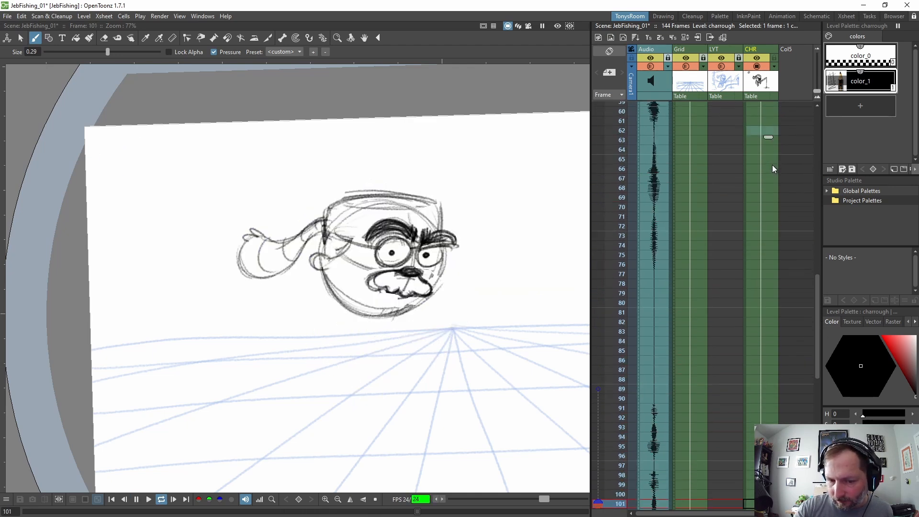
key("l")
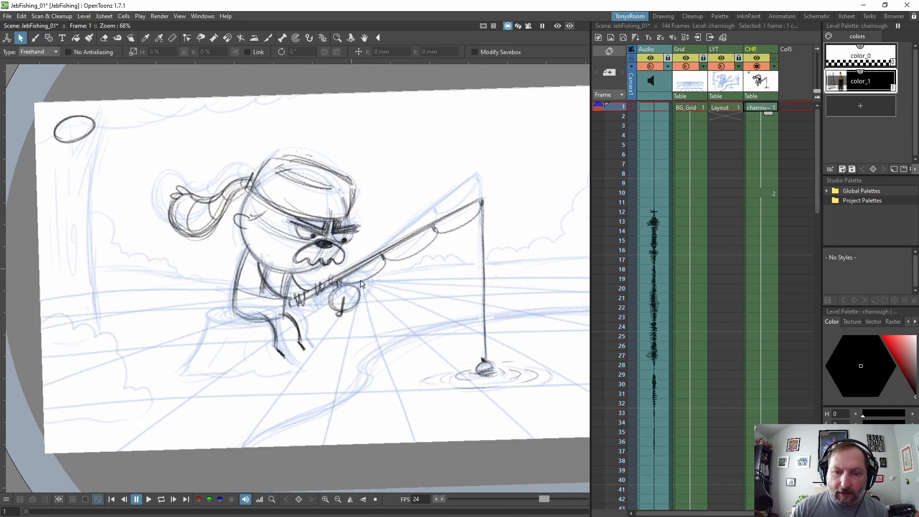
scroll(355, 285, "down", 1)
key("l")
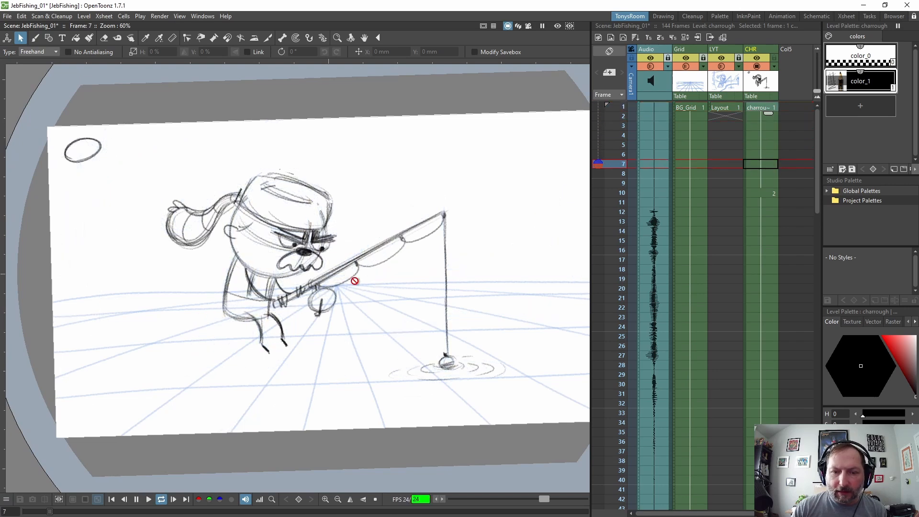
key("l")
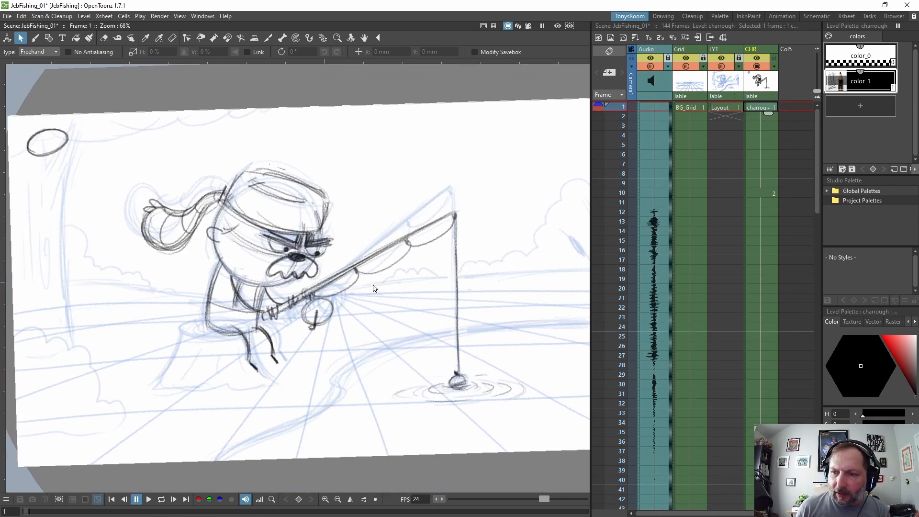
Copy the fishing line, bobber and ripples from the frame 1 drawing and paste them into drawing 3 at frame 45
mouse_move(427, 216)
left_mouse_down()
mouse_move(404, 232)
mouse_move(431, 431)
mouse_move(508, 262)
mouse_move(516, 194)
left_mouse_up()
mouse_move(450, 163)
left_mouse_down()
mouse_move(357, 389)
mouse_move(507, 193)
left_mouse_up()
left_click(22, 17)
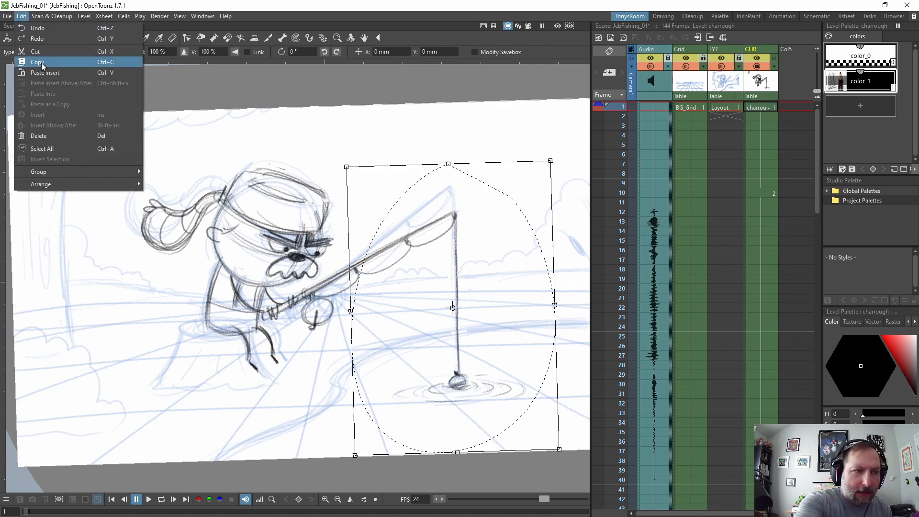
left_click(38, 50)
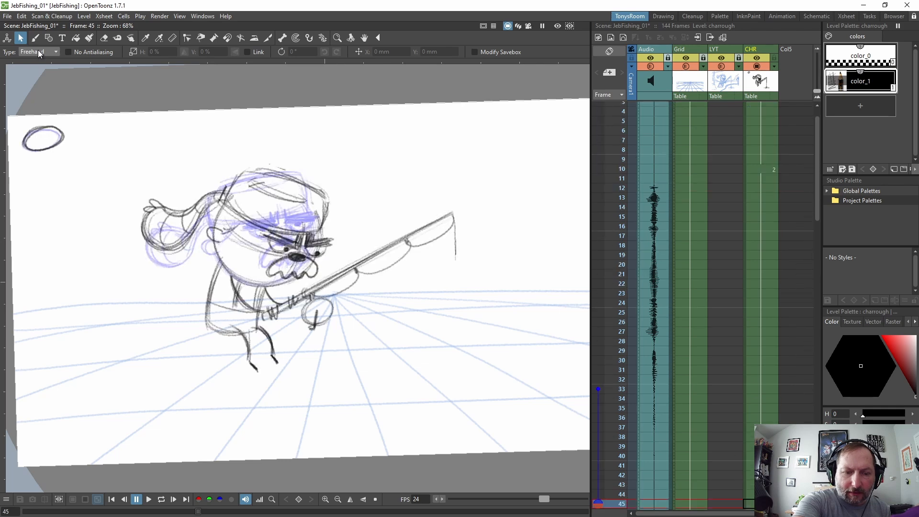
left_click(21, 17)
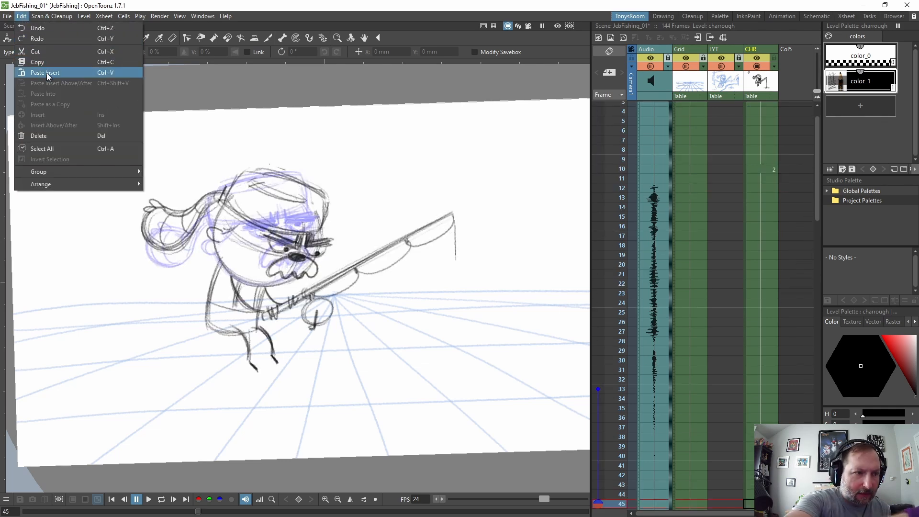
left_click(47, 73)
left_click(571, 212)
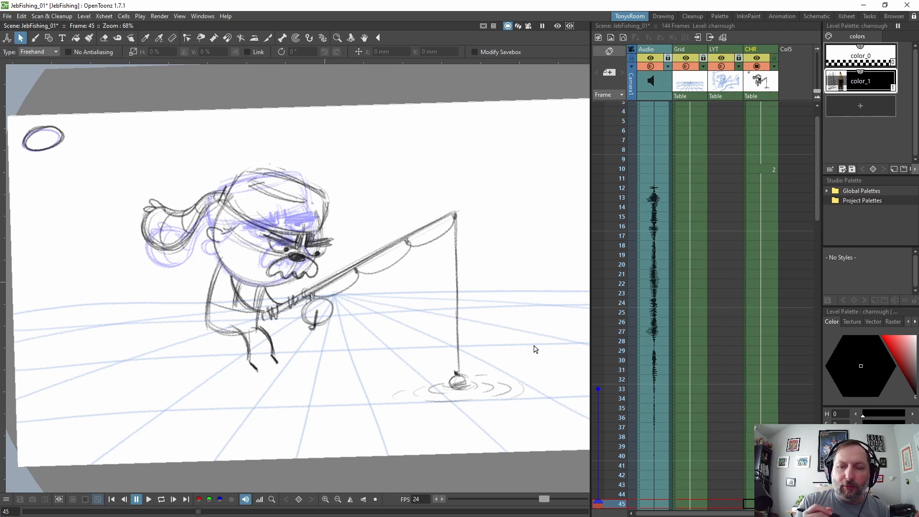
Play the animation from frame 11, and shorten drawing 2's hold so drawing 3 starts at frame 42
left_click(764, 213)
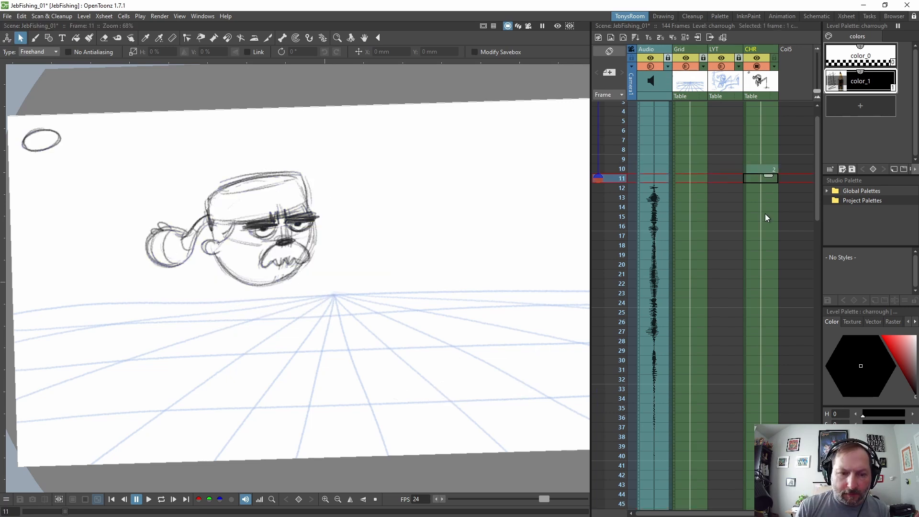
key("p")
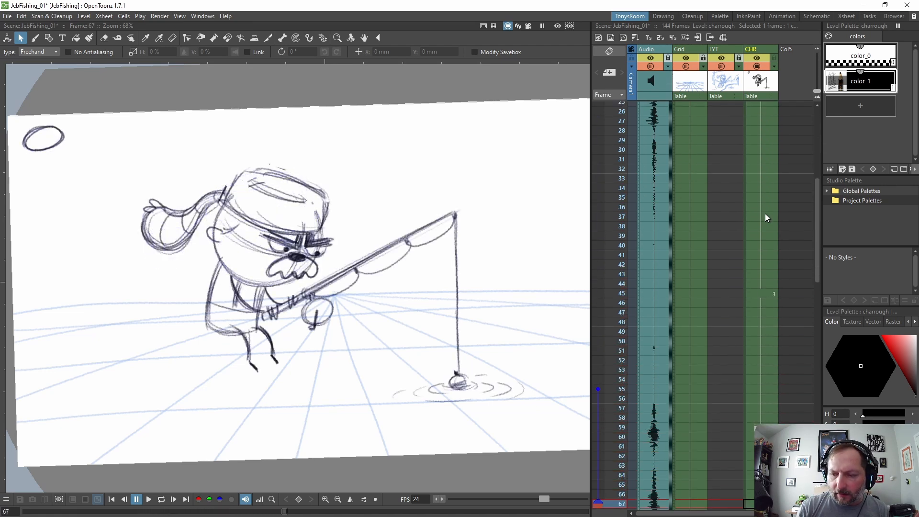
left_click(773, 170)
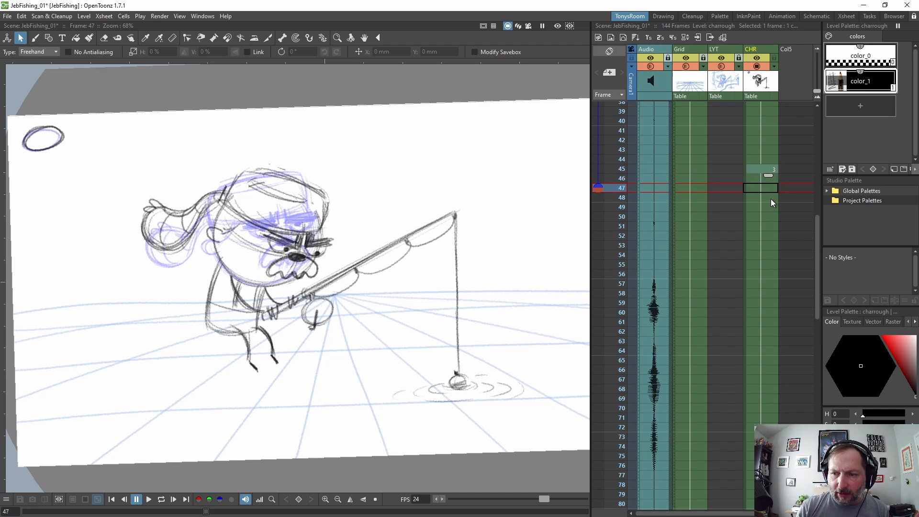
key("Up")
key("Up")
key("Up")
key("Up")
key("Up")
key("Up")
key("Up")
key("Up")
key("Up")
key("Up")
key("Up")
key("Up")
key("Up")
key("Insert")
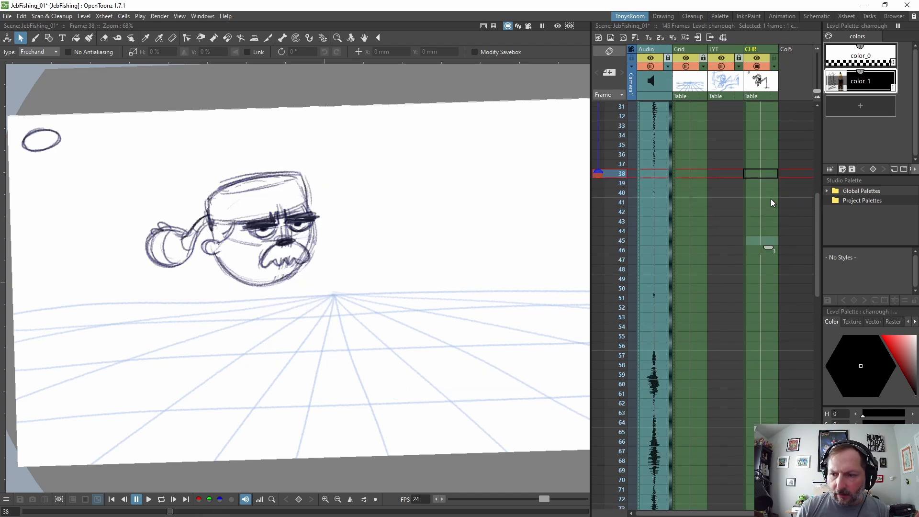
key("Delete")
key("Delete")
key("Delete")
key("Delete")
key("Down")
key("Down")
key("Down")
key("Down")
key("Down")
key("Down")
key("Down")
key("Down")
key("Down")
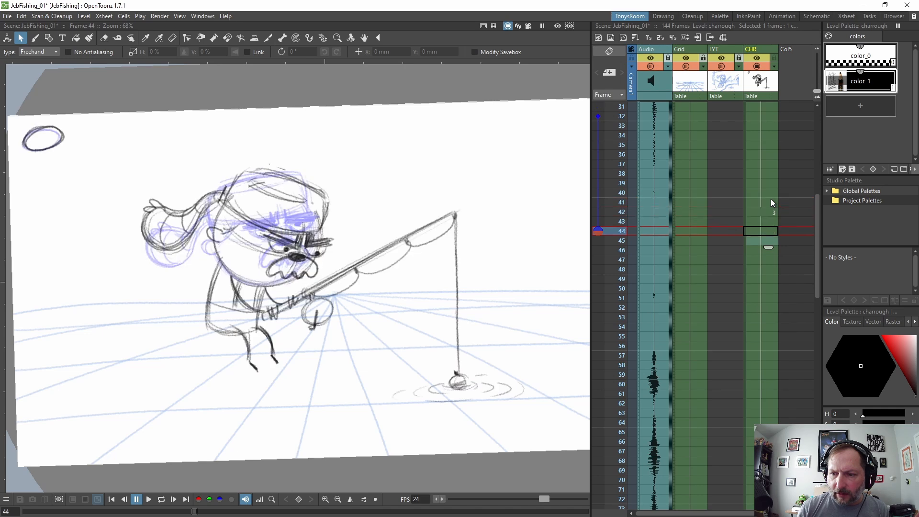
Play the animation from within drawing 2's hold to check when drawing 3 comes in against the dialogue
key("Up")
key("Up")
key("Up")
key("Up")
key("Up")
key("Up")
key("Up")
key("Up")
key("Up")
key("Up")
key("Up")
key("Up")
key("Up")
key("Up")
key("Up")
key("Up")
key("Up")
key("Up")
key("Up")
key("Up")
key("Up")
key("Up")
key("Up")
key("Up")
key("Up")
key("Up")
key("Up")
key("p")
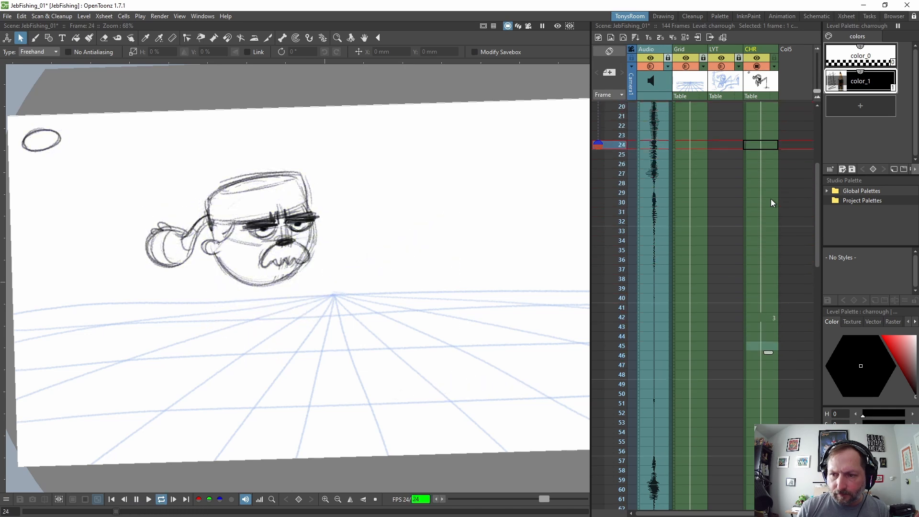
key("p")
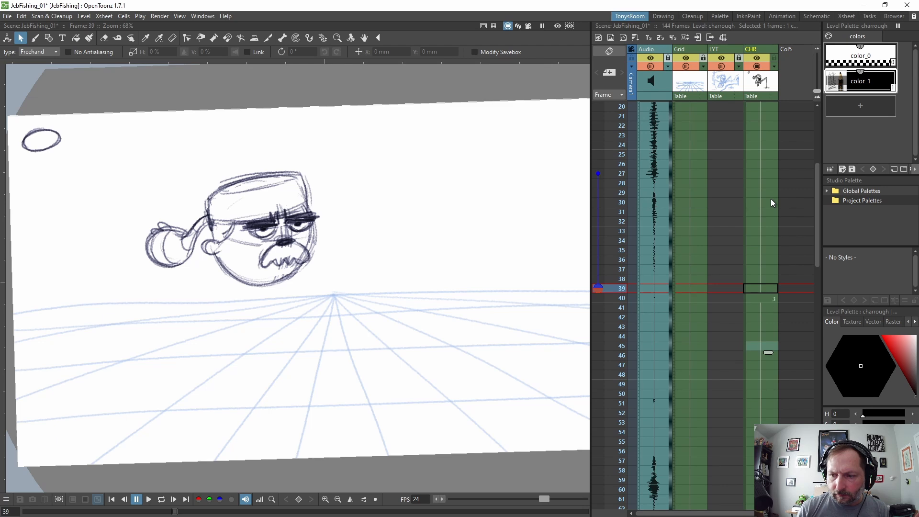
Shorten drawing 2's hold so drawing 3 starts at frame 39, and play back the transition
key("Down")
key("Down")
key("Down")
key("Down")
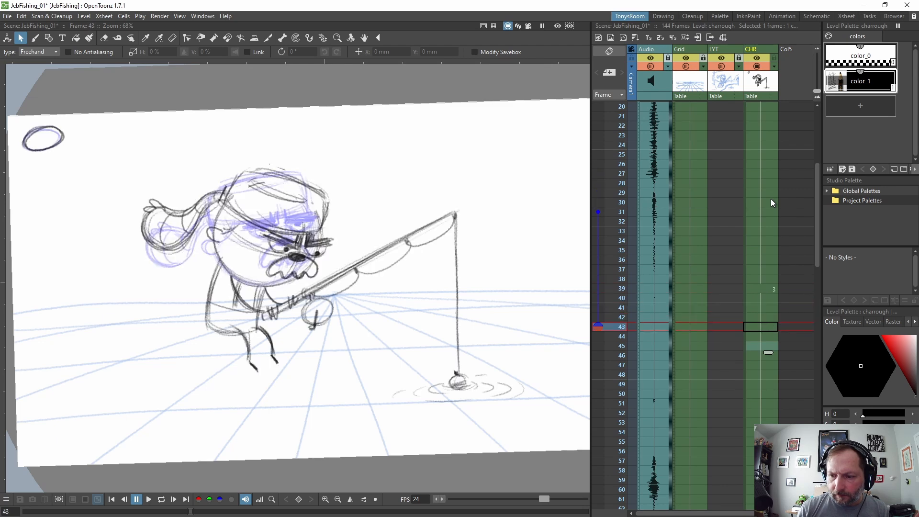
key("l")
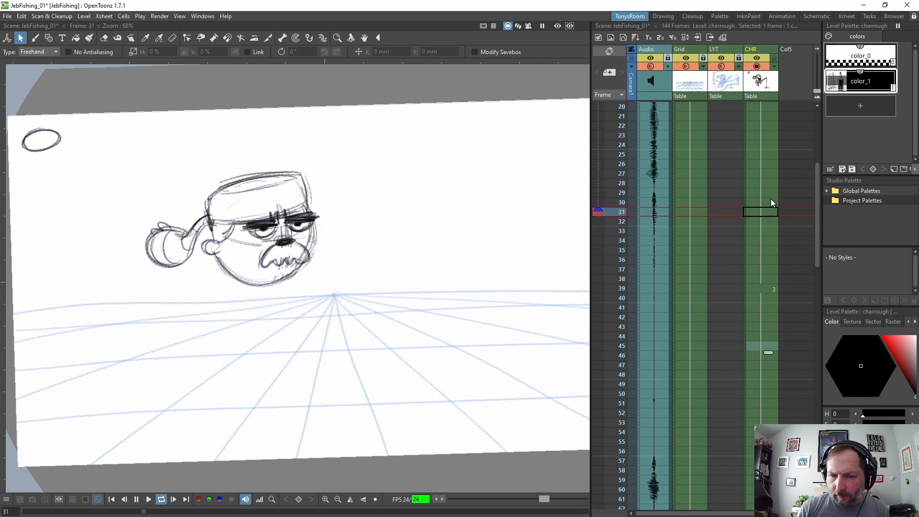
left_click(766, 249)
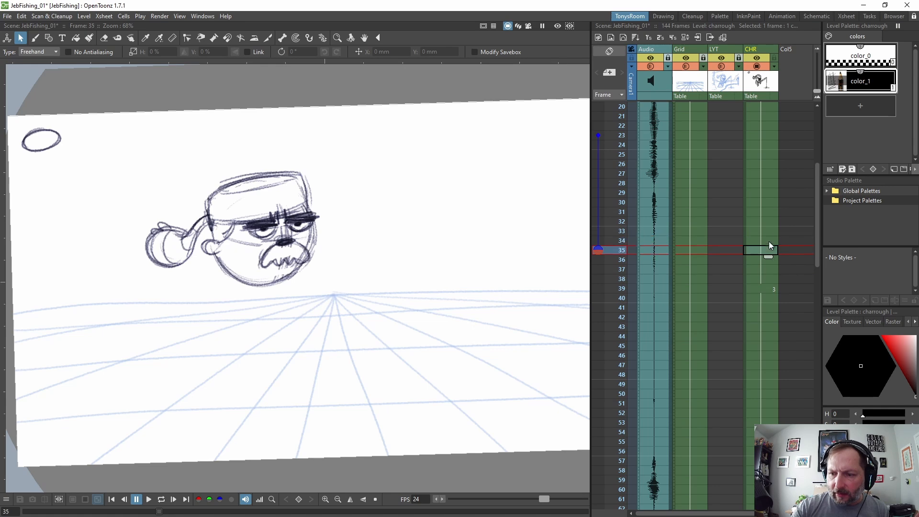
left_click(767, 343)
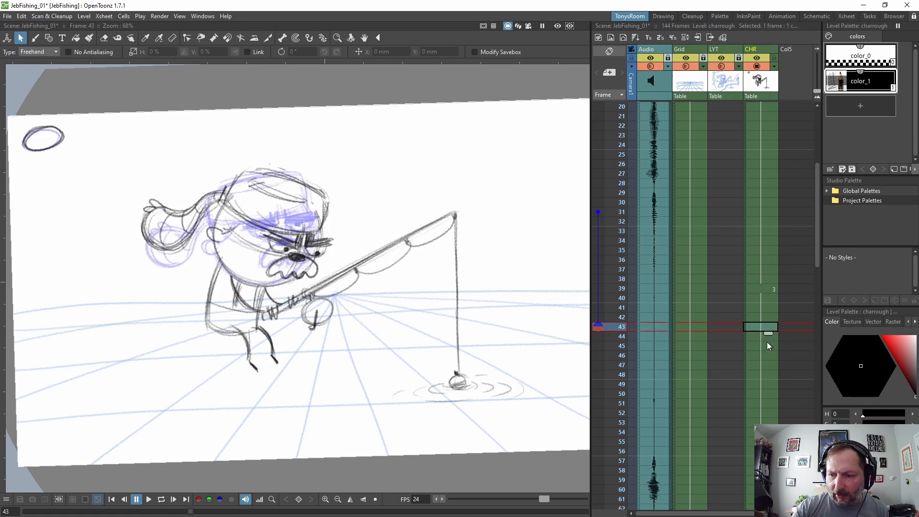
Brush a circled frame number 93 in the upper-left label of drawing 4 at frame 93
left_click_drag(817, 259, 811, 384)
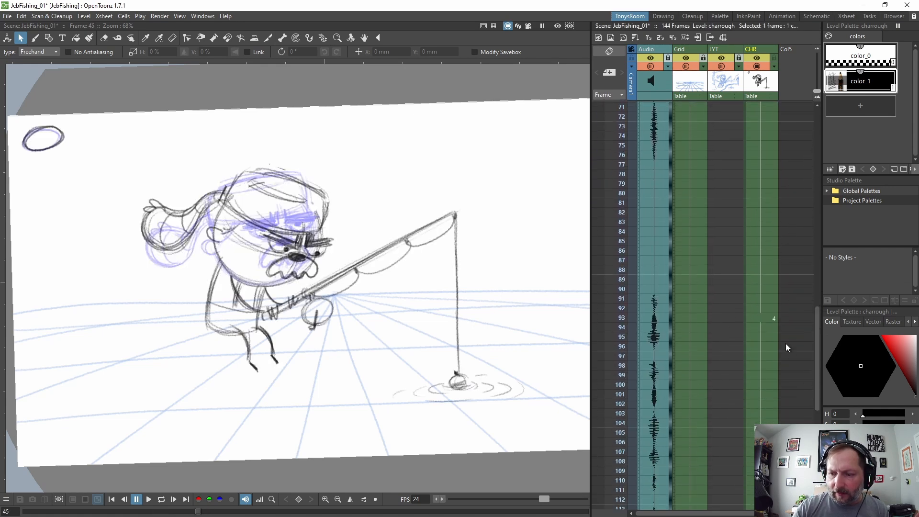
left_click(769, 313)
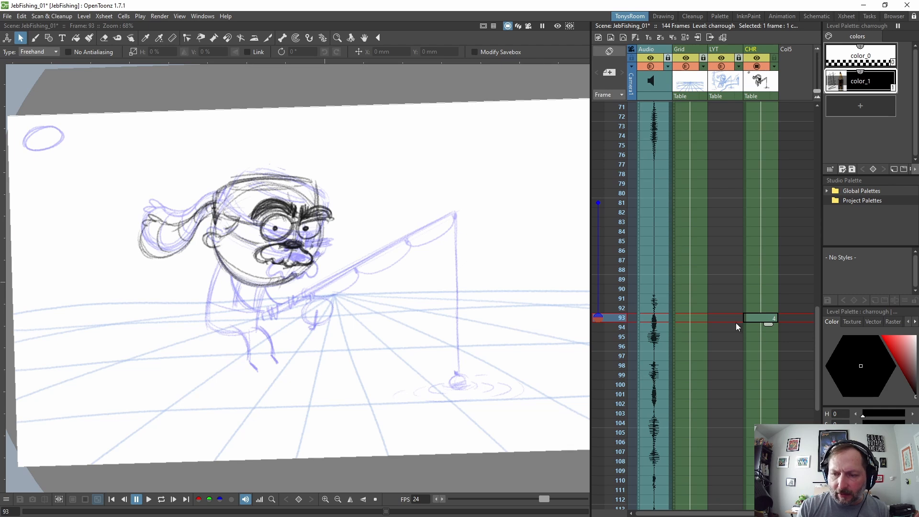
left_click_drag(817, 332, 821, 312)
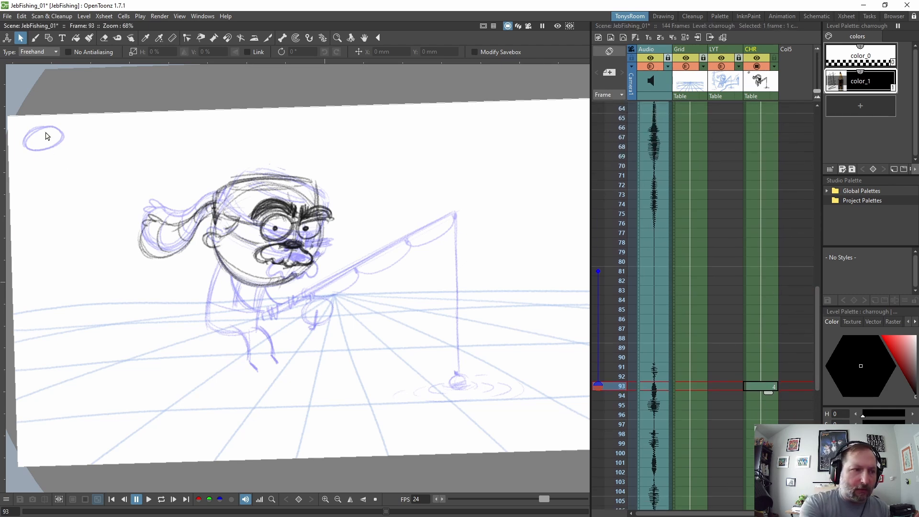
key("b")
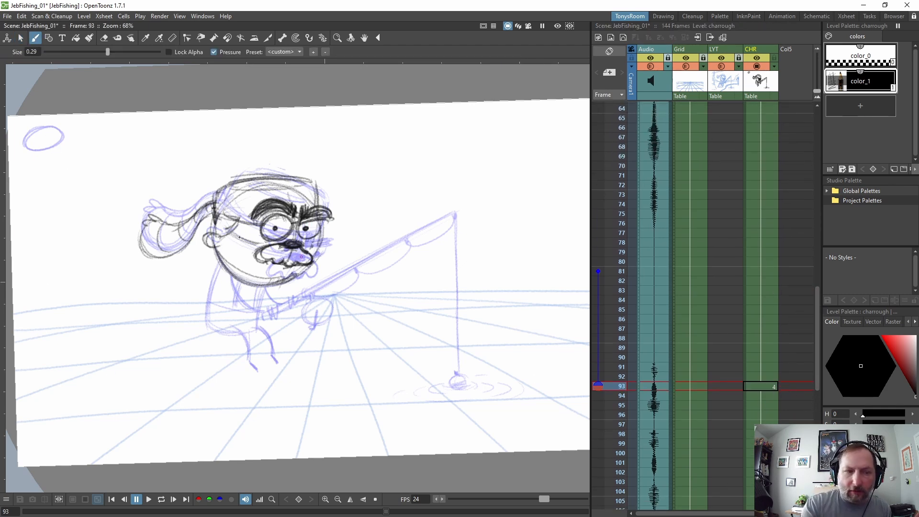
mouse_move(24, 151)
left_mouse_down()
mouse_move(48, 128)
mouse_move(54, 149)
left_mouse_up()
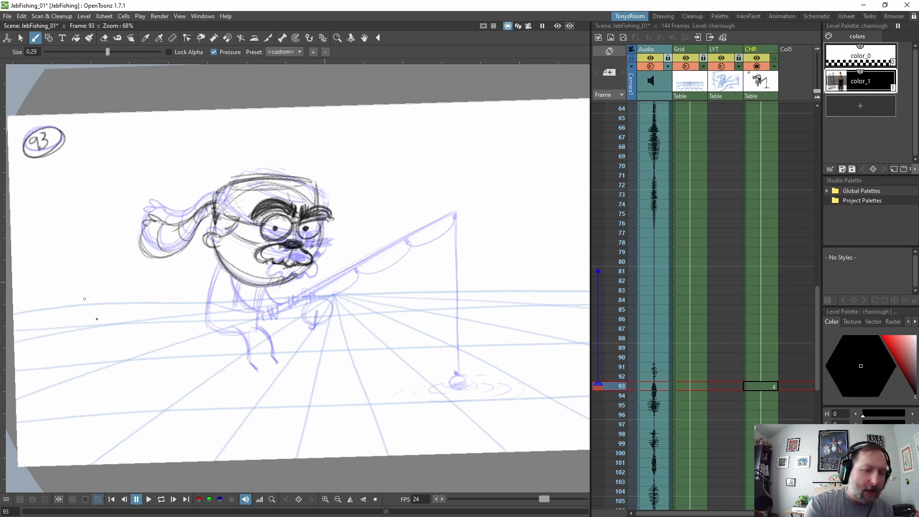
Flip between the first key drawings and play the animation from frame 10 to check the timing
left_click_drag(818, 322, 809, 157)
left_click(766, 158)
left_click(763, 131)
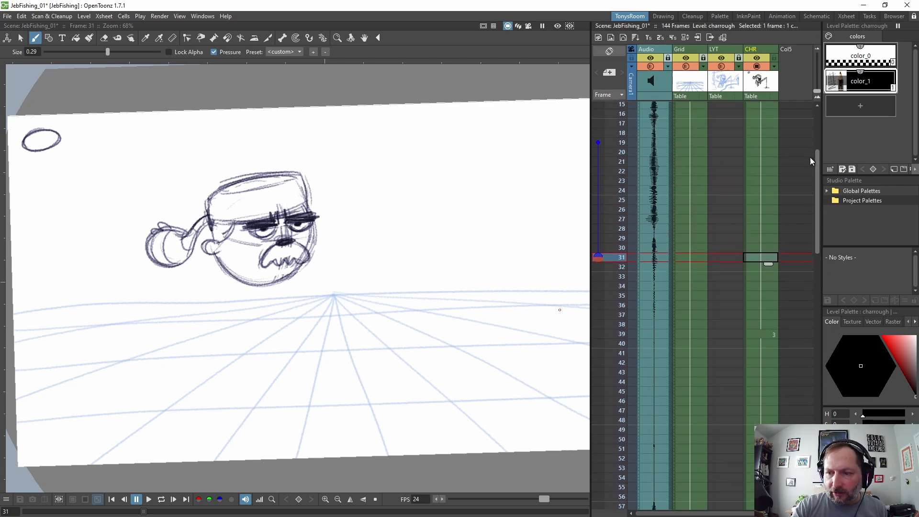
left_click(771, 172)
key("Home")
key("period")
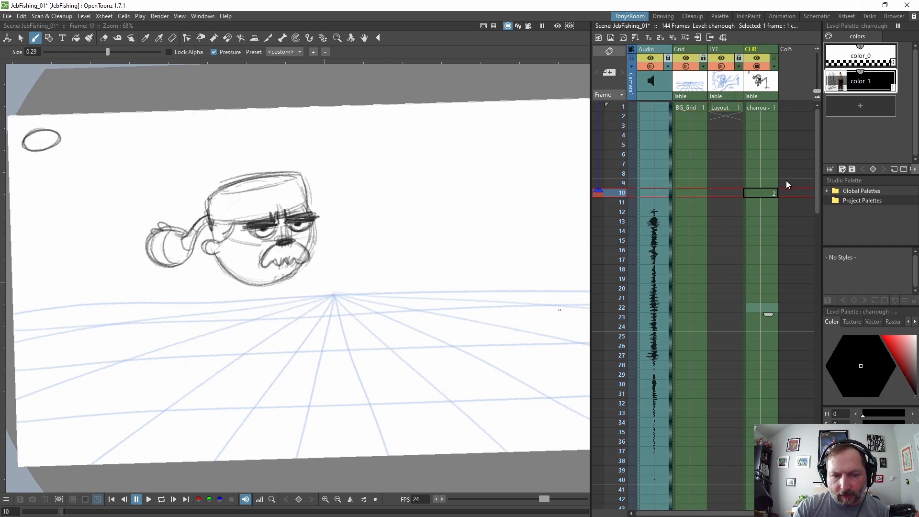
key("period")
key("comma")
key("l")
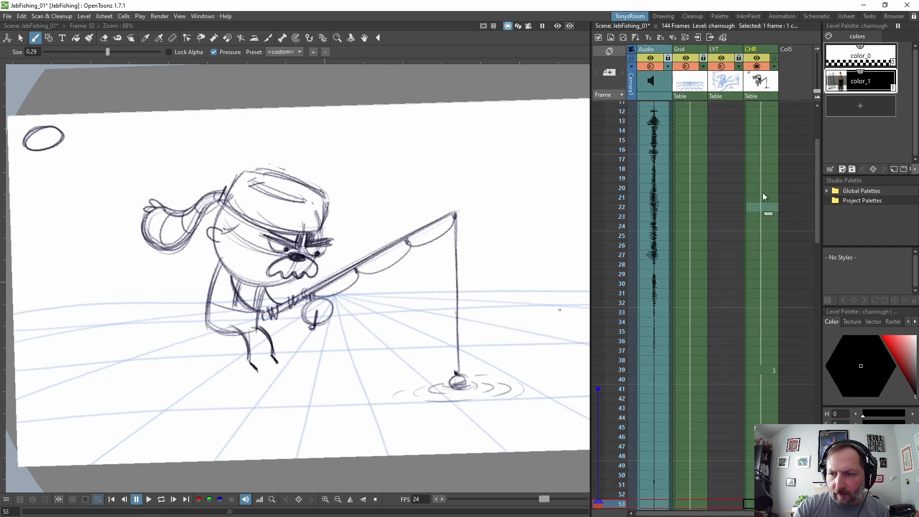
Shorten drawing 2's hold at frame 28 so drawing 3 starts at frame 36
left_click(765, 196)
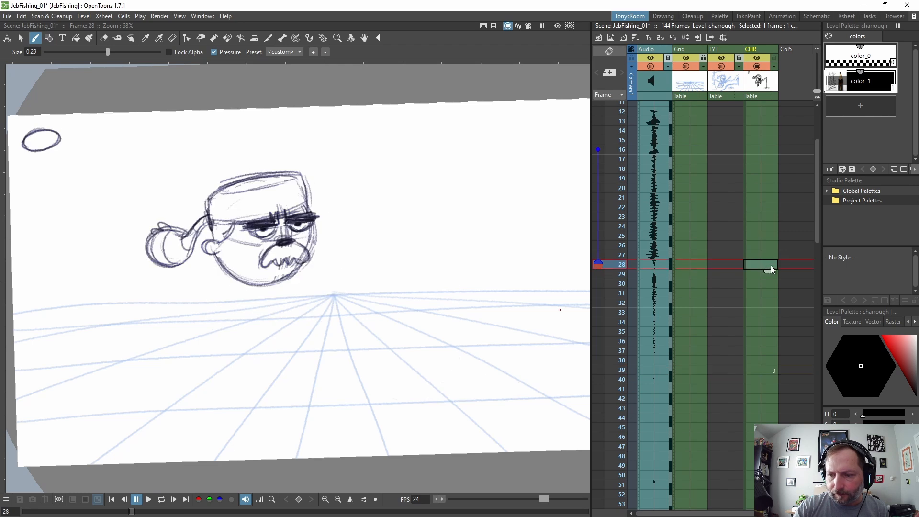
left_click(770, 266)
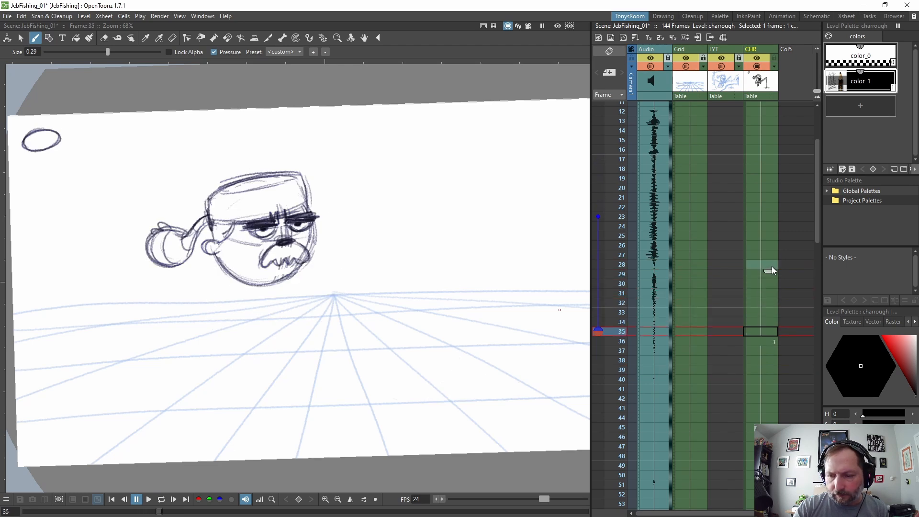
scroll(789, 216, "down", 5)
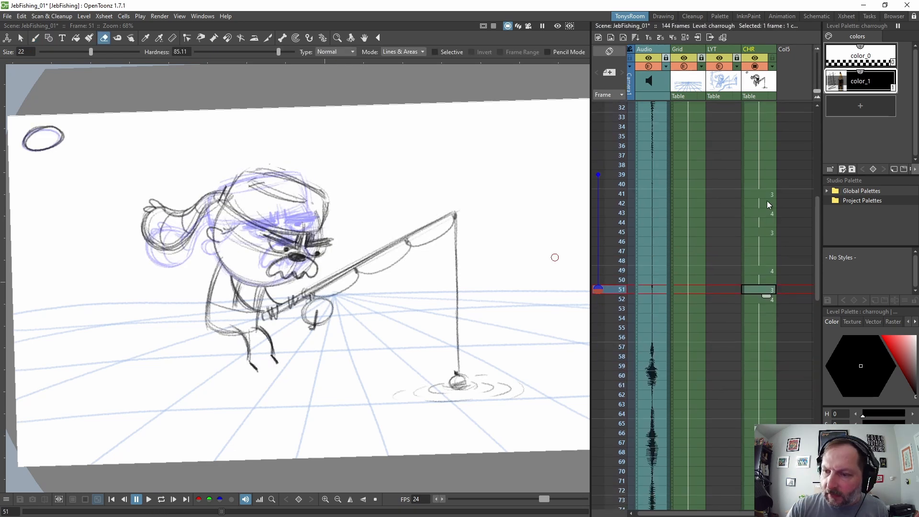
Lengthen drawing 3's hold from frame 51 so the raised-rod drawing 4 starts at frame 59
left_click(767, 194)
key("e")
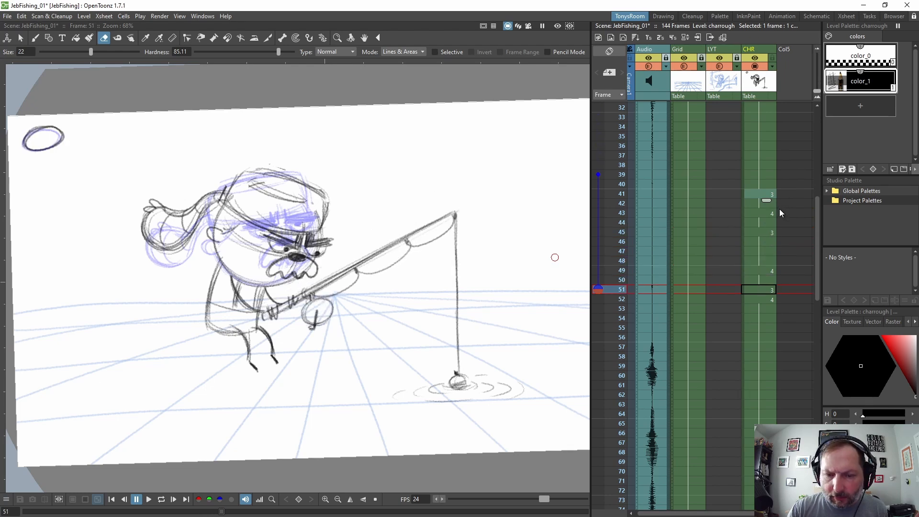
key("Down")
key("Down")
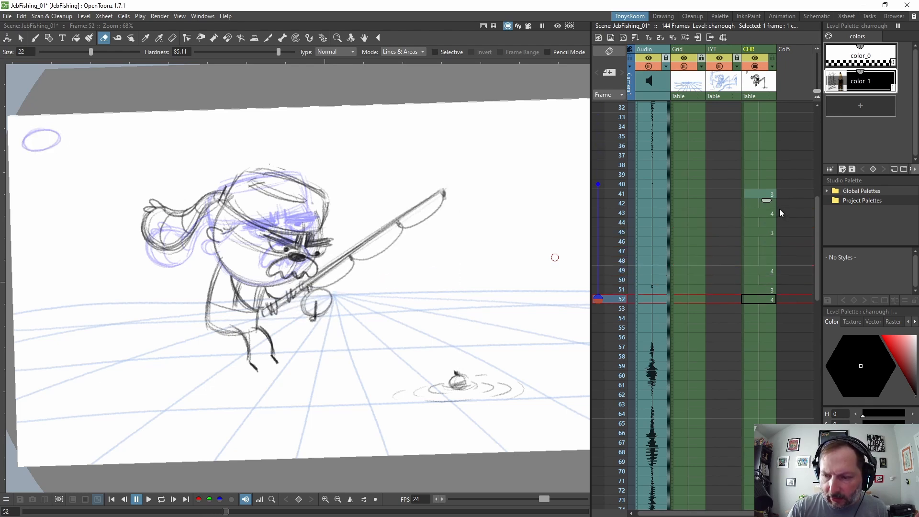
key("Up")
key("apostrophe")
key("apostrophe")
key("apostrophe")
key("apostrophe")
key("apostrophe")
key("apostrophe")
key("apostrophe")
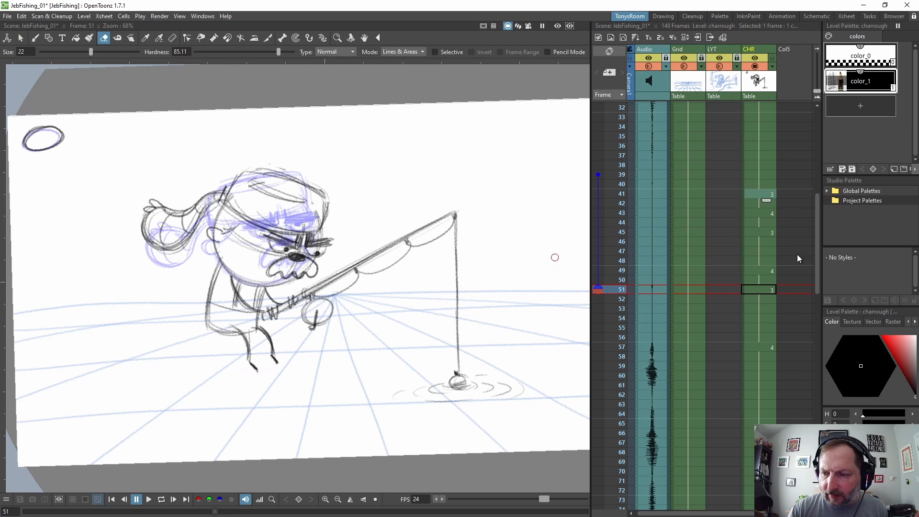
key("Down")
key("Down")
key("Down")
key("Down")
key("Down")
key("Down")
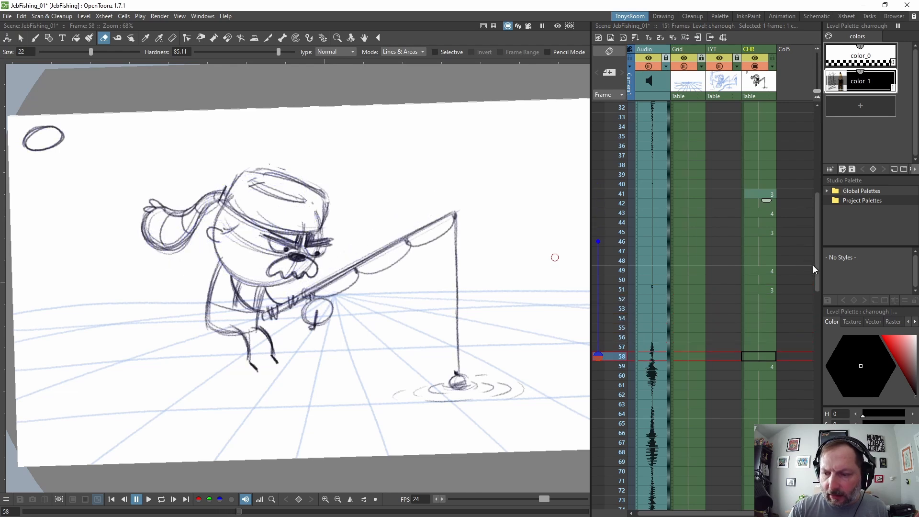
Flip between frames 58 and 60 to compare the fishing rod positions in drawings 3 and 4
key("Down")
key("Down")
key("Down")
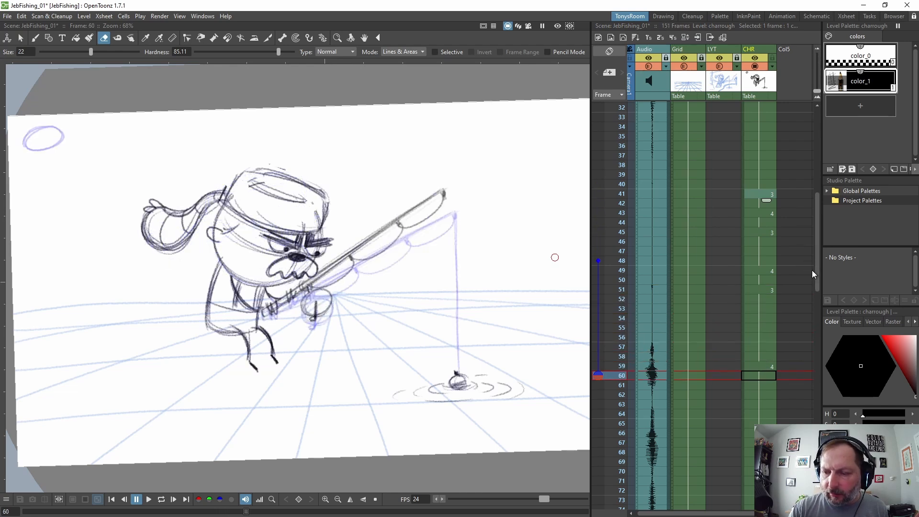
key("Up")
key("Up")
key("Down")
key("Down")
key("Up")
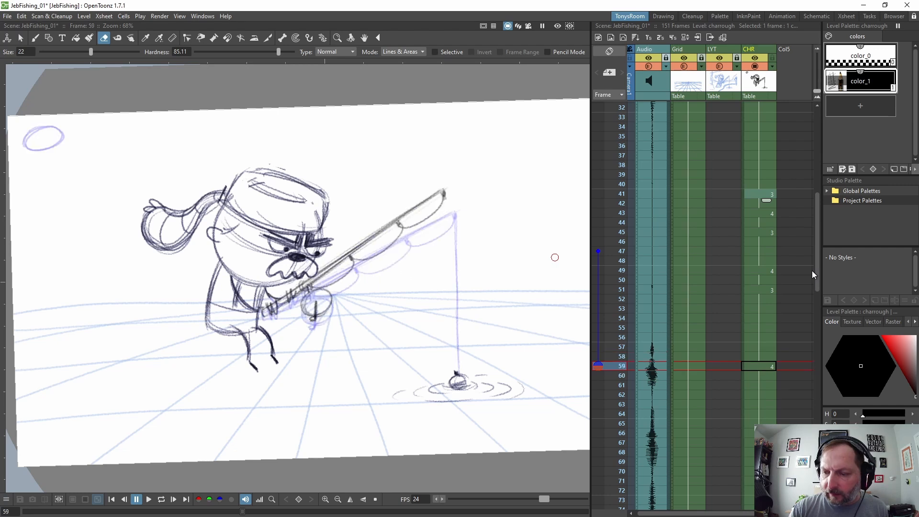
Replace drawing 4 with drawing 3 in the CHR column from frame 59 through frame 66
scroll(812, 273, "down", 3)
left_click(770, 204)
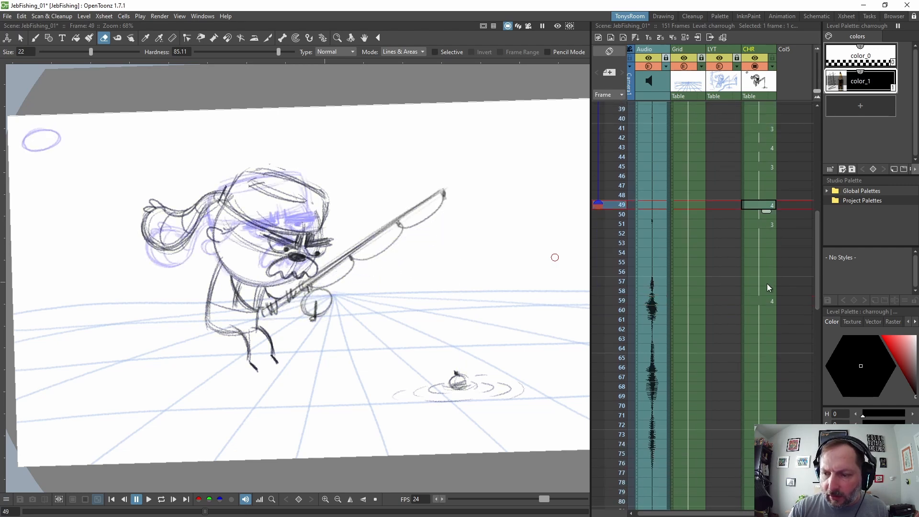
type("4")
left_click(765, 300)
scroll(799, 277, "down", 3)
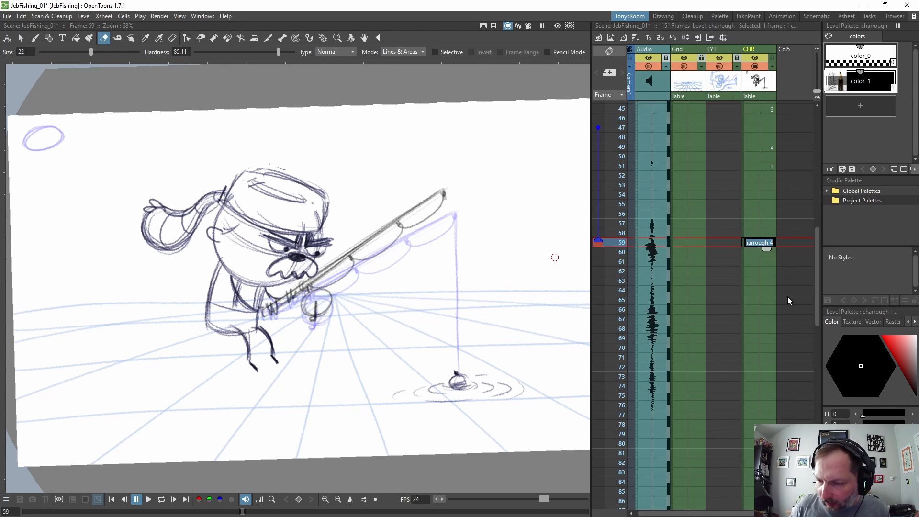
key("Return")
key("Return")
key("Return")
key("Return")
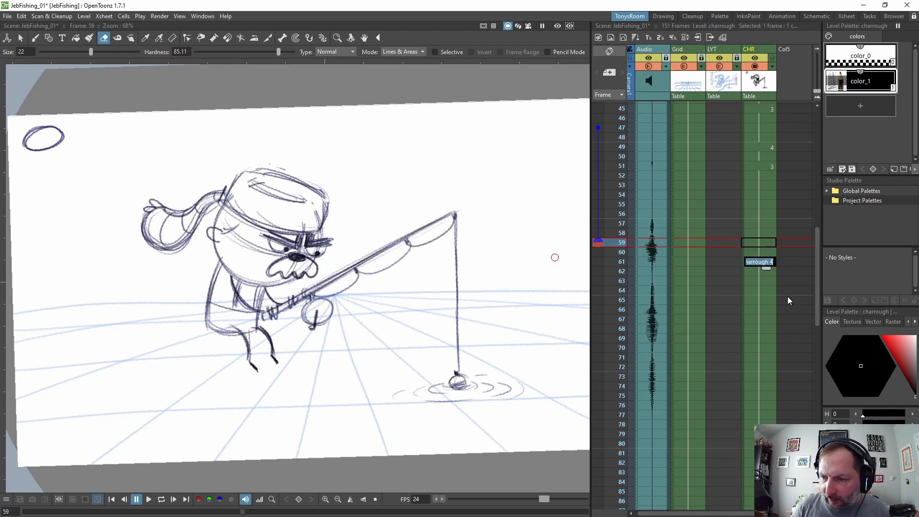
key("Return")
key("Return")
key("Return")
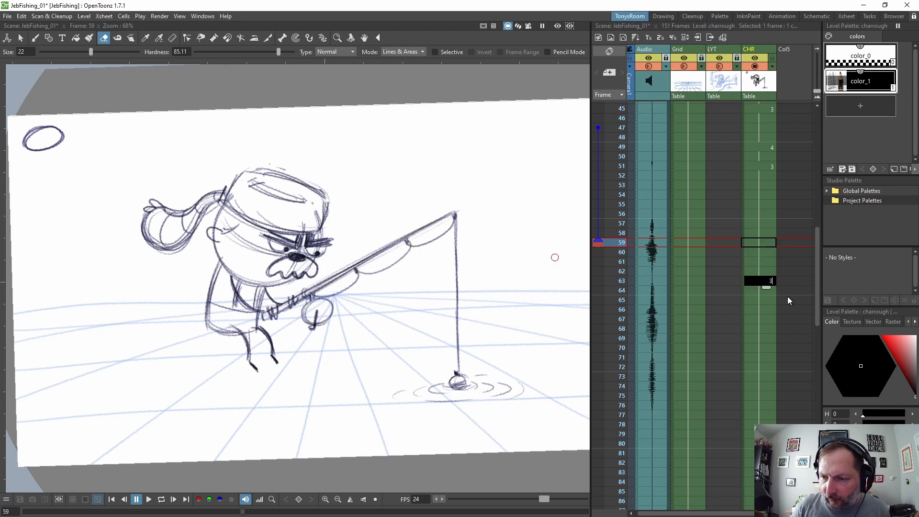
key("Return")
key("Return")
key("Return")
key("Return")
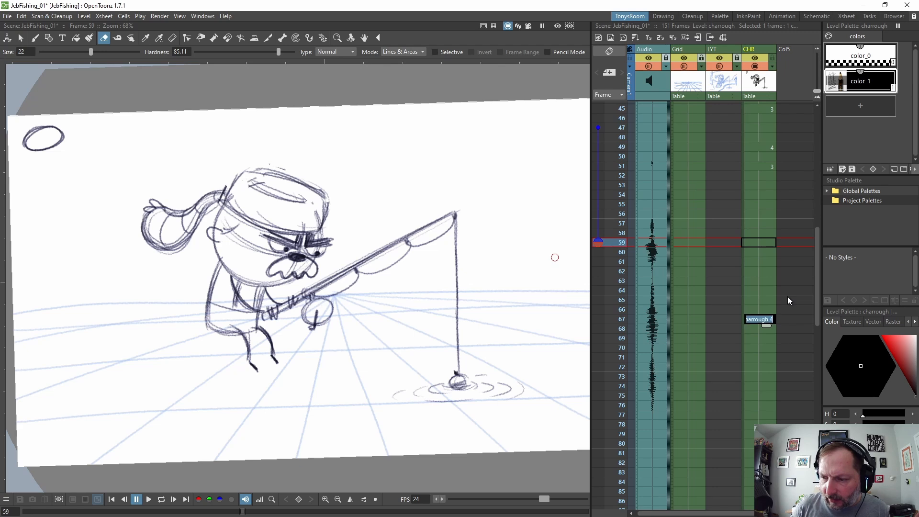
Continue replacing drawing 4 with drawing 3 in the CHR column from frame 67 through frame 83
type("3")
key("Return")
key("Return")
key("Return")
key("Return")
key("Return")
key("Return")
key("Return")
key("Return")
key("Return")
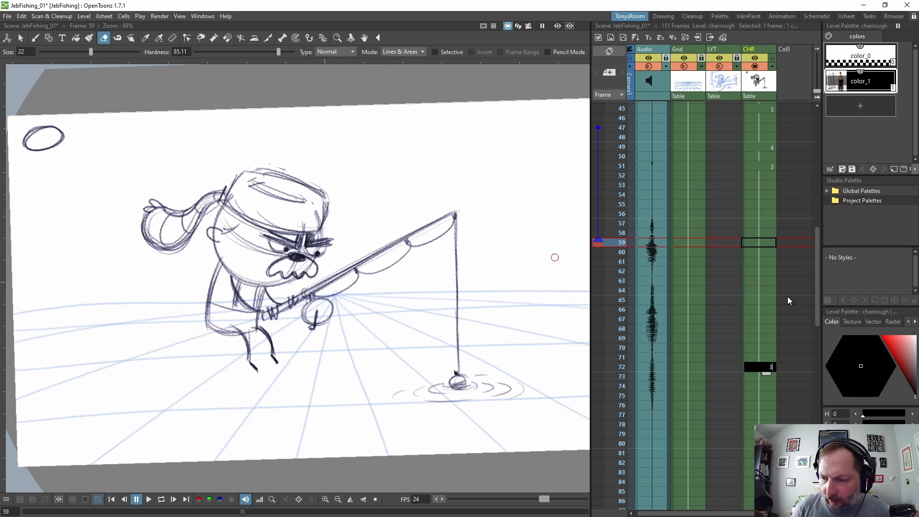
key("Return")
key("Return")
key("Return")
key("Return")
key("Return")
key("Return")
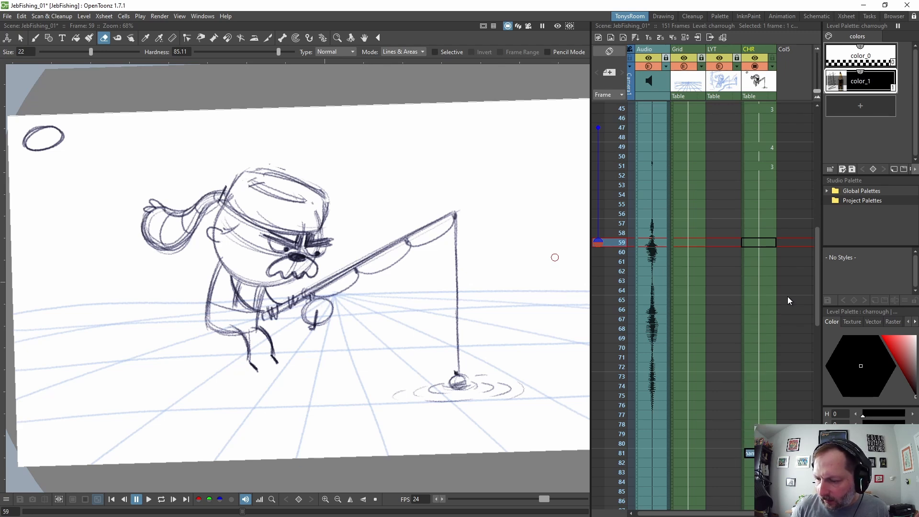
left_click_drag(819, 296, 815, 350)
left_click_drag(813, 306, 825, 252)
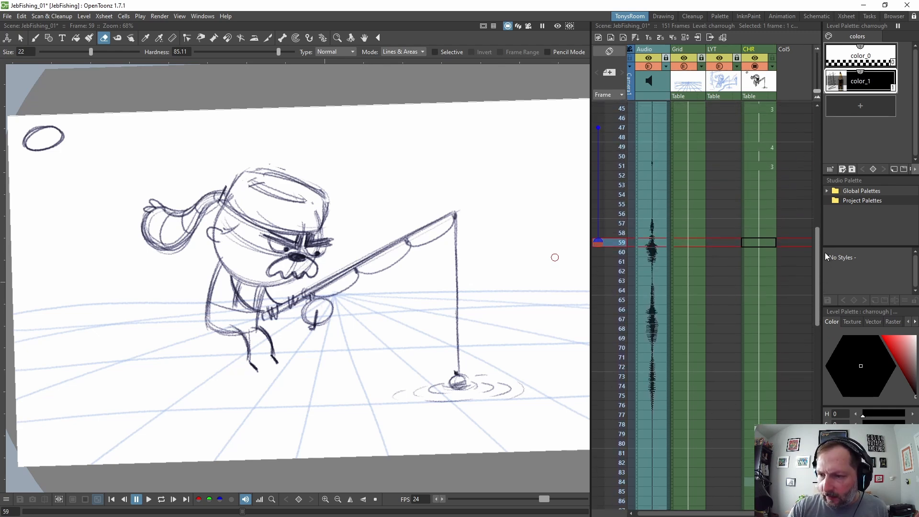
Copy the 22 drawing 3 cells at frames 51 to 72 and overwrite-paste them from frame 84
left_click(770, 173)
left_click_drag(767, 178, 768, 201)
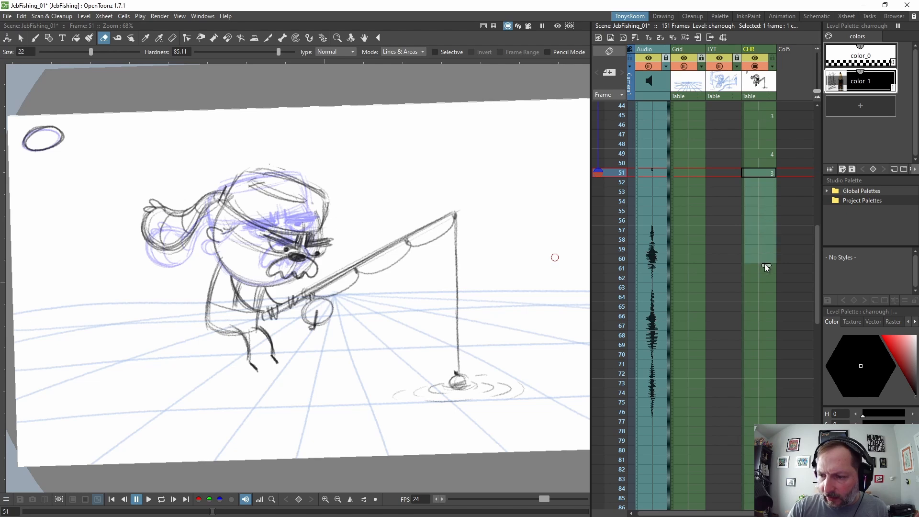
left_click_drag(761, 357, 760, 369)
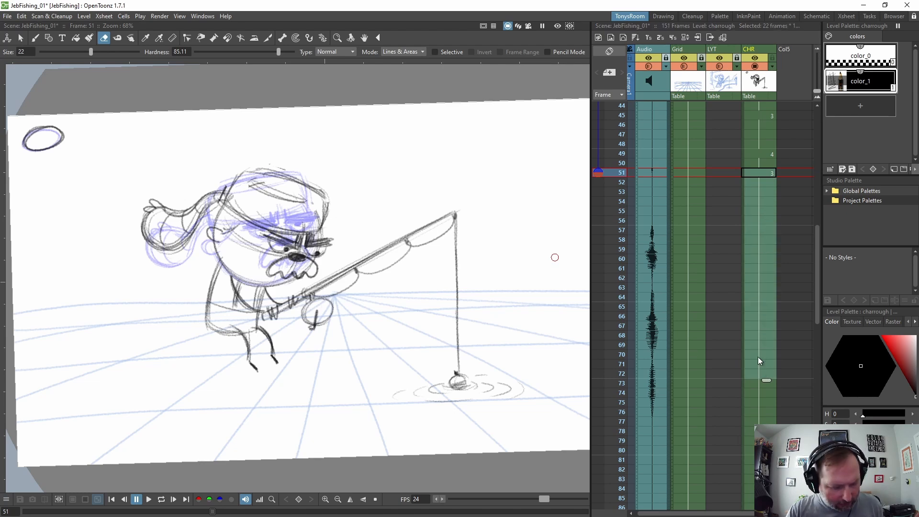
scroll(817, 306, "down", 5)
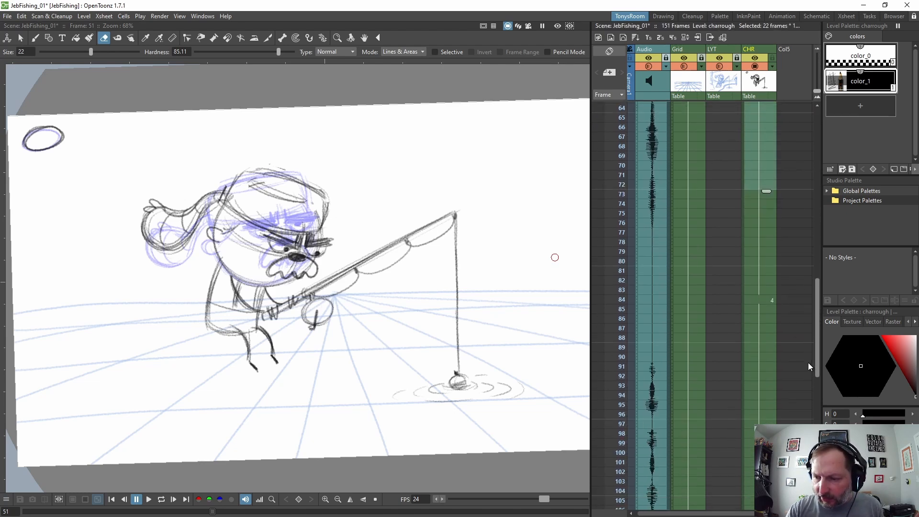
left_click_drag(769, 210, 770, 282)
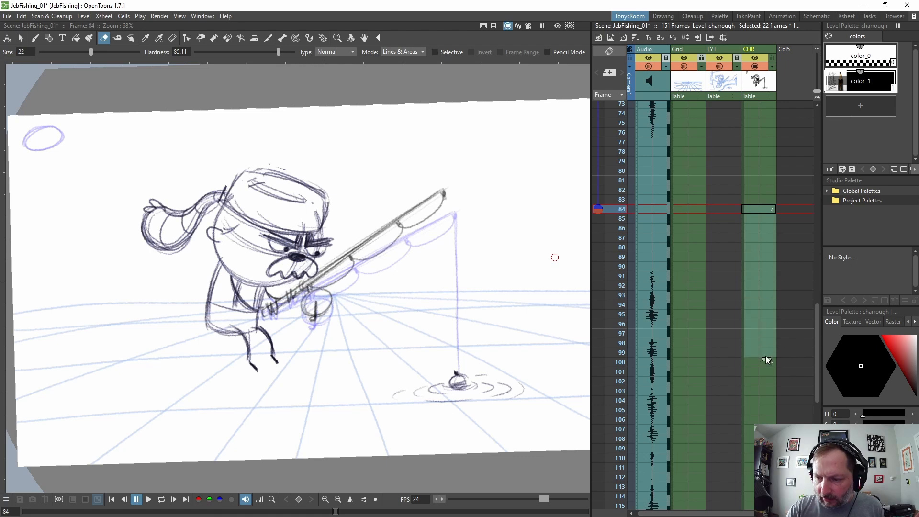
left_click_drag(765, 355, 765, 356)
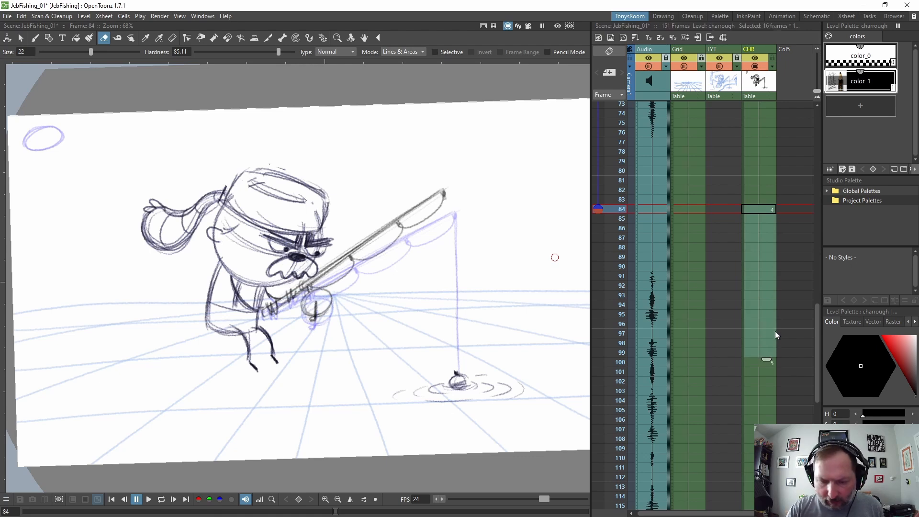
right_click(761, 288)
mouse_move(816, 189)
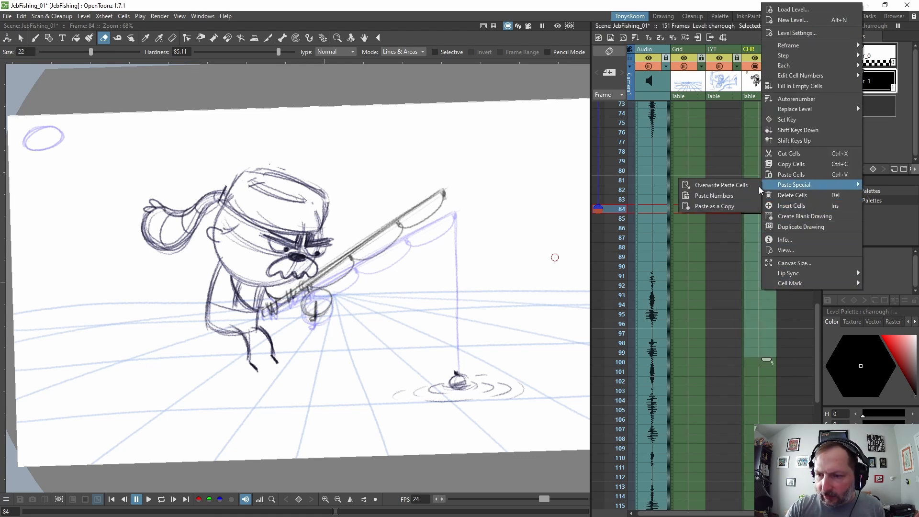
left_click(729, 185)
left_click(773, 256)
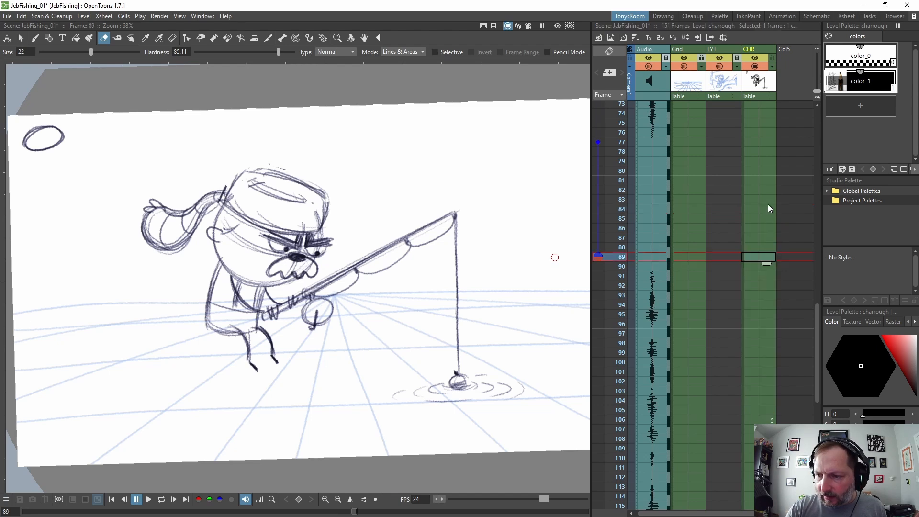
Delete the excess drawing 3 cells so the wide-eyed head in drawing 5 starts at frame 93
left_click(768, 419)
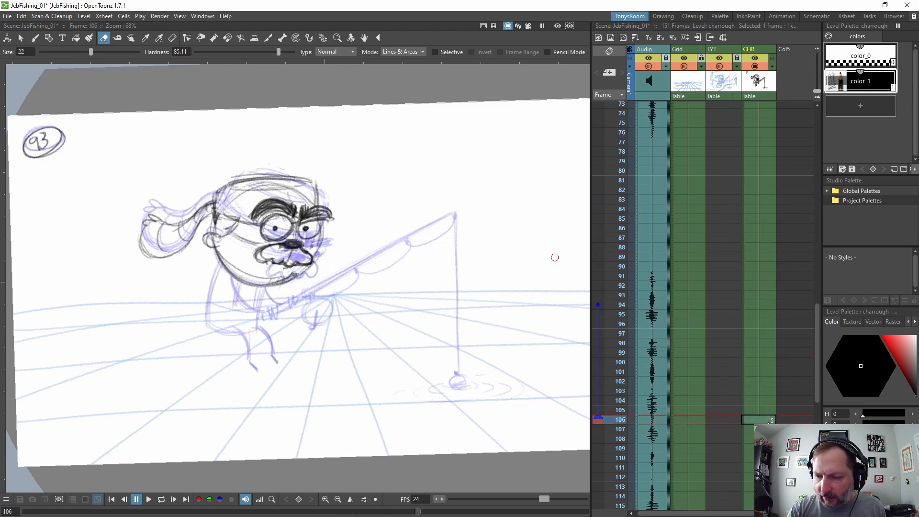
left_click(764, 343)
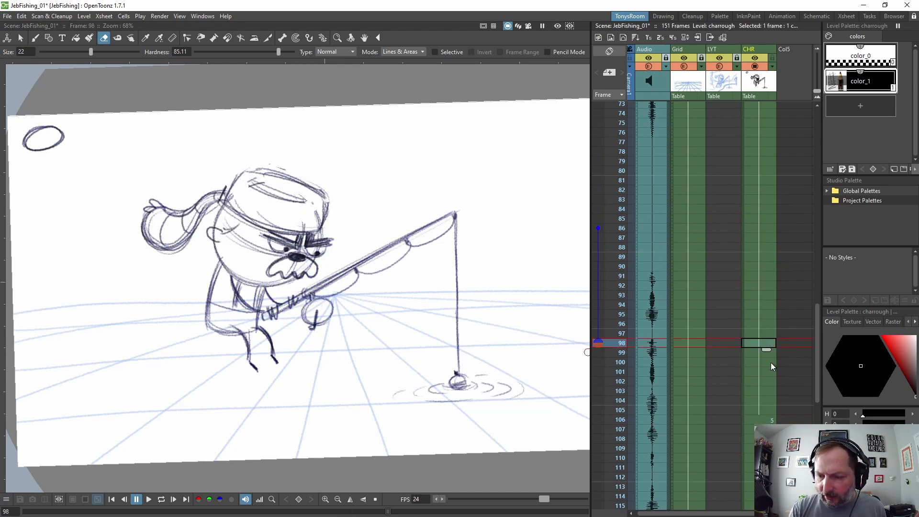
left_click(765, 295)
key("Delete")
key("Delete")
key("Delete")
key("Delete")
key("Delete")
key("Delete")
key("Delete")
key("Delete")
key("Delete")
key("Delete")
key("Delete")
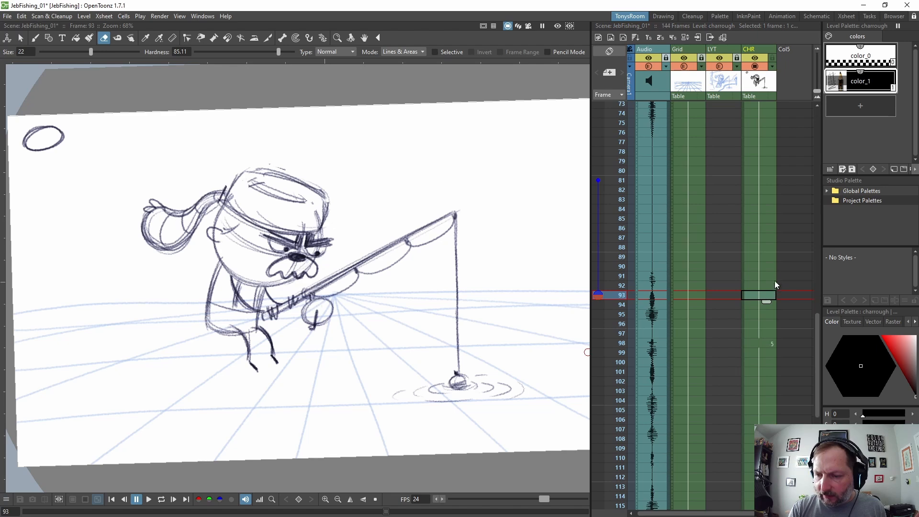
key("Delete")
Play the animation from the frames before the first rod pull to check its timing against the dialogue
left_click(766, 249)
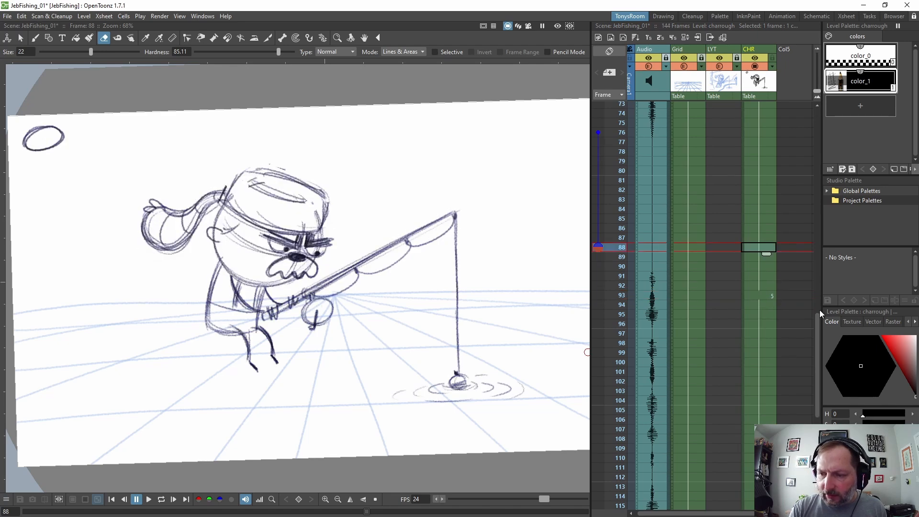
mouse_move(818, 325)
left_mouse_down()
mouse_move(816, 153)
mouse_move(813, 232)
left_mouse_up()
left_click(762, 190)
key("p")
key("p")
left_click(765, 222)
key("p")
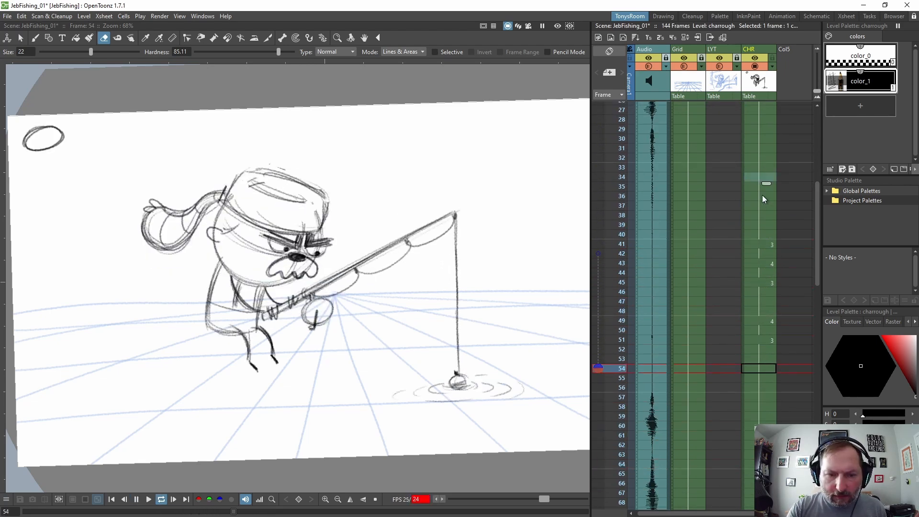
left_click(768, 159)
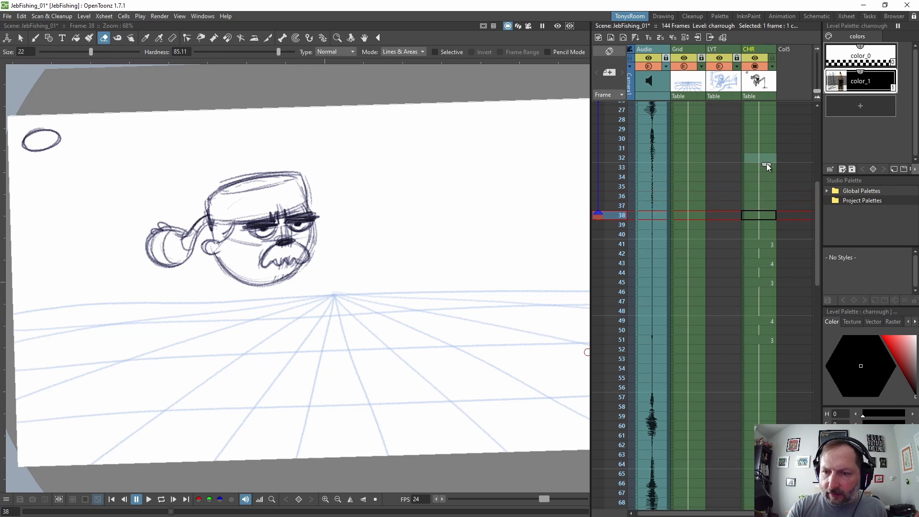
key("l")
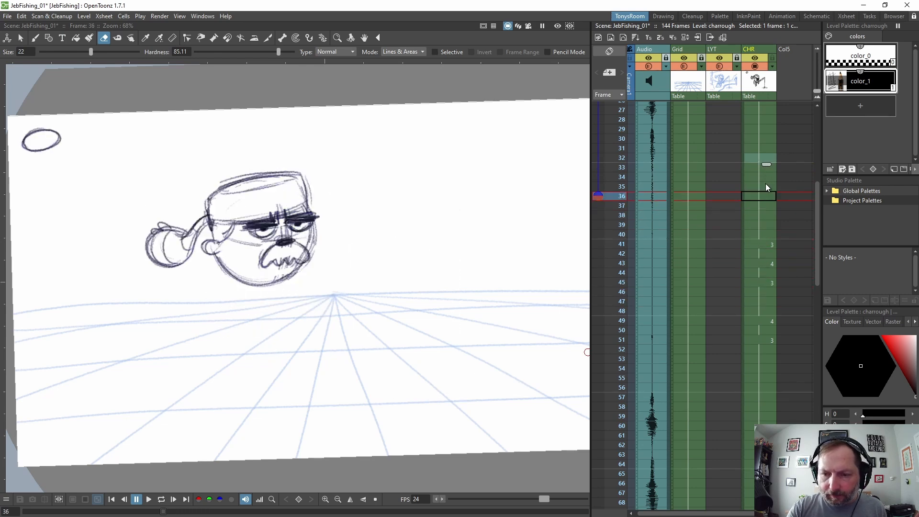
left_click(764, 209)
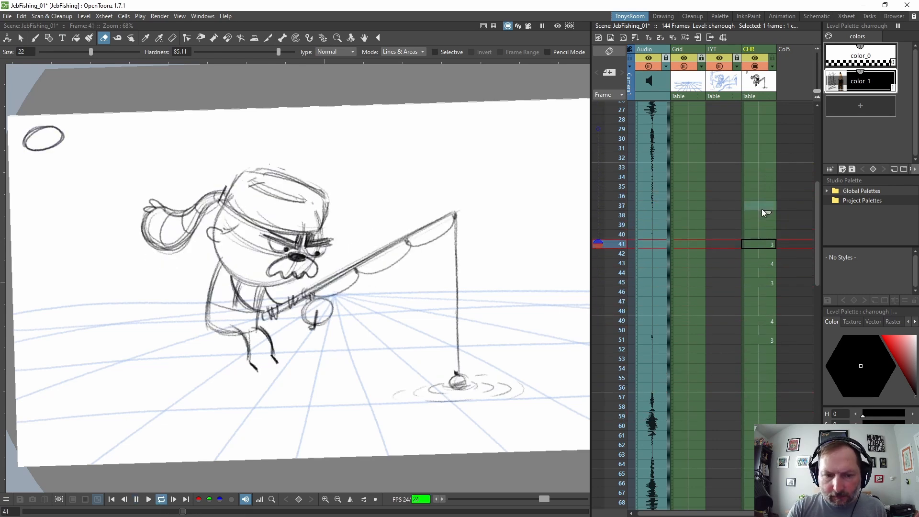
Lengthen drawing 4's hold at frame 43 so drawing 3 starts at frame 47, and play the rod motion to check it
left_click(764, 212)
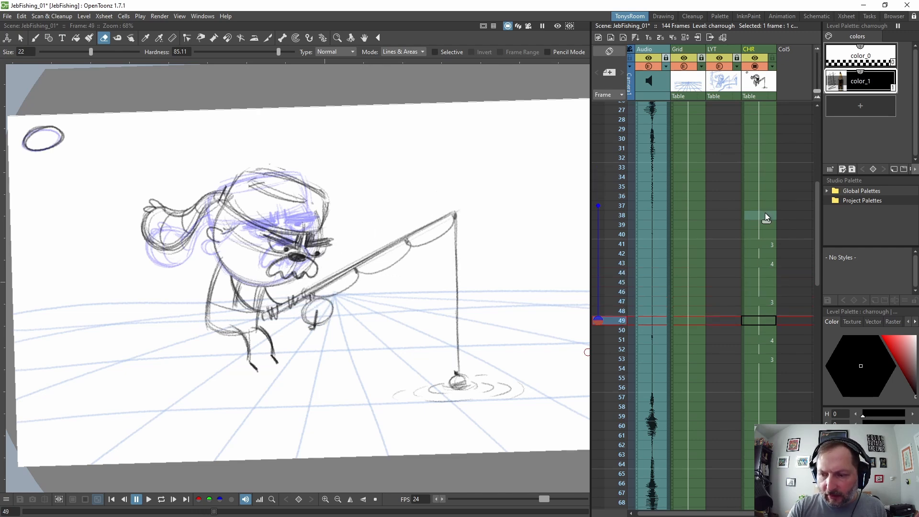
key("Down")
key("Down")
key("Down")
key("Down")
key("Down")
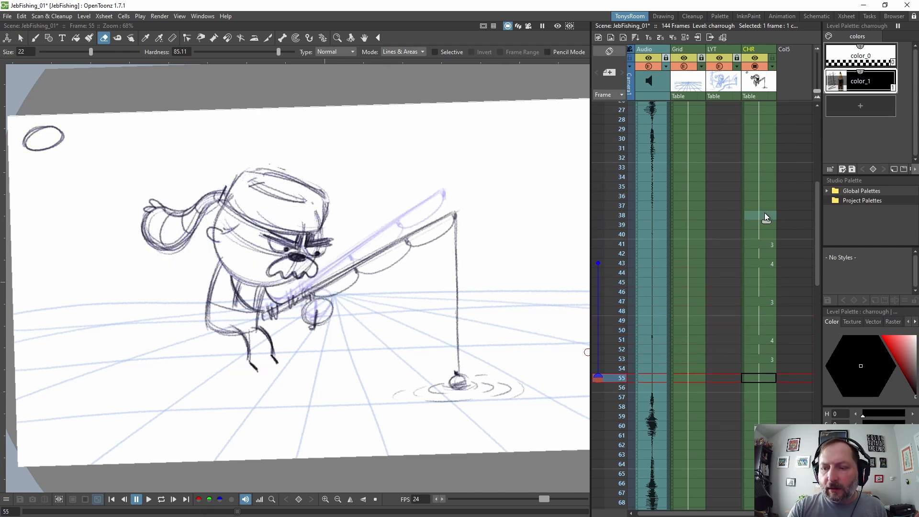
key("l")
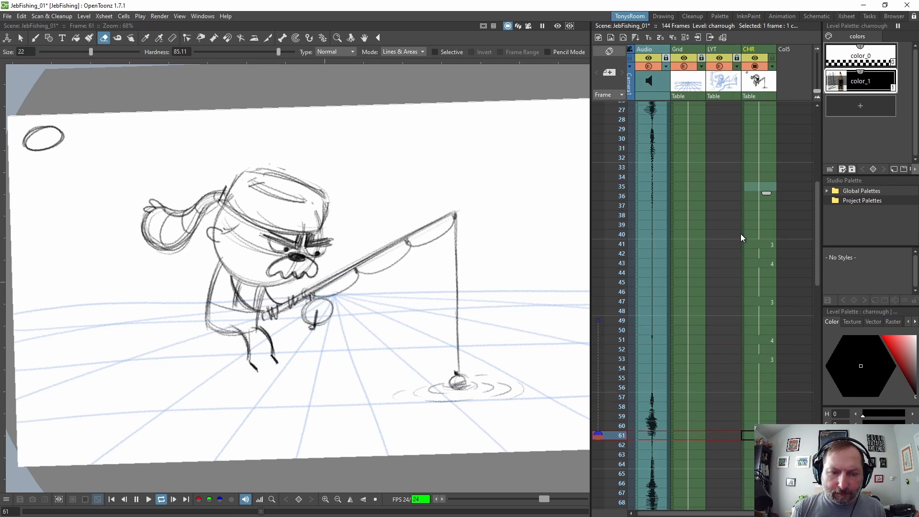
key("l")
Lengthen the second raised-rod hold at frame 51 so drawing 3 starts at frame 55
left_click(766, 339)
key("Down")
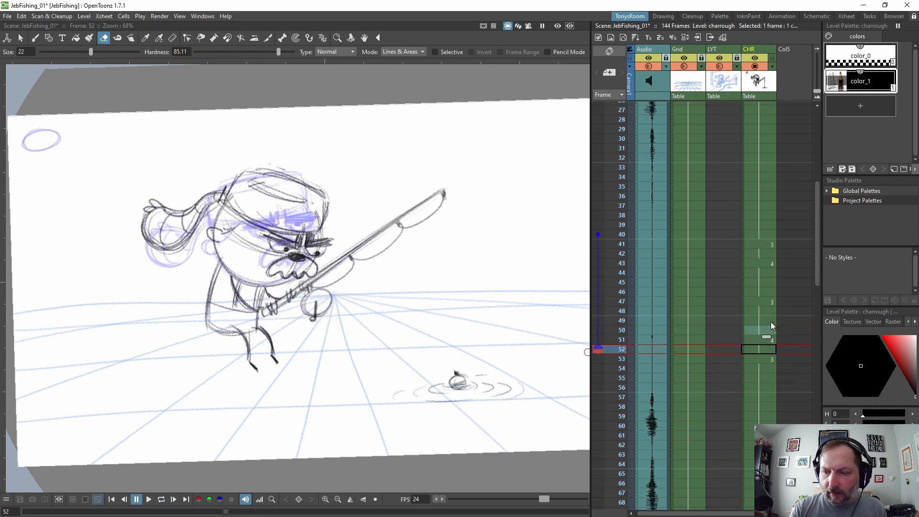
key("Insert")
key("Insert")
Play the animation from around frame 39 to check the timing of both rod pulls
left_click_drag(768, 244, 768, 232)
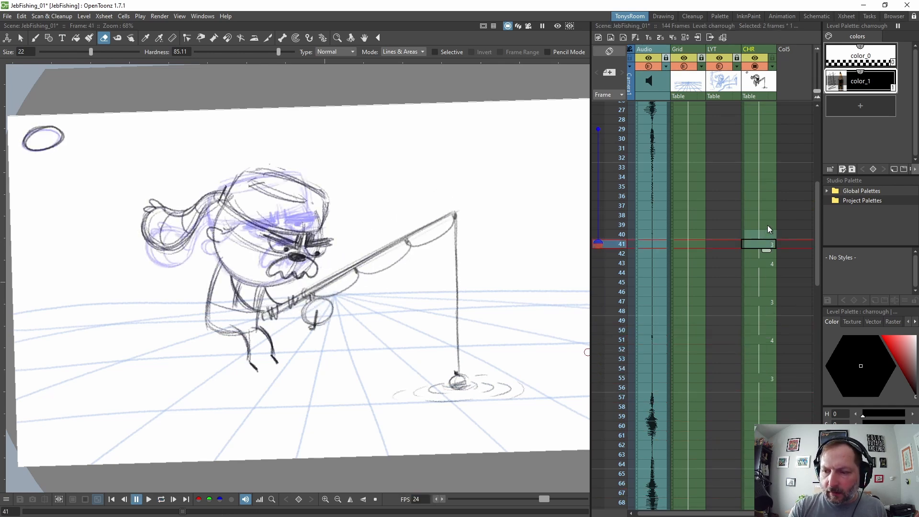
key("l")
key("l")
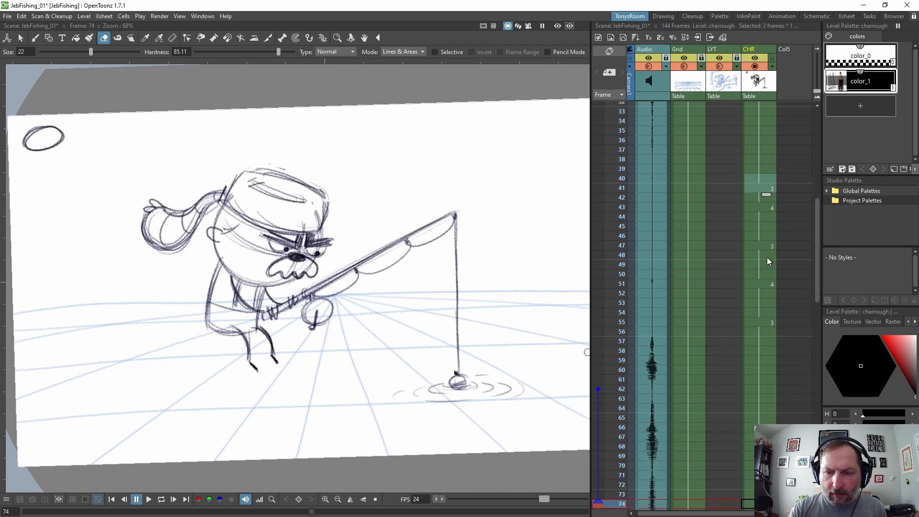
left_click(769, 167)
key("l")
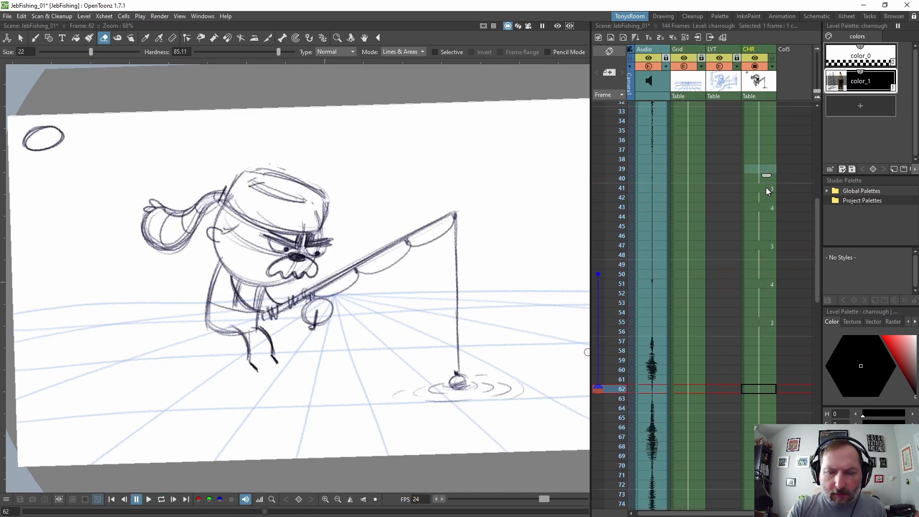
Shift the rod pulls so drawing 4 starts at frame 77, and shorten the final drawing 3 hold so drawing 5 starts at frame 93
left_click(762, 161)
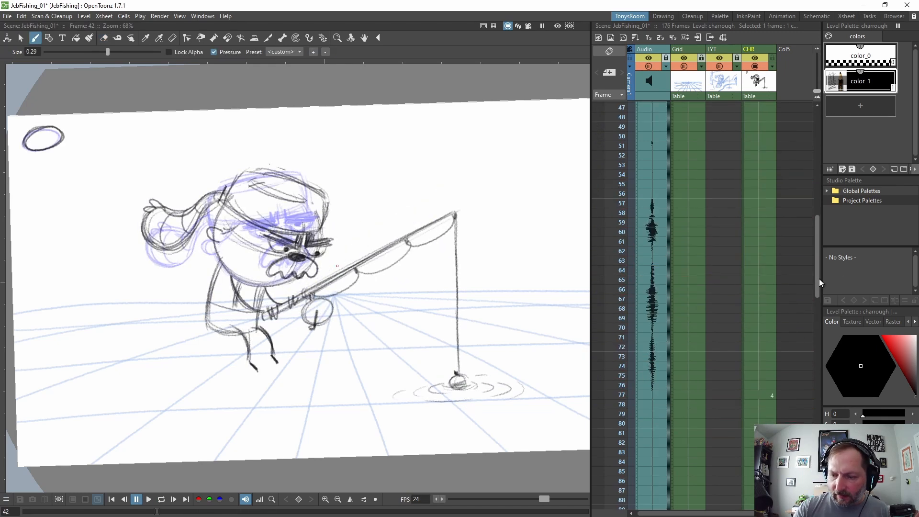
left_click_drag(819, 280, 814, 359)
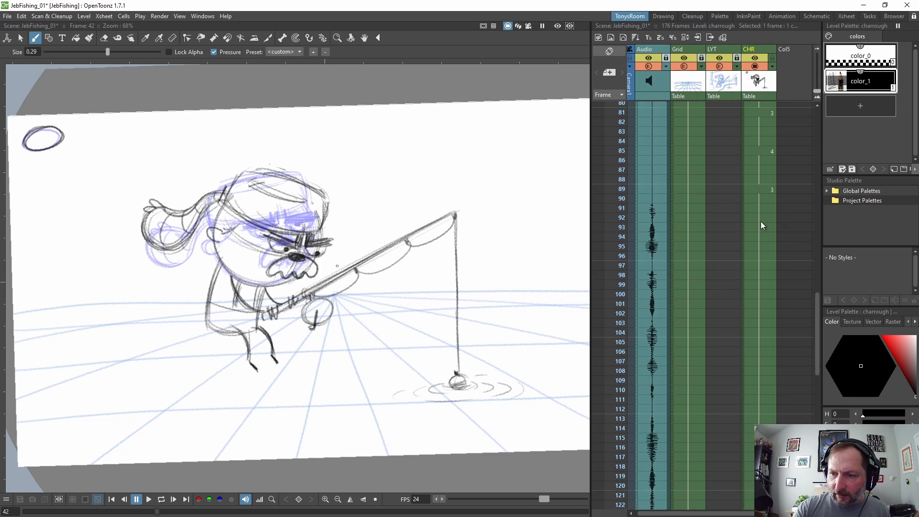
left_click_drag(761, 221, 764, 228)
key("semicolon")
key("semicolon")
key("semicolon")
key("semicolon")
key("semicolon")
key("semicolon")
key("semicolon")
key("semicolon")
key("semicolon")
key("semicolon")
key("semicolon")
key("semicolon")
key("semicolon")
key("semicolon")
key("semicolon")
key("semicolon")
key("semicolon")
key("semicolon")
key("semicolon")
key("semicolon")
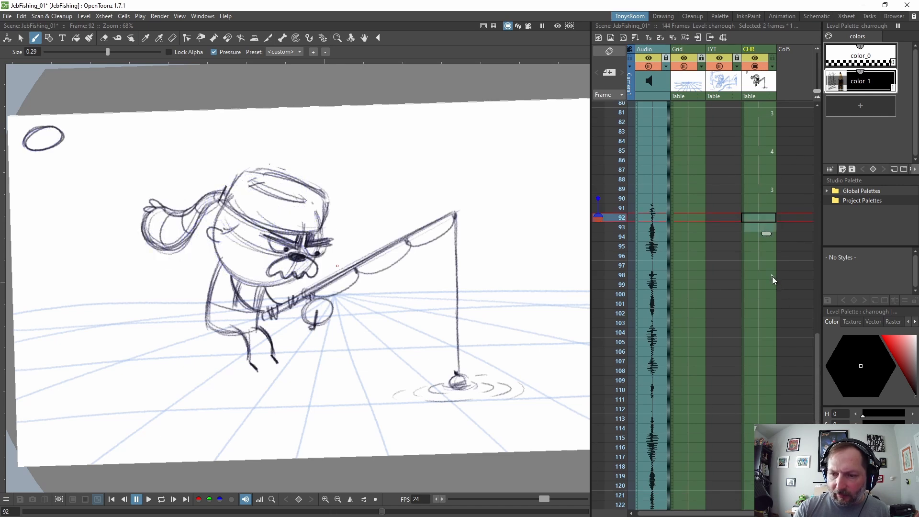
key("semicolon")
key("semicolon")
key("semicolon")
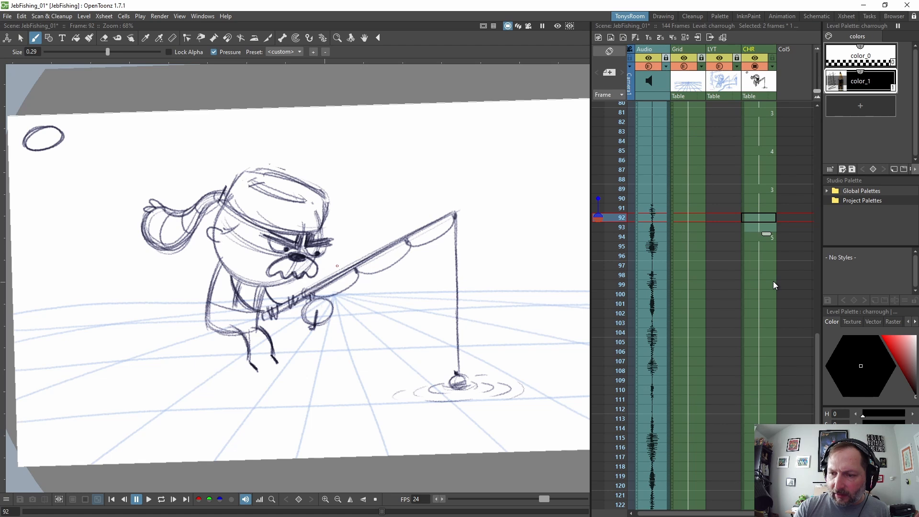
Step back through the frames around 81 to compare the rod positions in drawings 3 and 4
left_click(767, 123)
key("Up")
key("Up")
key("Up")
key("Up")
key("Up")
key("Up")
key("Up")
key("Up")
key("Up")
key("Up")
key("Up")
key("Up")
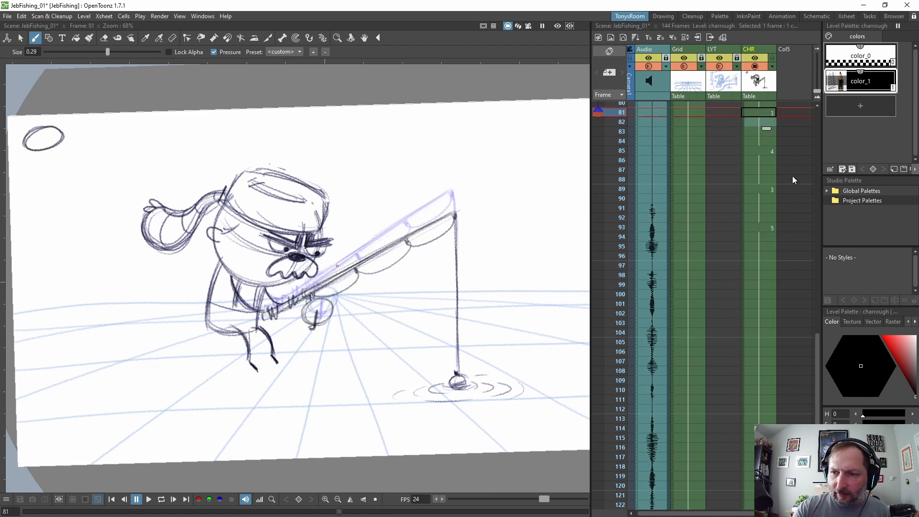
Play the animation to check the rod pulls, and shift them earlier so drawing 4 starts at frame 71
key("l")
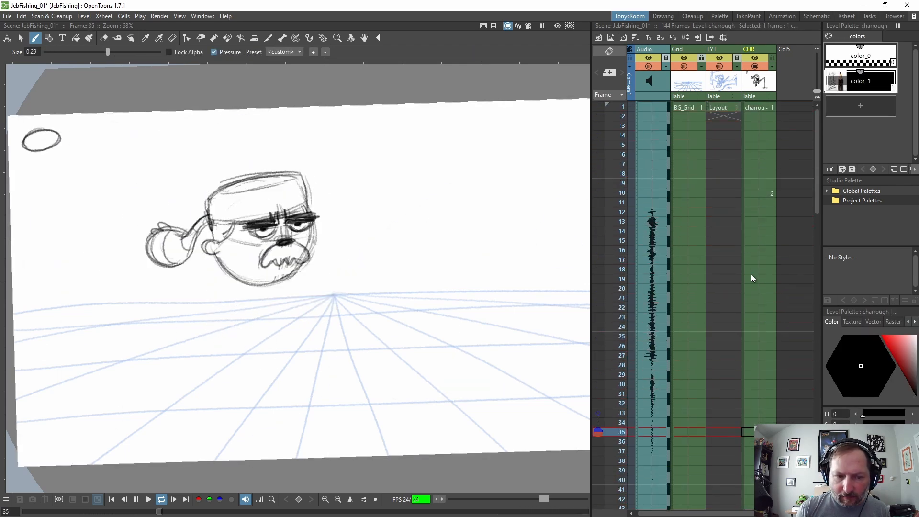
key("p")
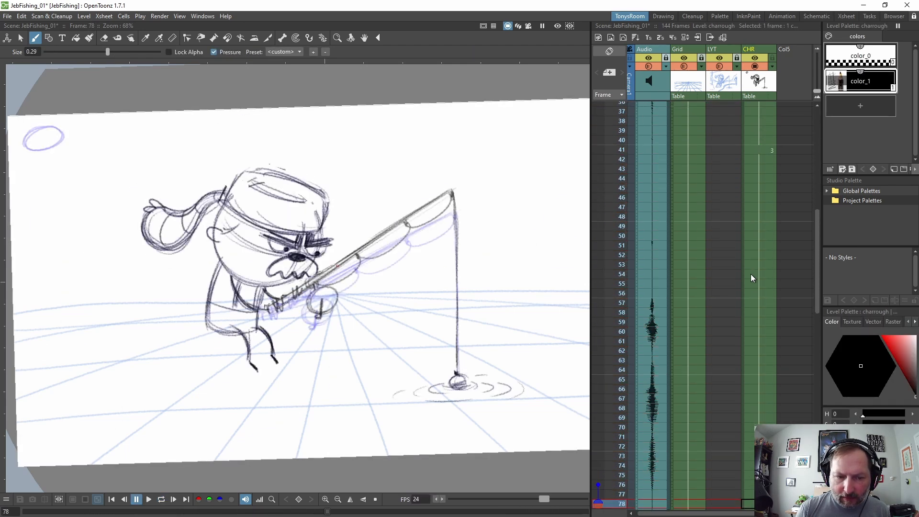
left_click_drag(818, 282, 812, 347)
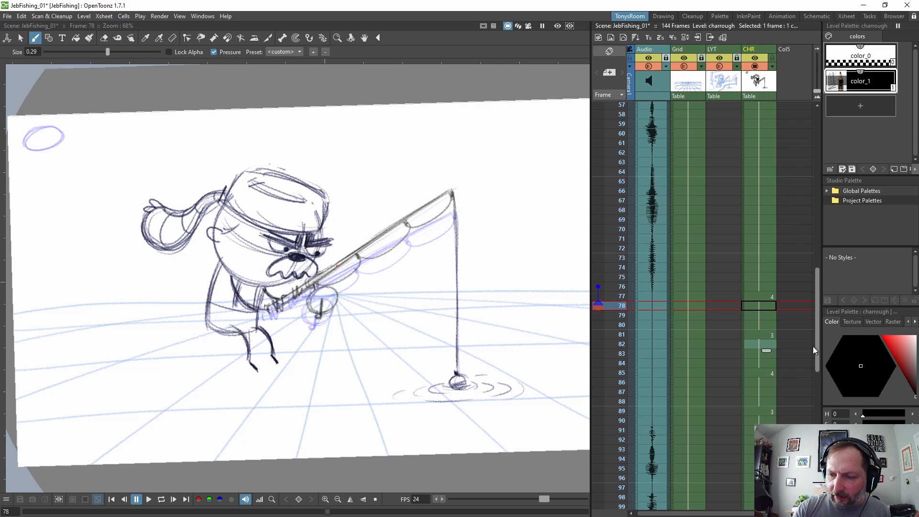
left_click(761, 203)
key("Delete")
key("Delete")
key("Delete")
key("Delete")
key("Delete")
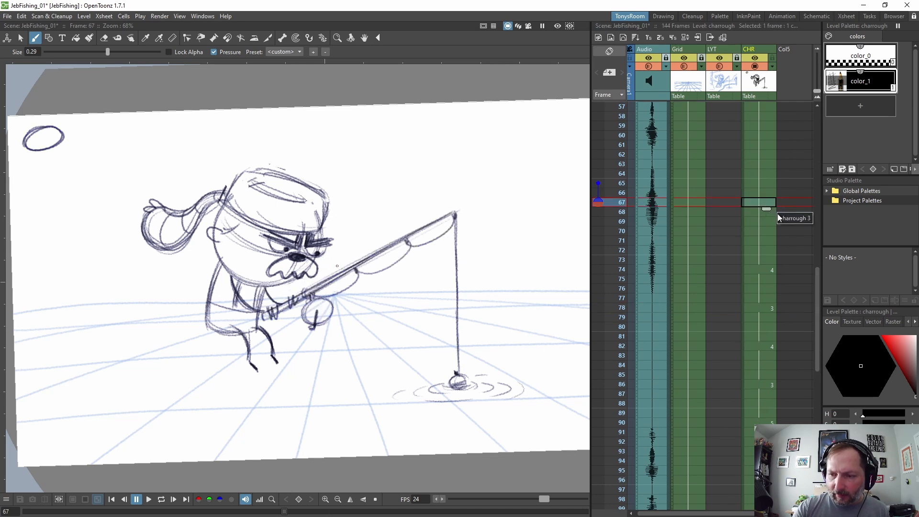
Extend the final drawing 3 hold so drawing 5 starts at frame 93, and save the scene
left_click(765, 373)
key("Insert")
key("Insert")
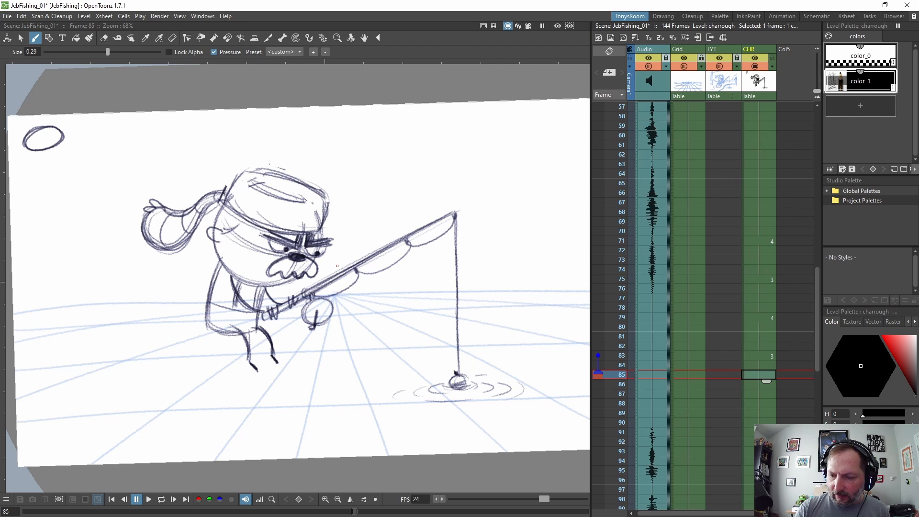
left_click_drag(766, 451, 765, 459)
key("ctrl+s")
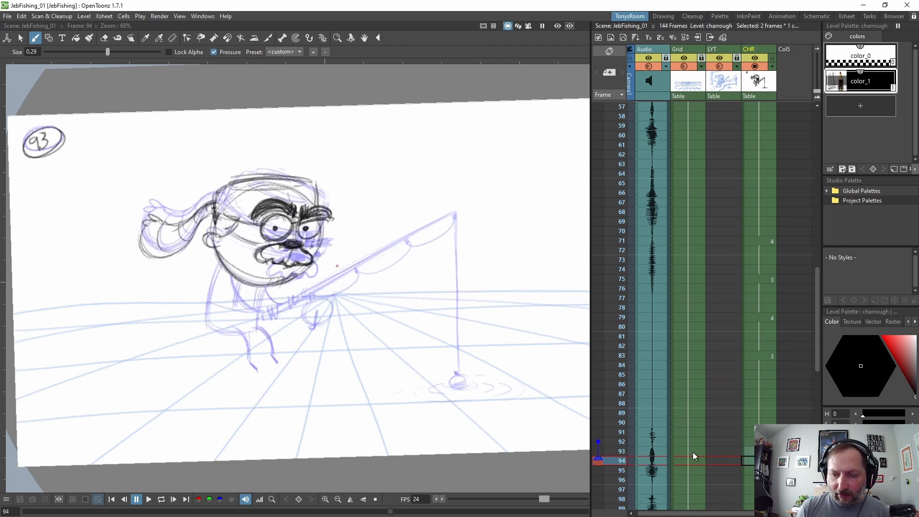
left_click(666, 450)
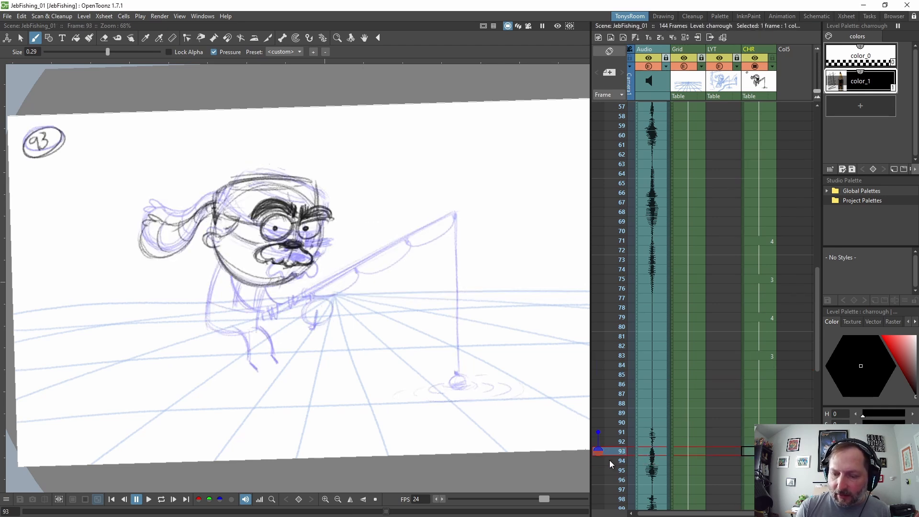
left_click(636, 38)
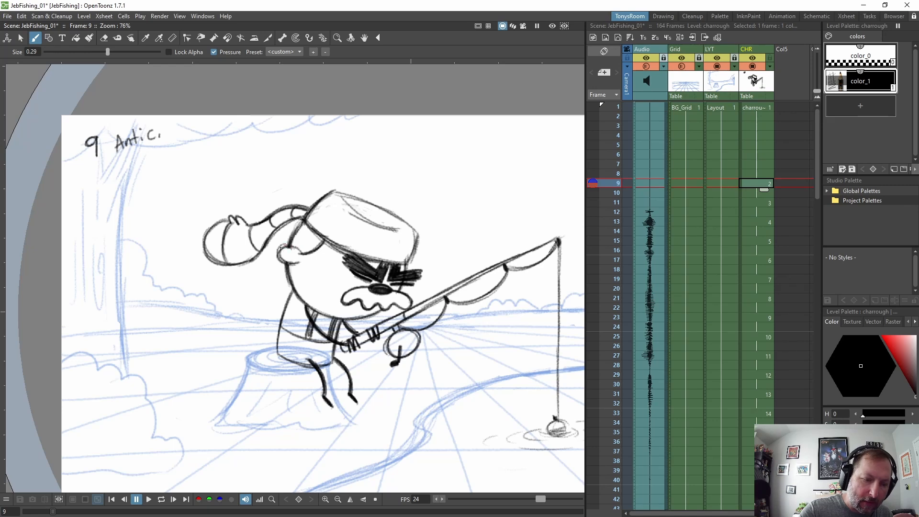
Inspect the anticipation drawing at frame 9 and compare it with Jeb's opening pose at frame 1
scroll(334, 245, "down", 2)
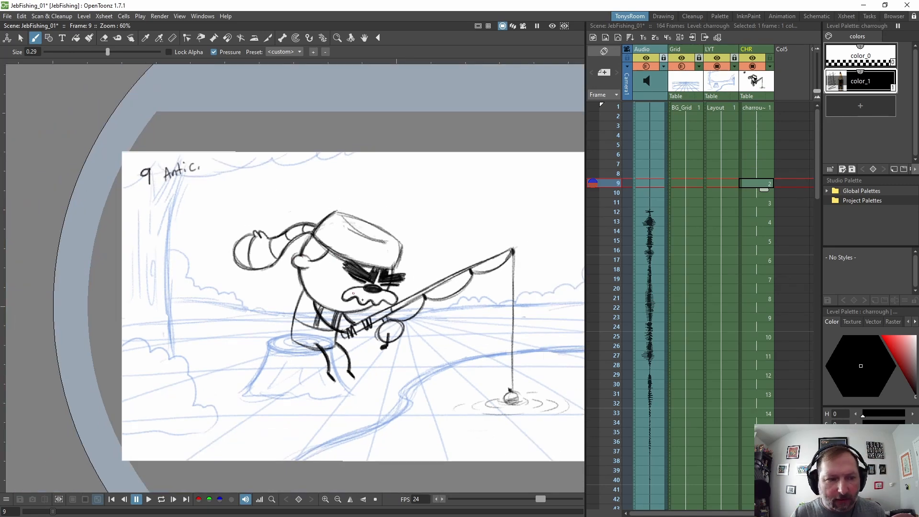
left_click_drag(442, 334, 441, 336)
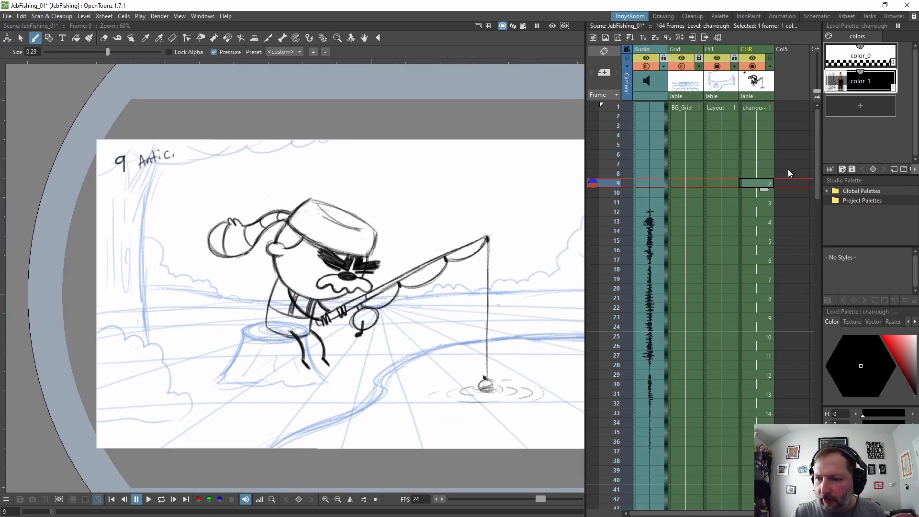
left_click(763, 203)
left_click_drag(762, 175, 762, 182)
left_click(759, 108)
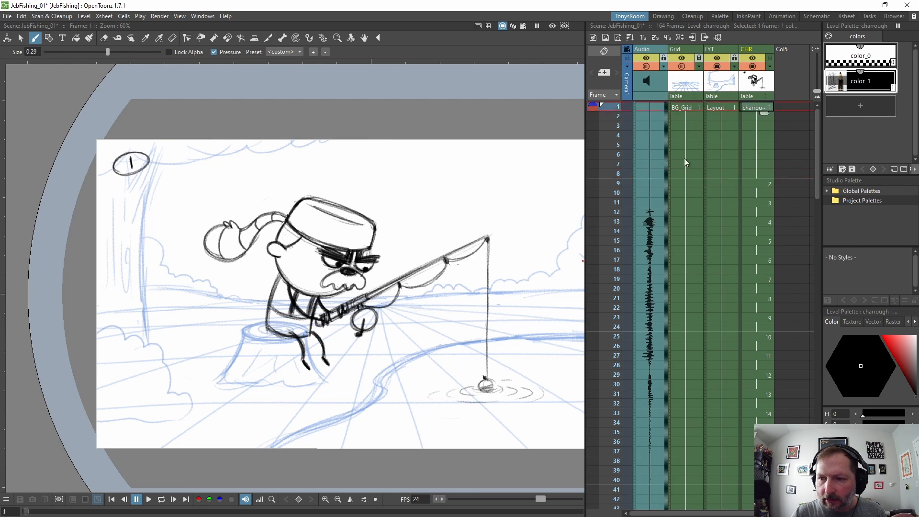
scroll(364, 321, "up", 4)
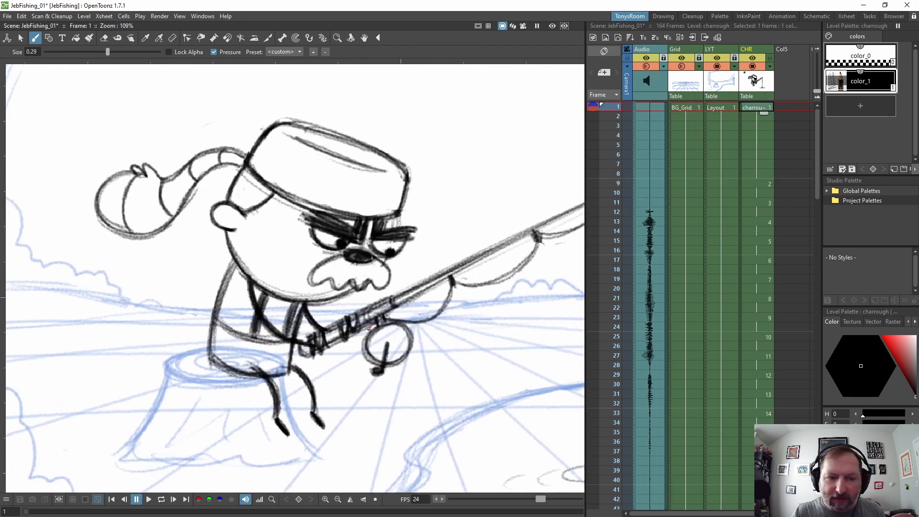
Play the inbetweened animation with the dialogue, and examine Jeb's wide-eyed pose at frame 112
key("l")
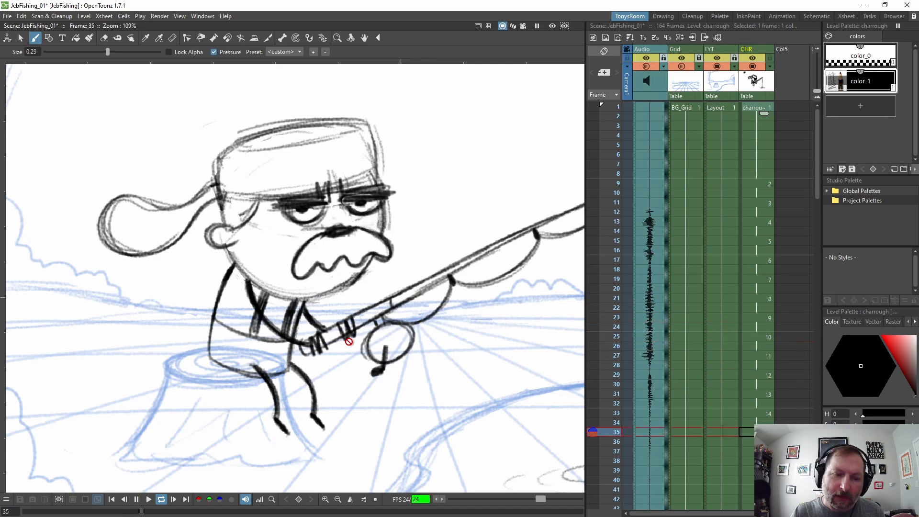
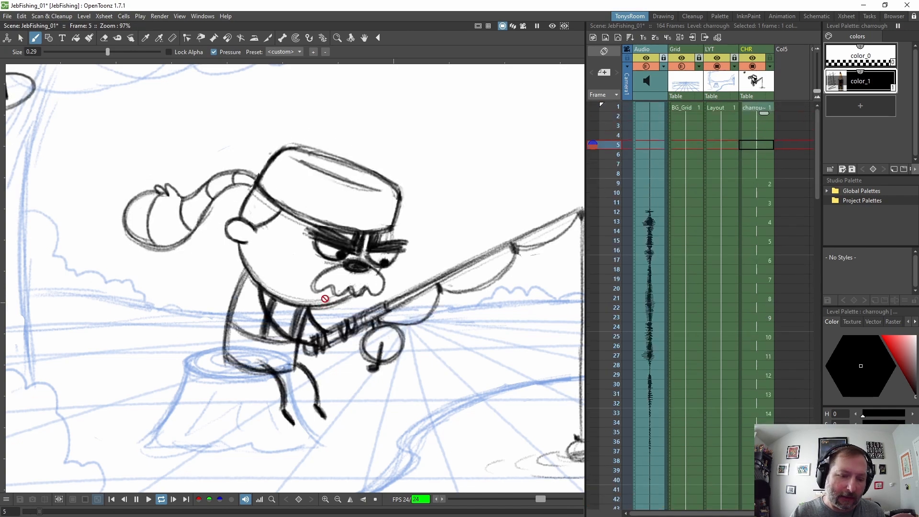
scroll(423, 312, "down", 2)
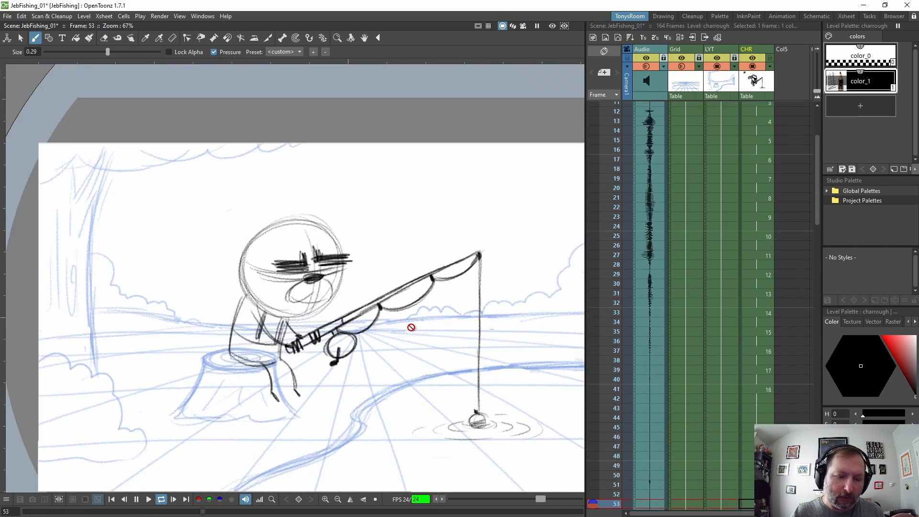
scroll(389, 343, "up", 1)
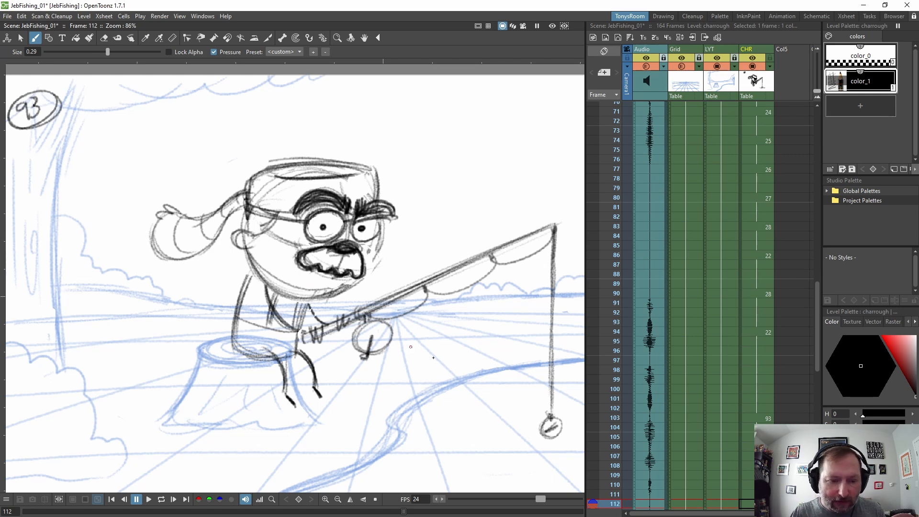
left_click_drag(466, 383, 398, 274)
scroll(385, 252, "down", 3)
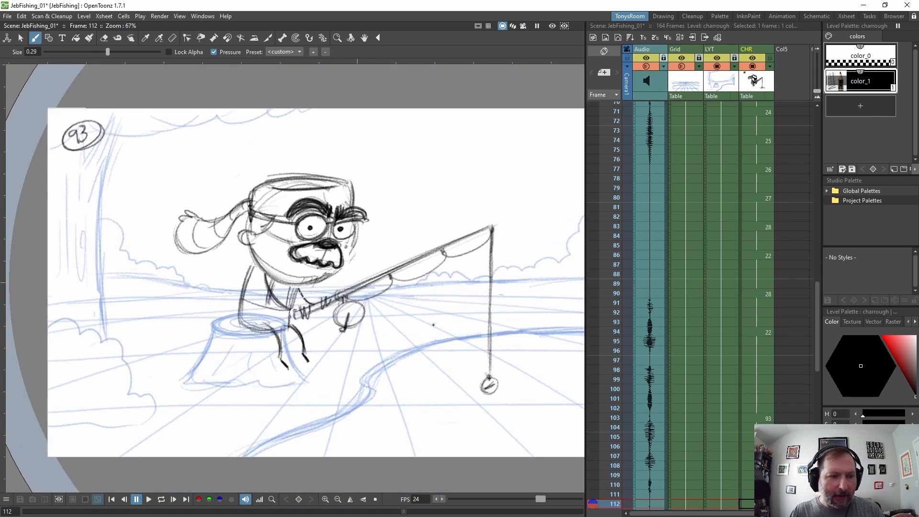
left_click_drag(428, 326, 386, 323)
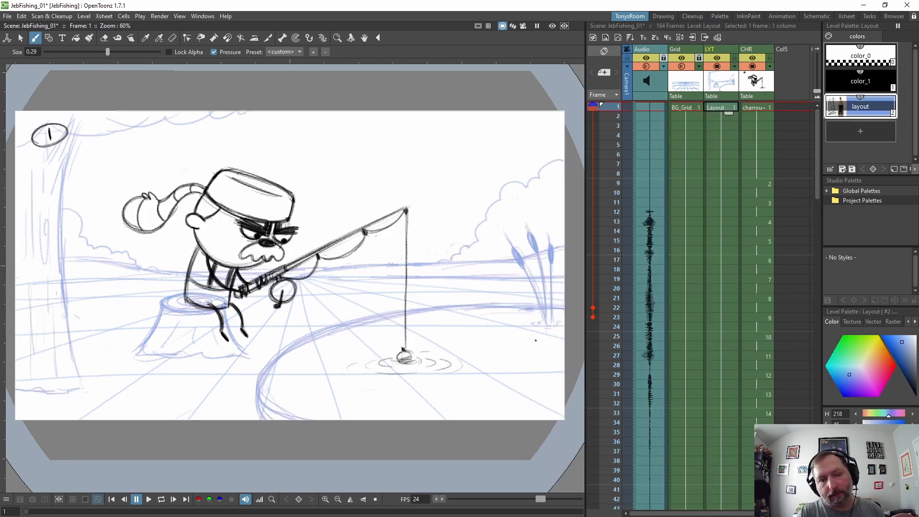
Unlock the Grid column and merge the Grid and LYT columns into one Toonz raster level named BG_Grid_merged
left_click(698, 57)
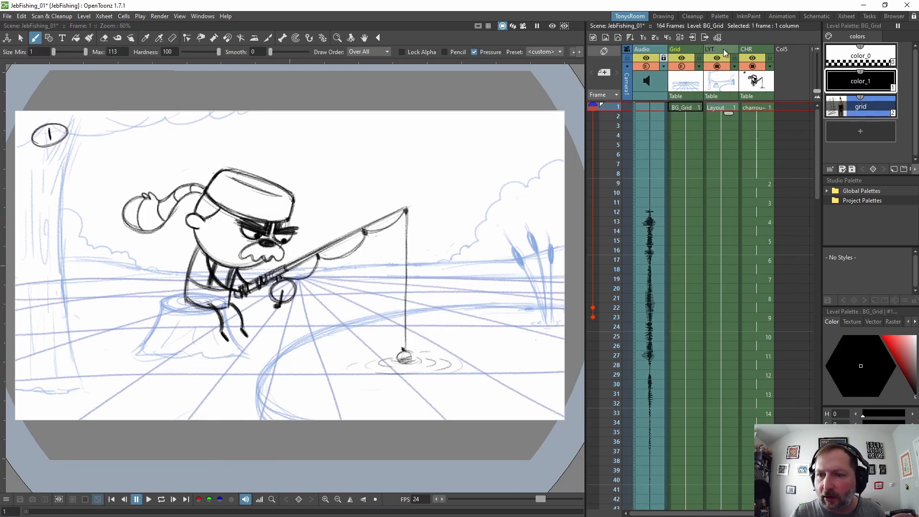
left_click(686, 50)
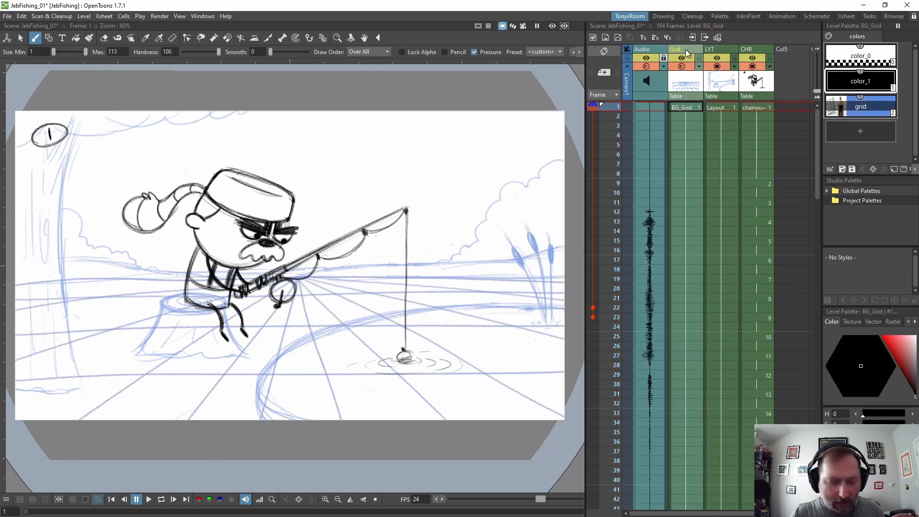
left_click(718, 50)
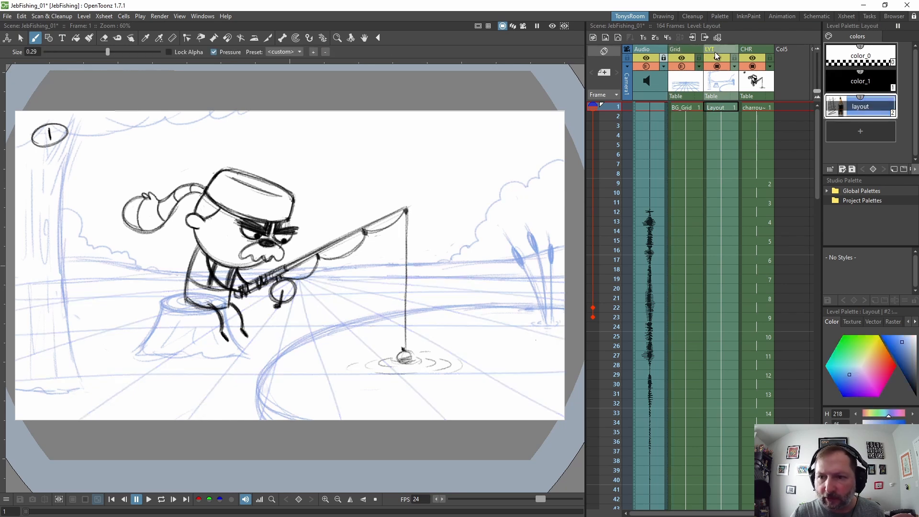
left_click(681, 48)
left_click(720, 48)
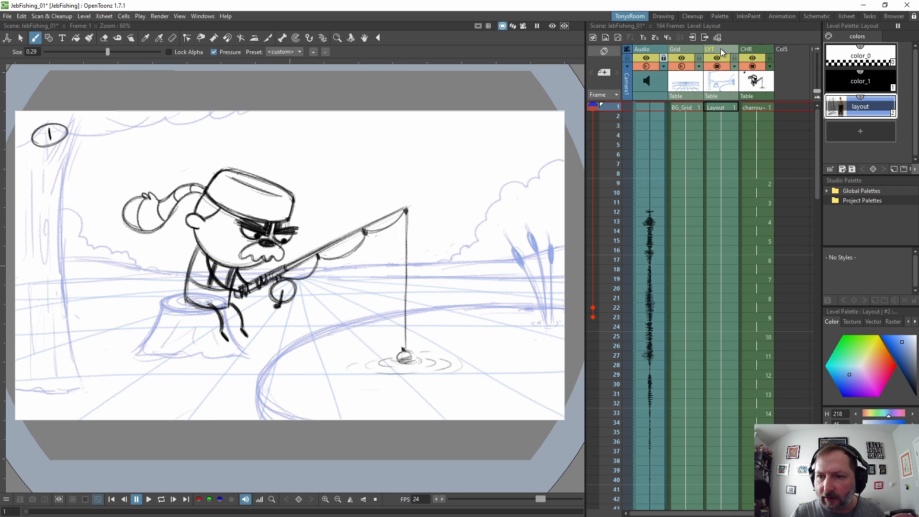
left_click(684, 48)
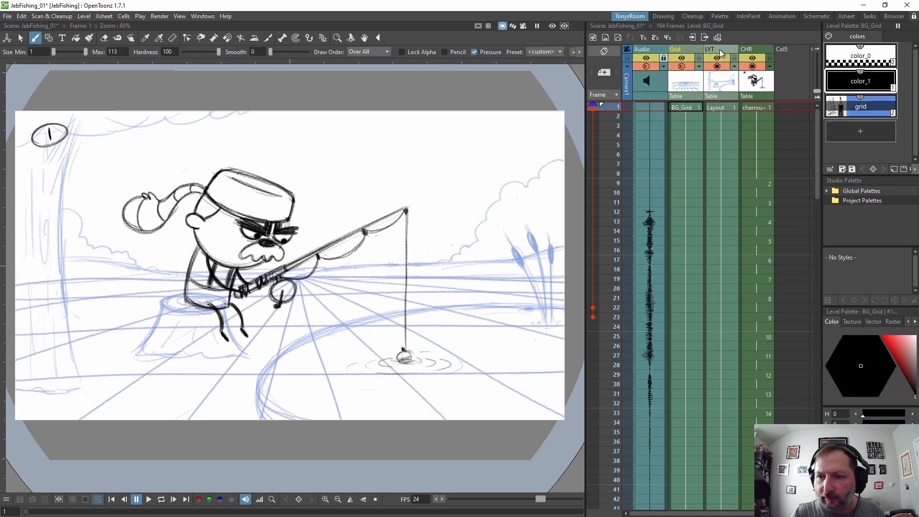
left_click(105, 16)
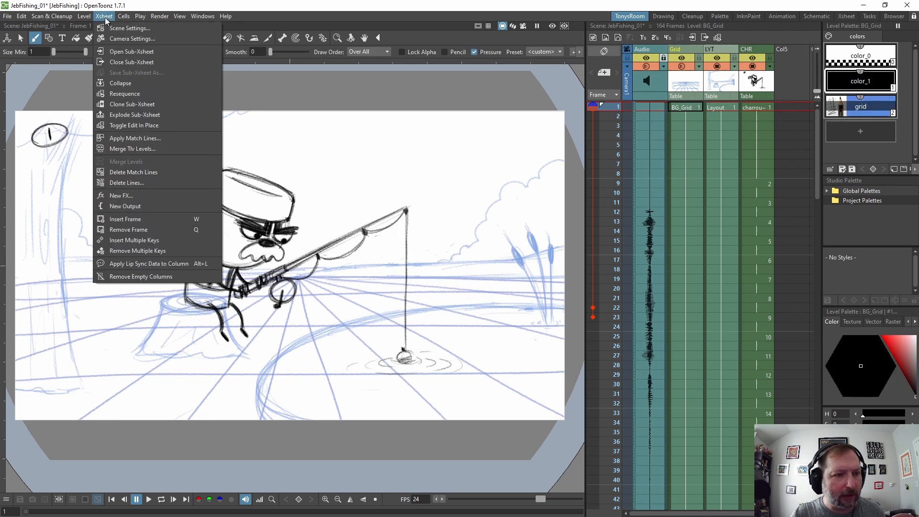
left_click(137, 150)
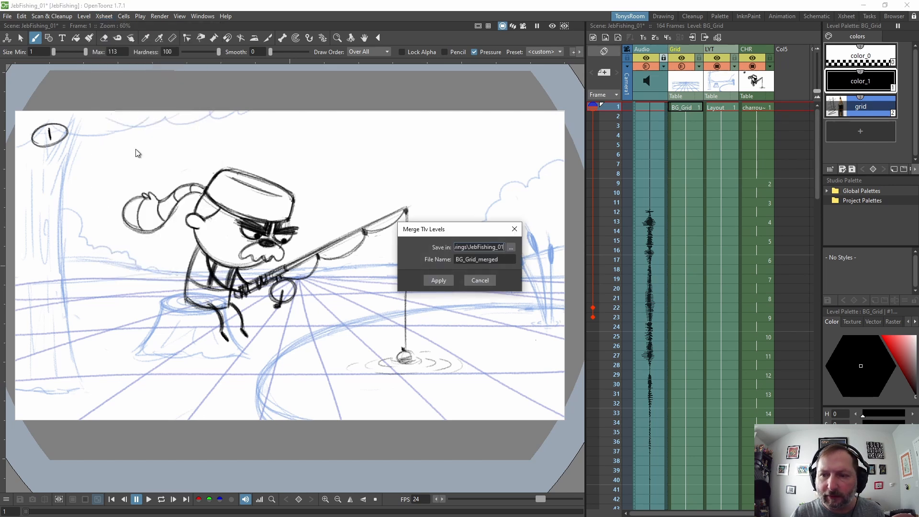
left_click(439, 281)
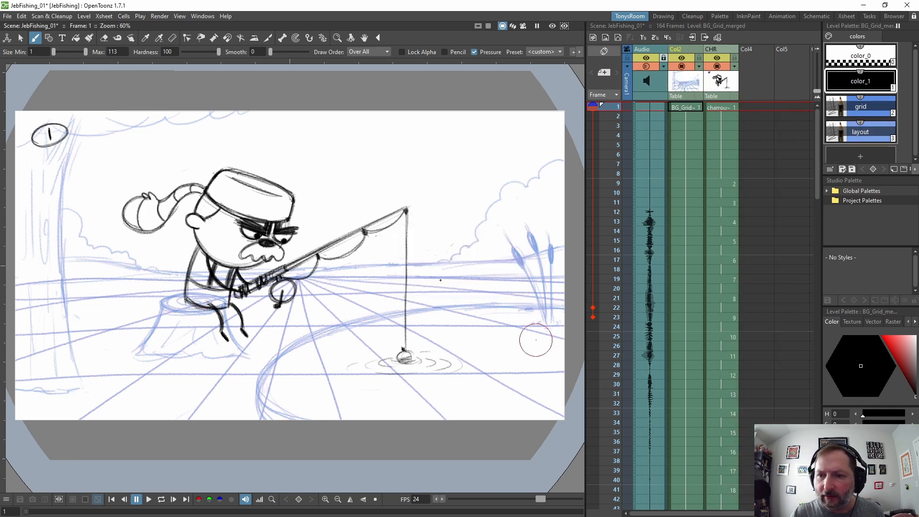
Make the merged background column semi-transparent in the viewer so the character drawings stand out
left_click(681, 66)
left_click(681, 66)
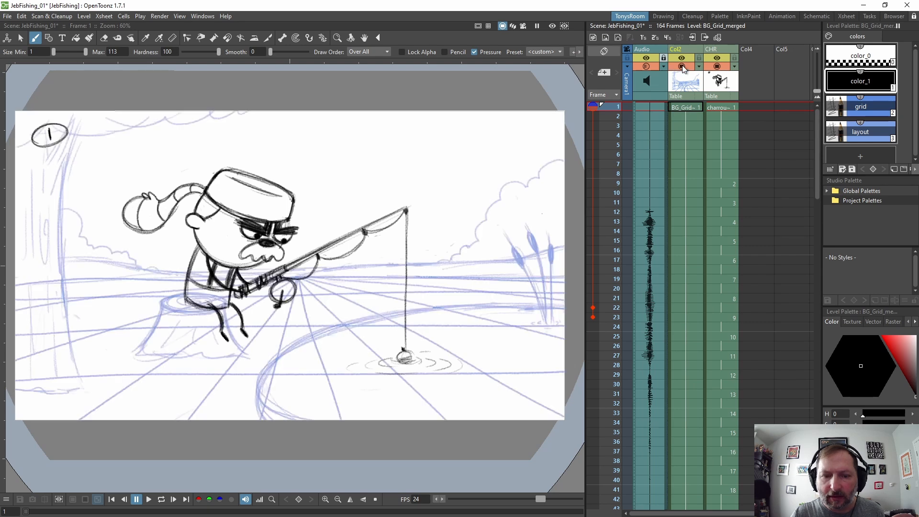
left_click(681, 66)
left_click(682, 66)
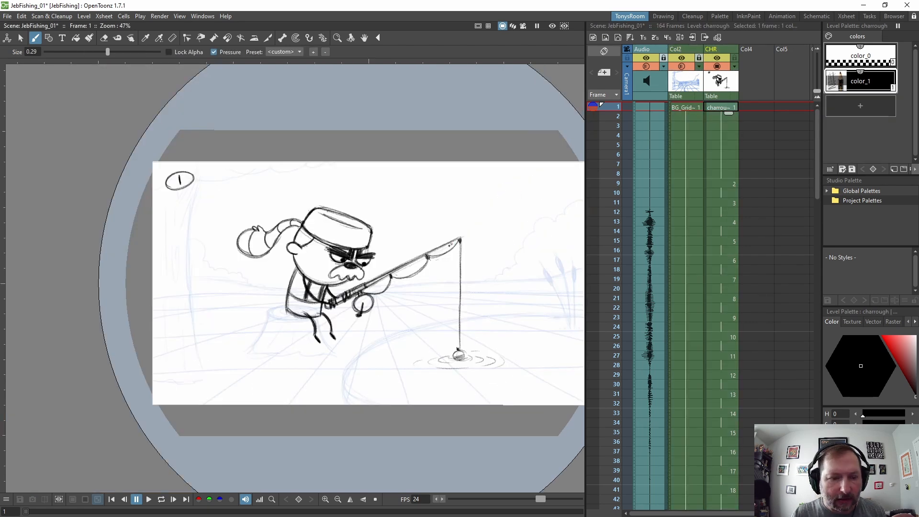
Play the animation over the faded background to review the character's motion
key("p")
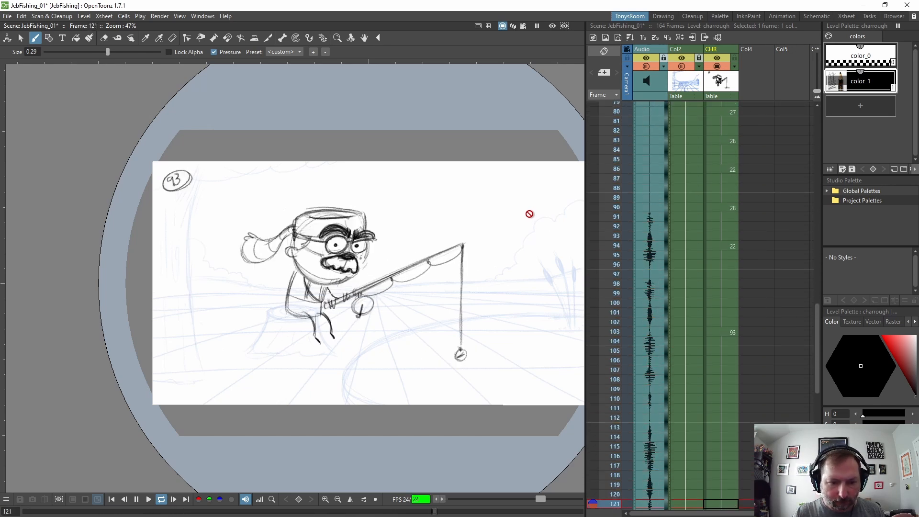
scroll(435, 266, "up", 2)
scroll(423, 271, "down", 2)
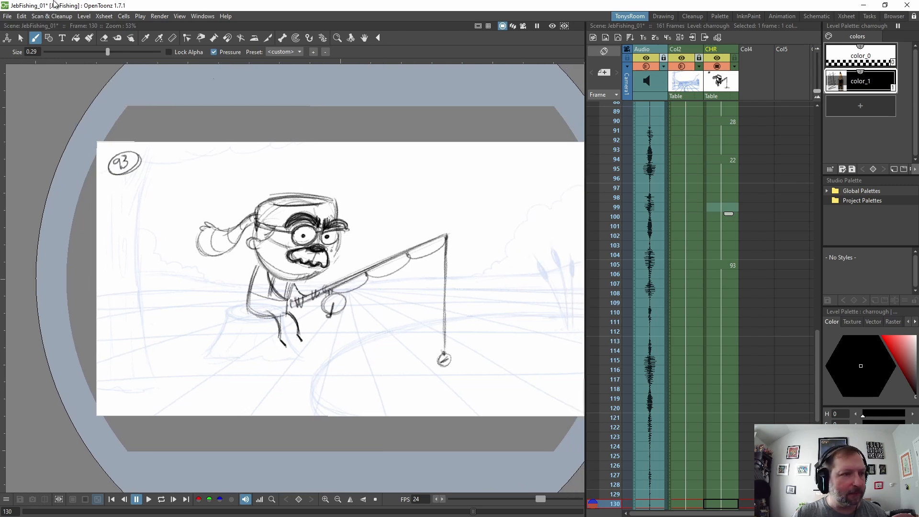
Raise the merged background column's opacity slightly, switch to the Selection tool, and save the scene with all its levels
left_click(698, 67)
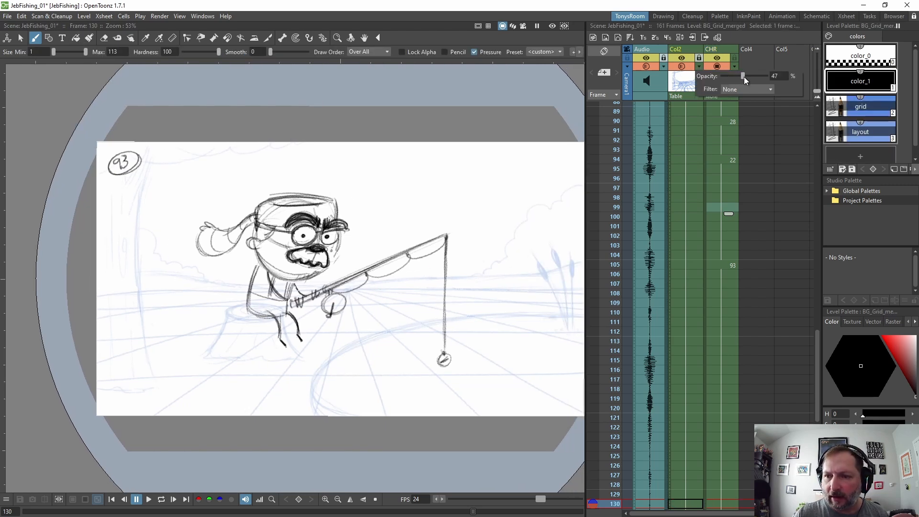
left_click(20, 37)
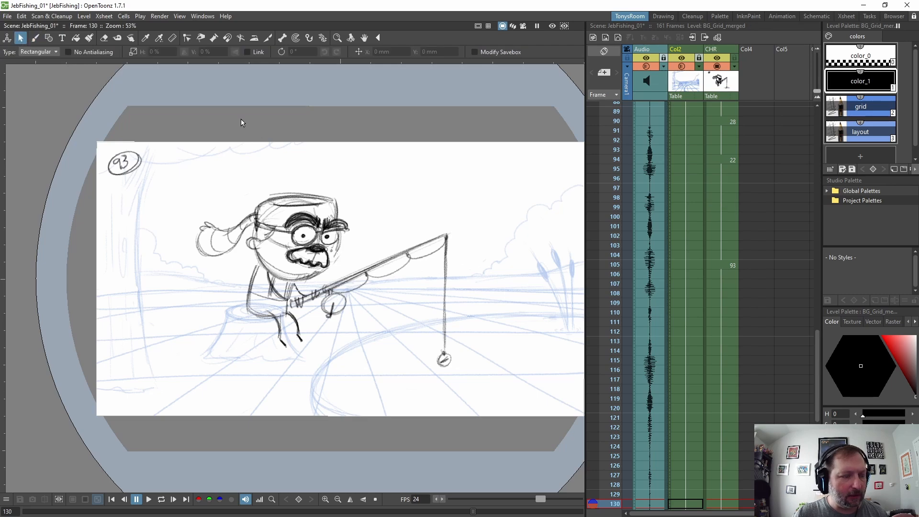
left_click(7, 15)
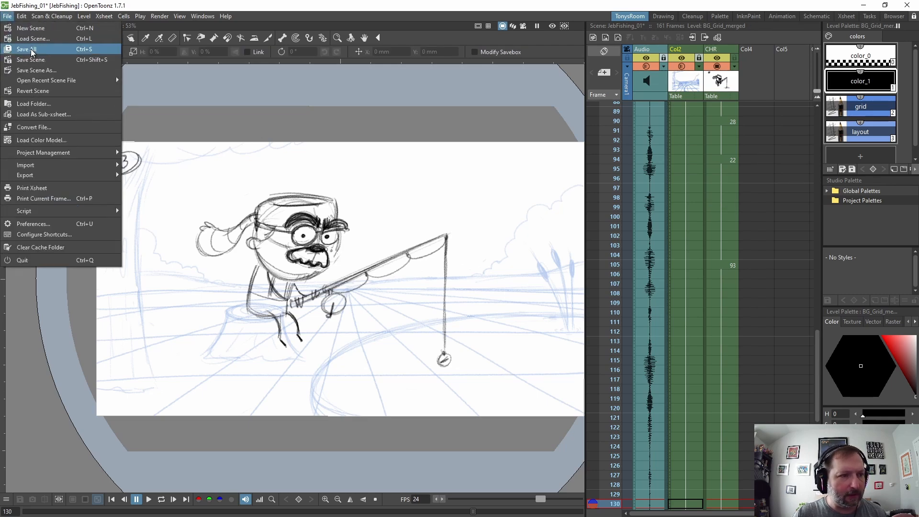
left_click(31, 50)
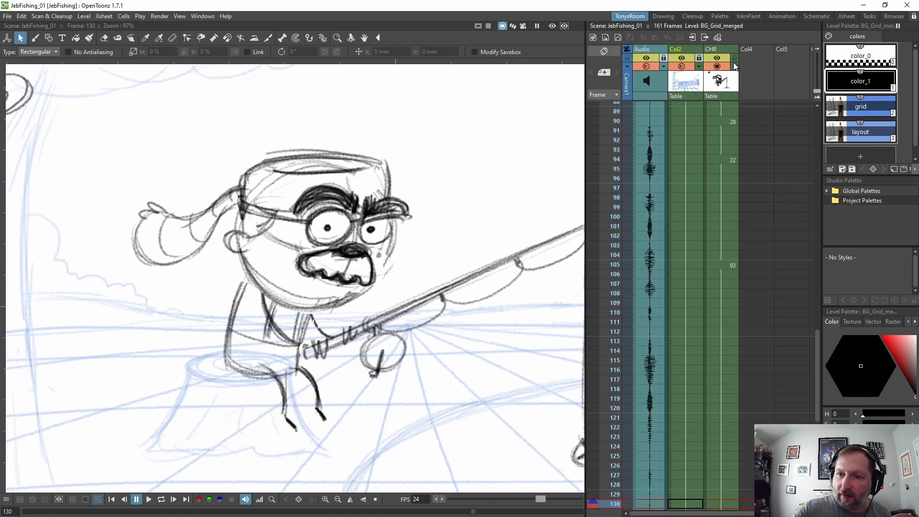
Make the CHR column semi-transparent in the viewer and lock it against editing
left_click(734, 66)
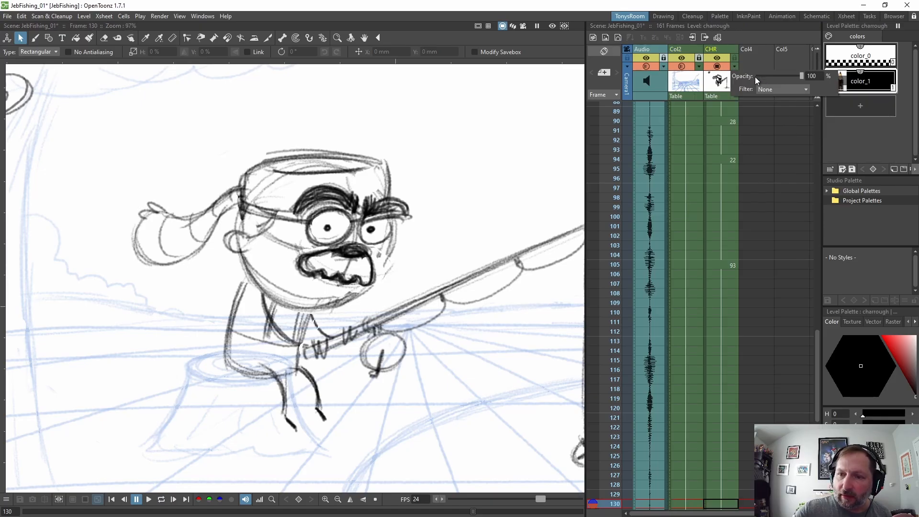
left_click_drag(789, 79, 776, 80)
left_click(735, 55)
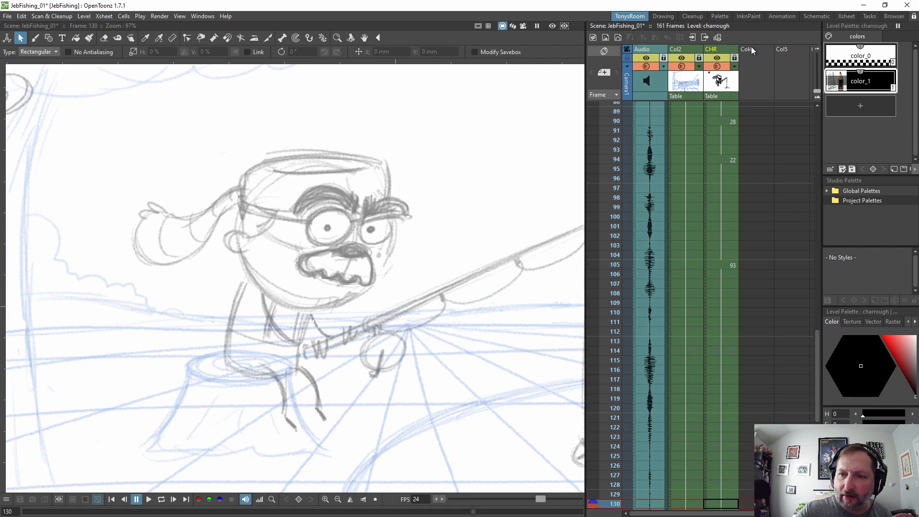
Create a Toonz raster level named Body in the empty Col4 column and rename that column Bdy
left_click(750, 49)
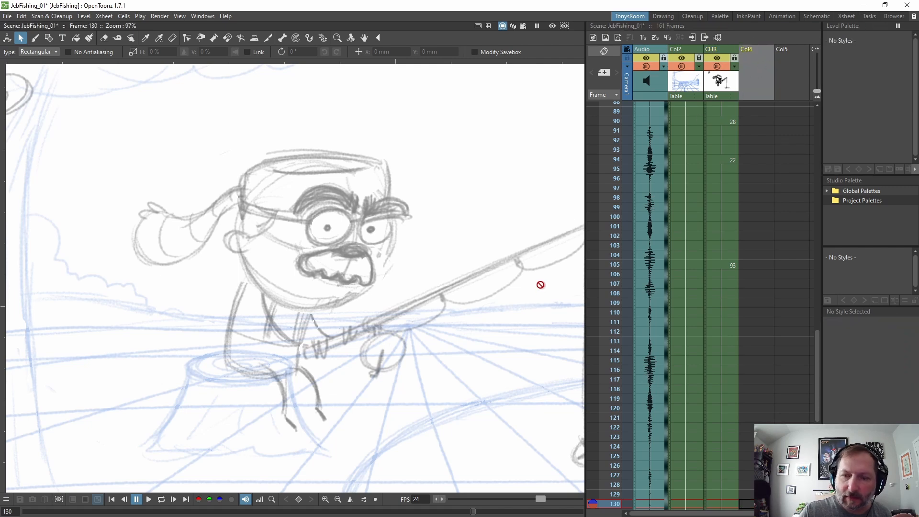
left_click(593, 38)
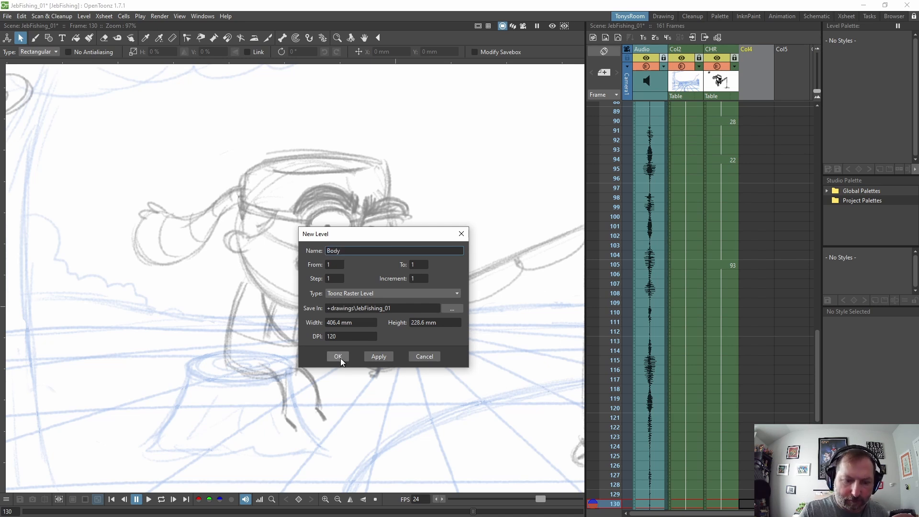
left_click(336, 357)
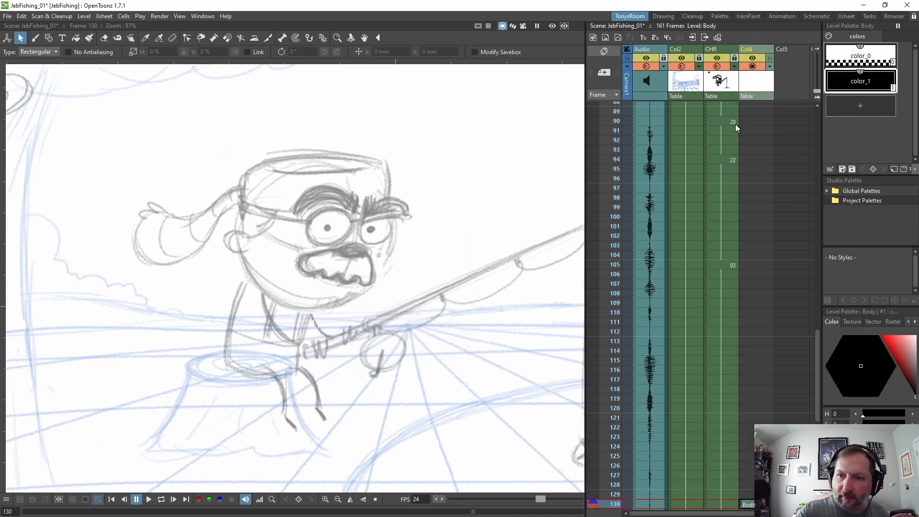
double_click(748, 49)
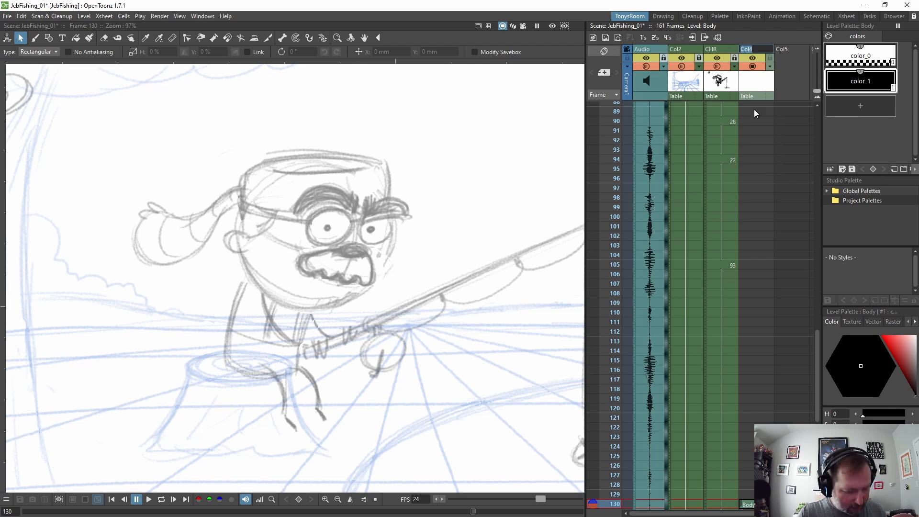
type("Bdy")
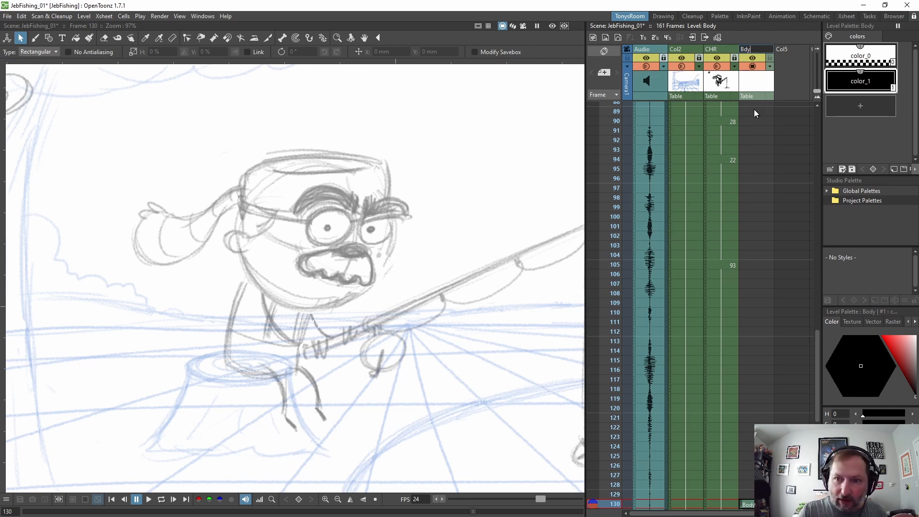
key("Return")
Move the Body drawing in the Bdy column up to frame 1 and save the scene
left_click_drag(746, 465, 794, 176)
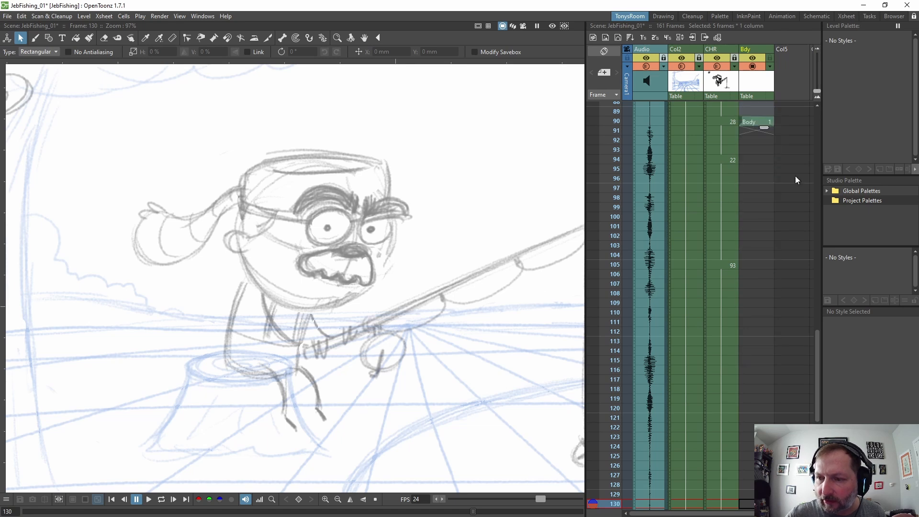
left_click_drag(813, 356, 817, 273)
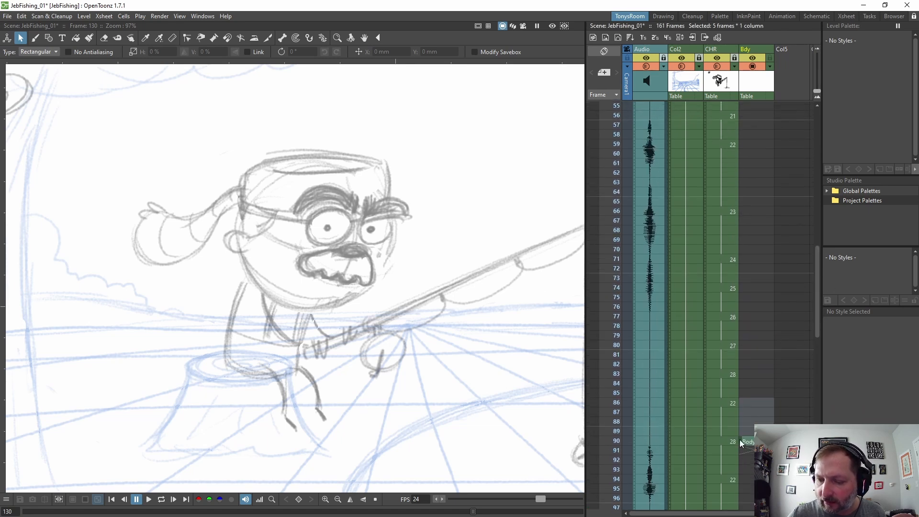
left_click_drag(748, 402, 765, 110)
left_click(764, 112)
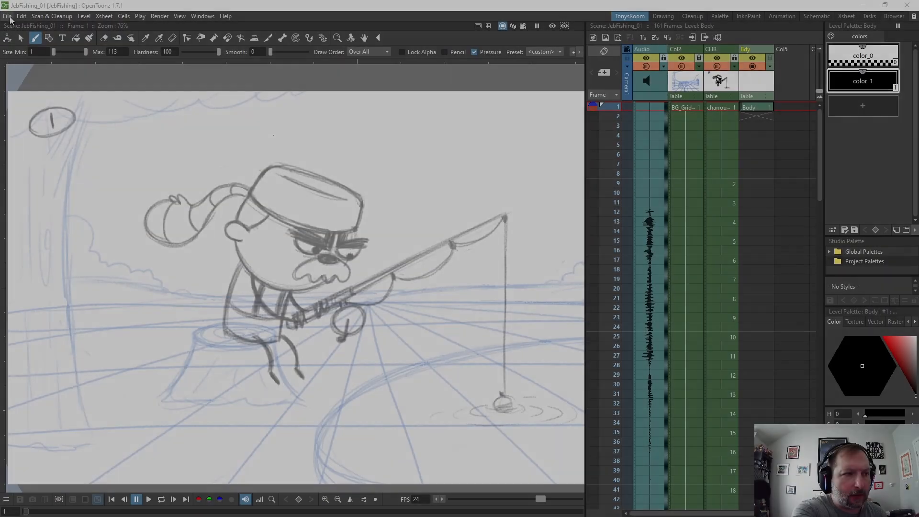
left_click(7, 16)
left_click(26, 56)
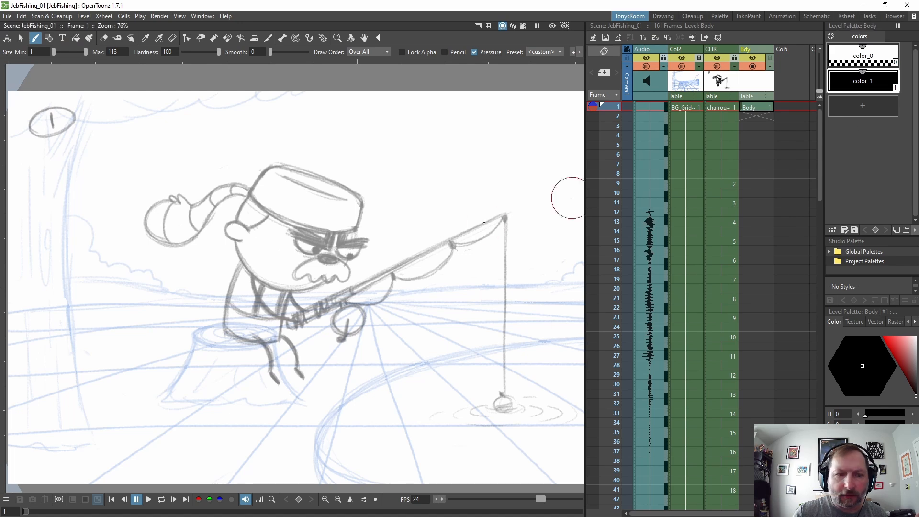
Load the scene TreeChopping.tnz from the TreeChop project's scenes folder, changing the current project to TreeChop
left_click(11, 17)
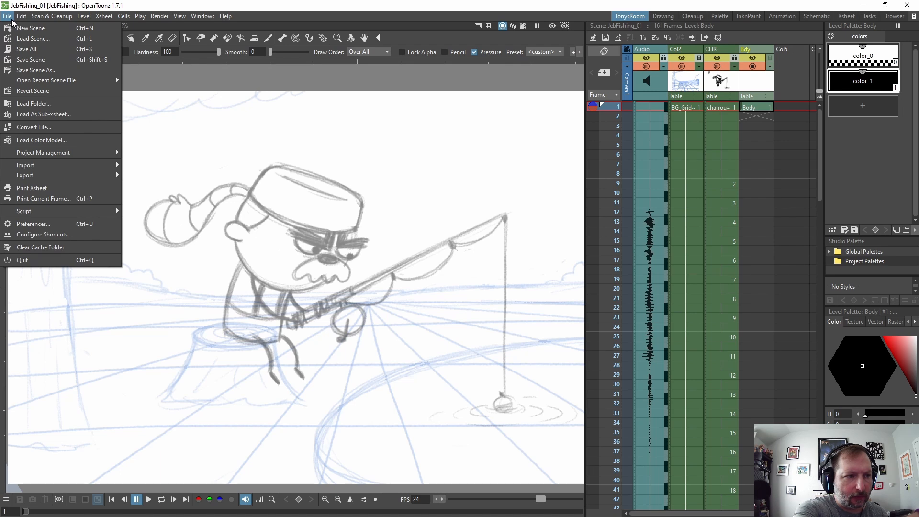
left_click(34, 40)
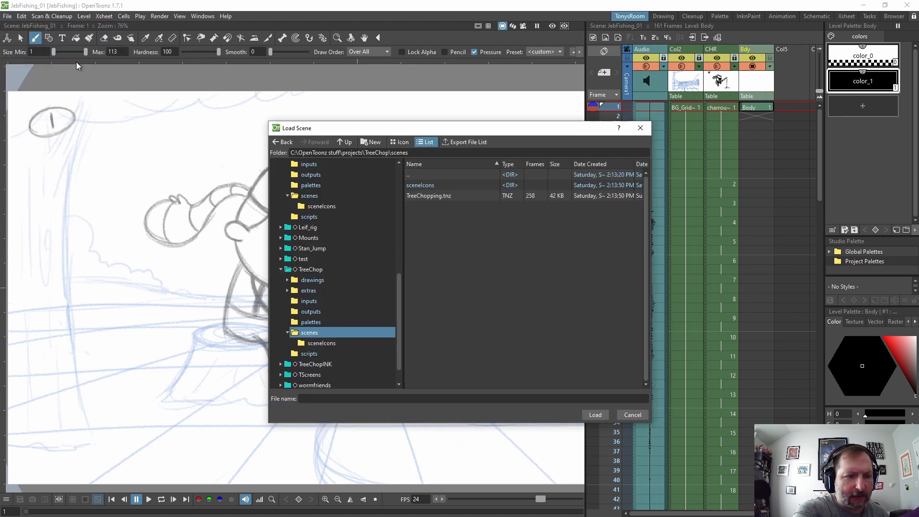
scroll(321, 274, "up", 2)
left_click(321, 269)
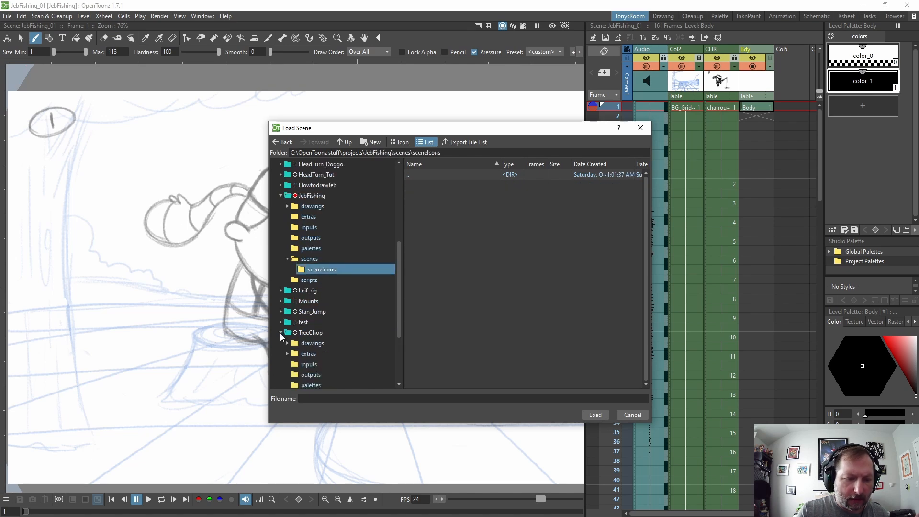
scroll(328, 361, "down", 2)
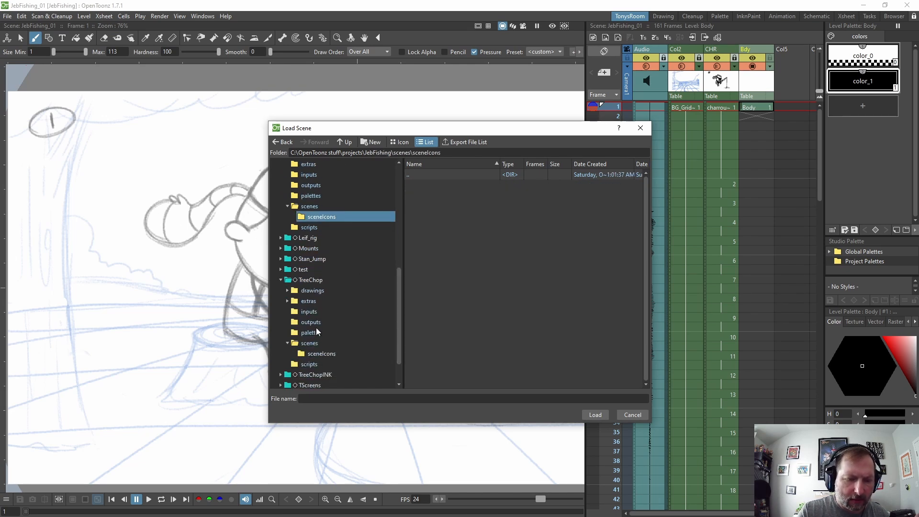
double_click(315, 343)
left_click(436, 195)
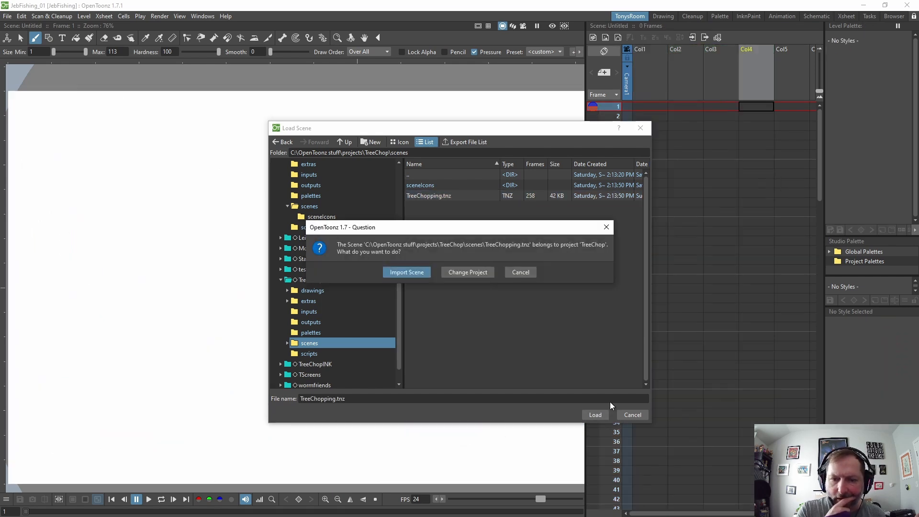
left_click(468, 272)
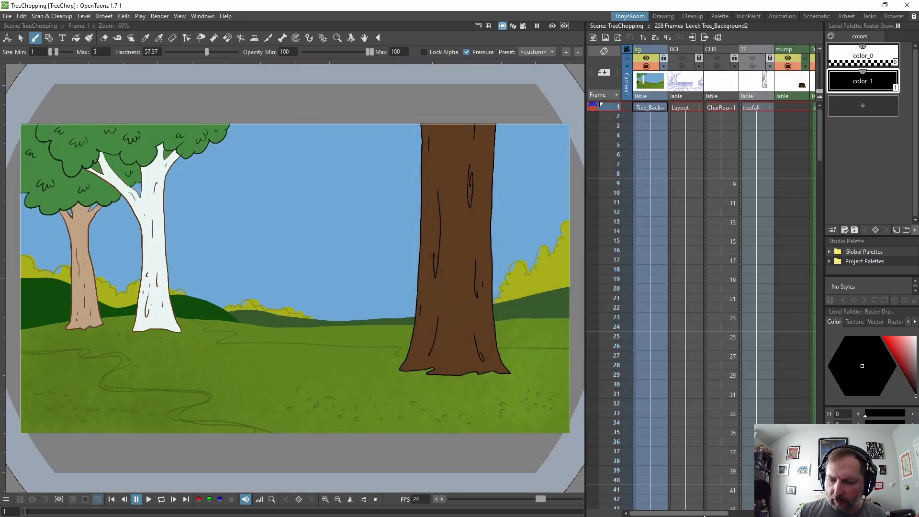
Select drawing 16 of the CharInk column at frame 41 to bring up the inked character's palette
left_click_drag(707, 513, 751, 513)
left_click(731, 50)
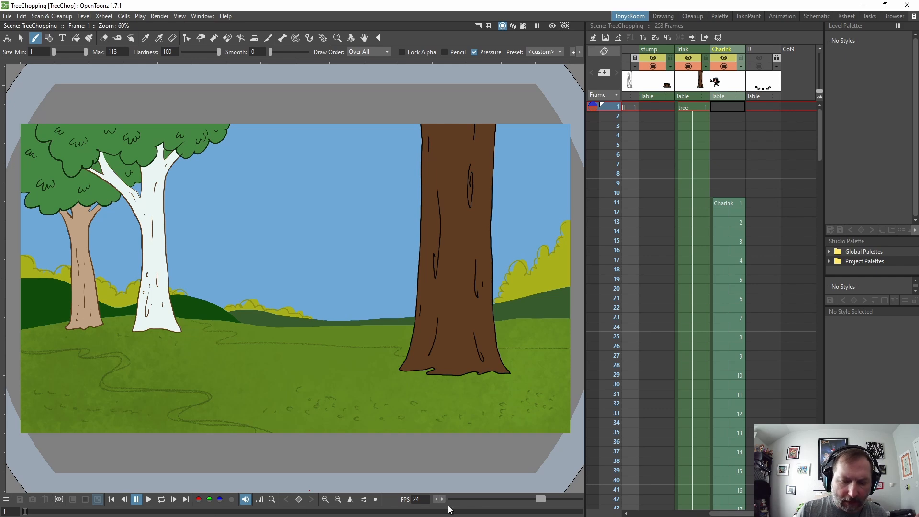
left_click_drag(26, 511, 151, 511)
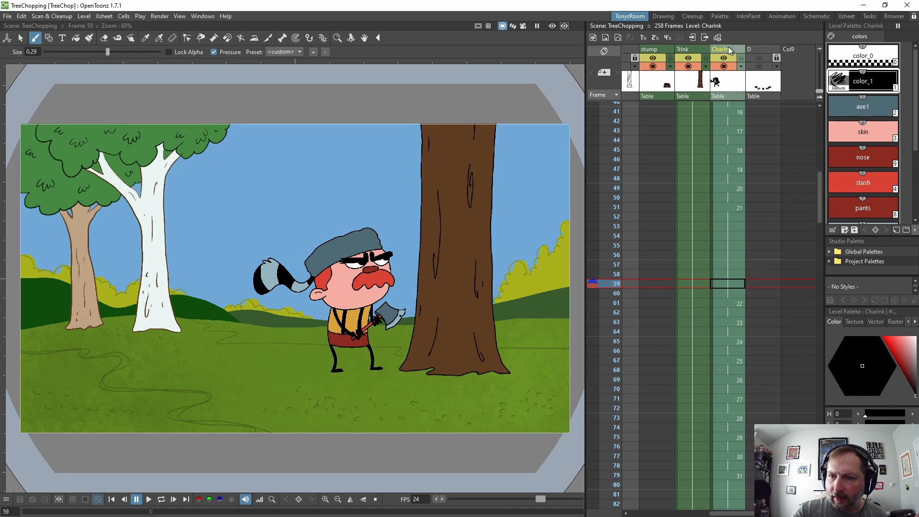
left_click(735, 111)
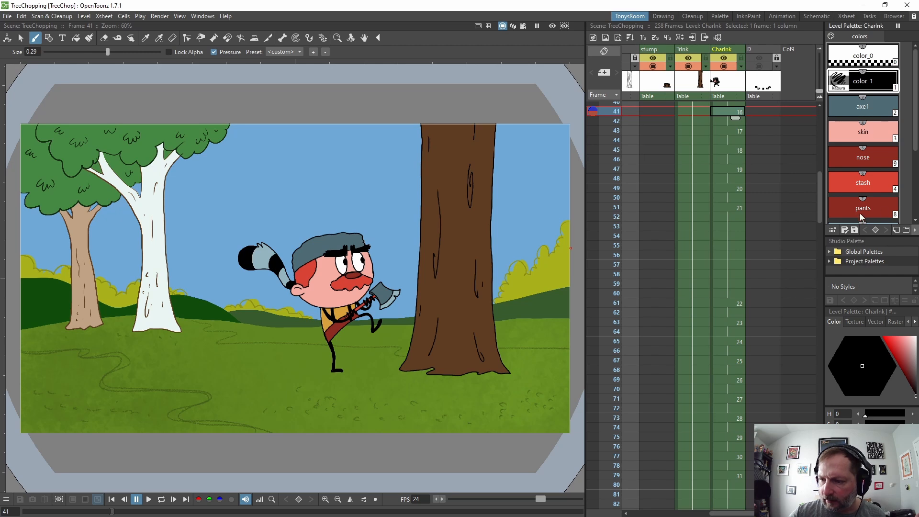
Copy the CharInk level palette into the studio's Global Palettes, then save the TreeChopping scene with its levels
left_click(830, 254)
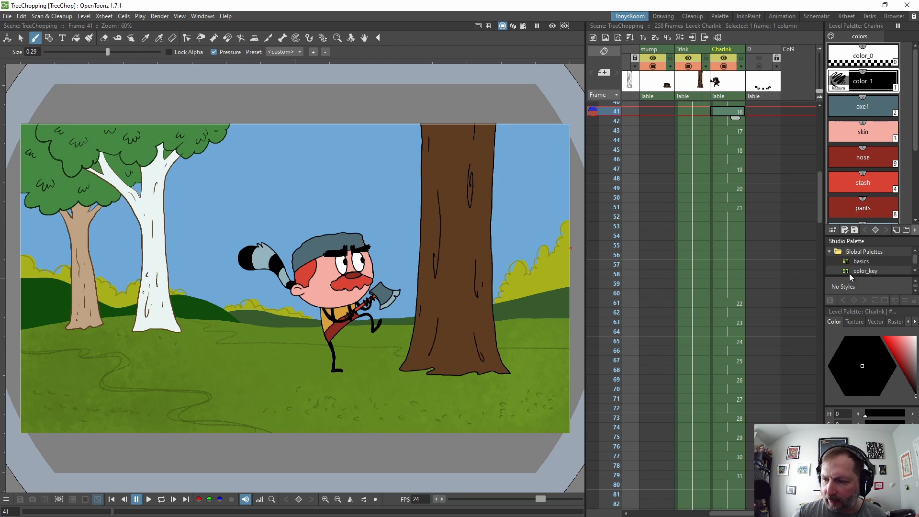
left_click_drag(851, 276, 872, 342)
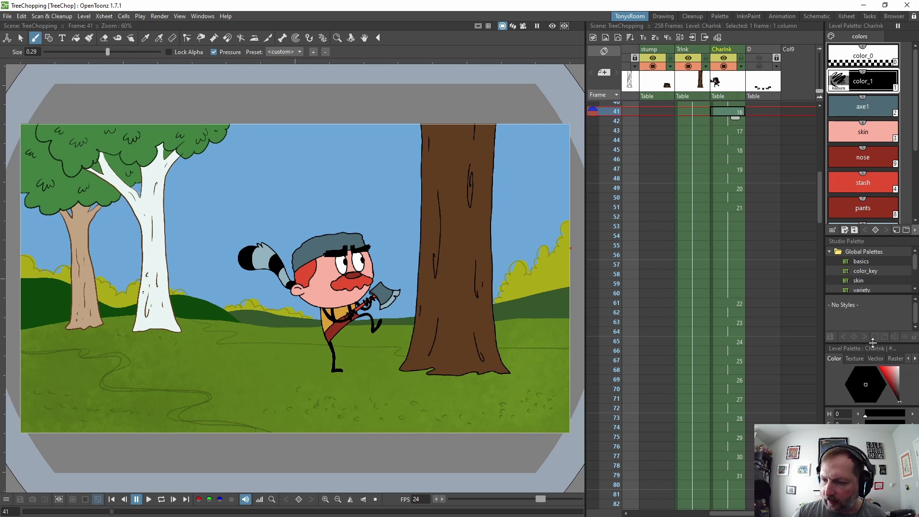
scroll(873, 275, "down", 1)
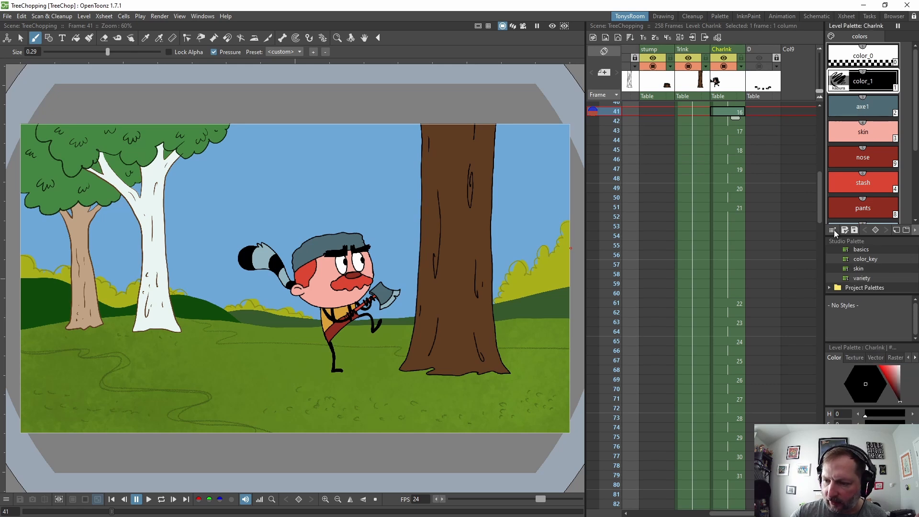
left_click_drag(833, 231, 856, 264)
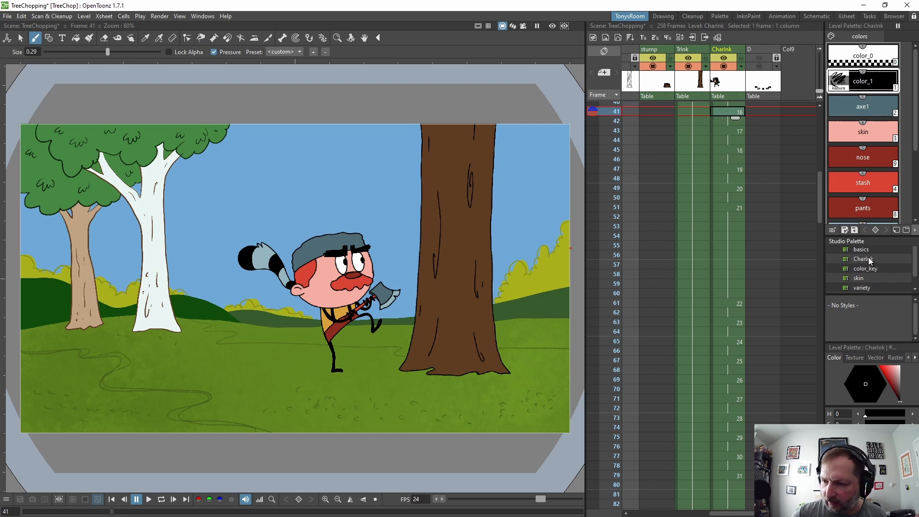
left_click(868, 263)
left_click(861, 261)
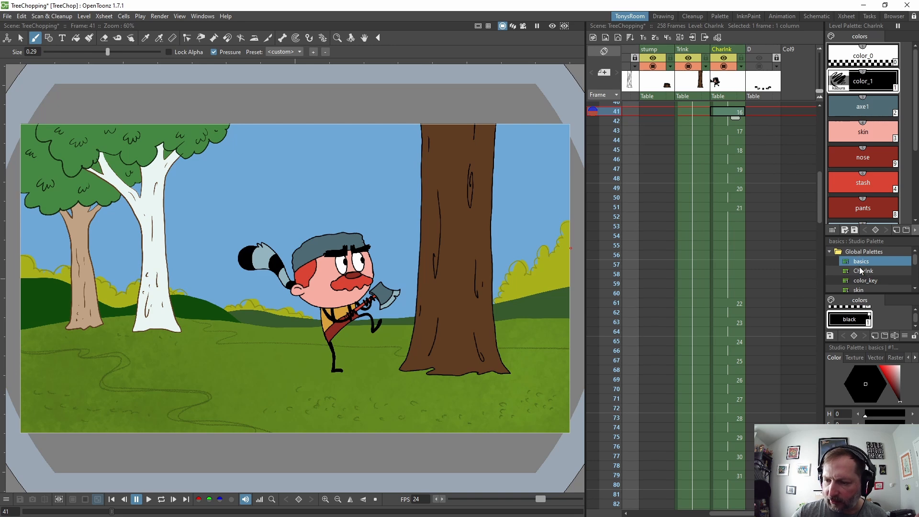
left_click(8, 16)
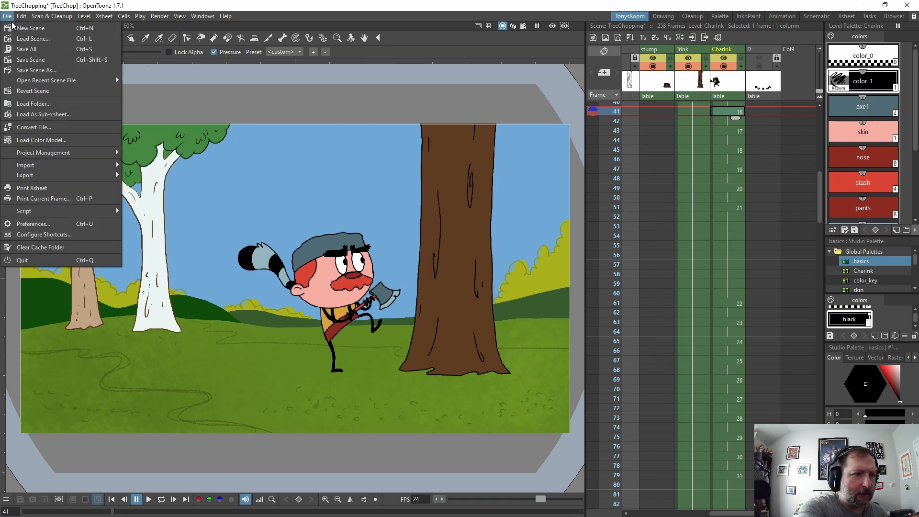
left_click(22, 47)
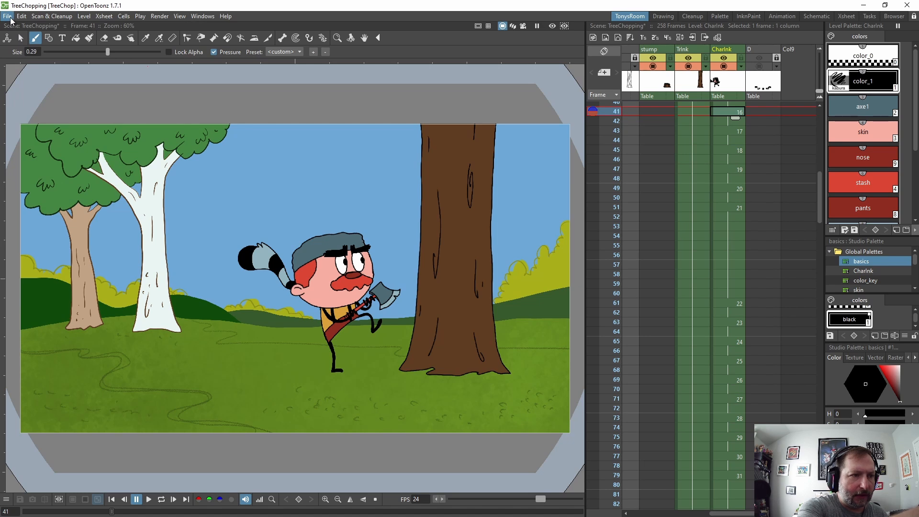
Load JebFishing_01.tnz from the JebFishing project's scenes folder, changing the current project back to JebFishing
left_click(9, 16)
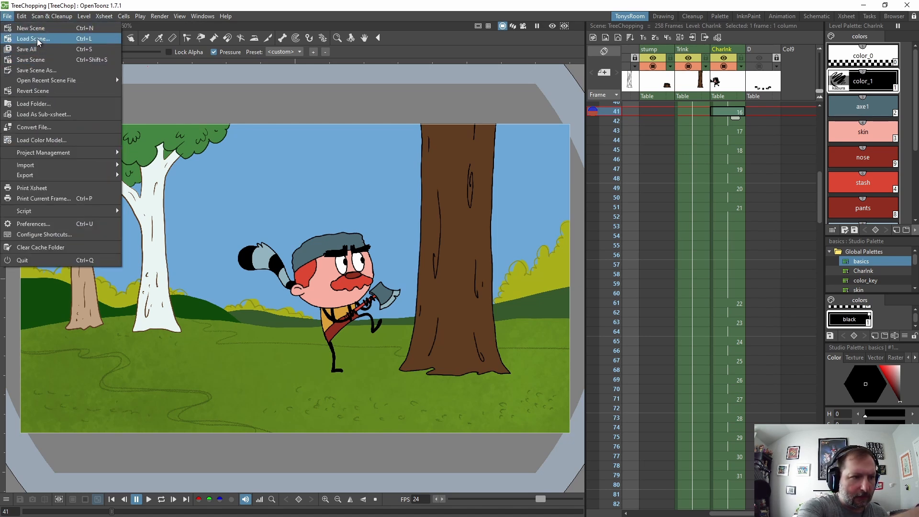
left_click(38, 40)
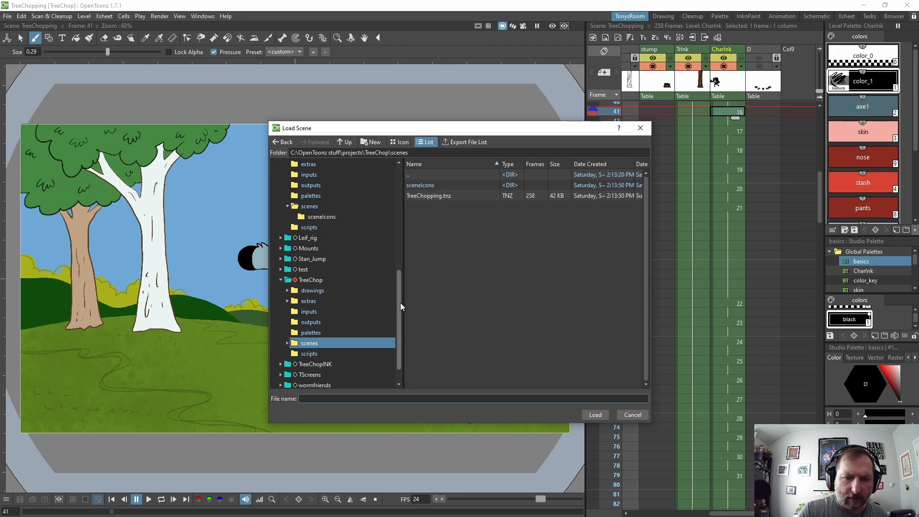
left_click_drag(400, 307, 401, 286)
left_click(317, 238)
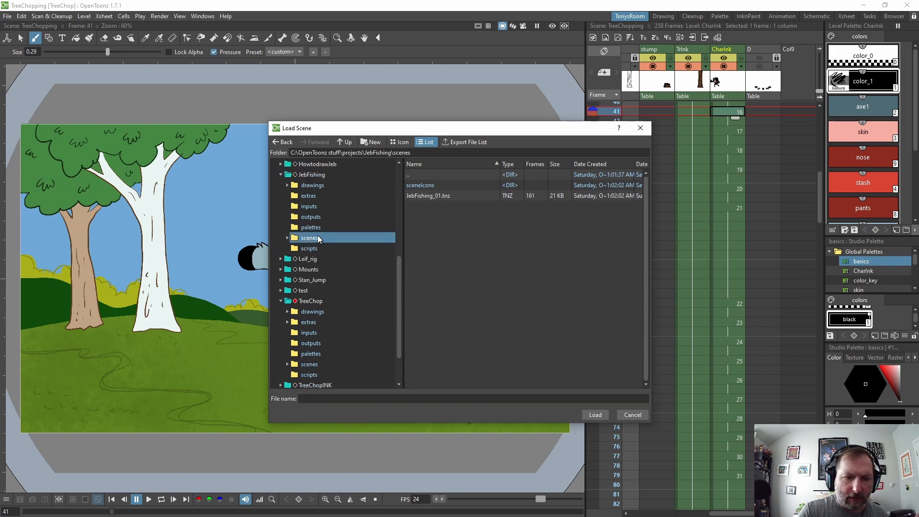
left_click(287, 238)
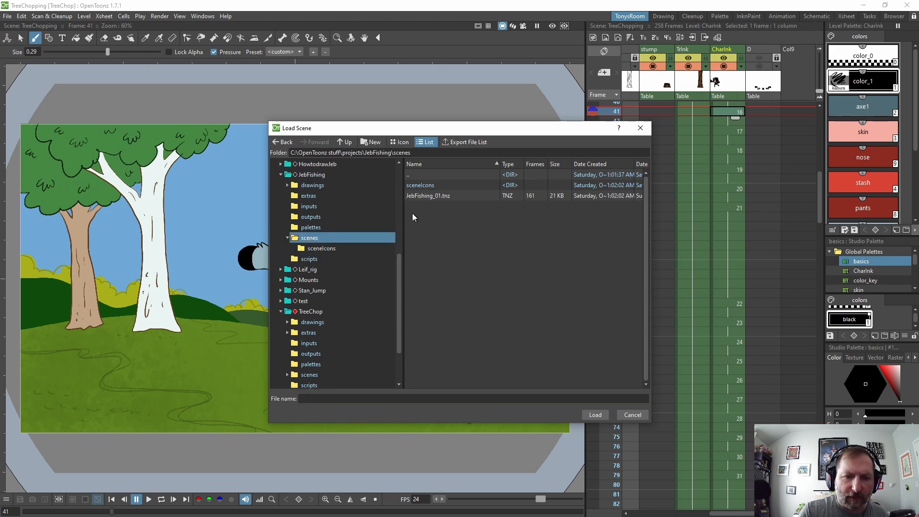
left_click(439, 196)
left_click(595, 414)
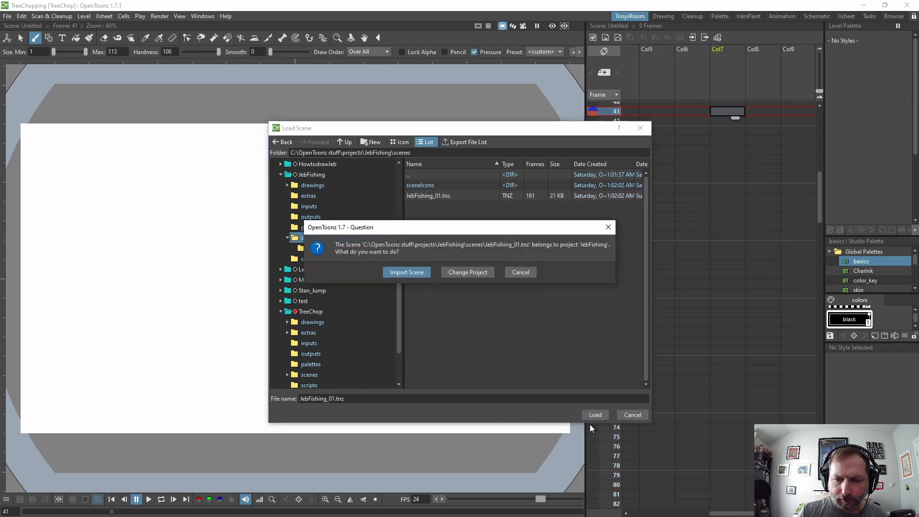
left_click(463, 273)
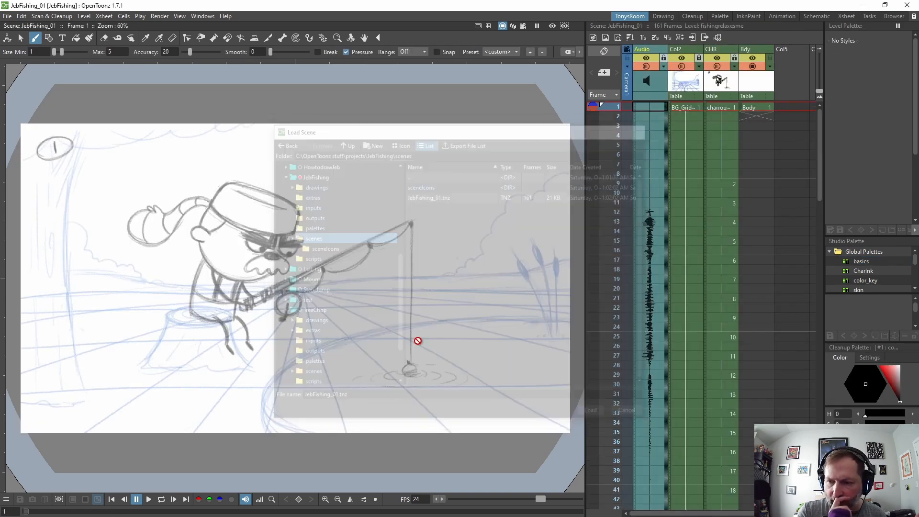
Add the CharInk studio palette to the Body level's palette and select its textured black color_1 style for inking
left_click(869, 272)
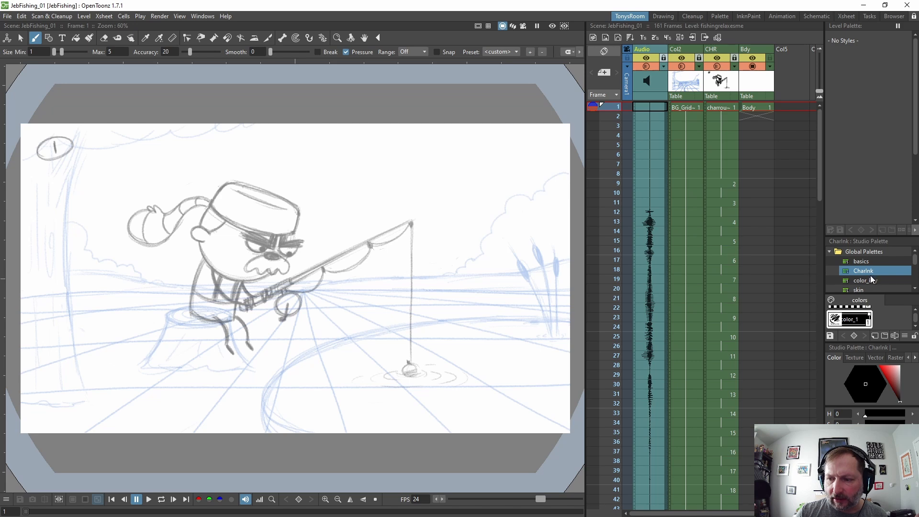
left_click(759, 108)
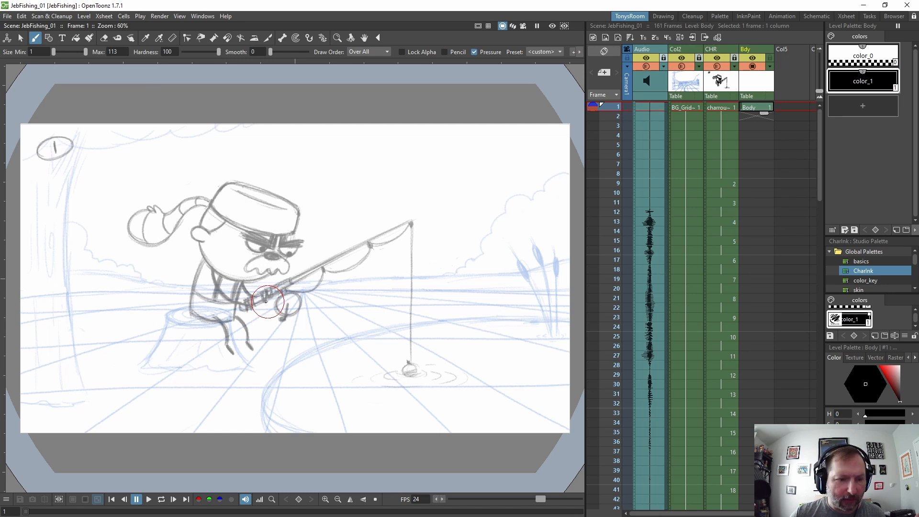
scroll(267, 302, "up", 4)
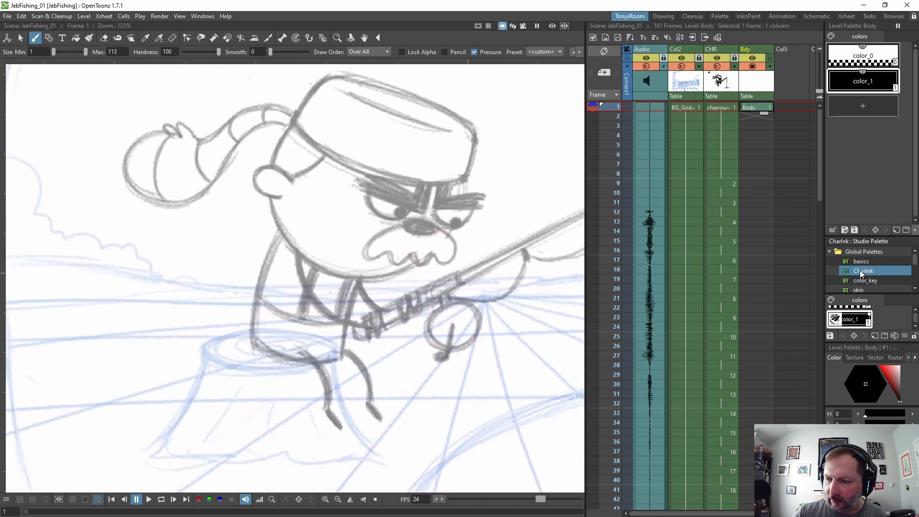
left_click_drag(859, 271, 868, 241)
left_click_drag(874, 161, 896, 119)
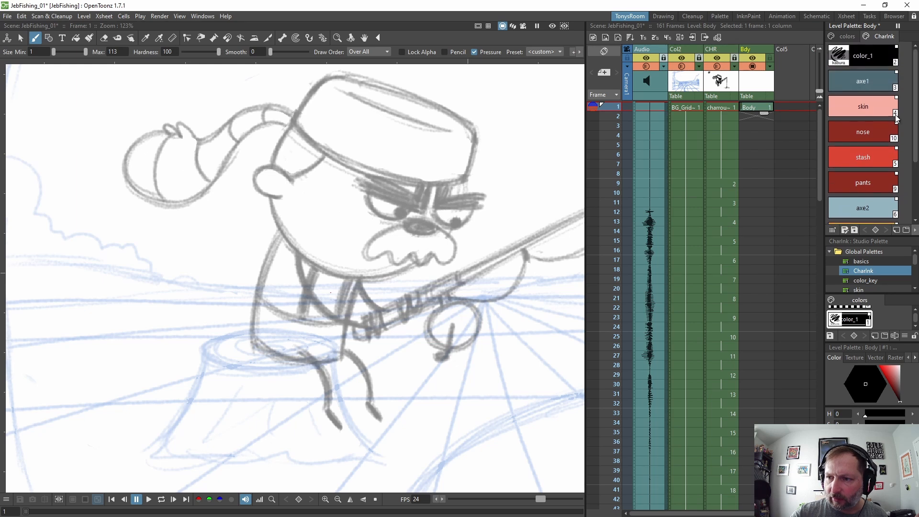
left_click(861, 56)
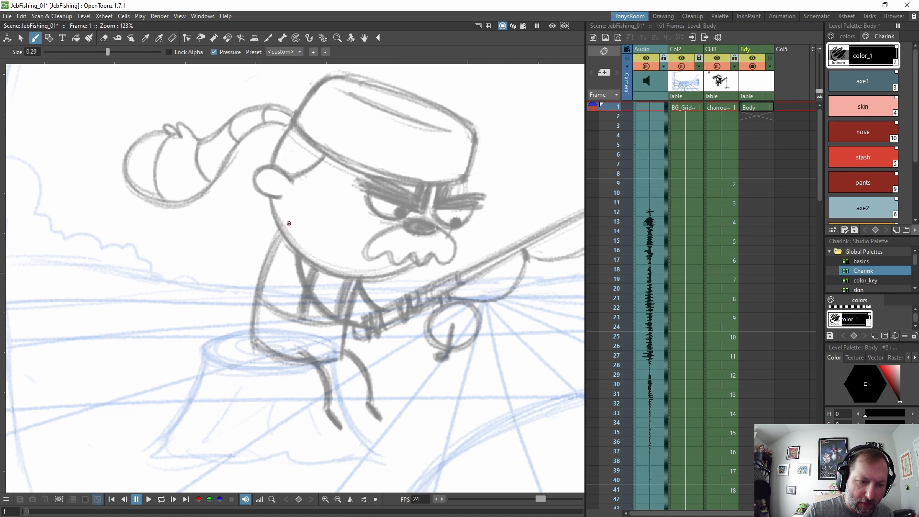
Test a brush stroke along the character's back, undo it, and reduce the brush size to -2.03
left_click_drag(289, 223, 259, 287)
key("ctrl+z")
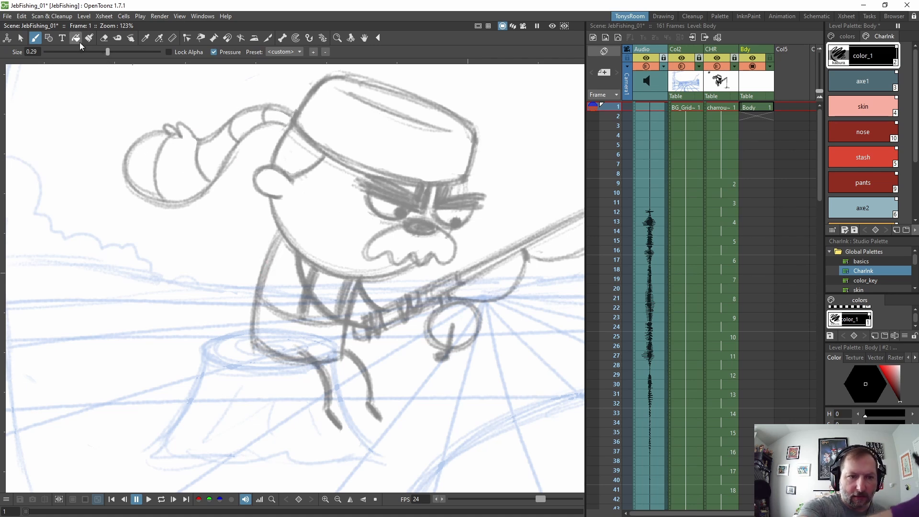
left_click_drag(107, 52, 90, 50)
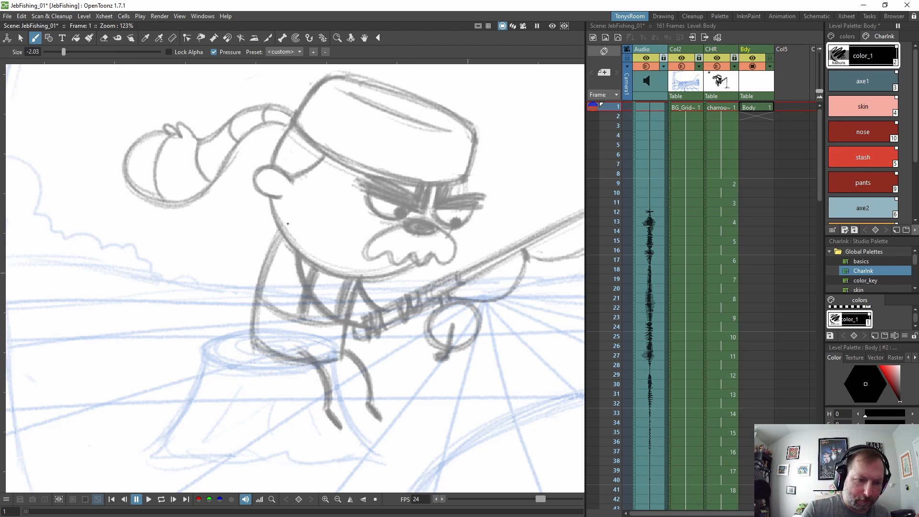
Reduce the brush size to -2.72 and ink both side edges of the fisherman's torso over the rough sketch
left_click_drag(287, 224, 251, 325)
key("ctrl+z")
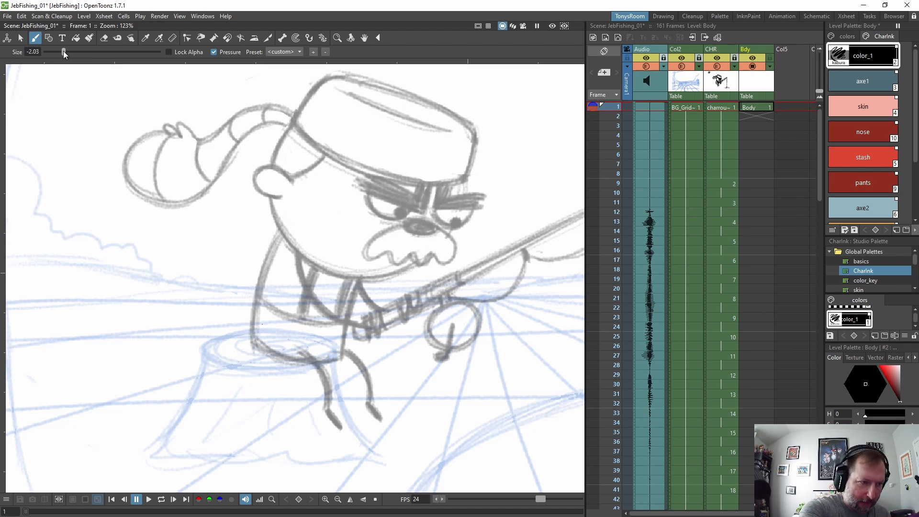
left_click_drag(56, 51, 51, 51)
left_click_drag(287, 224, 257, 318)
key("ctrl+z")
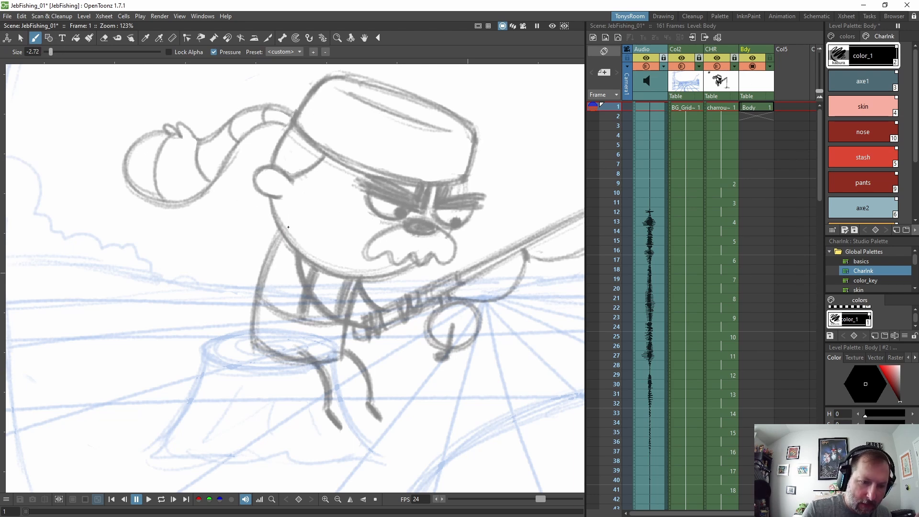
left_click_drag(287, 225, 253, 329)
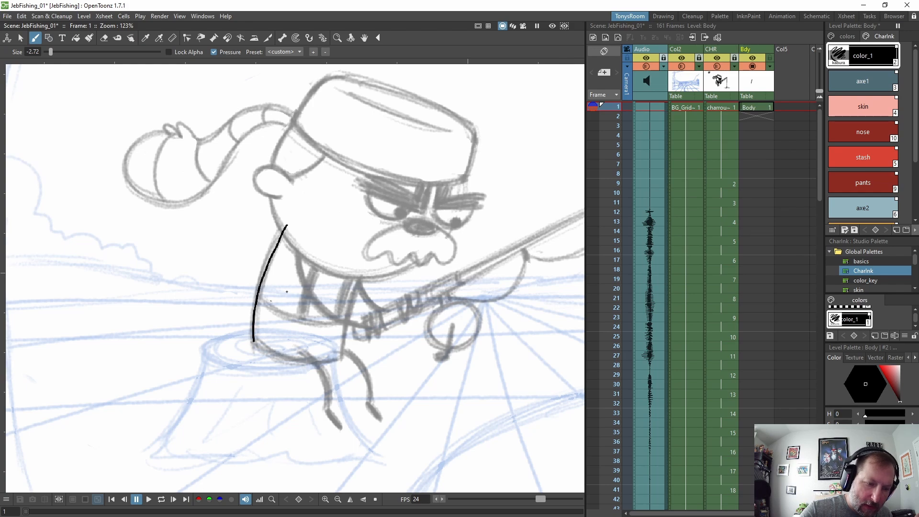
left_click_drag(362, 272, 337, 359)
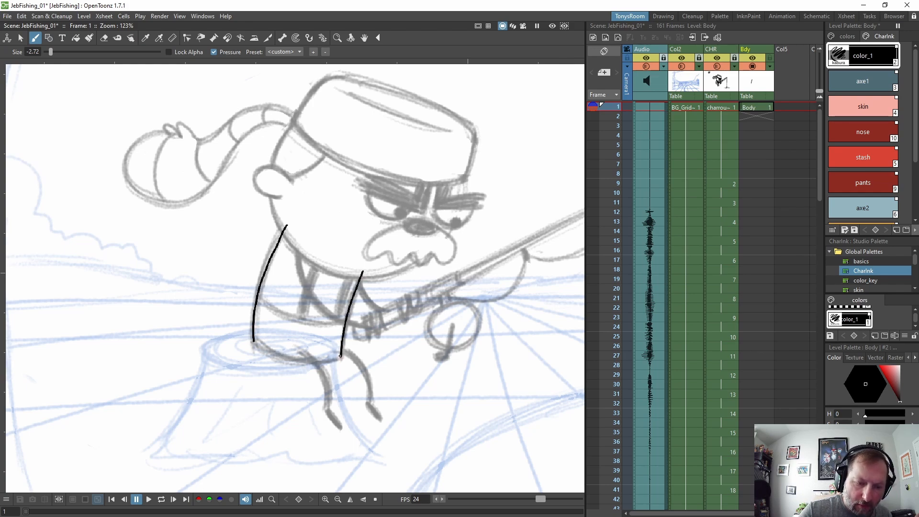
Close the torso outline by inking its lower edge and a rounded upper edge extending behind the head
key("ctrl+space")
mouse_move(457, 378)
left_mouse_down()
mouse_move(378, 434)
mouse_move(225, 352)
left_mouse_up()
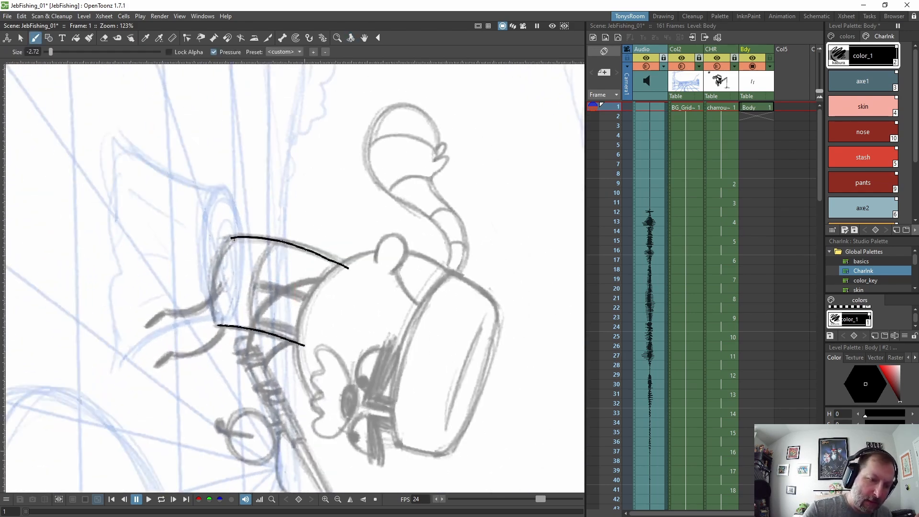
left_click_drag(222, 258, 214, 305)
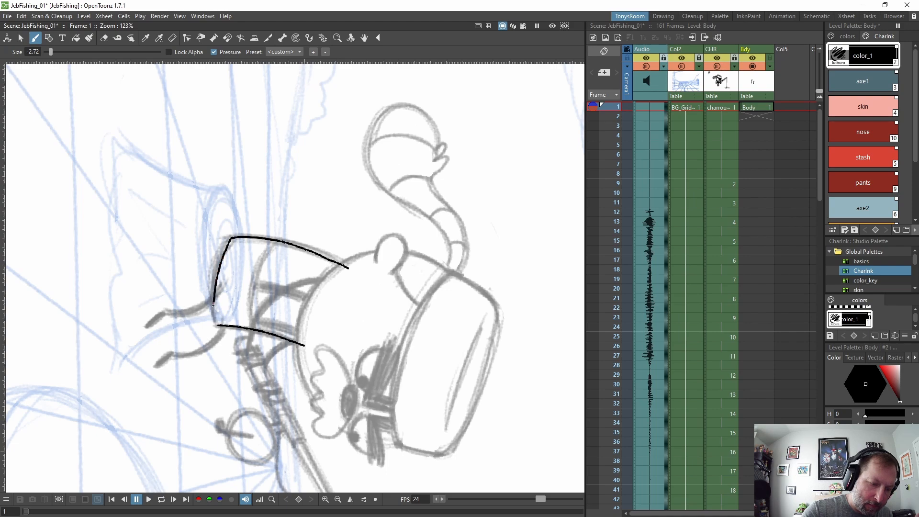
key("ctrl+space")
mouse_move(445, 235)
left_mouse_down()
mouse_move(401, 191)
mouse_move(349, 172)
mouse_move(230, 206)
mouse_move(220, 218)
left_mouse_up()
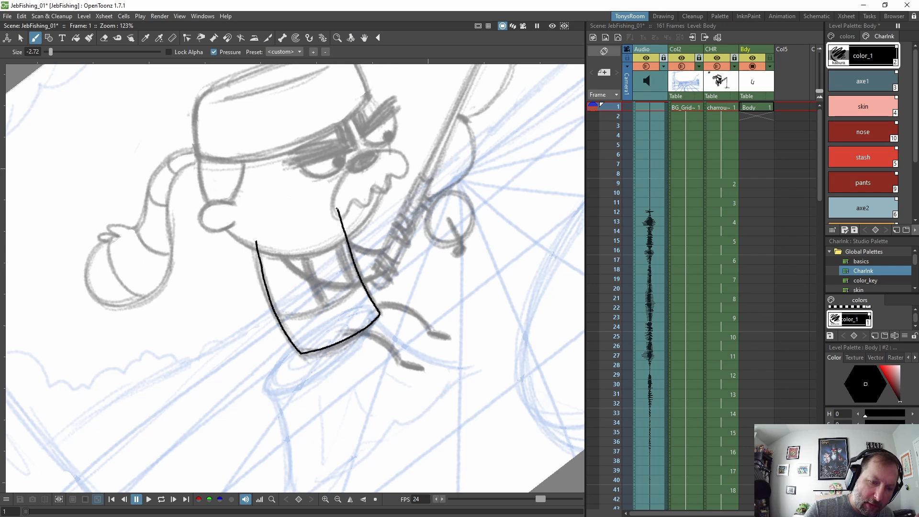
left_click_drag(321, 199, 257, 224)
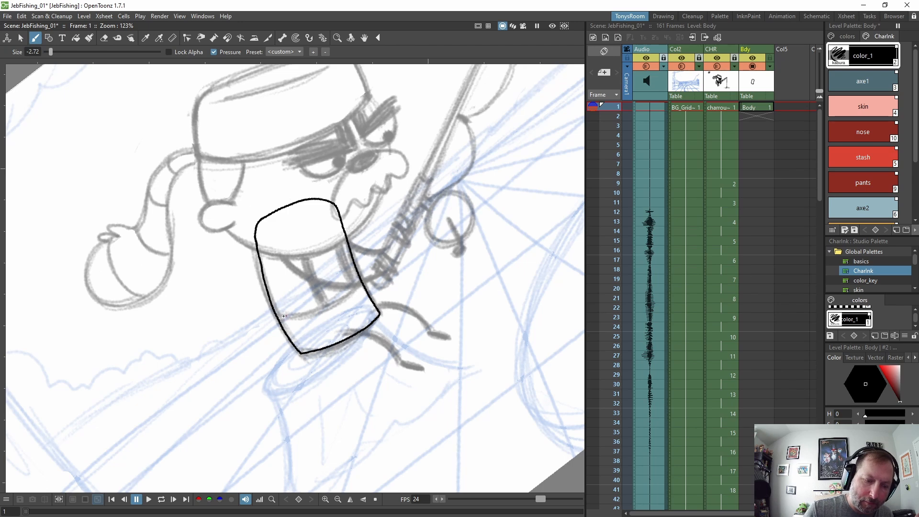
Ink the curved waistline across the torso, redrawing it to end slightly higher at the character's front side
left_click_drag(274, 313, 362, 283)
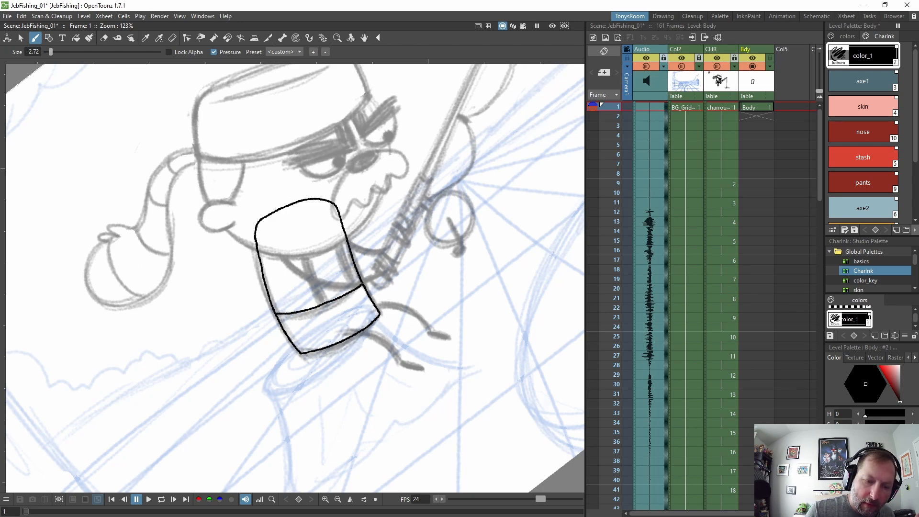
key("ctrl+z")
mouse_move(275, 312)
left_mouse_down()
mouse_move(325, 302)
mouse_move(361, 277)
left_mouse_up()
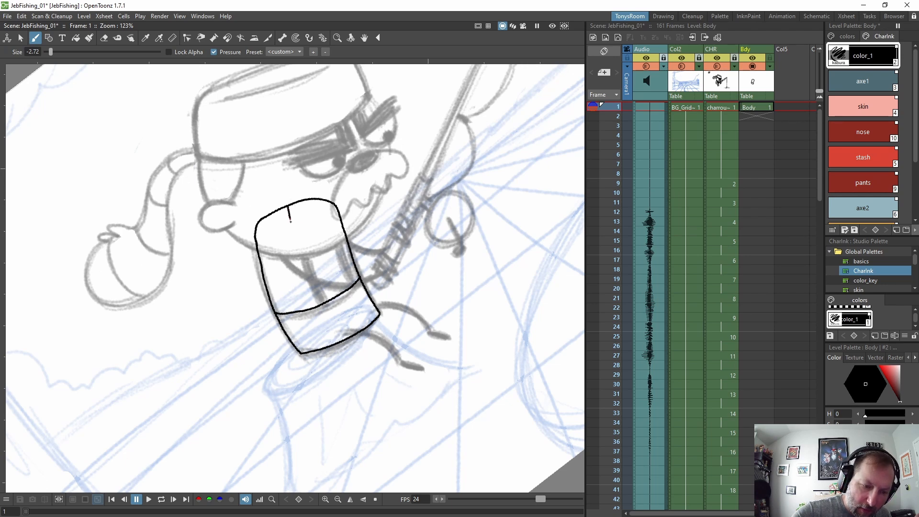
Ink two suspender straps from the torso's upper edge to the waistline and fill them with black color_1
left_click_drag(290, 222, 317, 306)
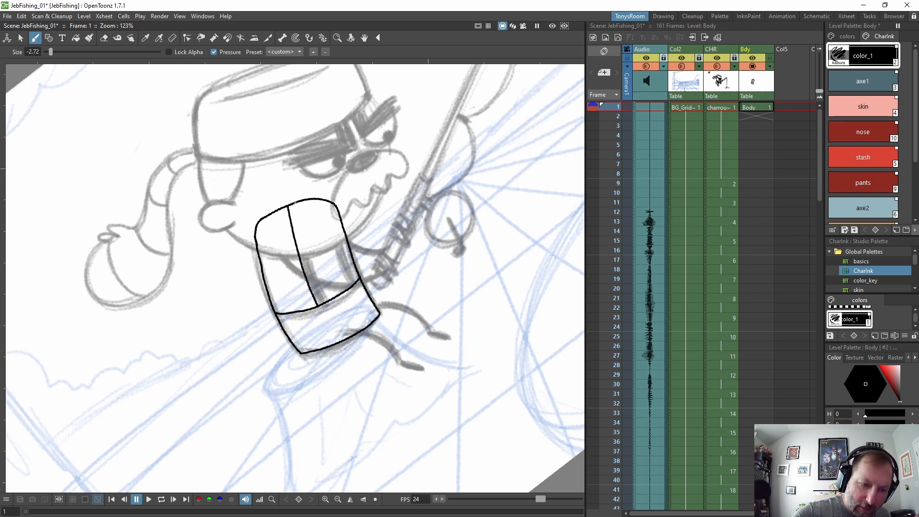
left_click_drag(295, 202, 318, 288)
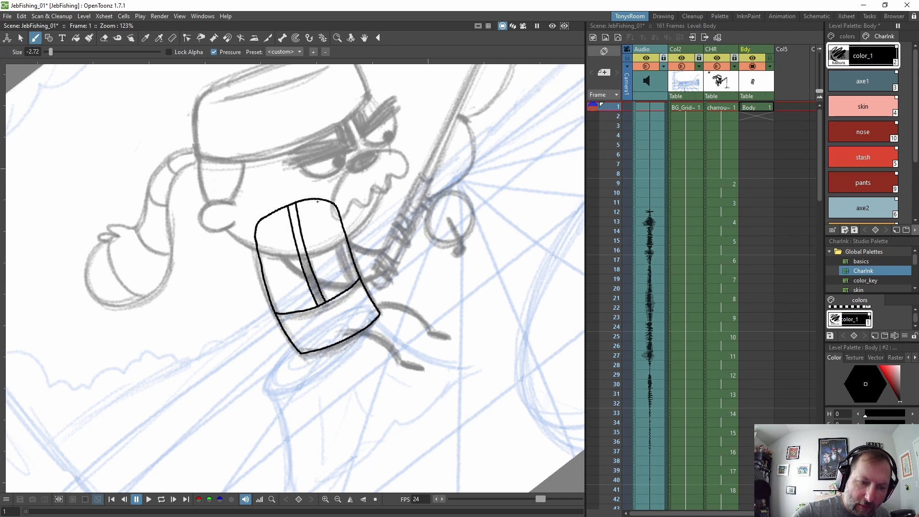
left_click_drag(317, 201, 348, 284)
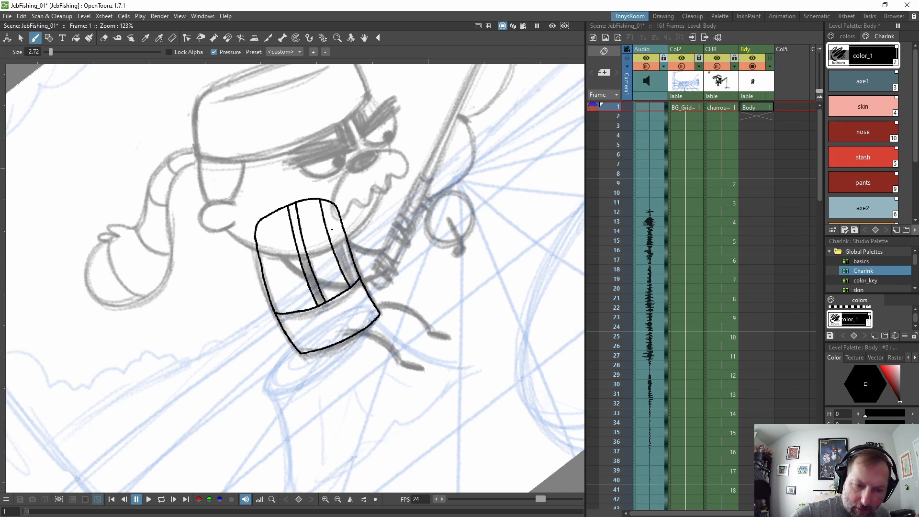
left_click_drag(327, 200, 356, 284)
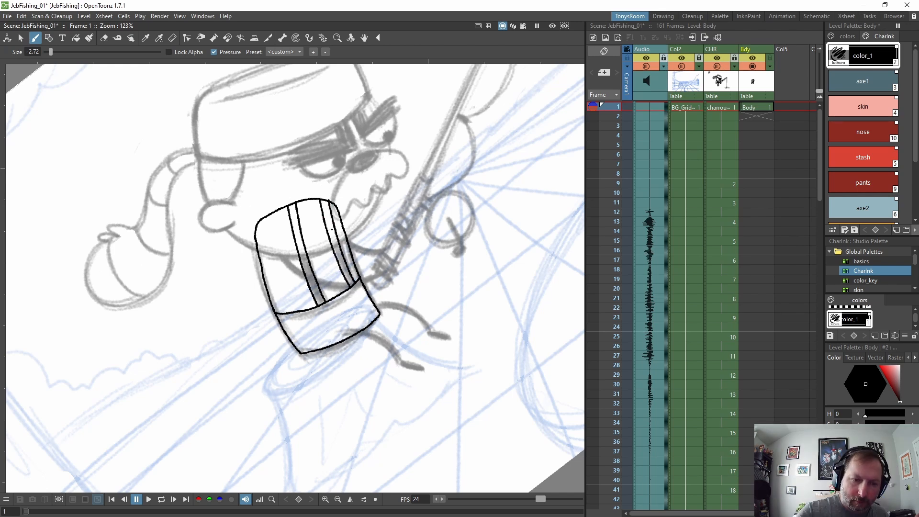
left_click(75, 37)
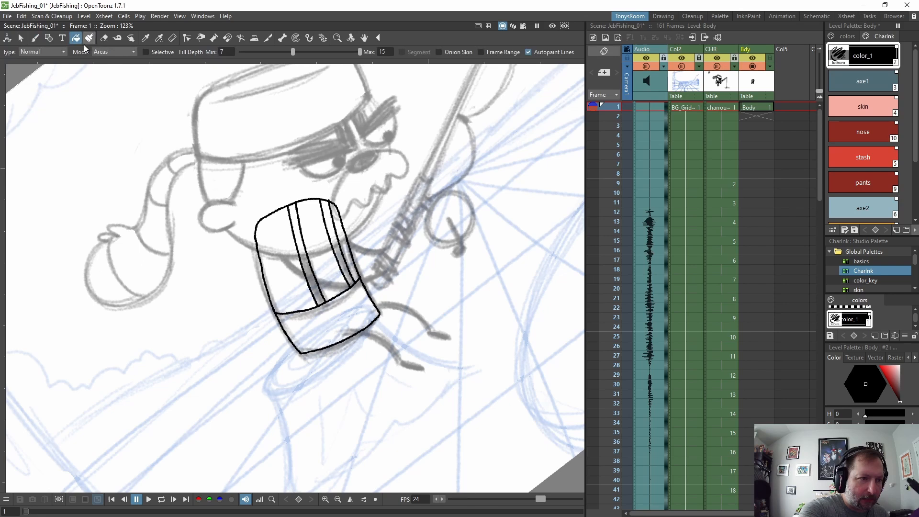
left_click(302, 217)
left_click(337, 232)
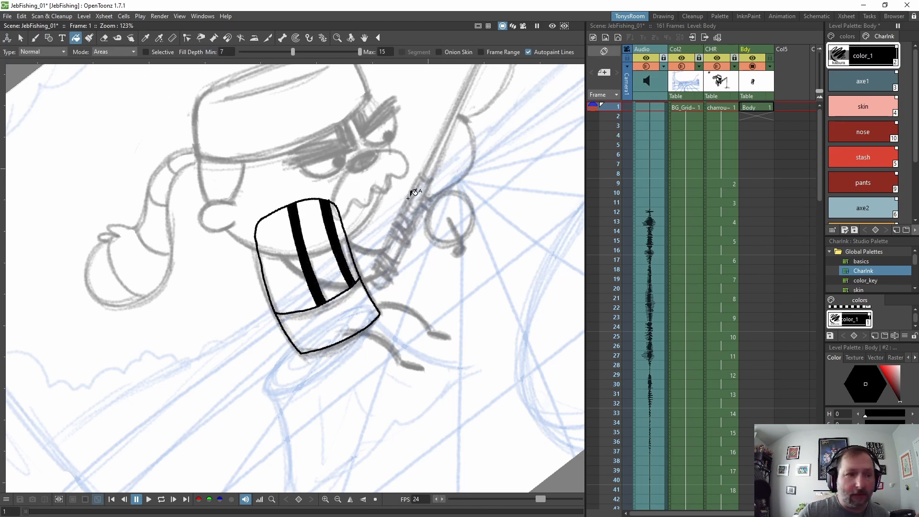
Fill the three torso areas around the suspenders with the shirt color
scroll(916, 180, "down", 2)
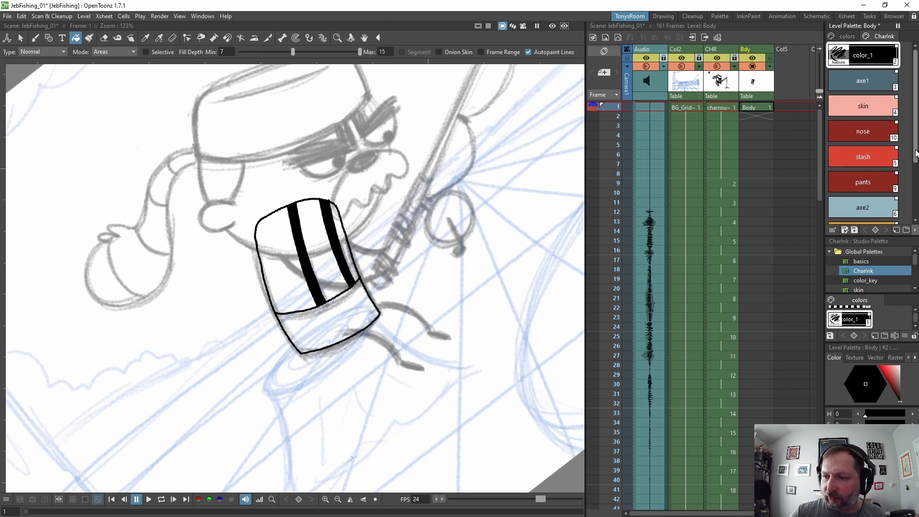
scroll(916, 180, "down", 2)
left_click(861, 161)
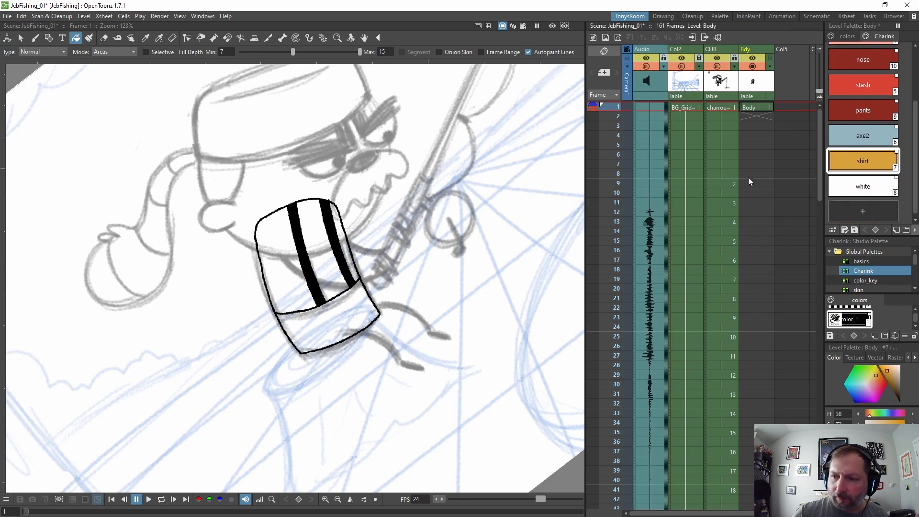
left_click(342, 233)
left_click(321, 246)
left_click(286, 254)
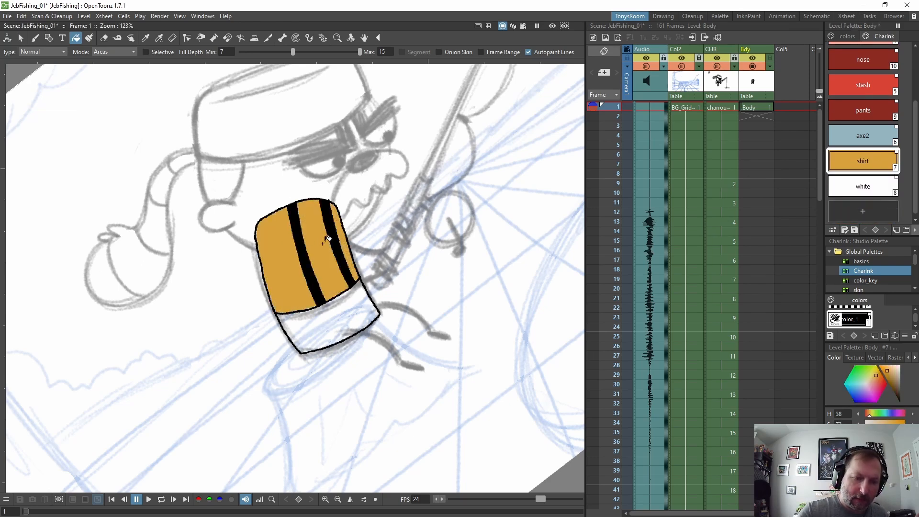
Fill the area below the waistline with the pants color and rotate the canvas back to nearly upright
left_click(867, 108)
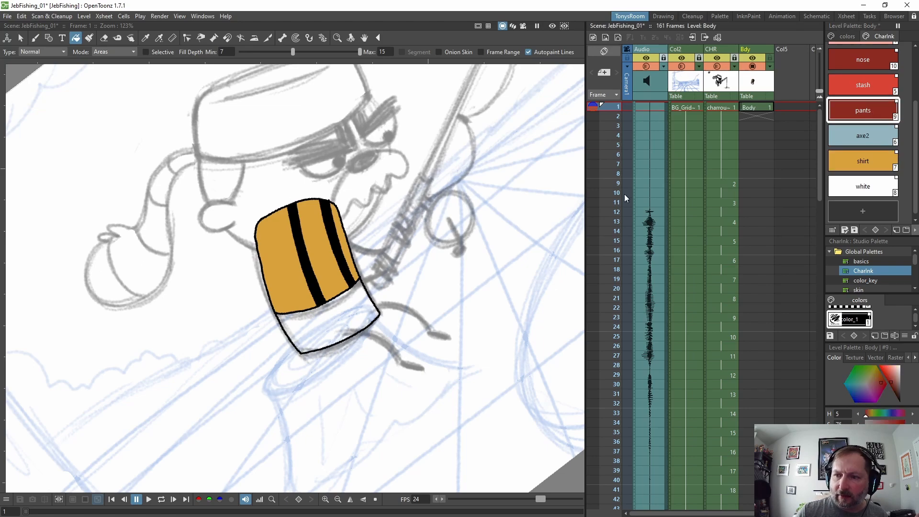
left_click(338, 301)
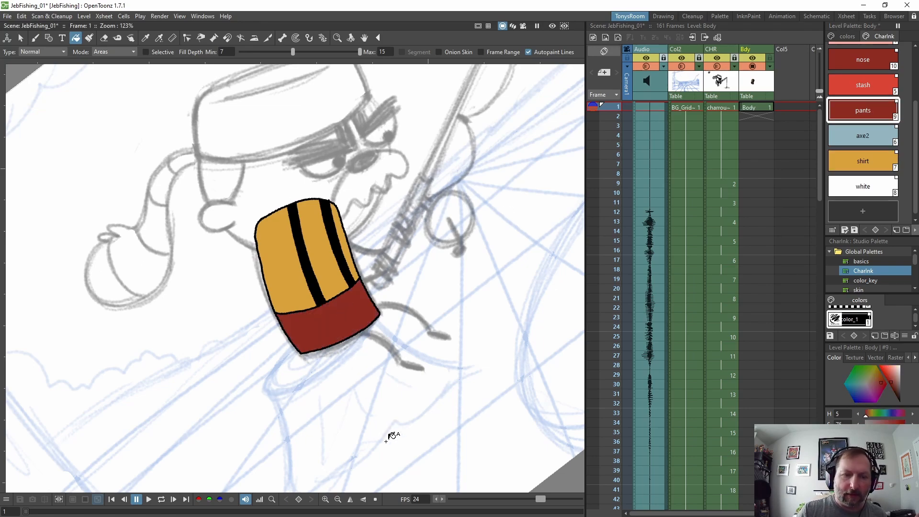
key("ctrl+space")
mouse_move(460, 354)
left_mouse_down()
mouse_move(451, 375)
mouse_move(373, 410)
left_mouse_up()
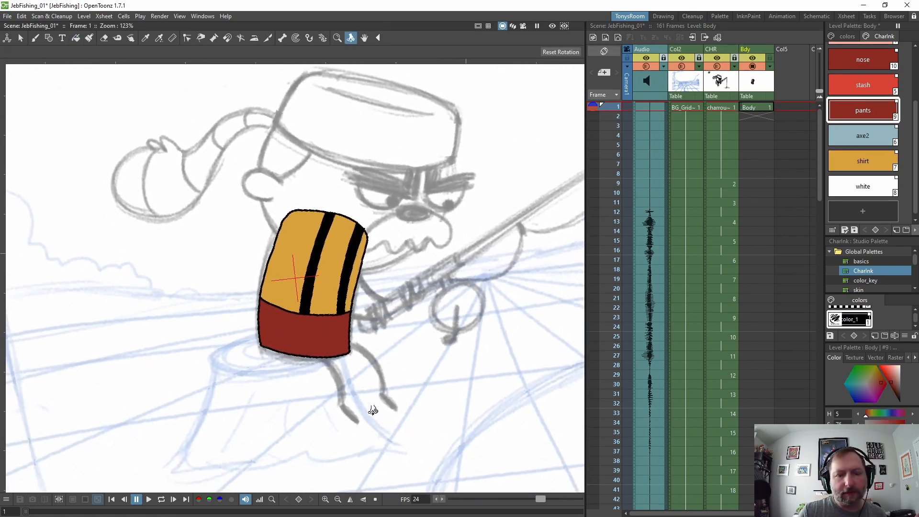
left_click(756, 106)
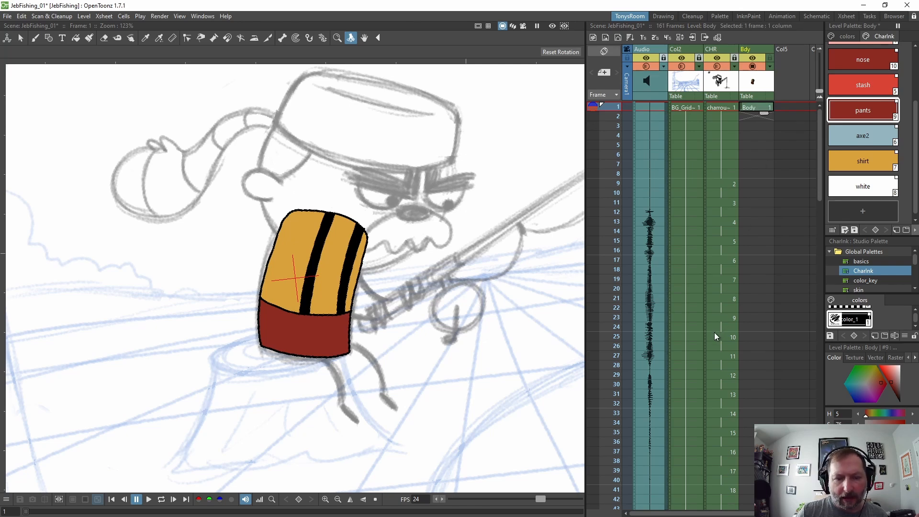
left_click(792, 51)
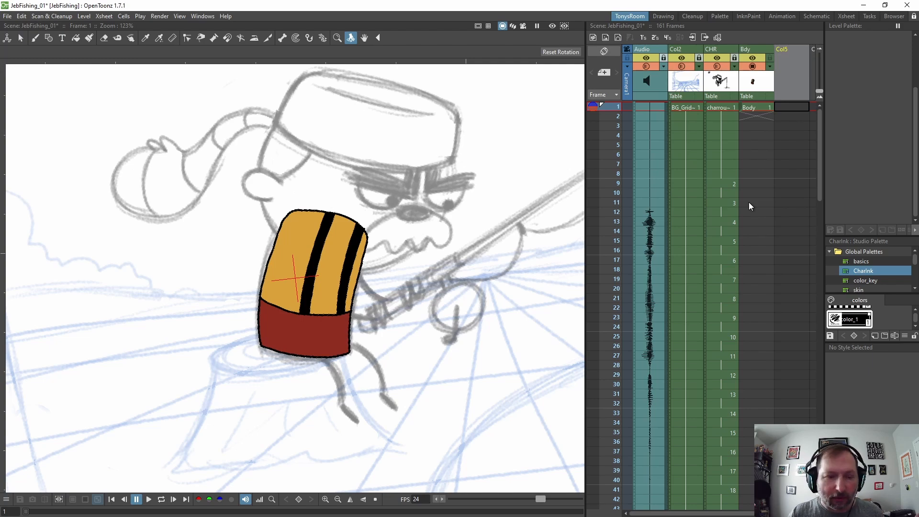
scroll(388, 288, "down", 3)
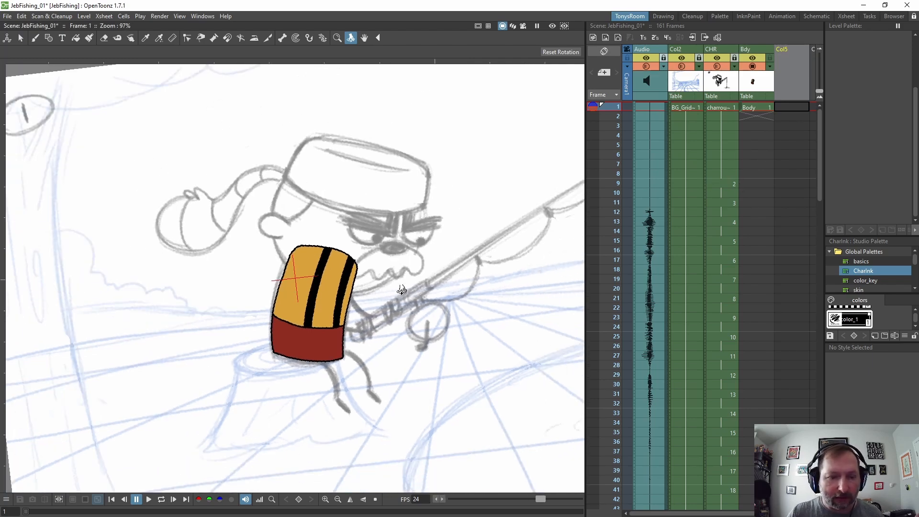
scroll(401, 289, "down", 3)
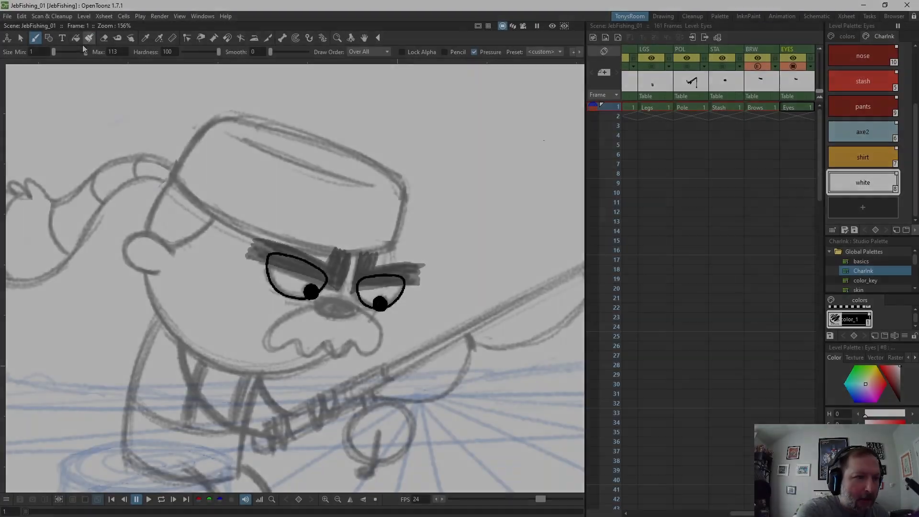
Fill both eyes with the white style on the Eyes level
left_click(75, 37)
left_click(309, 267)
left_click(395, 282)
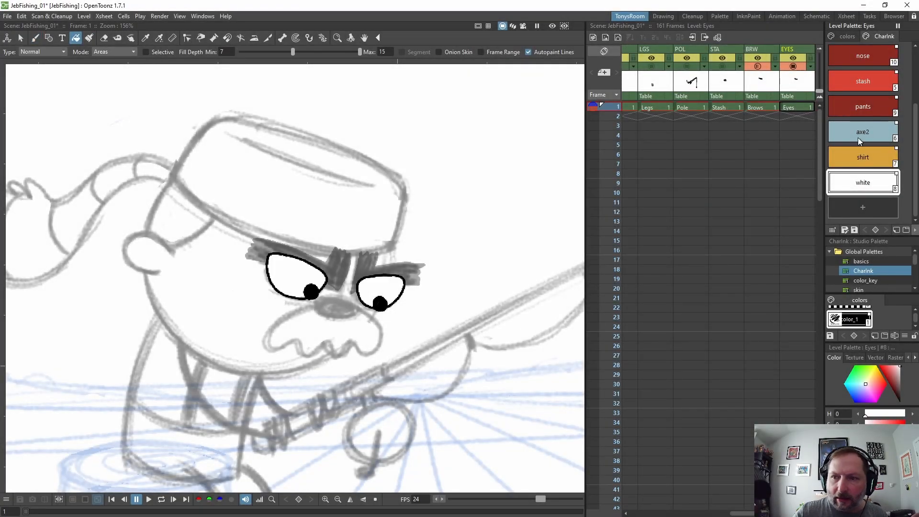
Raise the opacity of the BRW column to full so the eyebrows show solid black
left_click(775, 67)
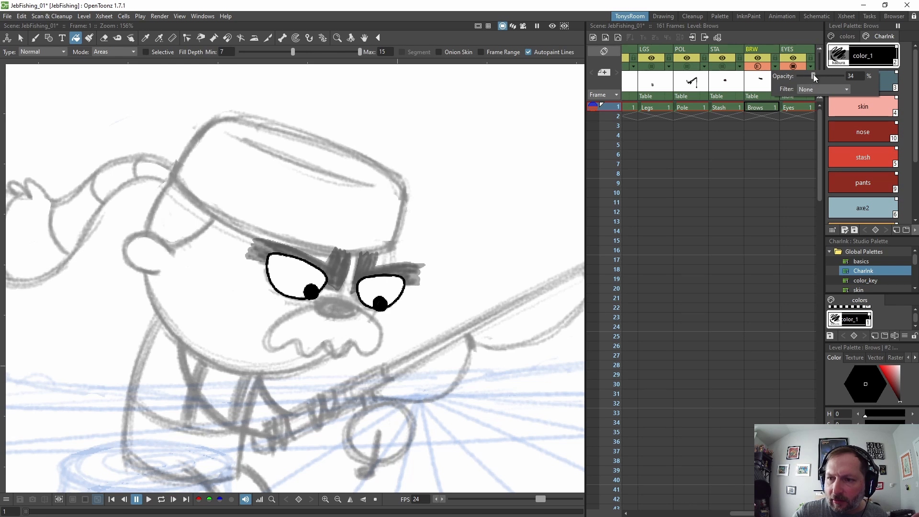
left_click_drag(866, 85, 867, 86)
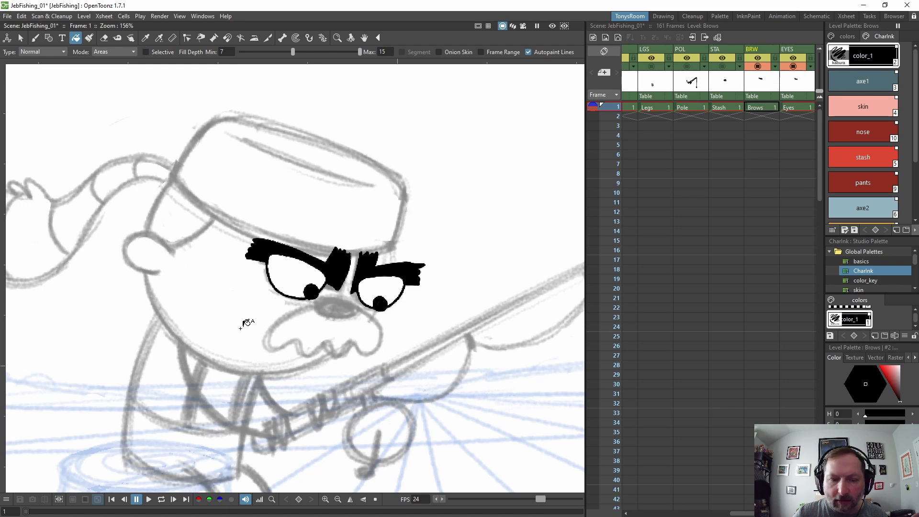
scroll(307, 330, "down", 2)
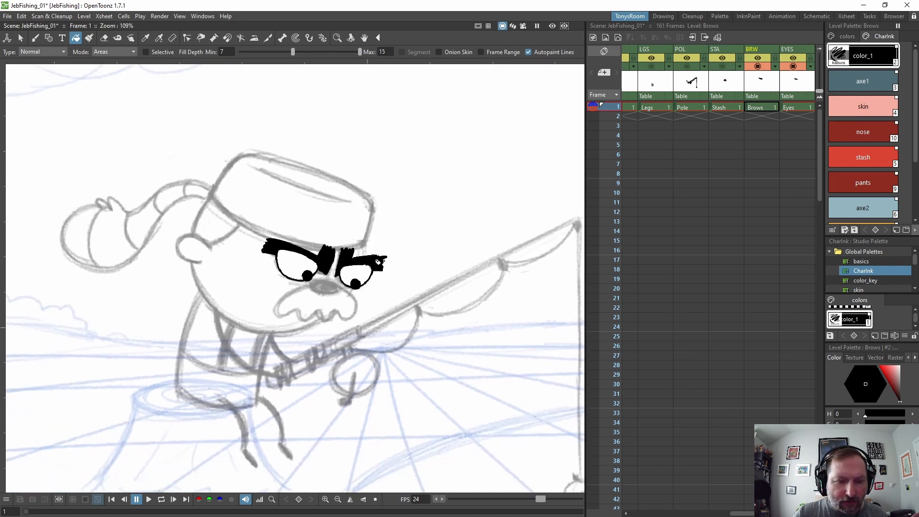
Move the EYES column before the BRW column so the eyebrows overlap the eyes
left_click(20, 37)
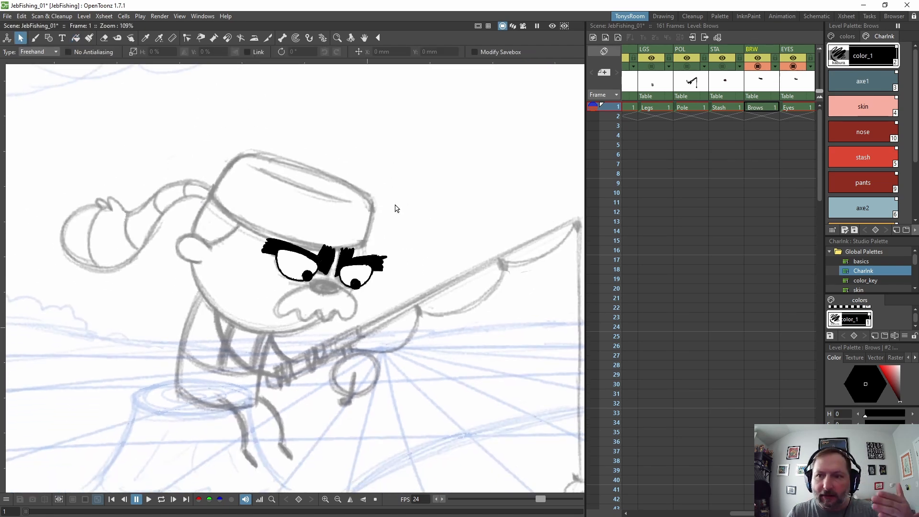
left_click(786, 48)
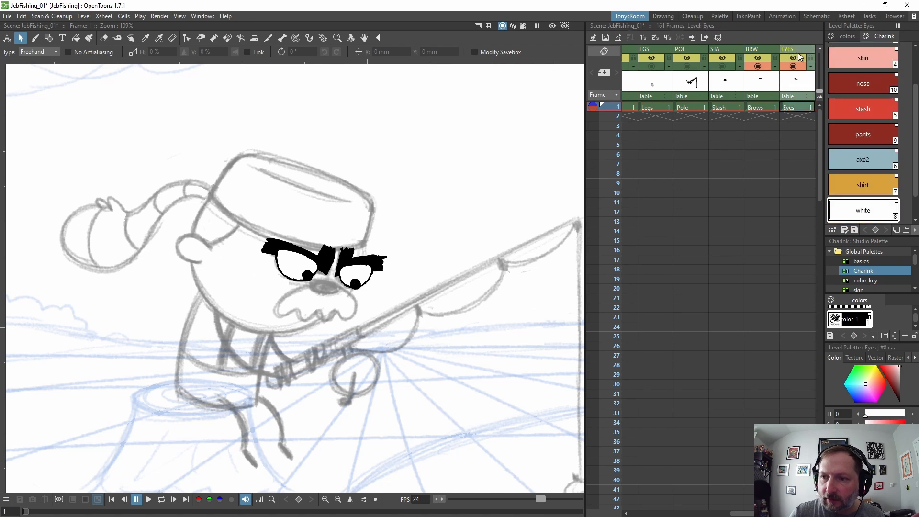
left_click_drag(794, 47, 764, 50)
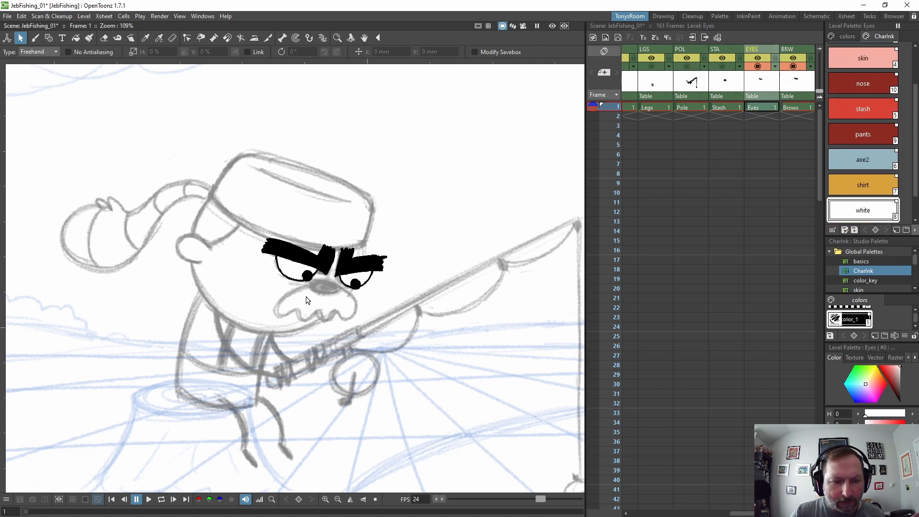
Turn on the display of the STA mustache column and the POL fishing pole column in the viewer
left_click(722, 66)
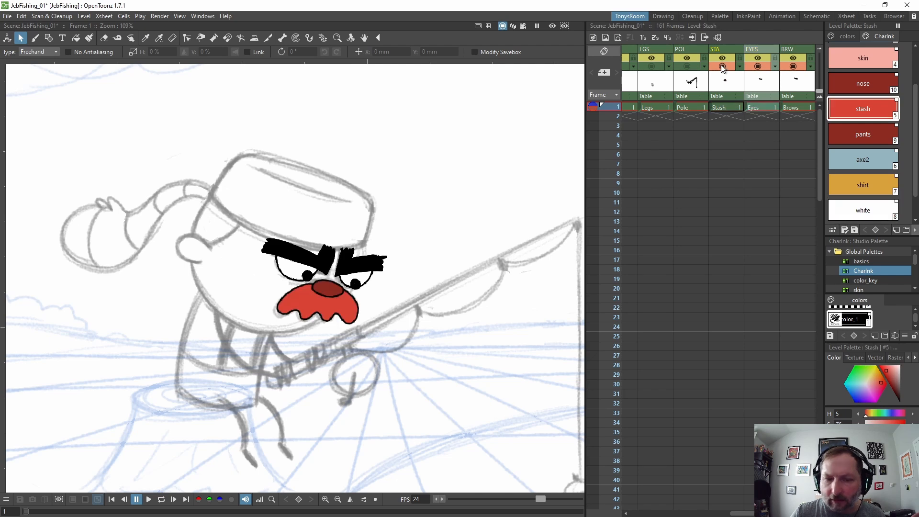
left_click(688, 67)
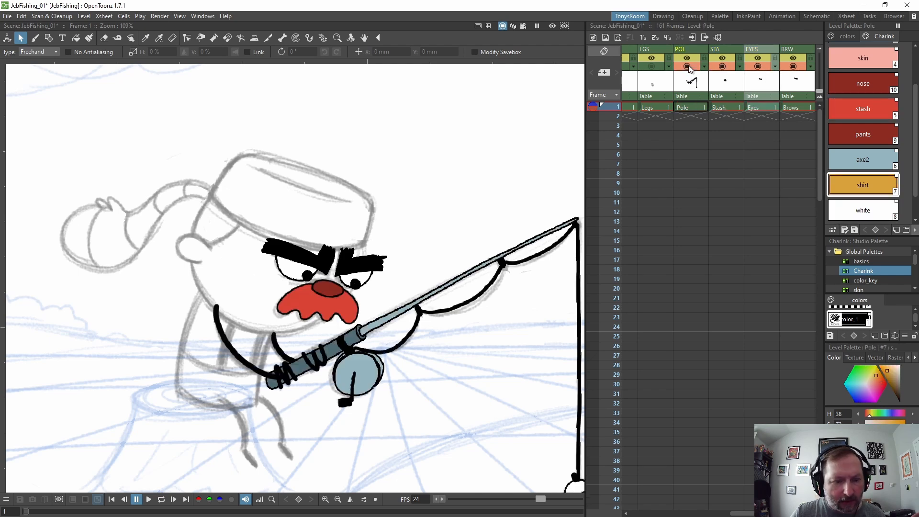
Turn on the display of the LGS legs column in the viewer
key("minus")
key("minus")
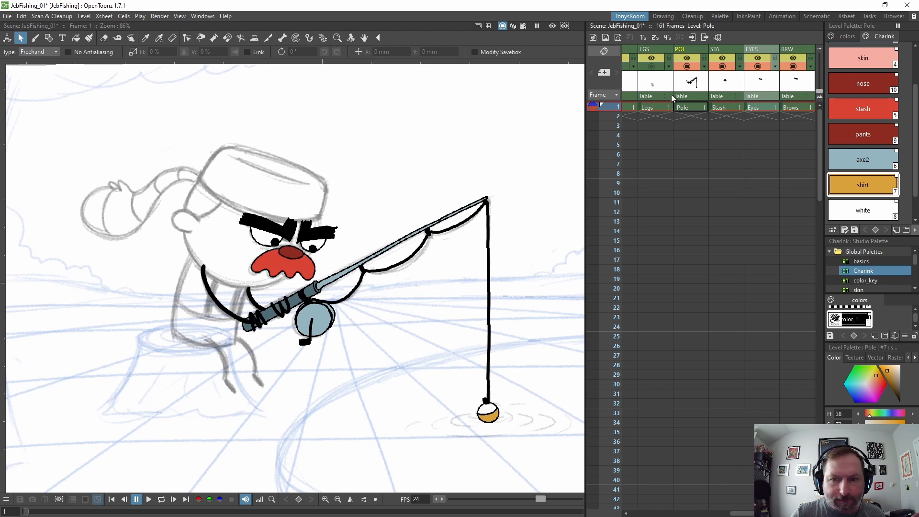
left_click(654, 67)
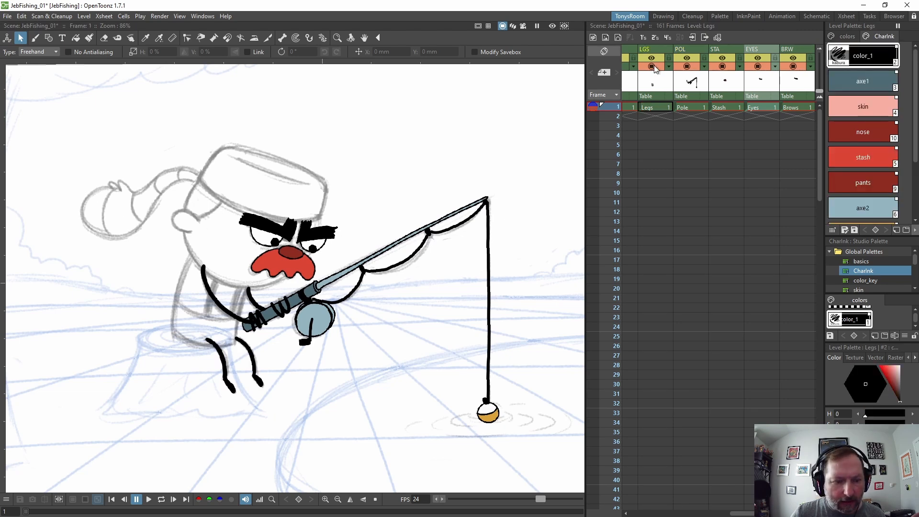
left_click_drag(241, 250, 300, 250)
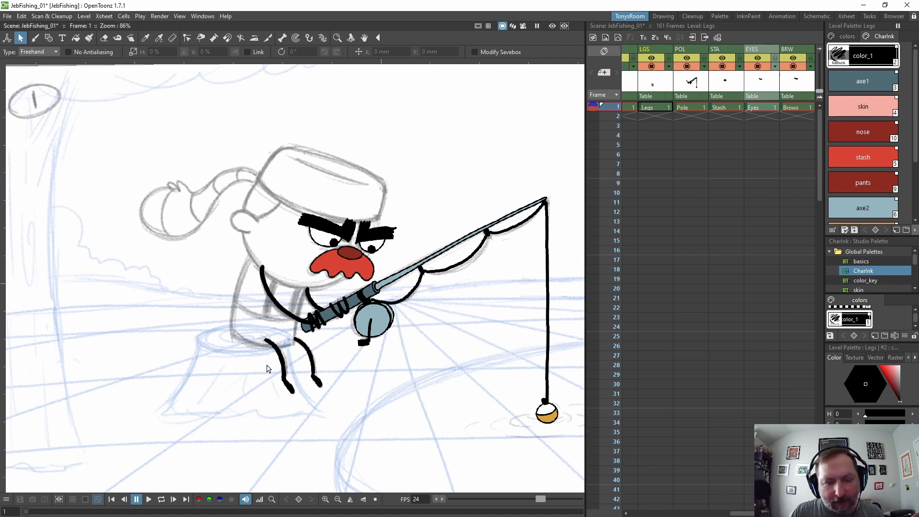
scroll(282, 380, "up", 2)
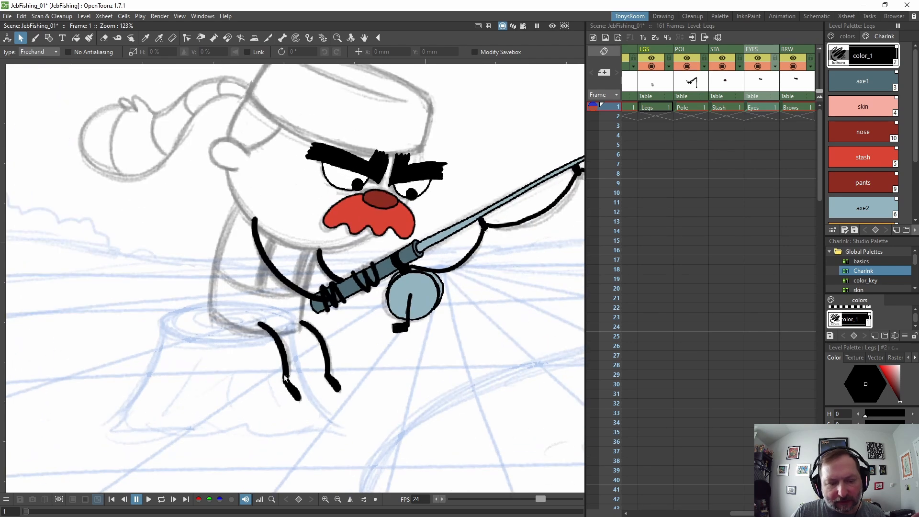
scroll(346, 357, "down", 1)
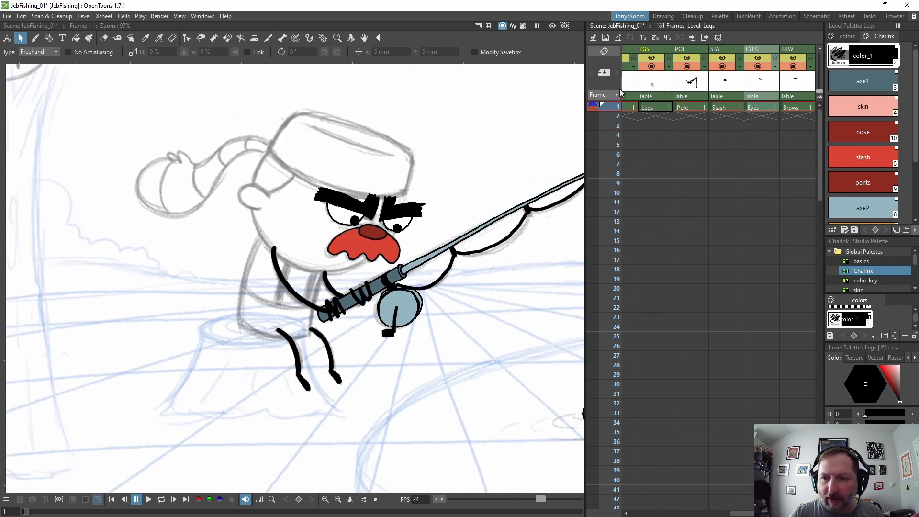
left_click_drag(473, 226, 445, 244)
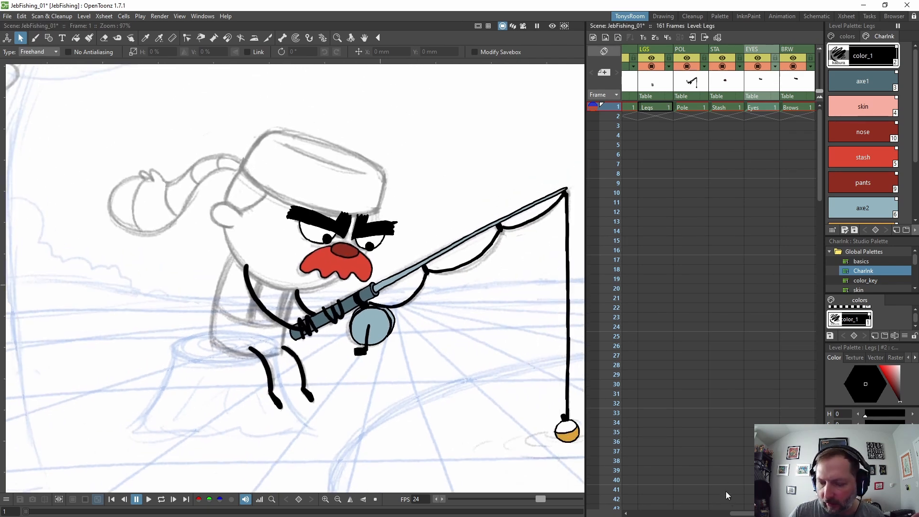
Turn on the viewer display of the EAR, TL and HD columns
scroll(732, 57, "left", 3)
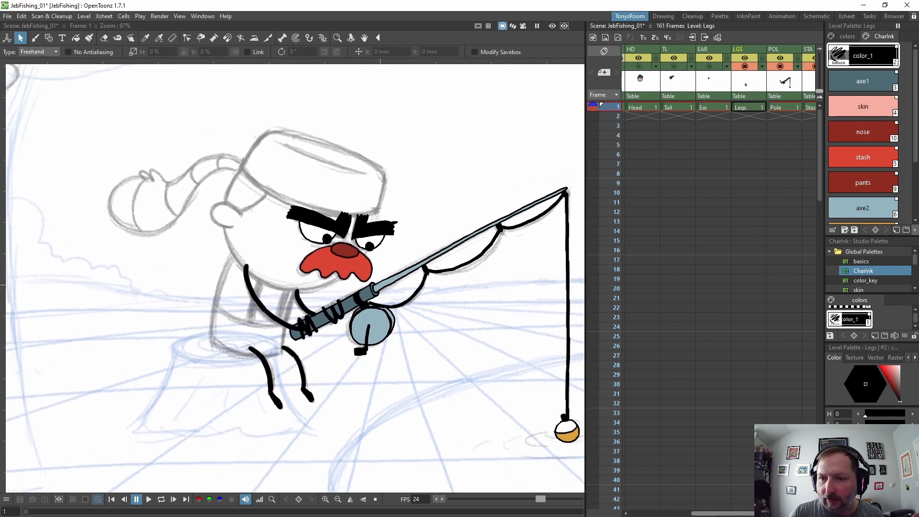
left_click(715, 67)
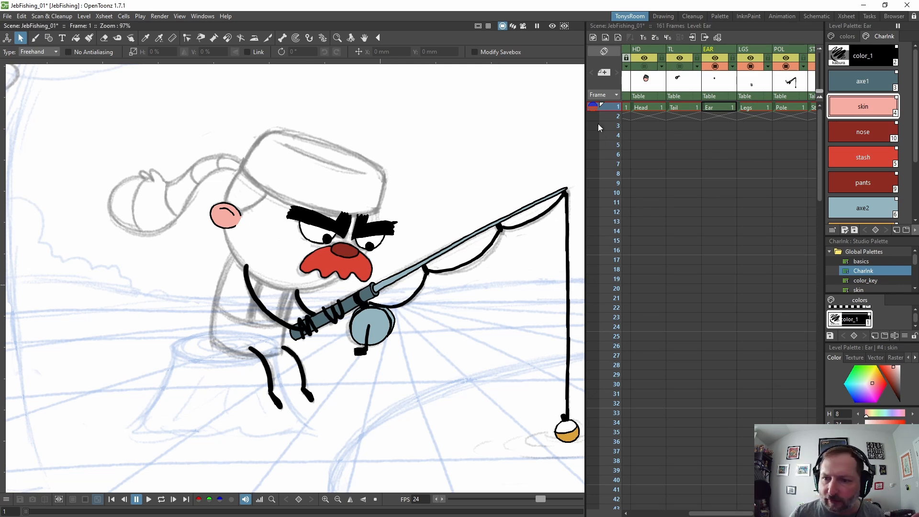
left_click(681, 68)
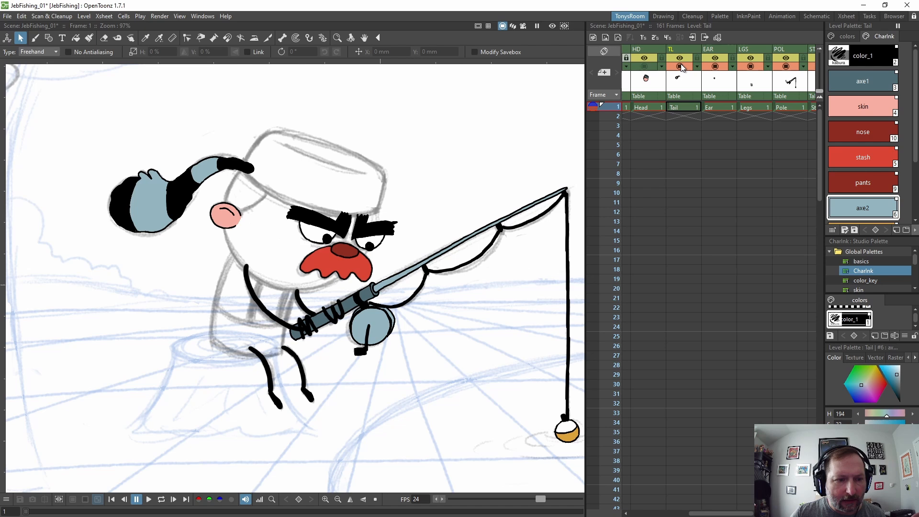
left_click(646, 67)
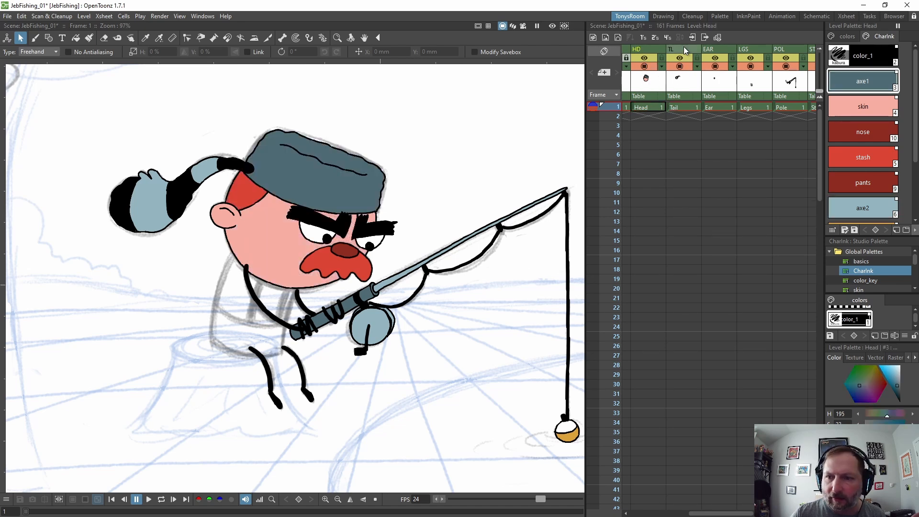
Move the TL column before the HD column so the tail sits behind the hat, and display the BDY body column
left_click_drag(684, 47, 643, 50)
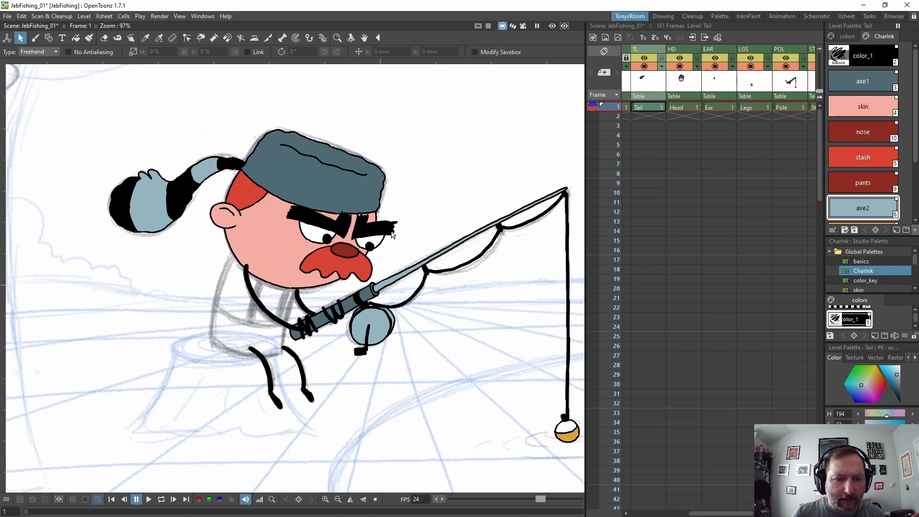
scroll(279, 254, "down", 1)
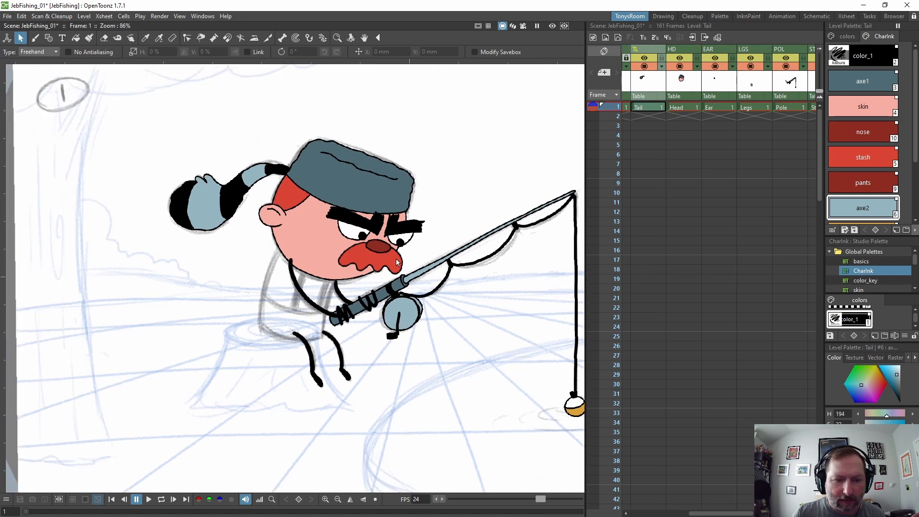
scroll(725, 448, "left", 3)
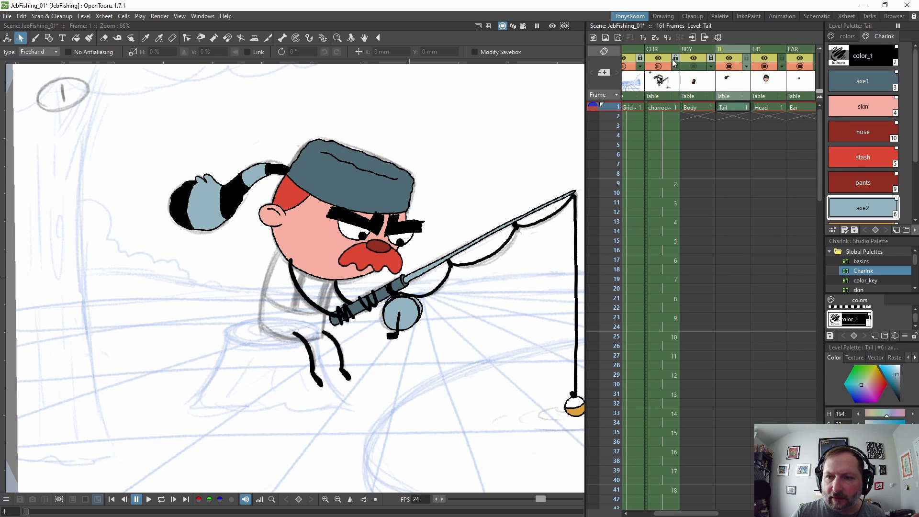
left_click(698, 67)
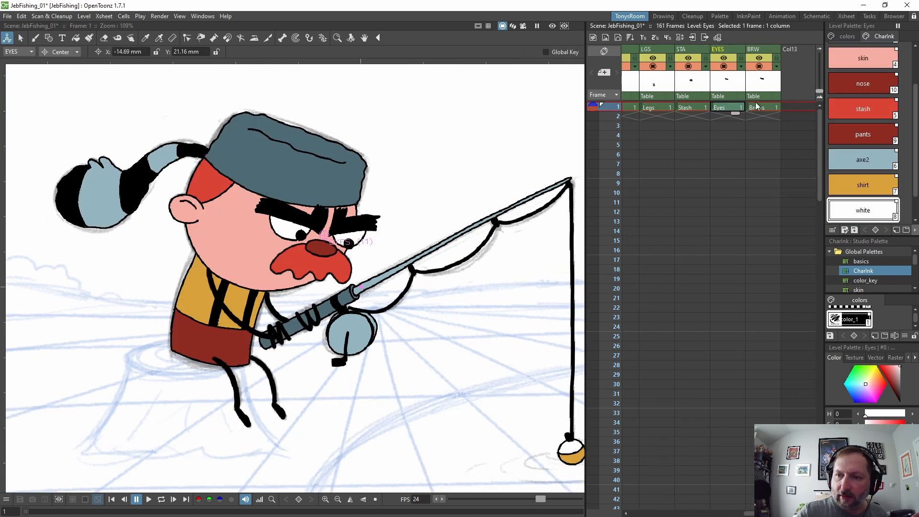
Lock the BRW, EYES and STA columns
left_click(759, 107)
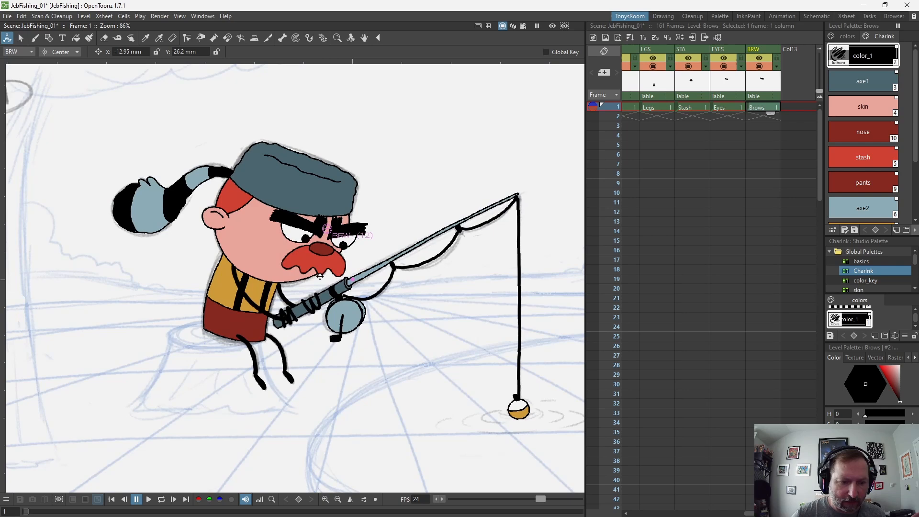
scroll(319, 276, "up", 5)
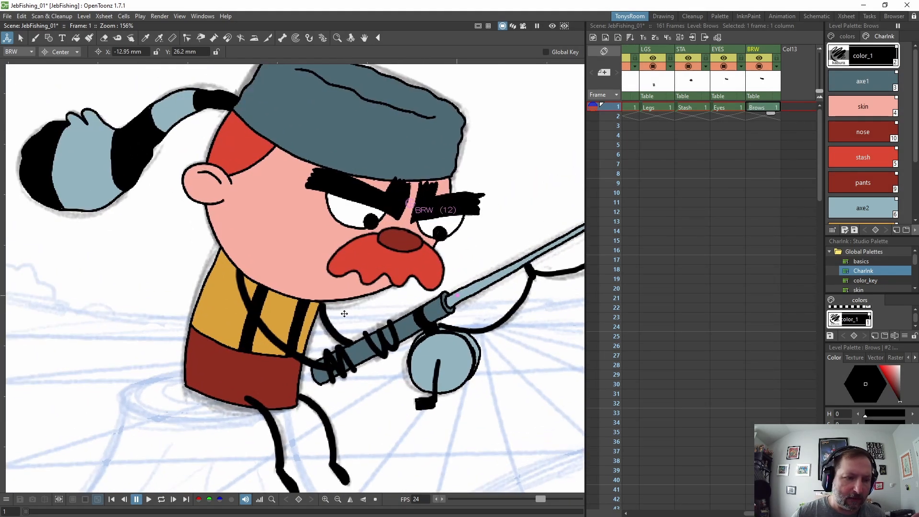
left_click(776, 57)
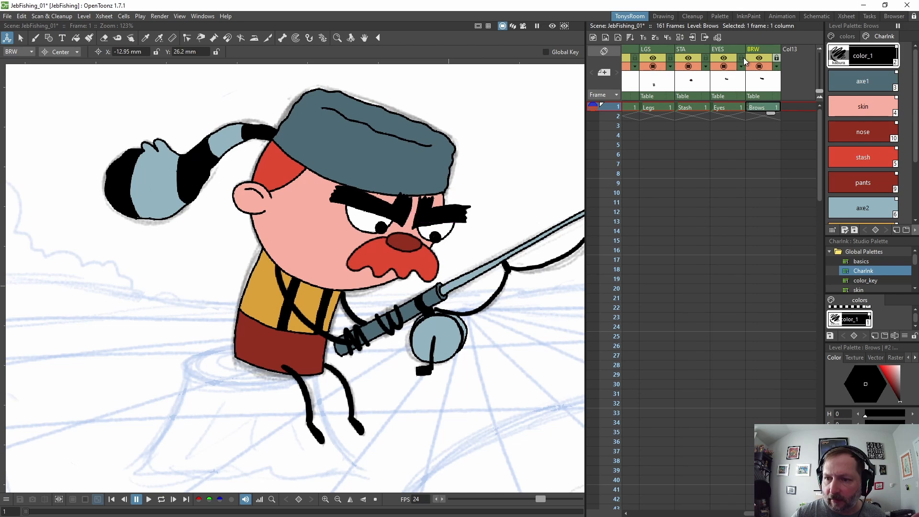
left_click(741, 57)
left_click(705, 58)
Turn off the display of the BRW, EYES, STA, LGS and remaining columns, leaving only the BDY column displayed
left_click(758, 66)
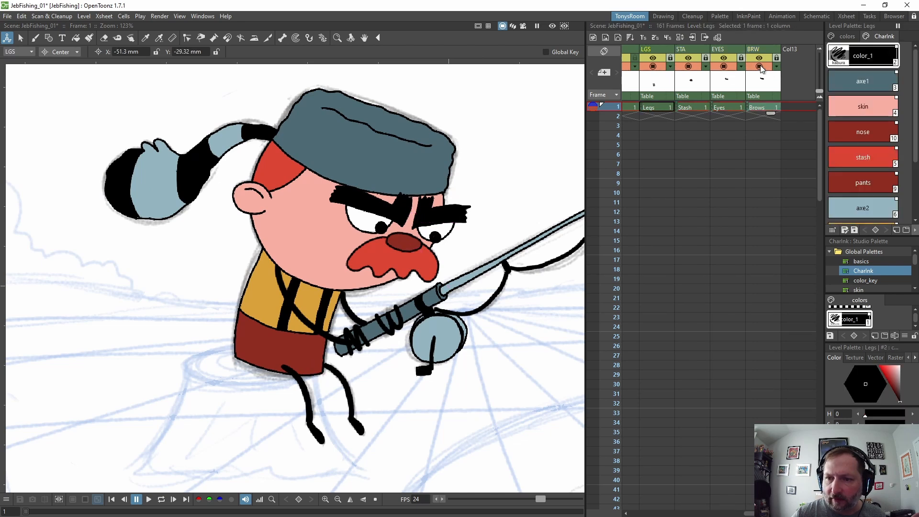
left_click(723, 66)
left_click(688, 66)
left_click(652, 66)
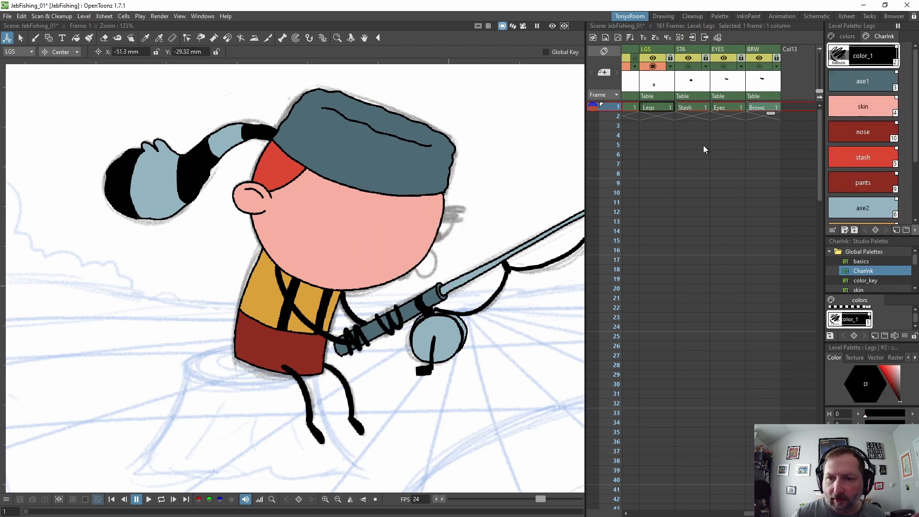
left_click_drag(729, 512, 673, 513)
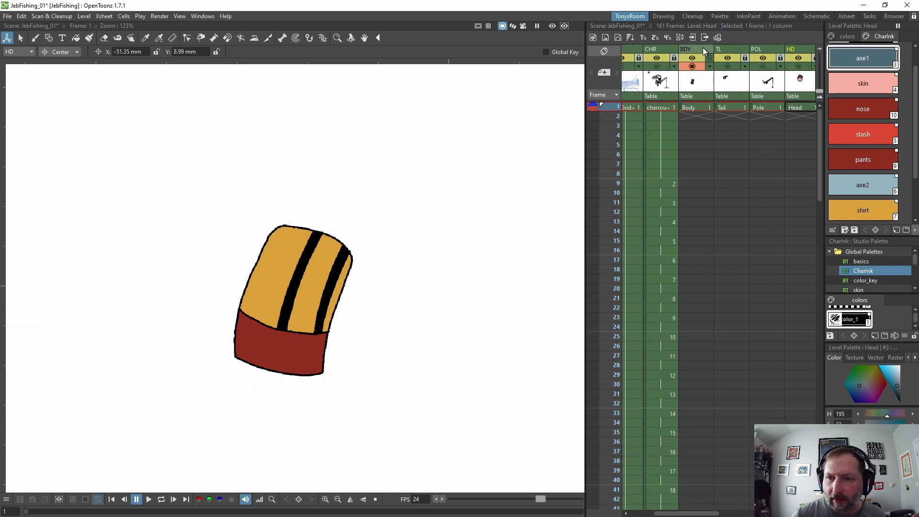
Select the BDY column and switch to the Animation room, bringing its node into view in the Stage Schematic
left_click(702, 48)
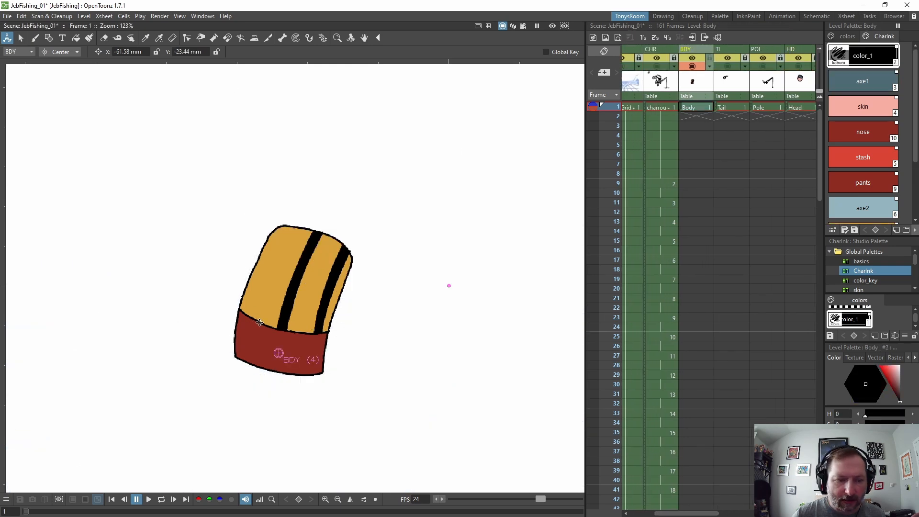
scroll(309, 347, "up", 2)
scroll(389, 206, "down", 2)
left_click_drag(389, 208, 378, 241)
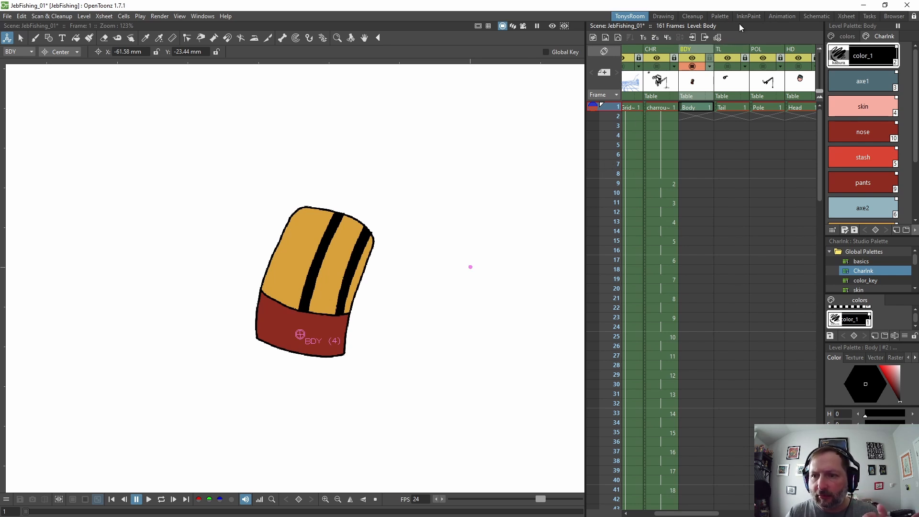
left_click(781, 16)
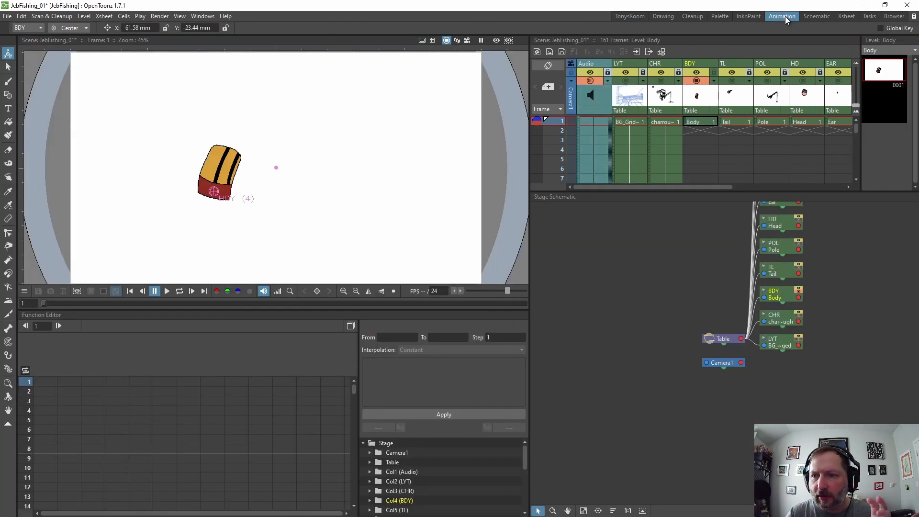
left_click_drag(819, 386, 723, 443)
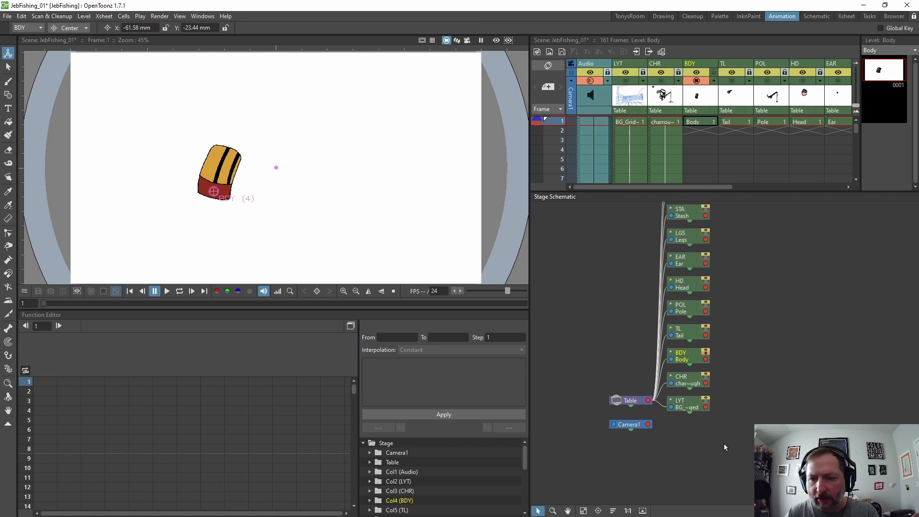
left_click_drag(723, 351, 748, 379)
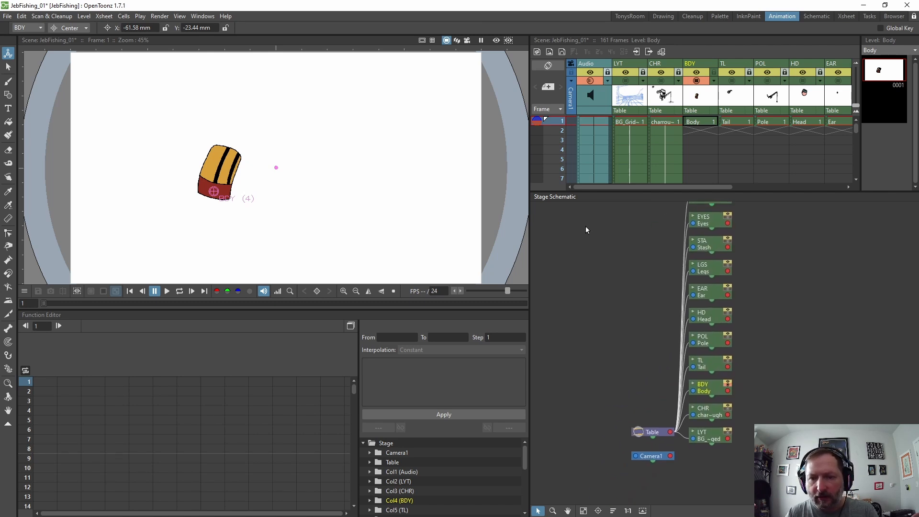
Select the POL node, view the FX Schematic, and return to the Stage Schematic
left_click(703, 337)
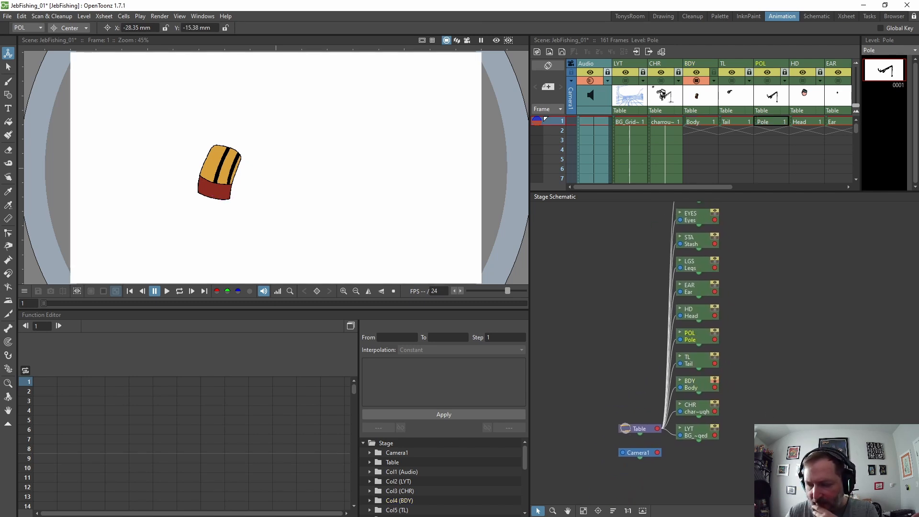
left_click(909, 510)
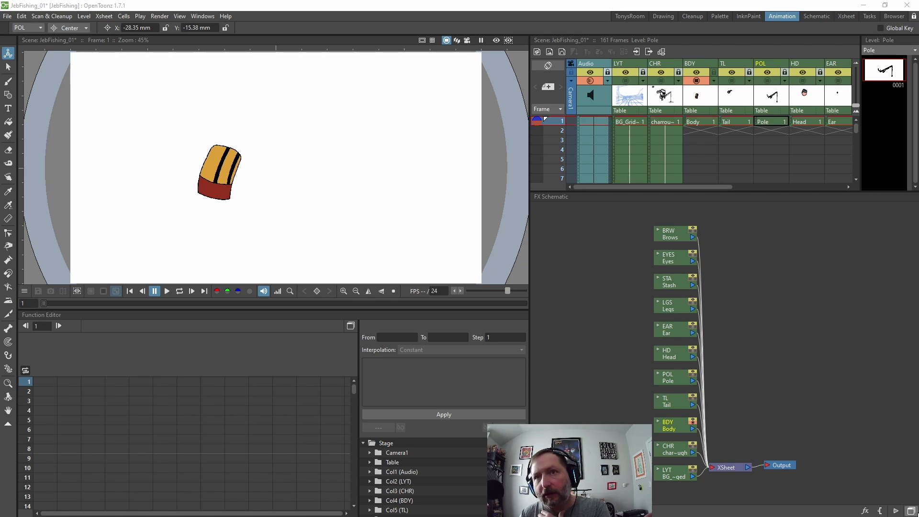
left_click(912, 510)
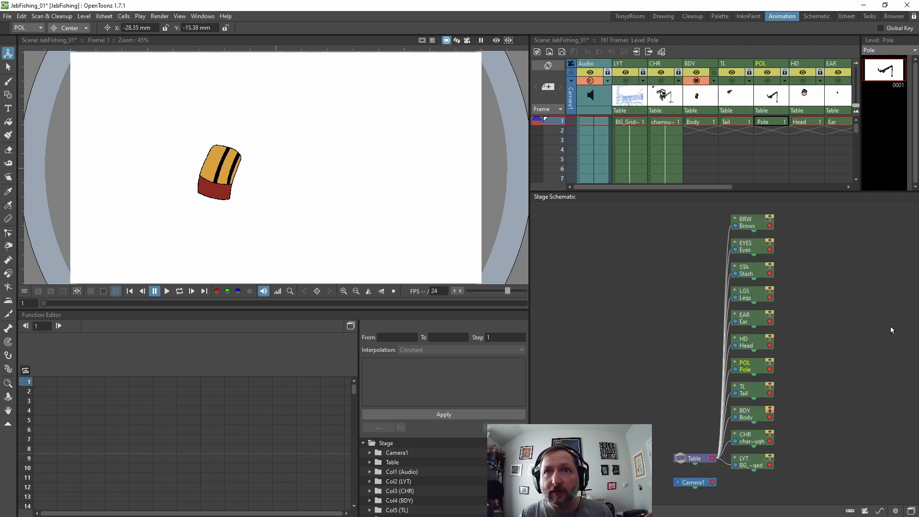
Separate the BDY and LYT nodes from the column stack, placing BDY beside the CHR node and LYT below the Camera1 node
left_click_drag(805, 391, 710, 374)
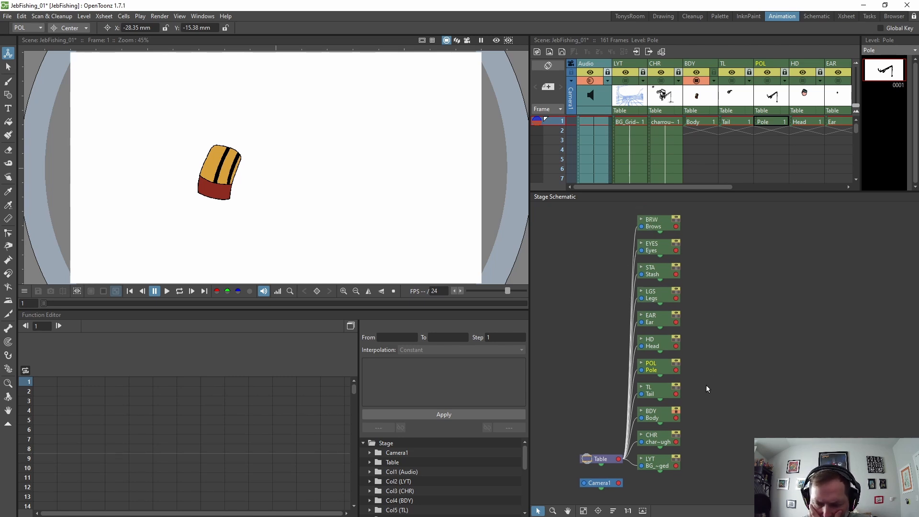
left_click_drag(656, 420, 705, 463)
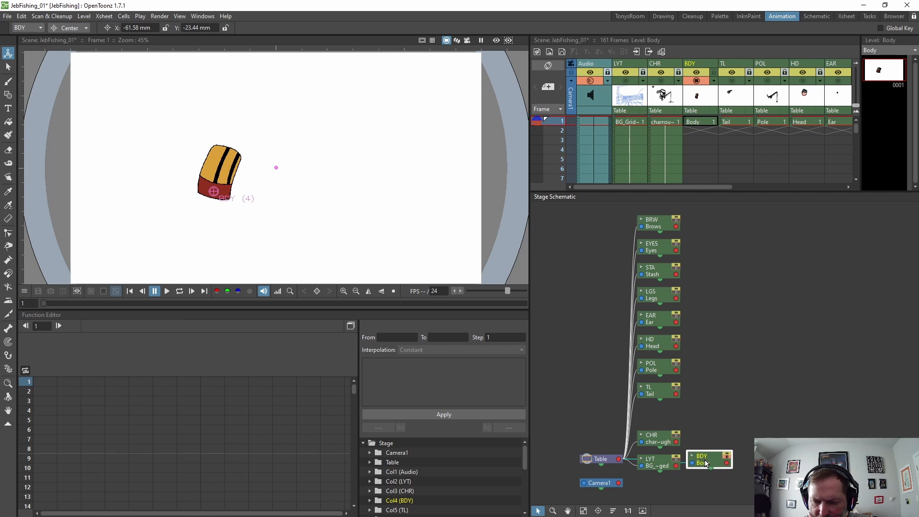
scroll(705, 463, "down", 5)
left_click_drag(641, 335, 650, 391)
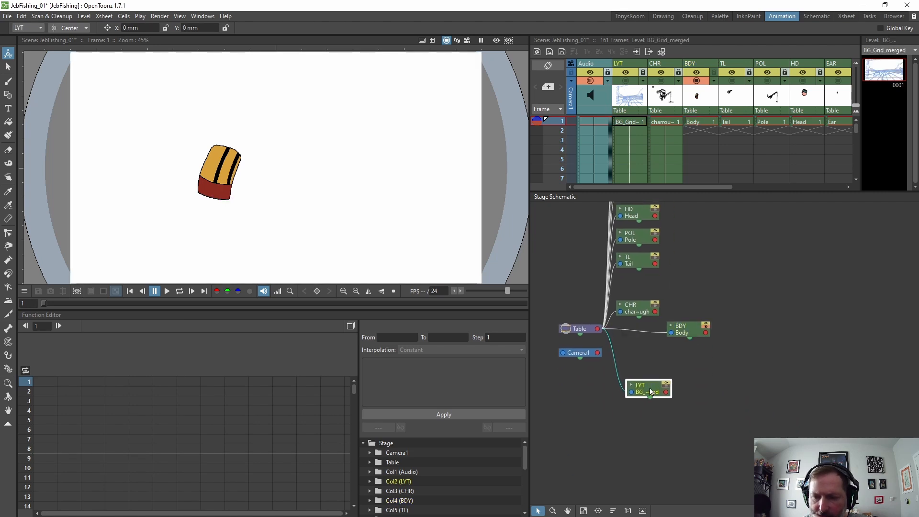
left_click(705, 332)
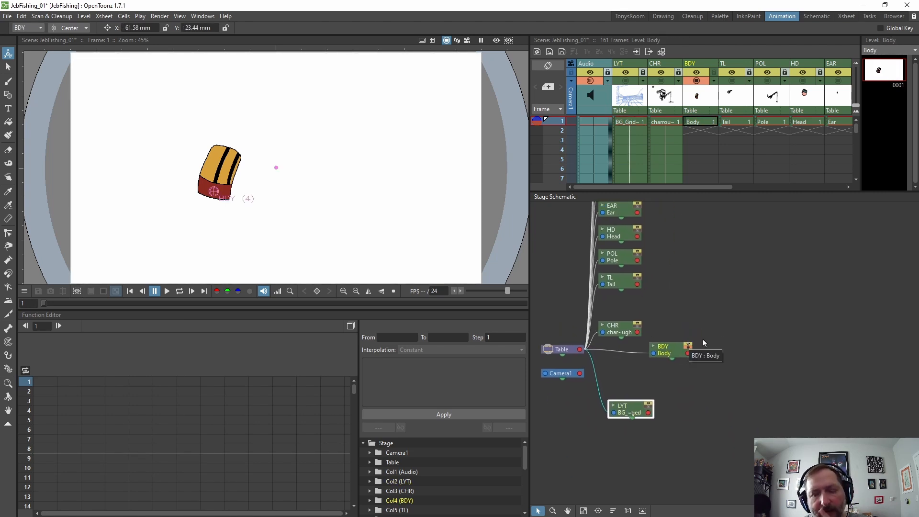
left_click_drag(702, 342, 666, 371)
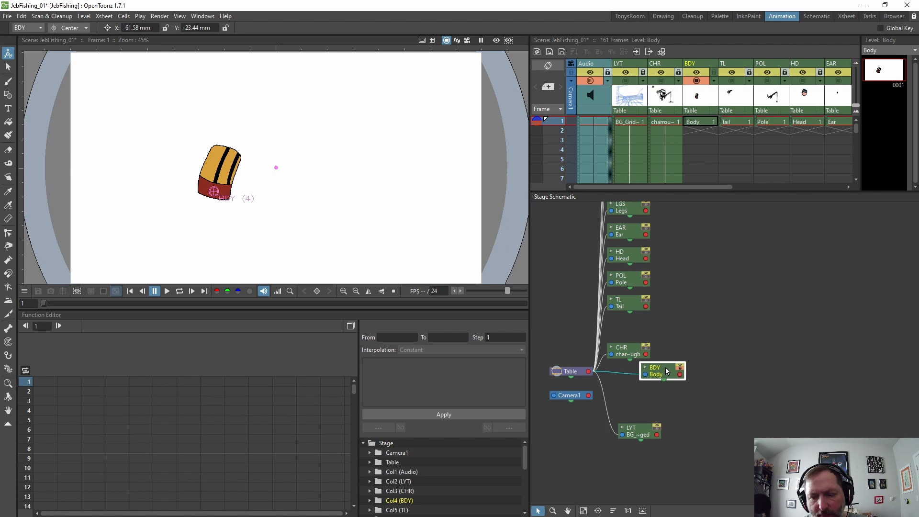
scroll(679, 342, "up", 3)
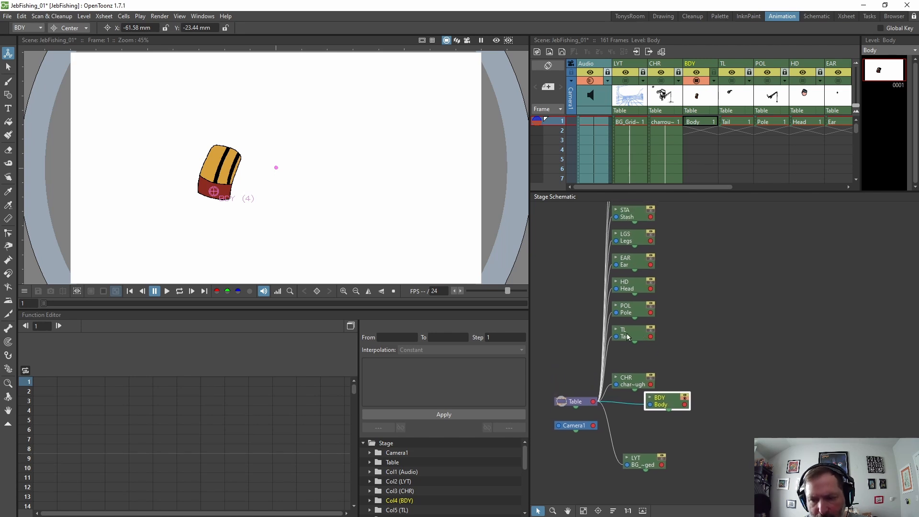
scroll(687, 325, "up", 2)
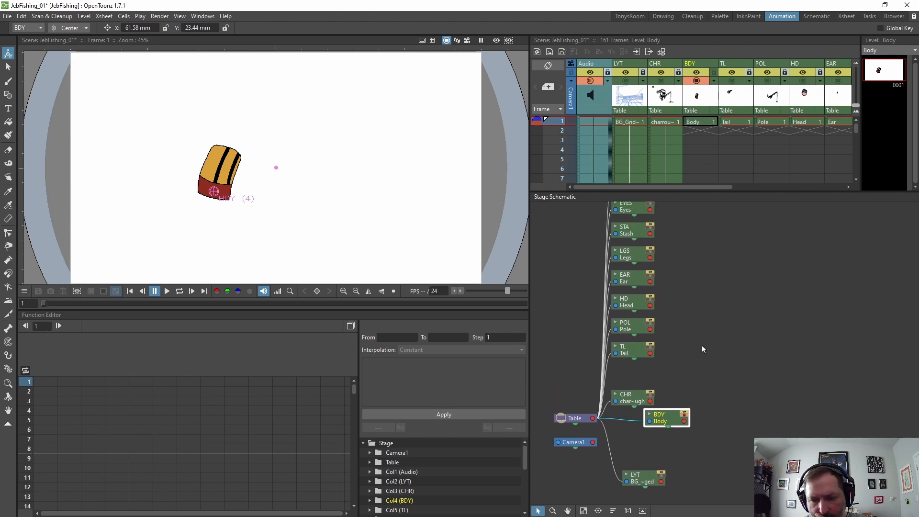
Move the LGS and POL nodes out of the column stack and link both to the BDY node as its children
scroll(697, 340, "up", 2)
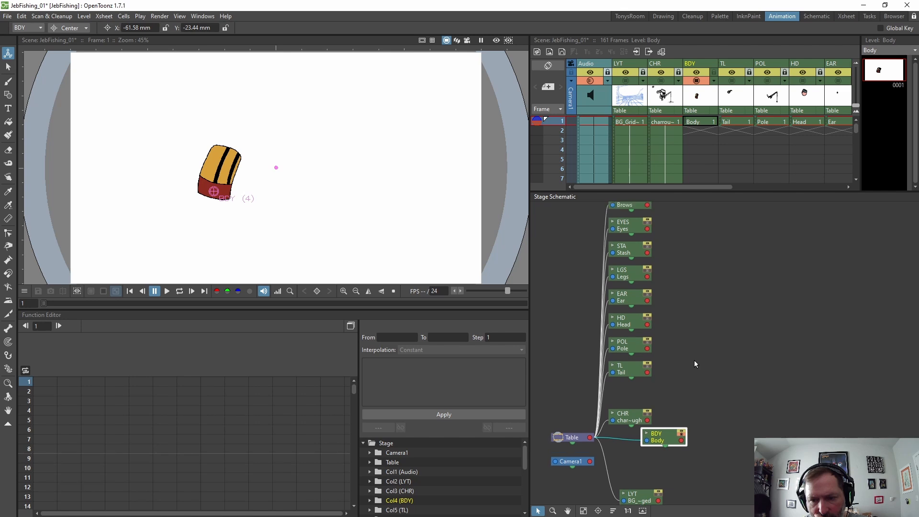
left_click_drag(624, 273, 726, 438)
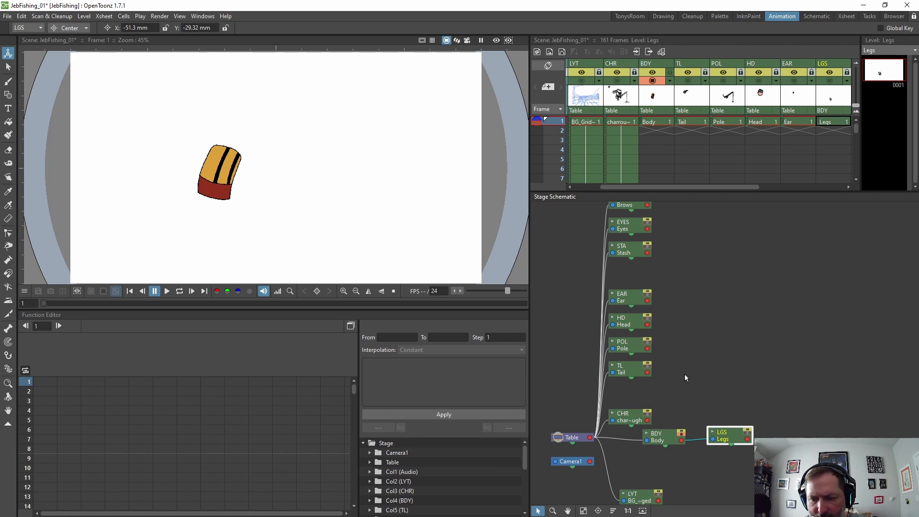
left_click_drag(684, 374, 666, 341)
left_click_drag(608, 314, 696, 379)
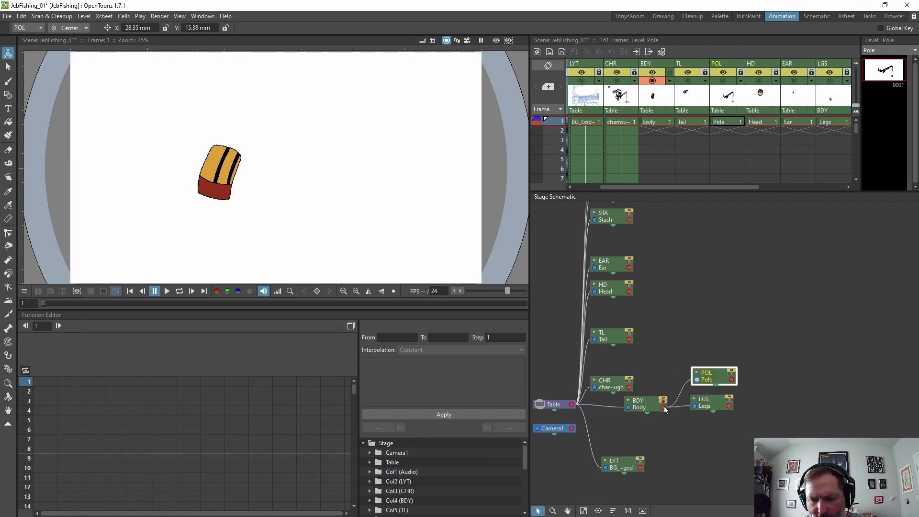
left_click(673, 341)
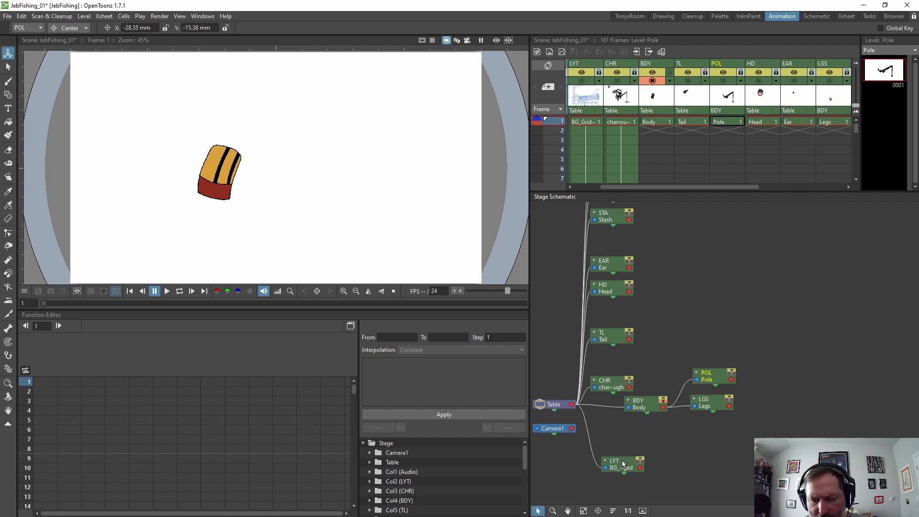
Rearrange the nodes beside Table and Camera1 so that BDY sits above LYT and CHR is below LYT
mouse_move(622, 463)
left_mouse_down()
mouse_move(630, 451)
mouse_move(616, 446)
left_mouse_up()
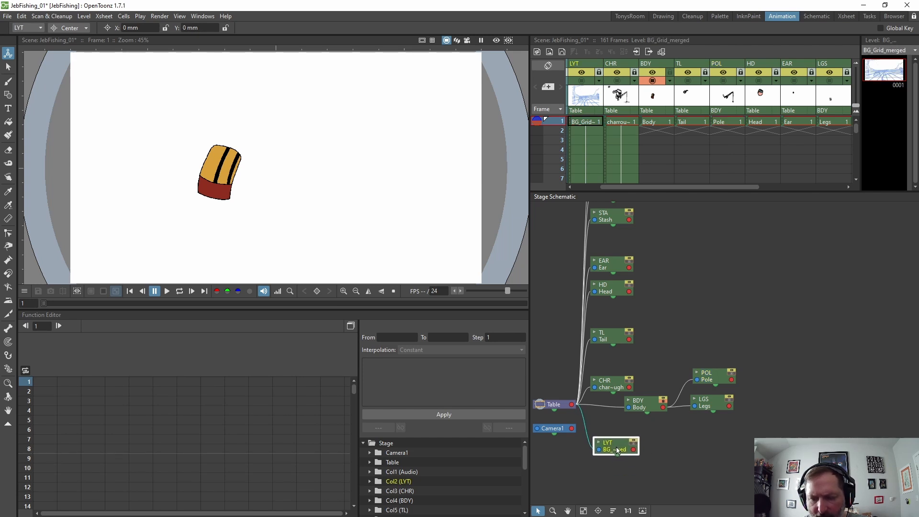
left_click_drag(644, 399, 617, 415)
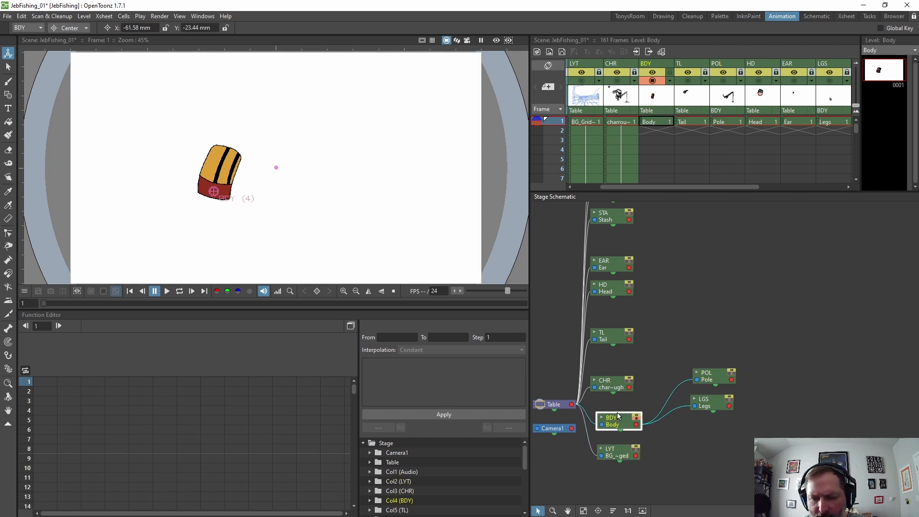
left_click(612, 385)
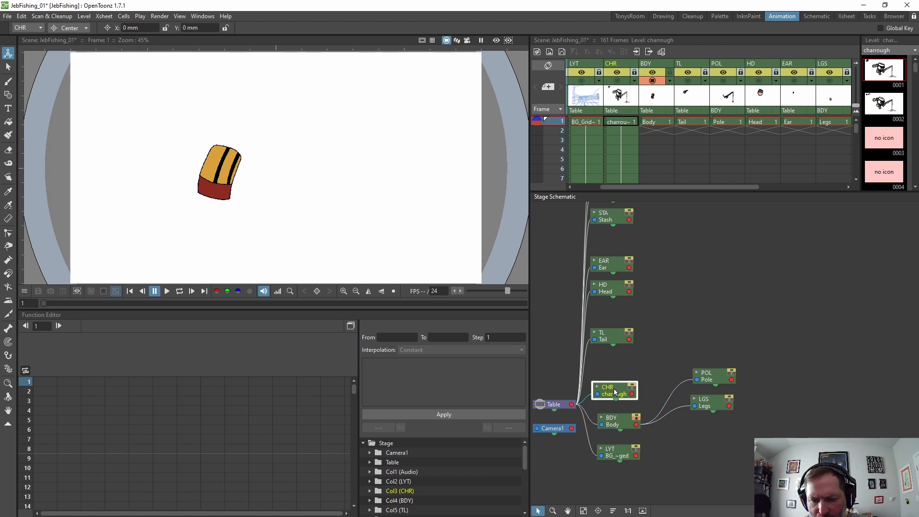
left_click_drag(616, 389, 618, 483)
left_click_drag(605, 395, 631, 503)
left_click_drag(627, 452, 696, 297)
scroll(670, 394, "down", 2)
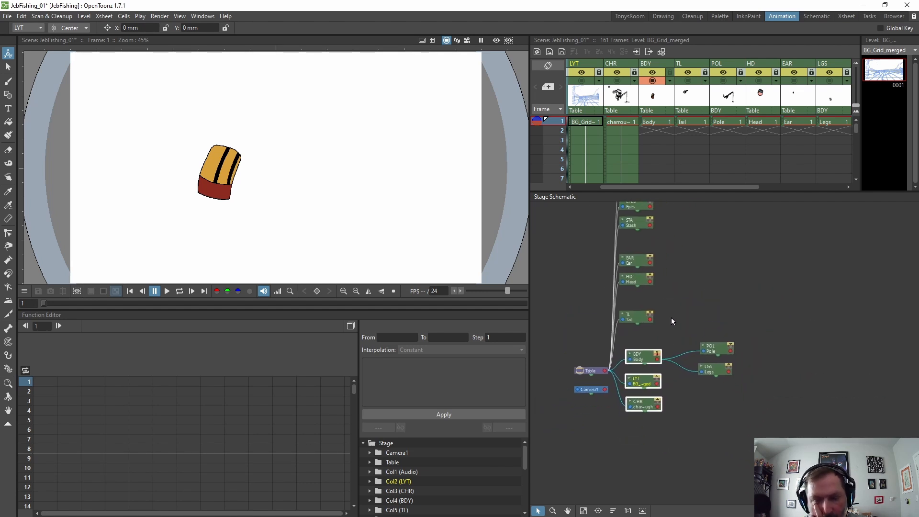
Place the HD node above POL and link it to the BDY node
scroll(669, 315, "up", 1)
left_click(634, 273)
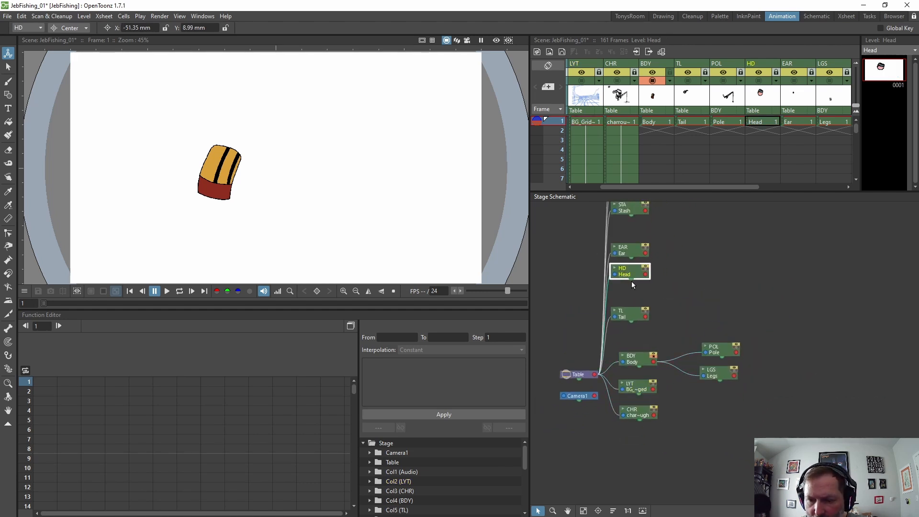
left_click_drag(623, 275, 654, 365)
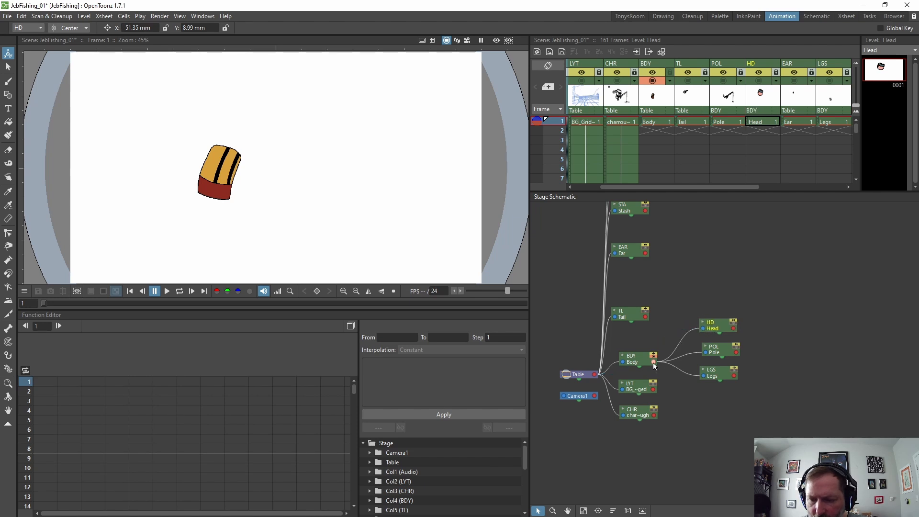
Move the TL, EAR and STA nodes beside the HD node and link each of them to HD
left_click_drag(632, 314, 733, 328)
left_click(623, 292)
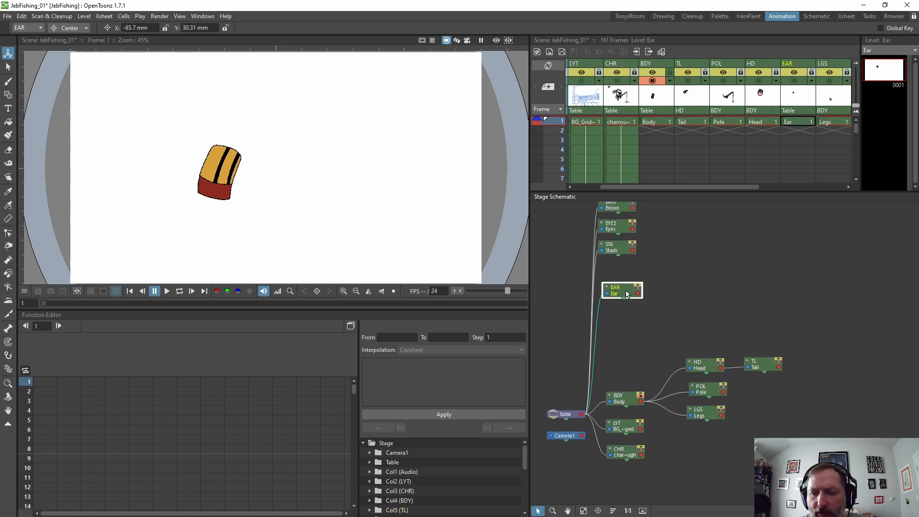
left_click_drag(622, 291, 722, 369)
scroll(607, 268, "down", 1)
left_click(606, 267)
left_click_drag(607, 267, 700, 373)
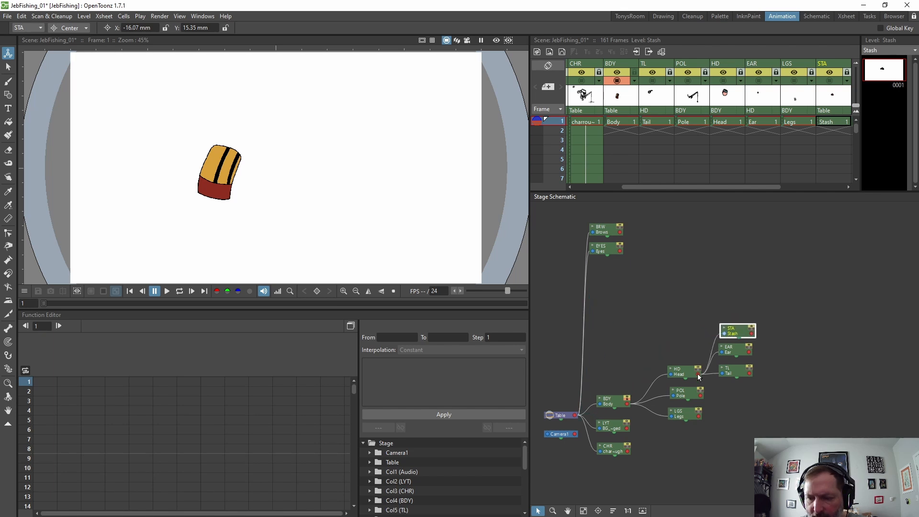
Link the EYES and BRW nodes to HD, and space out the HD, POL and LGS branches of the body hierarchy
left_click(664, 297)
left_click(683, 392)
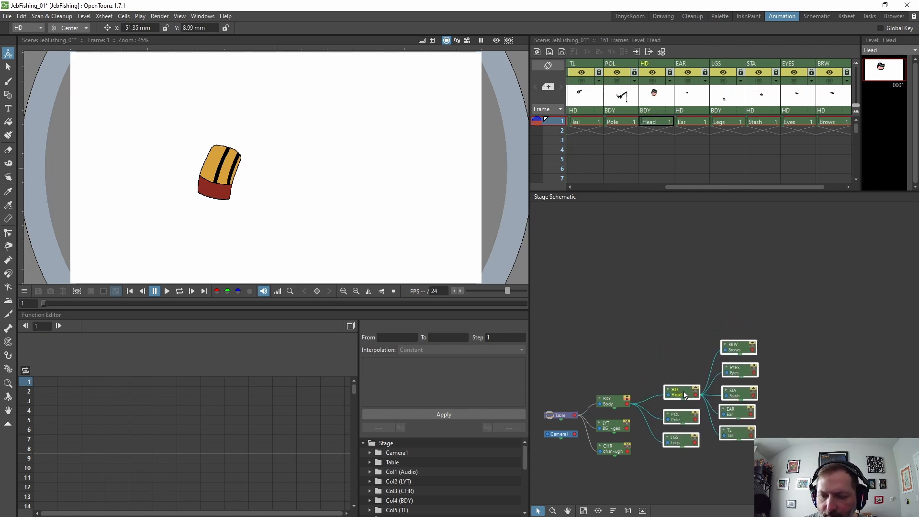
left_click_drag(686, 395, 701, 280)
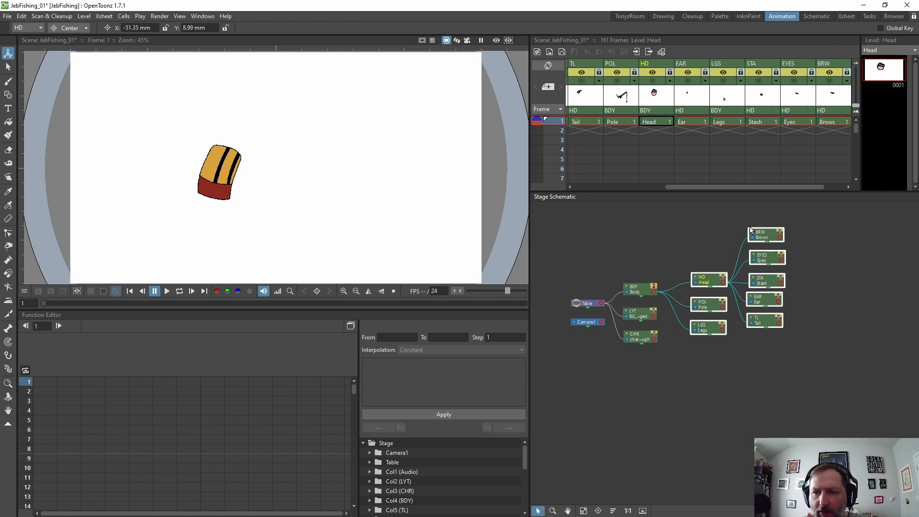
In the TonysRoom workspace, create a Plastic mesh for the BDY column's drawing with a Mesh Edges Length of about 8.64 mm
left_click(627, 16)
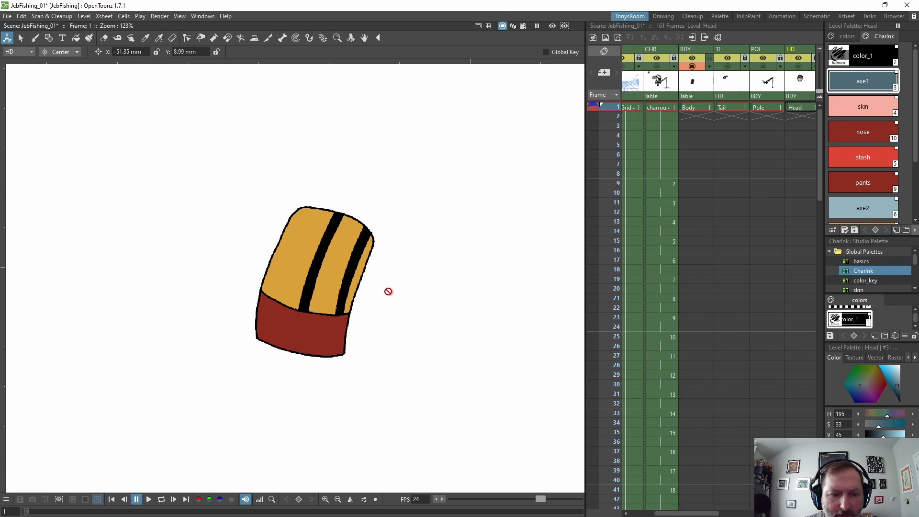
scroll(389, 305, "up", 3)
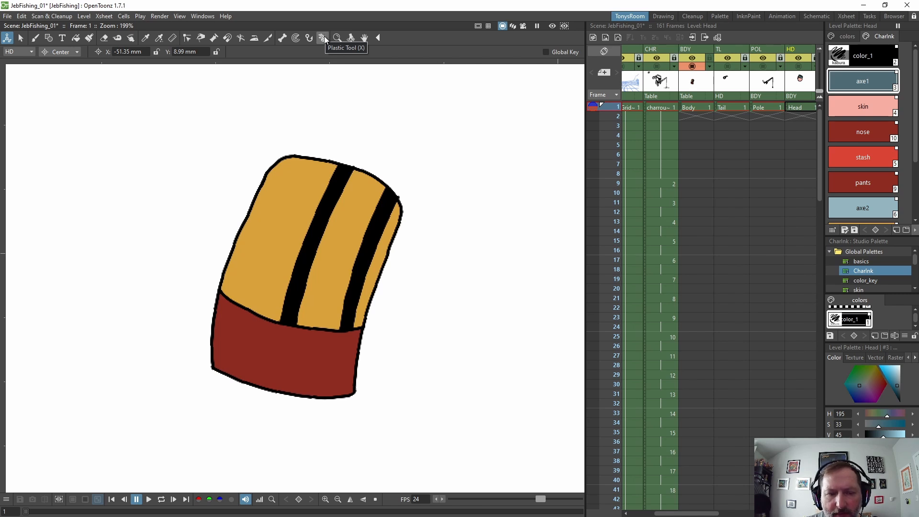
left_click(324, 38)
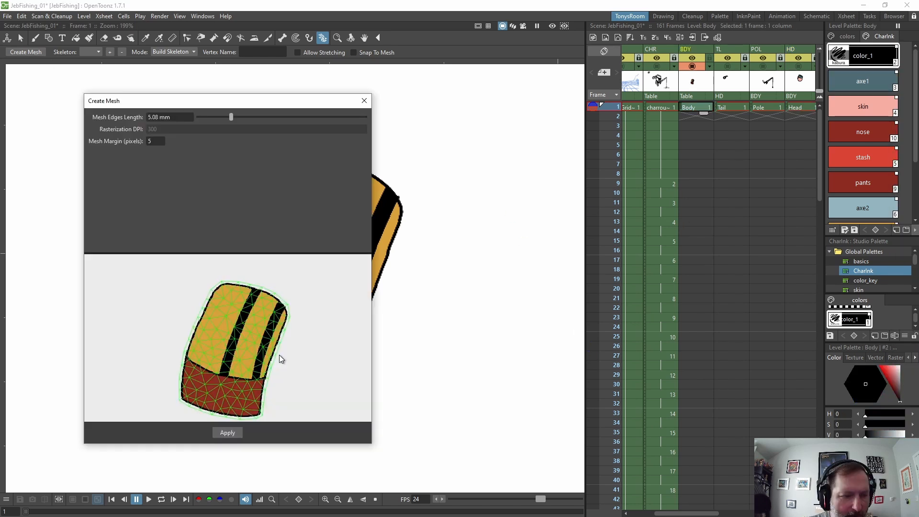
left_click_drag(230, 116, 269, 120)
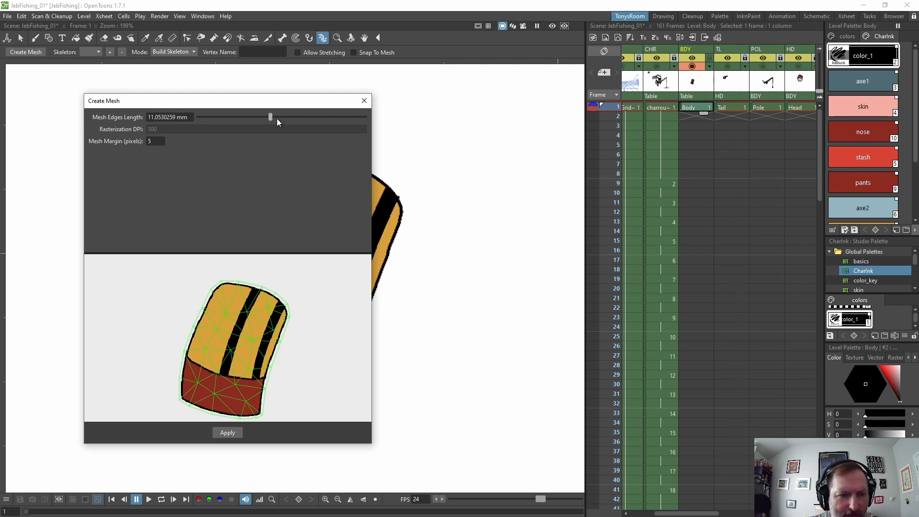
left_click_drag(270, 117, 218, 117)
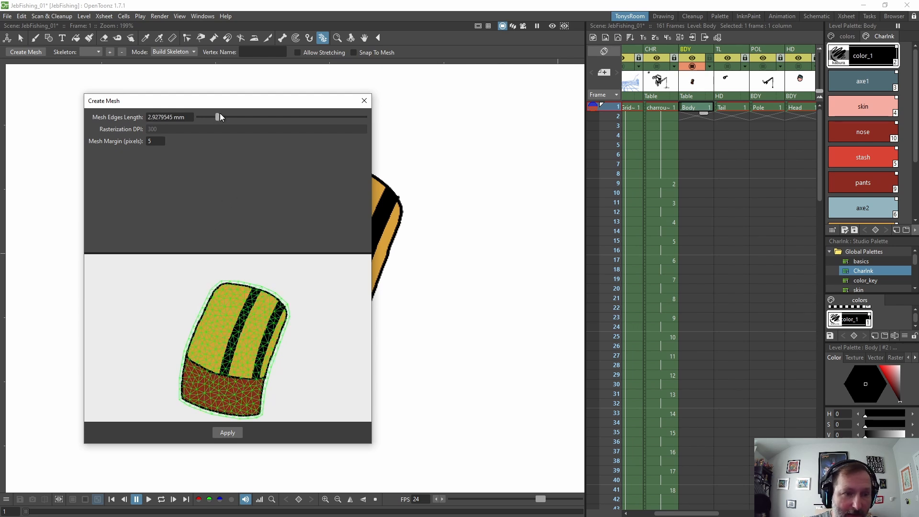
left_click_drag(220, 116, 255, 119)
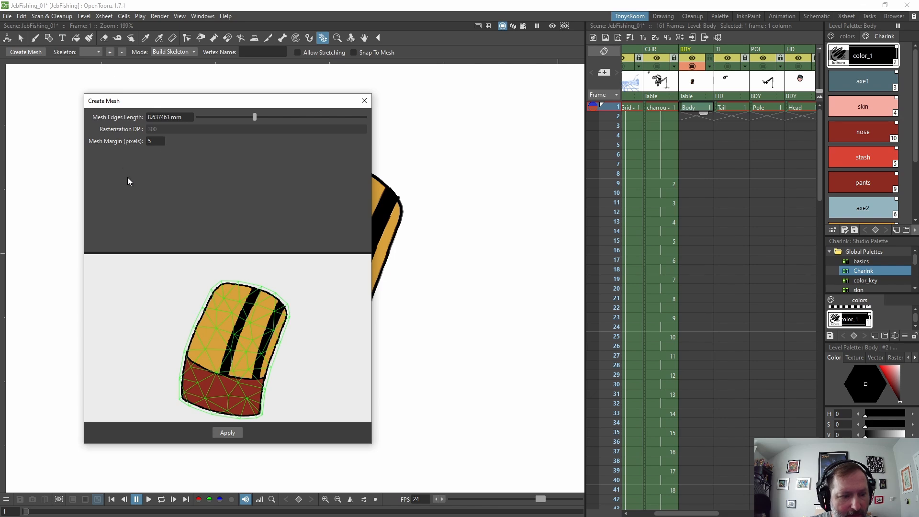
left_click(232, 432)
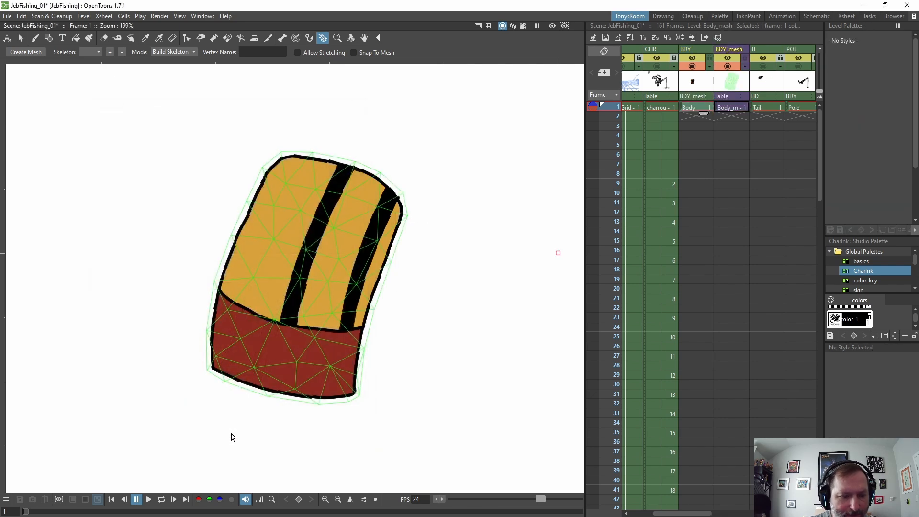
Set the Plastic tool to Edit Mesh mode and reposition the mesh vertices along the lower part of the red pants
scroll(274, 358, "up", 2)
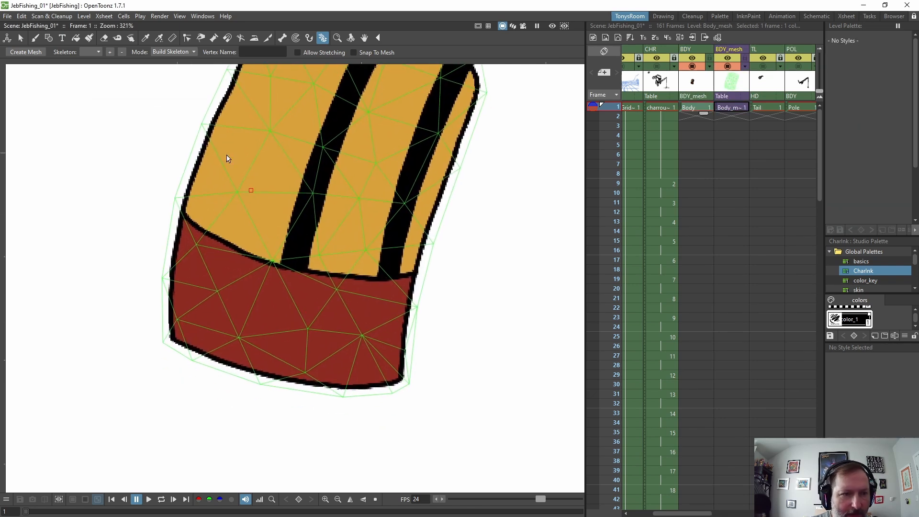
left_click(173, 51)
left_click(173, 59)
scroll(317, 349, "up", 1)
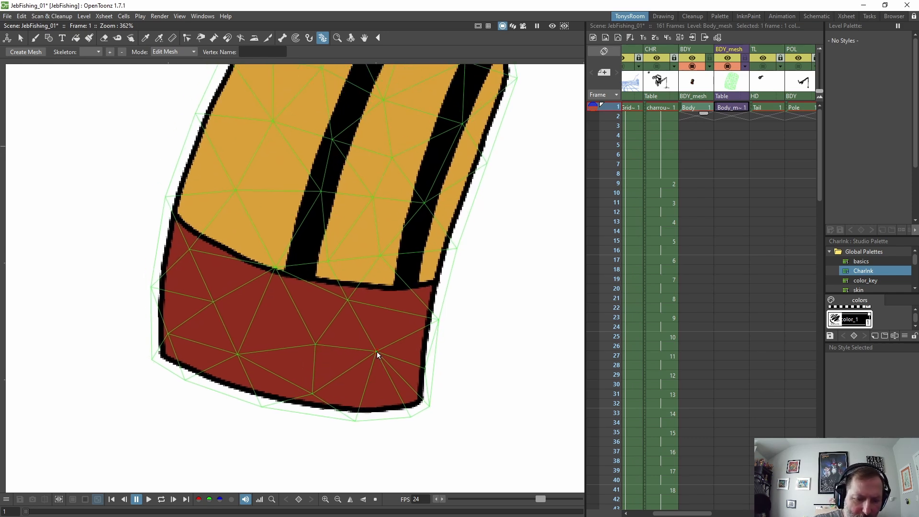
left_click_drag(377, 352, 386, 371)
left_click_drag(317, 388, 315, 372)
left_click_drag(237, 353, 238, 352)
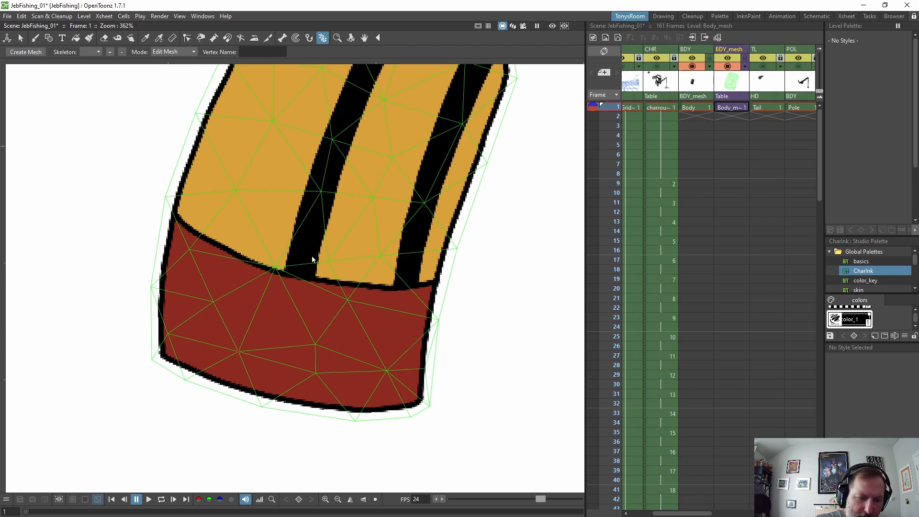
Pull the mesh vertices near the shirt hem down into the red pants and even out the spacing of the middle ones
left_click_drag(315, 344, 311, 325)
left_click_drag(275, 267, 263, 302)
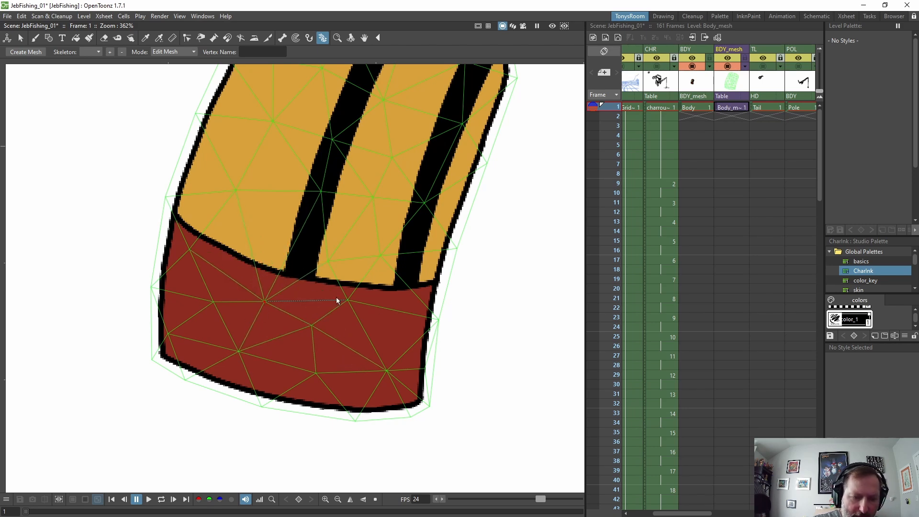
left_click_drag(347, 301, 369, 324)
left_click_drag(312, 325, 320, 335)
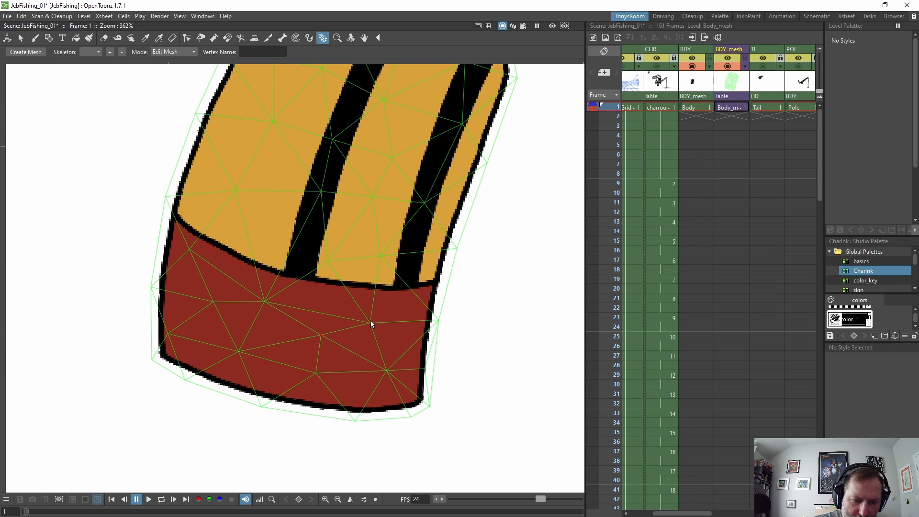
left_click_drag(370, 321, 344, 308)
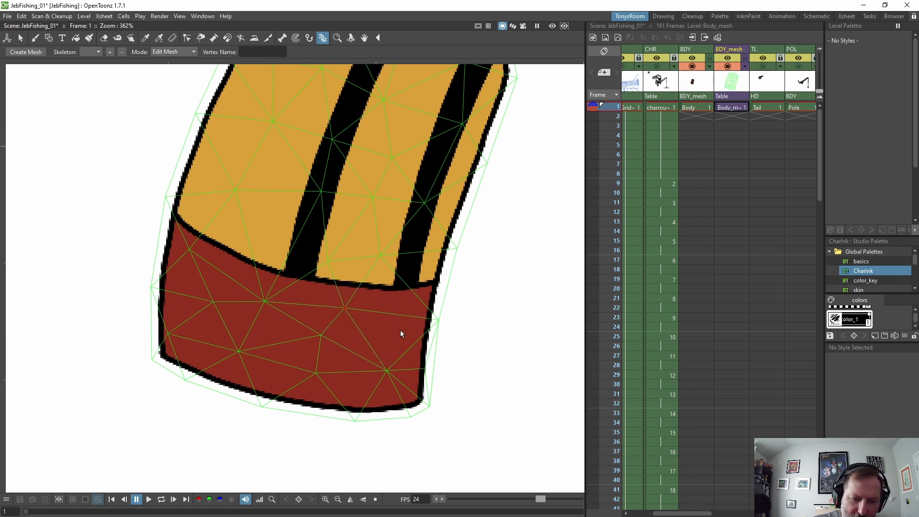
Split the long diagonal mesh edge at the right side of the red pants and reposition the new vertex and the one below it
right_click(367, 340)
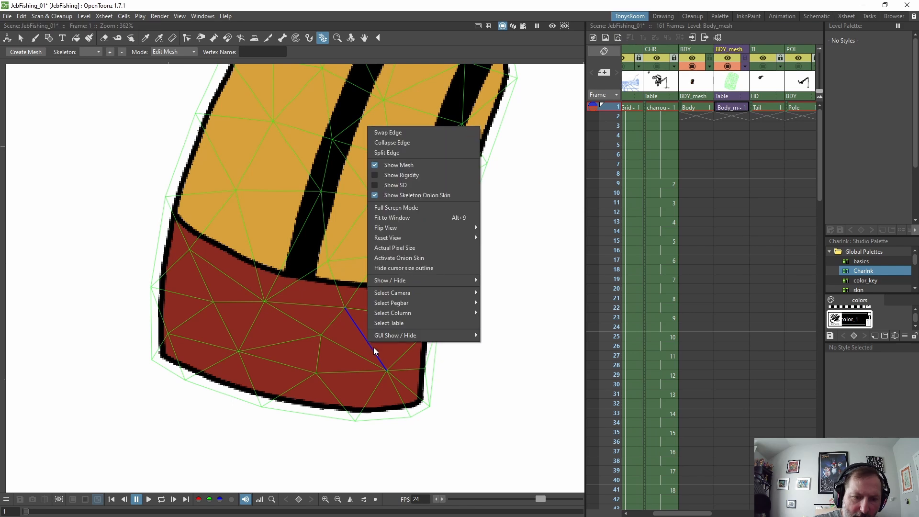
left_click(402, 152)
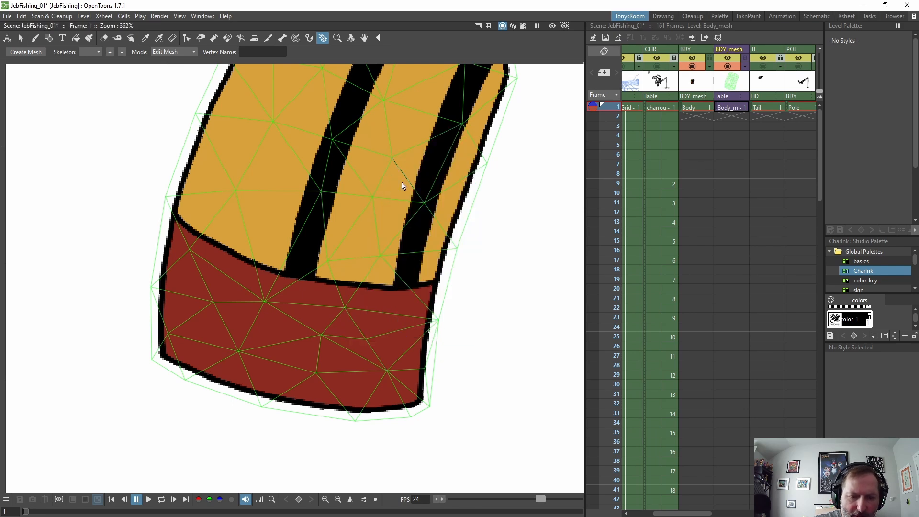
left_click_drag(384, 341, 387, 335)
left_click_drag(386, 371, 379, 376)
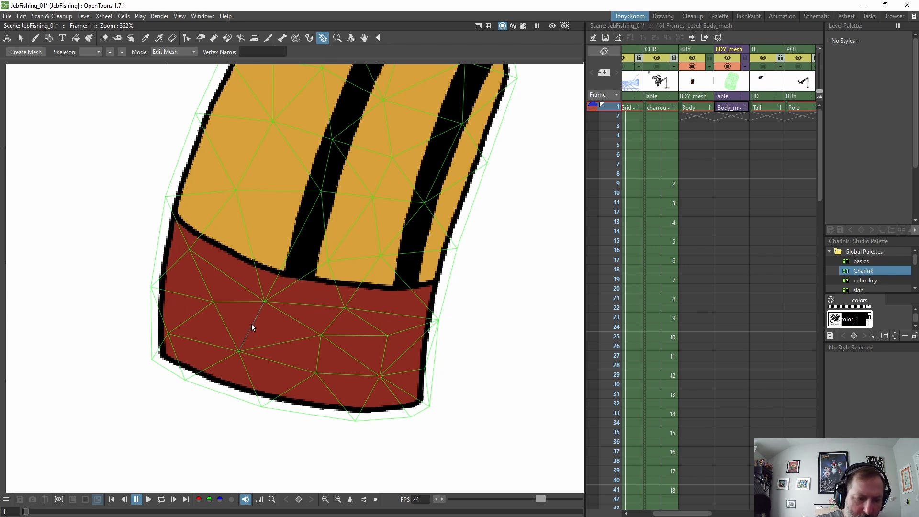
Split the mesh edge crossing the shirt hem left of the first black stripe, and swap the edge running along that stripe's lower end
right_click(252, 248)
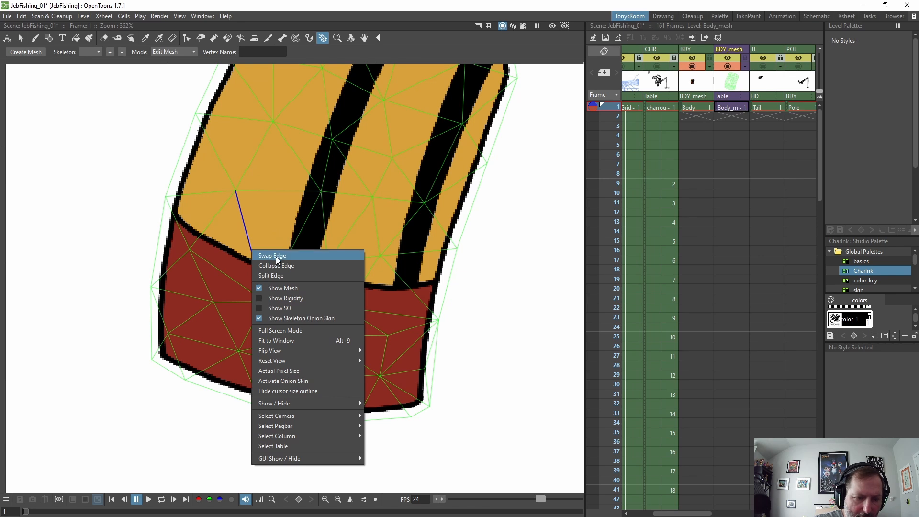
left_click(283, 276)
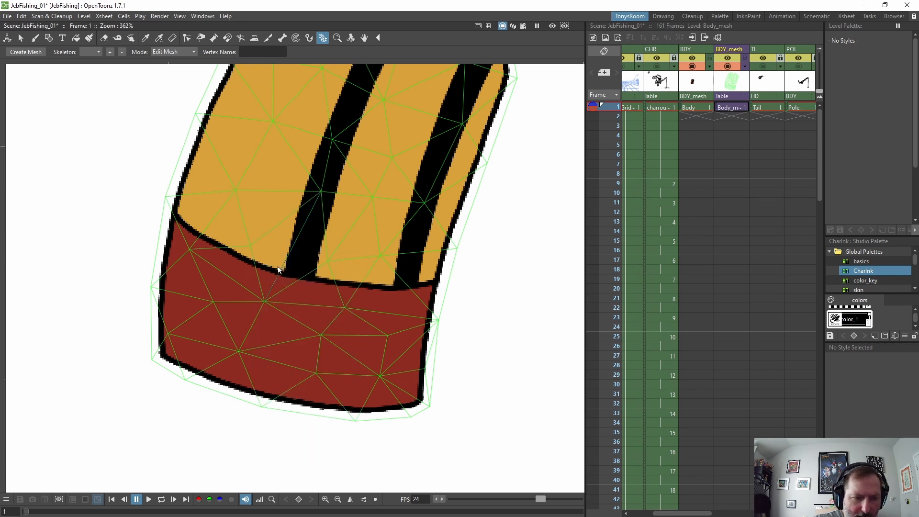
right_click(295, 249)
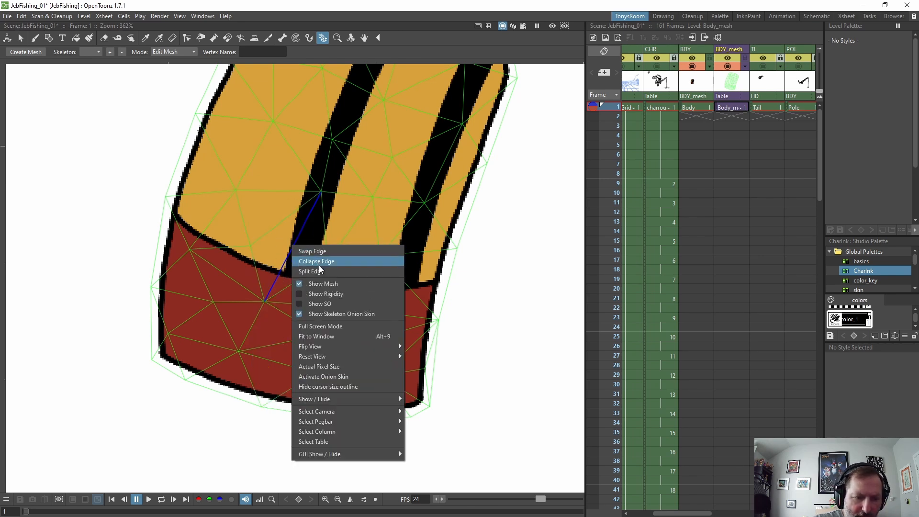
left_click(319, 251)
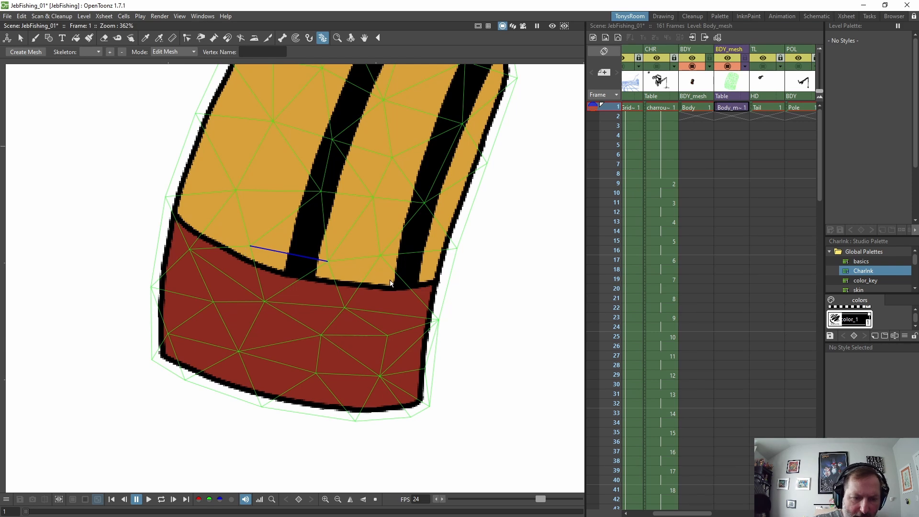
left_click(335, 297)
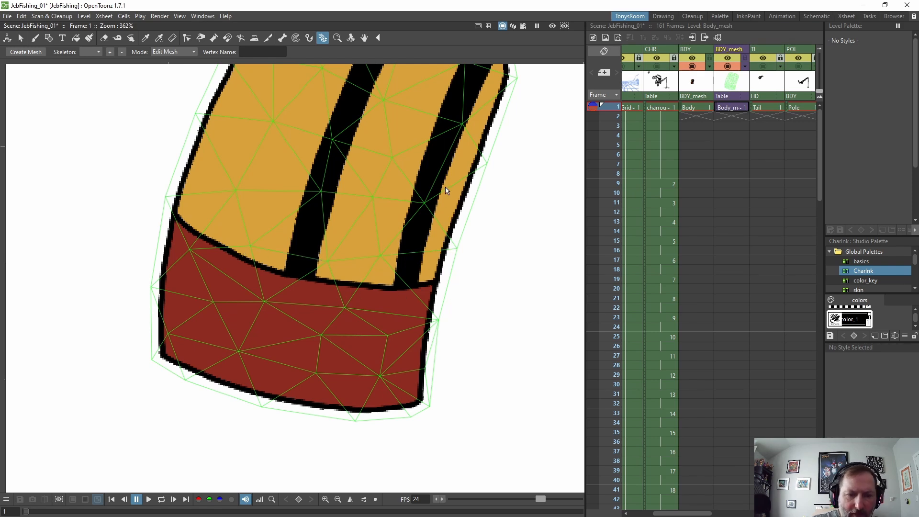
Nudge the inner mesh vertex at the right side of the red pants and open the editing options for the lower-left edge
left_click_drag(388, 337, 388, 341)
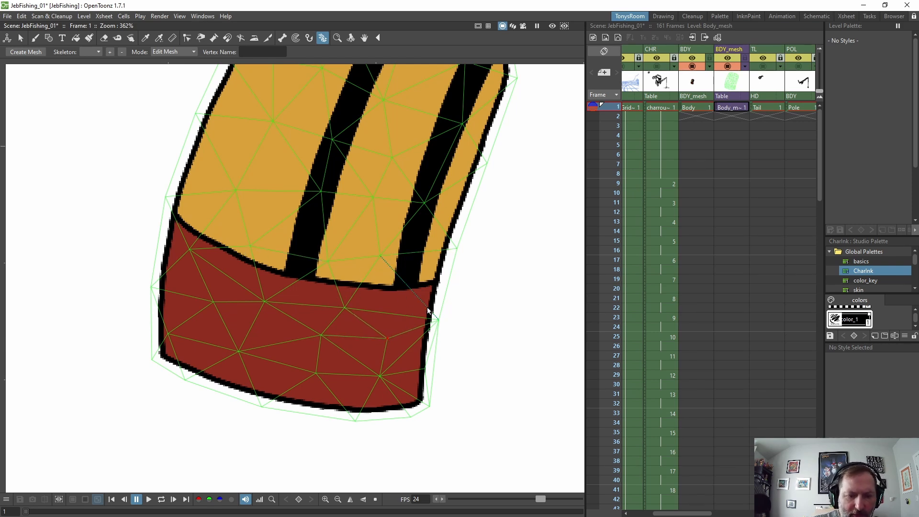
key("space")
left_click_drag(405, 294, 495, 326)
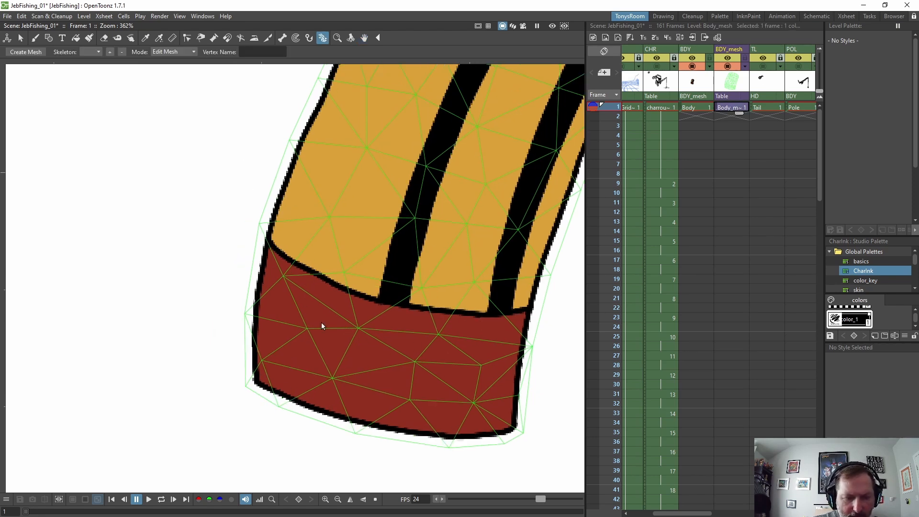
left_click(300, 369)
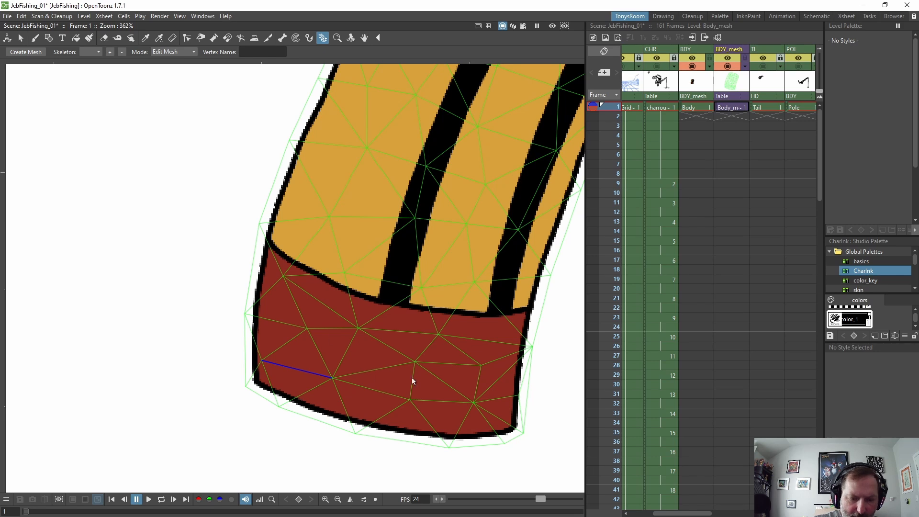
right_click(303, 371)
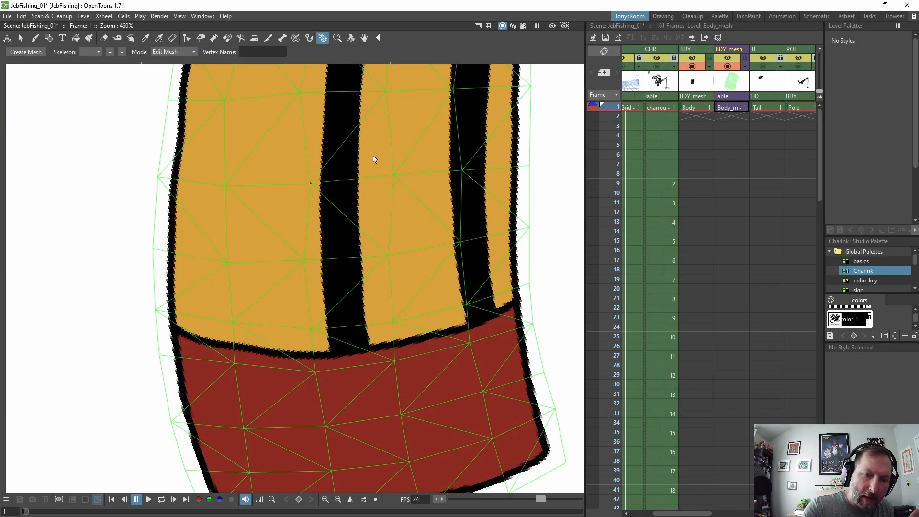
Reposition the mesh vertex left of the first black stripe and align the vertices along the second stripe's left edge
left_click_drag(395, 174, 309, 187)
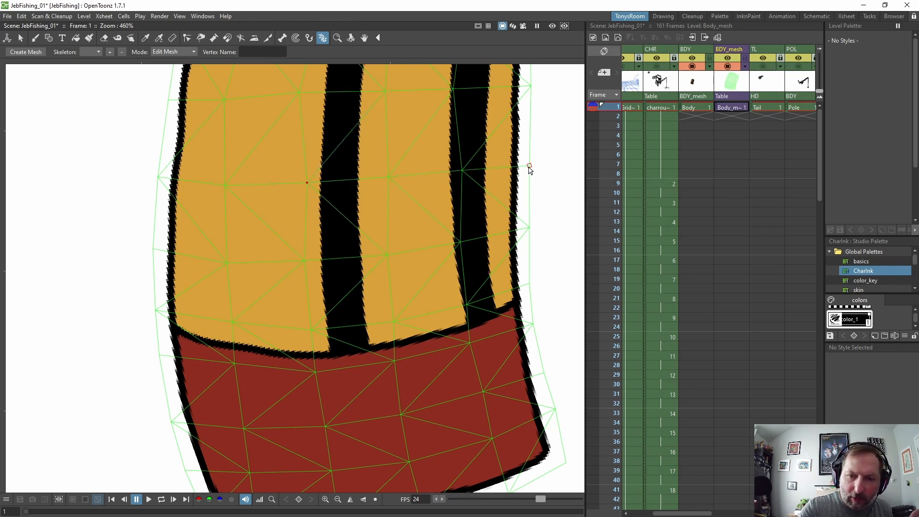
left_click_drag(462, 170, 456, 172)
left_click_drag(461, 242, 457, 243)
left_click(466, 305)
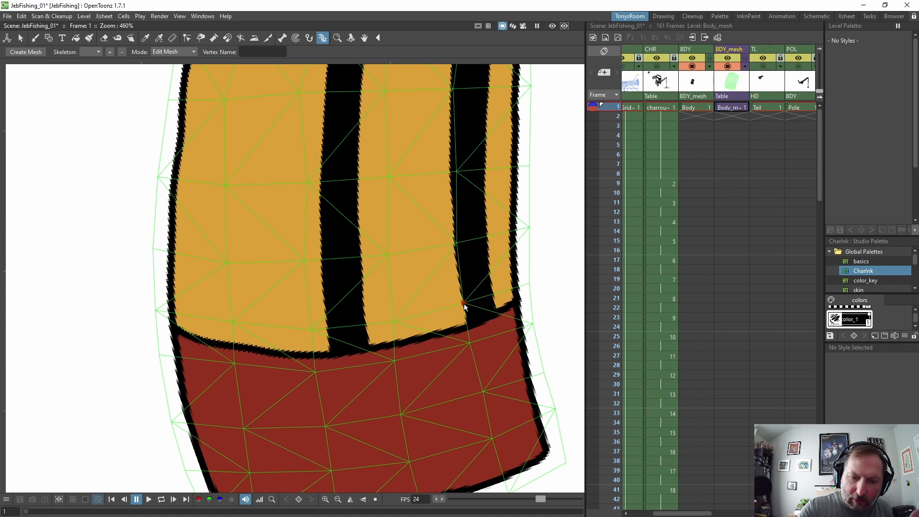
left_click_drag(463, 302, 464, 305)
left_click_drag(457, 171, 452, 171)
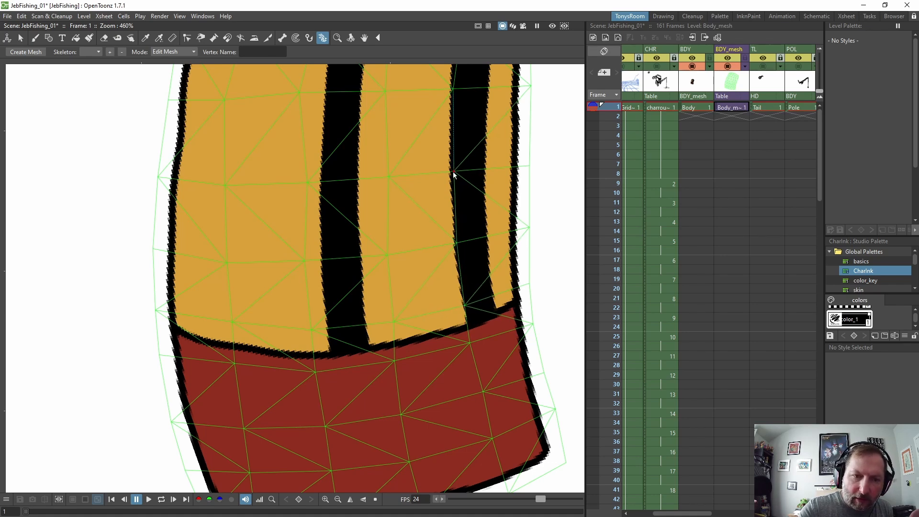
Nudge the mesh vertices in the upper shirt, left of the first black stripe and between the two stripes
scroll(432, 283, "up", 4)
left_click_drag(304, 168, 304, 170)
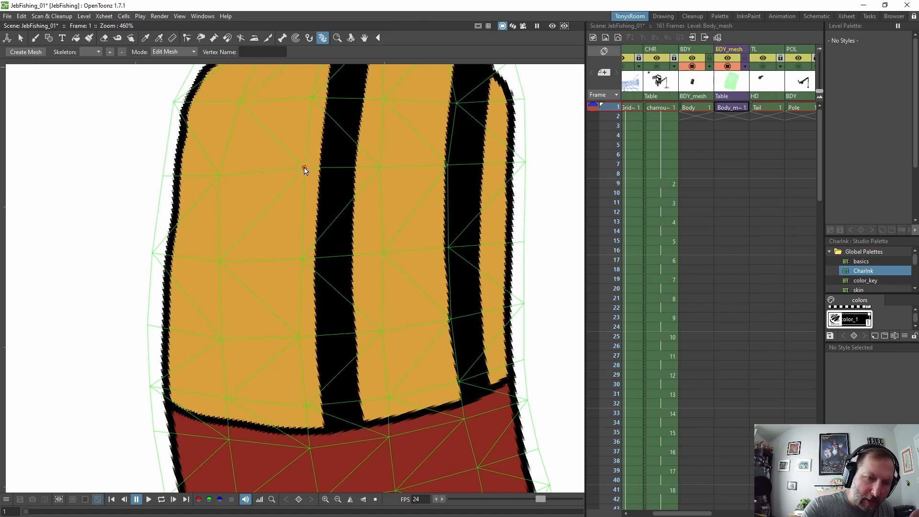
left_click(312, 98)
scroll(311, 96, "up", 3)
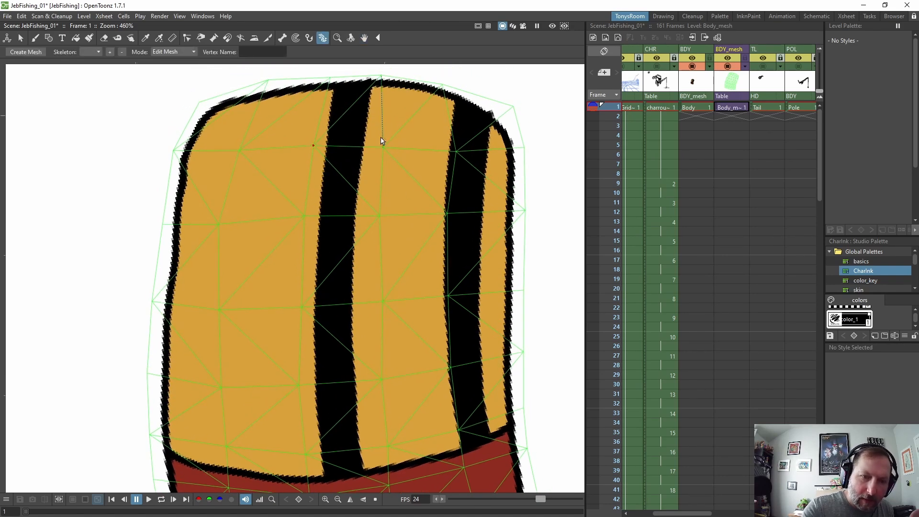
left_click_drag(383, 147, 380, 149)
left_click_drag(378, 215, 377, 217)
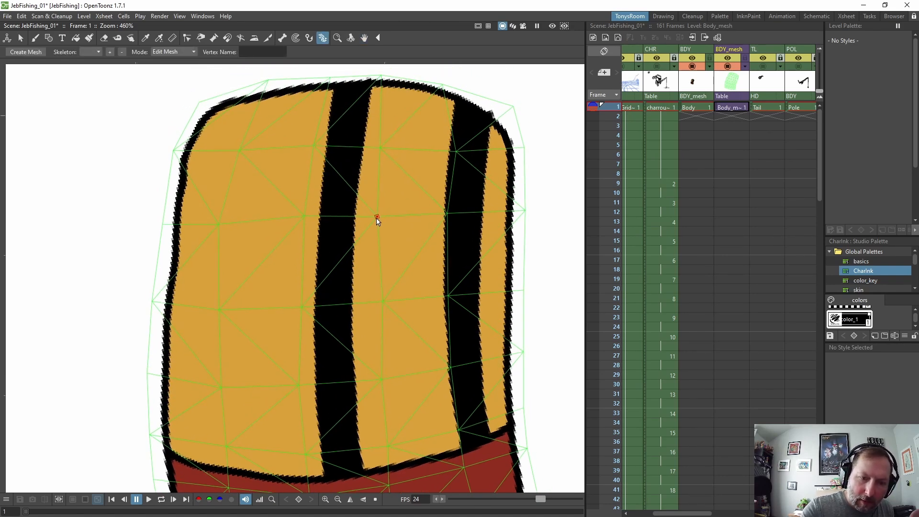
Align the mesh vertices at the second stripe's upper and lower ends, and nudge the outline vertices at the upper-right corner and left side
left_click_drag(456, 151, 449, 148)
left_click_drag(443, 86, 456, 91)
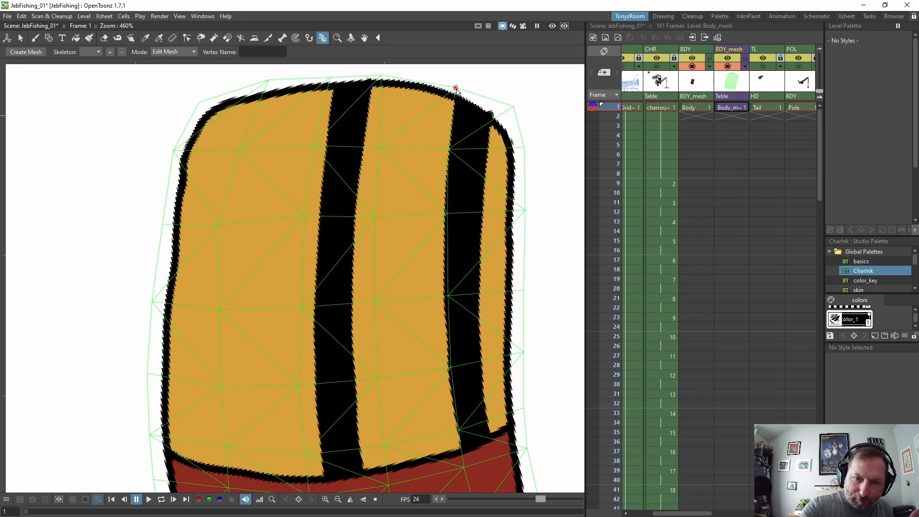
left_click_drag(513, 106, 514, 108)
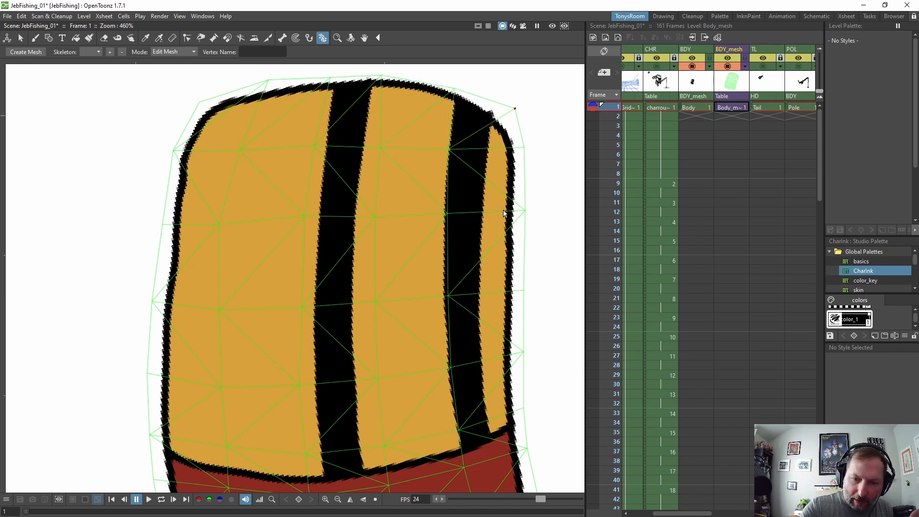
left_click_drag(458, 430, 459, 427)
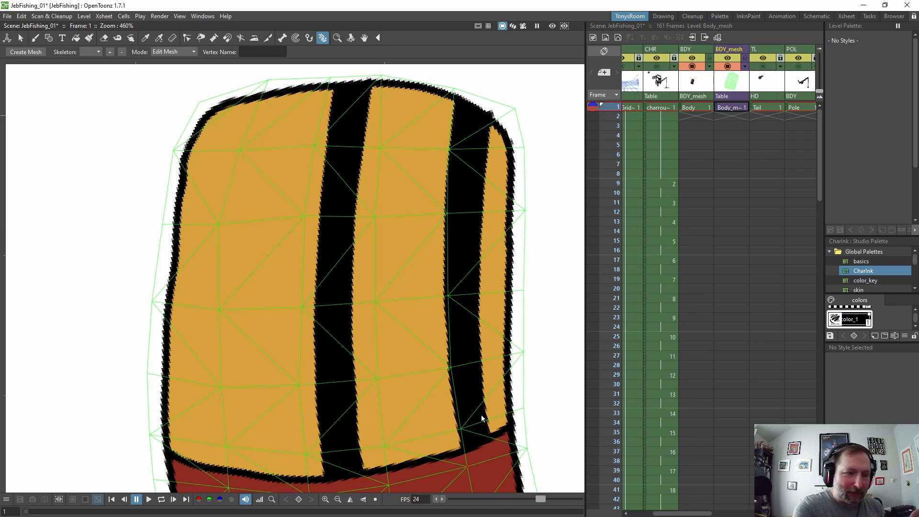
left_click_drag(161, 224, 158, 225)
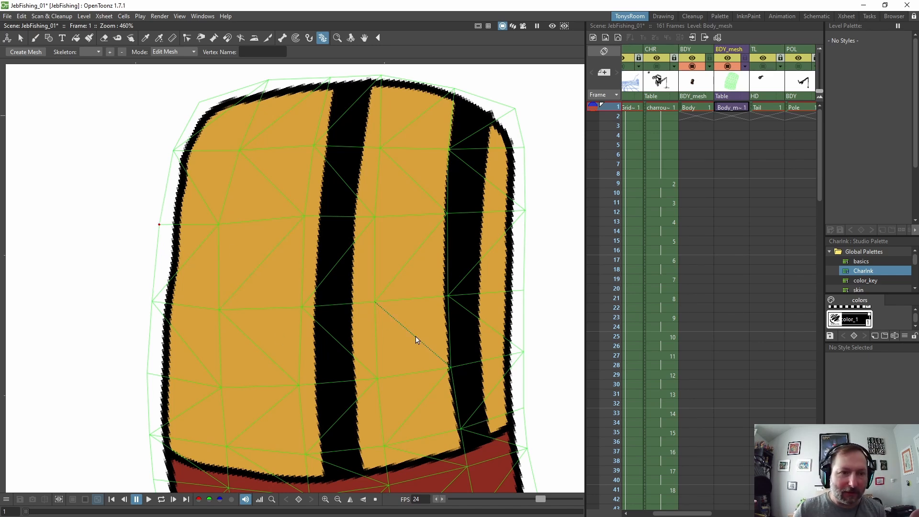
Examine the edited mesh over the whole shirt and red pants
scroll(365, 228, "down", 2)
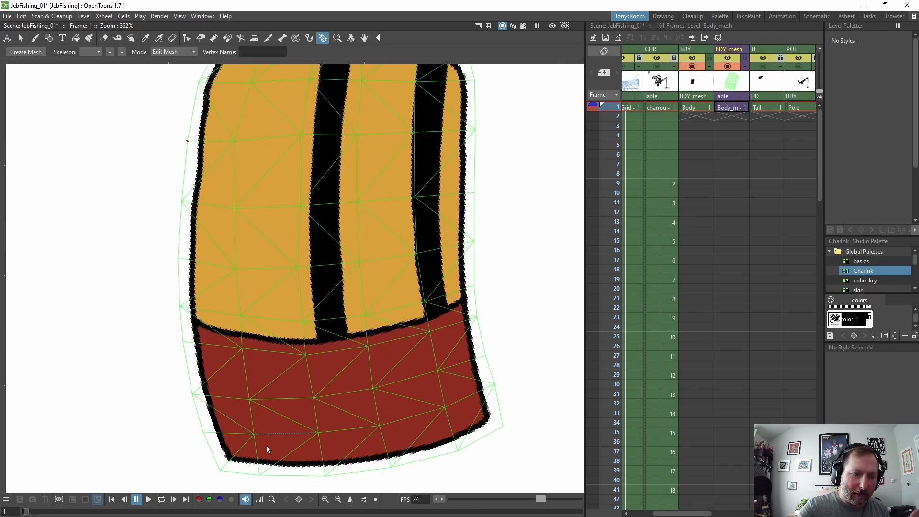
key("space")
left_click_drag(464, 259, 465, 292)
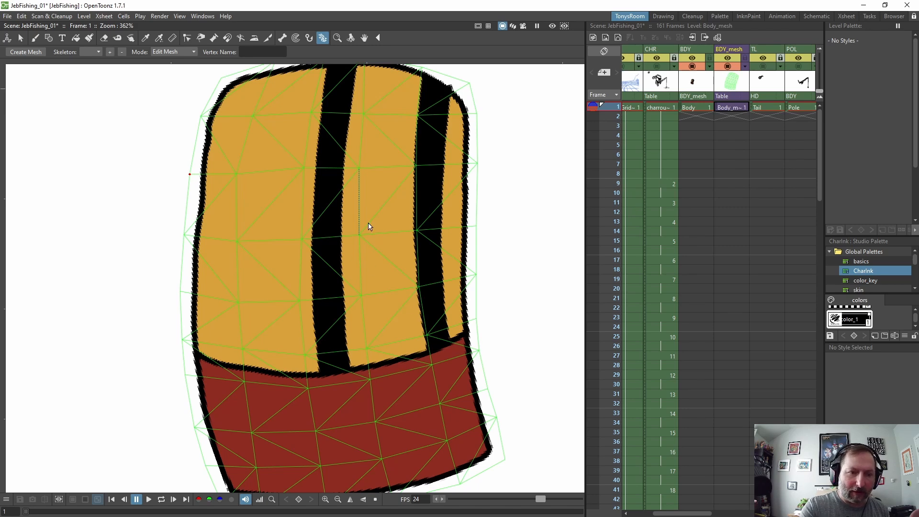
key("space")
left_click_drag(475, 346, 465, 295)
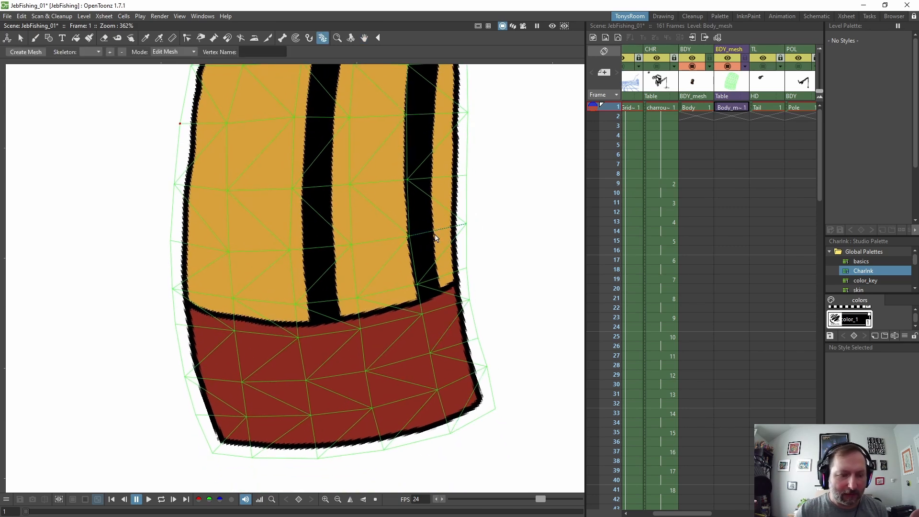
scroll(406, 273, "down", 2)
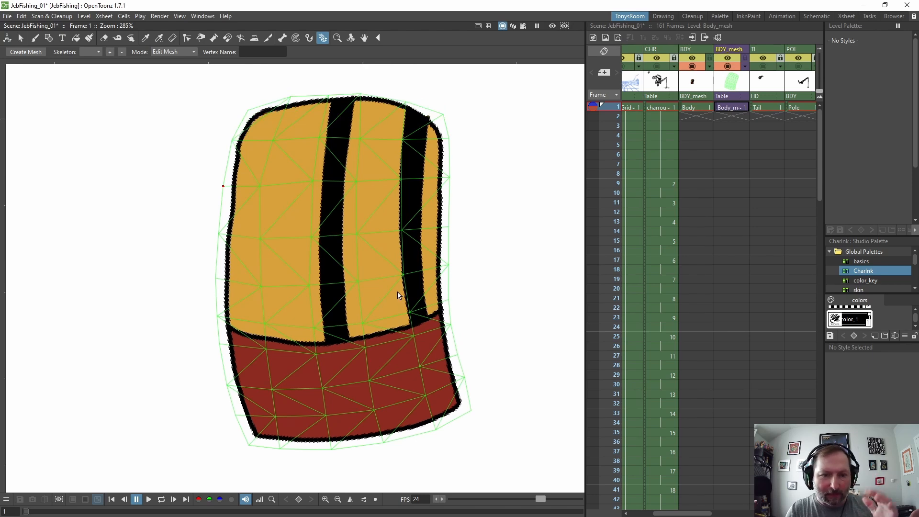
scroll(398, 296, "down", 2)
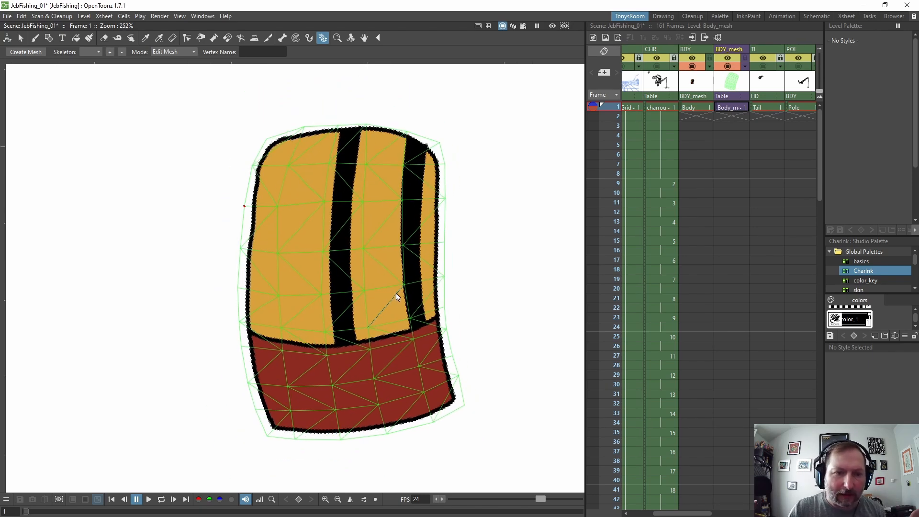
scroll(390, 293, "up", 2)
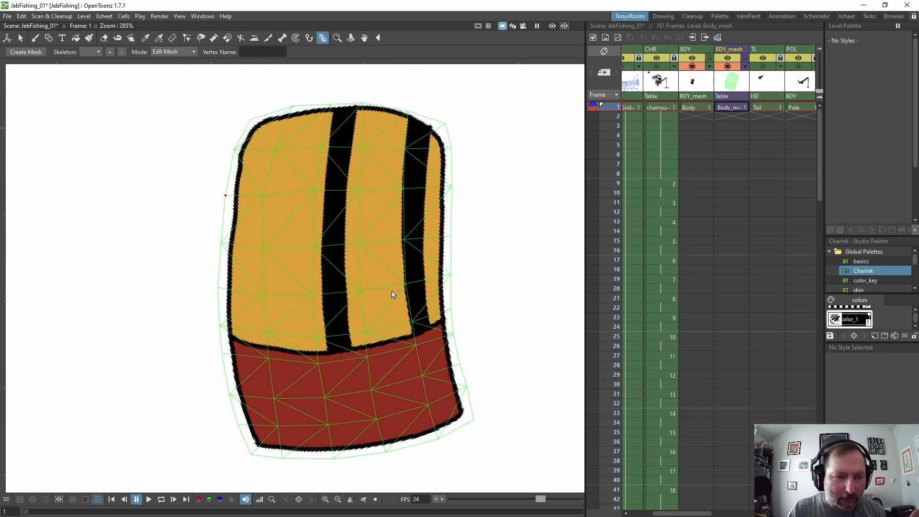
scroll(391, 290, "up", 2)
scroll(391, 290, "down", 2)
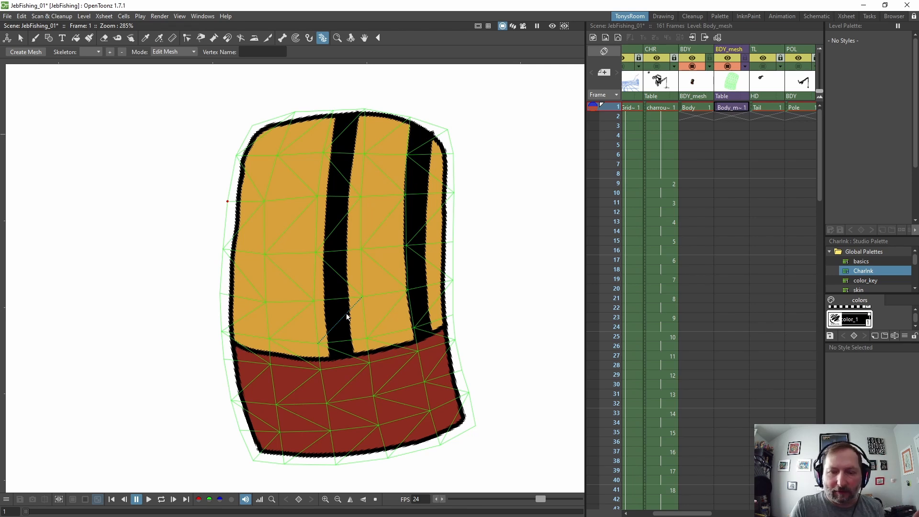
left_click(738, 109)
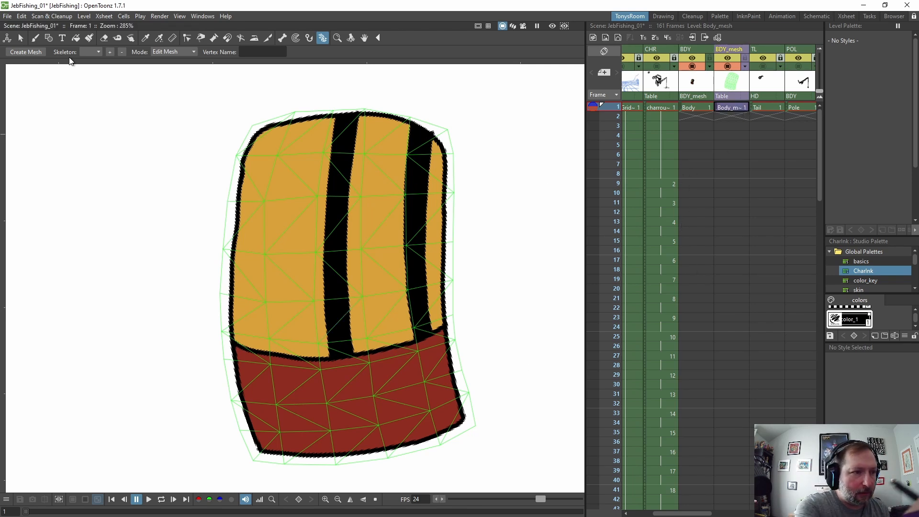
left_click(26, 52)
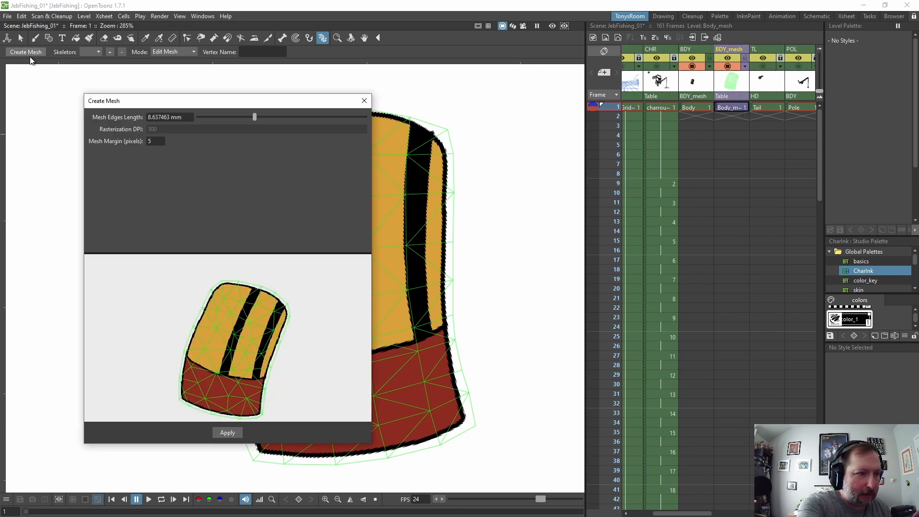
left_click(364, 101)
Set the Plastic tool to Build Skeleton and place a root at the pants' bottom edge, a mid-body vertex and one at the shirt's top
left_click(166, 52)
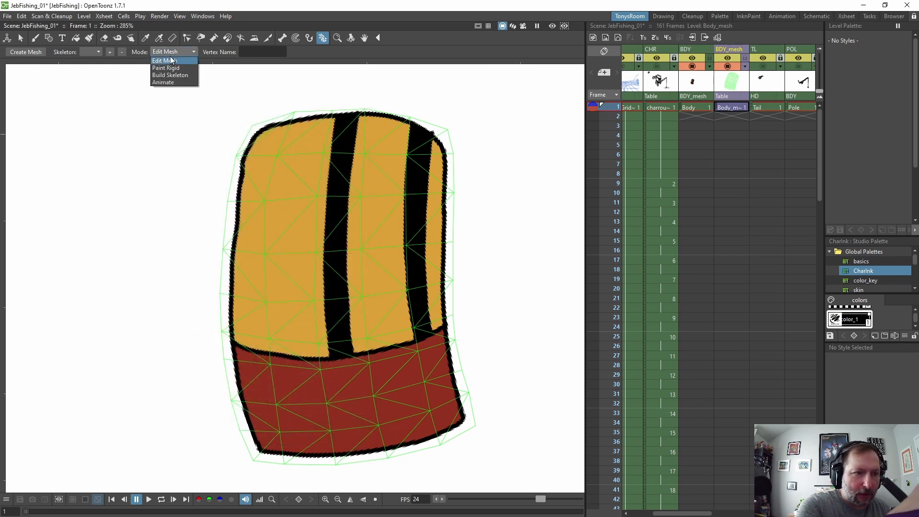
left_click(174, 76)
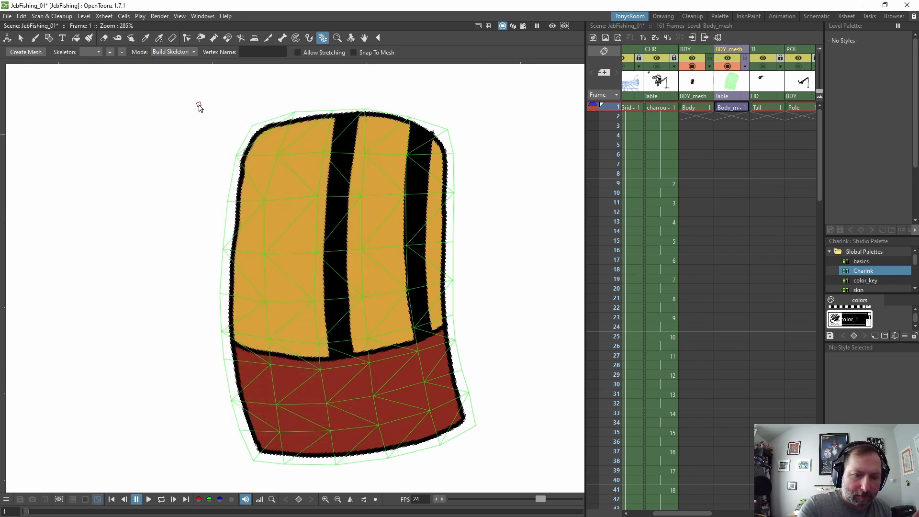
left_click(361, 454)
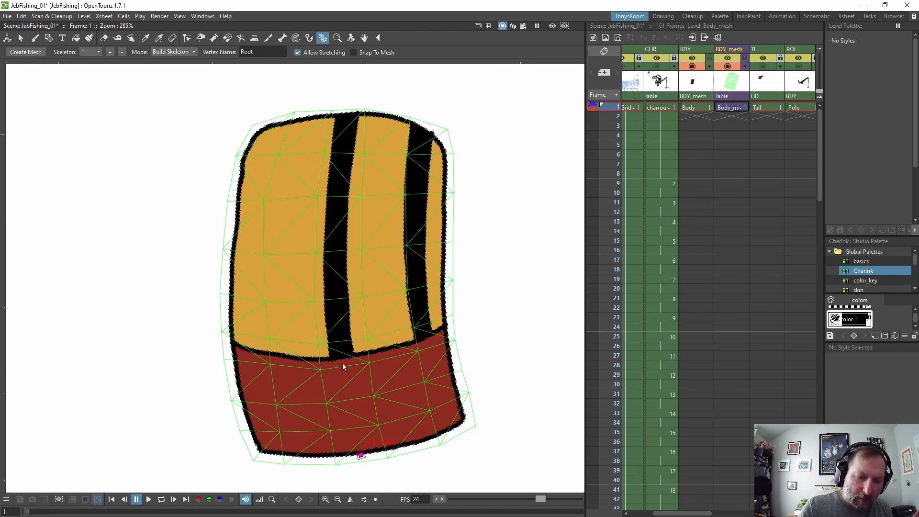
left_click(337, 292)
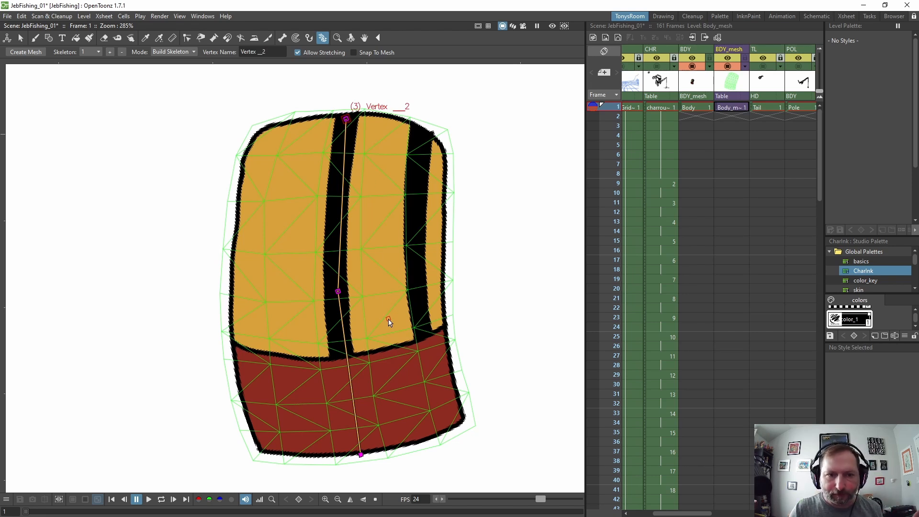
scroll(383, 236, "down", 1)
left_click_drag(457, 252, 438, 254)
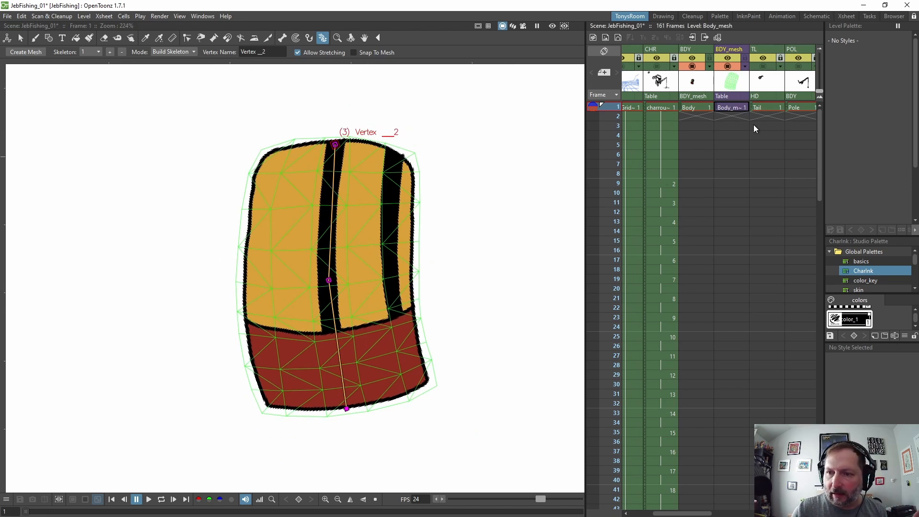
Try locking and hiding the BDY_mesh column, and restore it to unlocked and visible
left_click(729, 50)
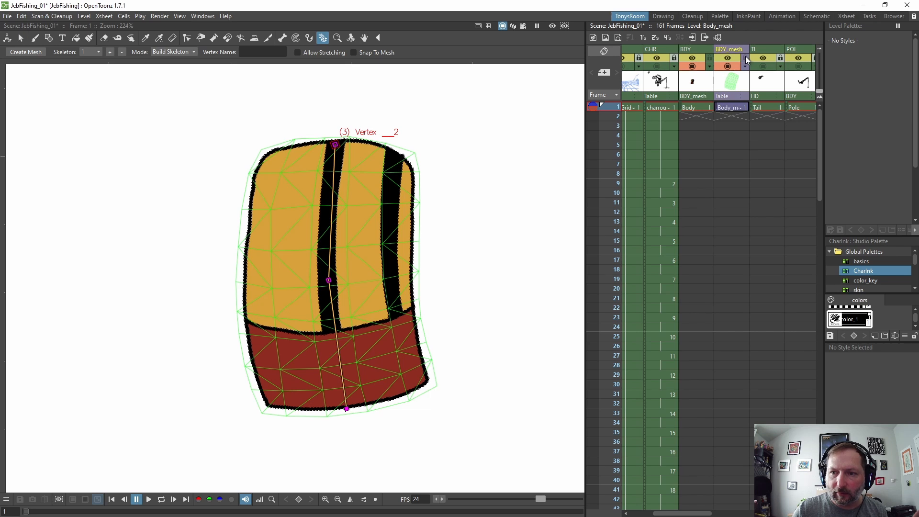
left_click(745, 57)
left_click(730, 65)
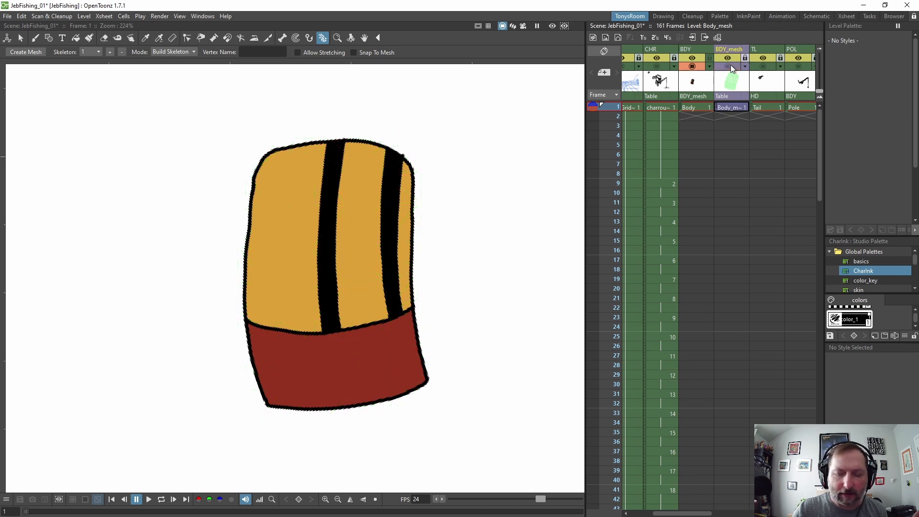
left_click(733, 66)
left_click(742, 58)
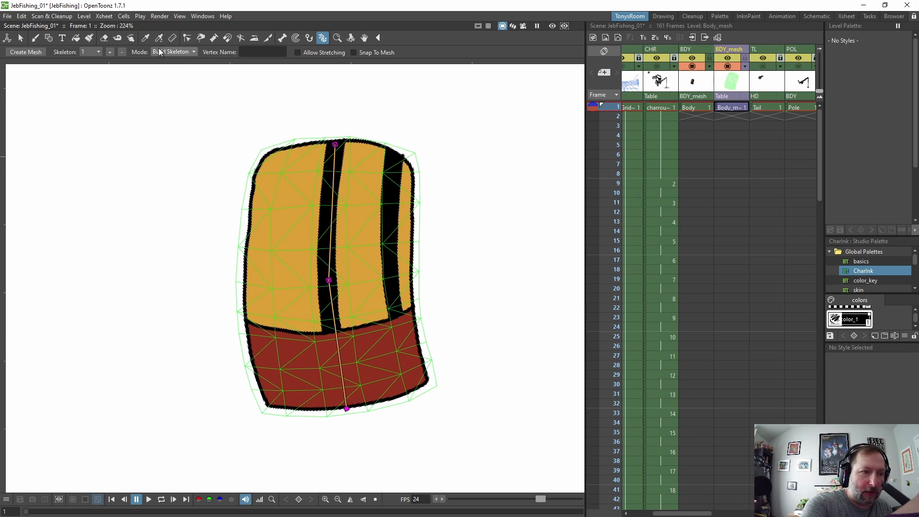
Set the Plastic tool to Animate and bend the body with its middle and top skeleton vertices
left_click(175, 83)
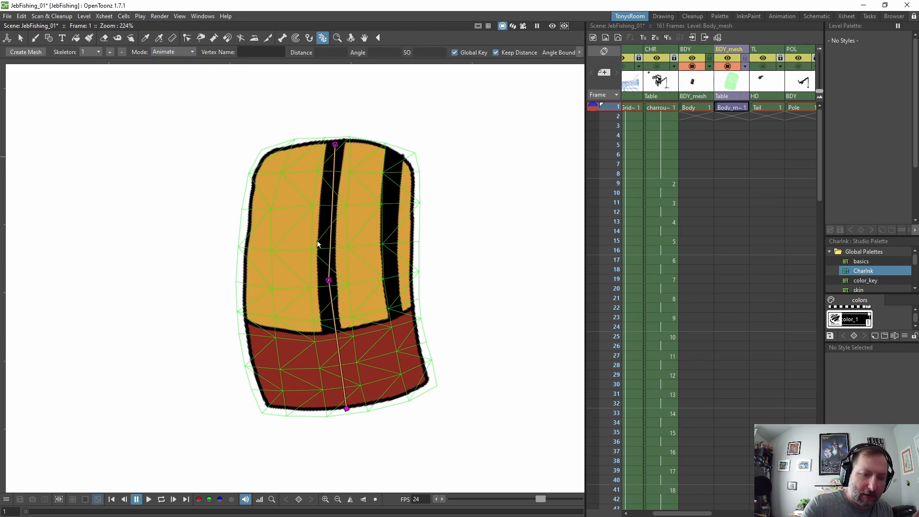
mouse_move(328, 281)
left_mouse_down()
mouse_move(322, 271)
mouse_move(303, 287)
mouse_move(328, 271)
mouse_move(373, 306)
mouse_move(329, 287)
left_mouse_up()
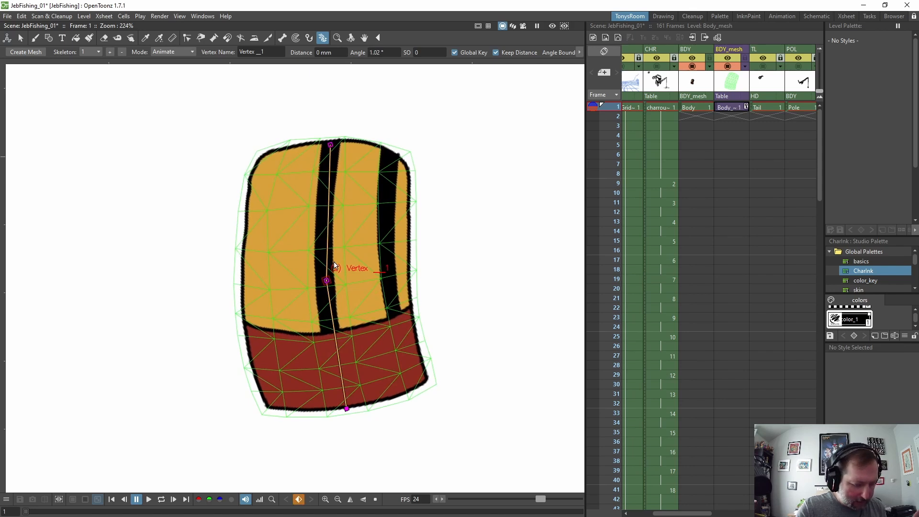
left_click_drag(337, 148, 347, 236)
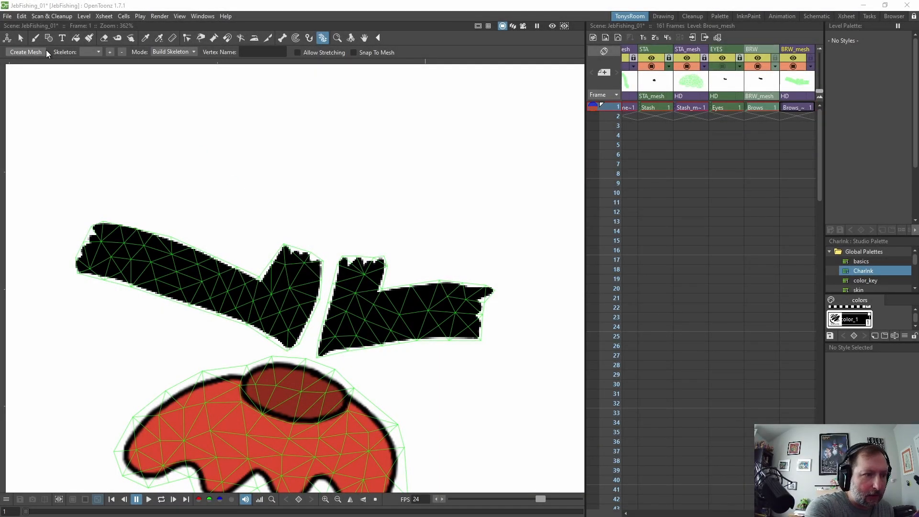
Save the scene
key("ctrl+s")
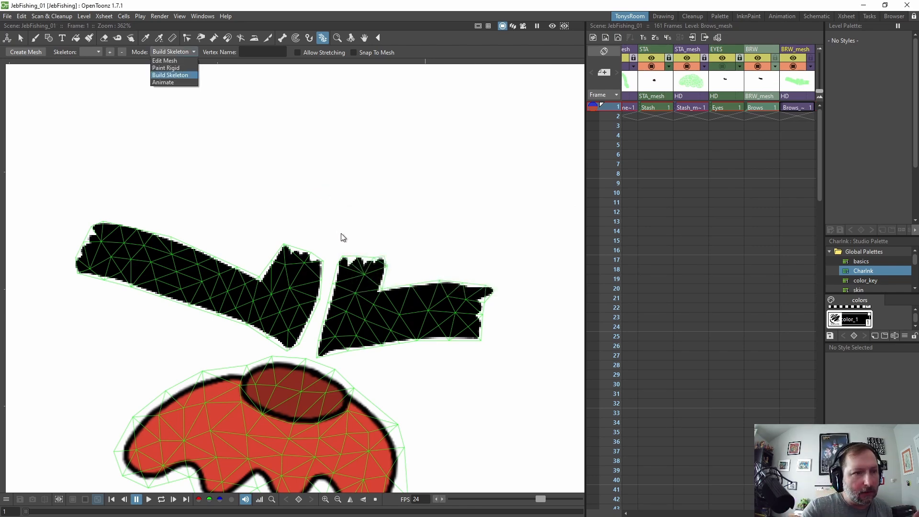
Set the Plastic tool to Build Skeleton, place a root above the brows and connect three vertices along the longer brow directly to it
left_click(183, 76)
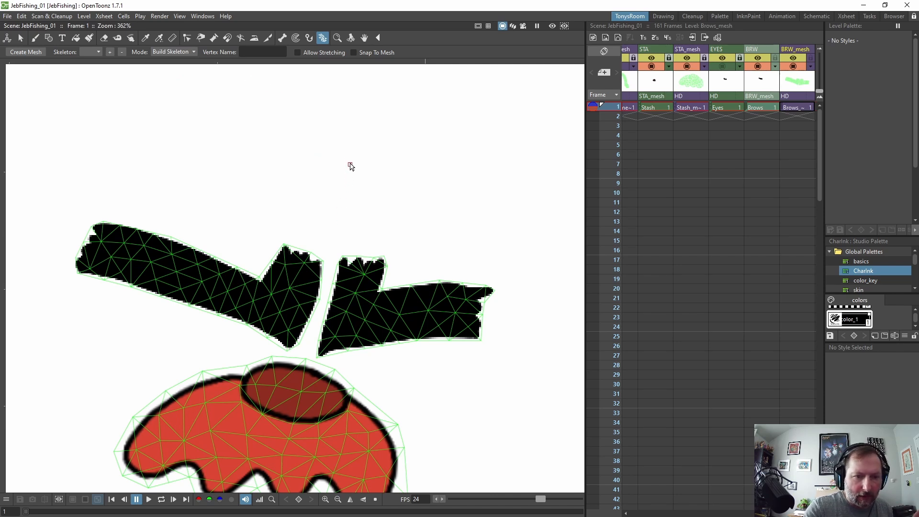
left_click(354, 145)
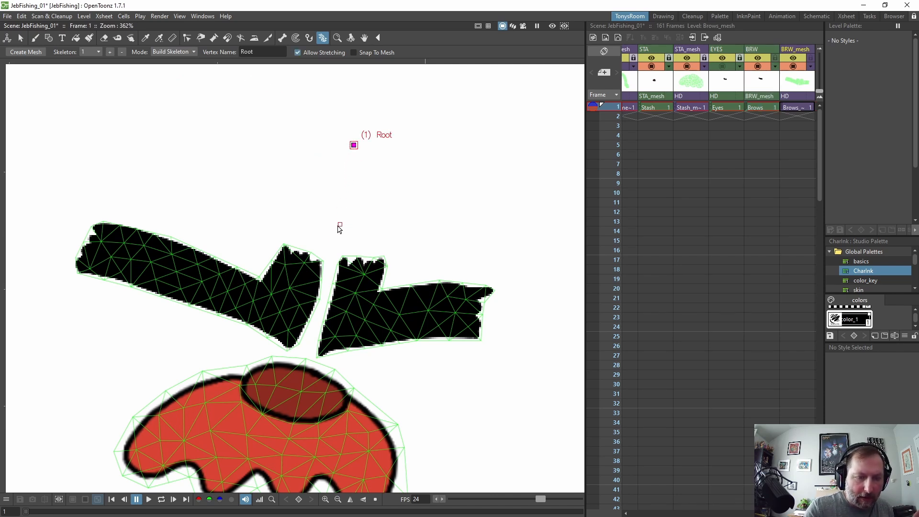
left_click(91, 248)
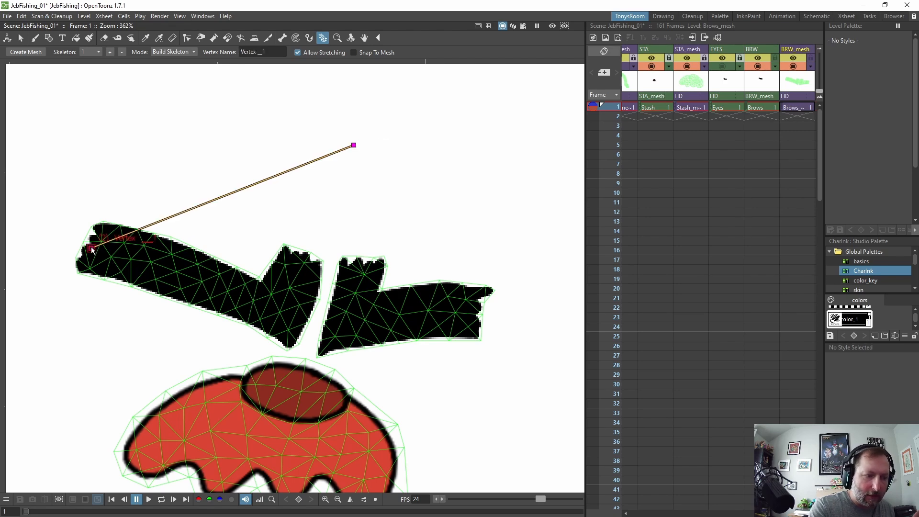
left_click(199, 276)
left_click(354, 146)
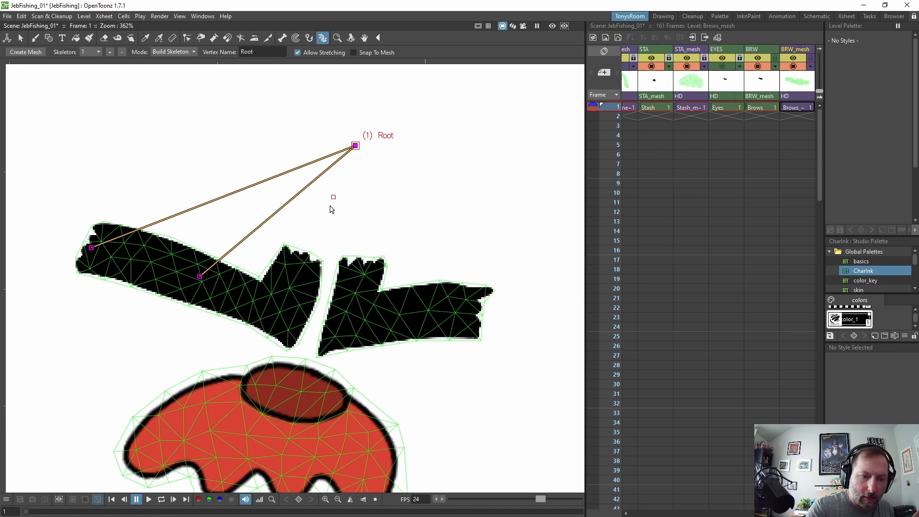
left_click(283, 307)
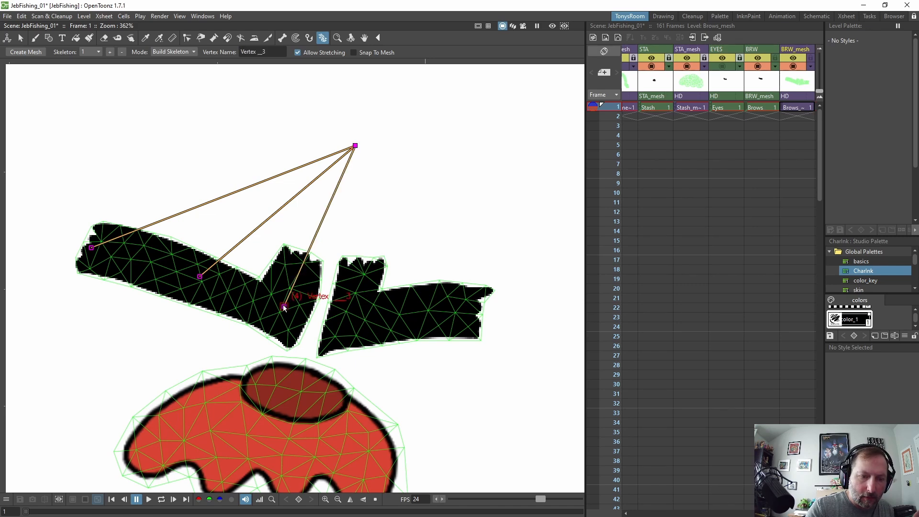
Add three vertices along the shorter brow, each connected directly to the root above the brows
left_click(355, 146)
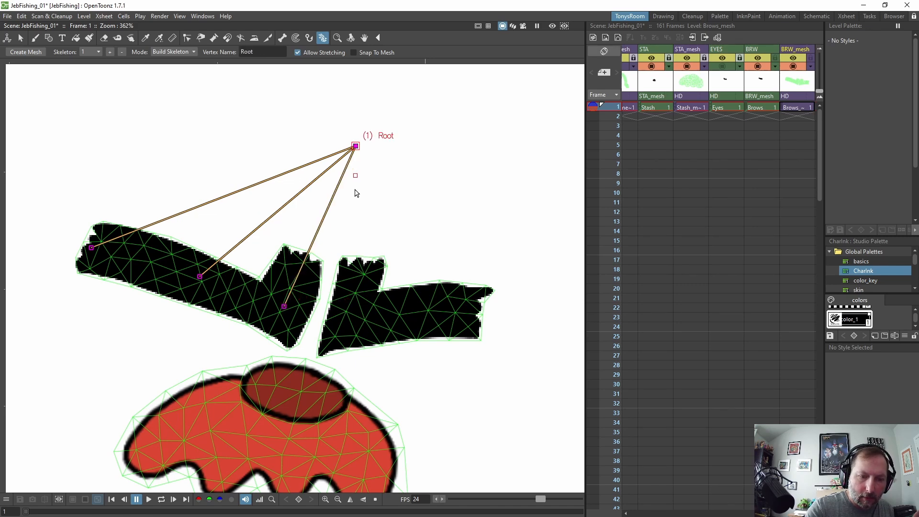
left_click(349, 320)
left_click_drag(356, 148, 360, 149)
left_click(404, 312)
left_click(474, 311)
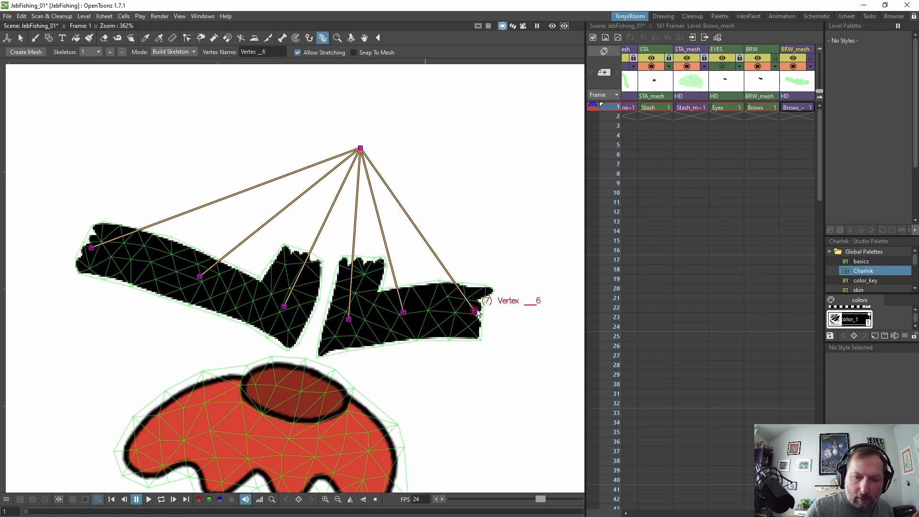
Set the Plastic tool to Animate with Keep Distance off, try moving the brow vertices and undo the test deformations
left_click(173, 52)
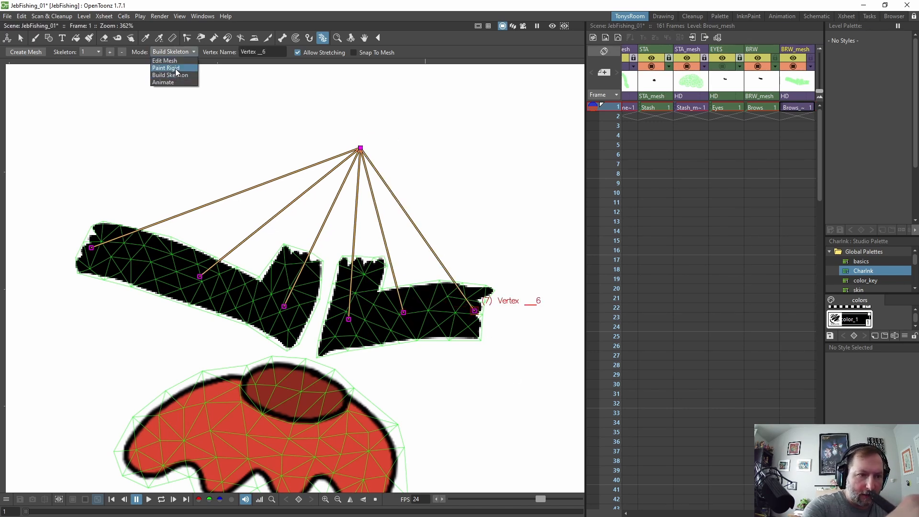
left_click(189, 74)
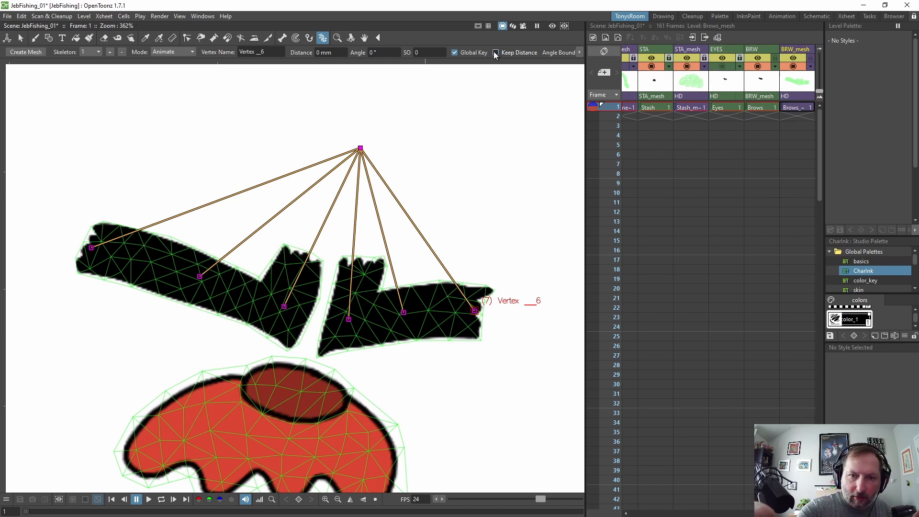
left_click_drag(348, 320, 348, 297)
key("ctrl+z")
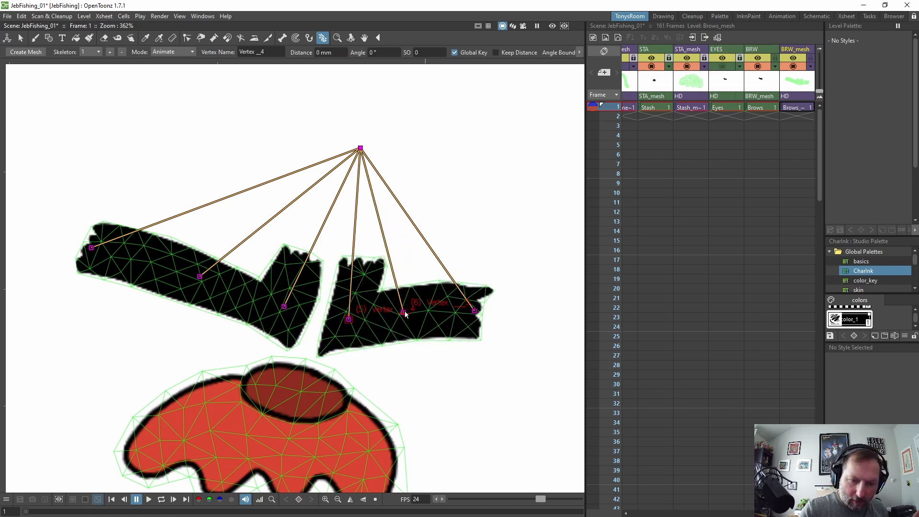
mouse_move(405, 314)
left_mouse_down()
mouse_move(404, 326)
mouse_move(405, 301)
mouse_move(404, 320)
left_mouse_up()
mouse_move(474, 310)
left_mouse_down()
mouse_move(467, 342)
mouse_move(478, 275)
mouse_move(473, 311)
left_mouse_up()
mouse_move(284, 306)
left_mouse_down()
mouse_move(296, 264)
mouse_move(284, 306)
left_mouse_up()
left_click_drag(199, 276, 207, 240)
key("ctrl+z")
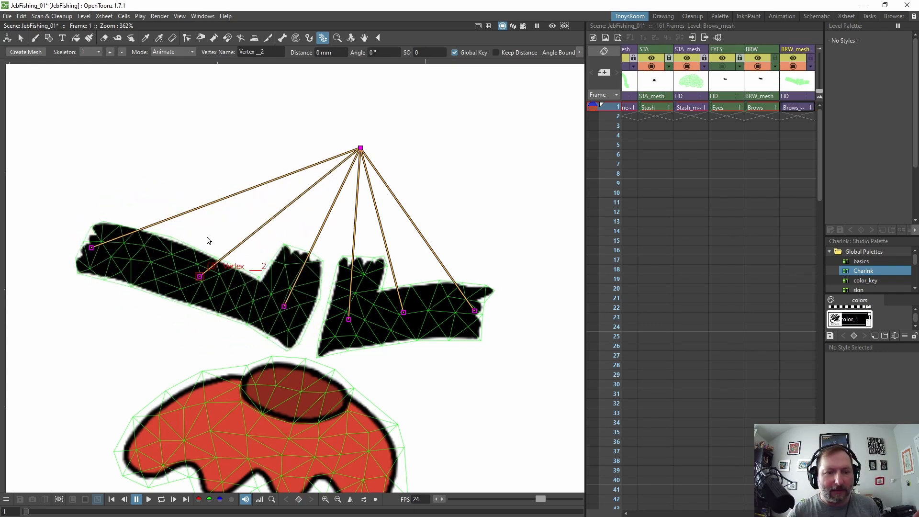
scroll(345, 135, "down", 2)
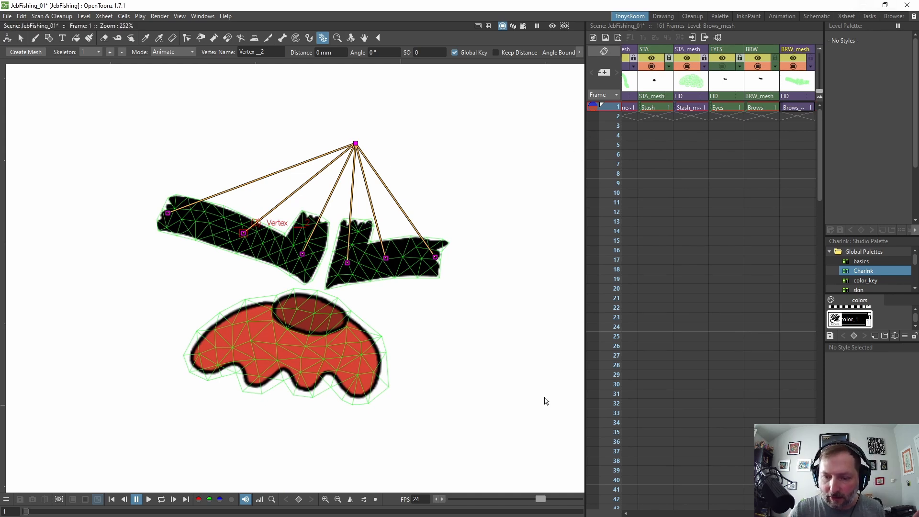
left_click_drag(584, 393, 273, 390)
left_click_drag(565, 513, 616, 489)
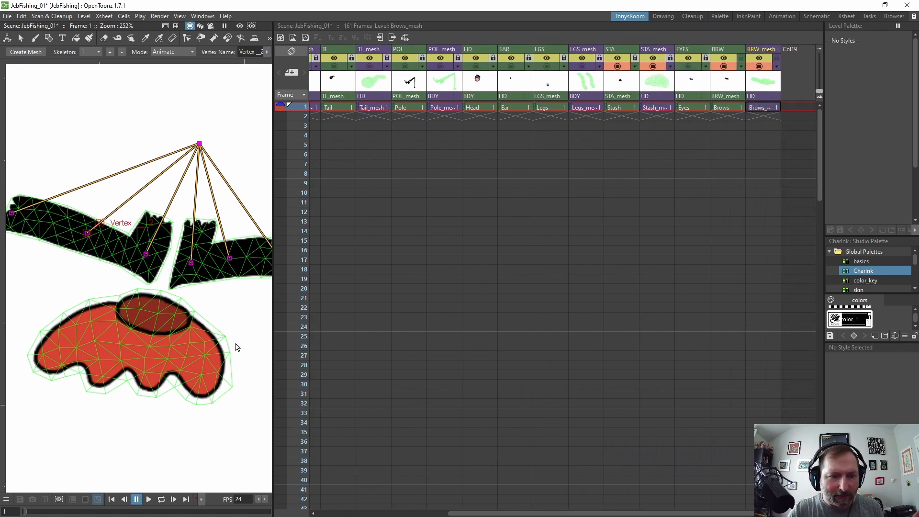
left_click_drag(273, 323, 670, 325)
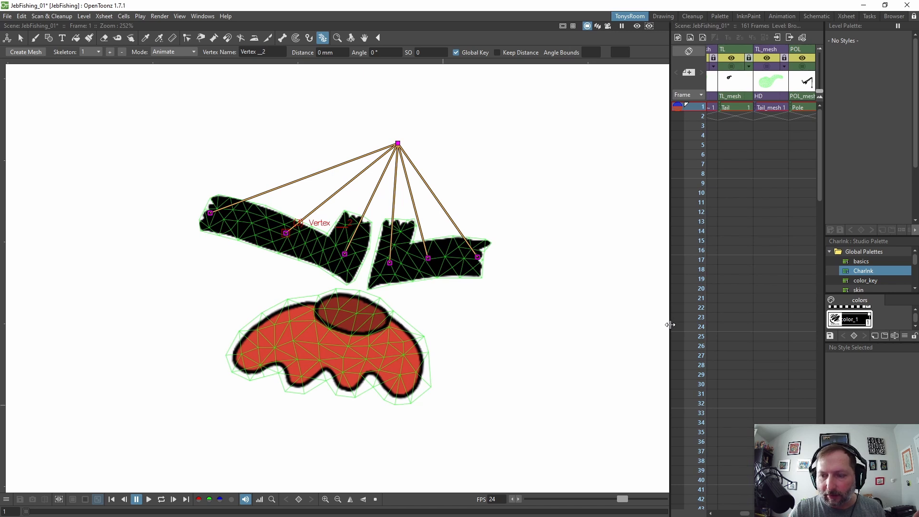
left_click_drag(745, 513, 725, 512)
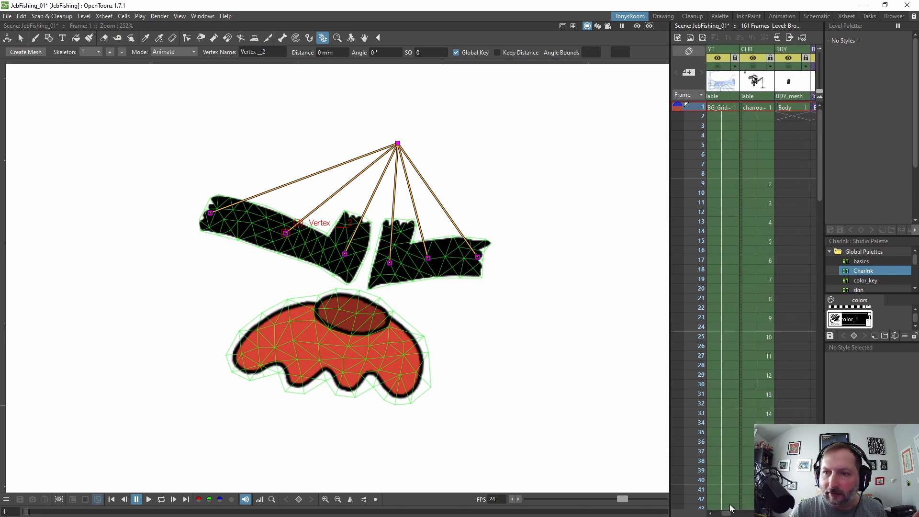
Switch to the Animation workspace and place the Table node with the Camera1 node directly beneath it in the Stage Schematic
left_click(783, 16)
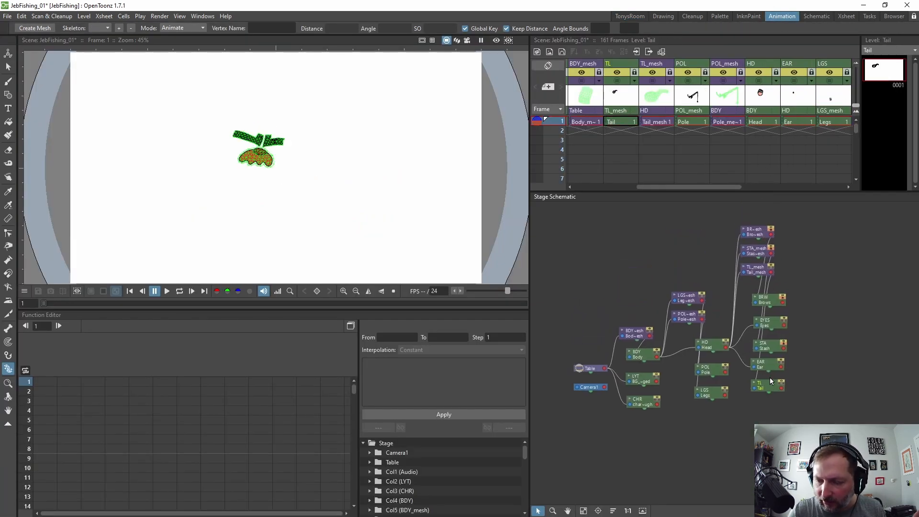
left_click_drag(764, 385, 685, 403)
scroll(685, 395, "up", 4)
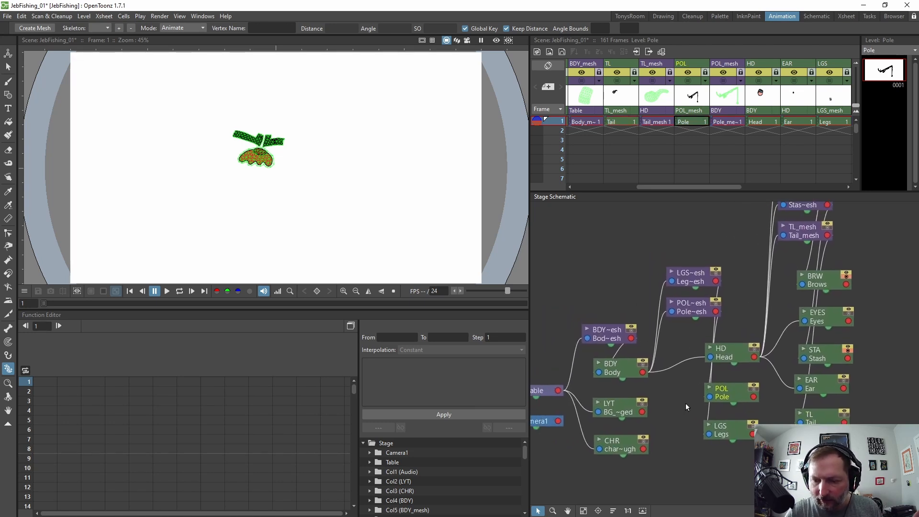
left_click_drag(630, 371, 677, 363)
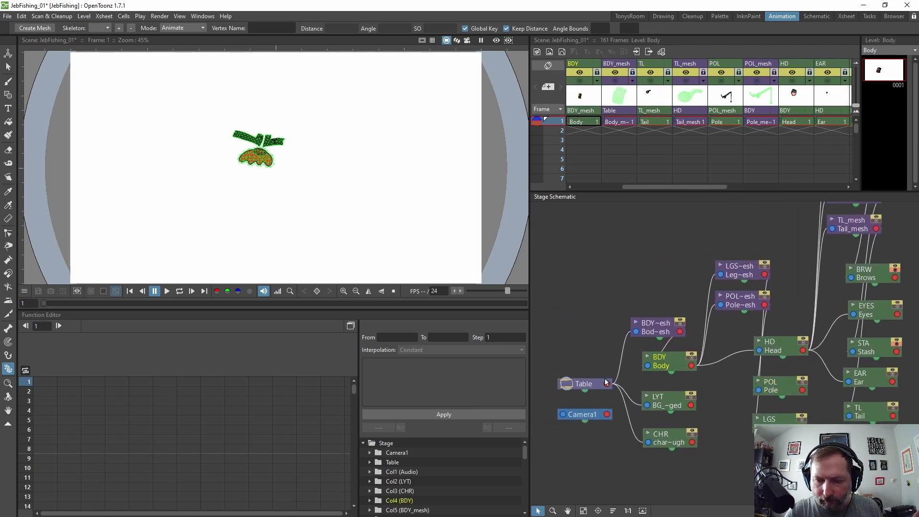
left_click_drag(607, 382, 601, 254)
key("a")
left_click_drag(651, 334, 586, 277)
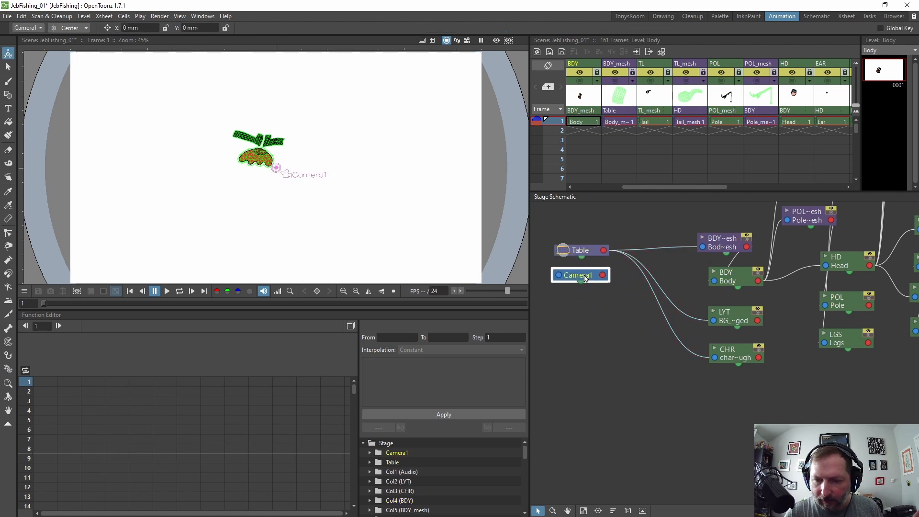
left_click(587, 253)
Line up the BDY_mesh and BDY nodes beside the Table node and stack the LYT and CHR nodes beneath BDY_mesh
left_click_drag(712, 244, 657, 247)
left_click(735, 265)
left_click_drag(734, 261, 734, 237)
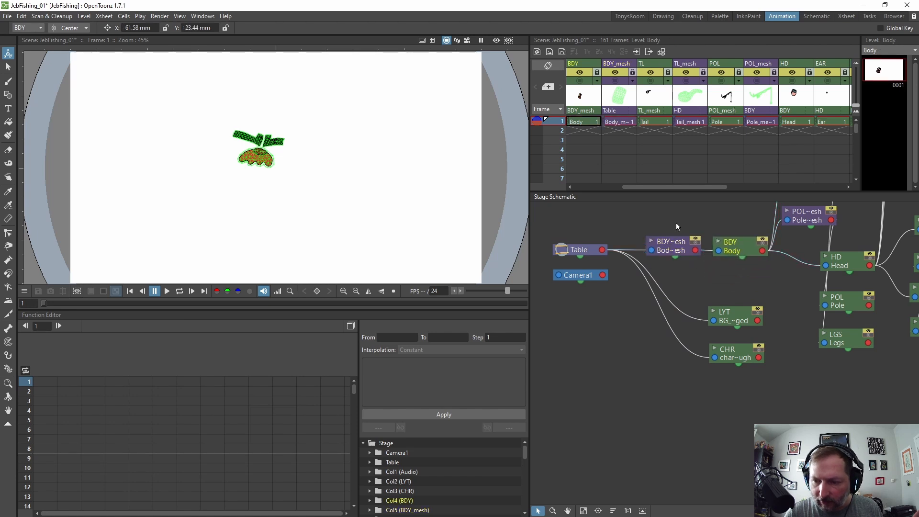
left_click_drag(675, 223, 727, 251)
left_click_drag(725, 318, 663, 283)
left_click_drag(736, 354, 675, 308)
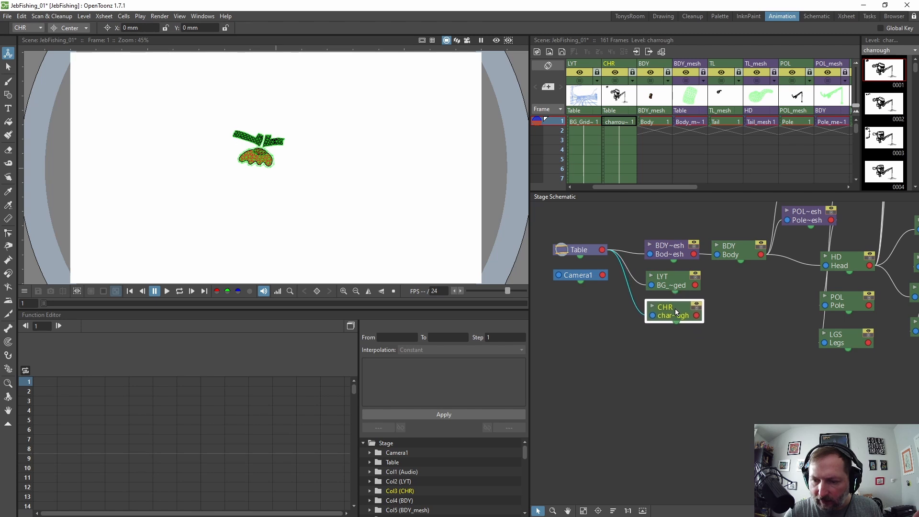
Stack the LGS_mesh, POL_mesh and HD nodes after BDY, with the LGS and POL nodes beside their meshes
left_click_drag(697, 338, 656, 327)
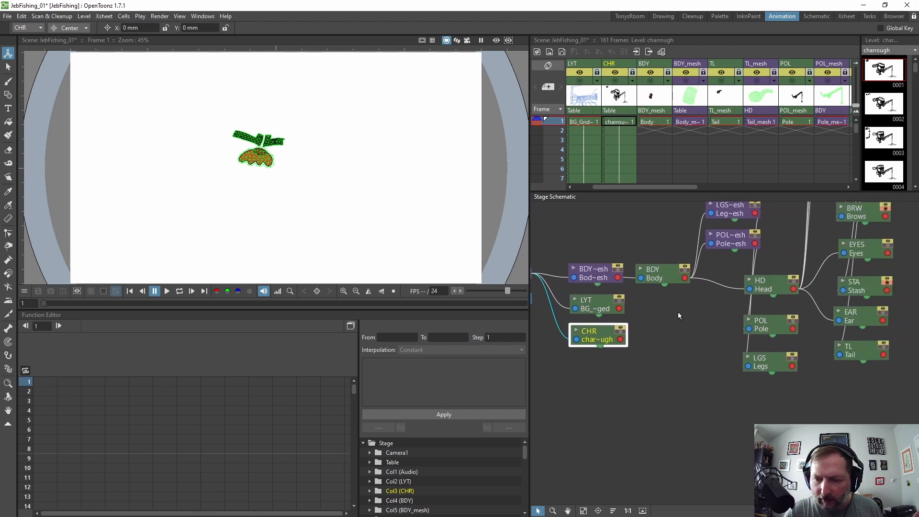
left_click_drag(746, 295, 727, 339)
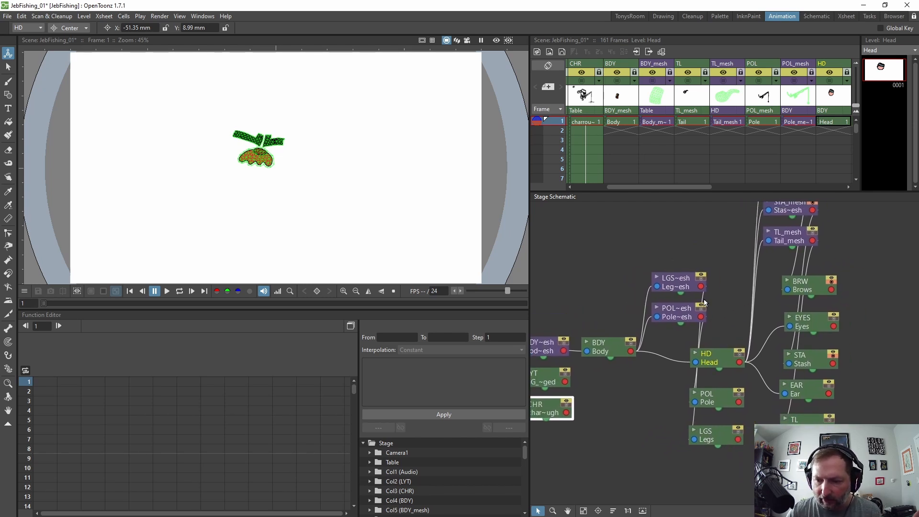
left_click_drag(676, 281, 670, 271)
left_click_drag(709, 436, 730, 272)
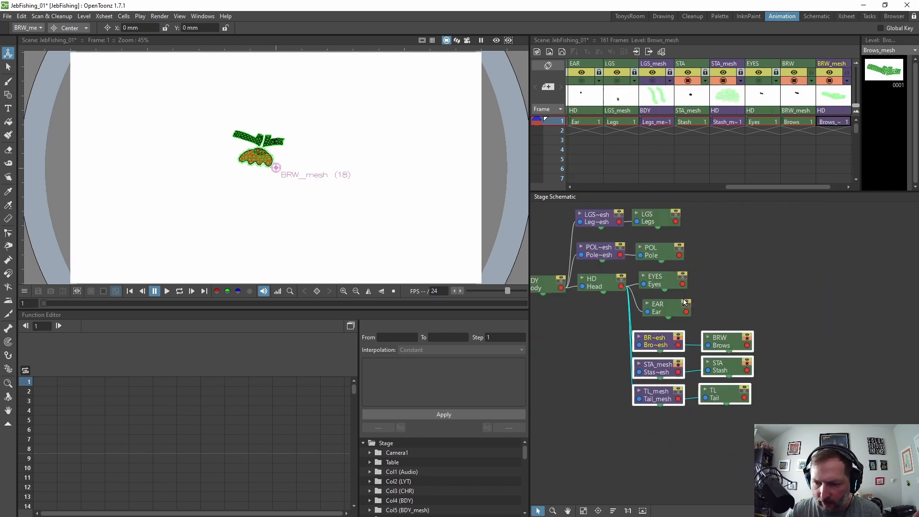
Arrange the EYES and EAR nodes after HD and stack the brow, stash and tail mesh nodes below, each beside its drawing node
left_click_drag(671, 297, 674, 305)
left_click_drag(767, 308, 732, 368)
left_click_drag(762, 214, 661, 400)
left_click_drag(659, 389, 678, 389)
left_click(766, 304)
scroll(758, 322, "down", 2)
left_click_drag(758, 322, 801, 314)
scroll(804, 318, "down", 1)
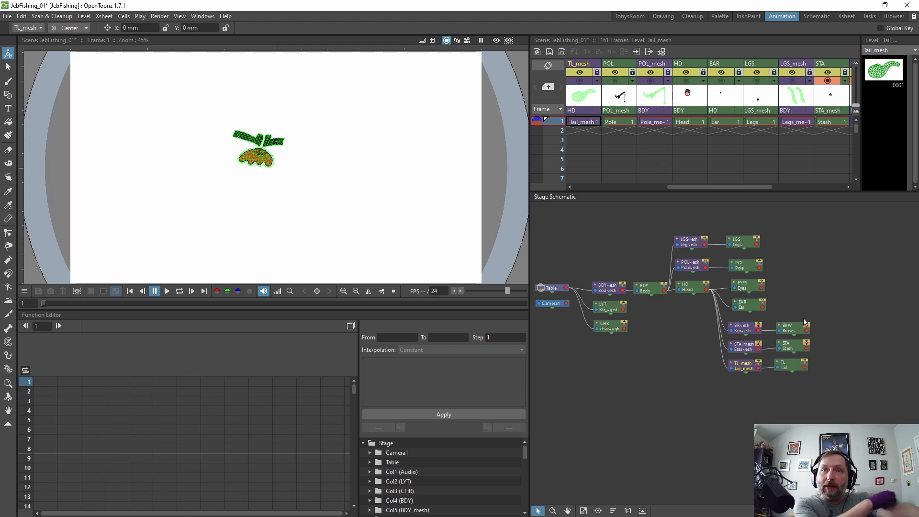
Return to the TonysRoom workspace and turn on viewer visibility for the hidden character and layout columns to show the whole scene
left_click(629, 16)
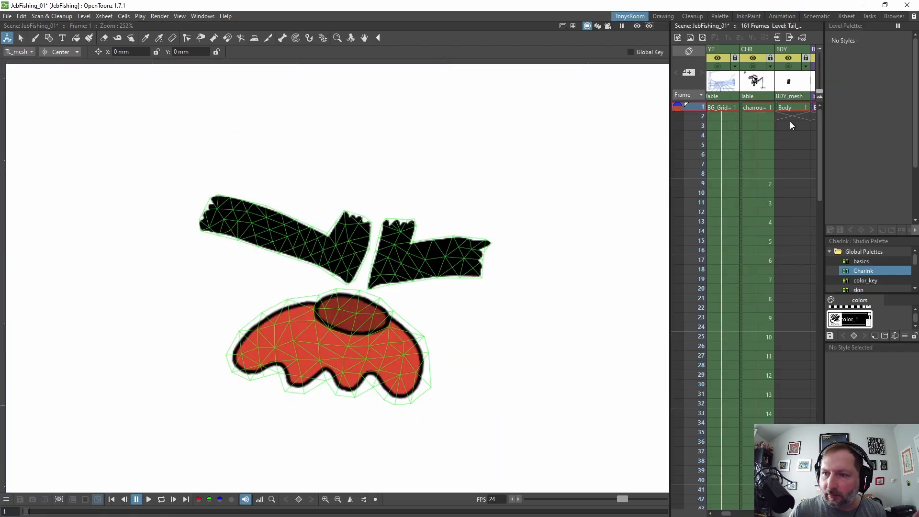
left_click_drag(670, 160, 495, 191)
scroll(436, 407, "down", 3)
left_click_drag(424, 398, 324, 325)
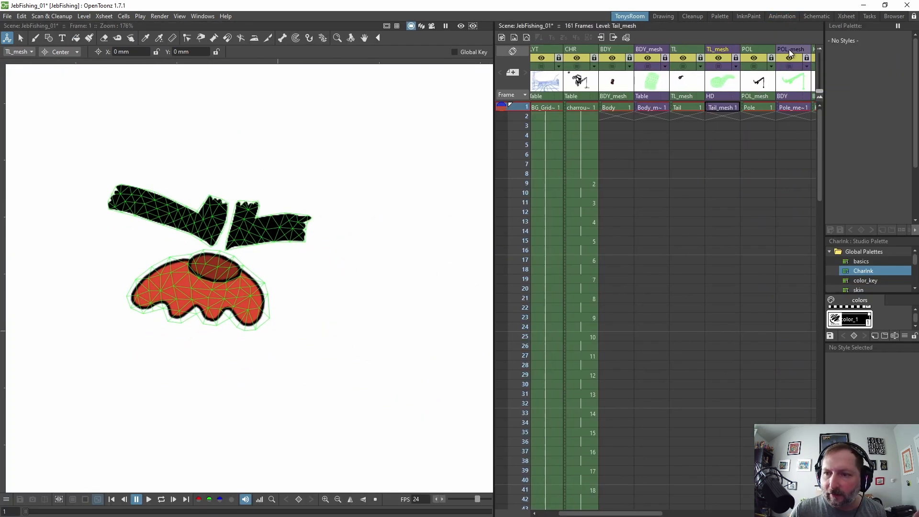
left_click(788, 66)
left_click(754, 66)
left_click(718, 66)
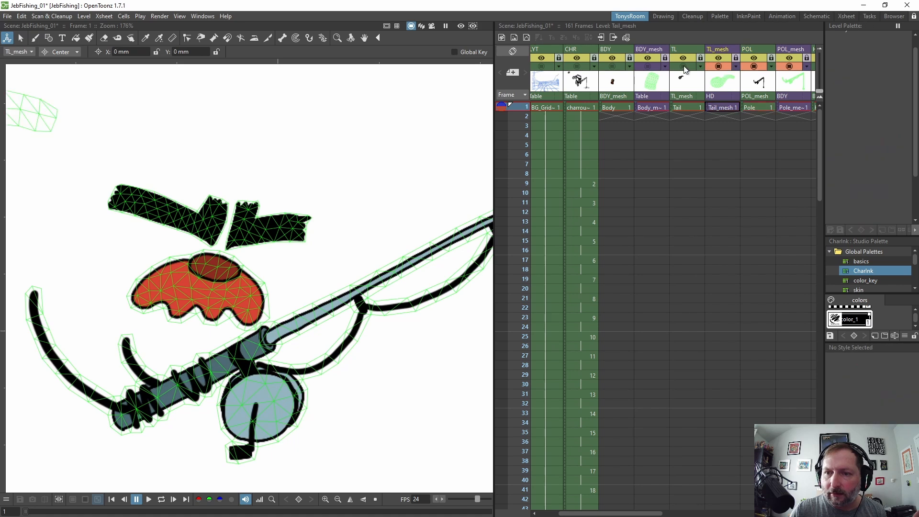
left_click(682, 66)
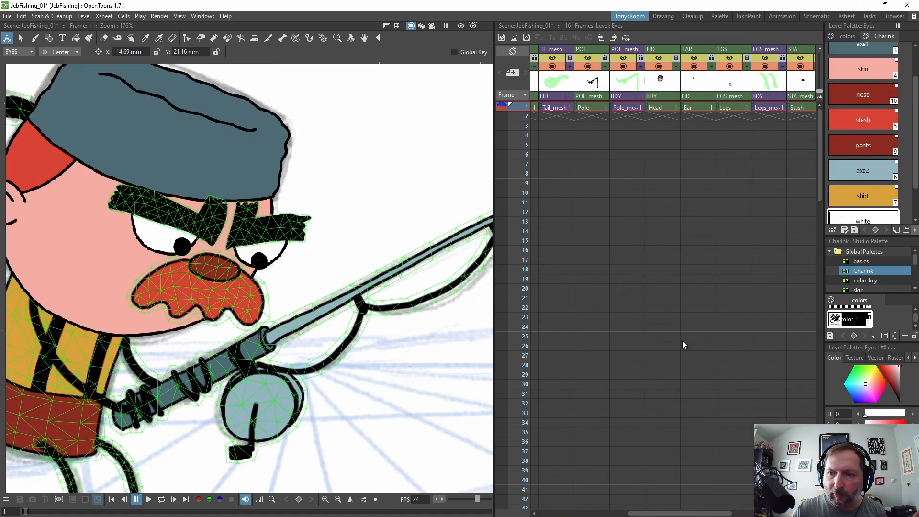
left_click(257, 250)
scroll(257, 250, "down", 4)
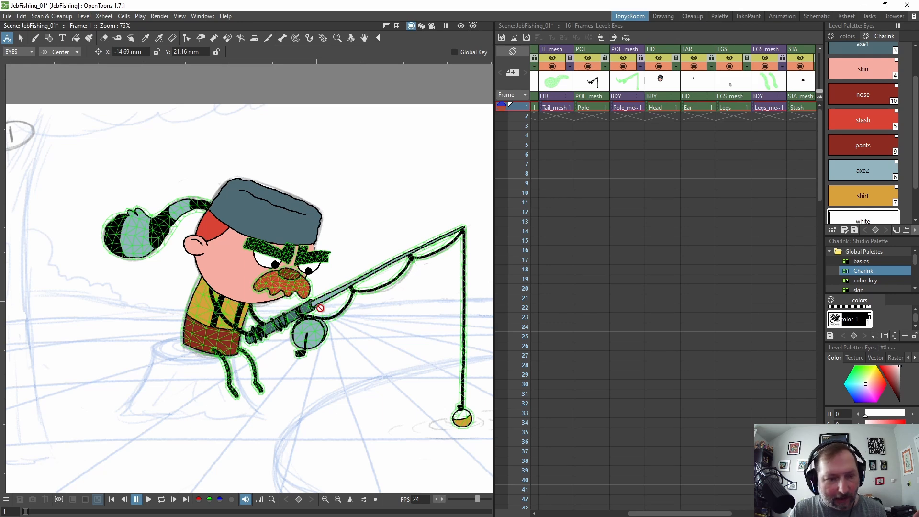
scroll(320, 307, "down", 1)
scroll(330, 306, "up", 1)
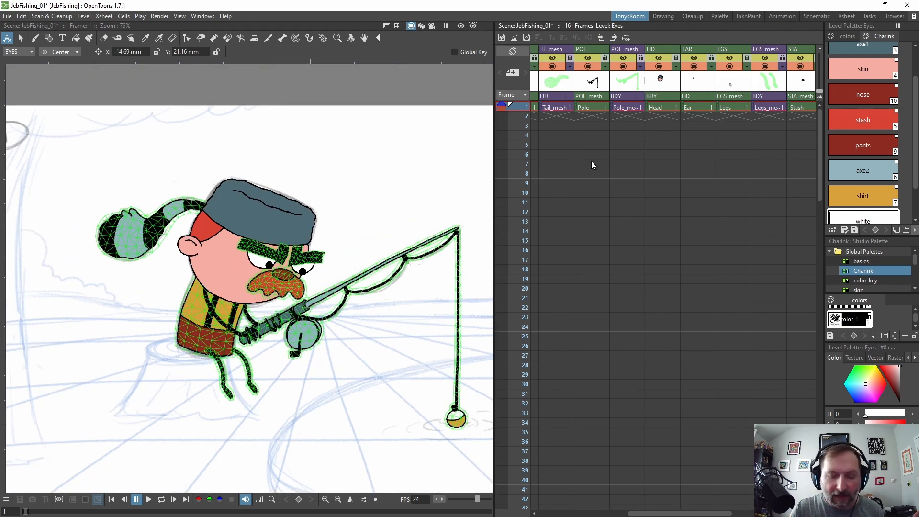
Shorten the CHR column's exposure to end at frame 160 and lock the column
left_click_drag(679, 513, 587, 513)
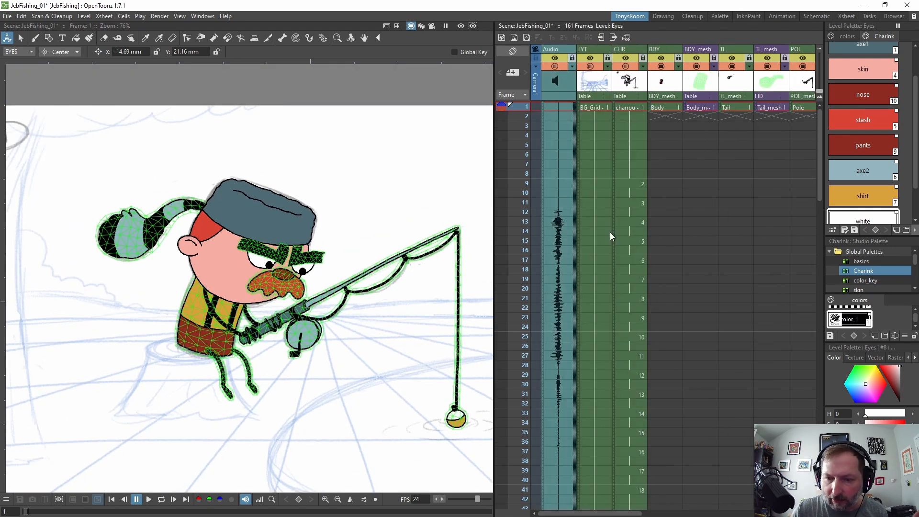
scroll(601, 282, "down", 8)
scroll(604, 283, "down", 9)
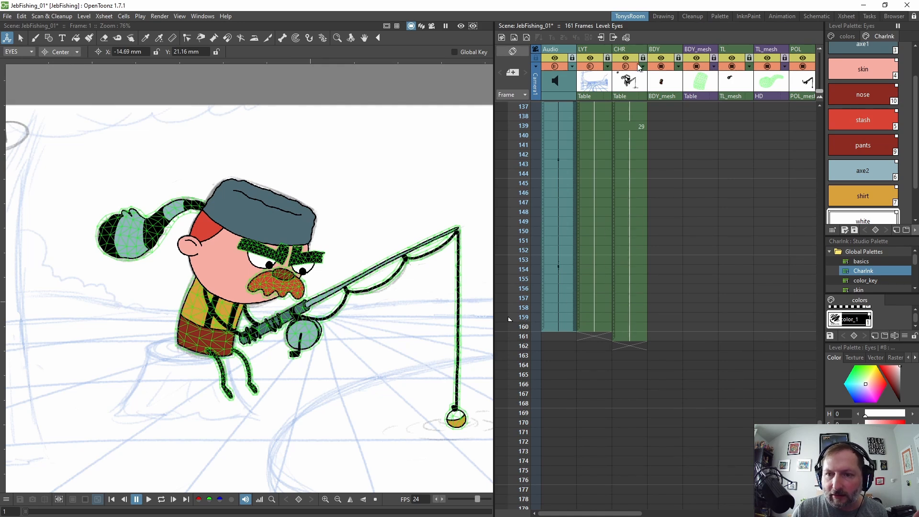
left_click(629, 298)
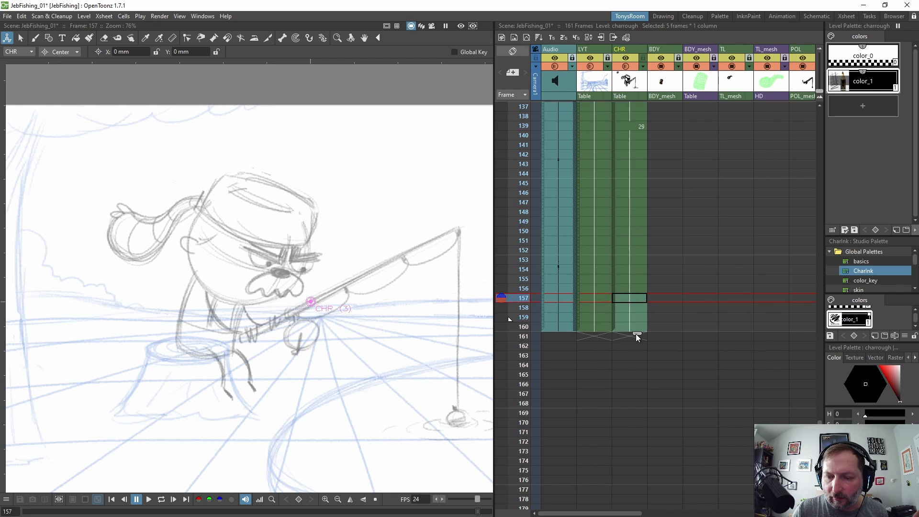
left_click(643, 60)
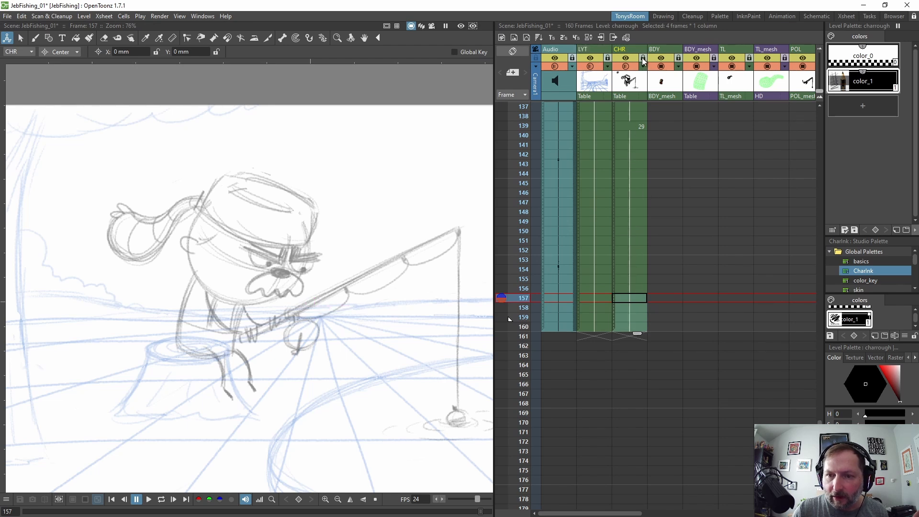
Unlock the STA_mesh, STA, LGS_mesh and LGS columns
scroll(699, 313, "up", 20)
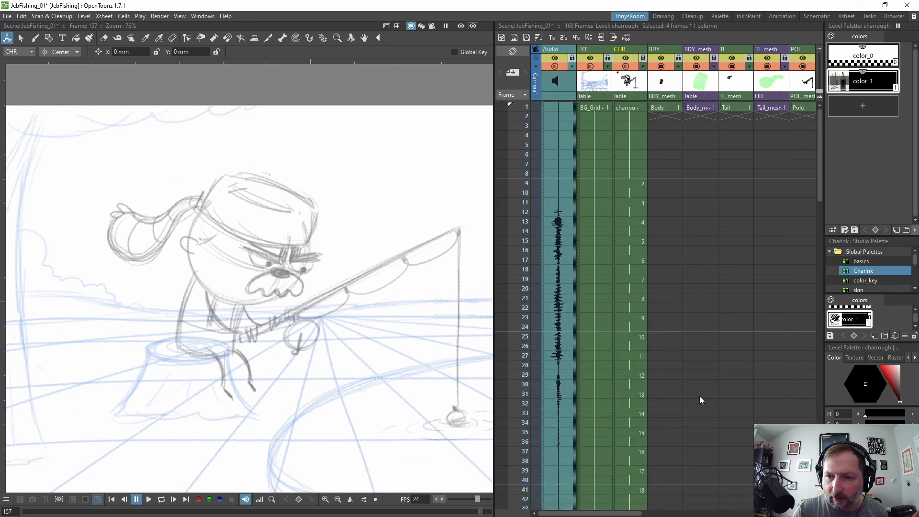
left_click_drag(636, 512, 804, 513)
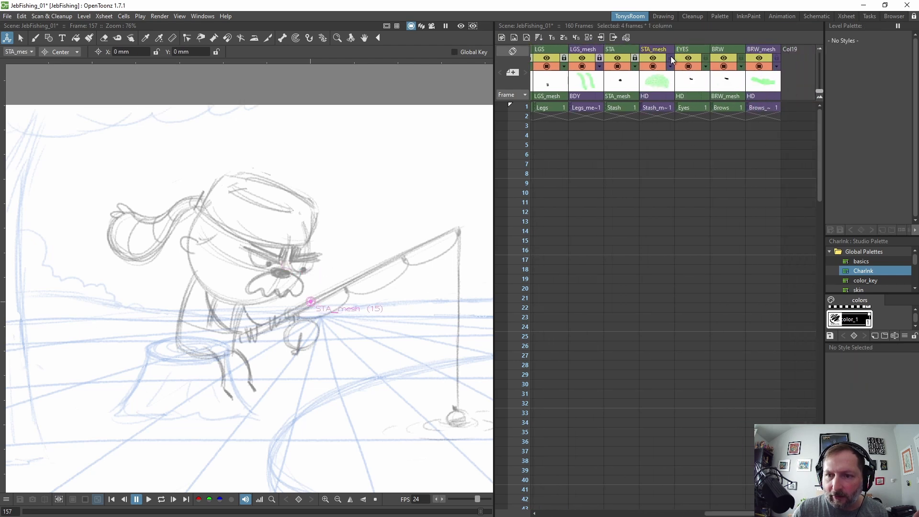
left_click(636, 57)
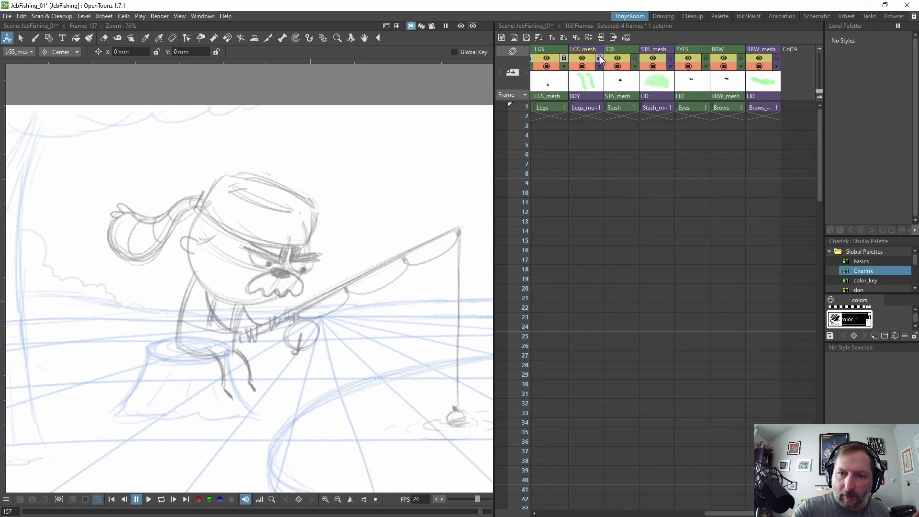
left_click(564, 58)
left_click_drag(728, 514, 680, 515)
Widen the Xsheet area and unlock the EAR, HD, POL_mesh and POL columns
left_click_drag(493, 365, 357, 365)
left_click(520, 54)
left_click(493, 58)
left_click(458, 58)
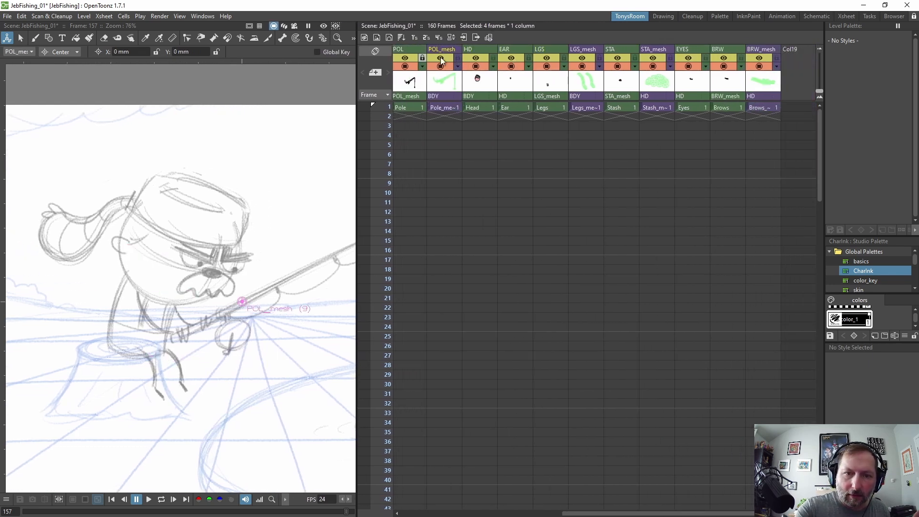
left_click(422, 58)
Unlock the TL_mesh, TL, BDY_mesh and BDY columns
left_click_drag(632, 514, 486, 515)
left_click(624, 58)
left_click(589, 58)
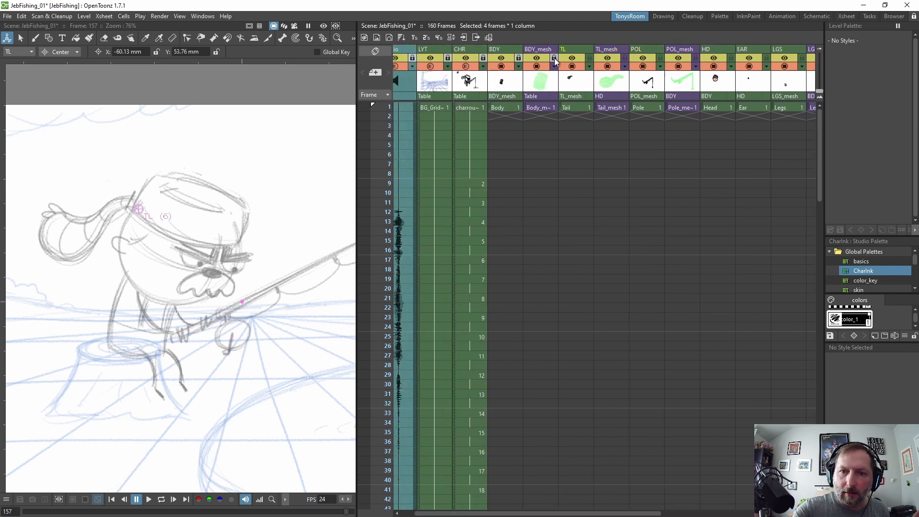
left_click(553, 58)
left_click(518, 58)
Extend the exposure of all unlocked character drawing and mesh columns from frame 1 through frame 160
left_click(502, 106)
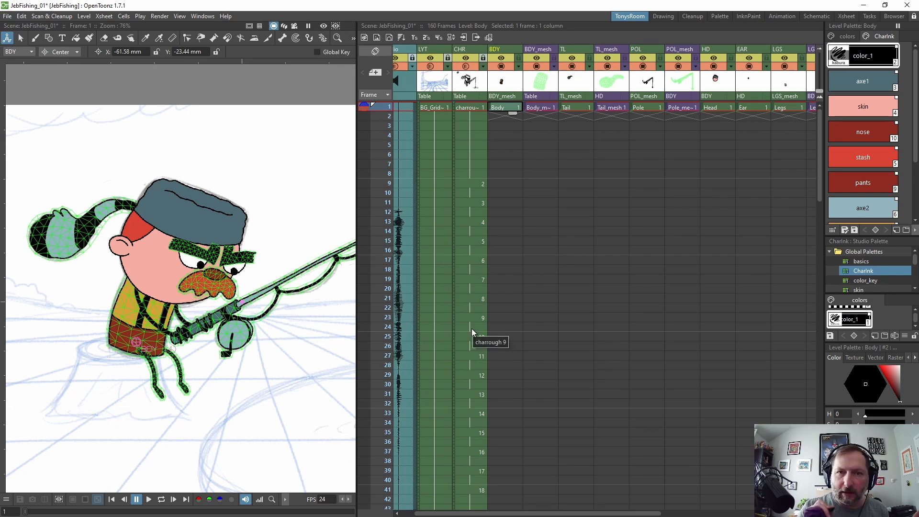
key("Insert")
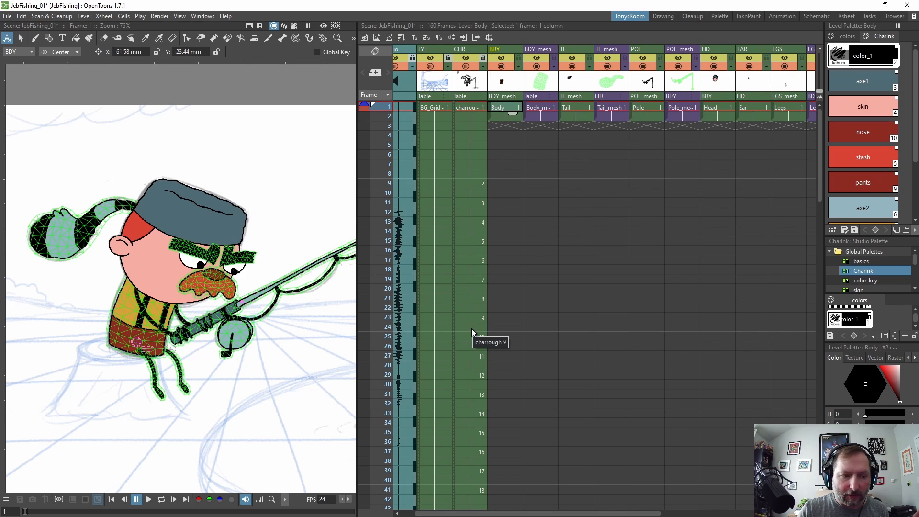
key("Insert")
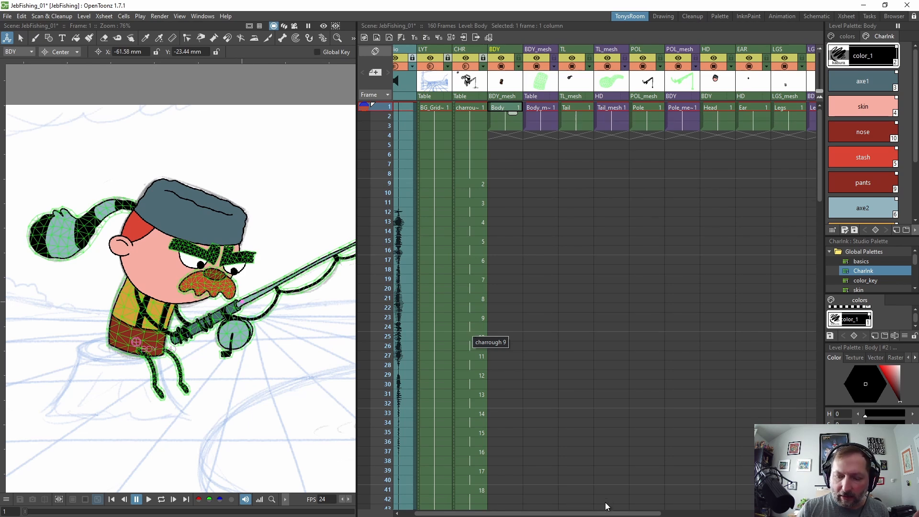
left_click_drag(610, 513, 584, 484)
key("Insert")
key("Insert")
key("Insert")
key("Insert")
key("Insert")
key("Insert")
key("Insert")
key("Insert")
key("Insert")
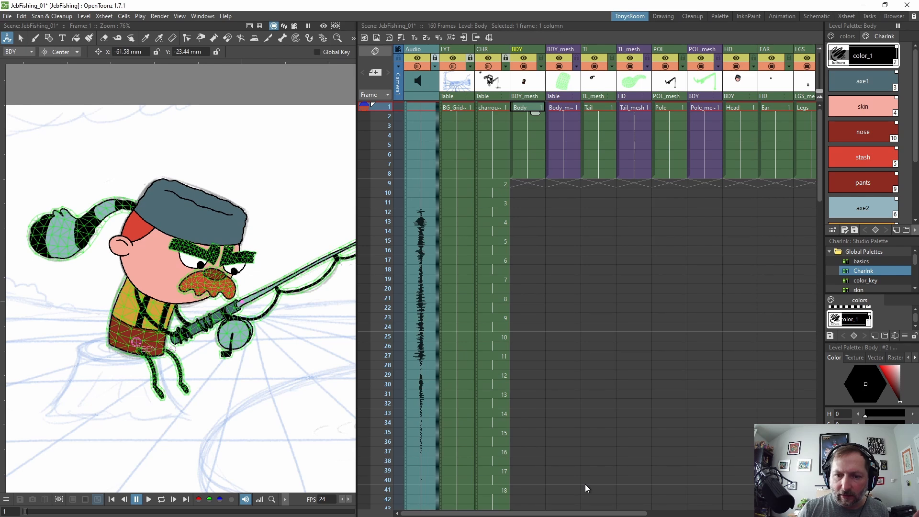
key("Insert")
key("Insert")
key("Insert")
key("Insert")
key("Insert")
key("Insert")
key("Insert")
key("Insert")
key("Insert")
key("Insert")
key("Insert")
key("Insert")
key("Insert")
key("Insert")
key("Insert")
key("Insert")
key("Insert")
key("Insert")
key("Insert")
key("Insert")
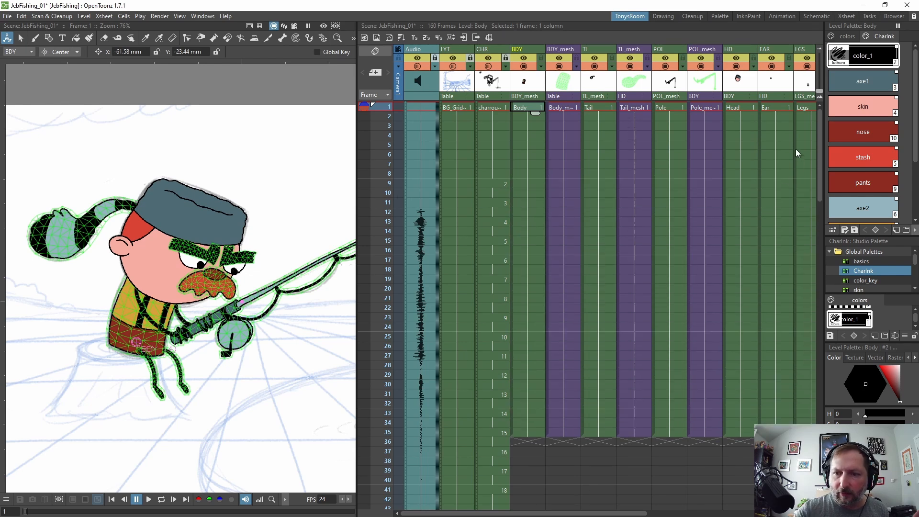
left_click_drag(817, 159, 820, 245)
key("Insert")
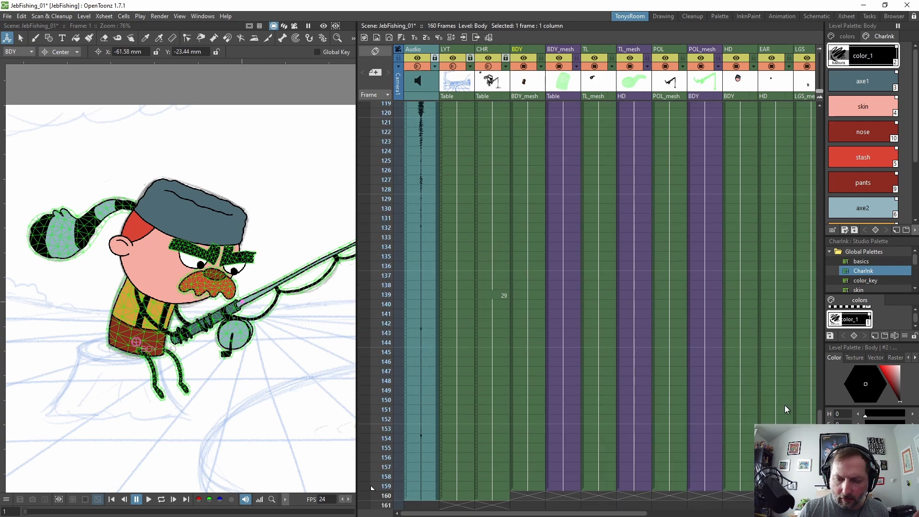
key("Insert")
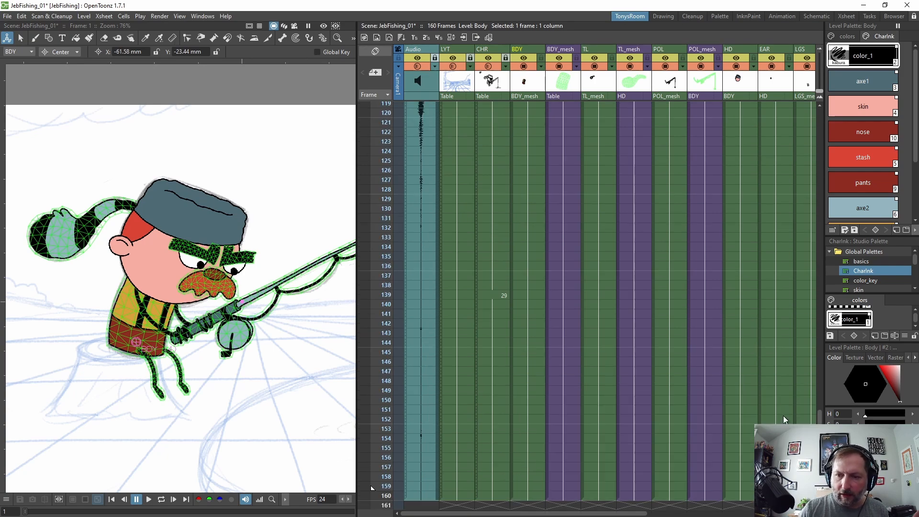
left_click_drag(818, 393, 814, 106)
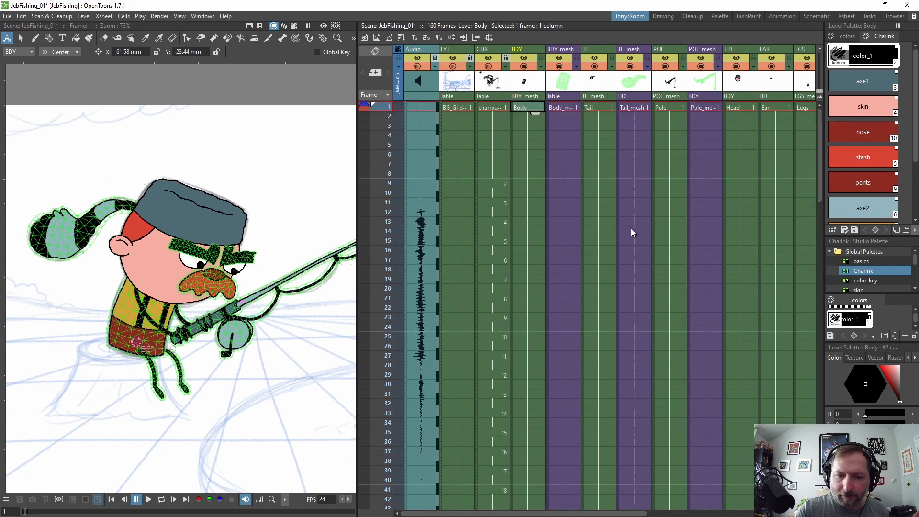
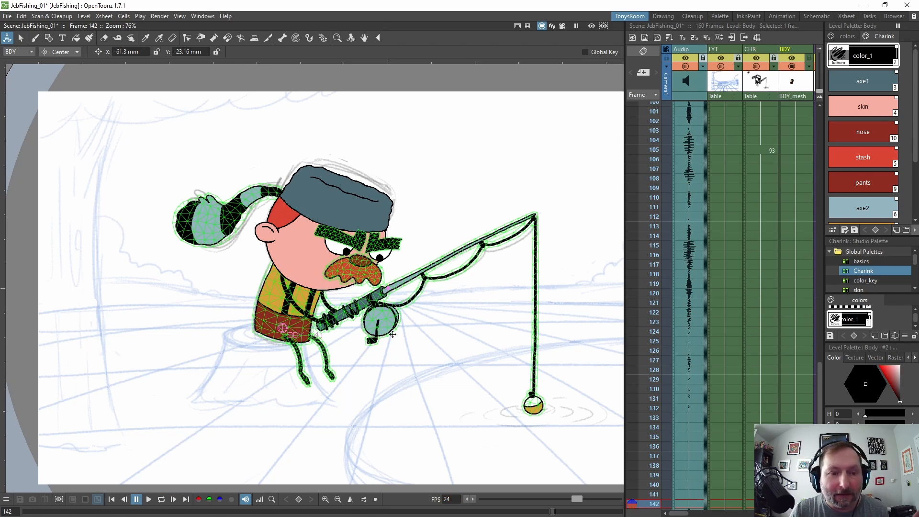
Select the BDY_mesh column at frame 1 and activate the Plastic tool to show its skeleton
scroll(392, 334, "up", 2)
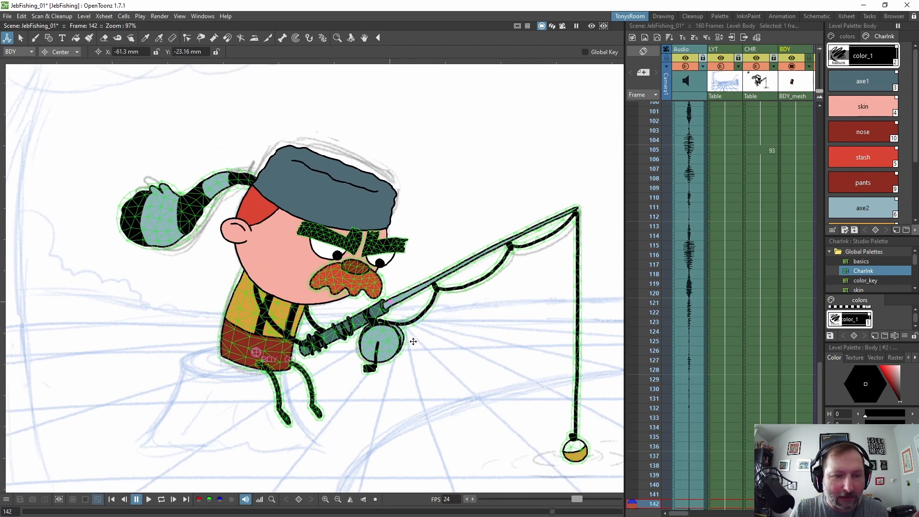
scroll(396, 317, "down", 1)
scroll(771, 222, "up", 15)
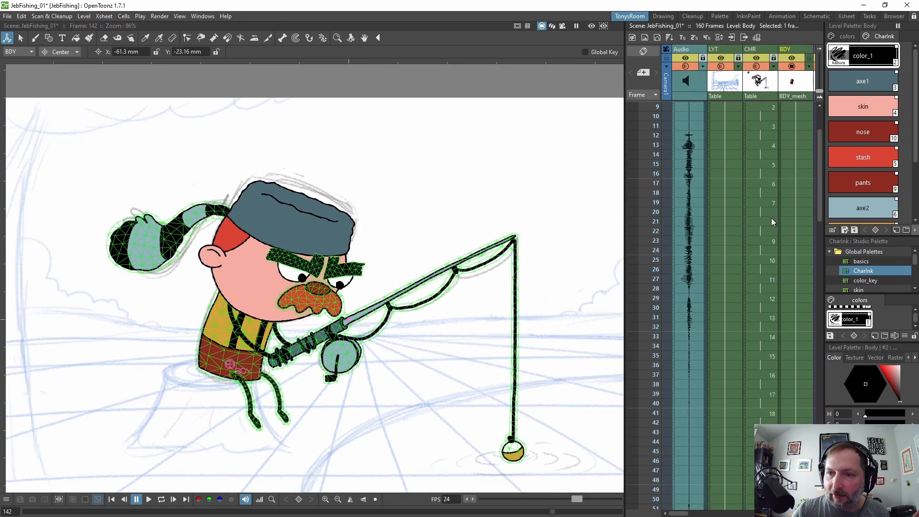
scroll(771, 222, "up", 2)
left_click_drag(688, 514, 715, 514)
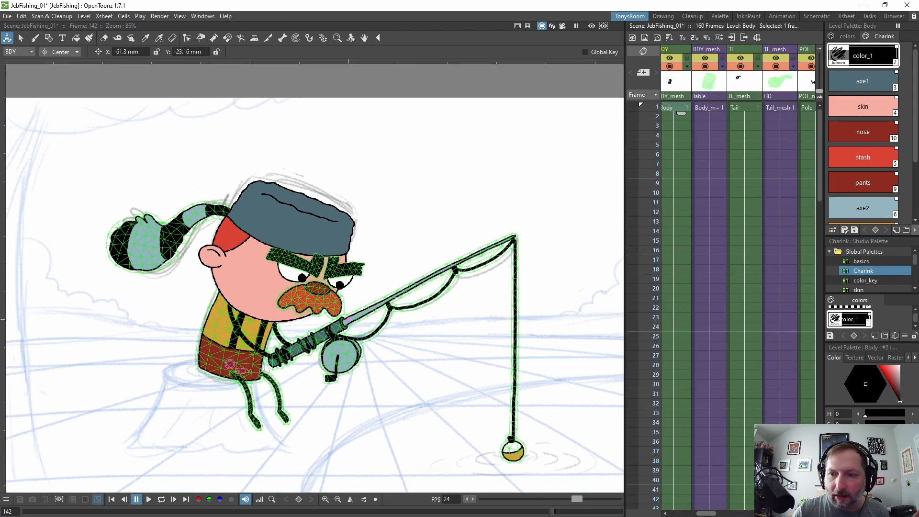
left_click(711, 106)
left_click(323, 38)
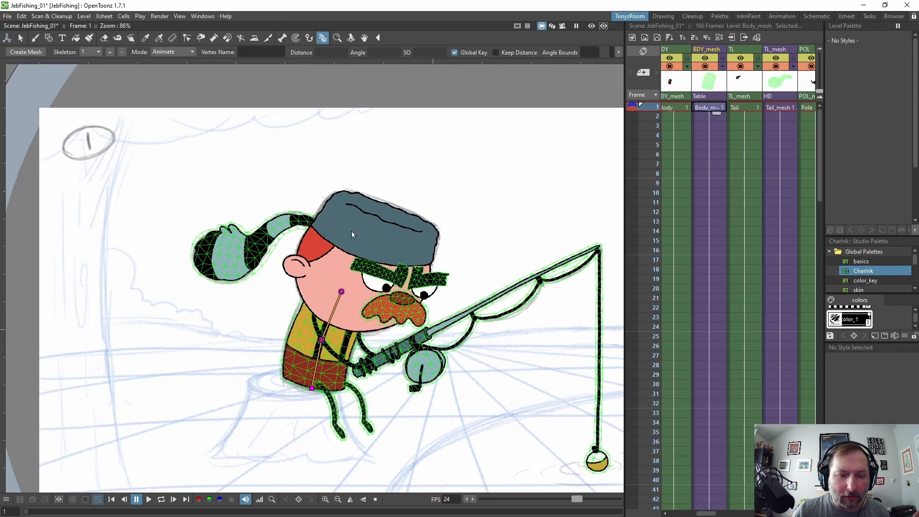
Turn off the mesh display in the viewer so only the artwork and skeleton show
scroll(327, 412, "up", 2)
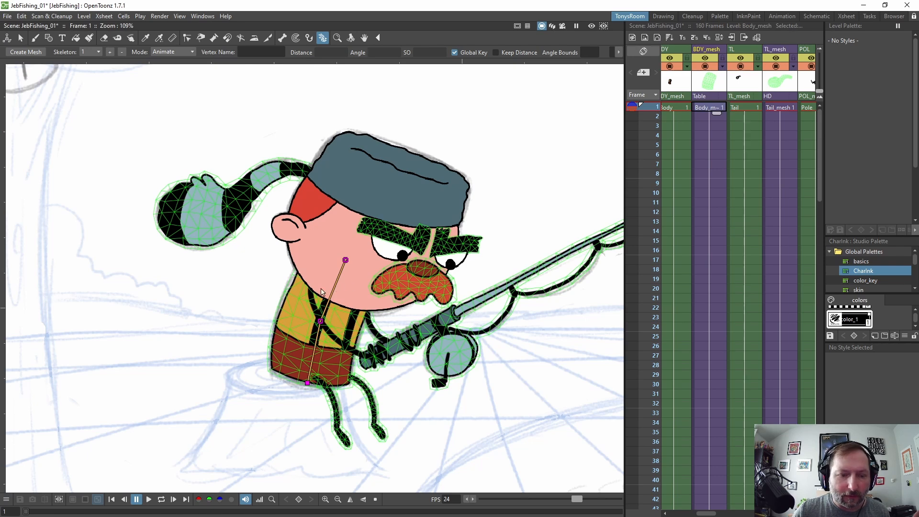
right_click(187, 271)
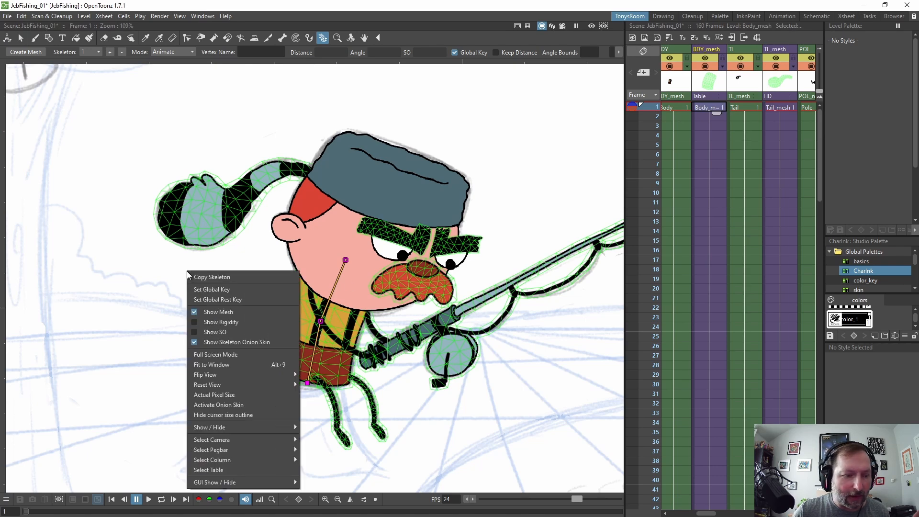
left_click(230, 312)
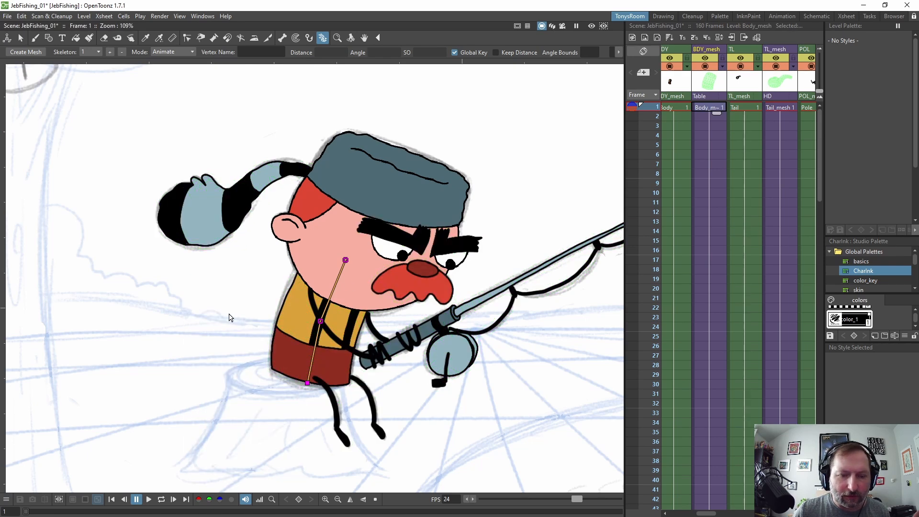
left_click_drag(429, 312, 419, 317)
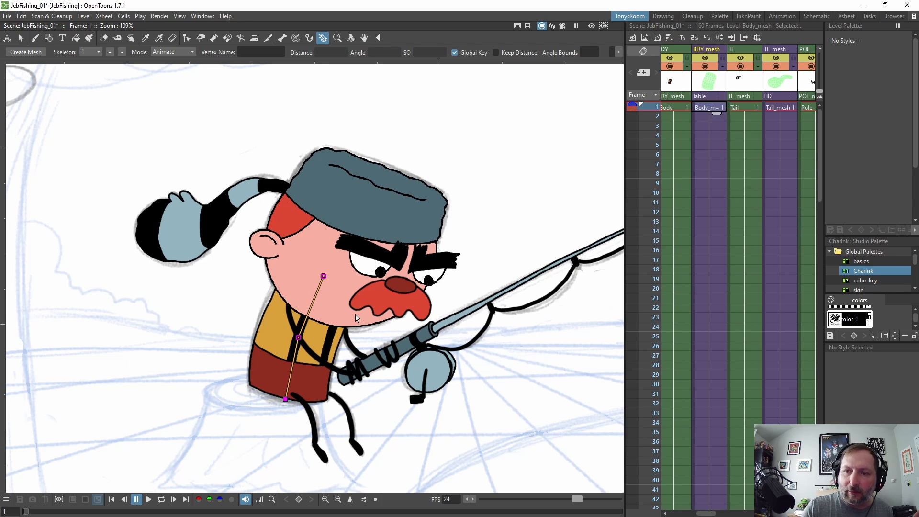
Check the tail mesh's skeleton, then select the body skeleton's root vertex and set a global keyframe on BDY_mesh at frame 1
left_click(779, 107)
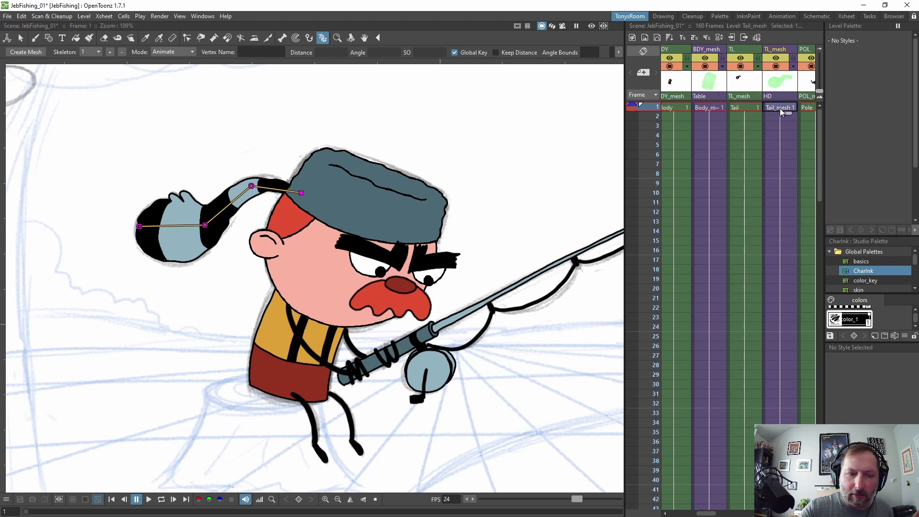
left_click(705, 106)
left_click(785, 106)
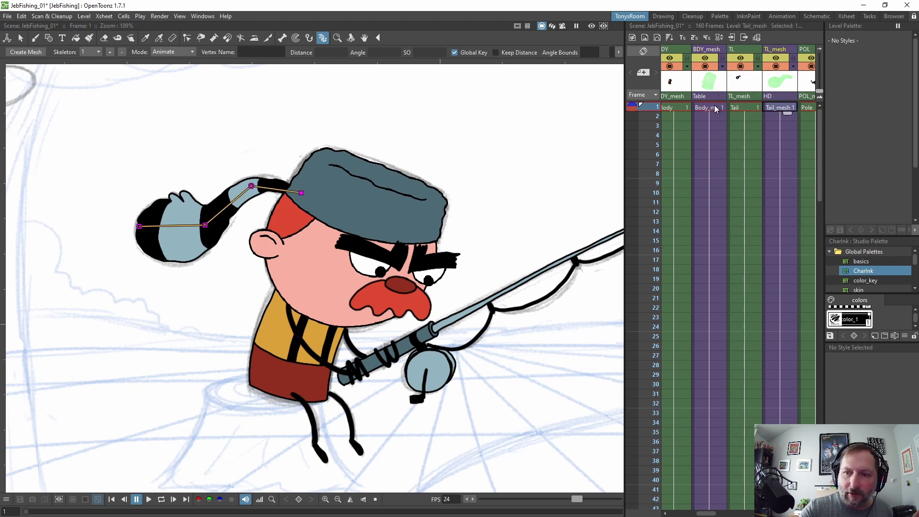
left_click(715, 107)
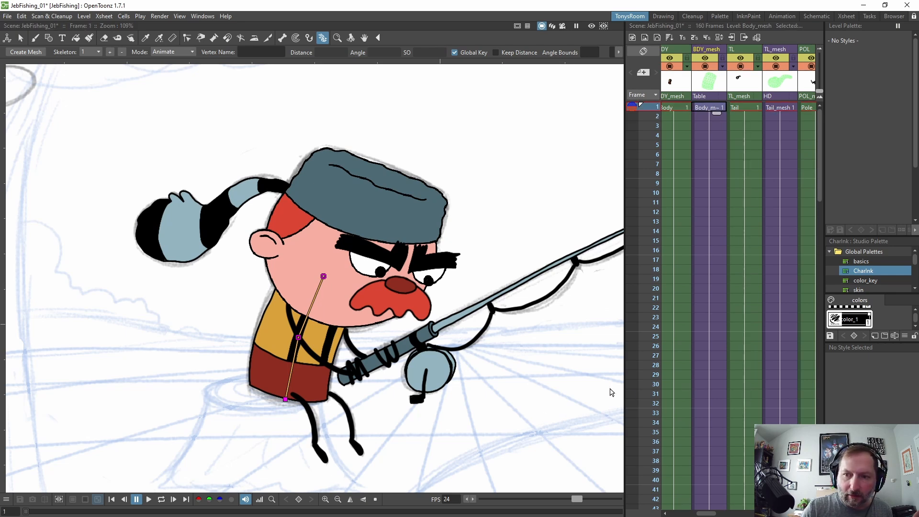
left_click(285, 399)
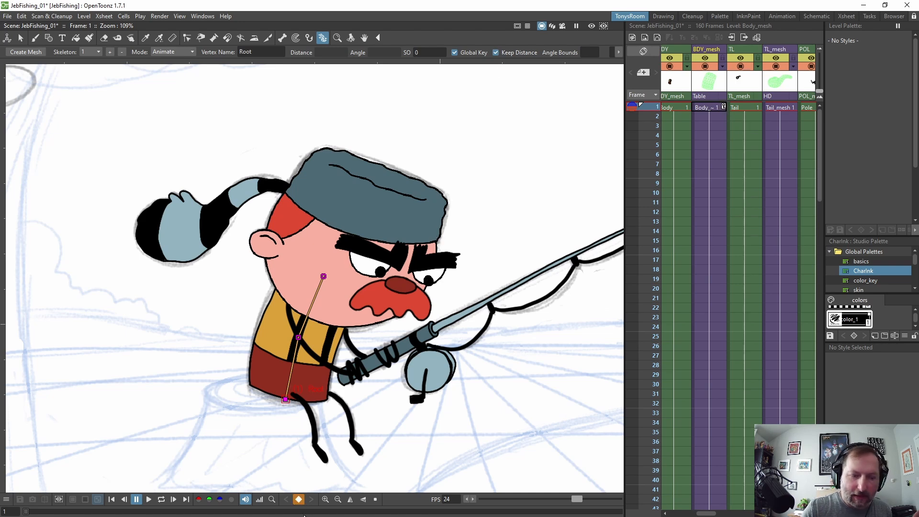
Step back and forth through frames 1 to 11 to compare the rig with the rough drawings around the anticipation pose
key("Down")
key("Down")
key("Down")
key("Down")
key("Down")
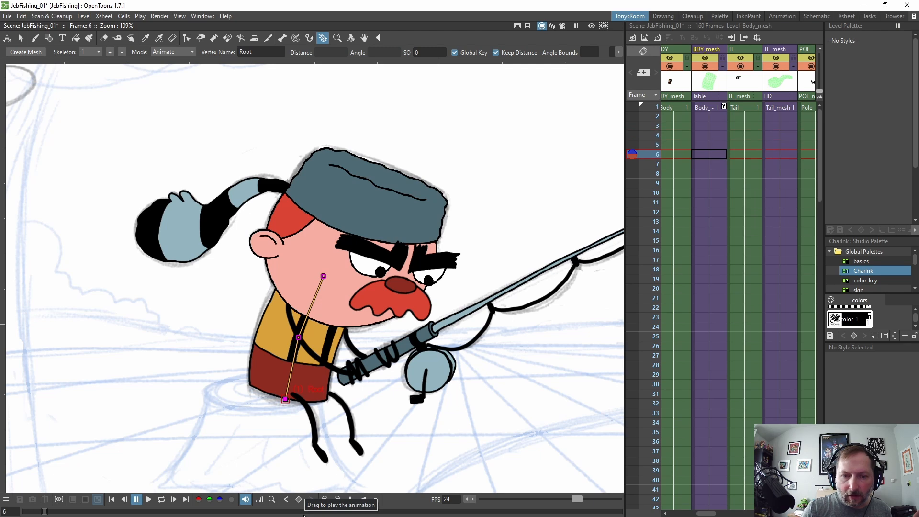
key("Down")
key("Down")
key("Down")
key("Down")
key("Down")
key("Up")
key("Up")
key("Up")
key("Up")
key("Up")
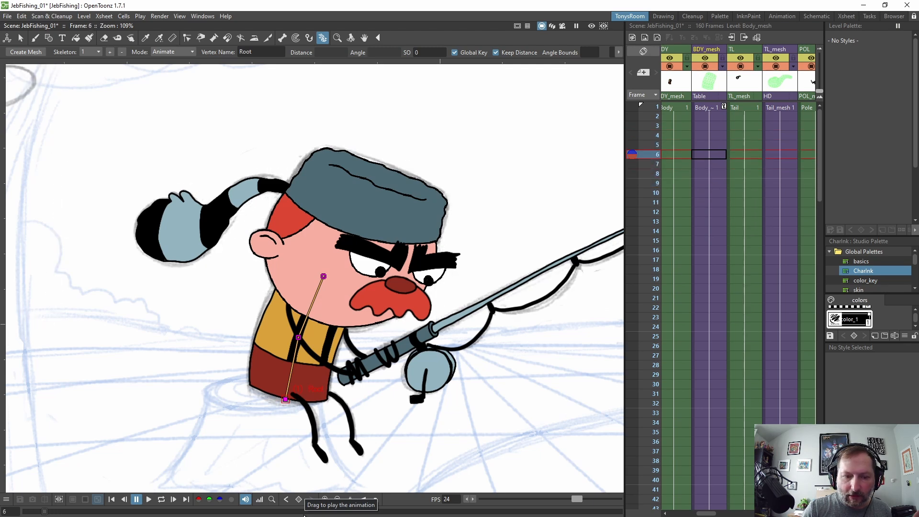
key("Down")
key("Down")
key("Down")
key("Down")
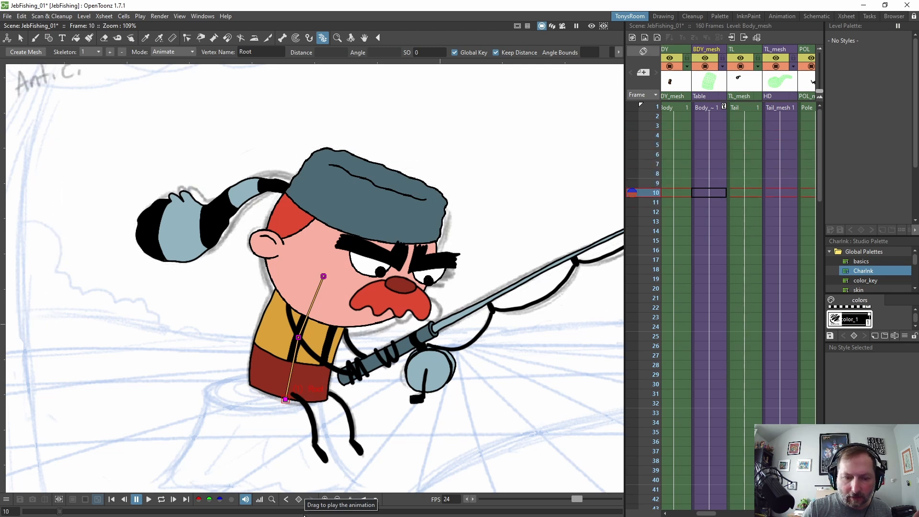
key("Up")
key("Up")
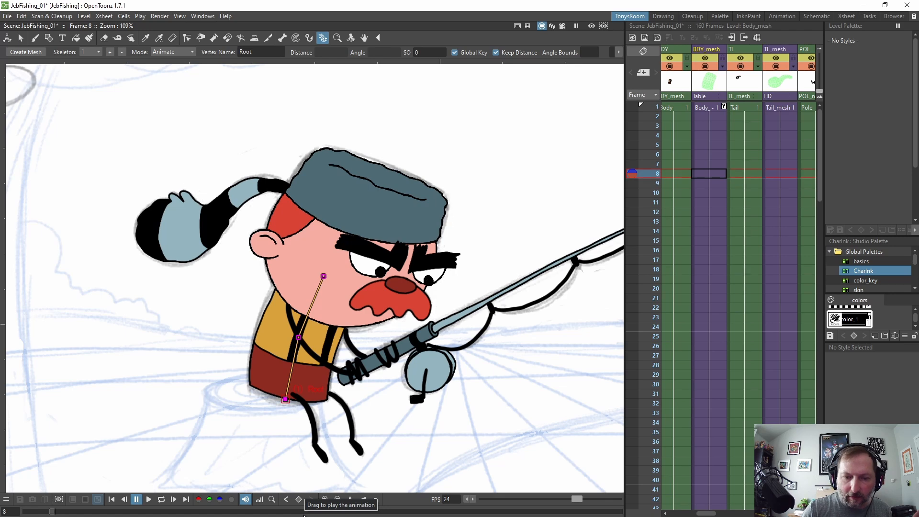
key("Down")
key("Up")
key("Down")
key("Up")
key("Down")
key("Up")
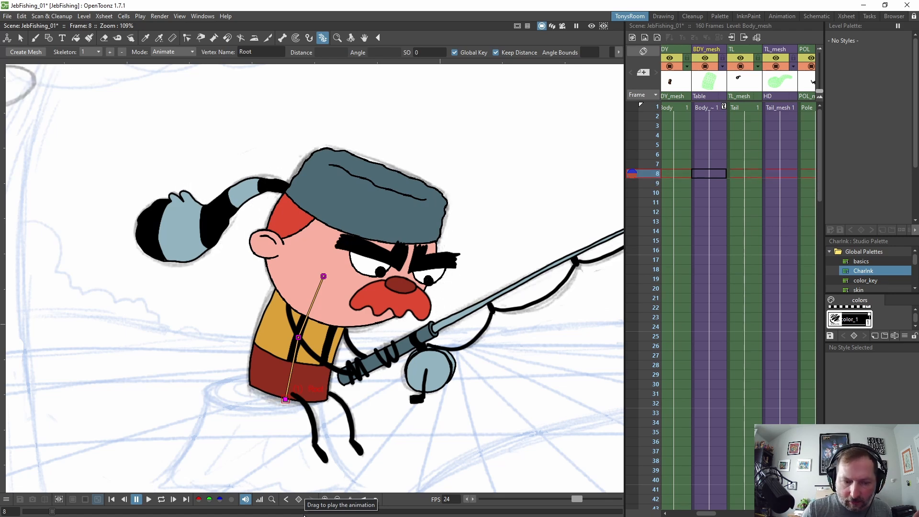
Hide the BDY drawing column in the viewer and go to frame 8 to view the rough body underneath
left_click(713, 107)
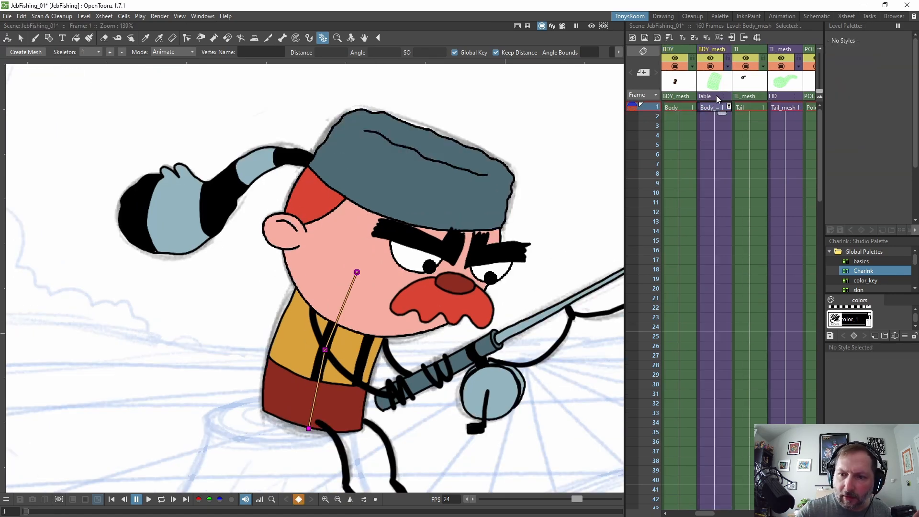
left_click(678, 107)
left_click(675, 66)
key("Down")
key("Down")
key("Down")
key("Down")
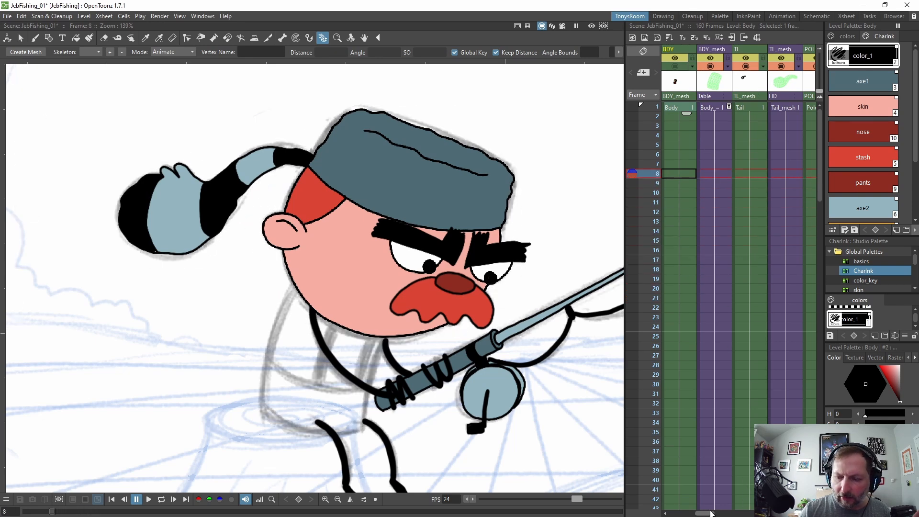
Hide the HD column in the viewer and select the BDY_mesh column at frame 1
left_click_drag(705, 513, 725, 514)
left_click_drag(725, 515, 697, 448)
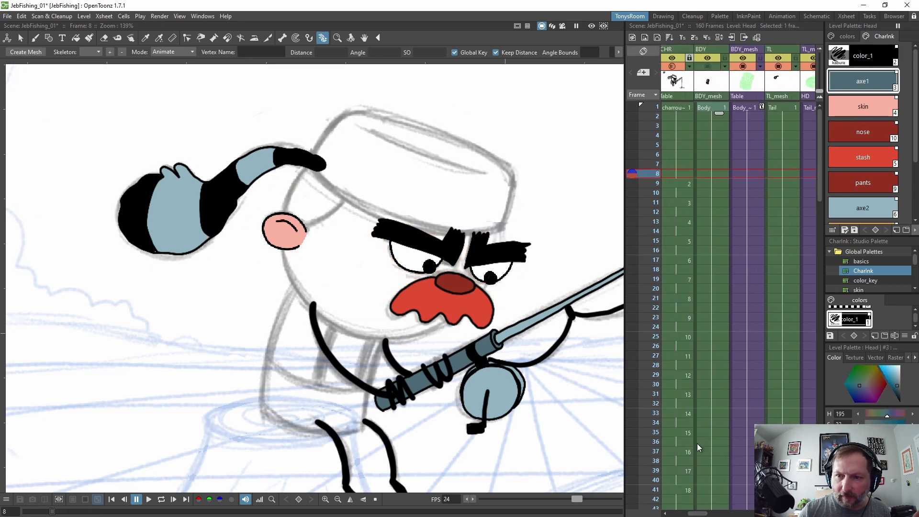
left_click(710, 107)
left_click(746, 107)
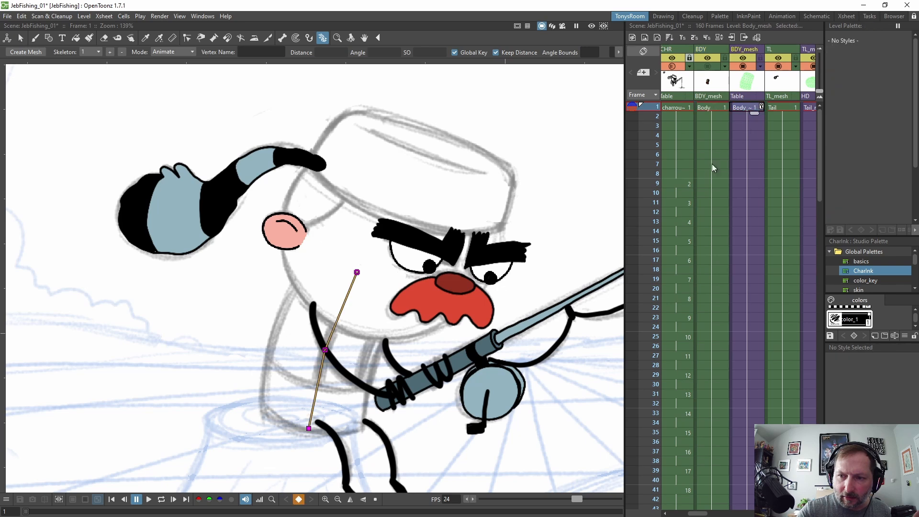
Step through frames 1 to 19 and back to frame 10 to study how the rough body moves against the rig
key("Down")
key("Down")
key("Down")
key("Down")
key("Down")
key("Down")
key("Down")
key("Down")
key("Down")
key("Down")
key("Down")
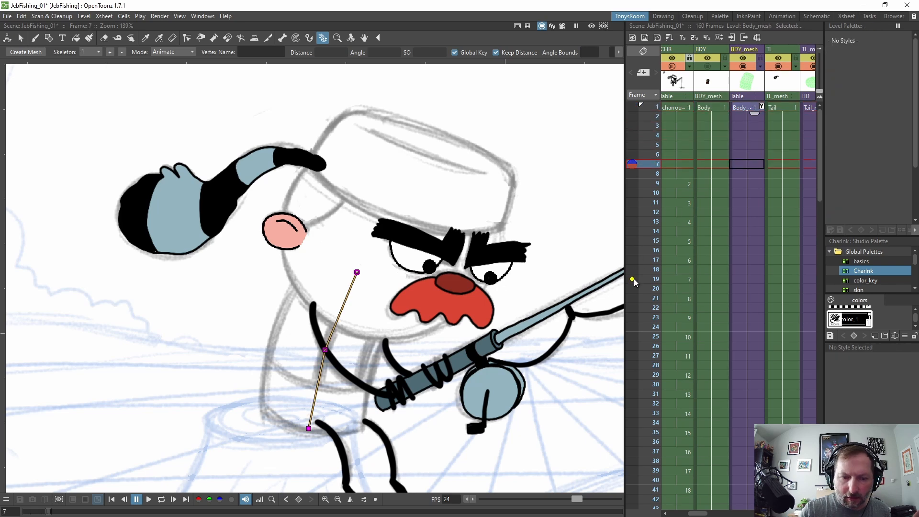
key("Down")
key("Down")
key("Down")
key("Down")
key("Down")
key("Down")
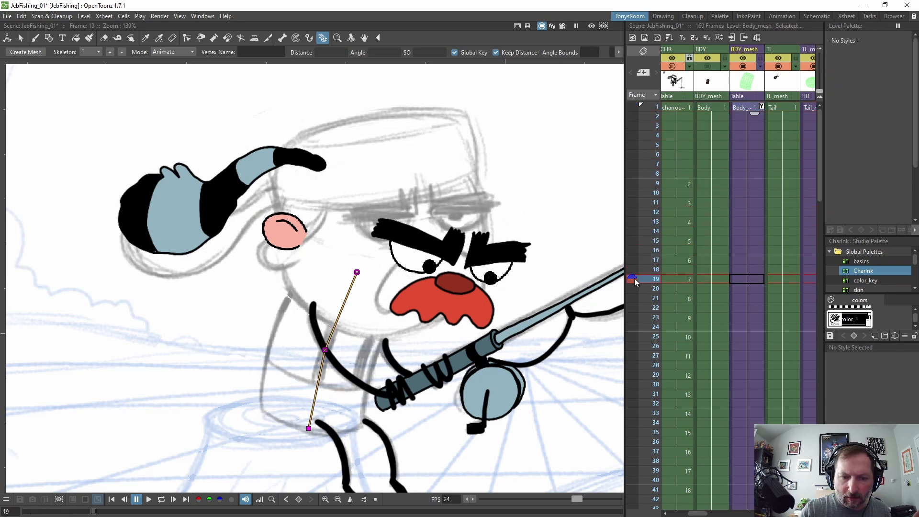
key("Up")
key("Up")
key("Up")
key("Up")
key("Up")
key("Up")
key("Up")
key("Up")
key("Up")
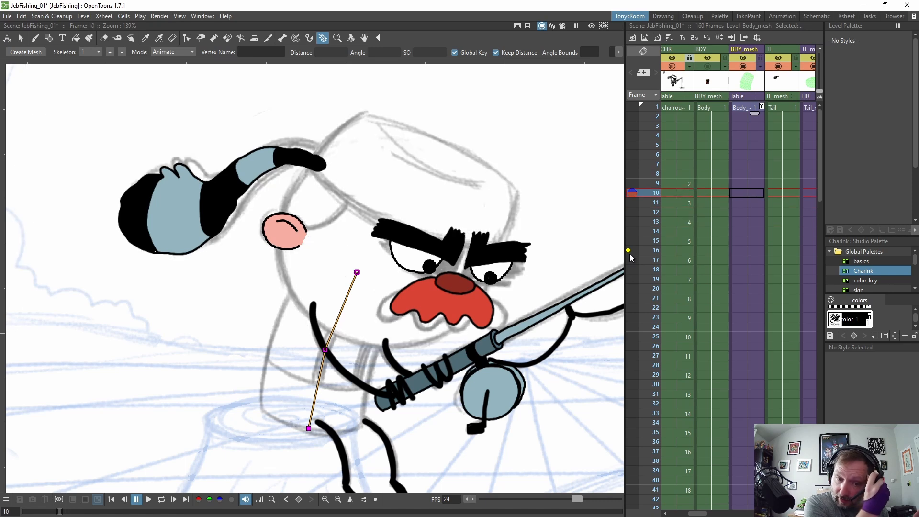
Step back and forth between frames 10 and 24 to examine where the rough body settles, ending on frame 23
key("Down")
key("Down")
key("Down")
key("Down")
key("Down")
key("Down")
key("Down")
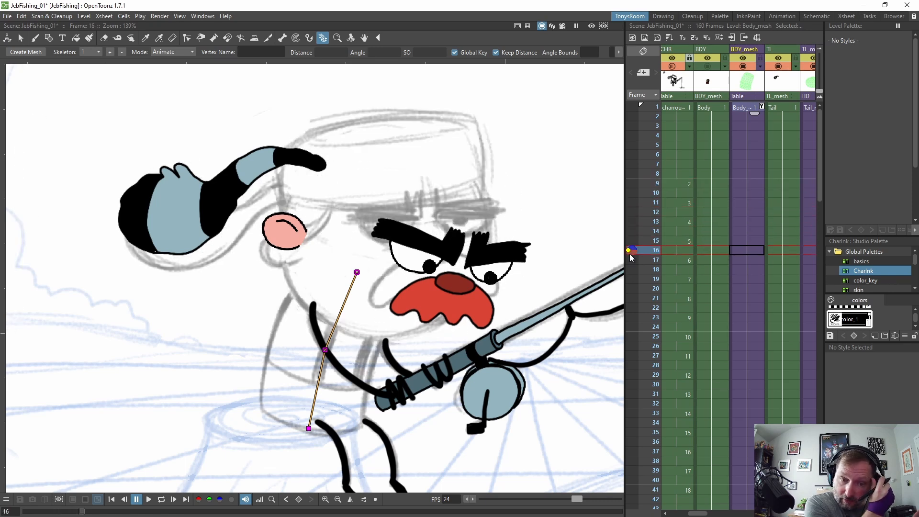
key("Up")
key("Up")
key("Up")
key("Up")
key("Down")
key("Down")
key("Down")
key("Down")
key("Down")
key("Down")
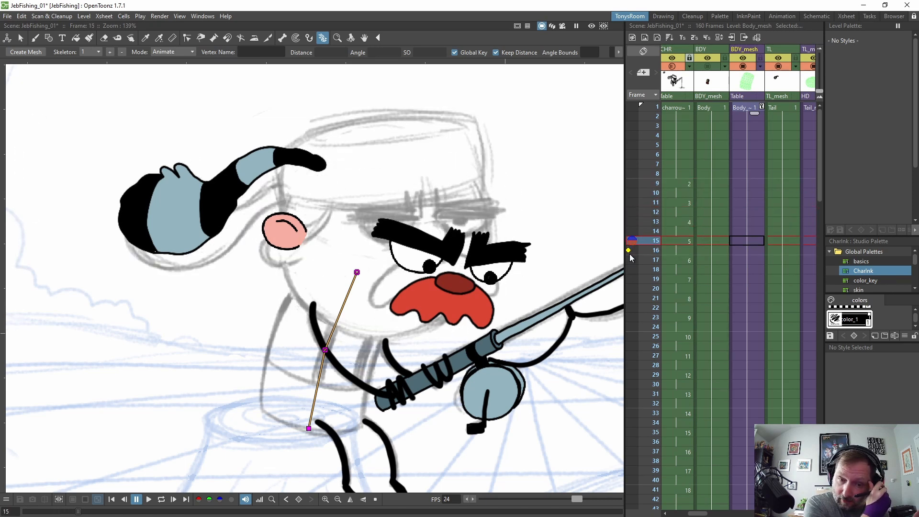
key("Down")
key("Down")
key("Down")
key("Down")
key("Down")
key("Down")
key("Down")
key("Down")
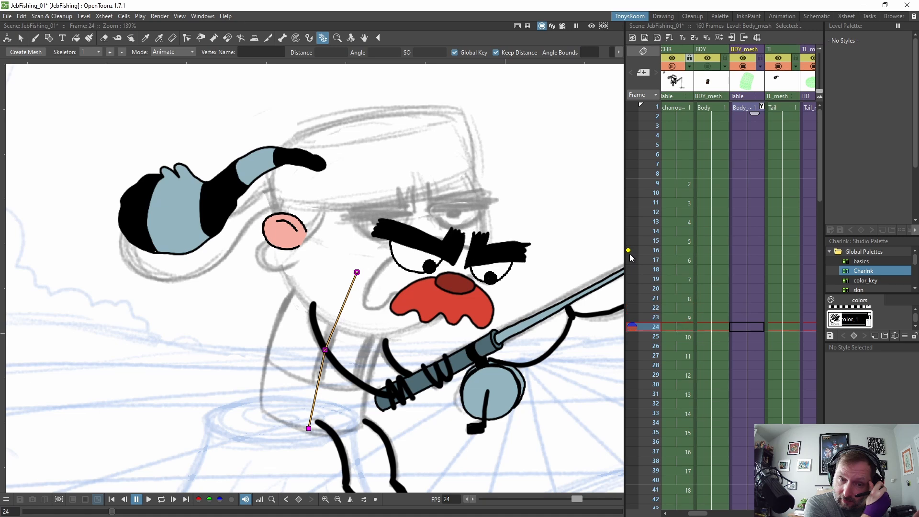
key("Up")
key("Up")
key("Up")
key("Up")
key("Up")
key("Down")
key("Down")
key("Down")
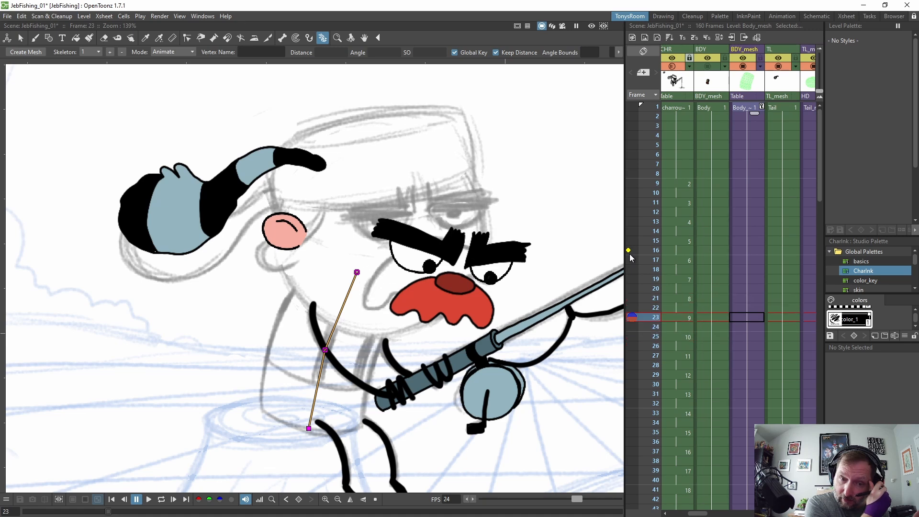
key("Down")
key("Up")
key("Up")
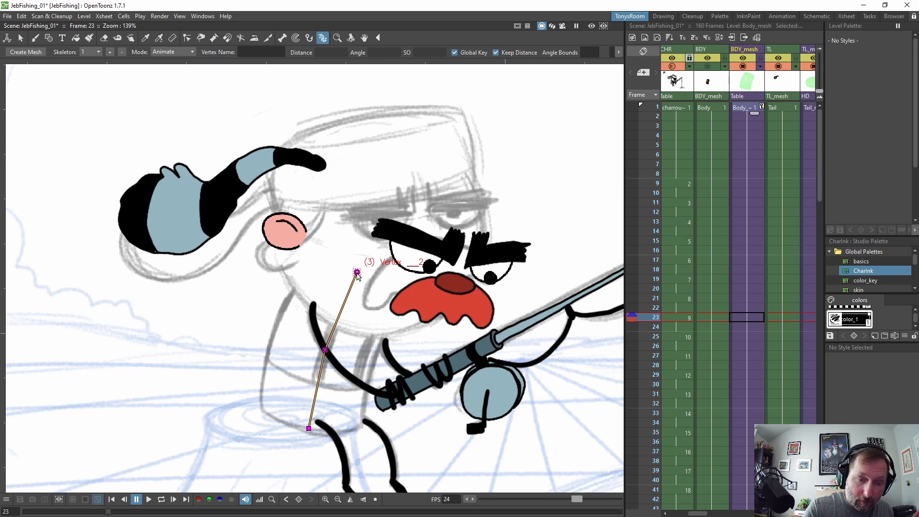
Show the BDY drawing again and, at frame 23, tilt the body skeleton's top and middle vertices slightly backward to match the rough
left_click_drag(357, 272, 354, 270)
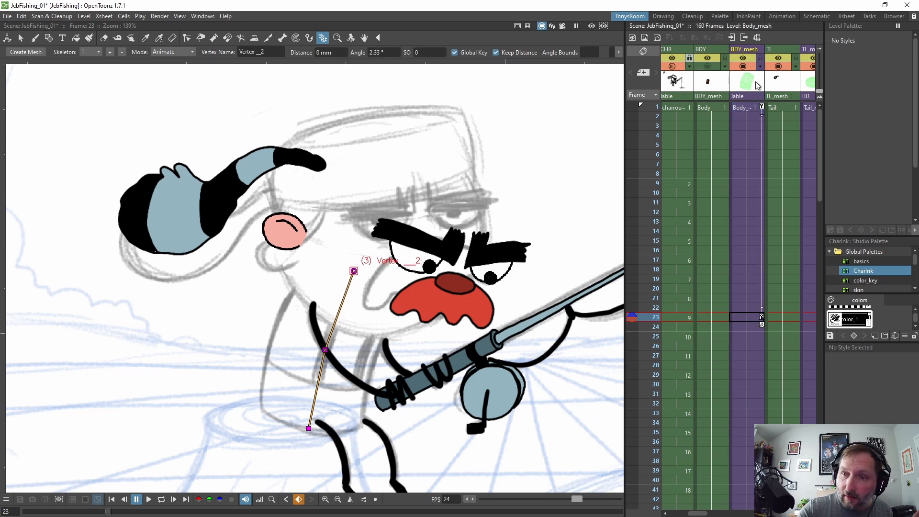
left_click(714, 64)
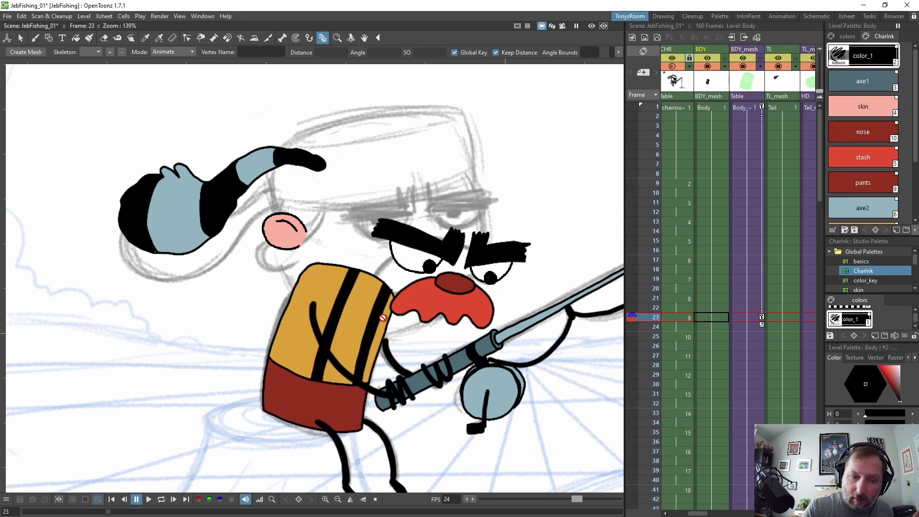
left_click(758, 318)
left_click(354, 271)
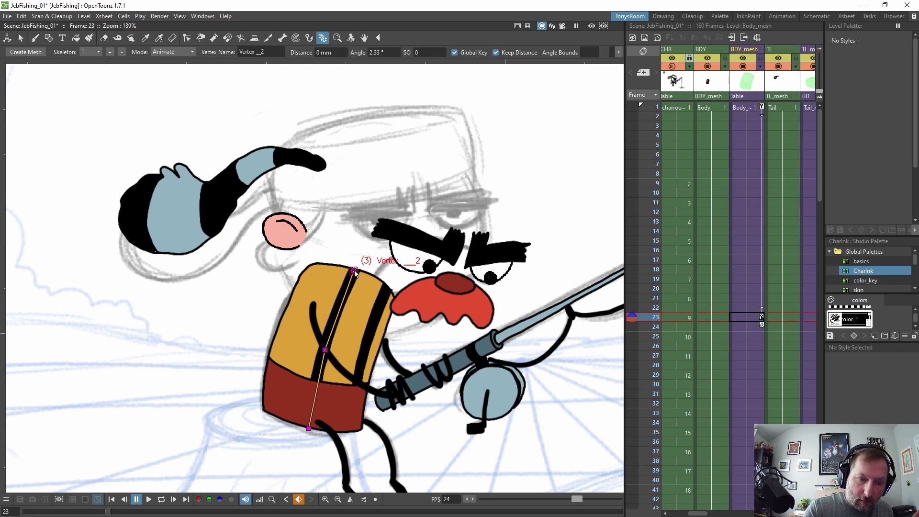
left_click_drag(355, 273, 350, 270)
left_click(324, 350)
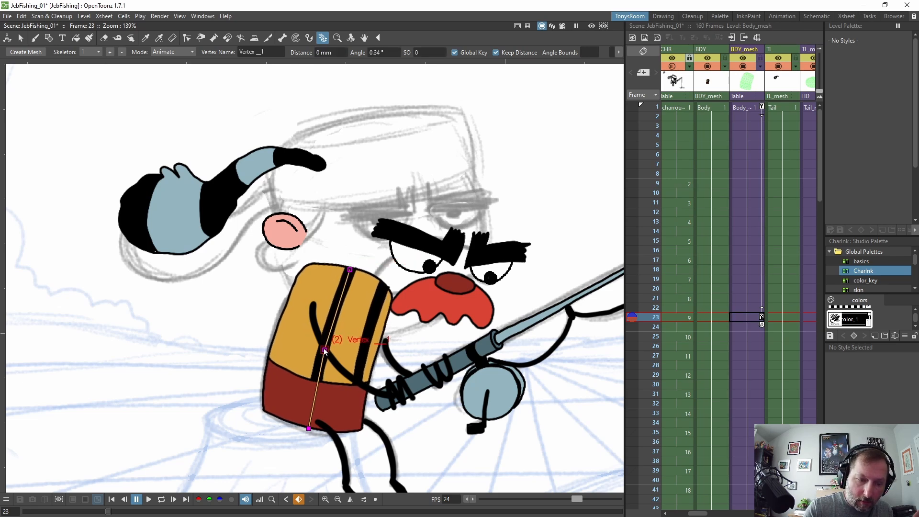
left_click_drag(324, 350, 324, 348)
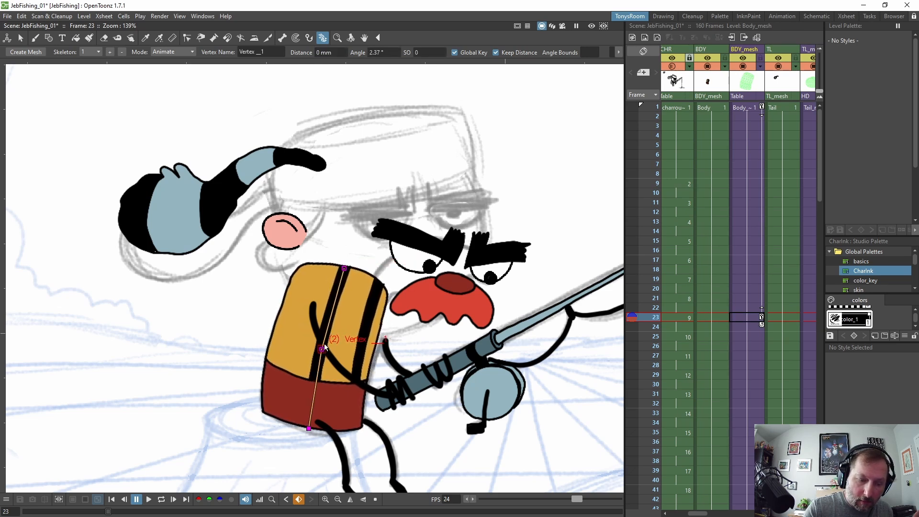
Step from frame 1 to frame 17 and back to compare the body mesh's pose with the rough drawings
left_click(755, 107)
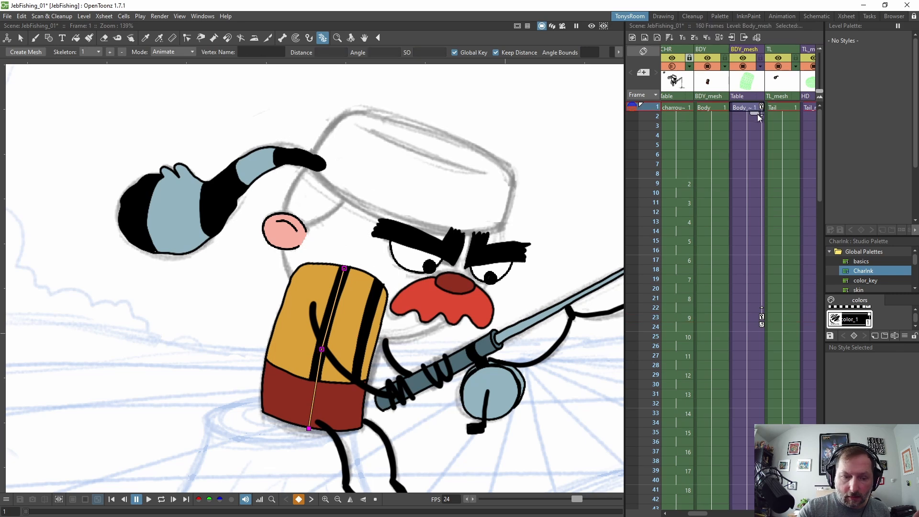
key("Down")
key("Down")
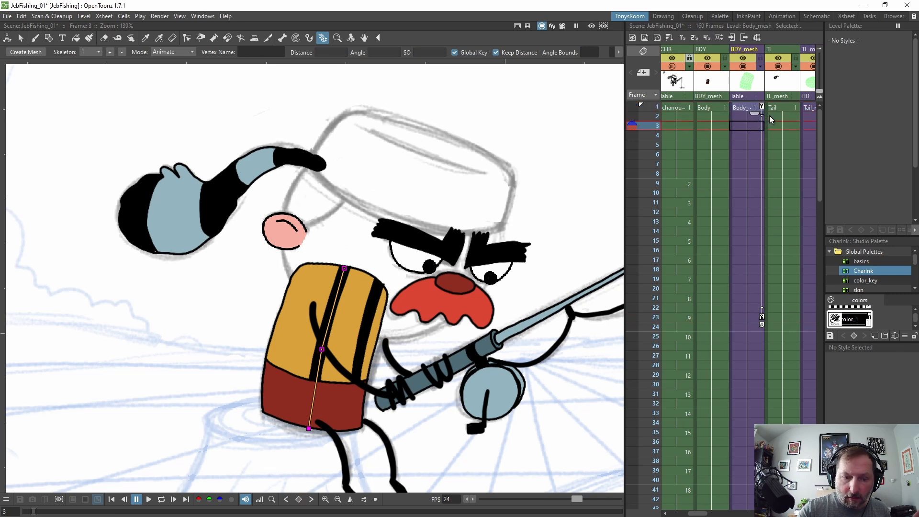
key("Down")
key("Down")
key("Down")
key("Down")
key("Down")
key("Down")
key("Down")
key("Down")
key("Down")
key("Down")
key("Down")
key("Down")
key("Down")
key("Down")
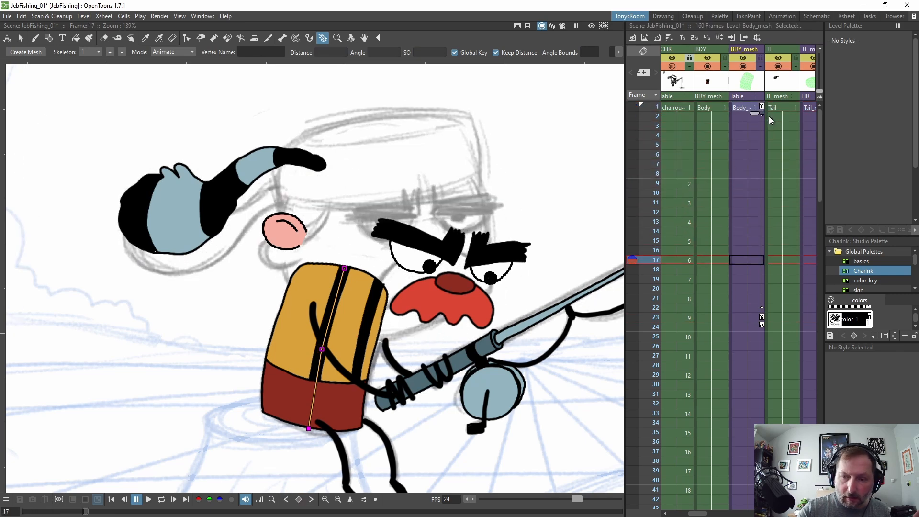
key("Up")
key("Up")
key("Up")
key("Up")
key("Up")
key("Up")
key("Up")
key("Up")
key("Up")
key("Up")
key("Up")
key("Up")
key("Up")
key("Up")
key("Up")
key("Up")
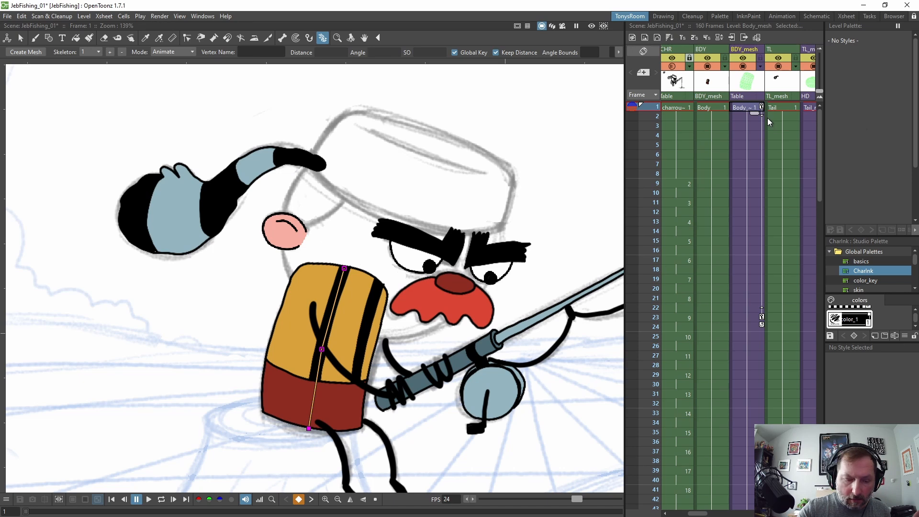
At frame 1, tilt the body skeleton's top and middle vertices forward to match the rough pose and play the motion
left_click_drag(344, 270, 354, 271)
left_click_drag(322, 349, 325, 350)
left_click(755, 106)
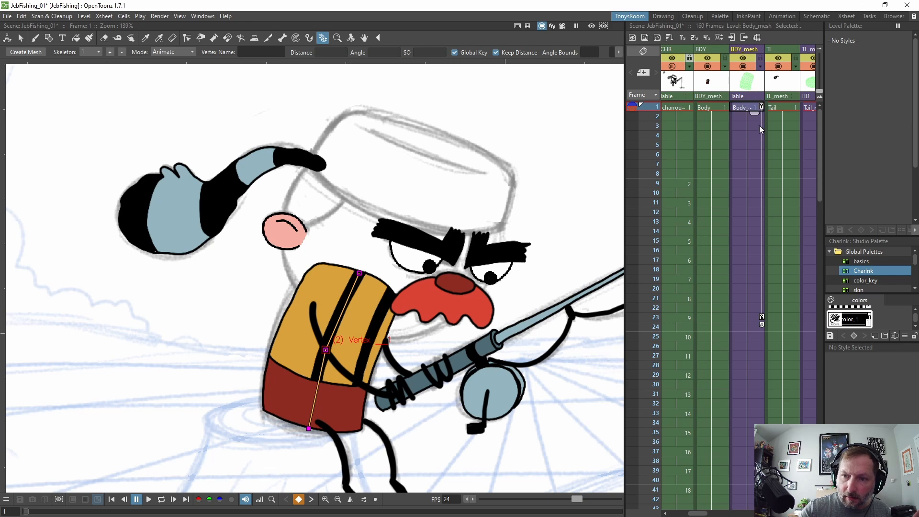
key("p")
key("p")
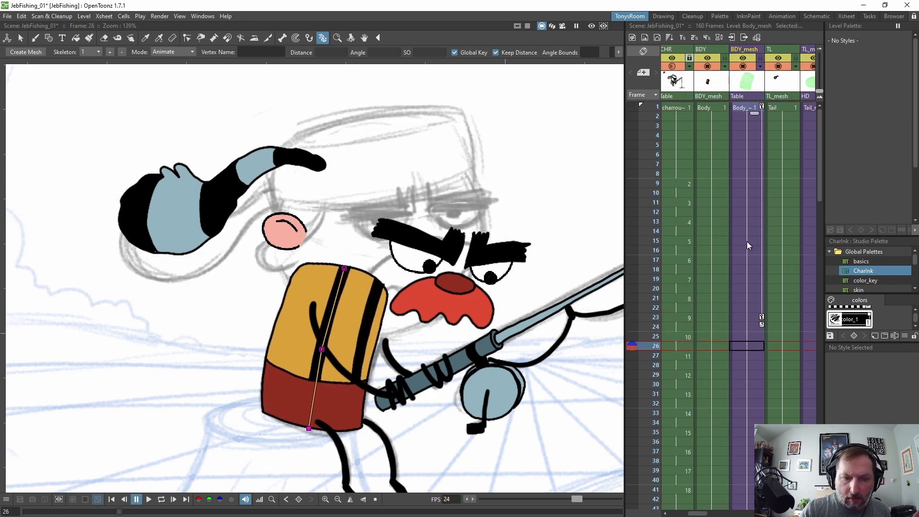
Copy the BDY_mesh keyframe from frame 1 to frame 9 to hold the starting pose
left_click(737, 194)
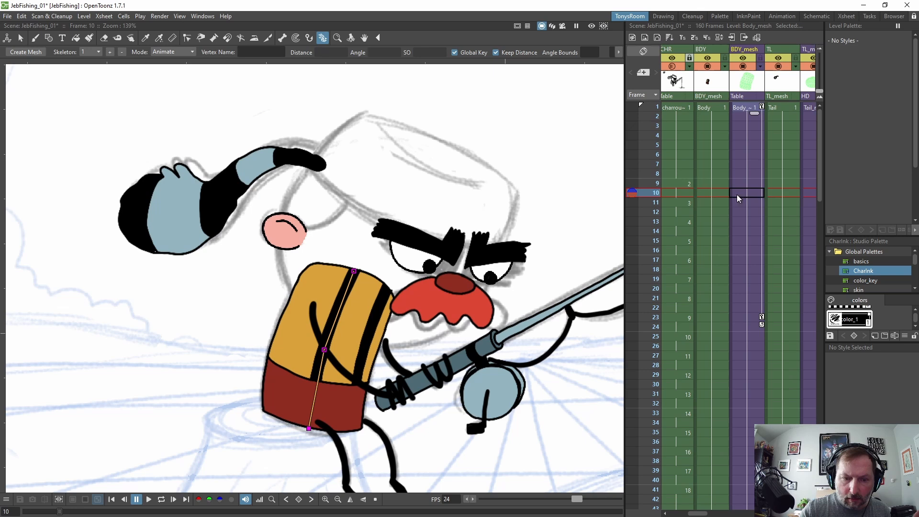
left_click(761, 109)
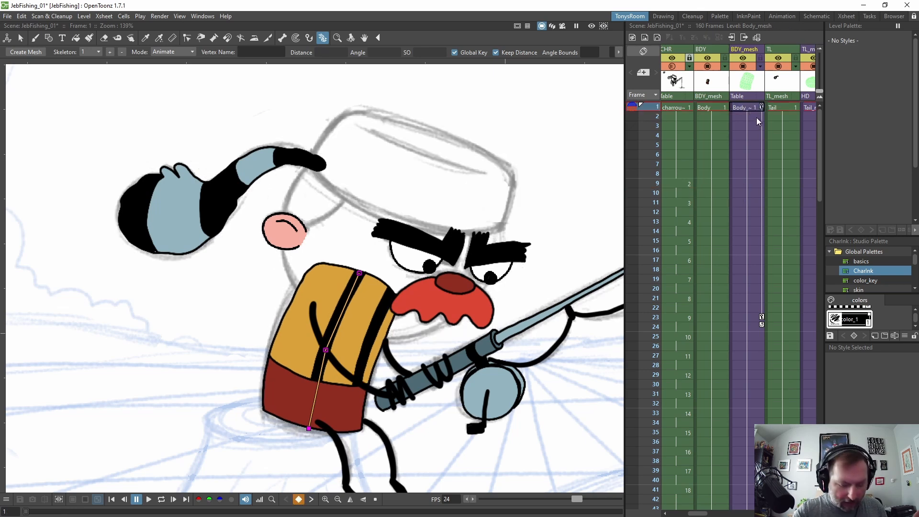
left_click(751, 117)
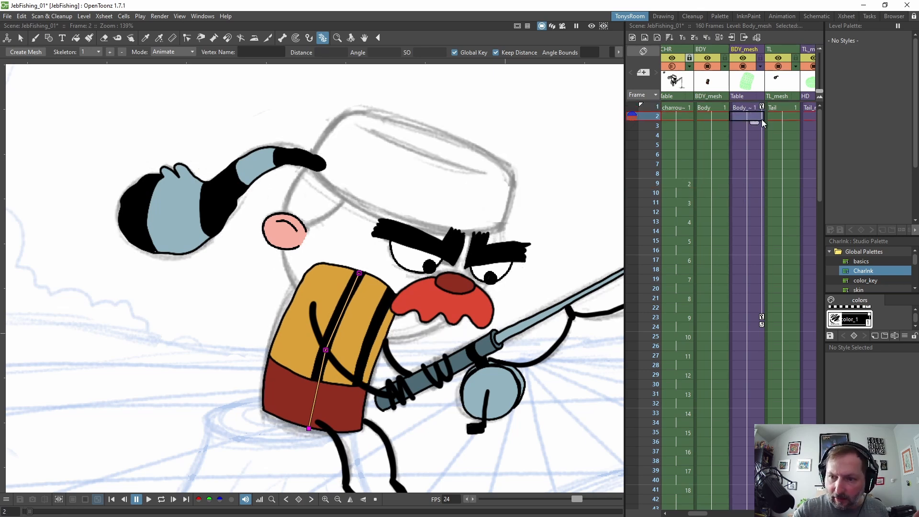
left_click(742, 184)
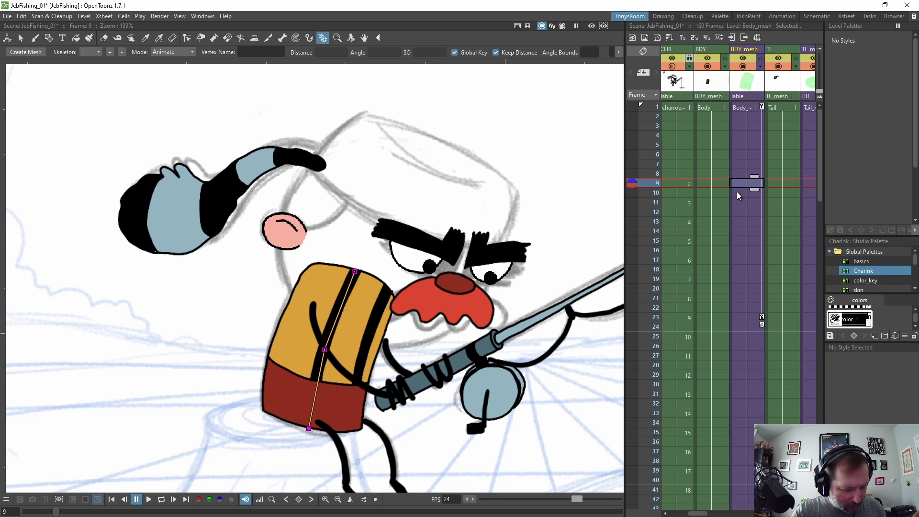
left_click(759, 108)
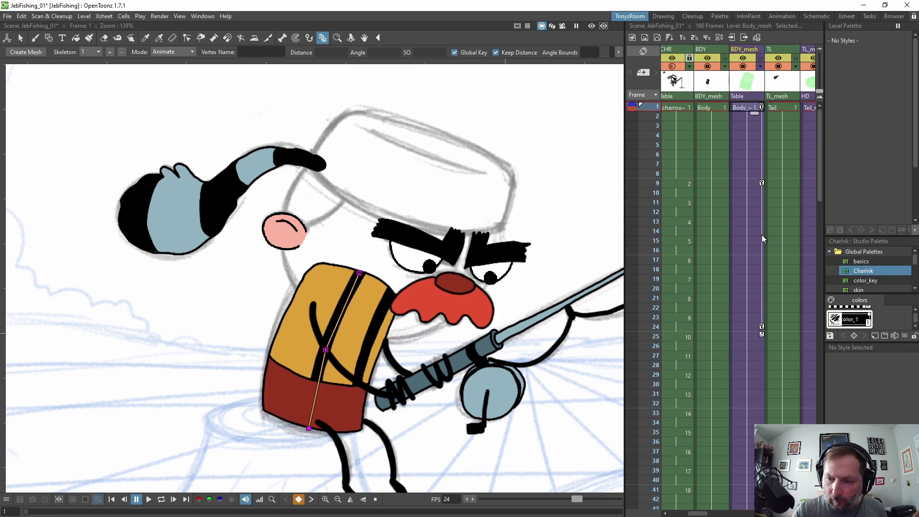
Move the last BDY_mesh keyframe to frame 23 and play the animation from frame 1
left_click(762, 326)
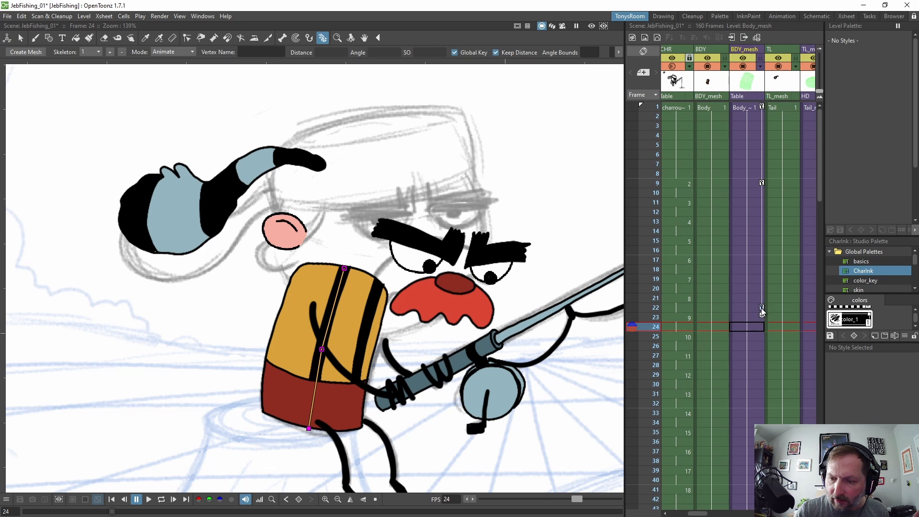
left_click_drag(762, 304, 762, 320)
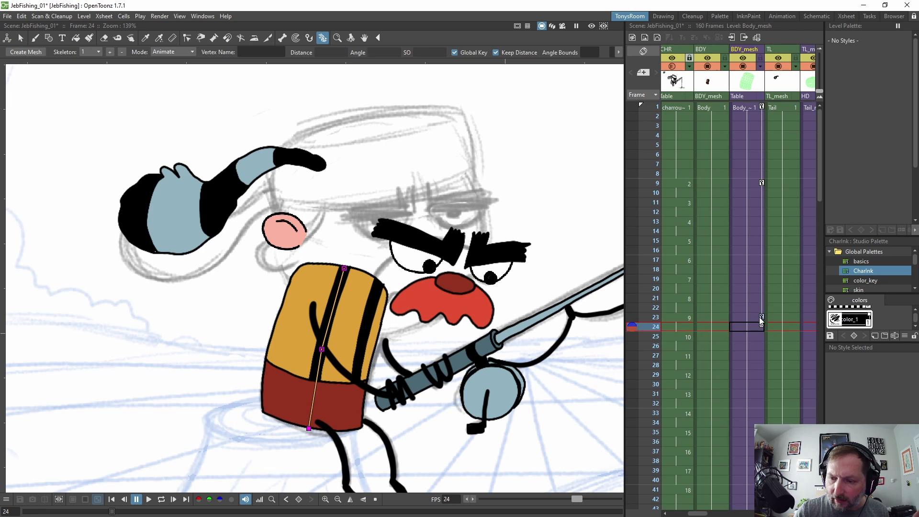
left_click(753, 107)
key("l")
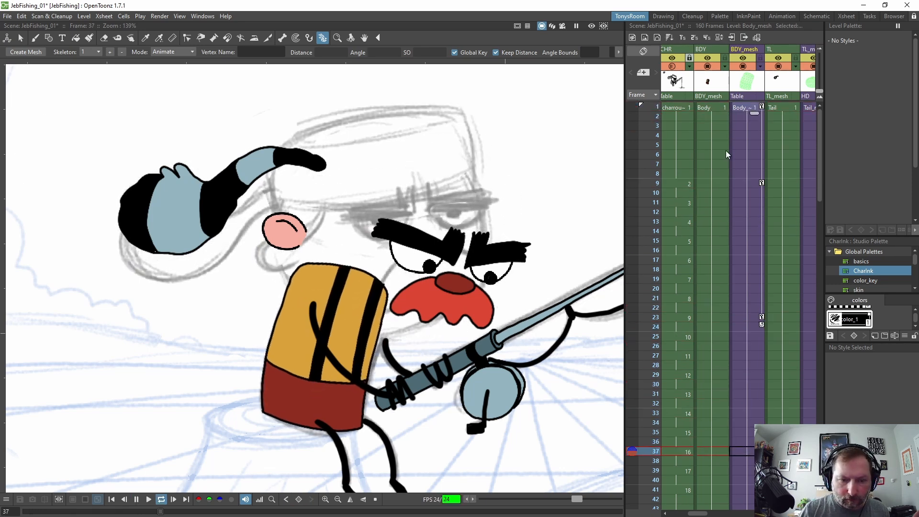
key("l")
key("p")
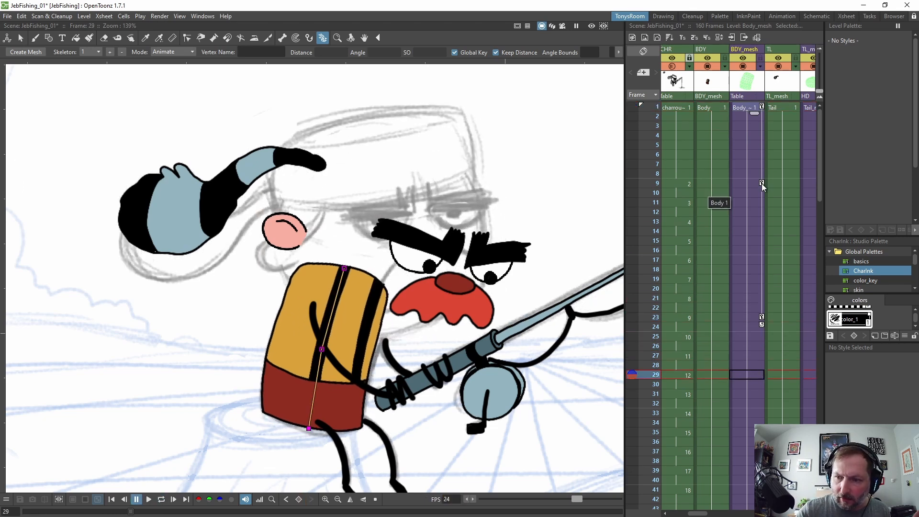
Move the last BDY_mesh keyframe to frame 21 and play the animation to check the faster body move
left_click(762, 319)
left_click_drag(761, 308, 761, 297)
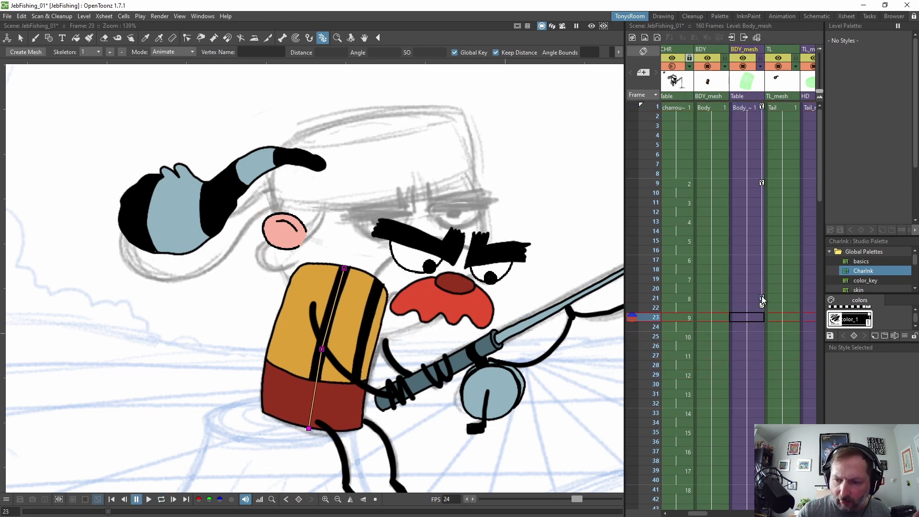
key("l")
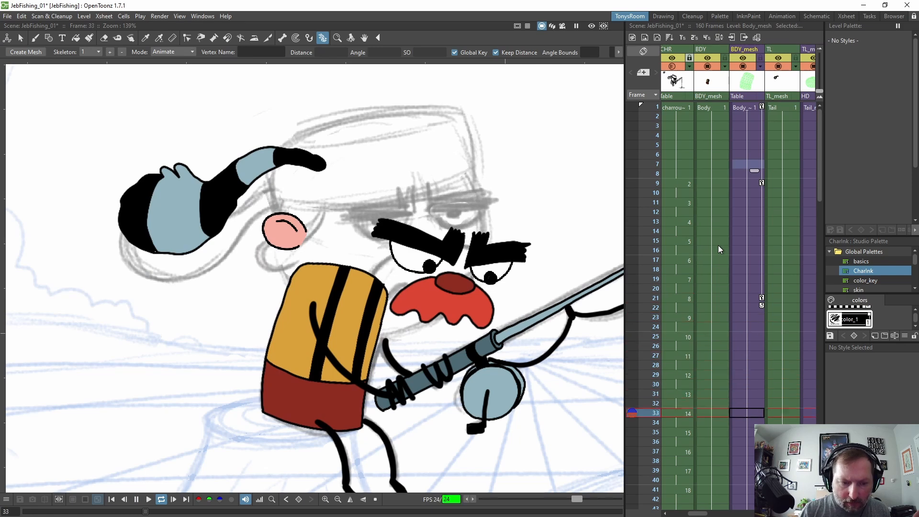
key("l")
left_click(739, 136)
key("l")
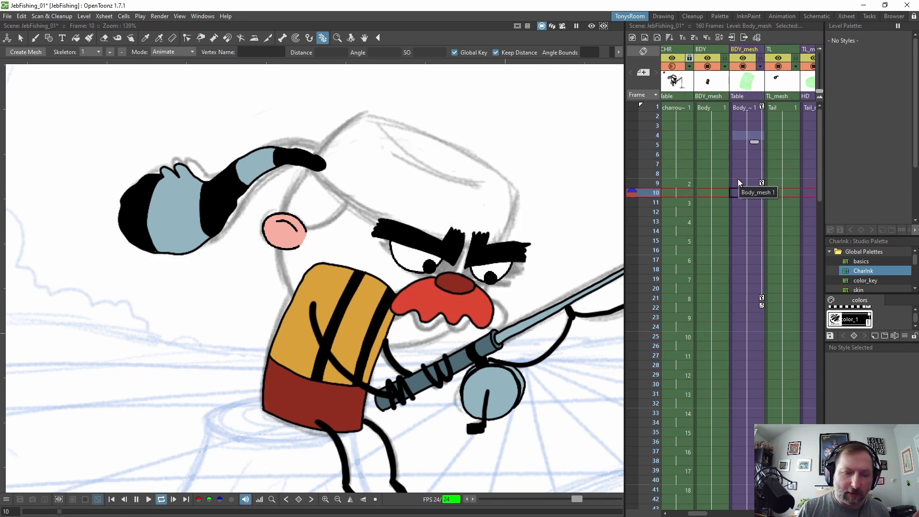
key("l")
key("l")
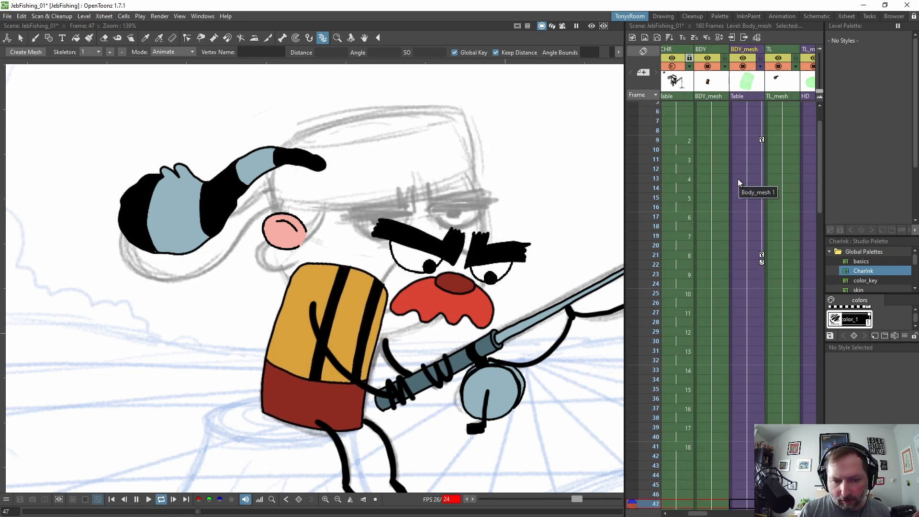
key("l")
Set the playback stop marker at frame 28 and loop the animation from frame 1
right_click(655, 295)
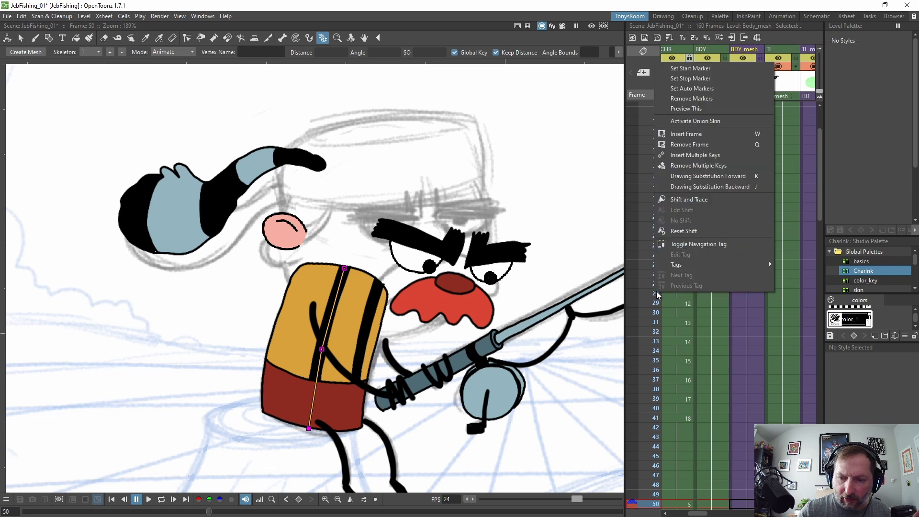
left_click(697, 79)
scroll(823, 157, "up", 3)
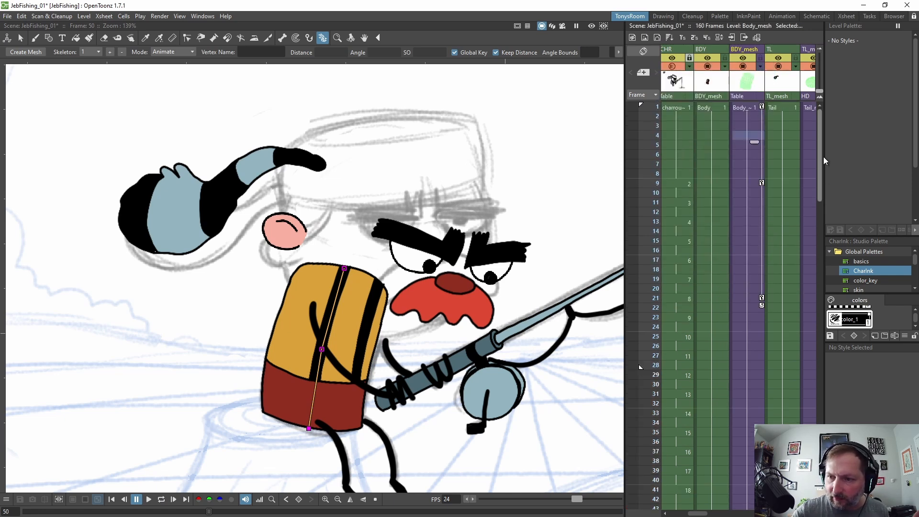
left_click(752, 108)
key("l")
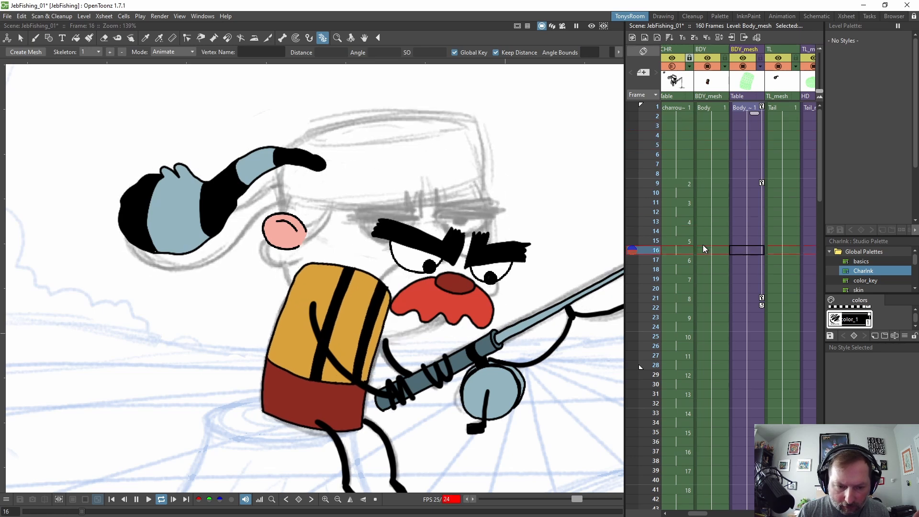
Stop the looping playback and step through the frames around BDY_mesh frame 21 to check the pose against the rough drawings
key("l")
key("l")
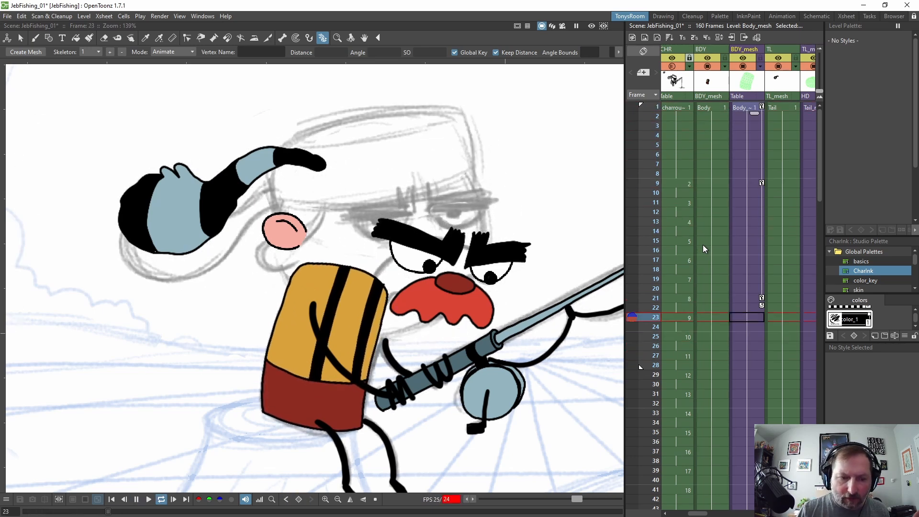
key("l")
left_click(745, 296)
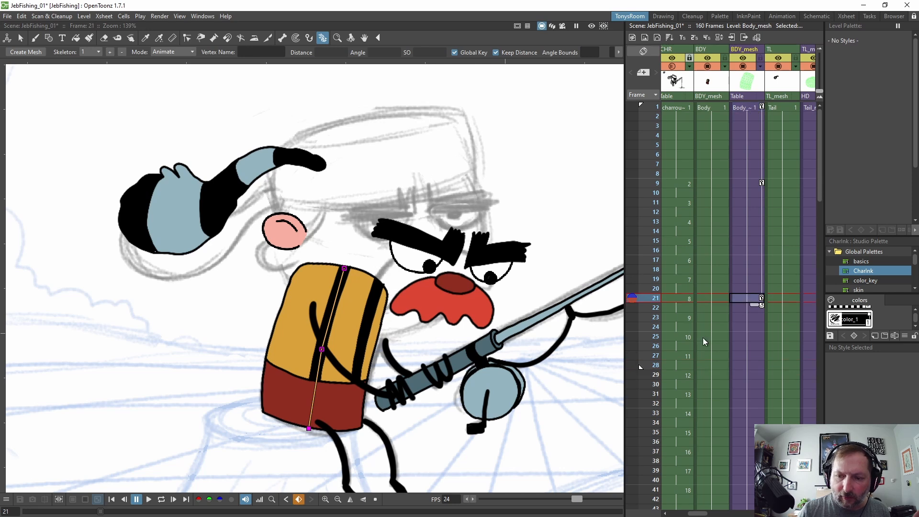
key("l")
key("l")
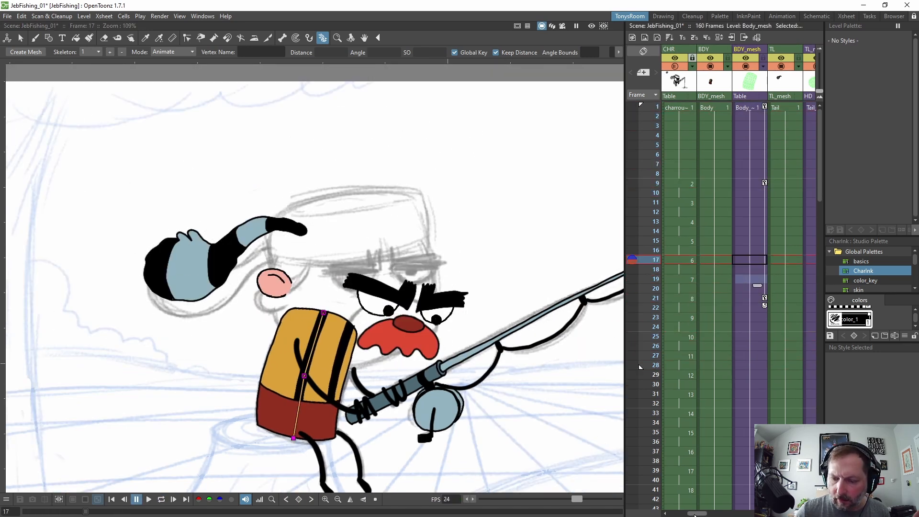
Set a starting keyframe on the HD column at frame 1 and turn on the head's visibility in the viewer
left_click_drag(698, 513, 735, 513)
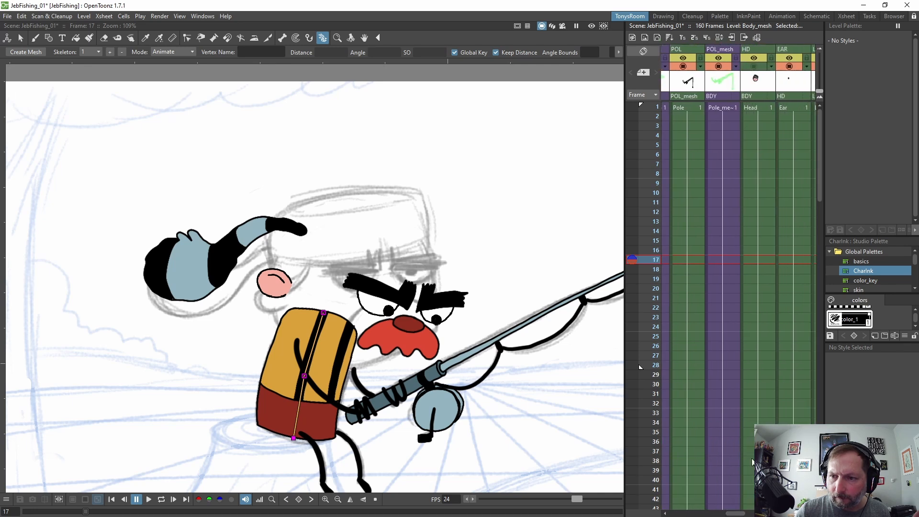
left_click(756, 49)
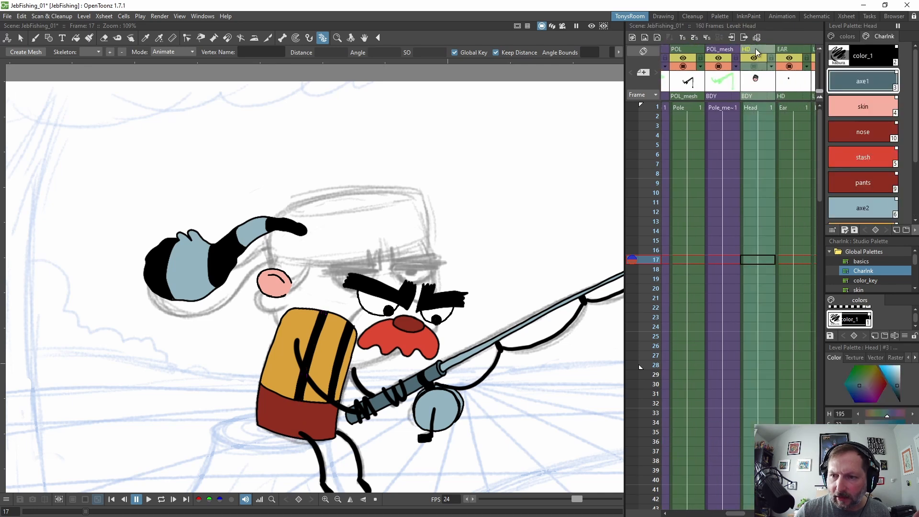
left_click(763, 108)
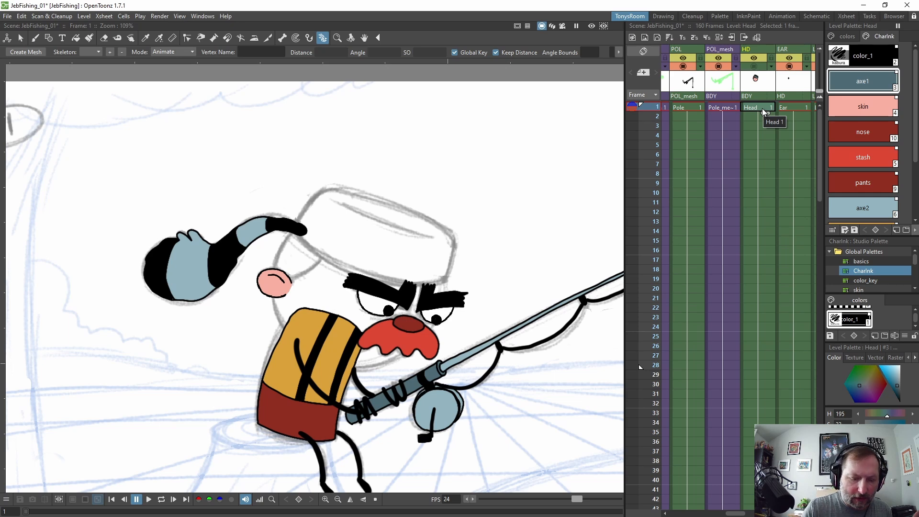
left_click(298, 499)
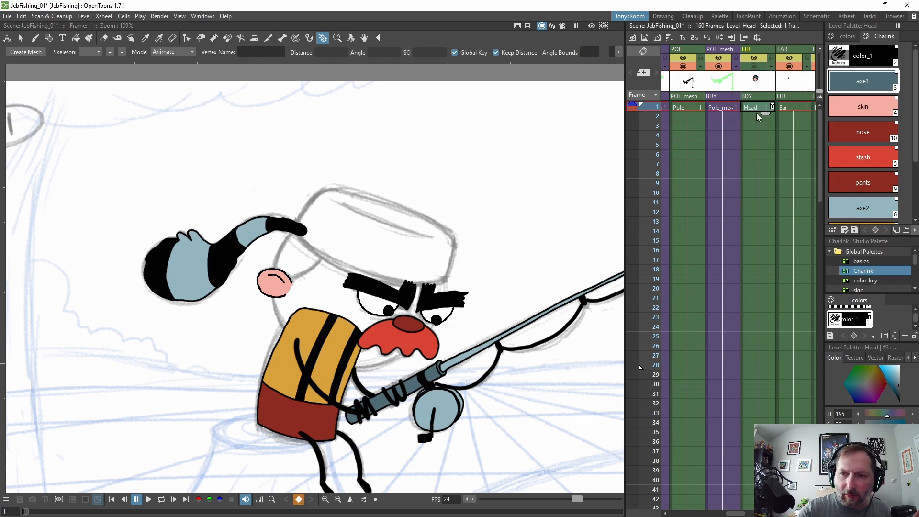
left_click(754, 66)
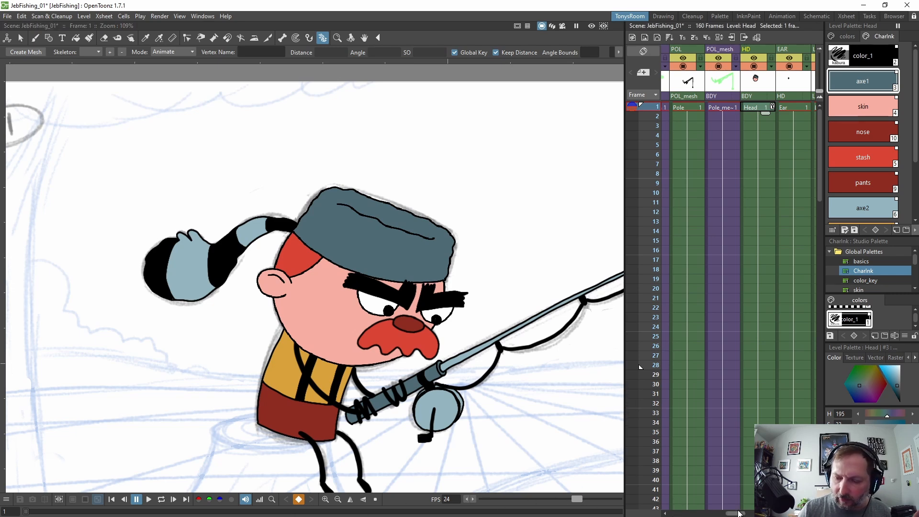
Add a second keyframe on the HD column at frame 9 to hold the head's starting pose
mouse_move(739, 513)
left_mouse_down()
mouse_move(698, 513)
mouse_move(740, 513)
left_mouse_up()
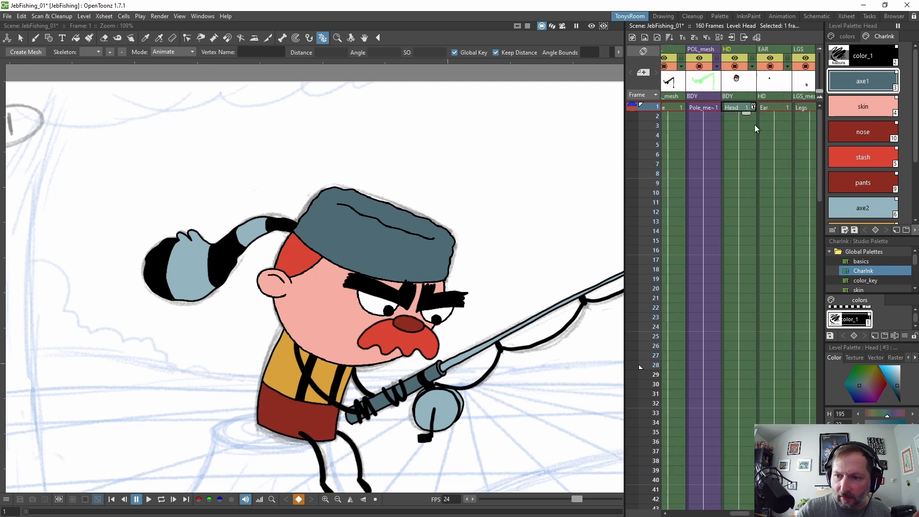
left_click(752, 107)
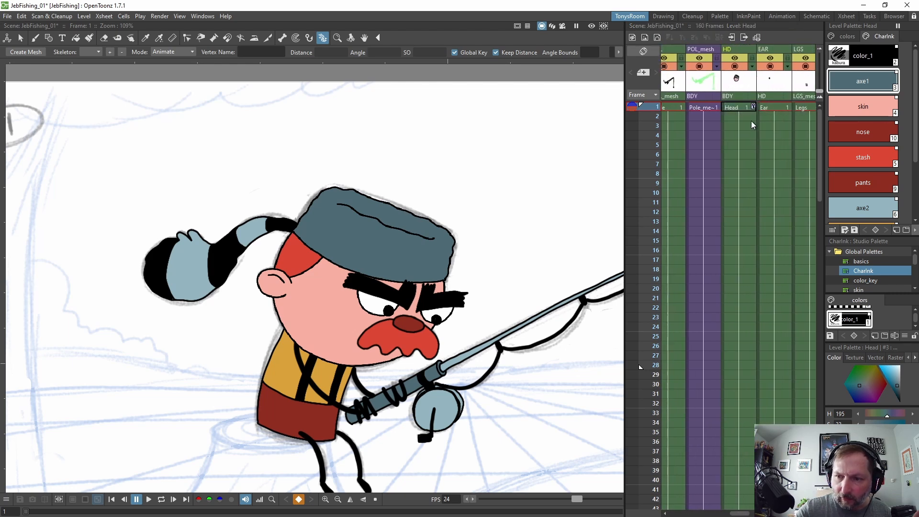
left_click(735, 184)
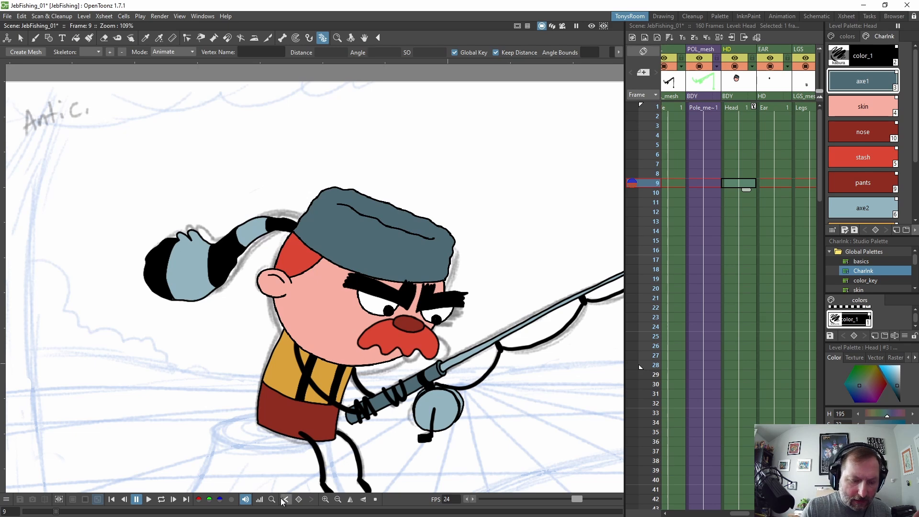
left_click(299, 499)
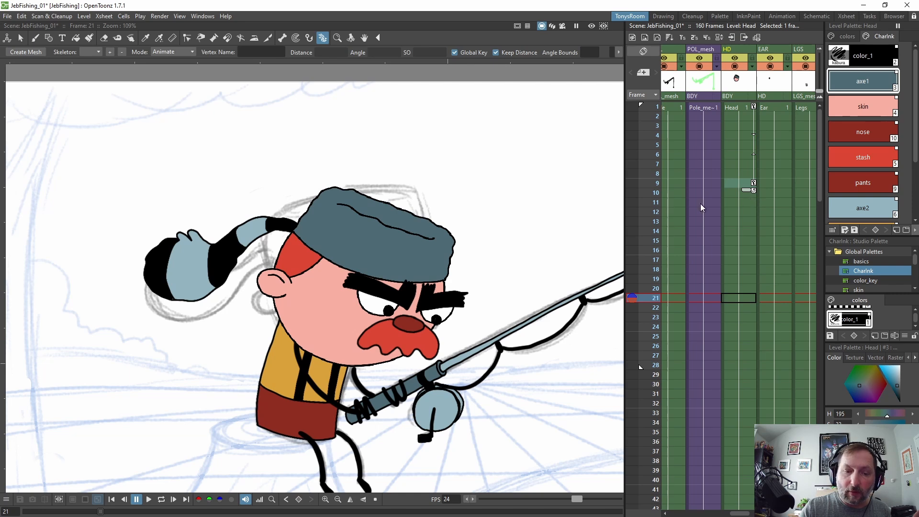
With the Animate tool, rotate the head to about 16.6° and shift it about -1.8 mm in X and 2.4 mm in Y at frame 21
left_click(6, 37)
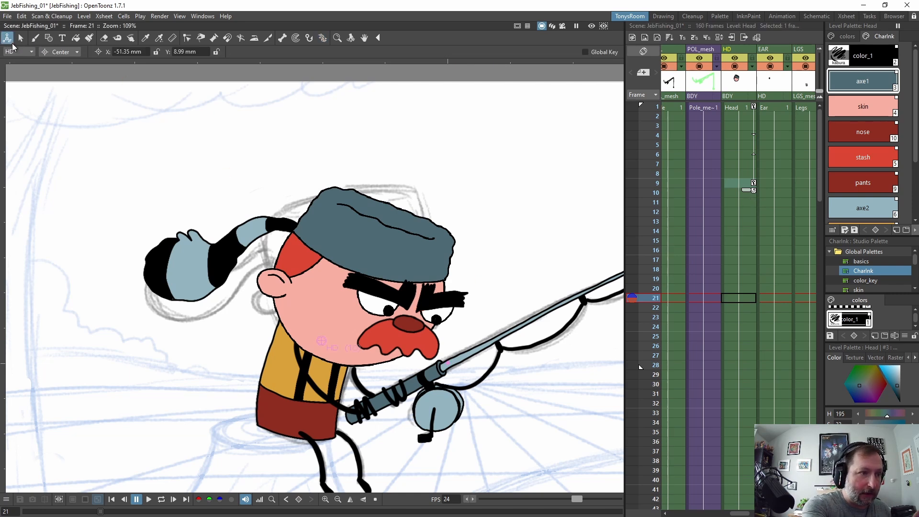
left_click(60, 51)
left_click(60, 75)
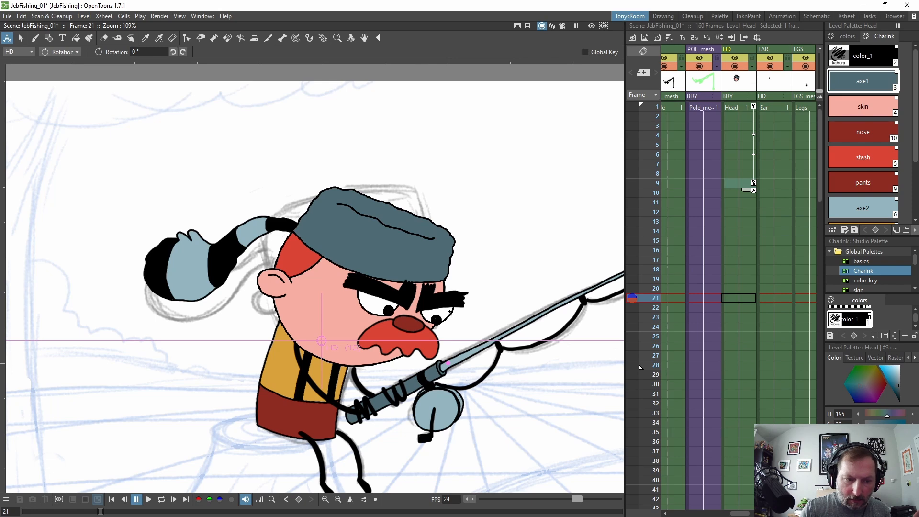
left_click_drag(450, 312, 401, 276)
left_click(60, 52)
left_click(62, 63)
left_click(60, 52)
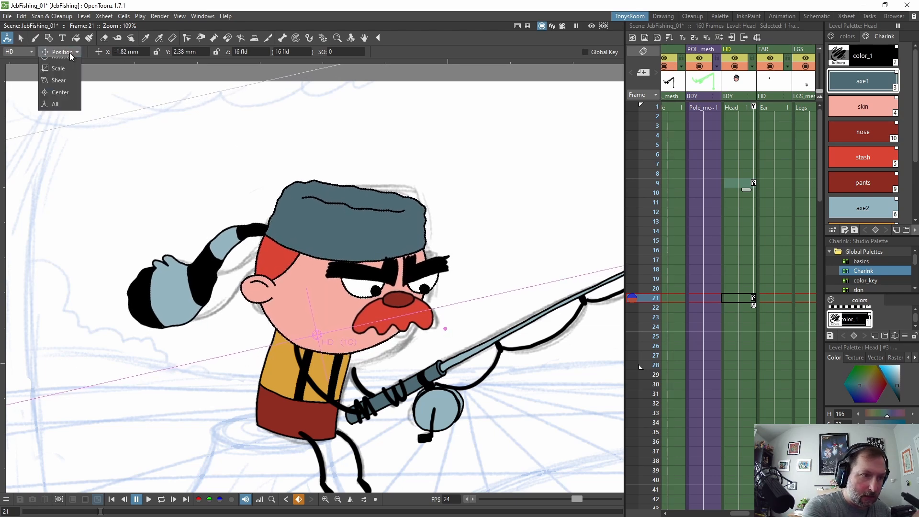
left_click(72, 75)
left_click_drag(430, 287, 439, 291)
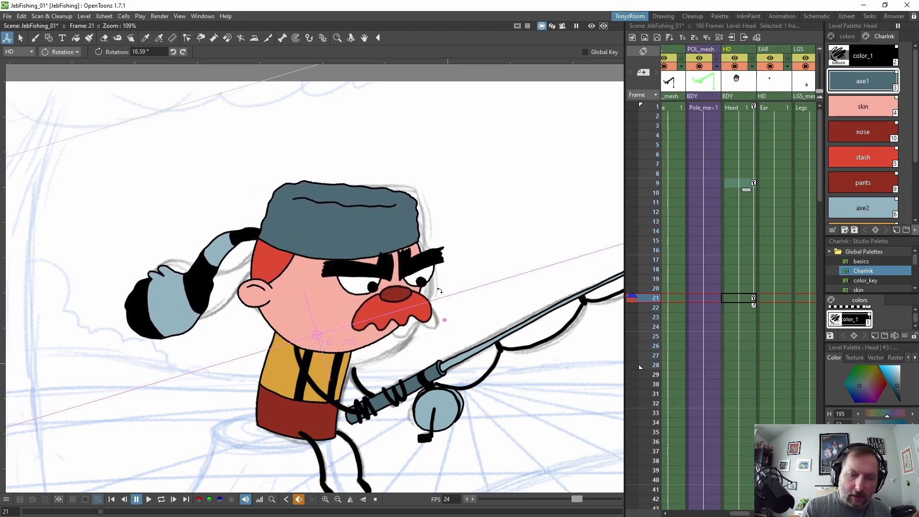
Step back and forth through the HD frames around frame 9 to compare the head with the rough drawings
left_click(747, 186)
key("Down")
key("Down")
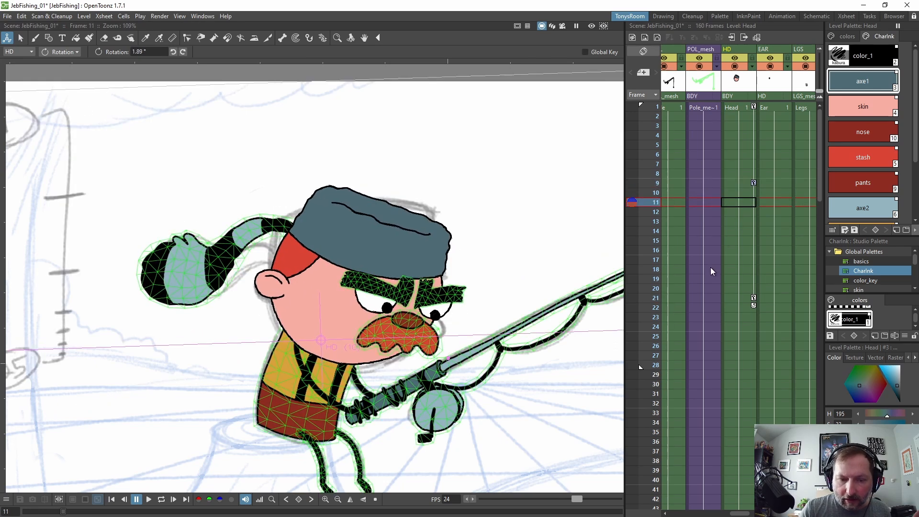
key("Up")
key("Up")
key("Up")
key("Down")
key("Down")
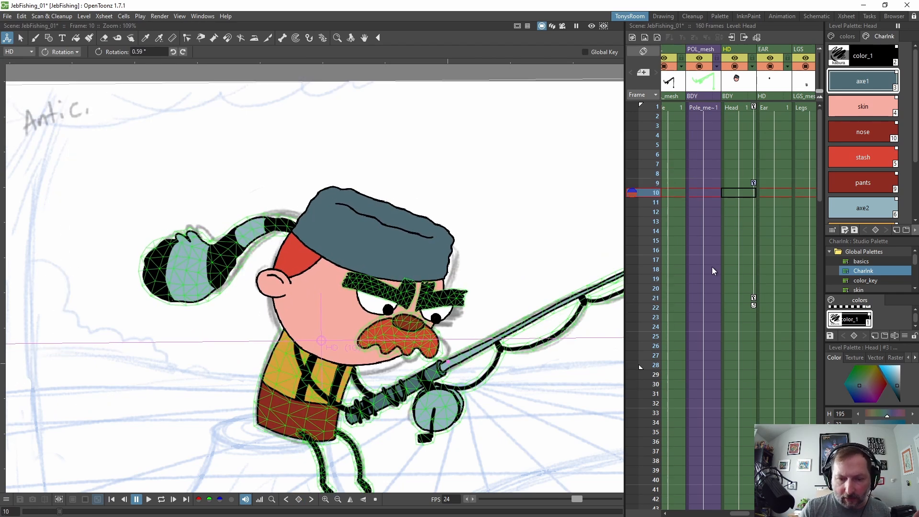
key("Up")
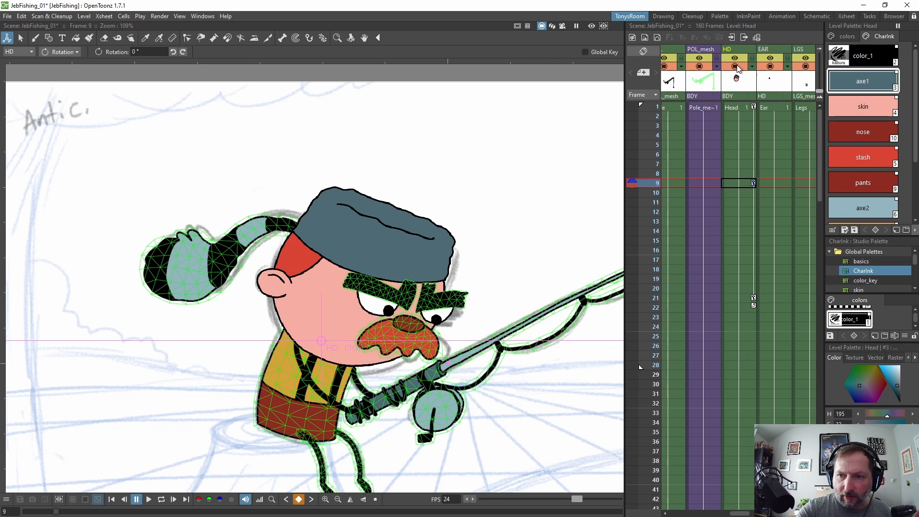
Hide the head and step through frames 7 to 9 to examine when the rough head drawing starts moving
left_click(736, 66)
key("Up")
key("Up")
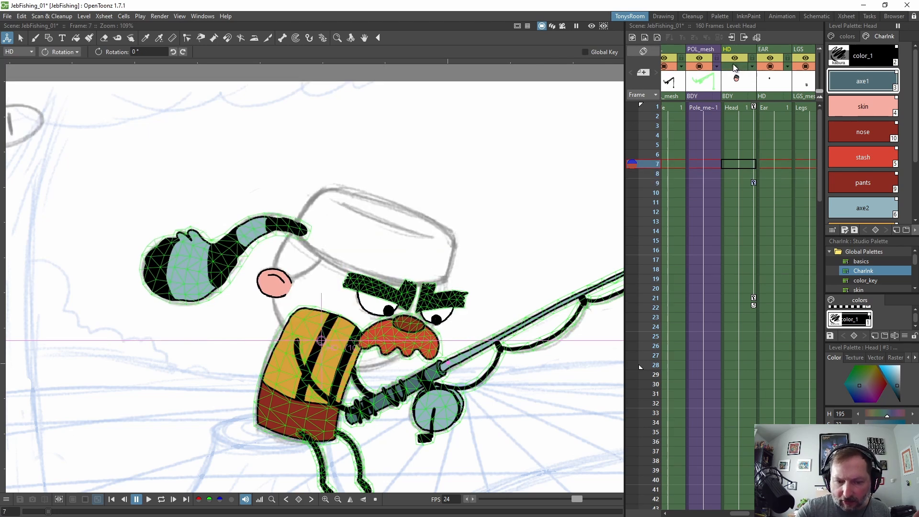
key("Down")
key("Down")
key("Up")
key("Up")
key("Down")
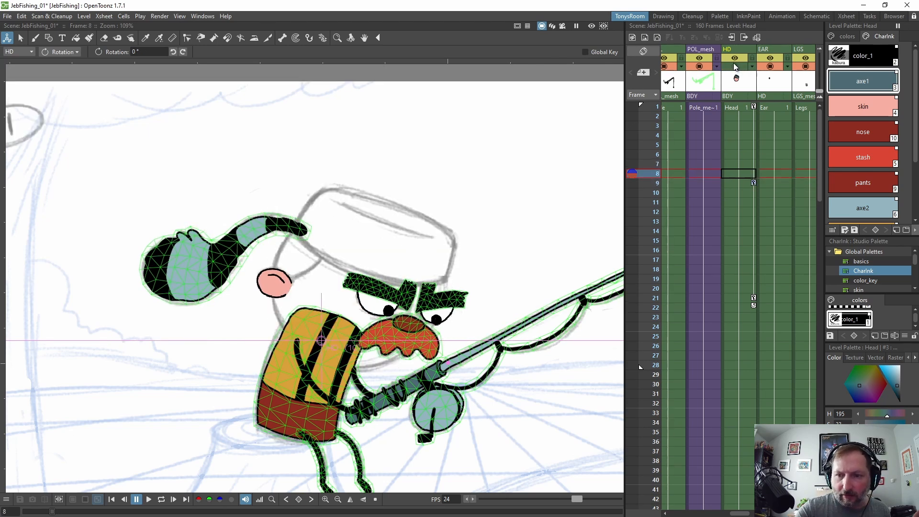
key("Up")
Copy the HD keyframe from frame 1 to frame 7
left_click(754, 108)
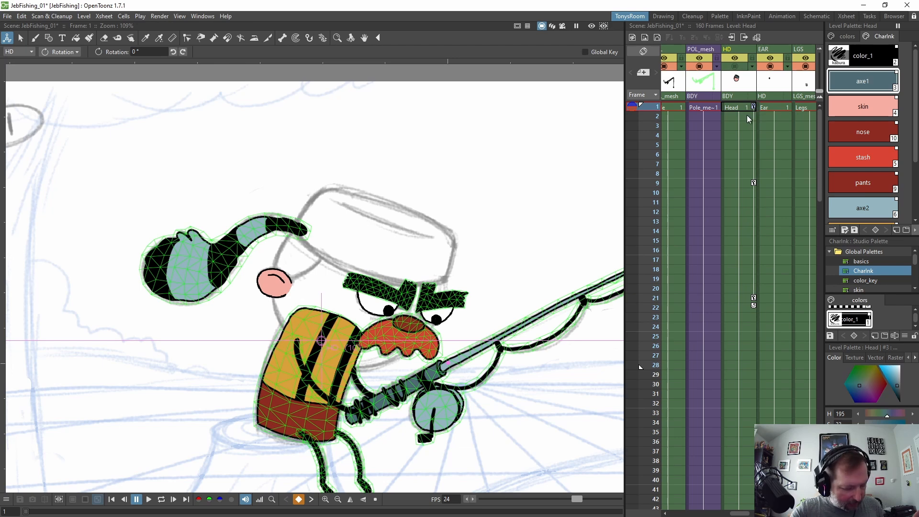
left_click(745, 160)
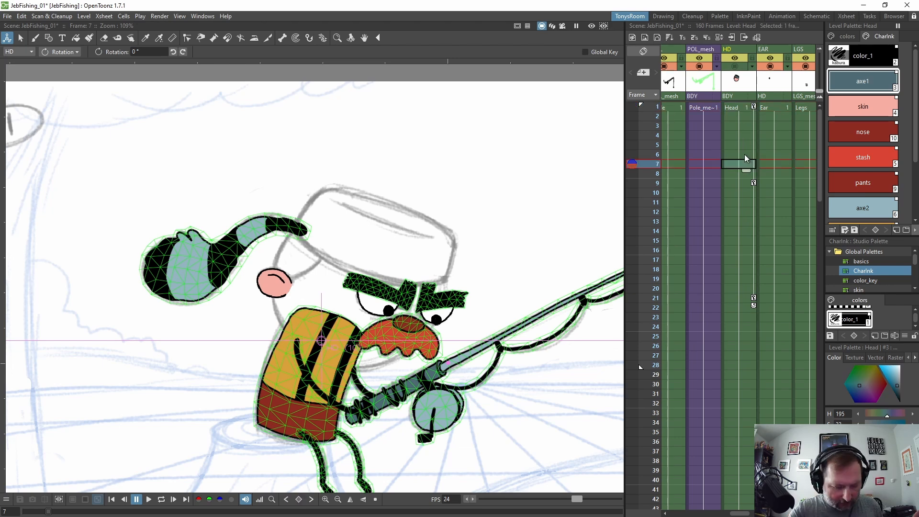
left_click(753, 175)
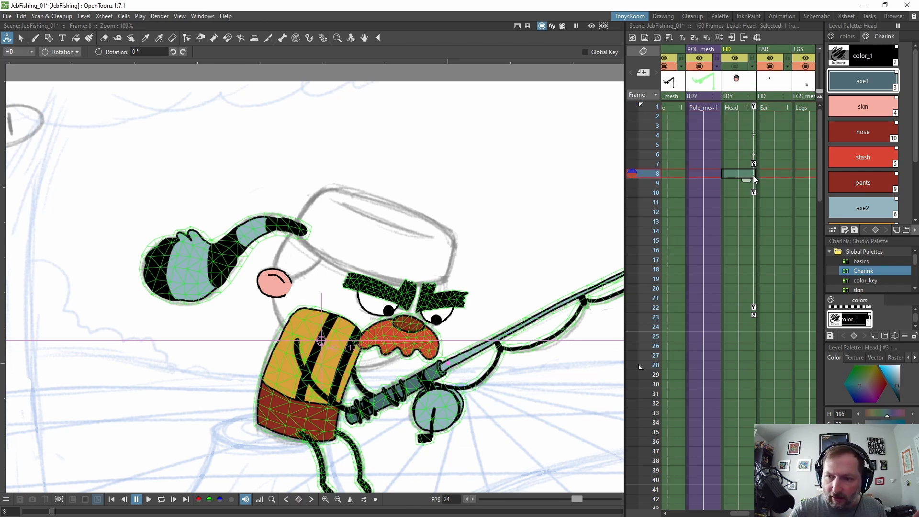
Move the HD keyframes at frames 10 and 22 back to frames 9 and 21
left_click(753, 191)
left_click(753, 308)
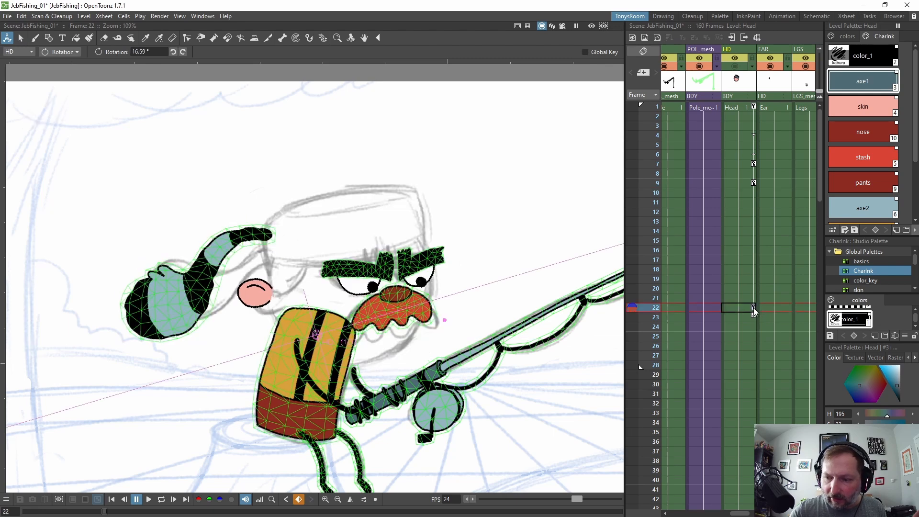
left_click(754, 323)
left_click(754, 309)
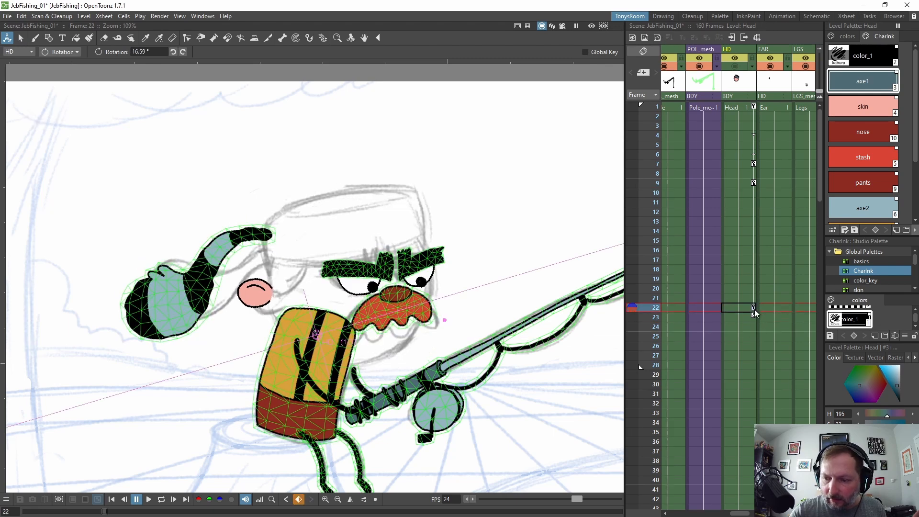
Compare the rough drawings from frames 7 to 9, then show the head again at frame 9
left_click(754, 162)
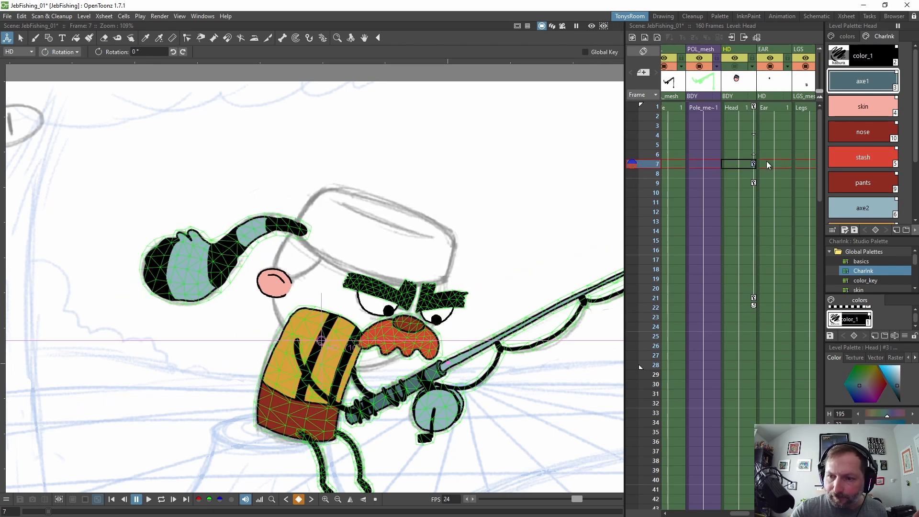
key("Down")
key("Down")
key("Up")
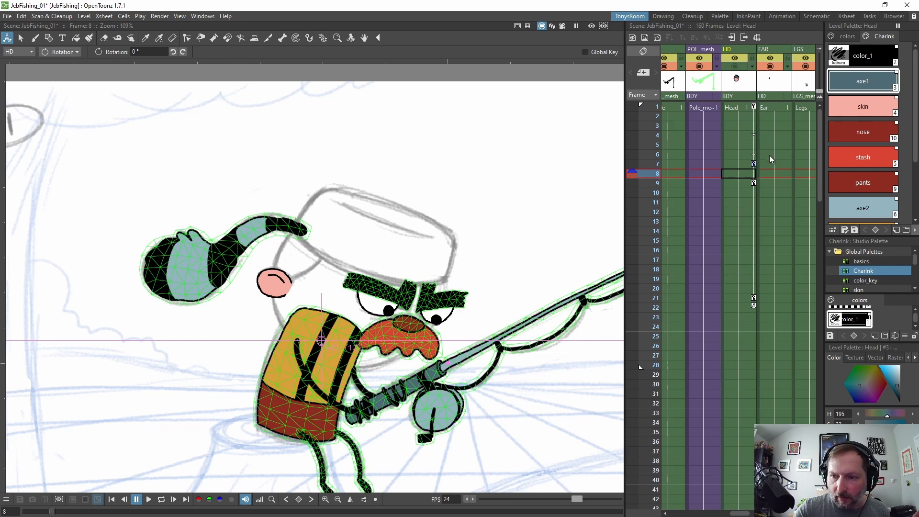
key("Down")
left_click(734, 57)
left_click(735, 66)
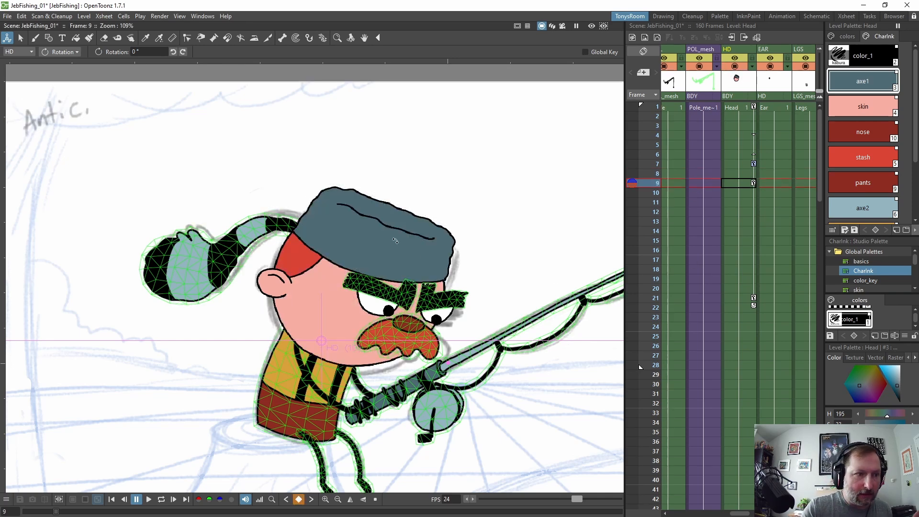
Rotate the head to about -2.65° at frame 9 and shift it about -0.11 mm in X and -1.58 mm in Y
left_click(70, 53)
left_click(76, 75)
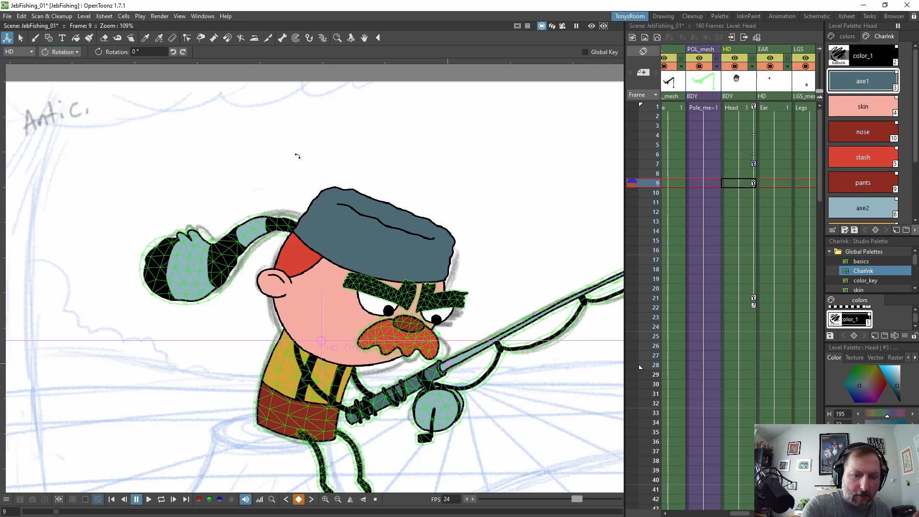
left_click_drag(455, 279, 459, 286)
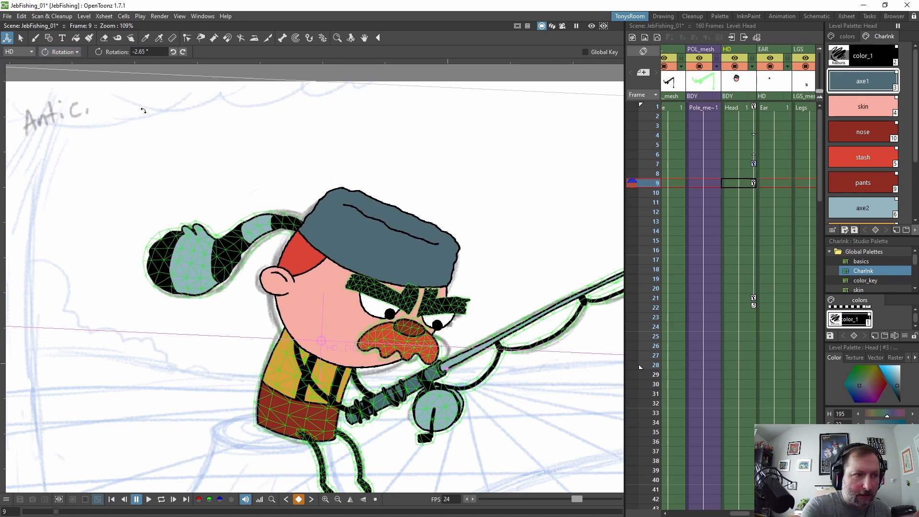
left_click(63, 53)
left_click(62, 64)
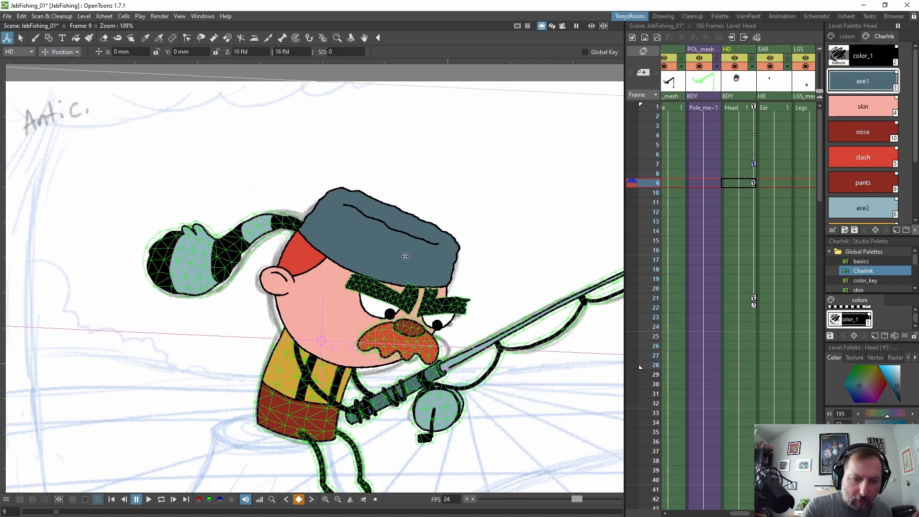
left_click_drag(405, 258, 404, 260)
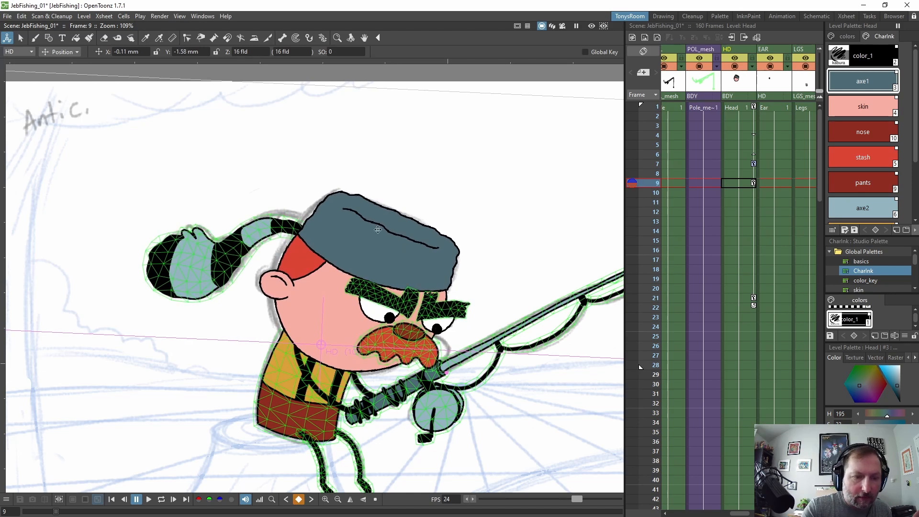
Set the head's horizontal scale to 110% at frame 9
left_click(63, 52)
left_click(57, 84)
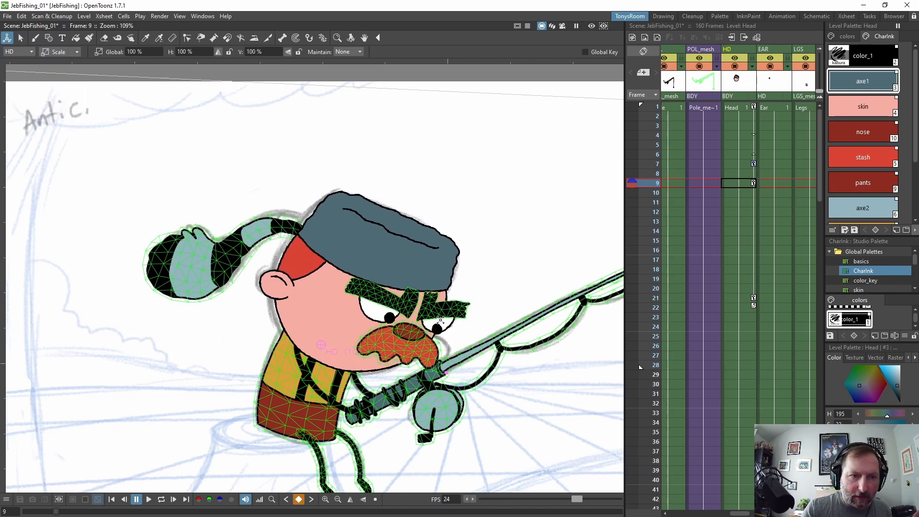
left_click(187, 51)
type("110")
key("Return")
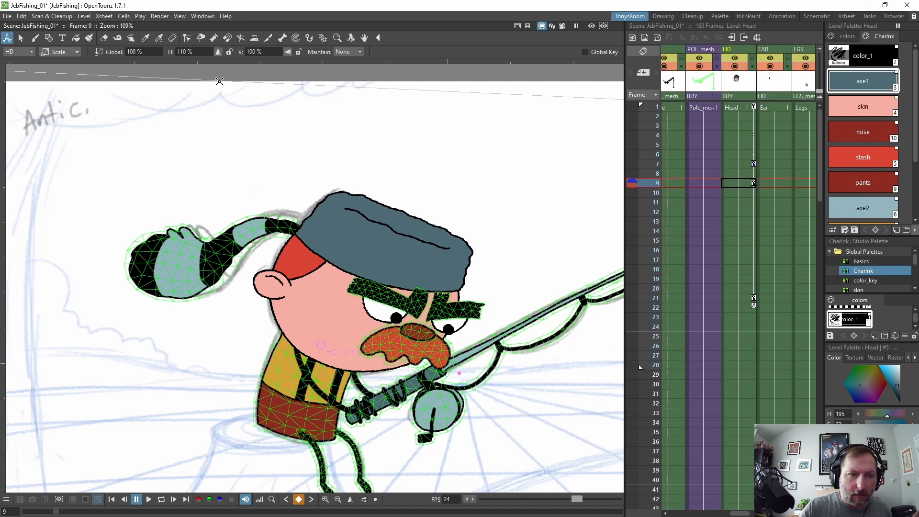
Undo the head's horizontal scale change and set its vertical scale to 90% at frame 9
key("ctrl+z")
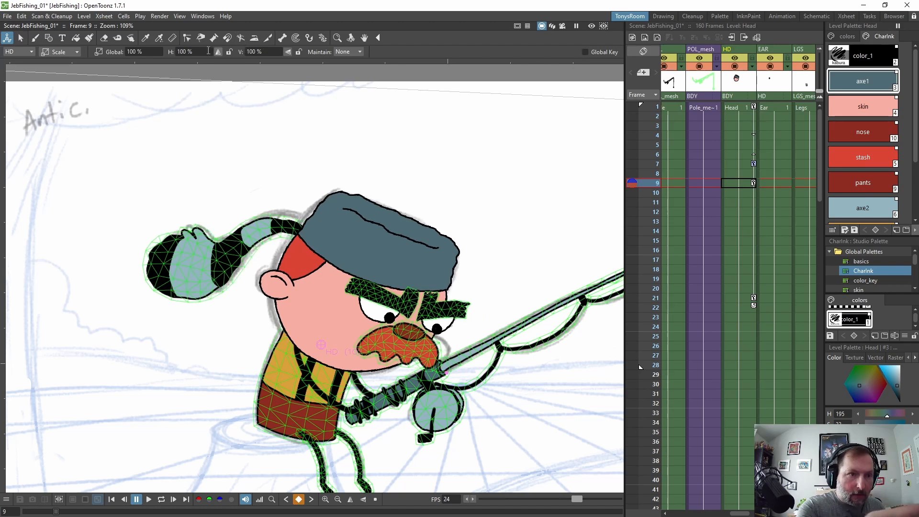
left_click(199, 50)
left_click(267, 52)
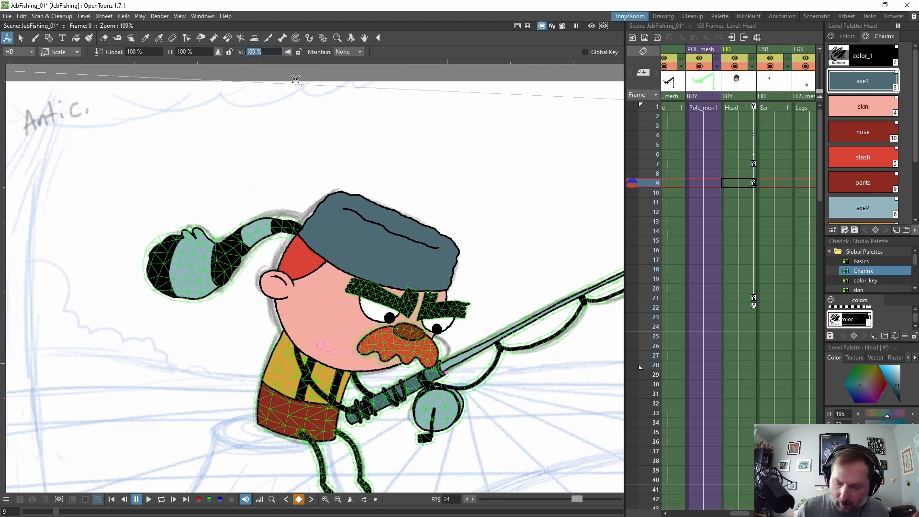
type("90")
key("Return")
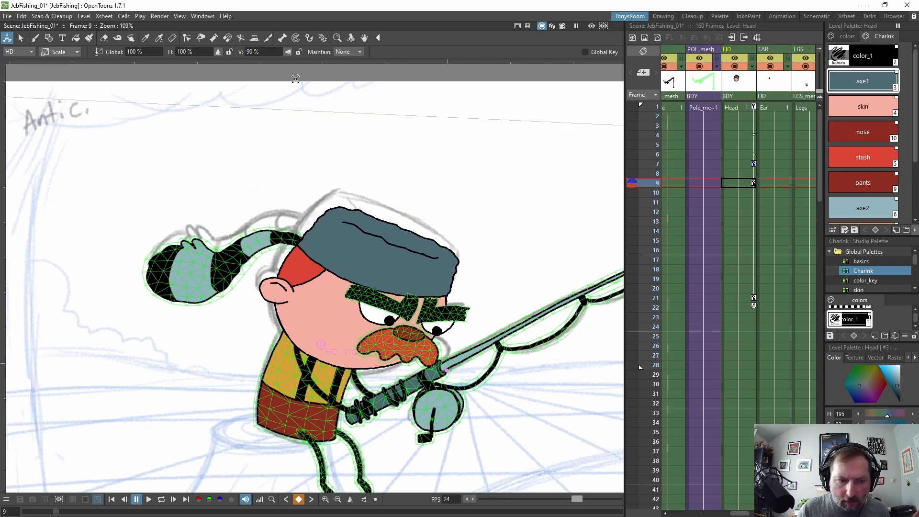
left_click(265, 52)
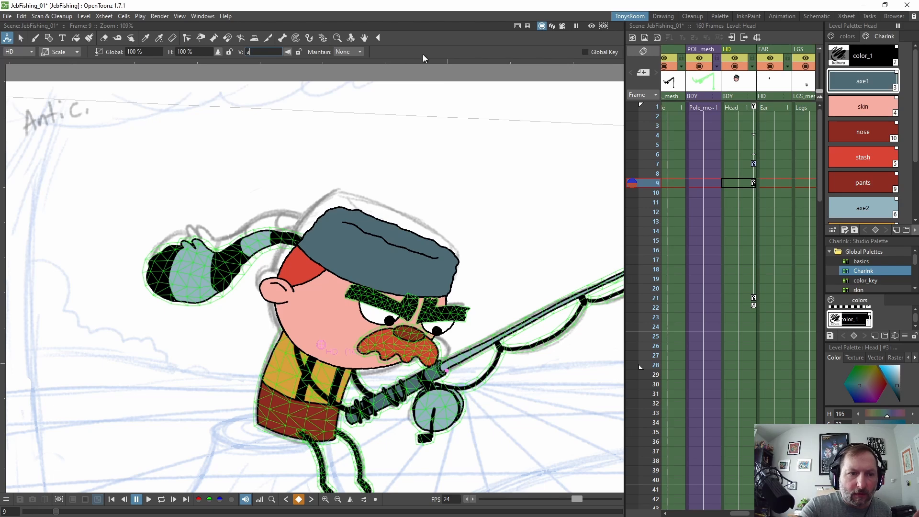
left_click(271, 64)
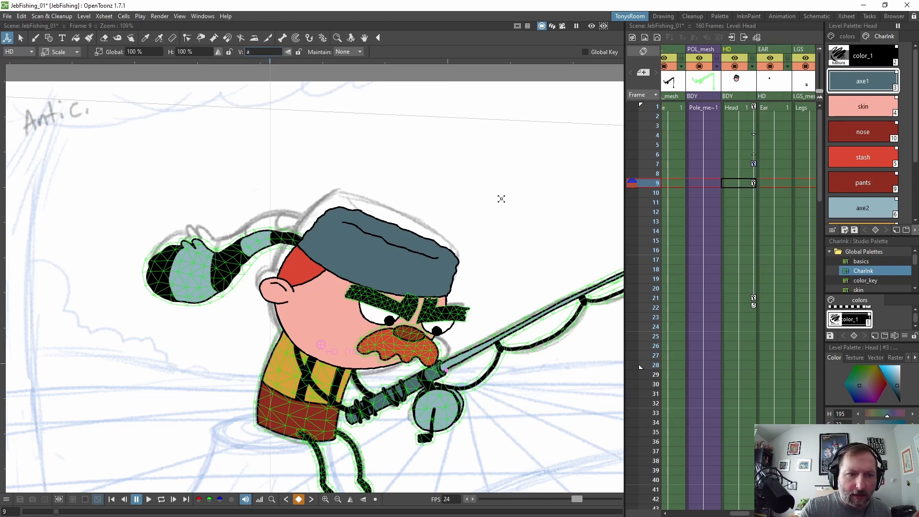
key("ctrl+z")
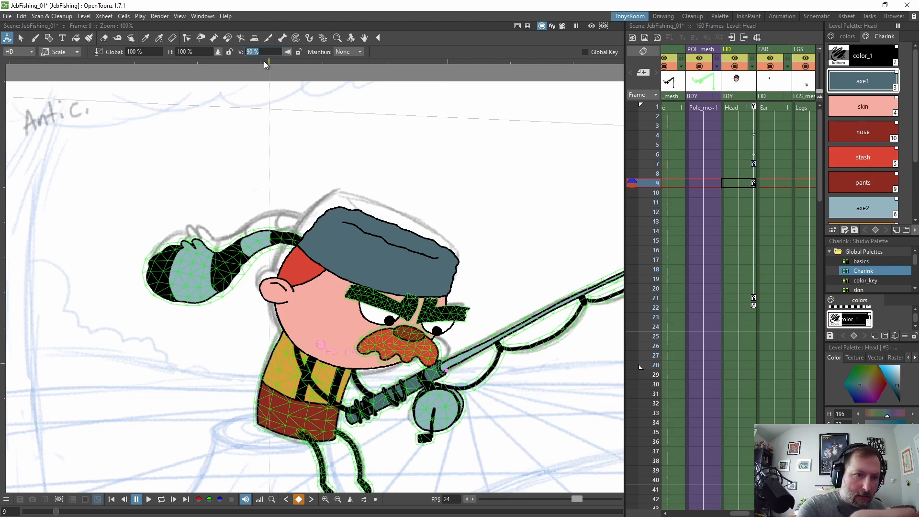
left_click_drag(270, 64, 43, 76)
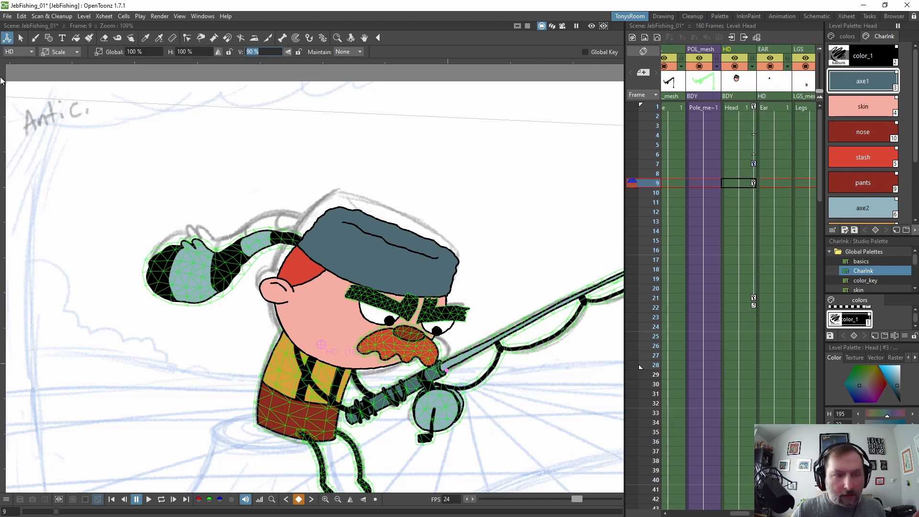
Set the head's vertical scale back to 100% at the frame 21 keyframe
scroll(96, 211, "down", 2)
left_click_drag(95, 211, 206, 223)
scroll(206, 224, "down", 1)
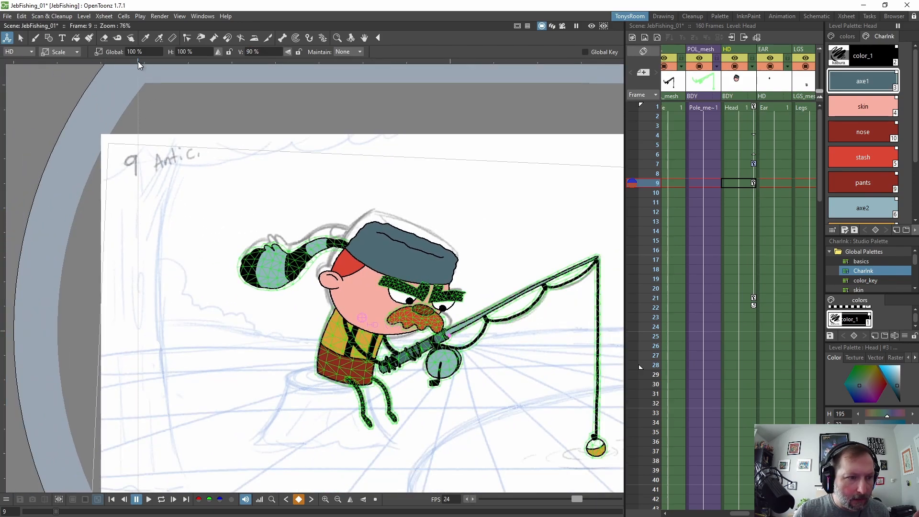
scroll(325, 228, "up", 2)
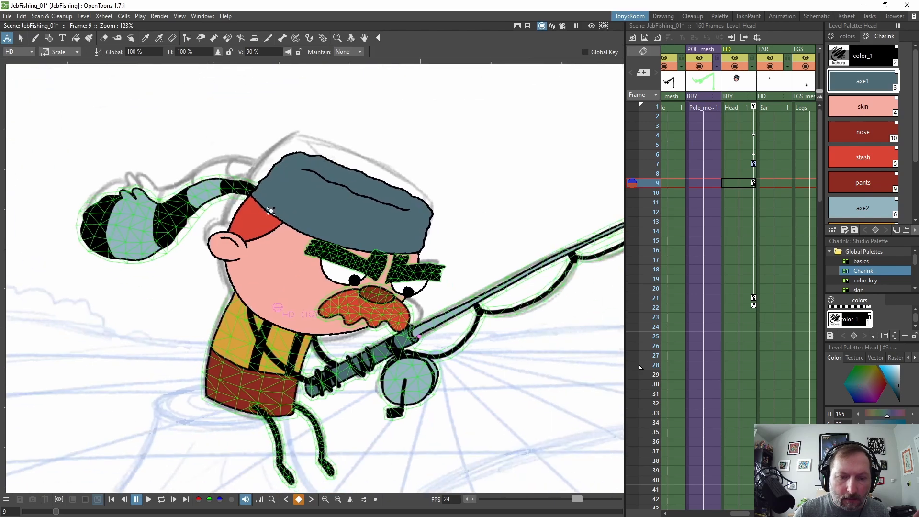
left_click_drag(271, 210, 257, 208)
left_click(747, 182)
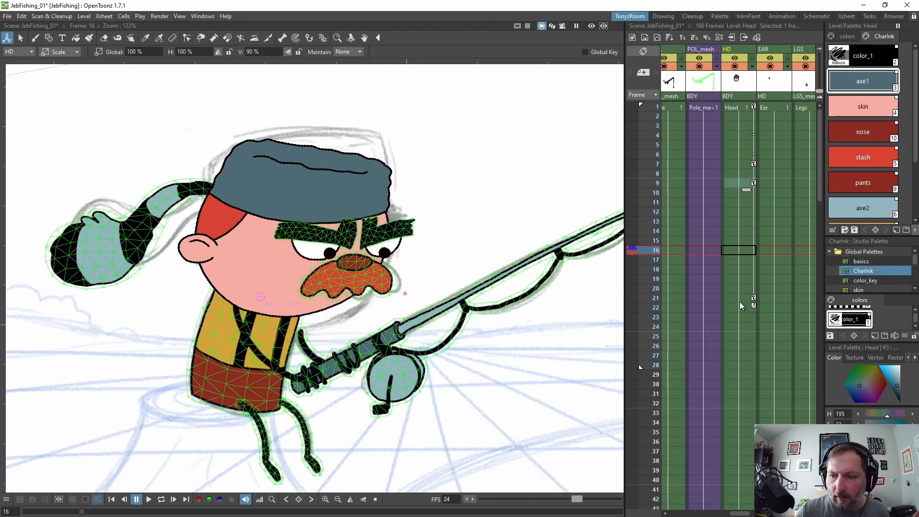
left_click(753, 298)
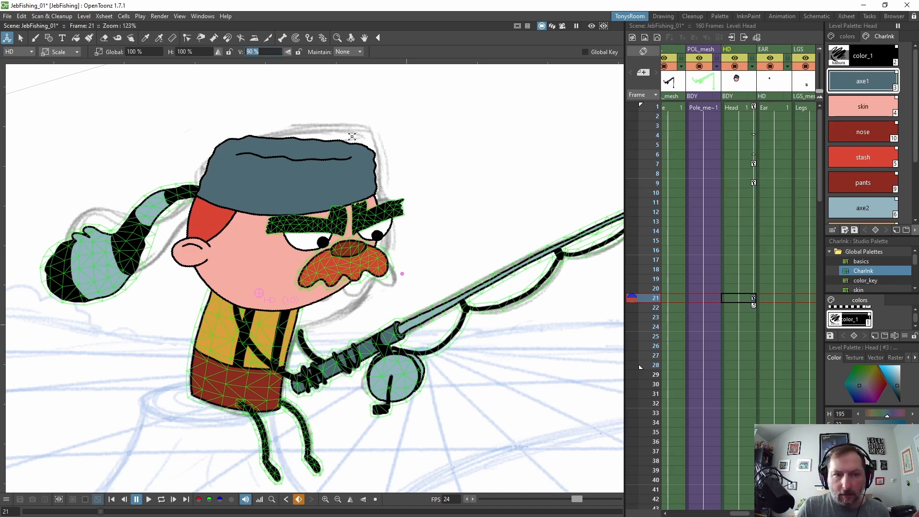
key("Return")
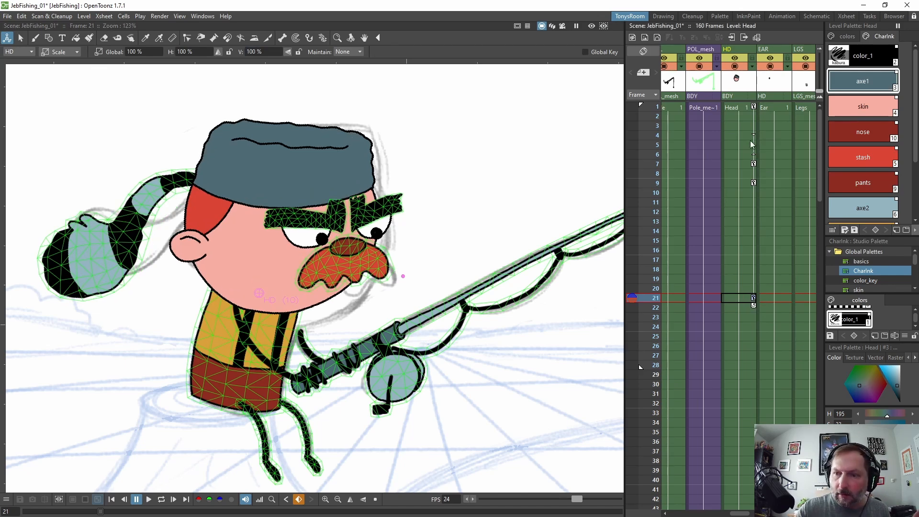
Step through the head's frames between the frame 7 and frame 21 keyframes to examine its motion
left_click(753, 163)
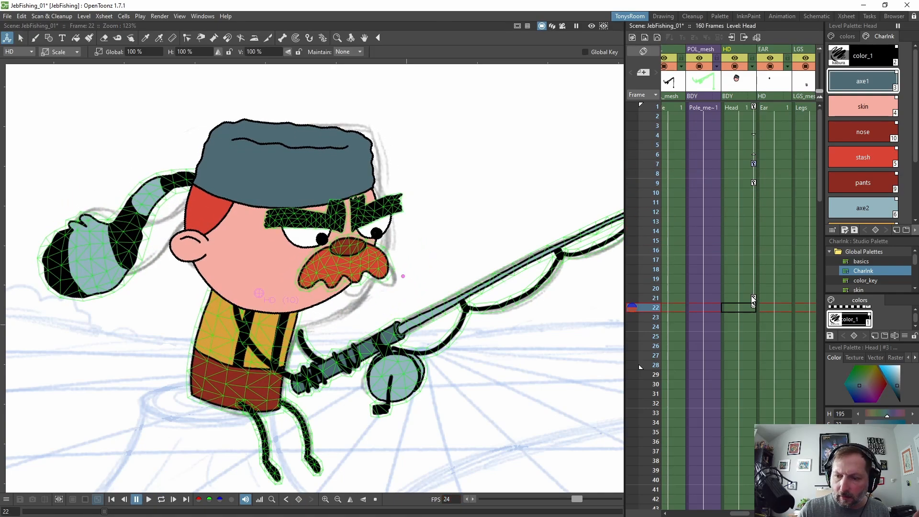
left_click(750, 288)
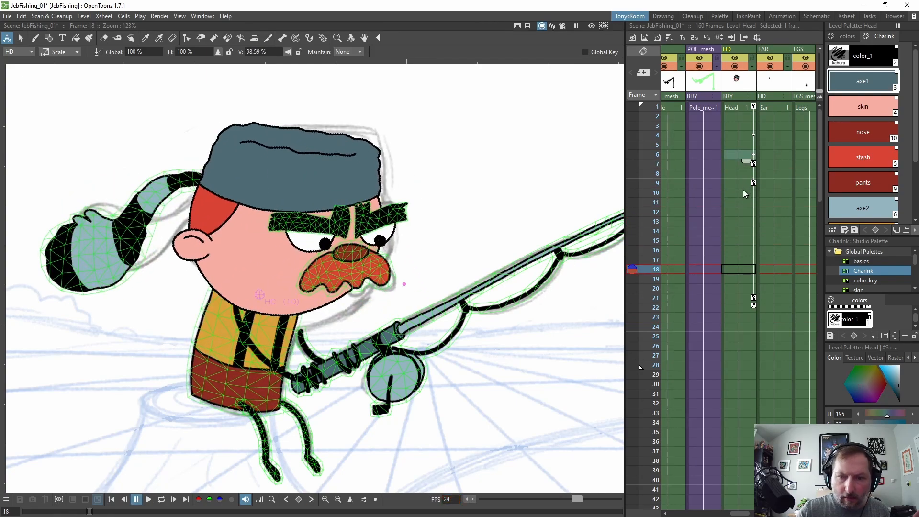
left_click(753, 183)
key("Down")
key("Down")
key("Down")
key("Down")
key("Down")
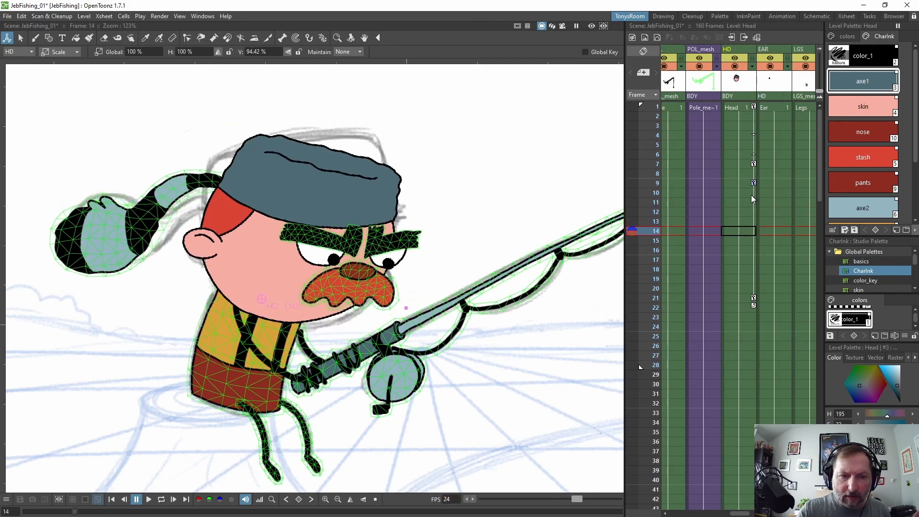
key("Down")
key("Down")
key("Down")
Move the HD keyframe at frame 21 to frame 15 and play the animation
left_click(754, 298)
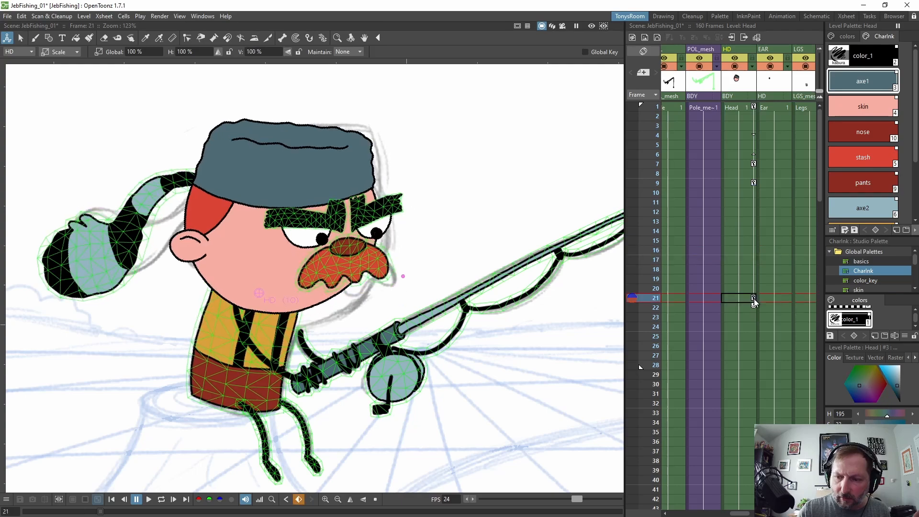
left_click(749, 156)
key("l")
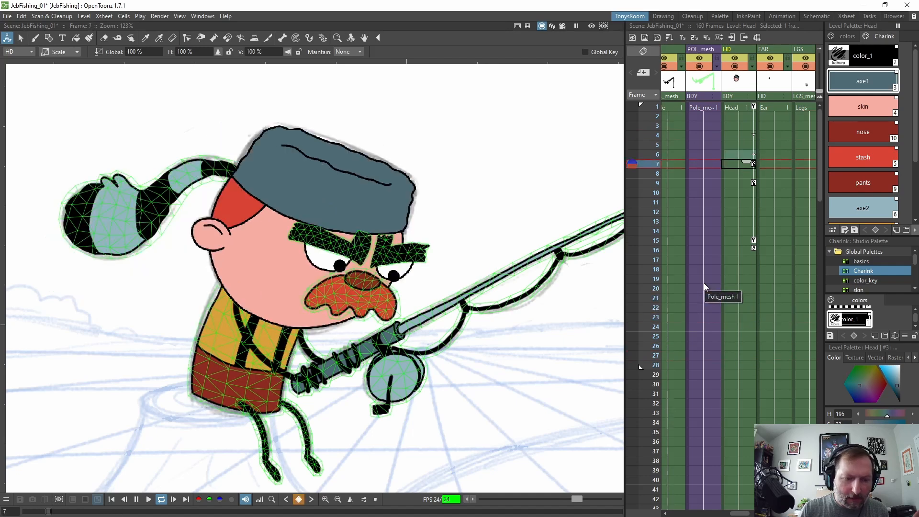
key("l")
Move the body mesh keyframe at frame 21 to frame 15 and play the animation to check the timing
left_click_drag(739, 513, 705, 513)
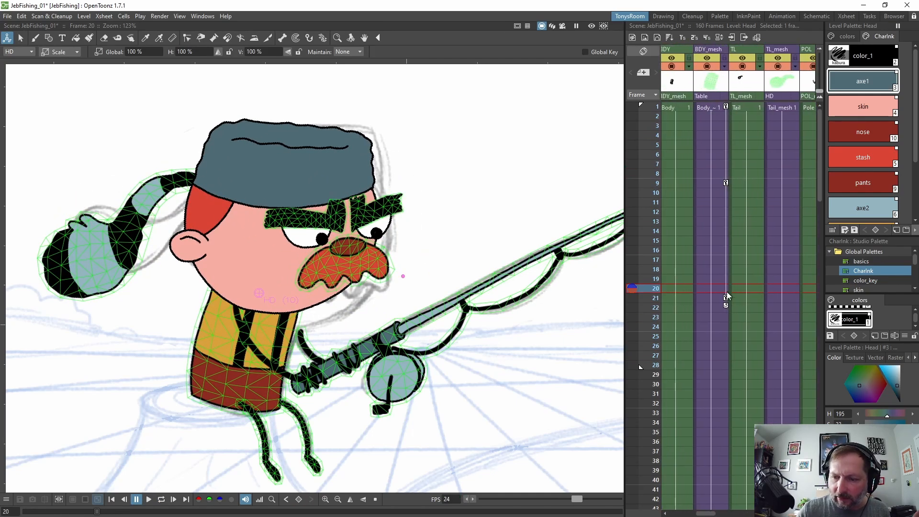
left_click(726, 297)
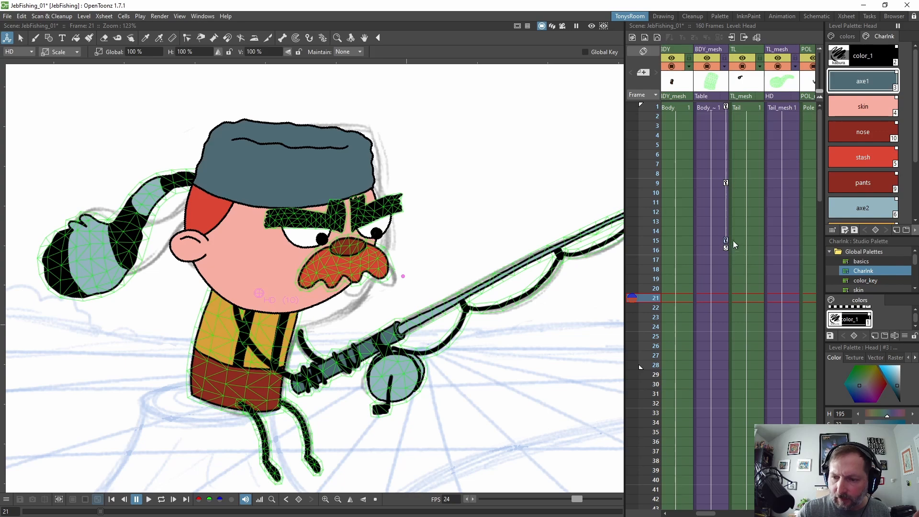
key("l")
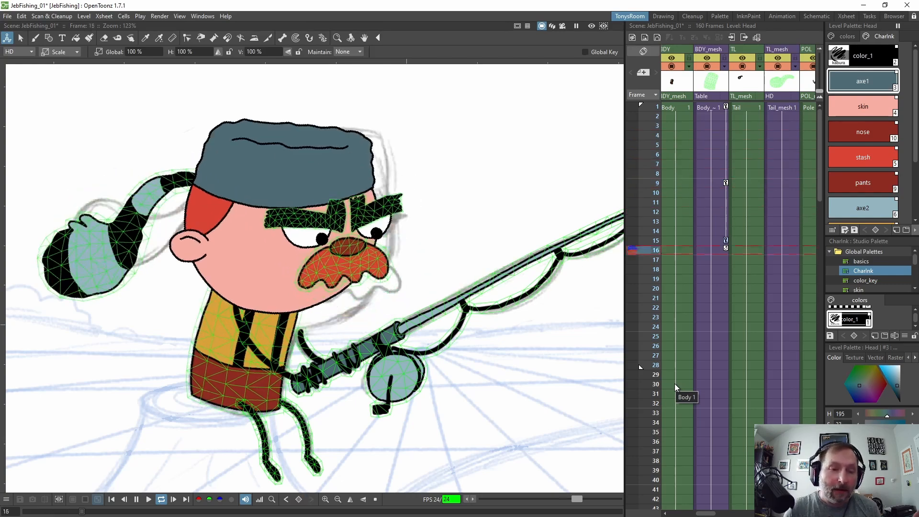
scroll(337, 342, "down", 7)
scroll(359, 350, "up", 4)
key("l")
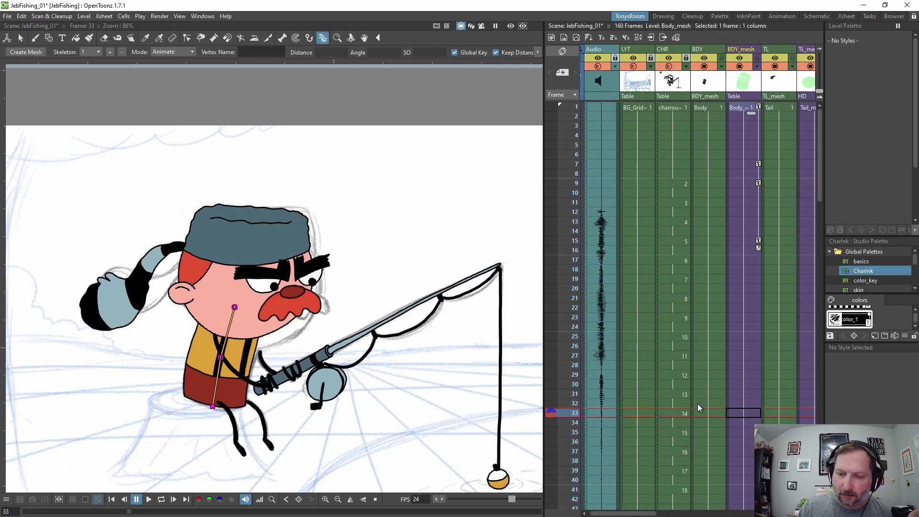
Select the tail mesh at frame 1 and widen the viewer, keeping the tail mesh column in view
left_click_drag(128, 513, 24, 511)
left_click(809, 108)
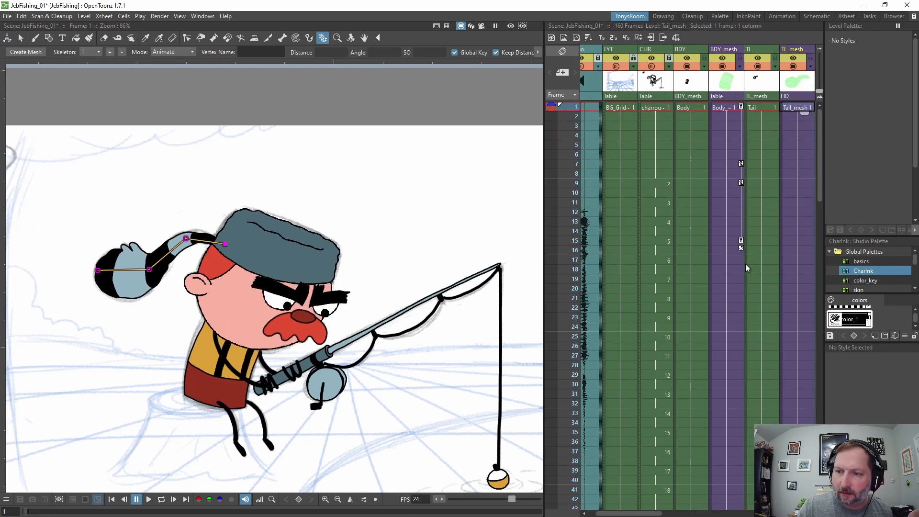
left_click_drag(616, 514, 643, 513)
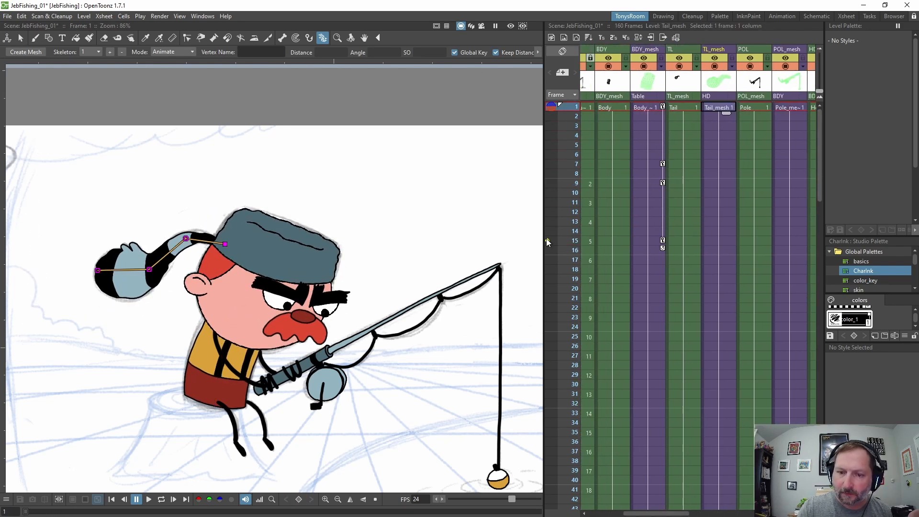
left_click_drag(543, 237, 619, 239)
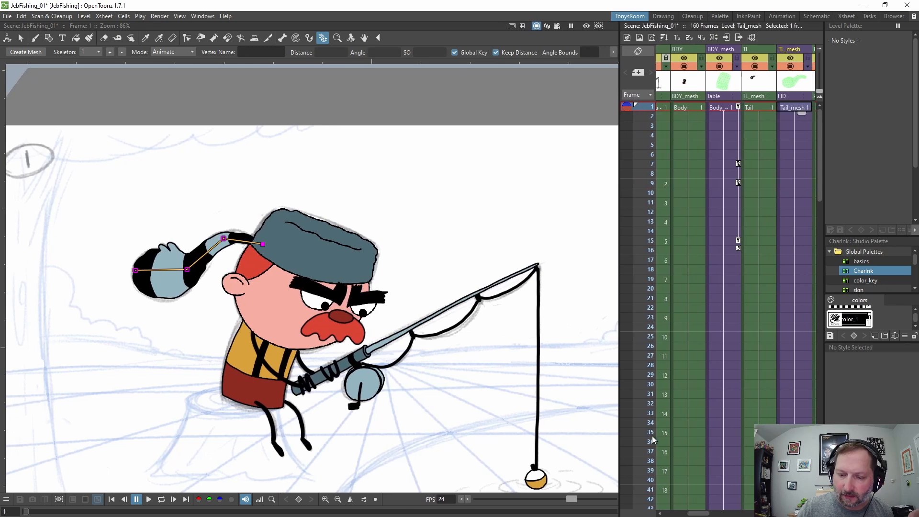
left_click_drag(700, 514, 717, 514)
left_click_drag(620, 239, 669, 239)
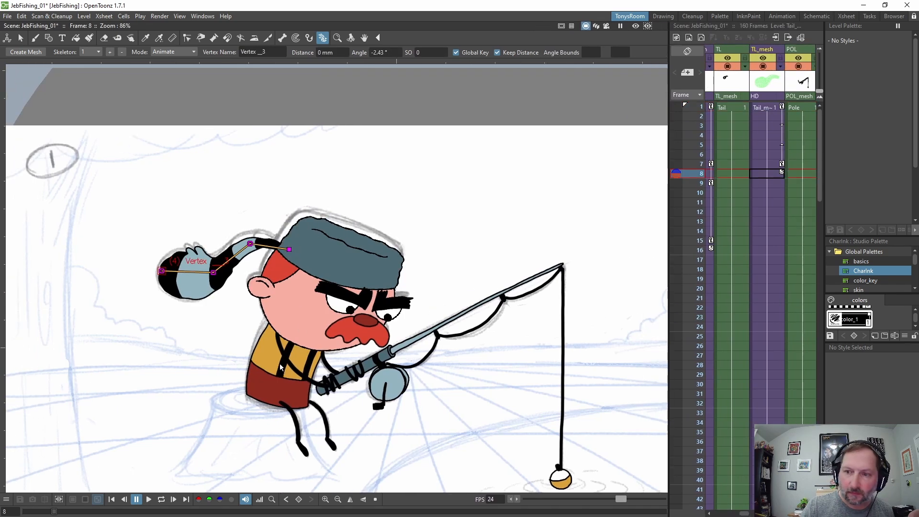
Rotate the tail mesh's Vertex __1 to about -7.19° at frame 8 and compare the pose with frame 7
key("period")
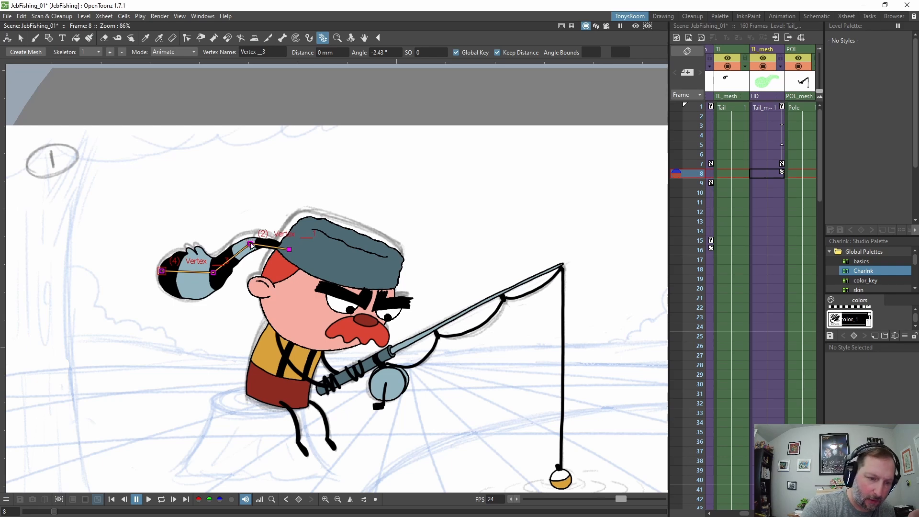
left_click_drag(251, 244, 254, 239)
key("Up")
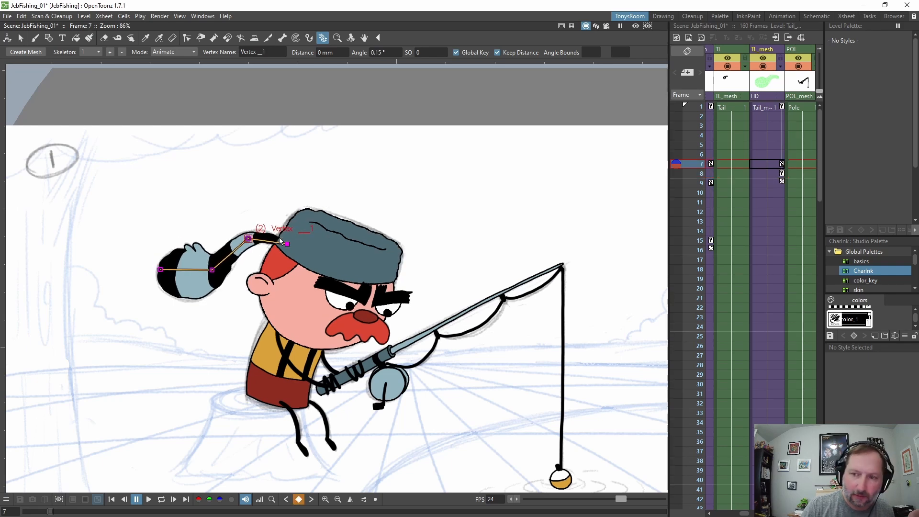
key("Up")
key("Down")
key("Down")
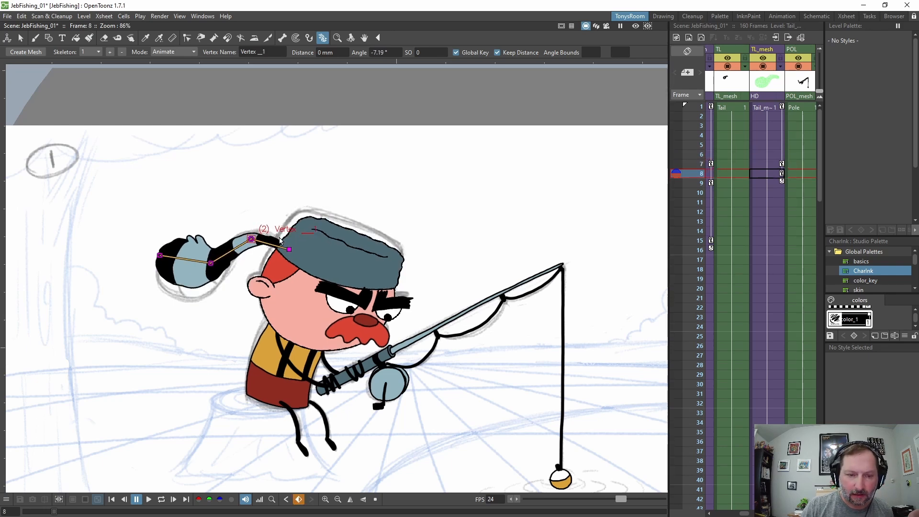
key("Up")
key("Down")
Move the tail mesh keyframe at frame 8 to frame 9
left_click(782, 175)
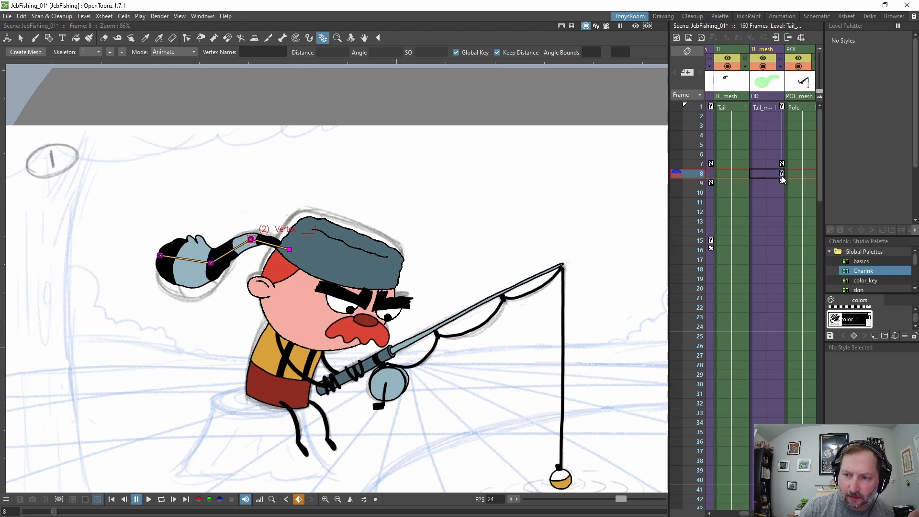
left_click_drag(782, 176, 782, 183)
key("Down")
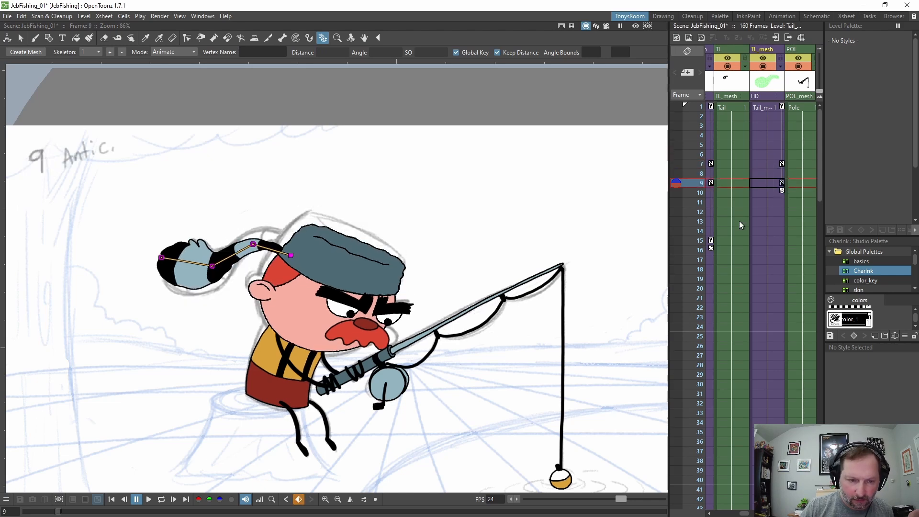
Step back and forth through frames 7 to 9 to examine the tail's motion
key("Up")
key("Up")
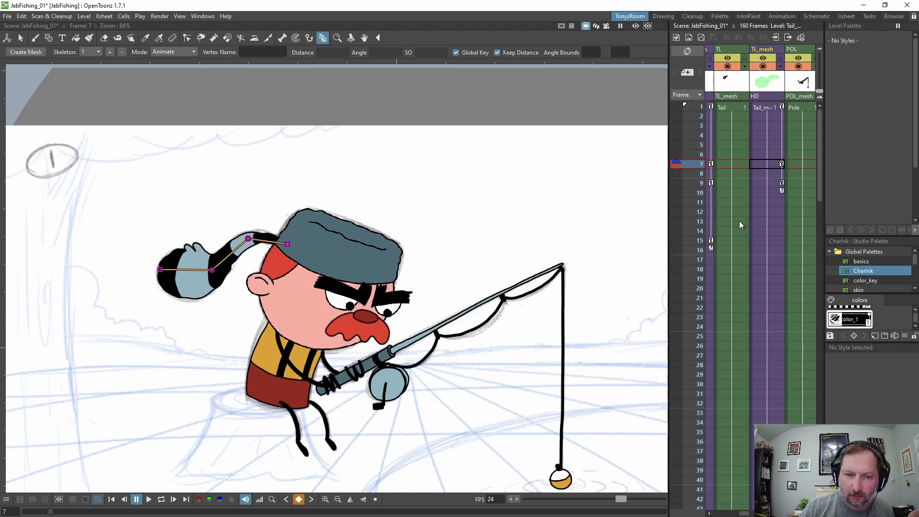
key("Down")
key("Up")
key("Down")
key("Down")
key("Up")
key("Up")
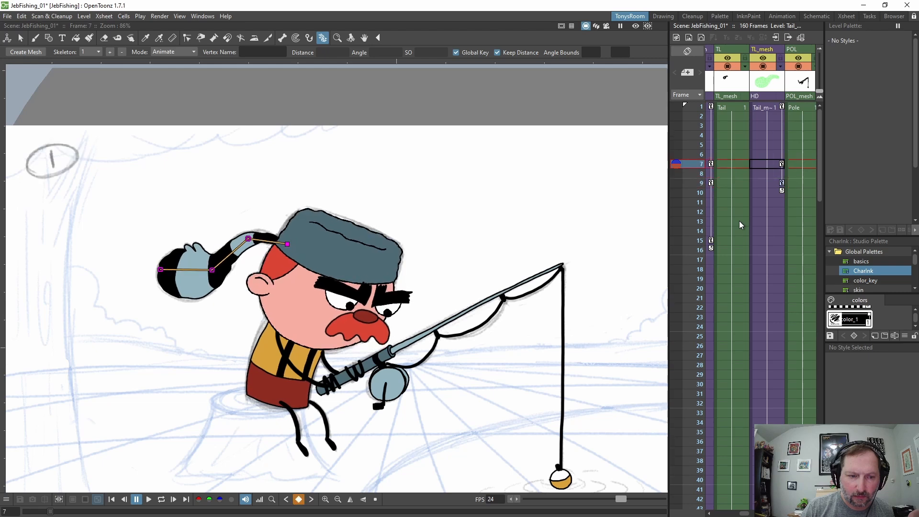
key("Down")
key("Down")
key("Up")
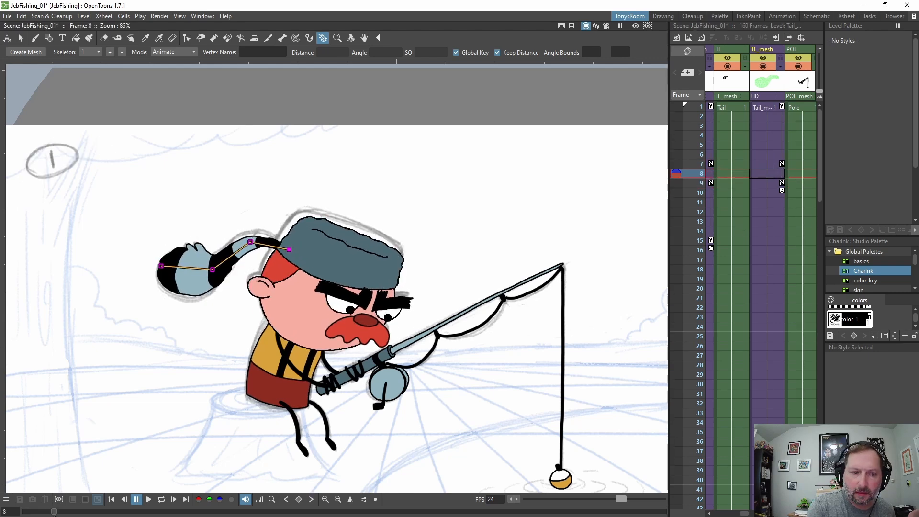
Pose the tail mesh by rotating Vertex __1 to about 6.36° at frame 13, higher at frame 19, and to about -10.66° at frame 31
mouse_move(55, 515)
left_mouse_down()
mouse_move(67, 516)
mouse_move(47, 516)
mouse_move(73, 514)
left_mouse_up()
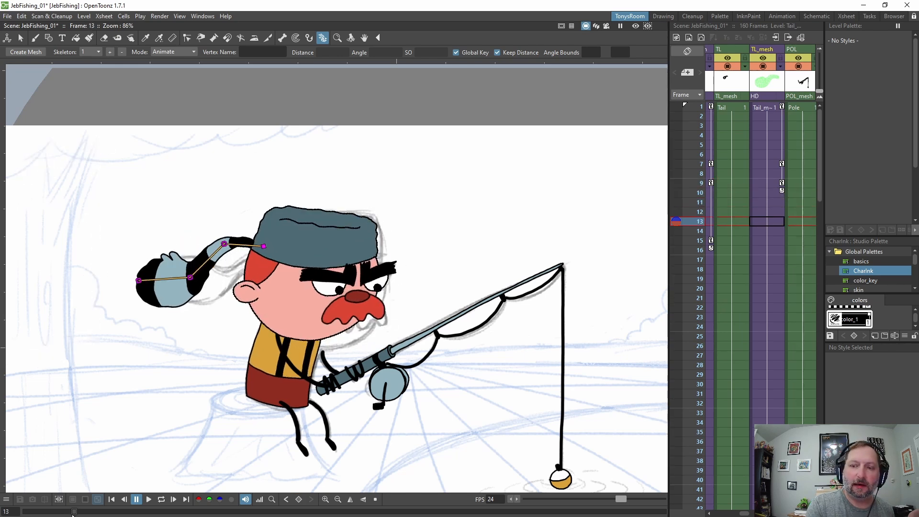
left_click_drag(224, 245, 231, 258)
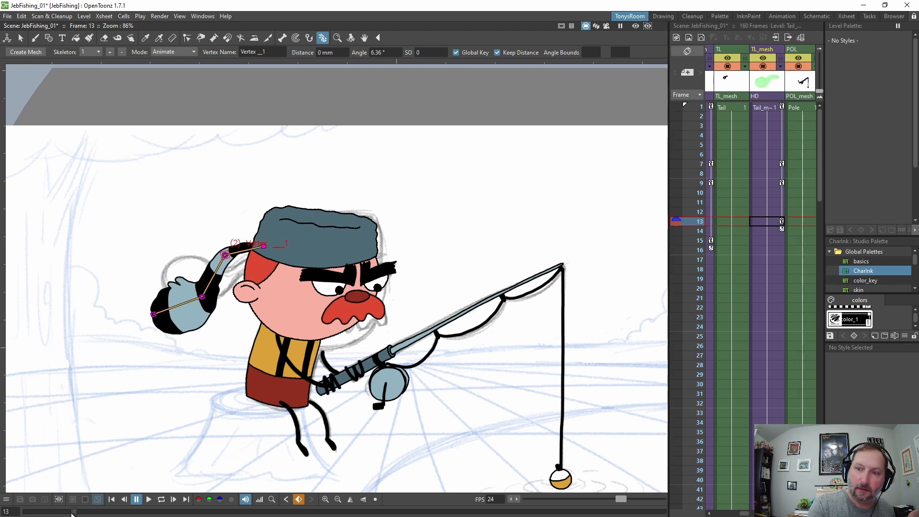
left_click_drag(73, 513, 99, 503)
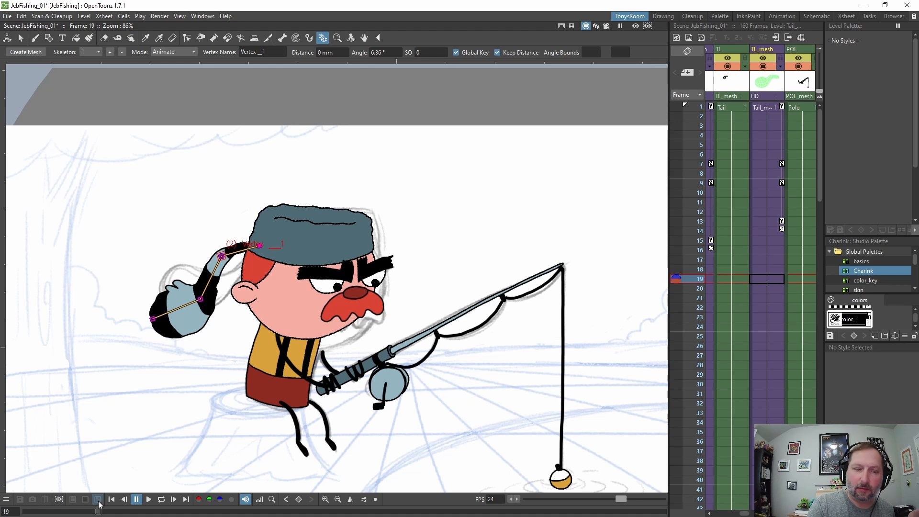
left_click_drag(222, 256, 221, 238)
left_click_drag(108, 513, 146, 513)
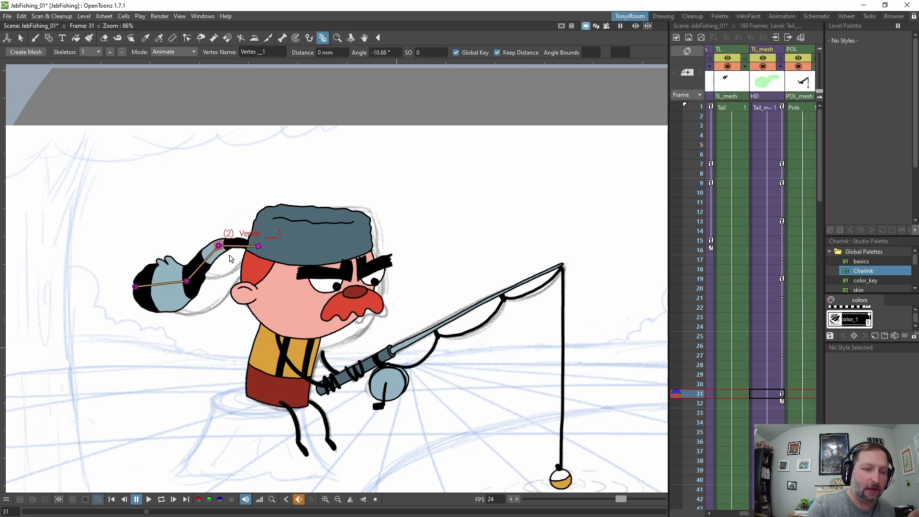
Play the animation from frame 1, and step back and forth through frames 11 to 19 to examine the tail's timing
left_click(771, 108)
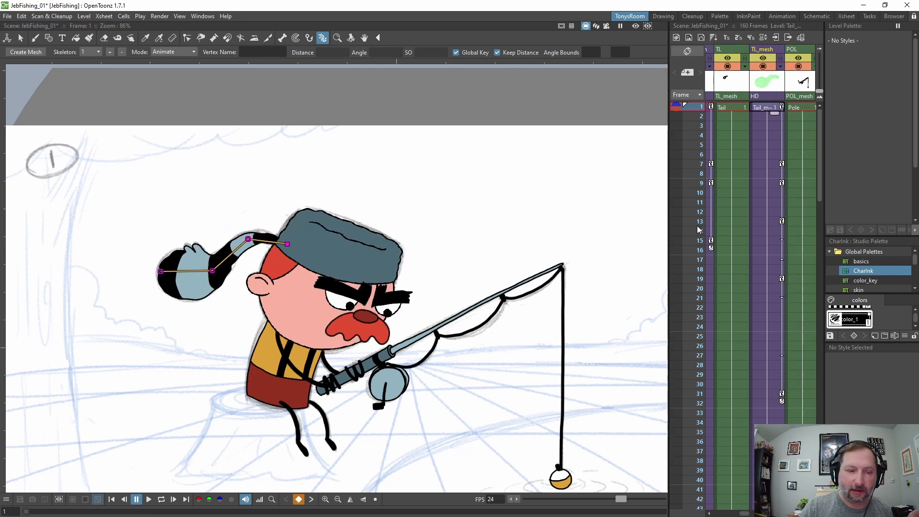
key("l")
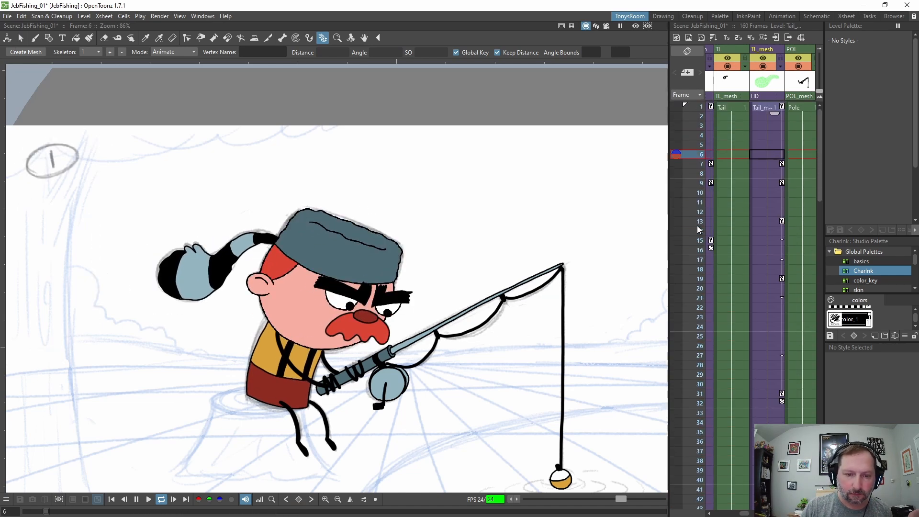
key("l")
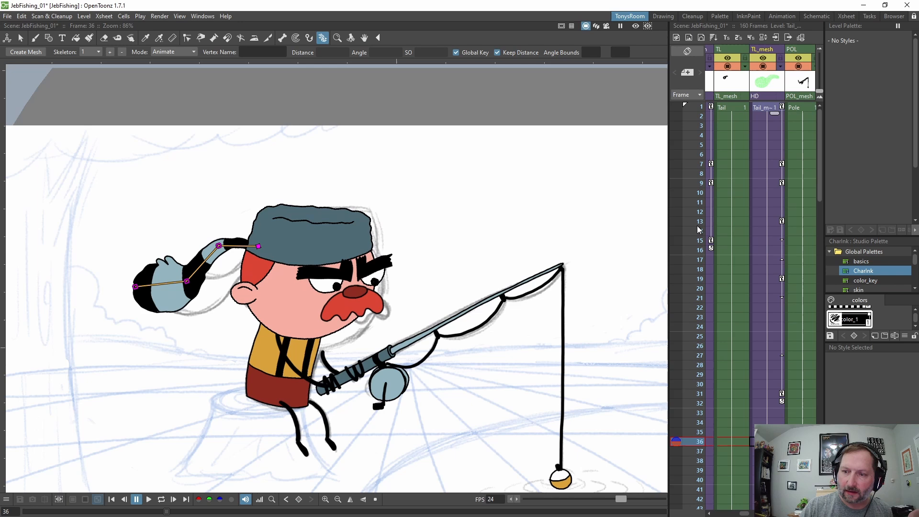
left_click(771, 222)
key("period")
key("period")
key("period")
key("period")
key("period")
key("period")
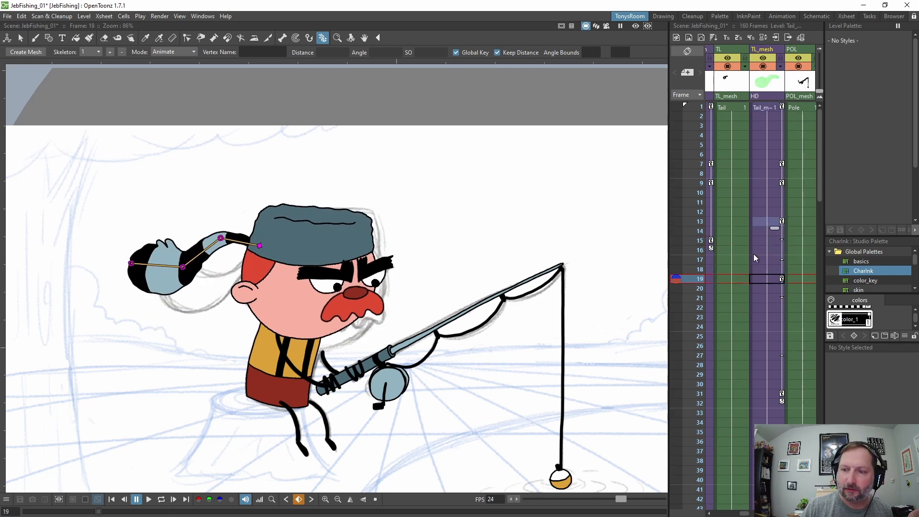
key("comma")
key("comma")
key("comma")
key("comma")
key("comma")
key("comma")
key("comma")
key("comma")
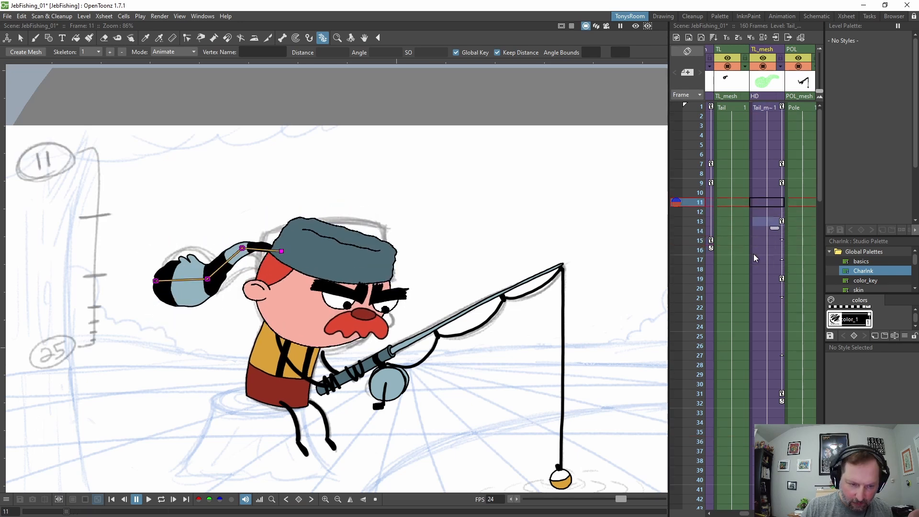
key("period")
key("period")
key("period")
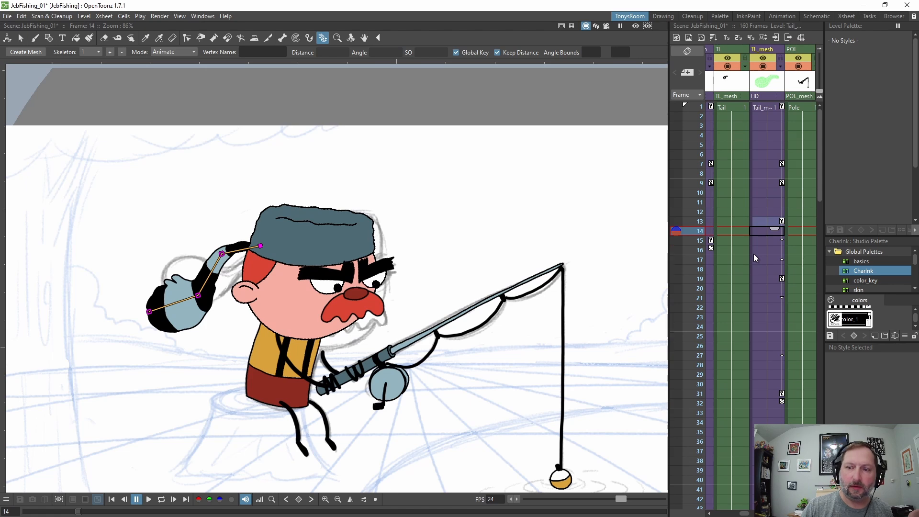
key("period")
key("period")
key("period")
Move the tail mesh keyframe at frame 19 to frame 17
left_click(782, 278)
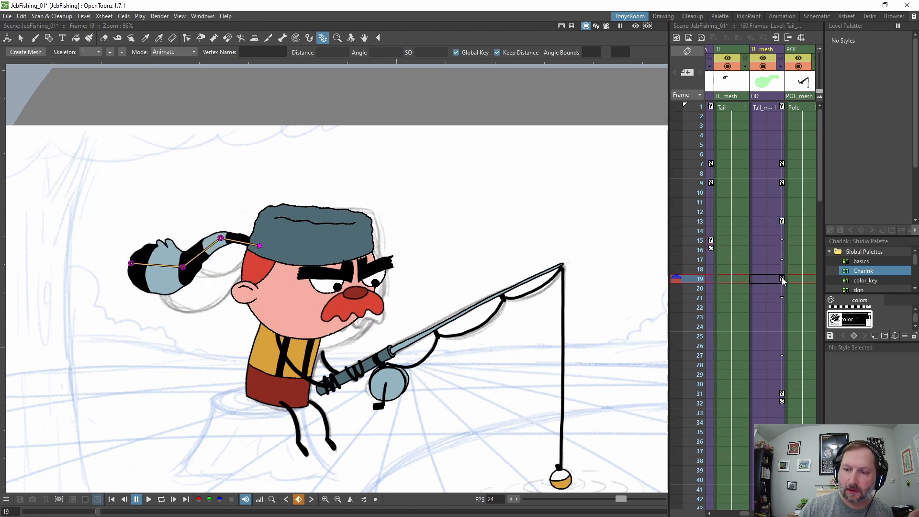
double_click(782, 279)
left_click(777, 288)
left_click(781, 278)
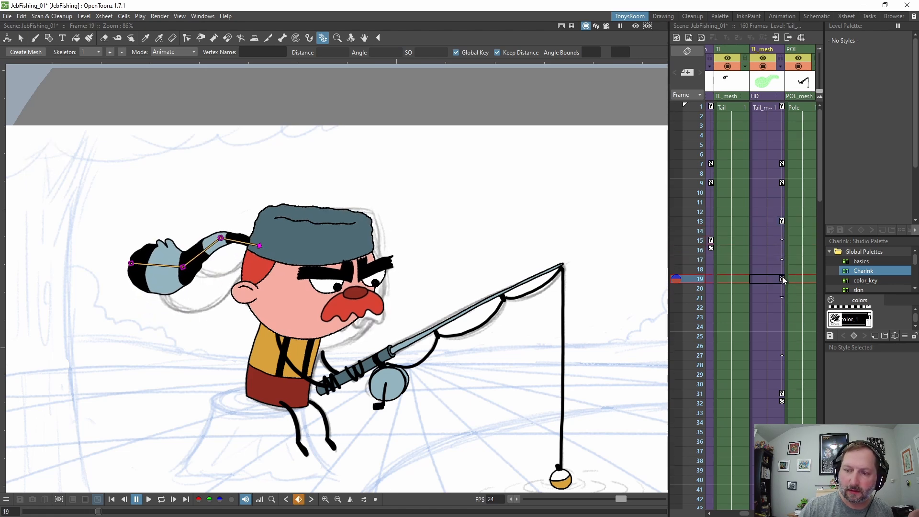
double_click(782, 277)
left_click(775, 288)
left_click(782, 278)
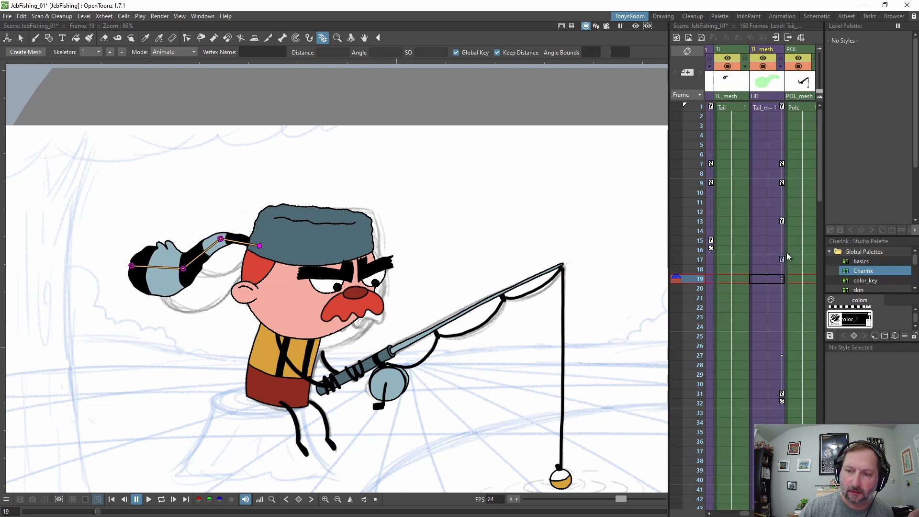
left_click(781, 259)
Lower the tail by rotating Vertex __1 at frame 17 and to about 2.41° at frame 31
left_click(221, 247)
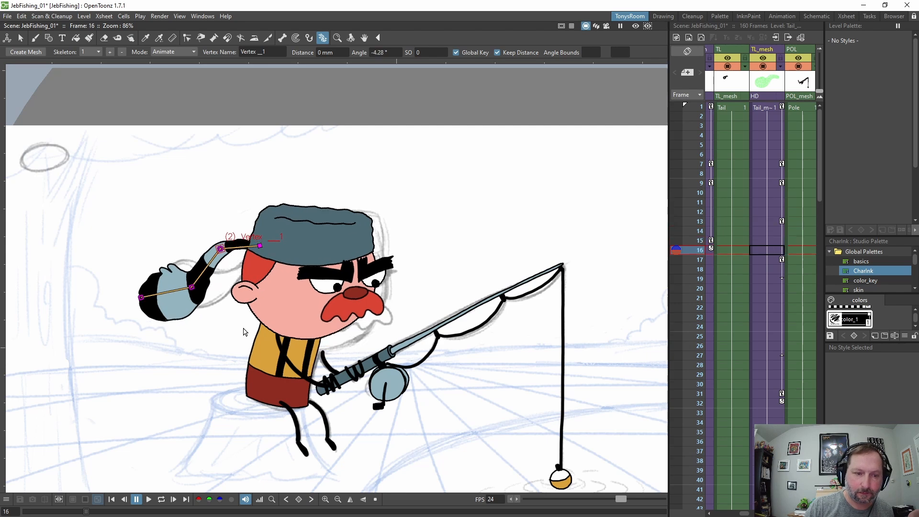
key("Down")
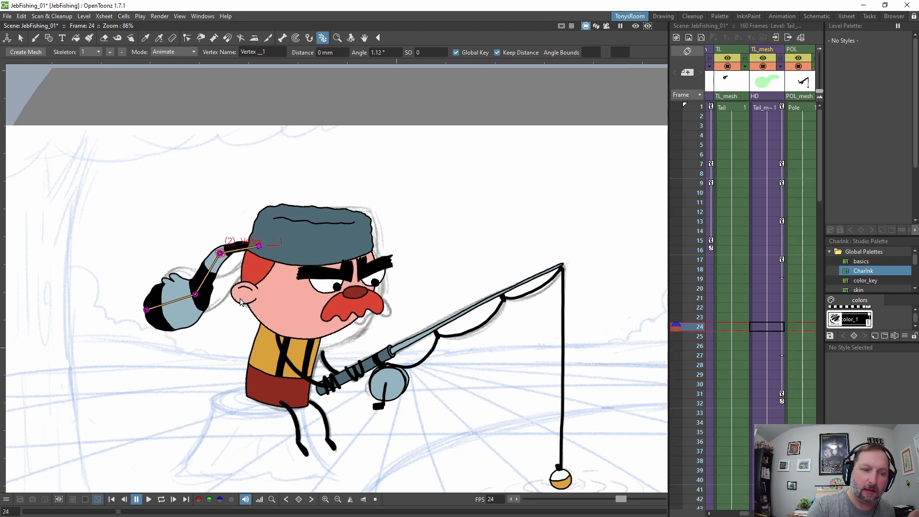
key("Up")
key("Up")
key("Up")
key("Up")
key("Up")
key("Up")
key("Up")
key("Up")
key("Up")
Play the animation, and step back and forth through frames 1 to 9 to examine the tail's starting motion
key("l")
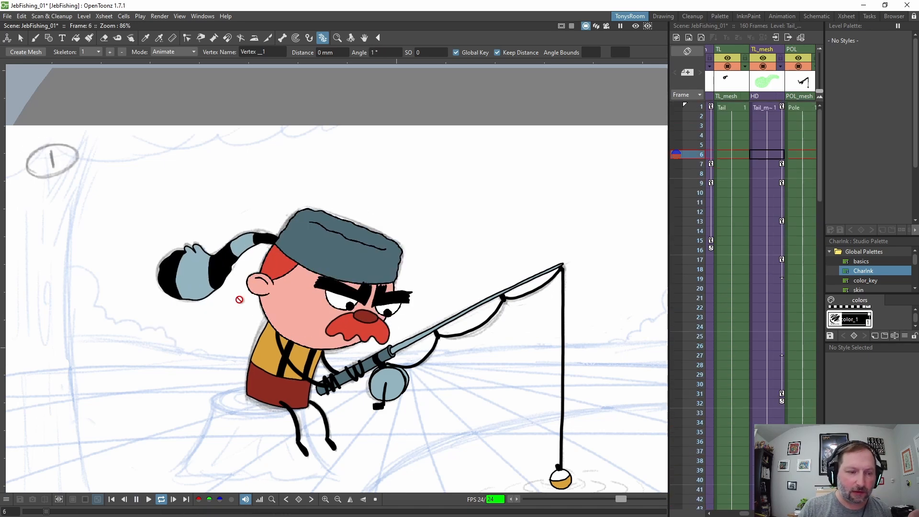
key("l")
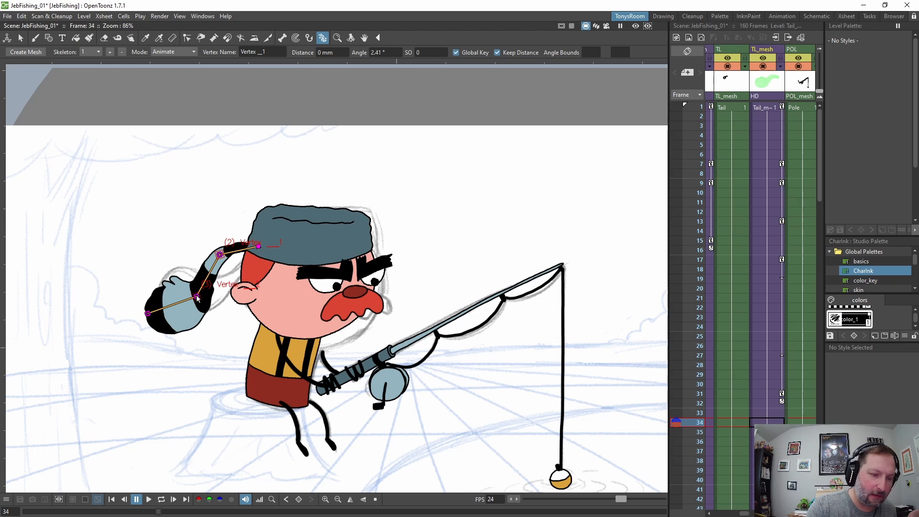
left_click(760, 135)
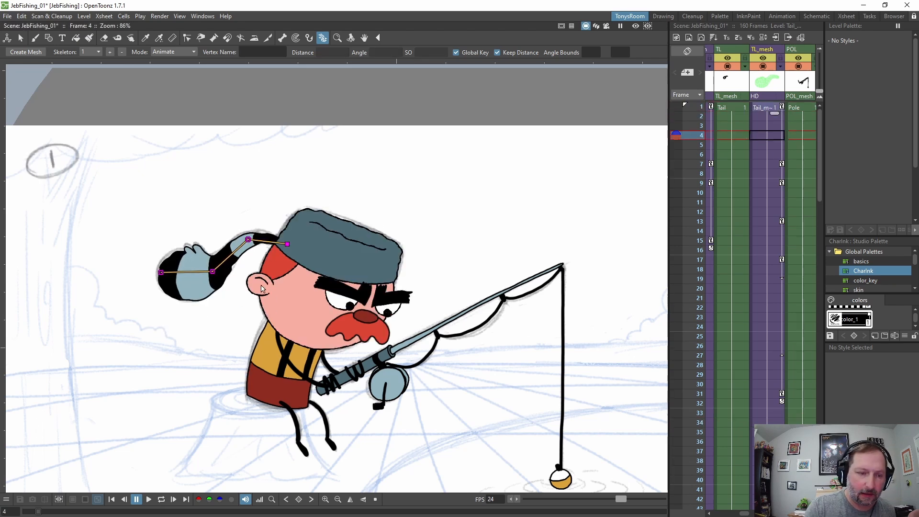
key("Down")
key("Down")
key("Down")
key("Down")
key("Down")
key("Up")
key("Up")
key("Up")
key("Up")
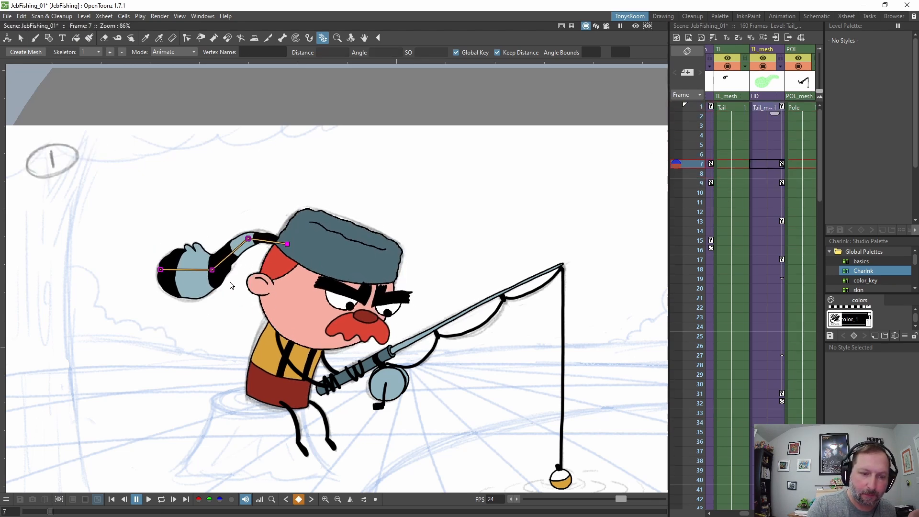
key("Up")
key("Up")
key("Up")
key("Up")
key("Down")
key("Down")
key("Down")
key("Down")
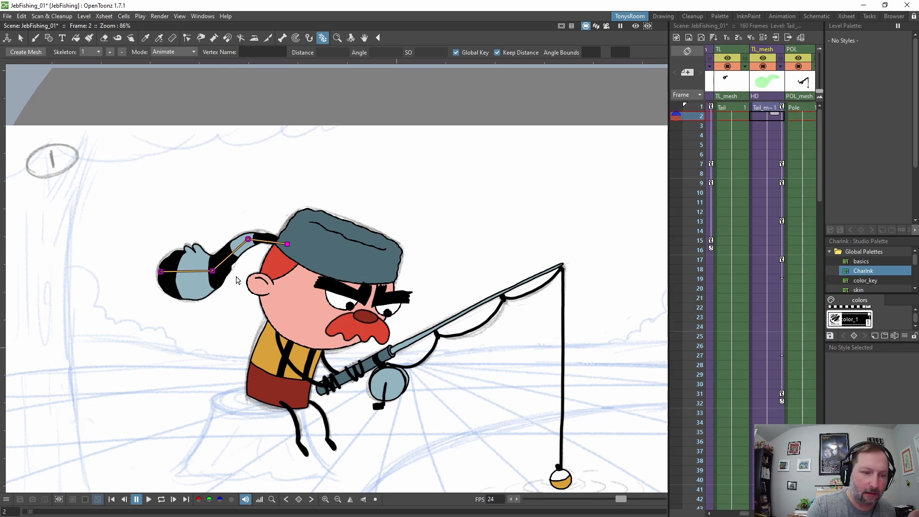
key("Down")
key("Down")
key("Down")
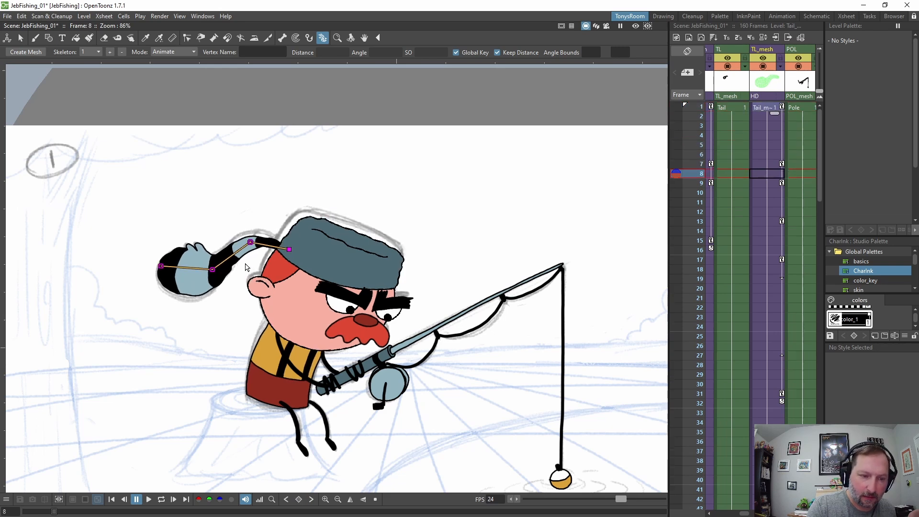
Rotate the tail mesh's Vertex __2 slightly downward at frame 9 and check the poses up to frame 13
key("Down")
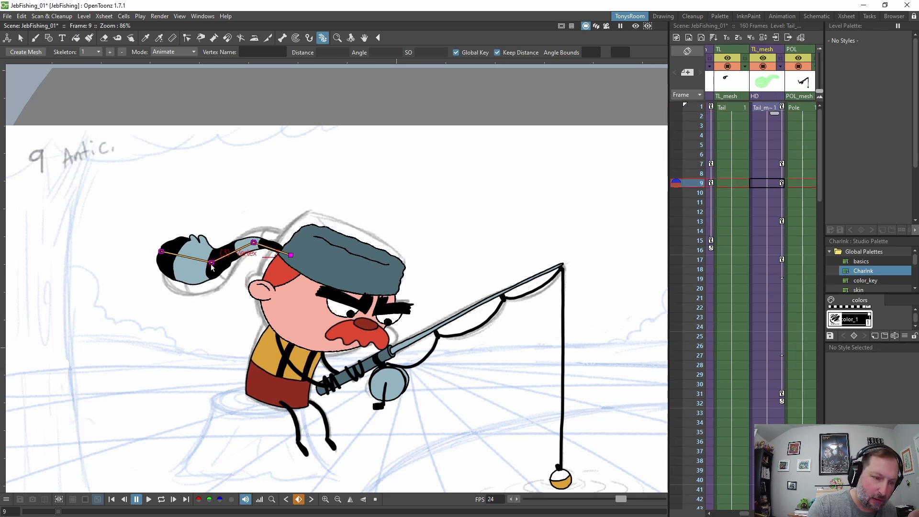
mouse_move(212, 264)
left_mouse_down()
mouse_move(166, 268)
mouse_move(213, 264)
mouse_move(213, 272)
left_mouse_up()
key("period")
key("period")
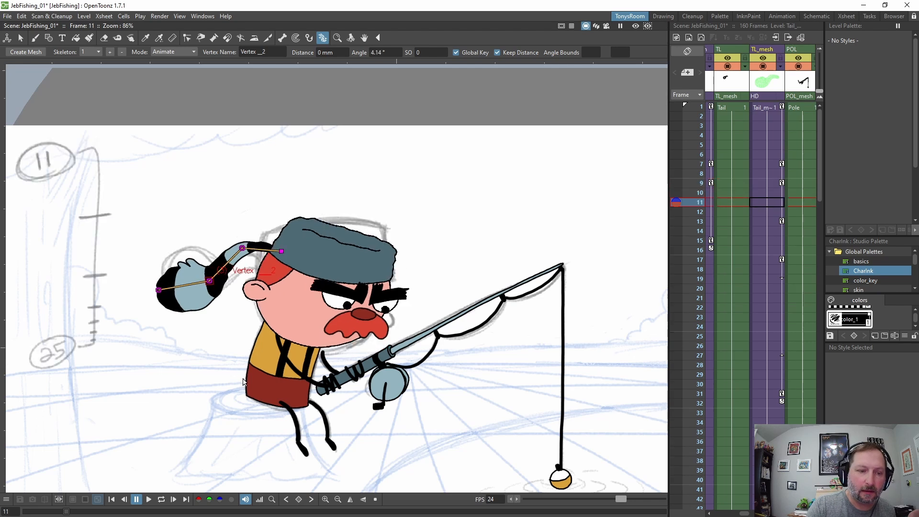
key("period")
key("period")
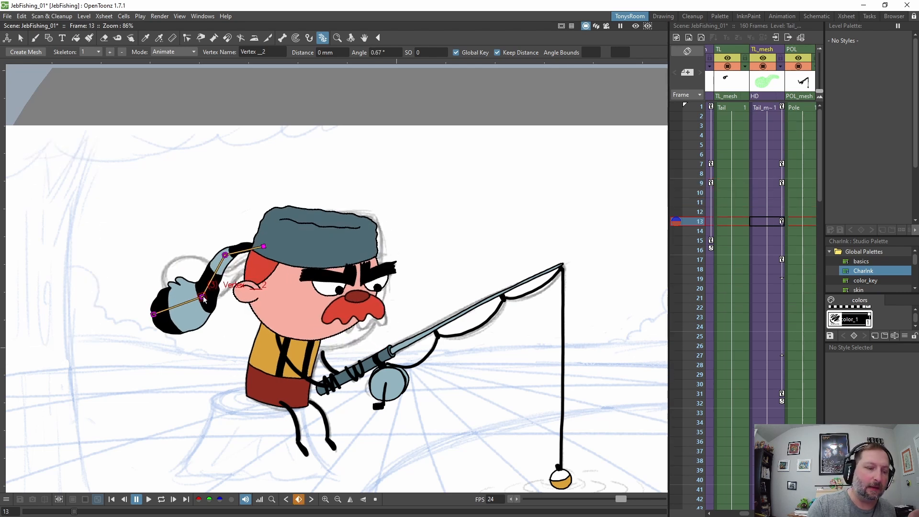
Swing the tail's tip upward at frame 13 and check the in-between poses up to frame 17
left_click_drag(203, 298, 143, 285)
key("period")
key("period")
key("period")
key("period")
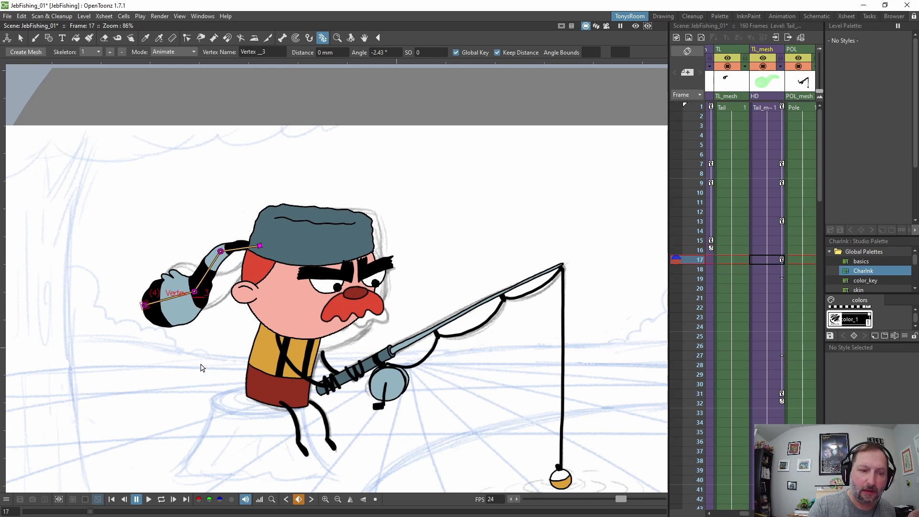
key("period")
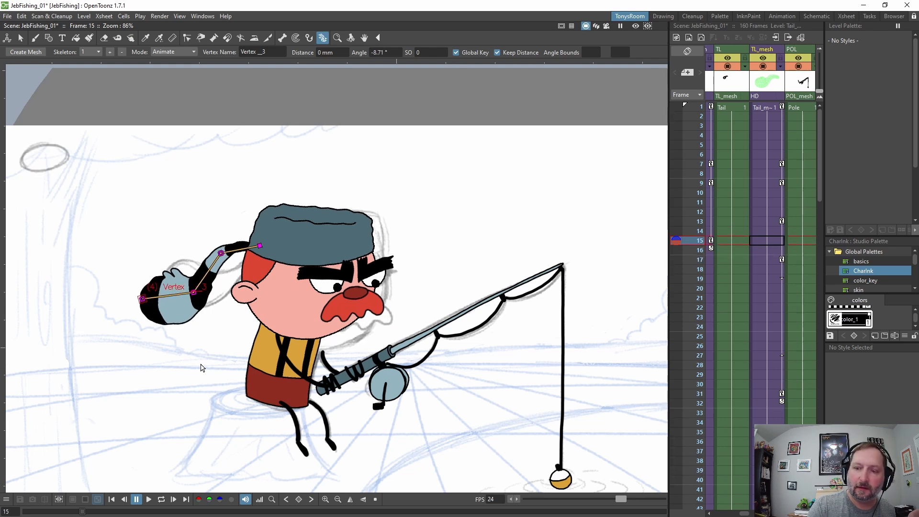
Lower the tail's tip to key a new tail mesh pose at frame 23, and check the frames that follow
key("period")
key("period")
key("period")
key("period")
key("period")
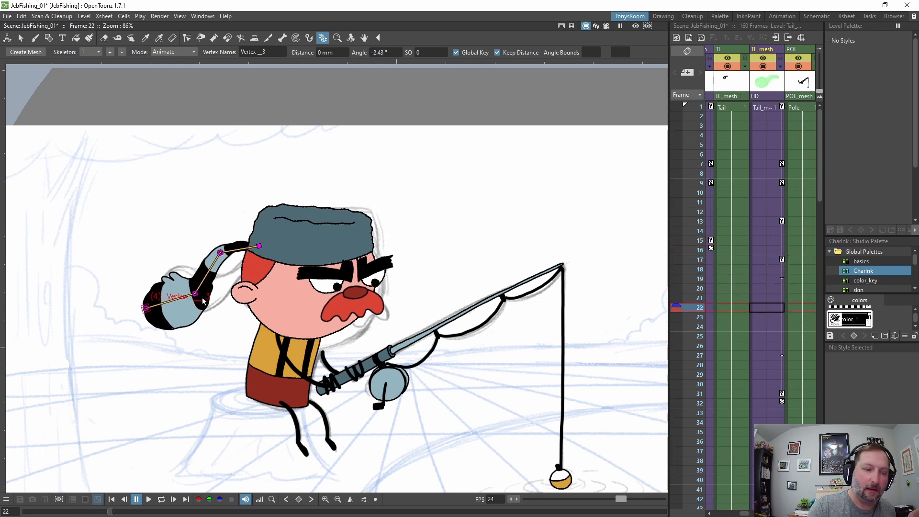
left_click_drag(196, 296, 162, 330)
key("period")
key("period")
key("period")
key("period")
key("period")
key("period")
key("period")
key("period")
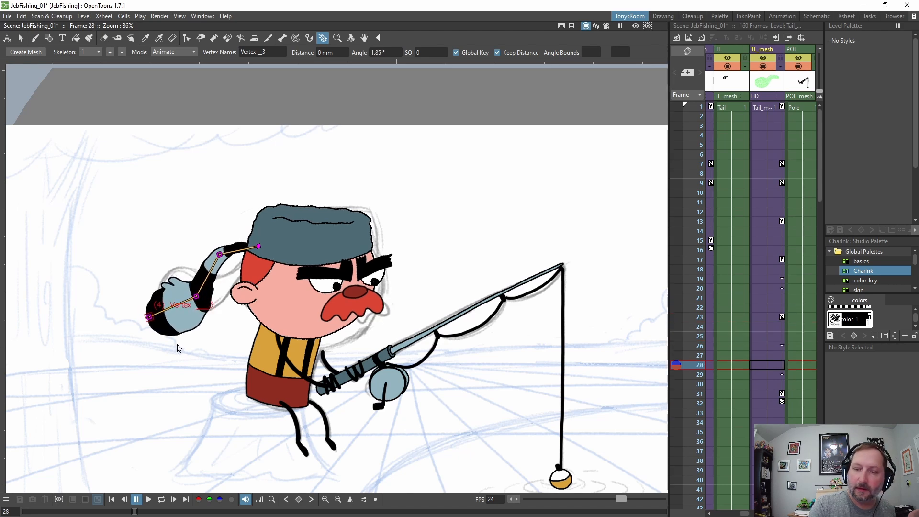
Move the tail mesh key at frame 25 to frame 26, and review the tail motion in looped playback
scroll(780, 368, "down", 3)
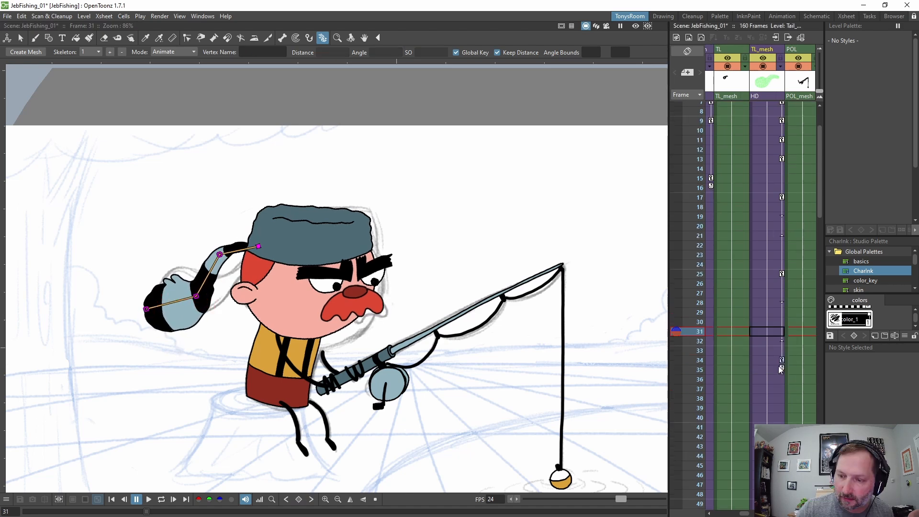
left_click(781, 274)
left_click_drag(780, 274, 781, 283)
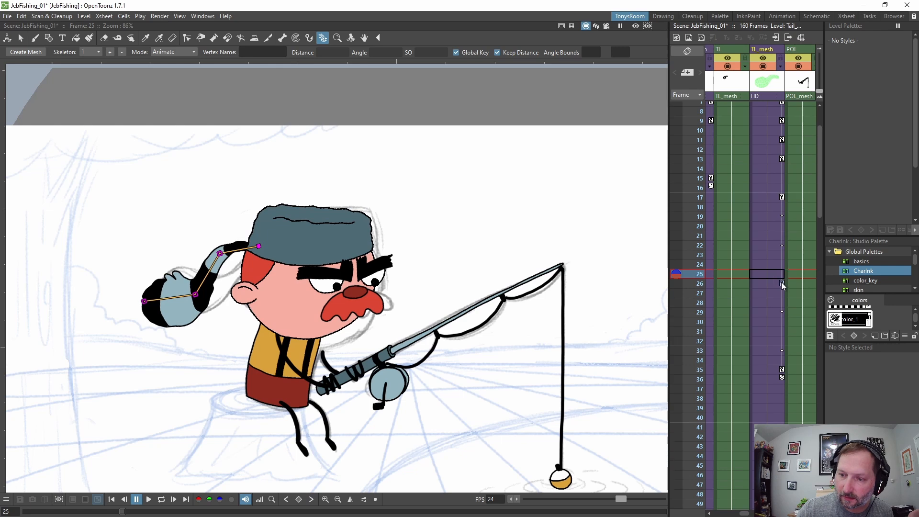
left_click(144, 302)
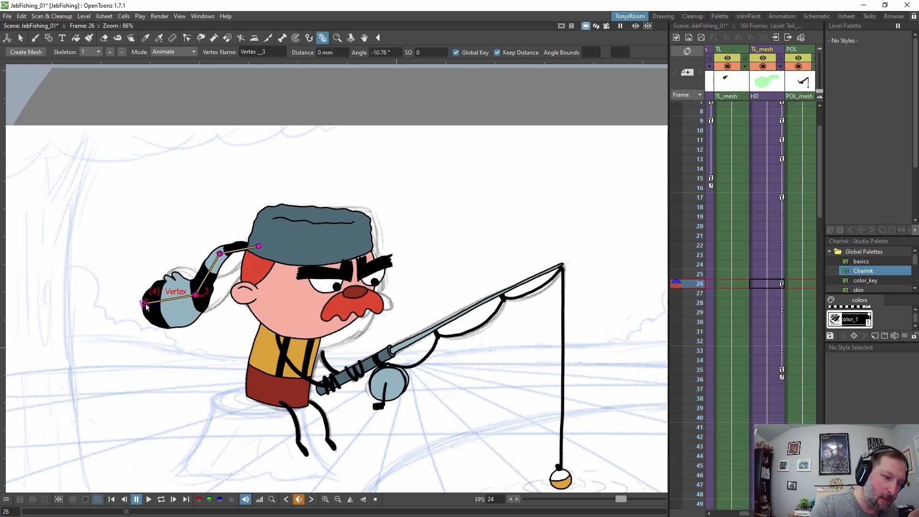
key("l")
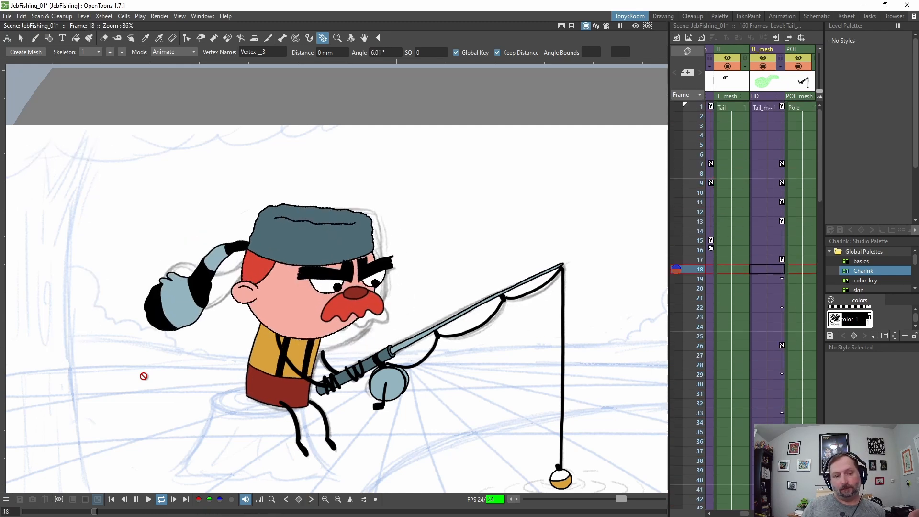
key("l")
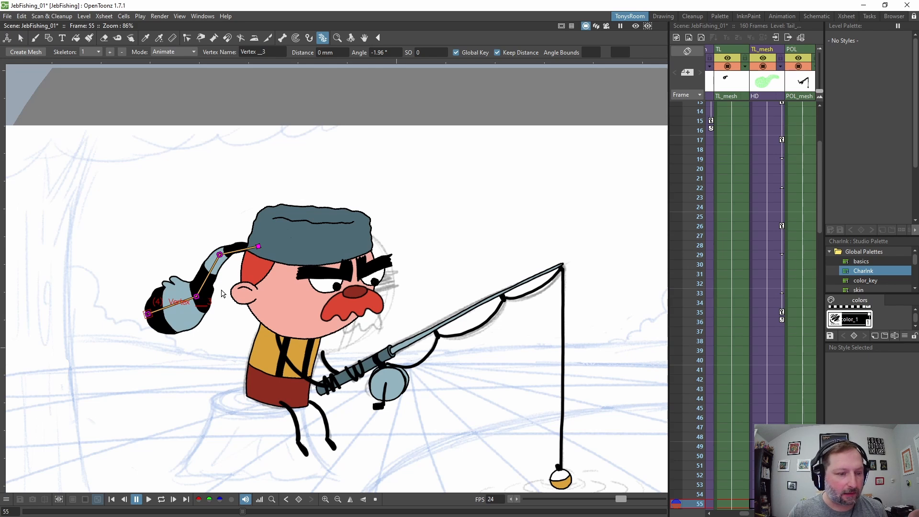
Widen the Xsheet and hide the Head level so the rough sketch around the face shows at frame 11
left_click_drag(462, 295, 469, 277)
scroll(472, 264, "up", 2)
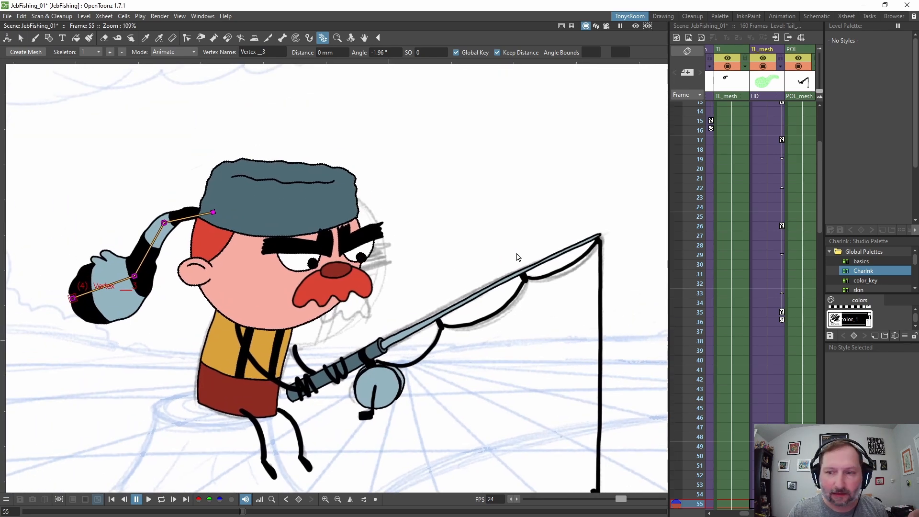
left_click_drag(749, 514, 754, 514)
scroll(257, 241, "up", 2)
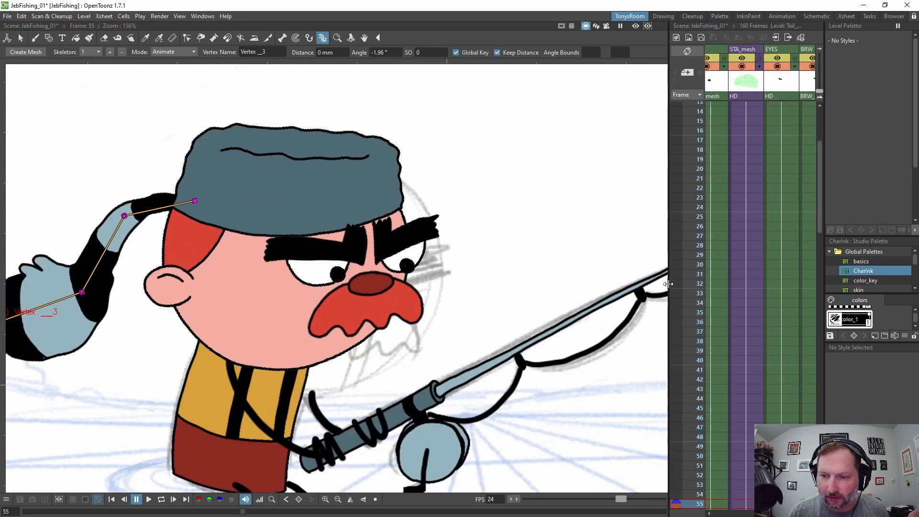
left_click_drag(668, 284, 620, 272)
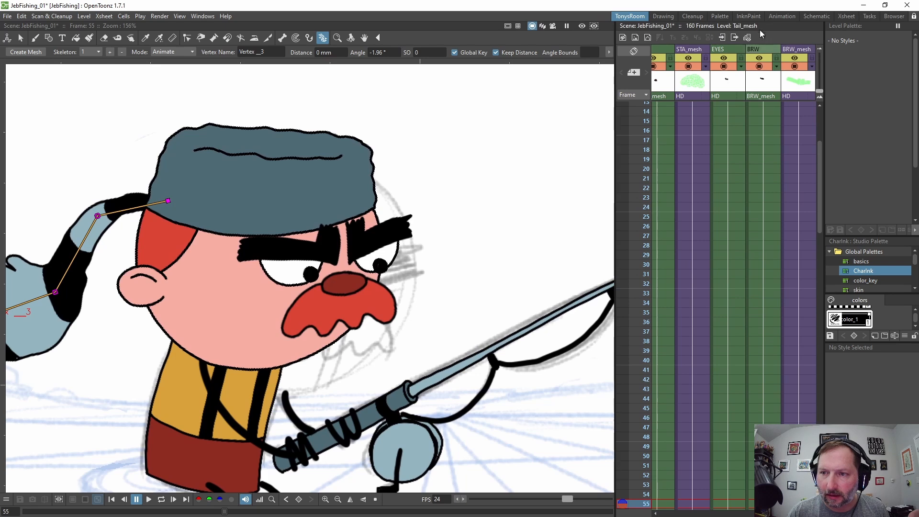
left_click_drag(763, 513, 755, 513)
left_click_drag(755, 513, 731, 514)
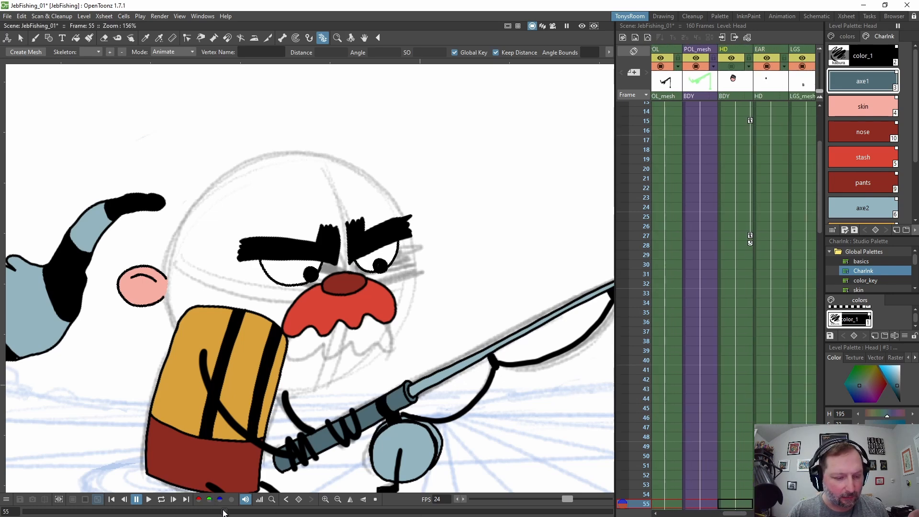
mouse_move(223, 512)
left_mouse_down()
mouse_move(142, 511)
mouse_move(254, 498)
mouse_move(1, 483)
mouse_move(151, 479)
mouse_move(6, 478)
mouse_move(64, 482)
left_mouse_up()
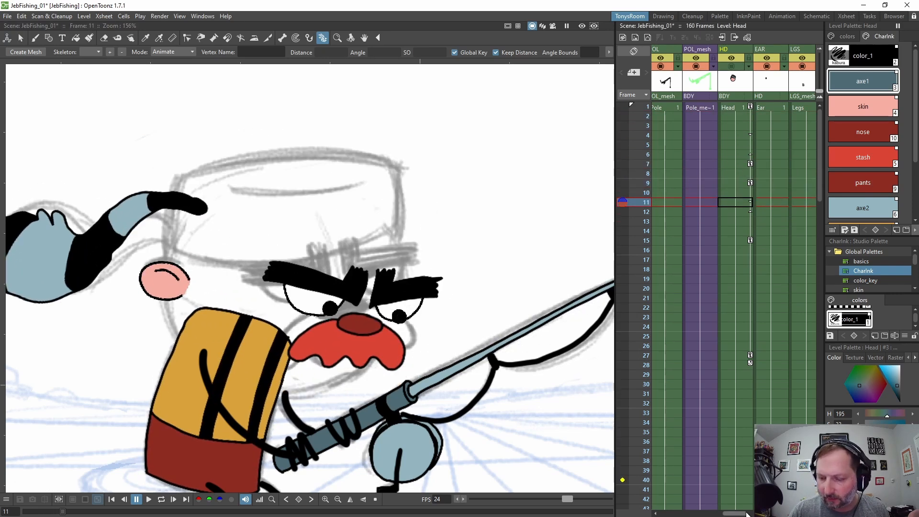
Set up the Brush tool with the black color_1 style on the Eyes level
left_click_drag(746, 514, 775, 514)
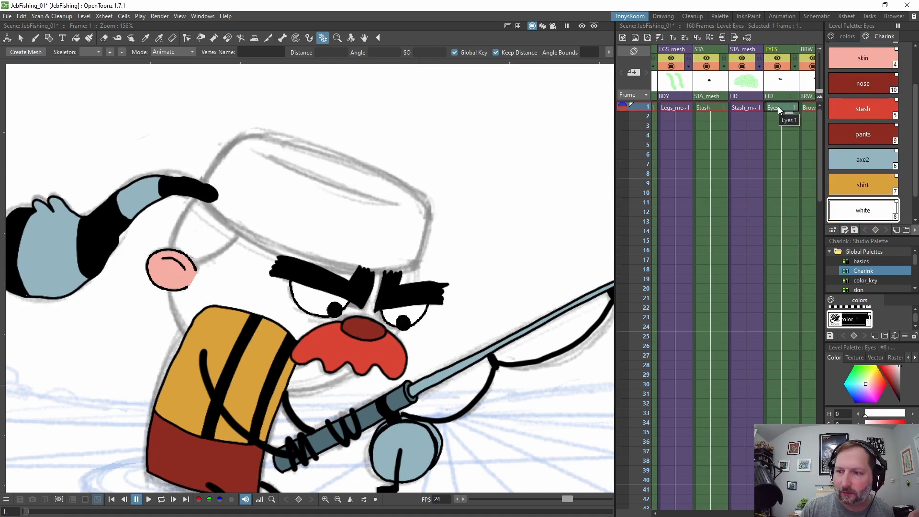
left_click_drag(914, 139, 914, 104)
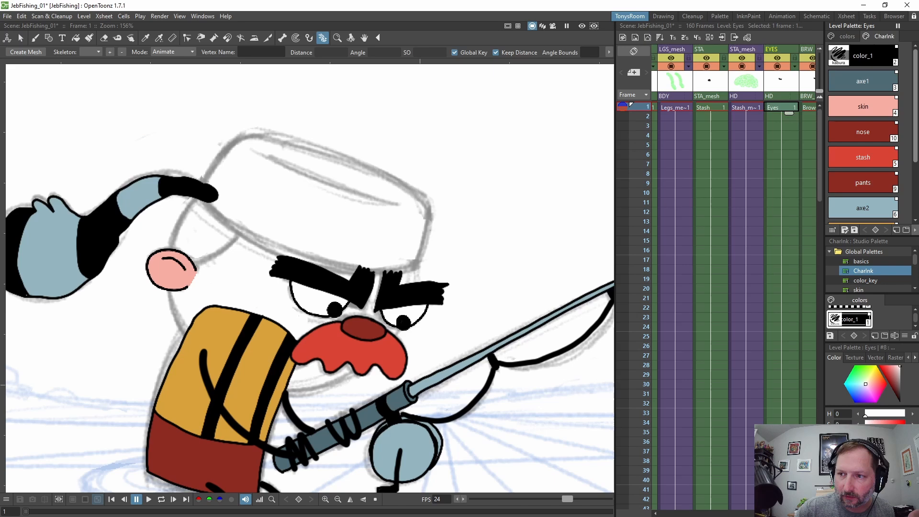
left_click(869, 55)
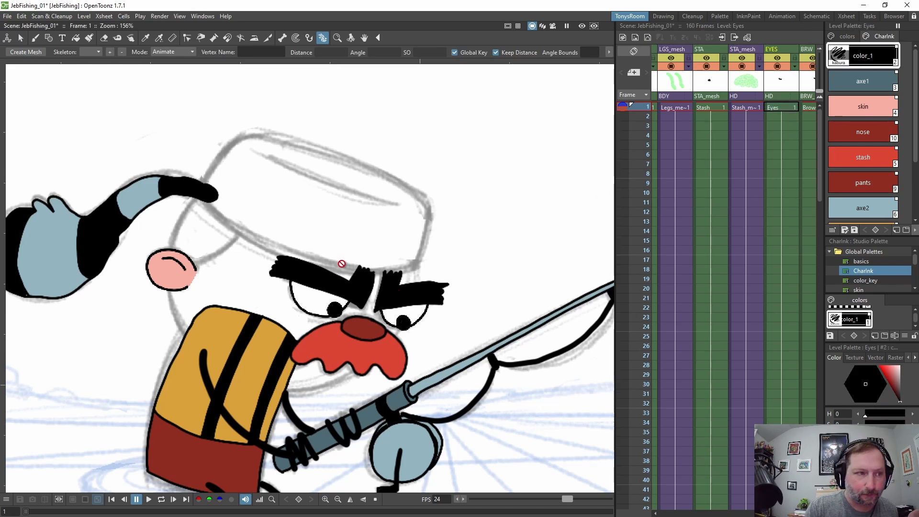
left_click(35, 38)
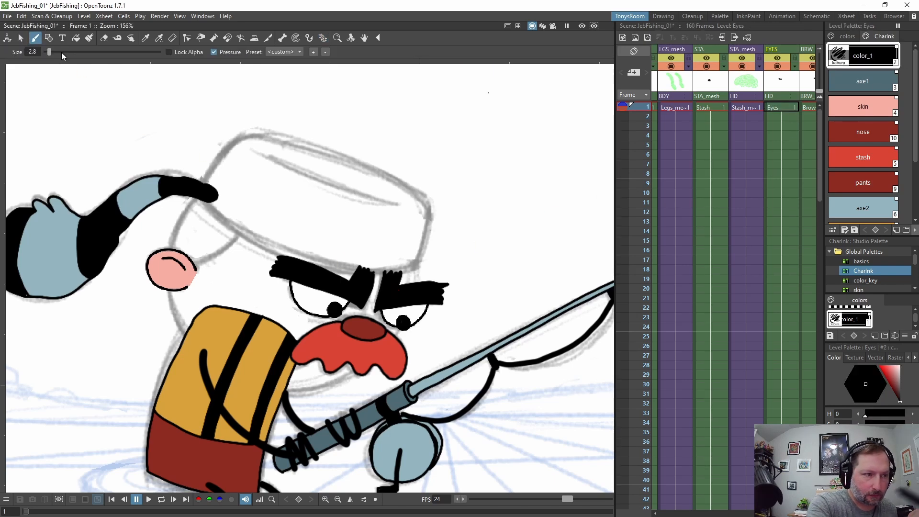
Draw the closed eyes as two dark lid strokes under the eyebrows in a new Eyes drawing at frame 9
left_click(779, 117)
left_click(789, 107)
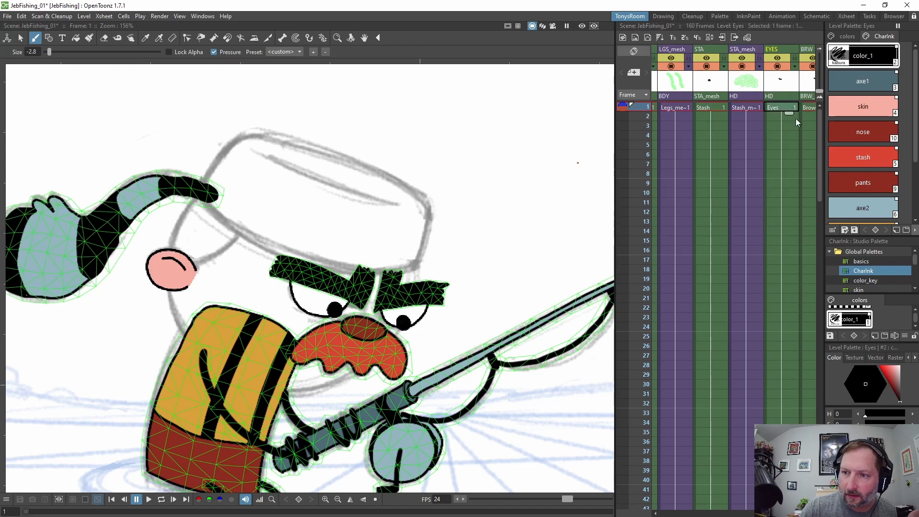
left_click(791, 117)
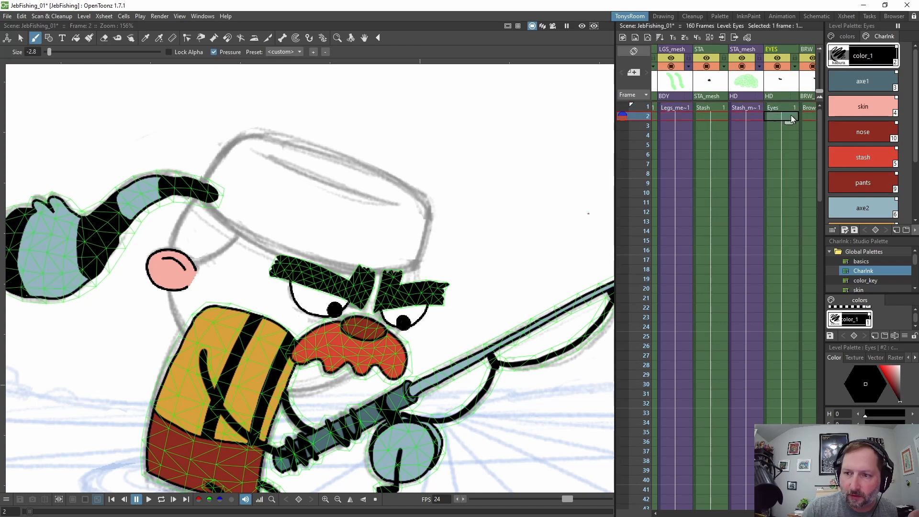
left_click(790, 107)
left_click(782, 173)
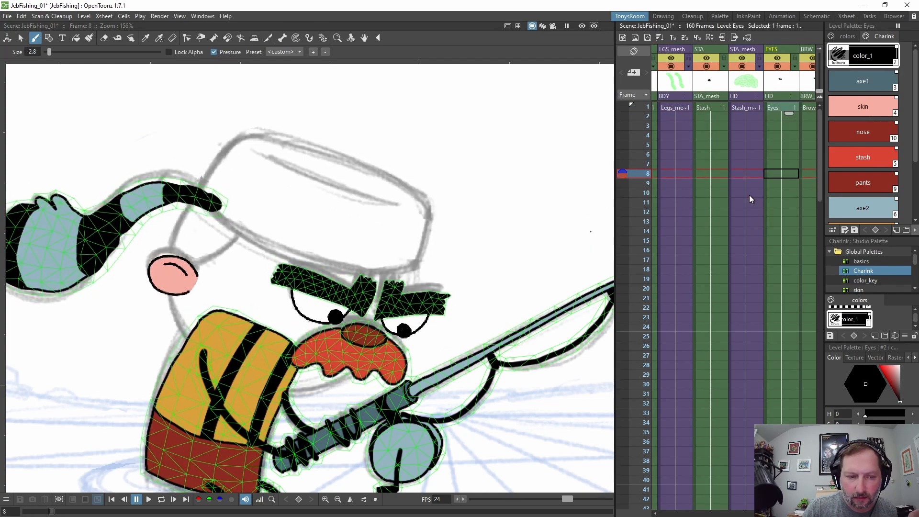
key("Down")
key("Down")
key("Up")
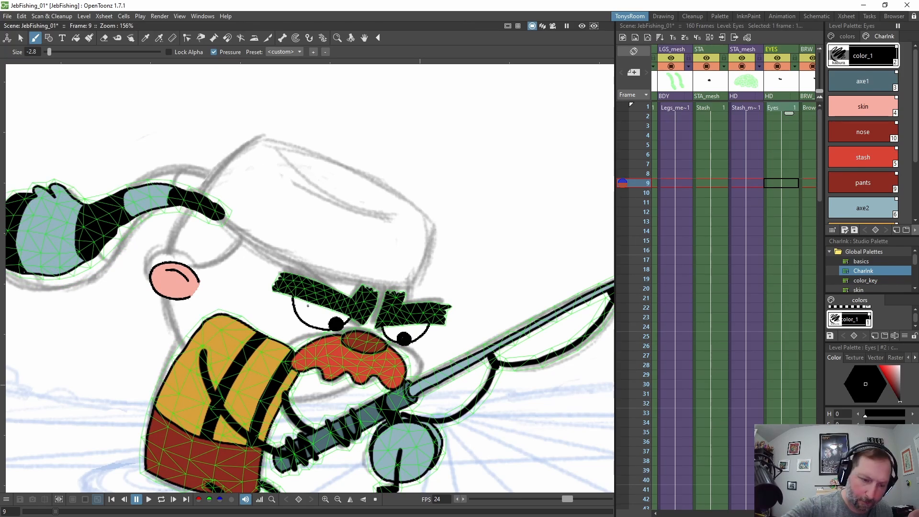
mouse_move(298, 302)
left_mouse_down()
mouse_move(333, 320)
mouse_move(313, 310)
left_mouse_up()
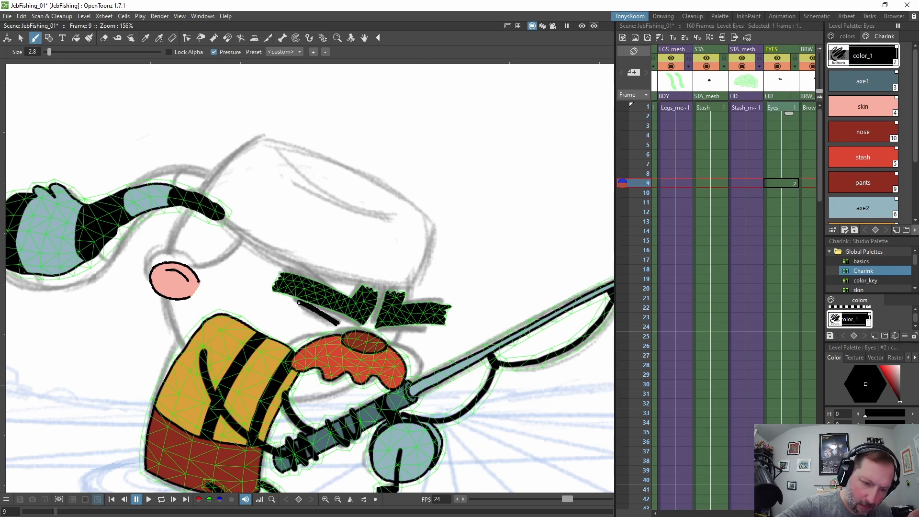
left_click_drag(381, 330, 433, 329)
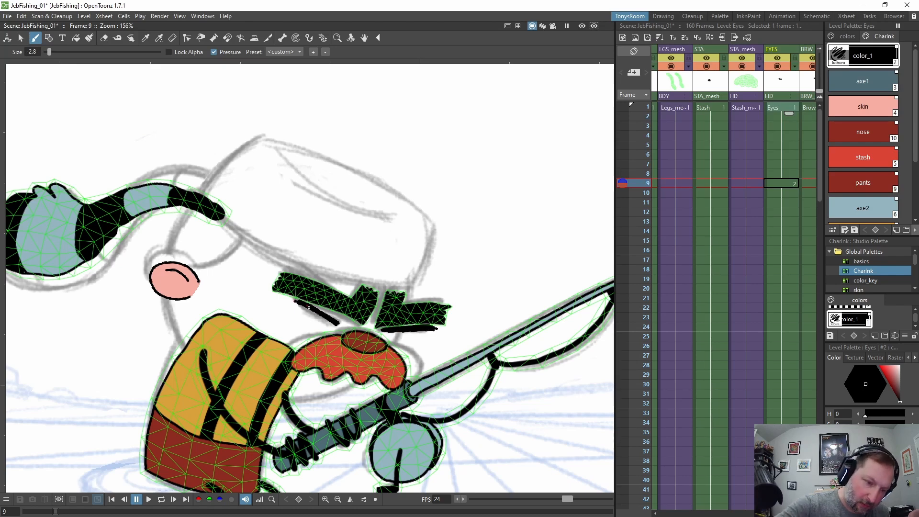
left_click_drag(295, 302, 336, 323)
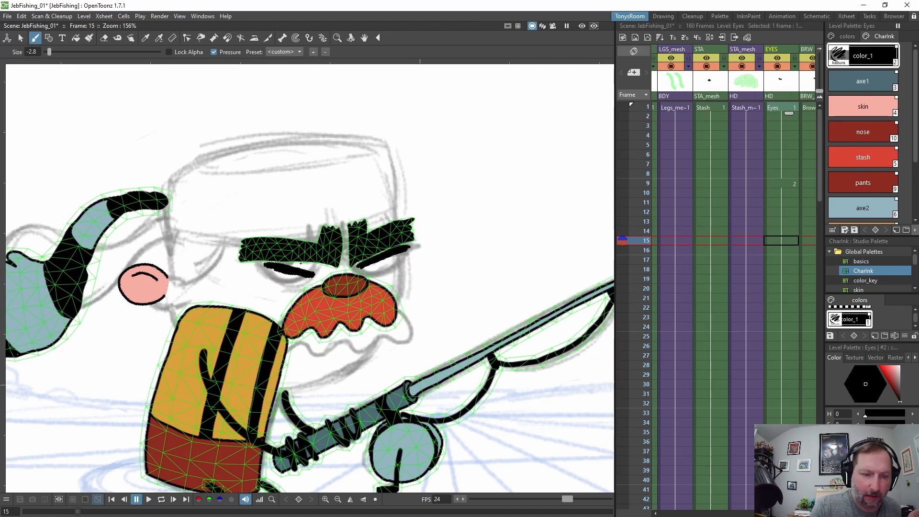
Draw half-open eyes with outlines and pupils below the eyebrows in a new Eyes drawing at frame 15
left_click(622, 107)
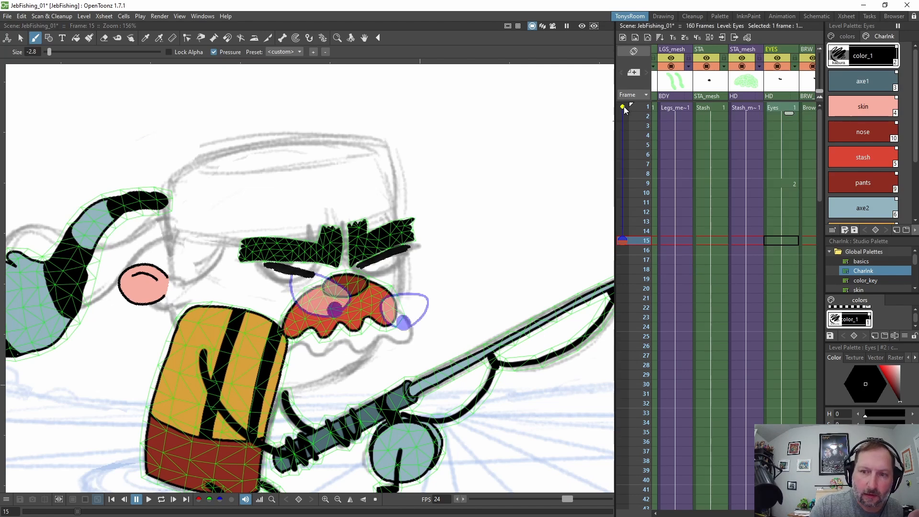
left_click(623, 107)
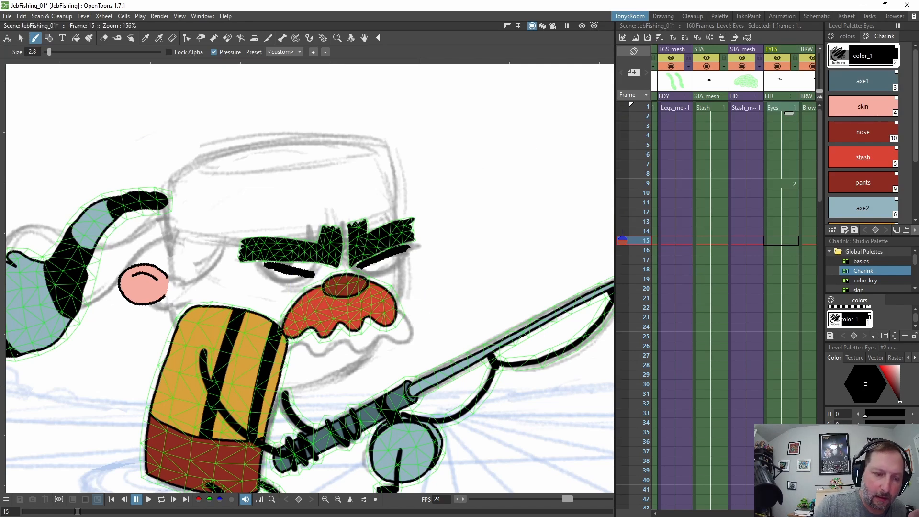
mouse_move(257, 261)
left_mouse_down()
mouse_move(289, 285)
mouse_move(312, 282)
left_mouse_up()
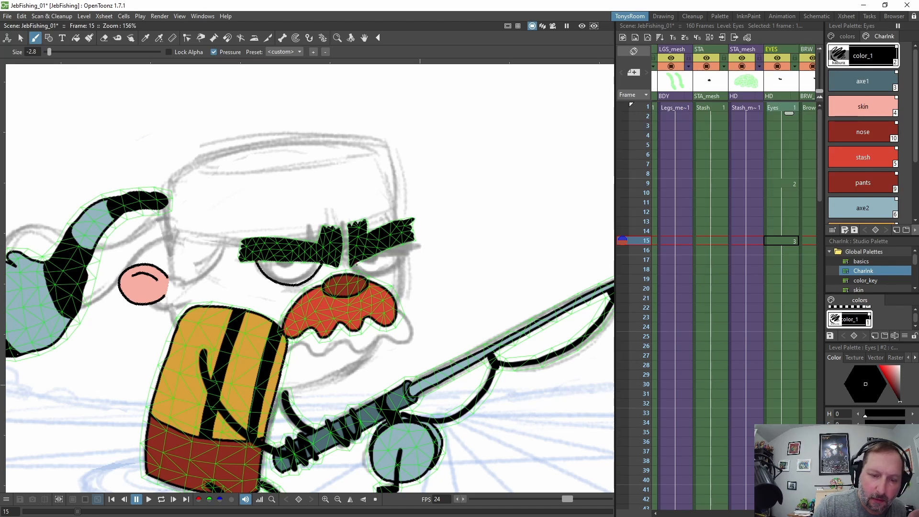
left_click_drag(357, 264, 390, 272)
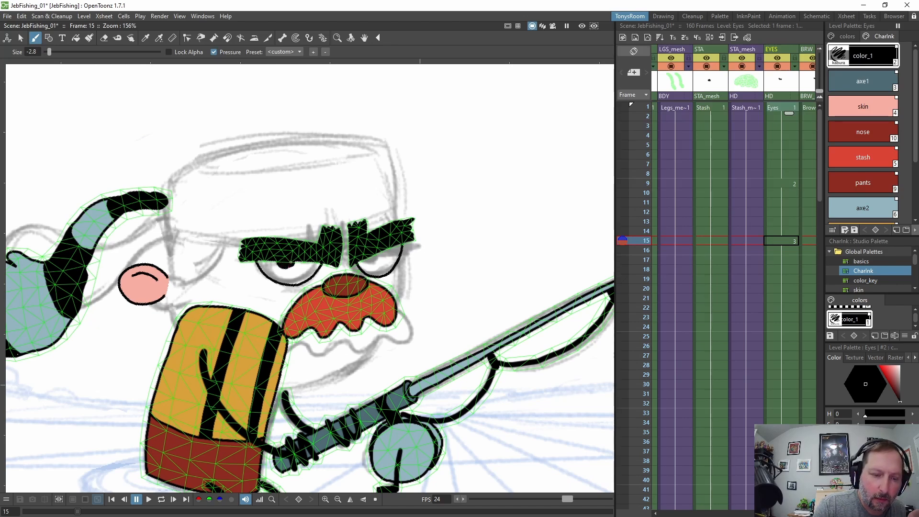
left_click_drag(364, 260, 376, 257)
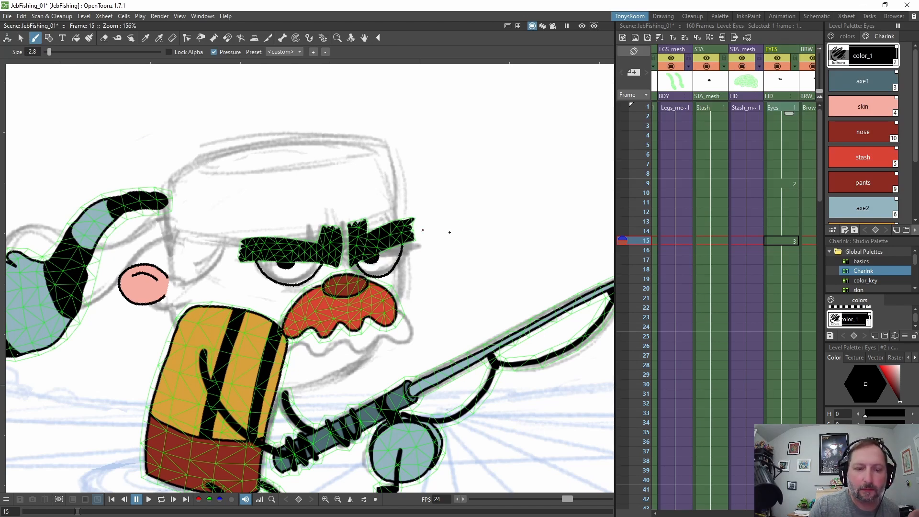
Fill both eyes at frame 15 with the white style
scroll(906, 155, "down", 3)
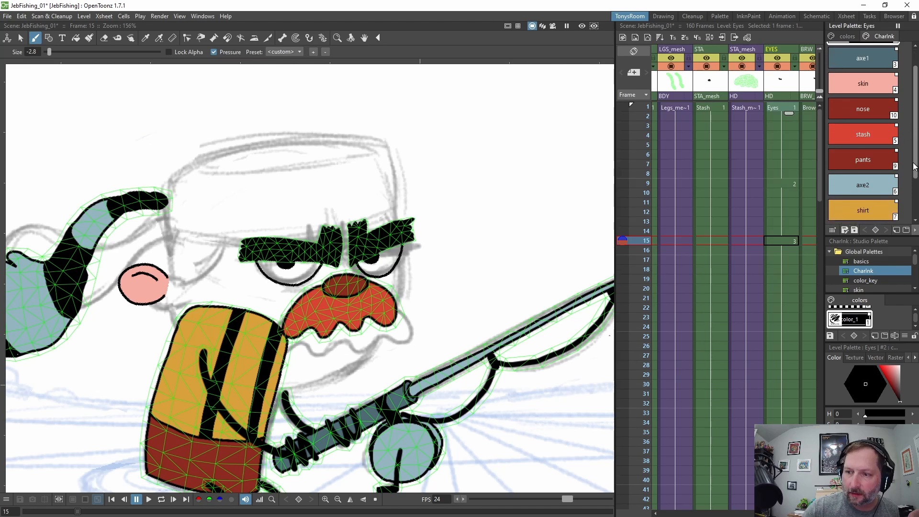
left_click(883, 191)
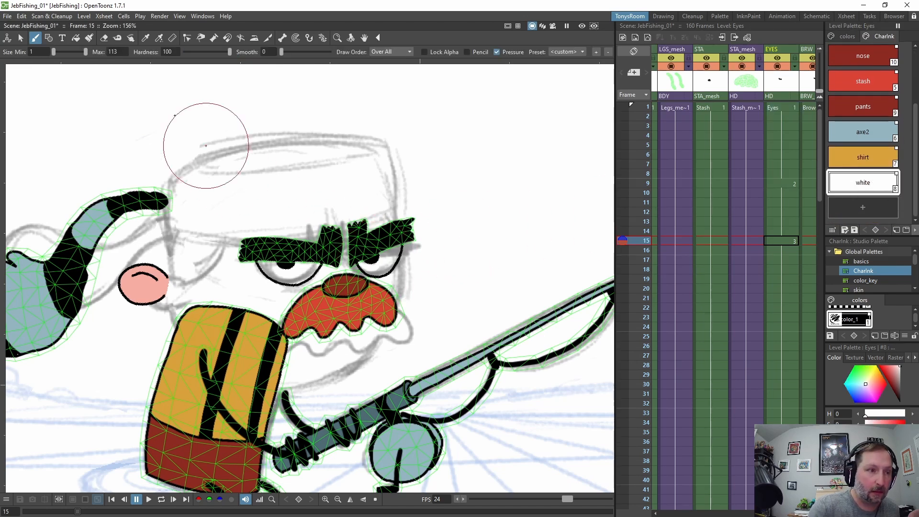
left_click(75, 37)
left_click(383, 260)
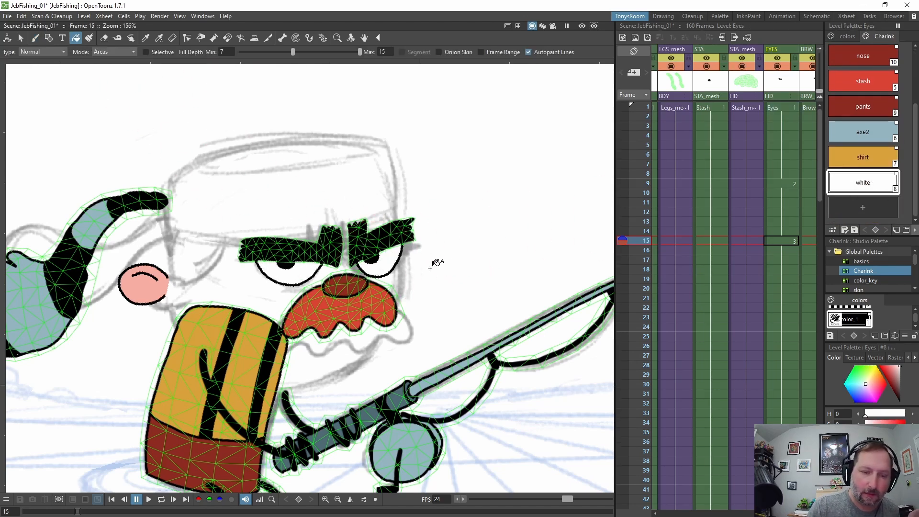
Step through the Eyes level from its first frames to check the timing of the blink drawings
left_click(787, 48)
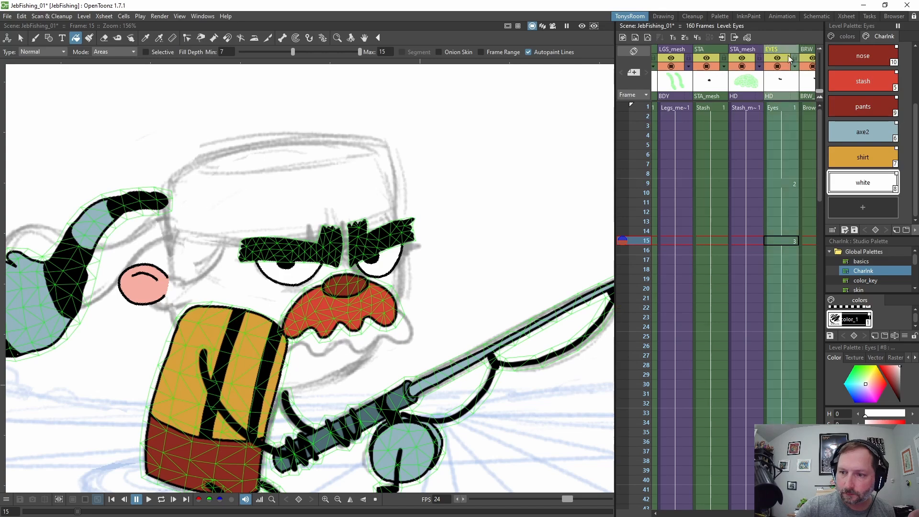
left_click(794, 116)
key("Down")
key("Down")
key("Down")
key("Down")
key("Down")
key("Down")
key("Down")
key("Down")
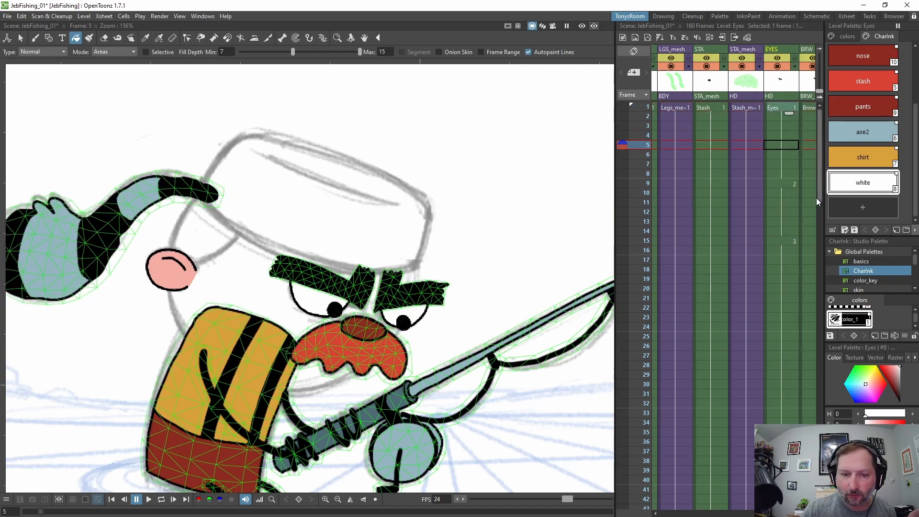
Compare the open-eye and closed-eye drawings around frames 5 to 12 of the Eyes level
key("Down")
key("Down")
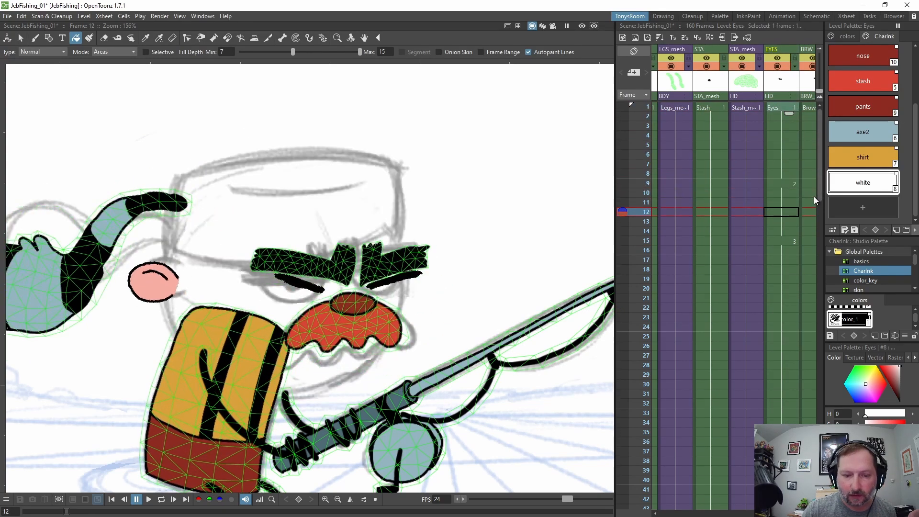
key("Up")
key("Down")
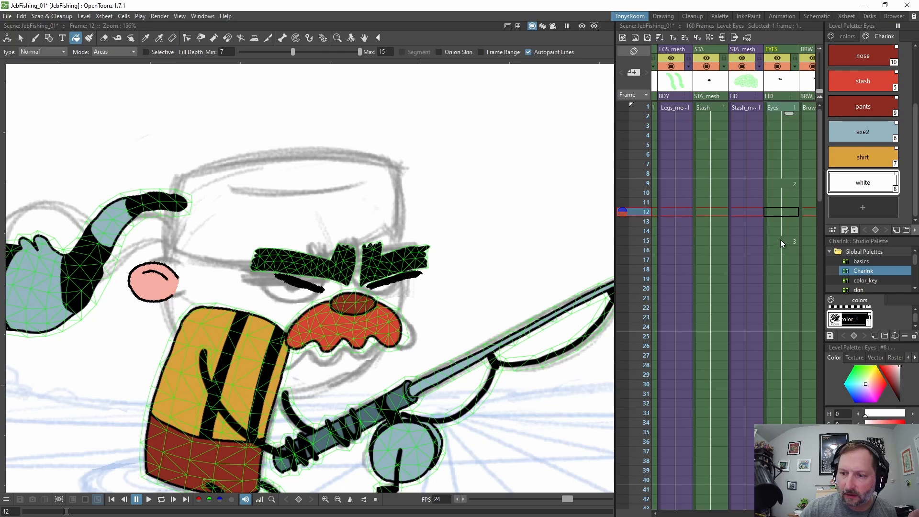
left_click(788, 202)
Lock the STA_mesh, STA, LGS_mesh, POL, POL_mesh, HD and EAR columns
left_click(759, 57)
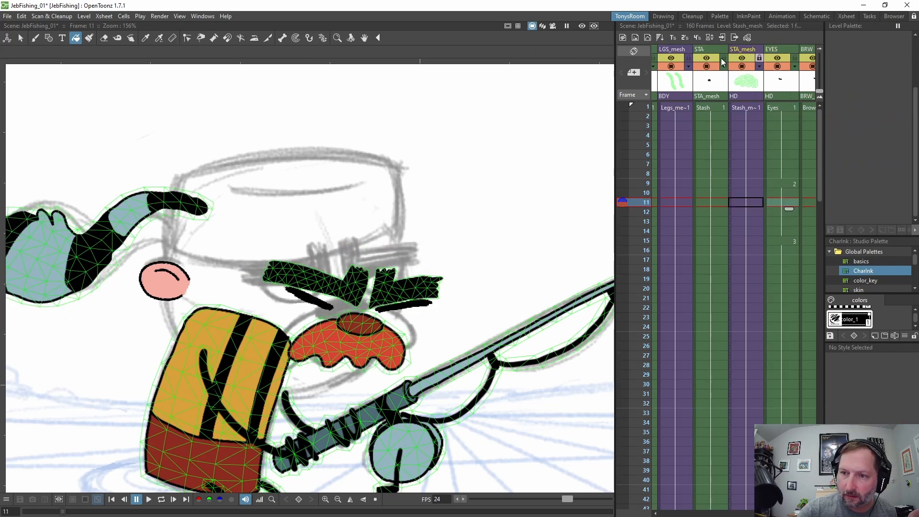
left_click(723, 57)
left_click(688, 57)
scroll(743, 498, "right", 5)
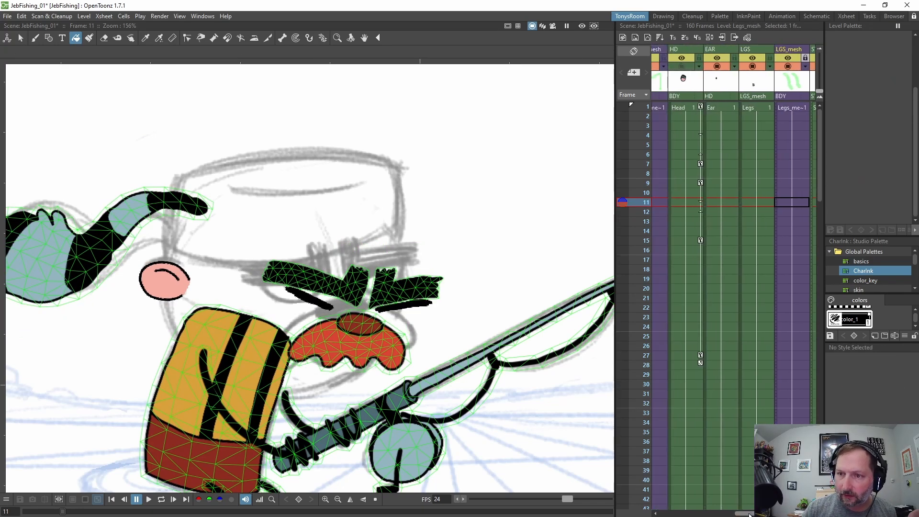
left_click(664, 57)
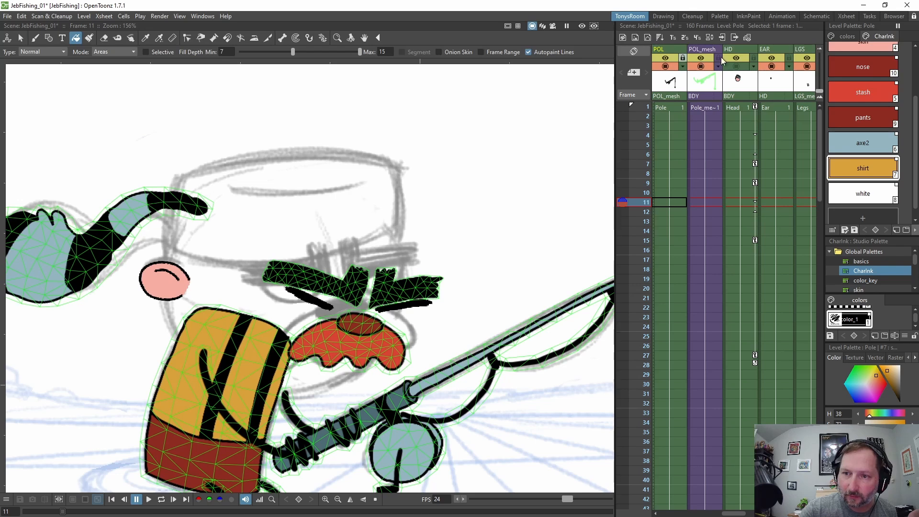
left_click(718, 58)
left_click(753, 58)
left_click(788, 58)
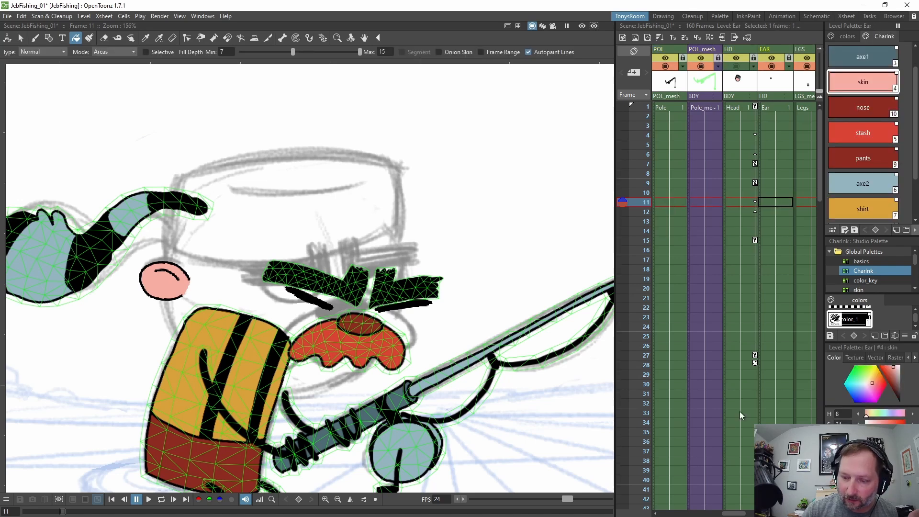
Lock the body and tail columns BDY, BDY_mesh, TL and TL_mesh
scroll(736, 506, "left", 4)
scroll(719, 127, "left", 3)
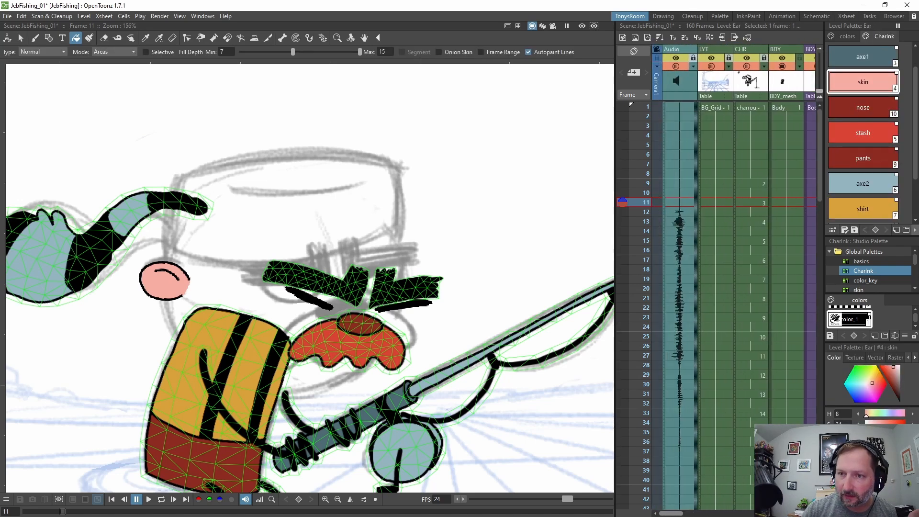
left_click(727, 58)
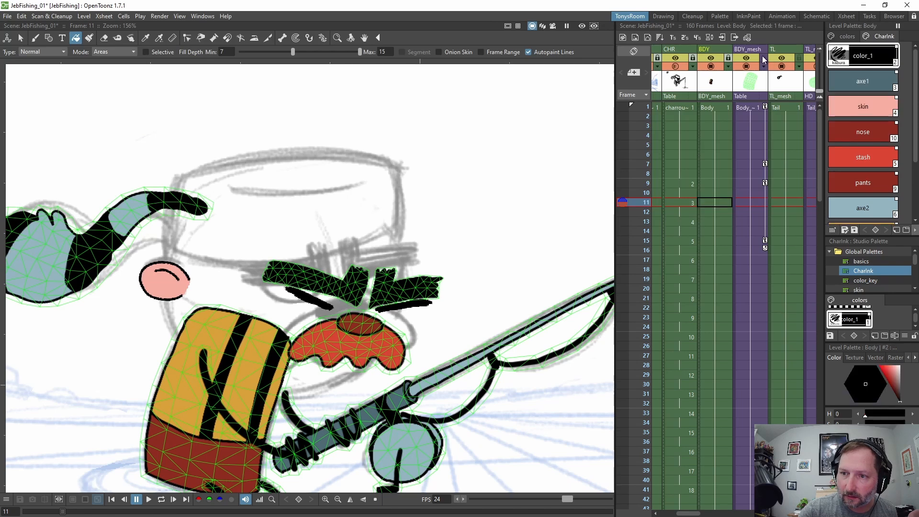
left_click(797, 57)
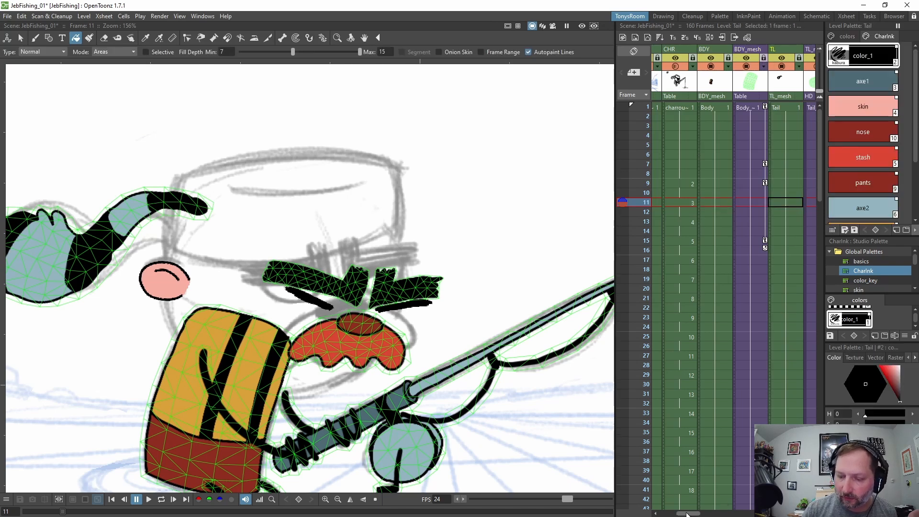
scroll(733, 287, "right", 3)
left_click(710, 61)
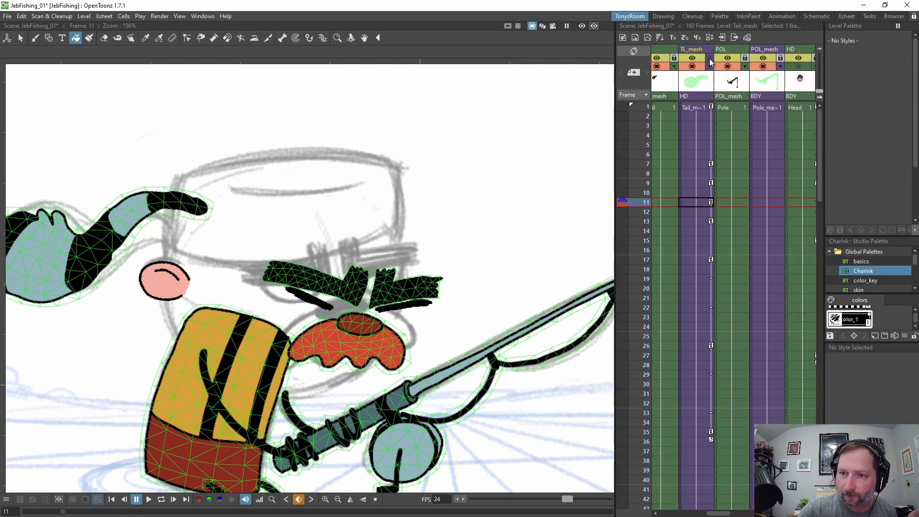
Lock the LGS, BRW_mesh and BRW columns, leaving the EYES column unlocked
scroll(722, 512, "right", 4)
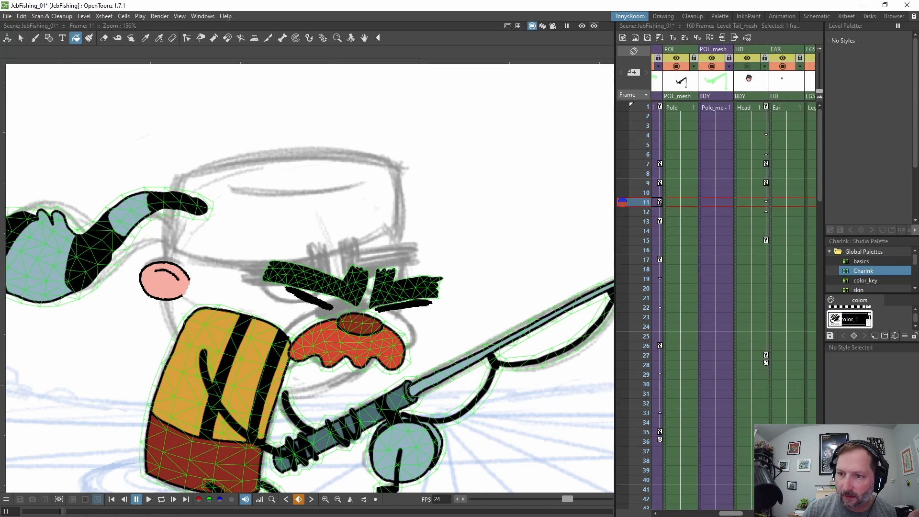
scroll(718, 122, "right", 4)
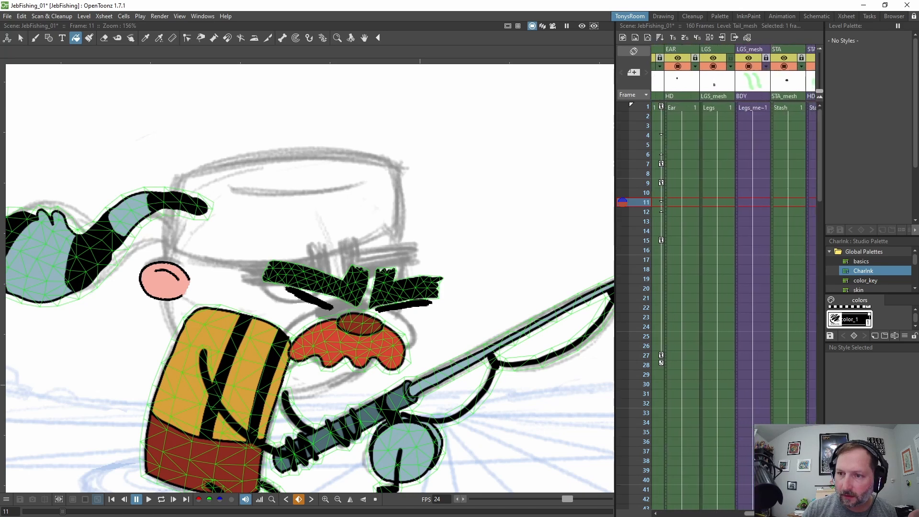
left_click(716, 50)
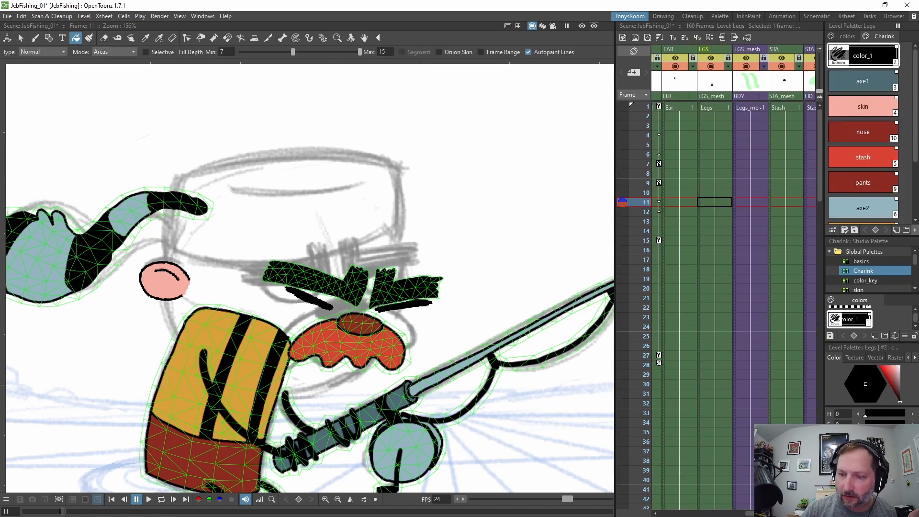
scroll(785, 52, "right", 8)
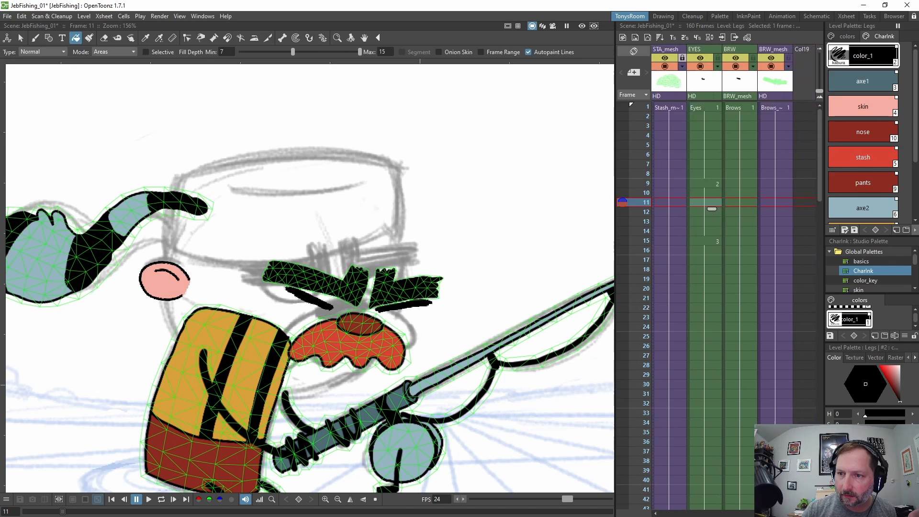
left_click(788, 57)
left_click(752, 57)
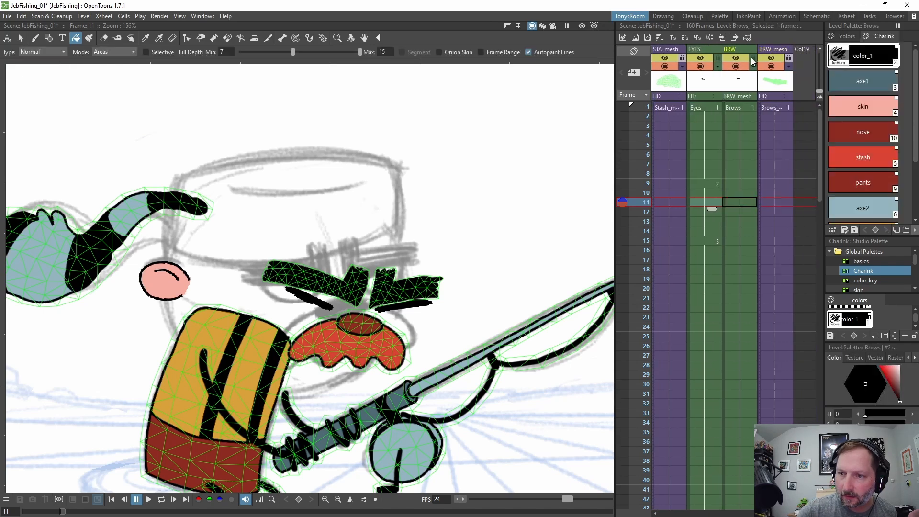
Shorten the closed-eye drawing 2 in the EYES column to two frames so drawing 3 starts at frame 11
left_click(709, 51)
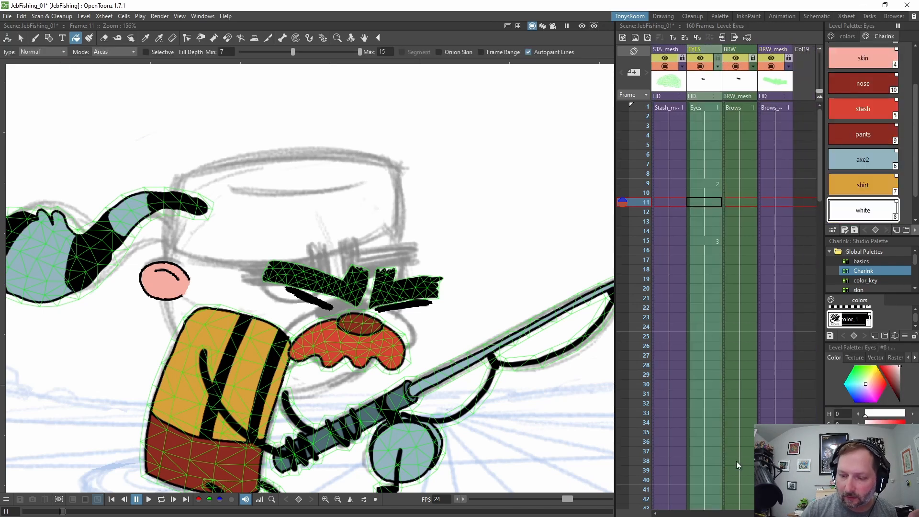
scroll(734, 306, "left", 3)
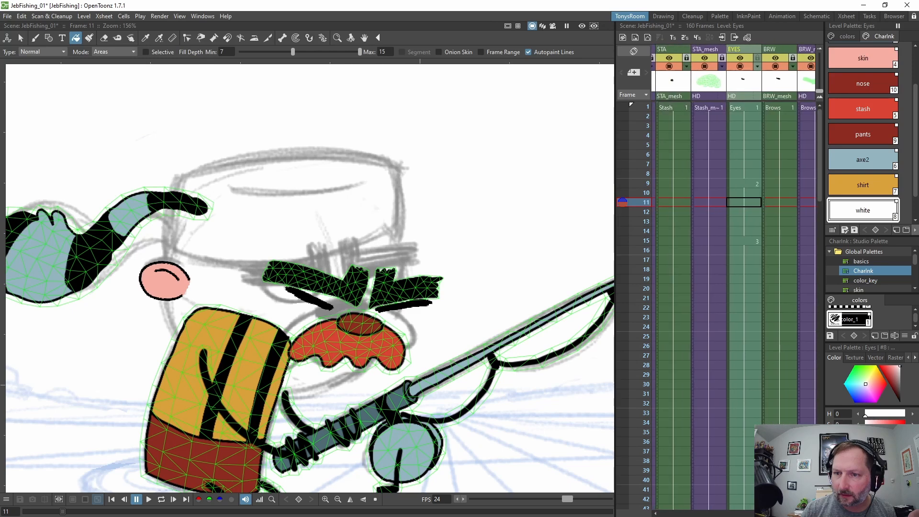
scroll(735, 307, "left", 6)
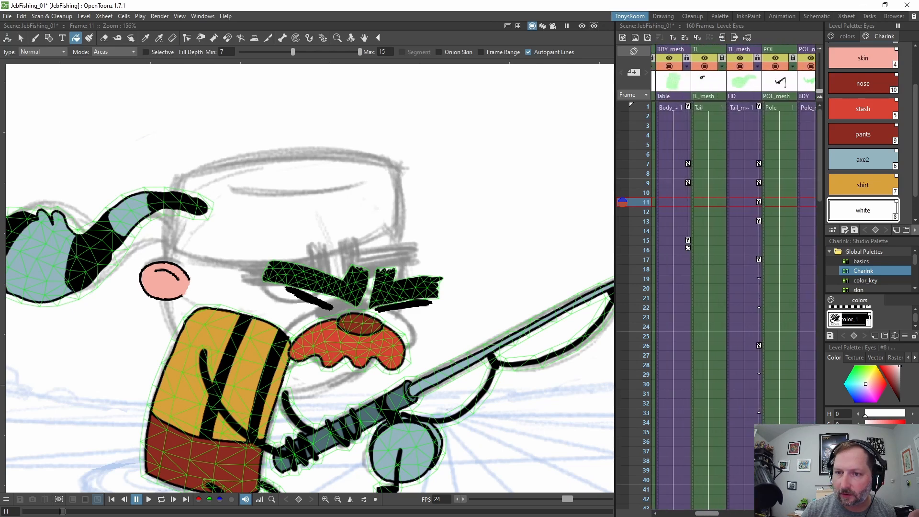
scroll(734, 306, "right", 8)
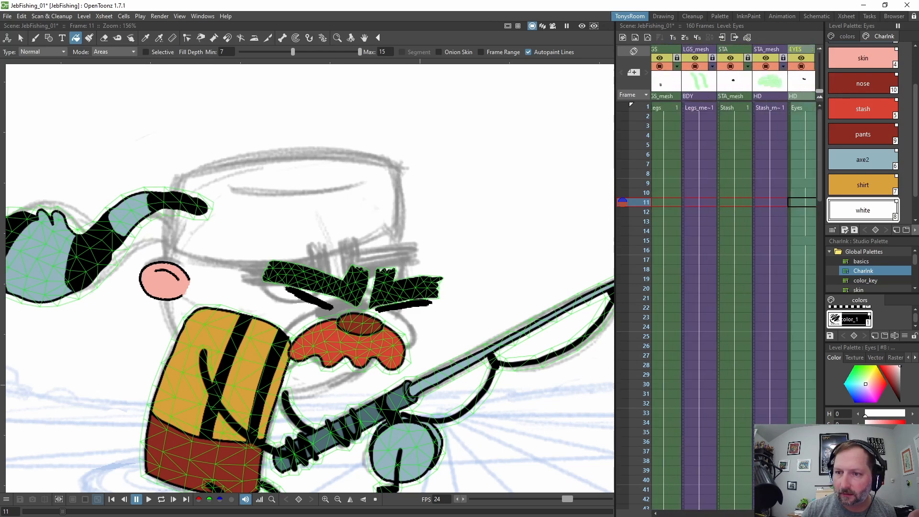
scroll(732, 306, "right", 3)
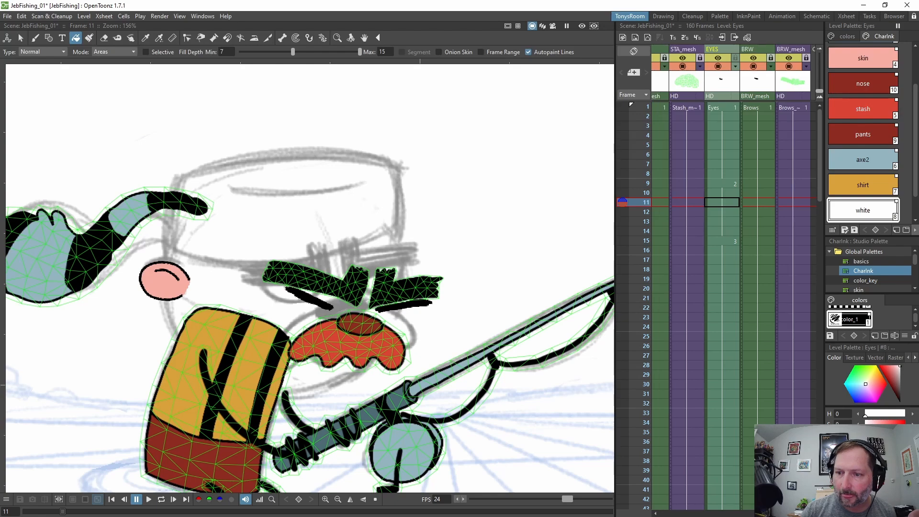
left_click(731, 182)
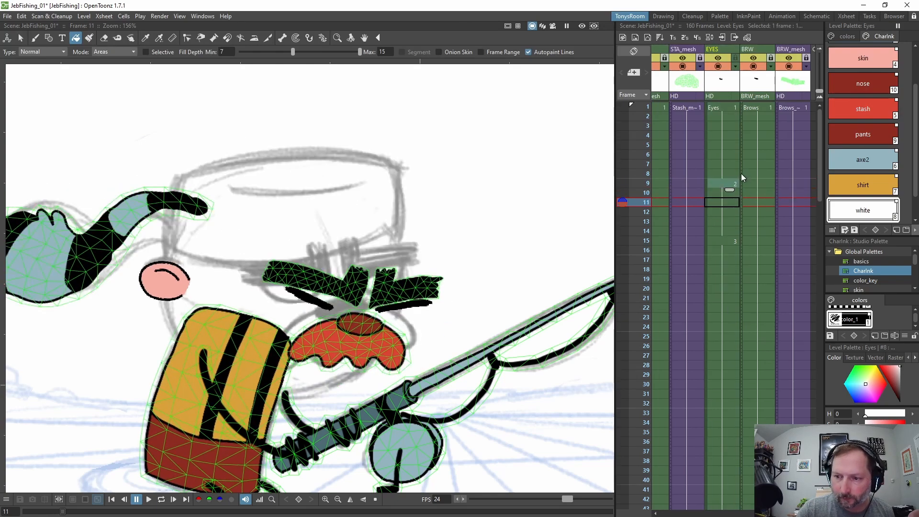
key("ctrl+w")
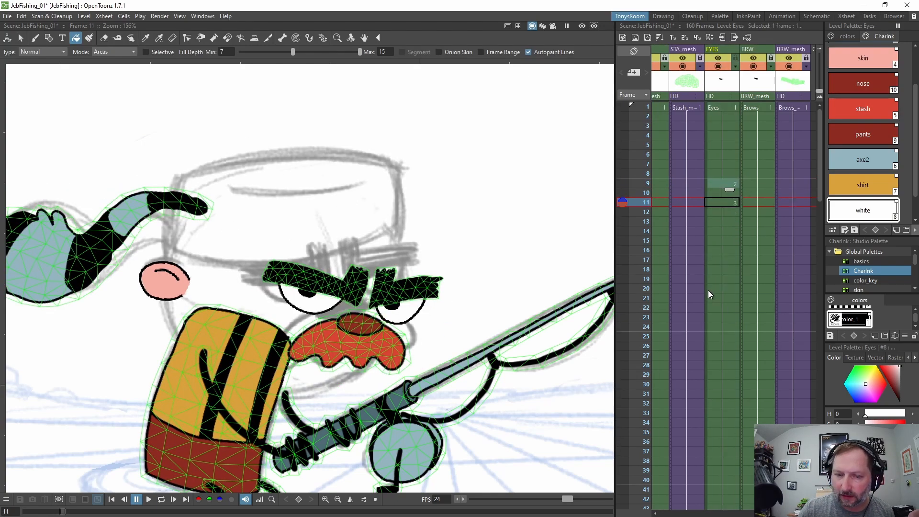
Step through the EYES column from frame 11 to about frame 39 to check the shortened blink and the hold after it
key("Up")
key("Down")
key("Down")
key("Down")
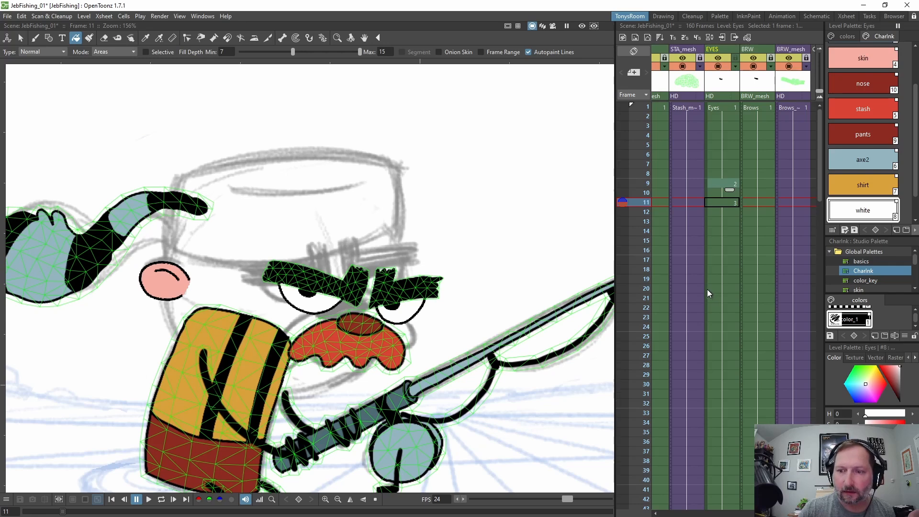
key("Down")
key("Down")
key("Down")
key("Down")
key("Down")
key("Down")
key("Down")
key("Down")
key("Down")
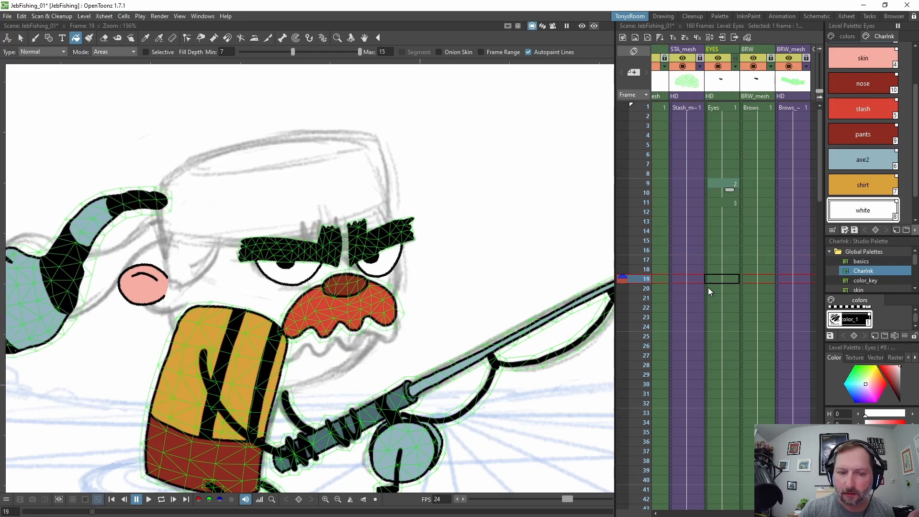
key("Down")
key("Down")
key("Down")
key("Down")
key("Down")
key("Down")
key("Down")
key("Down")
key("Down")
key("Down")
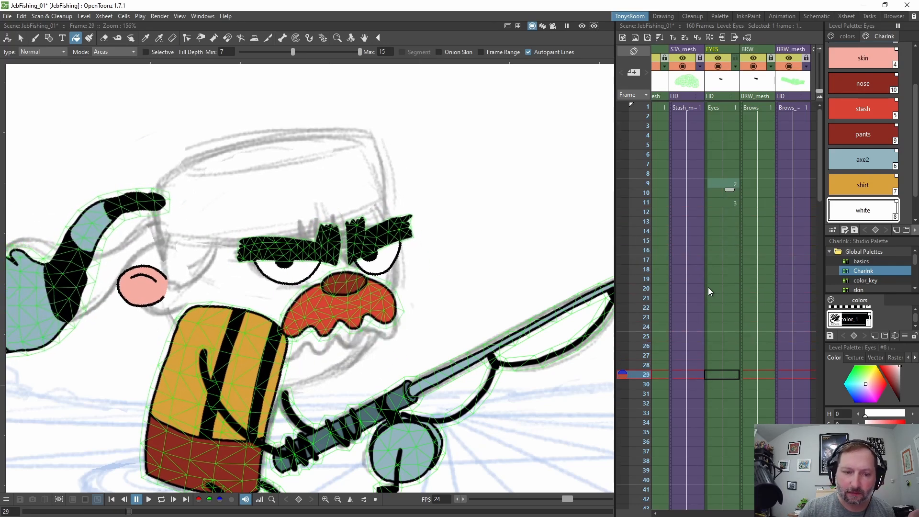
key("Down")
key("Down")
key("Down")
key("Down")
key("Down")
key("Down")
key("Down")
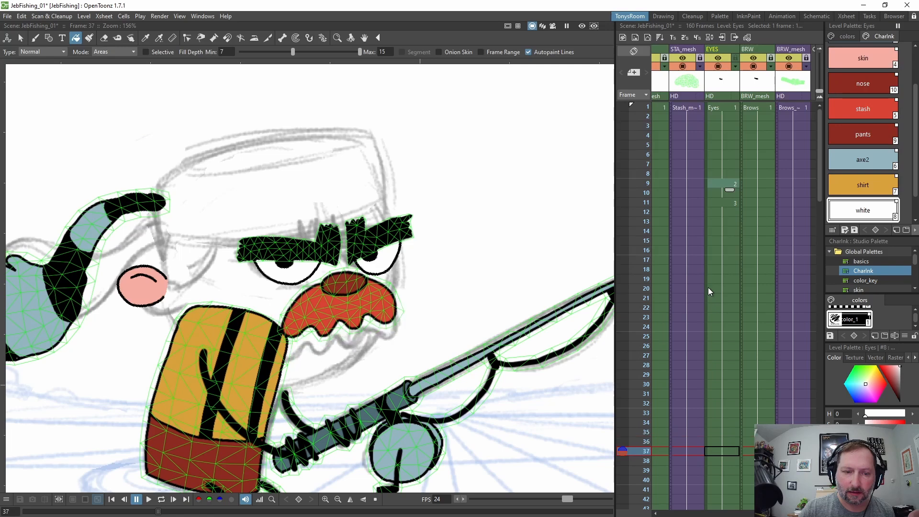
key("Down")
key("Down")
key("Up")
key("Up")
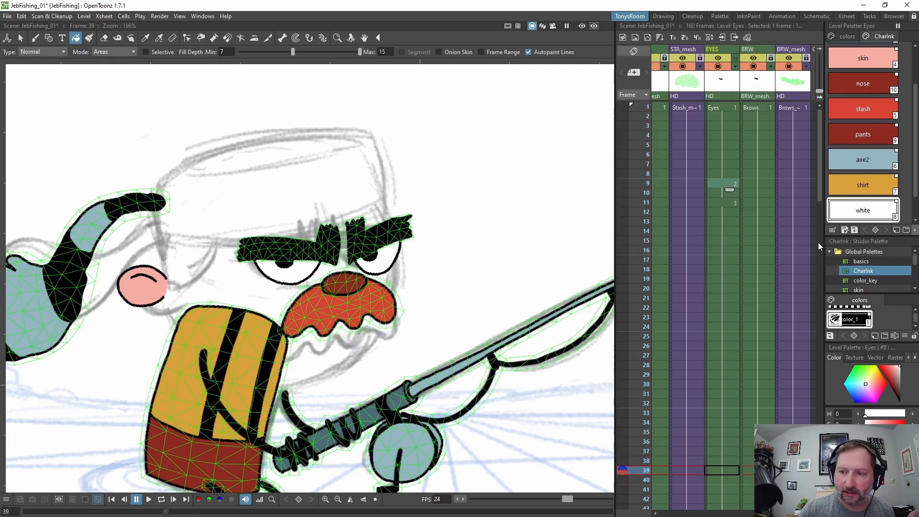
Add a second blink in the EYES column by setting frames 40 and 41 to drawing 2
scroll(818, 188, "down", 4)
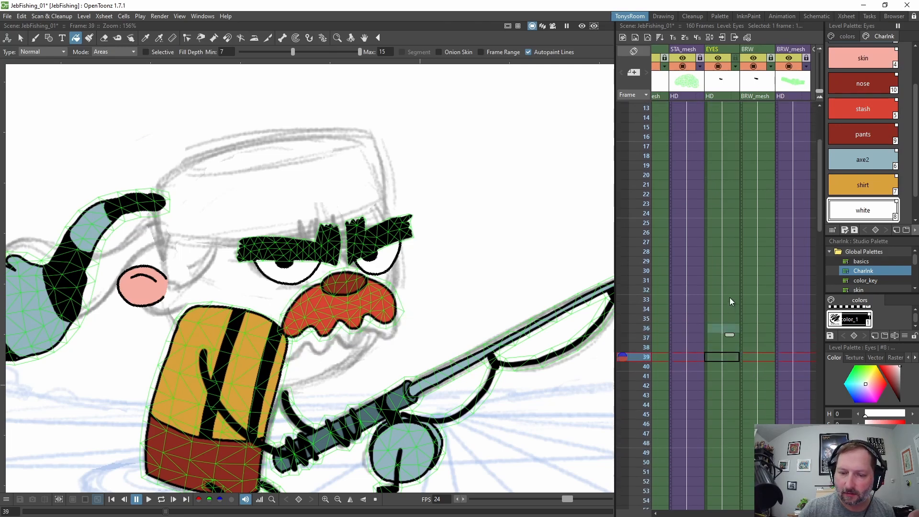
key("Down")
key("Down")
key("Down")
key("Up")
key("Up")
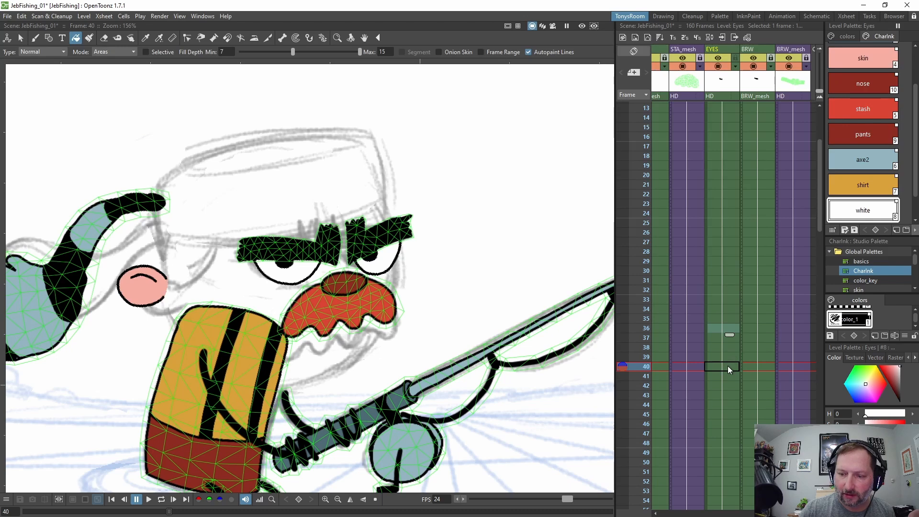
double_click(727, 366)
type("2")
key("Return")
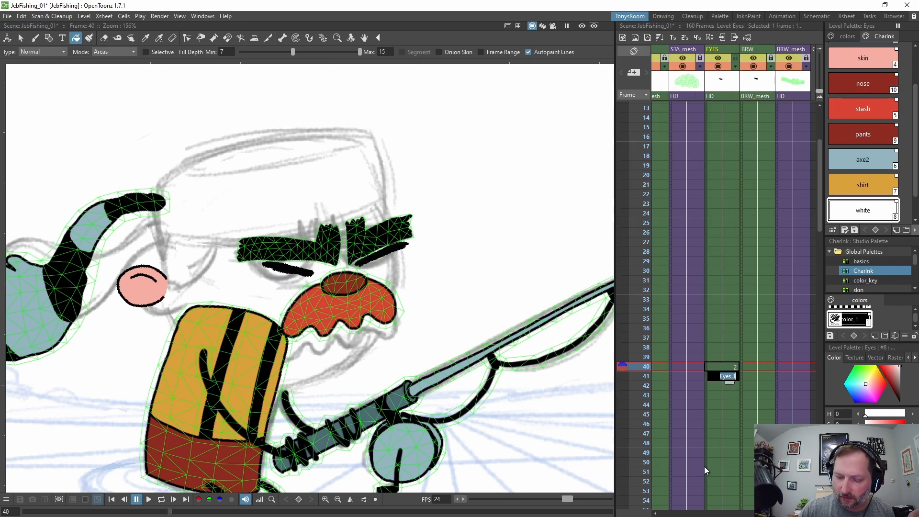
type("2")
key("Return")
Play back the animation in a loop to review the timing of both blinks
left_click(734, 366)
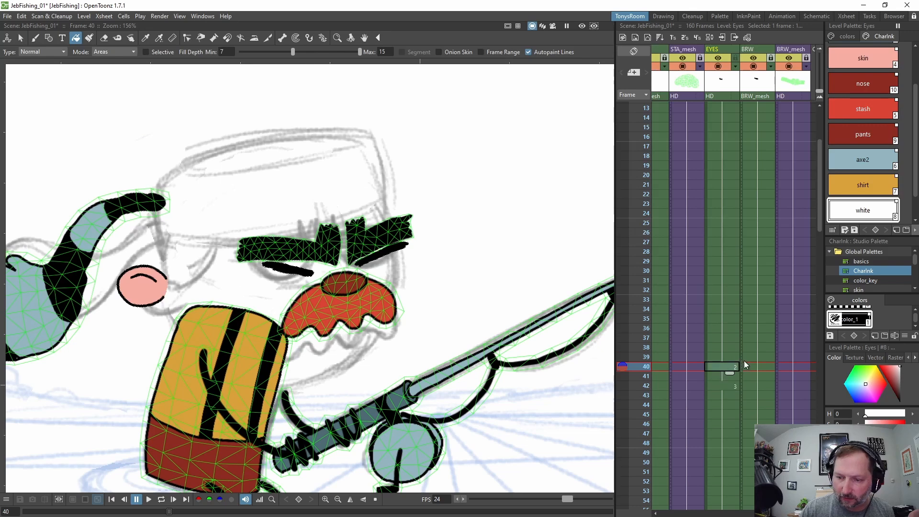
key("l")
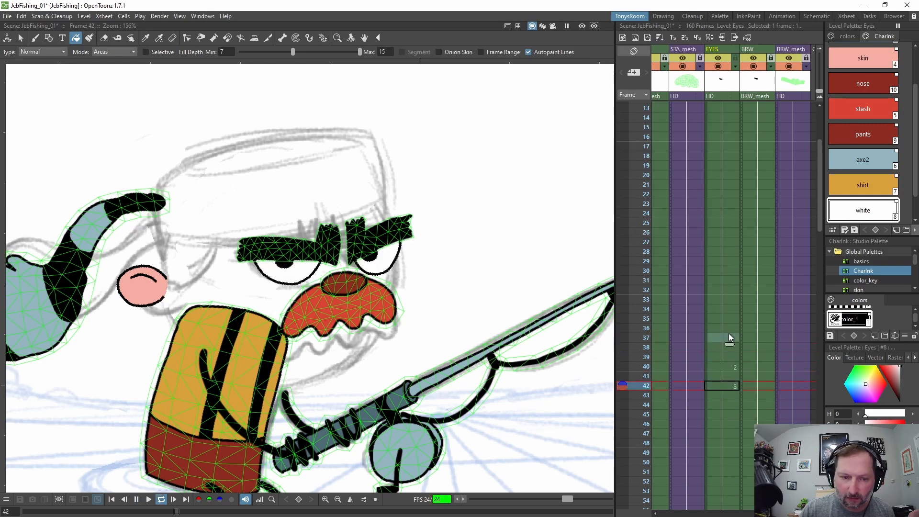
left_click(727, 290)
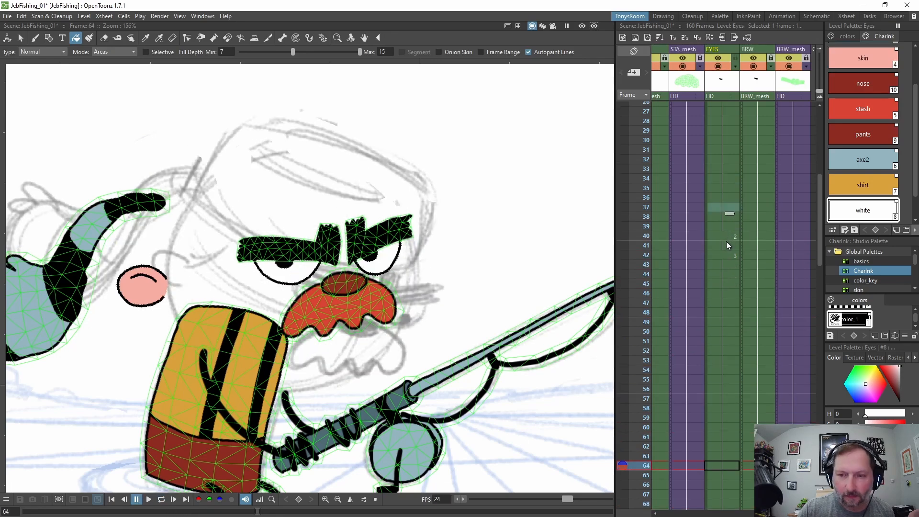
left_click(728, 171)
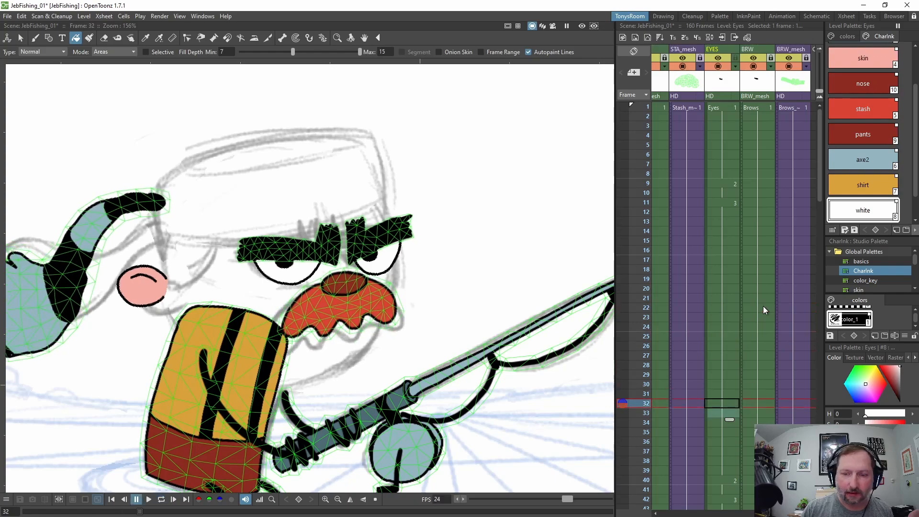
key("l")
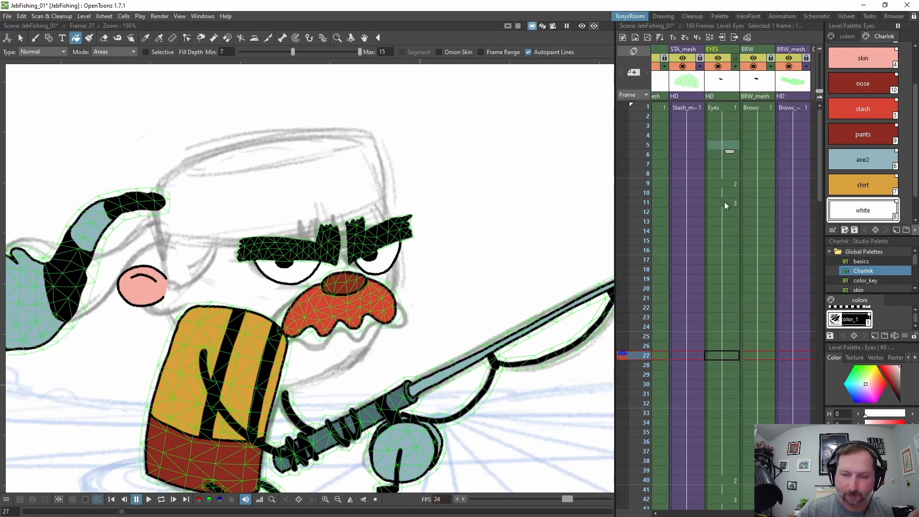
Lock the EYES column, unlock the BRW_mesh column and select its cell at frame 1
left_click(794, 106)
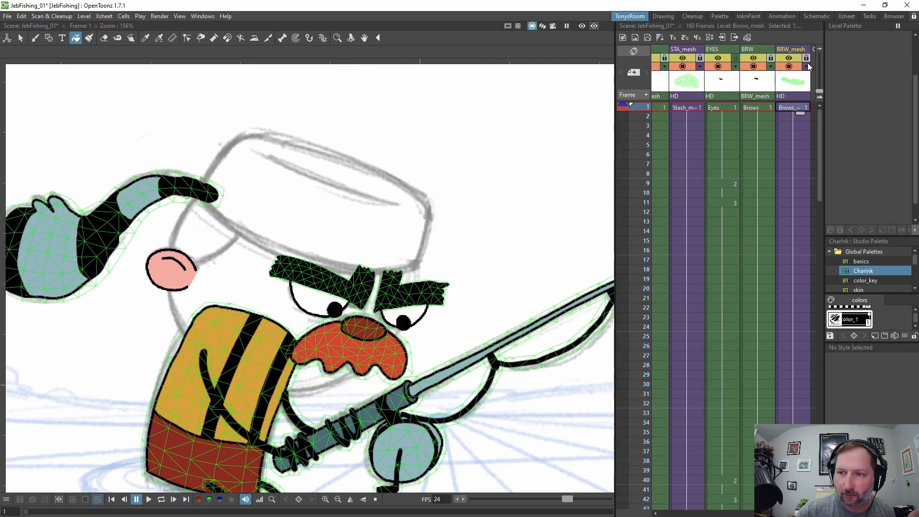
left_click(735, 58)
left_click(760, 72)
left_click(802, 107)
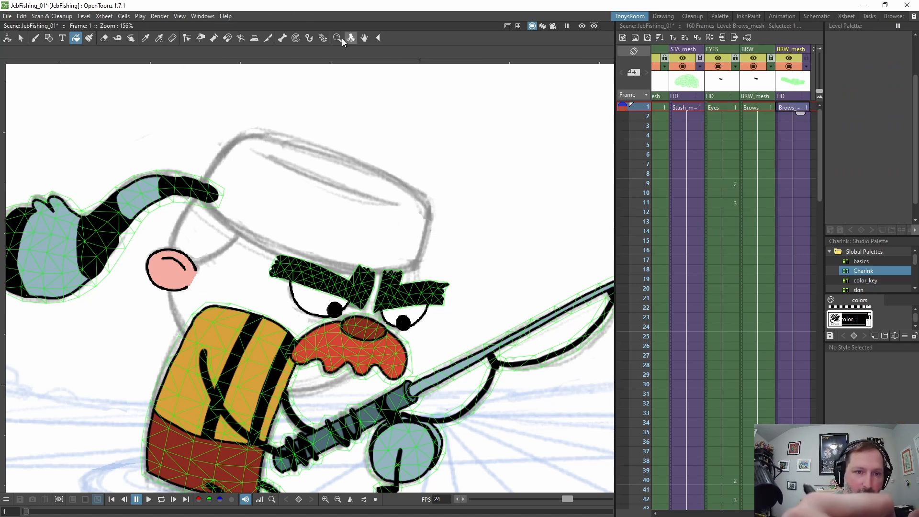
Key the brow mesh at frames 1 and 7 with the Plastic tool, and turn off Keep Distance at frame 9
left_click(323, 37)
left_click(393, 224)
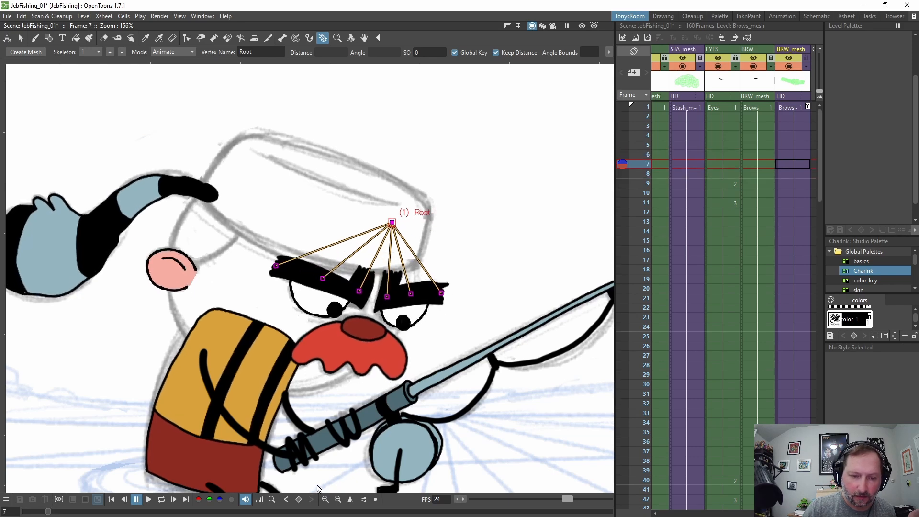
left_click(298, 499)
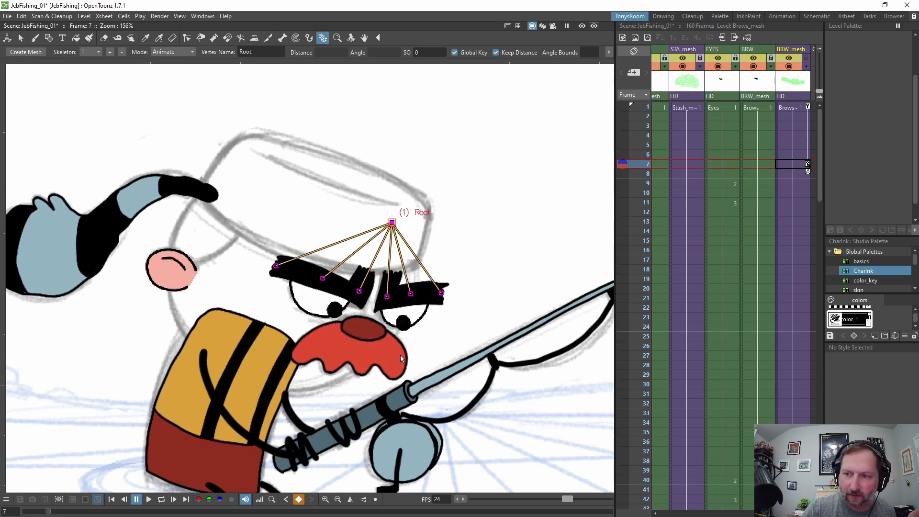
key("period")
key("period")
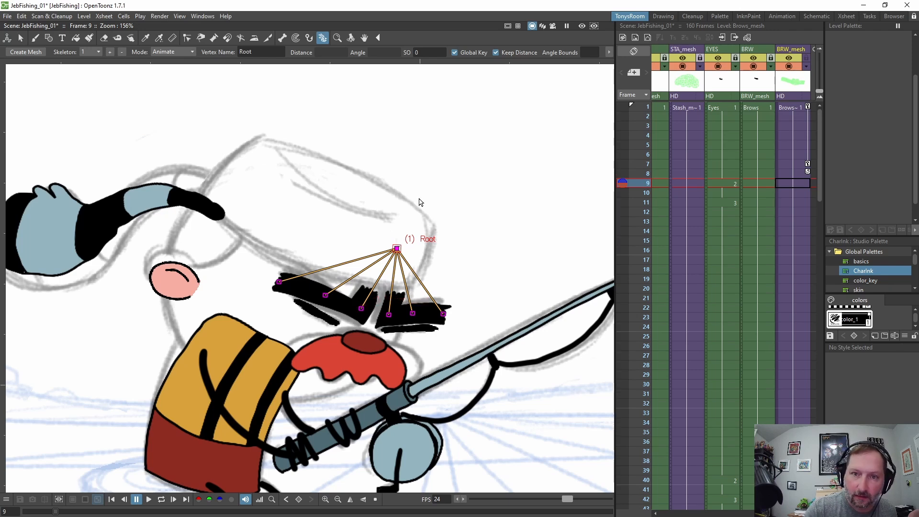
left_click(496, 52)
Try reshaping the inner brow vertices at frame 9 and compare with frame 7, undoing the brow keys at frames 7 and 9
left_click_drag(361, 309, 359, 288)
key("comma")
key("comma")
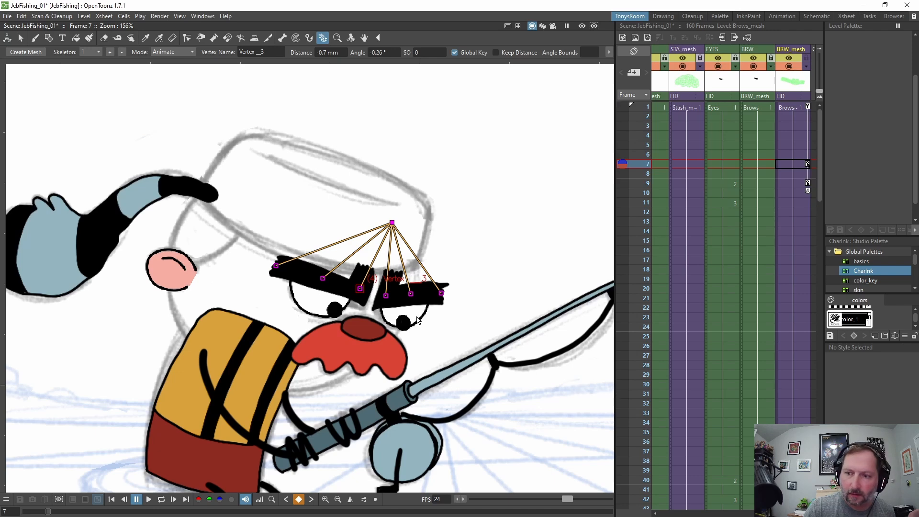
key("period")
key("period")
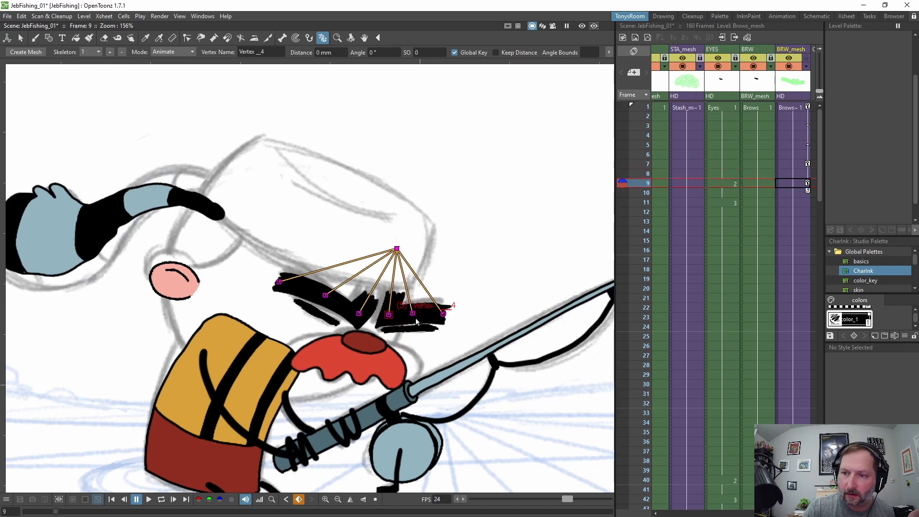
key("alt+comma")
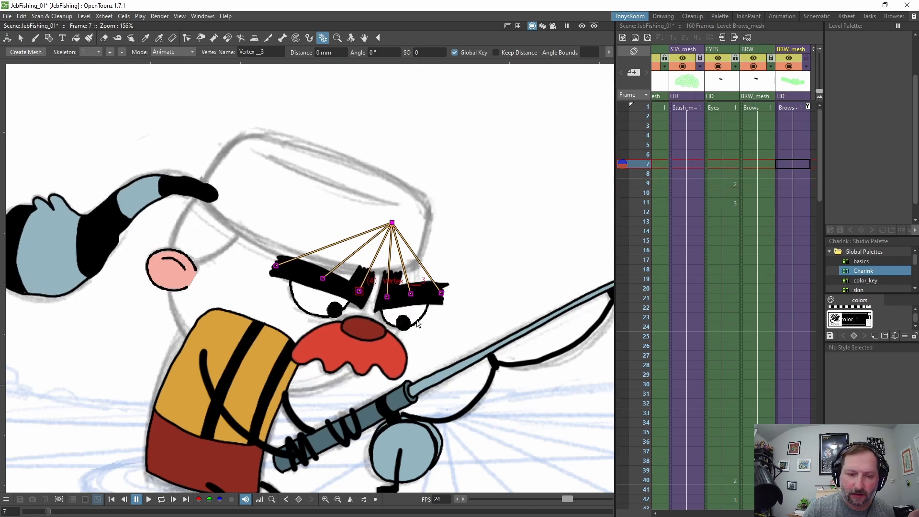
Nudge each of the six brow vertices slightly at frame 1 to record their starting positions in the keyframe
left_click(440, 292)
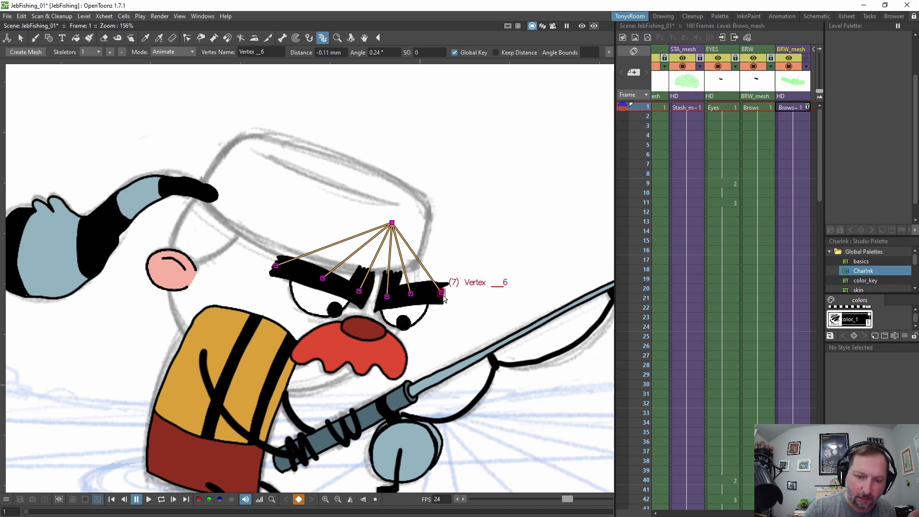
left_click(410, 293)
left_click(387, 296)
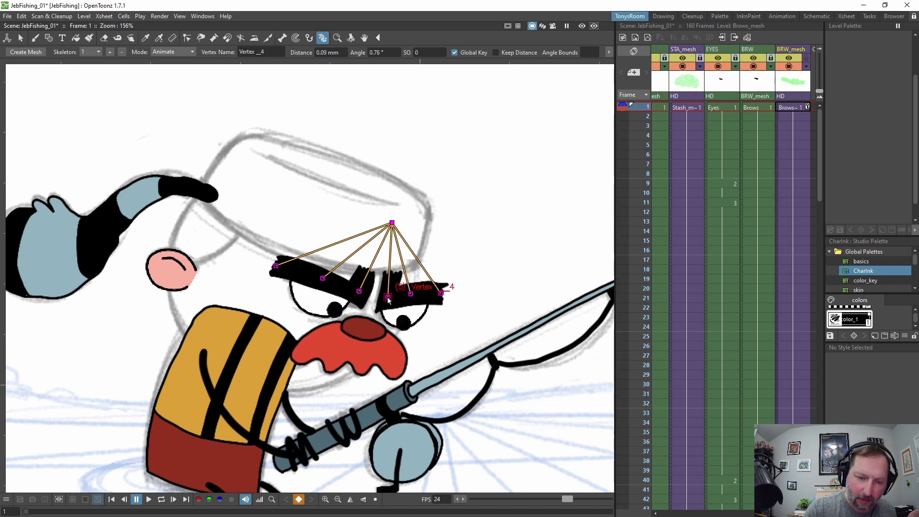
left_click(359, 290)
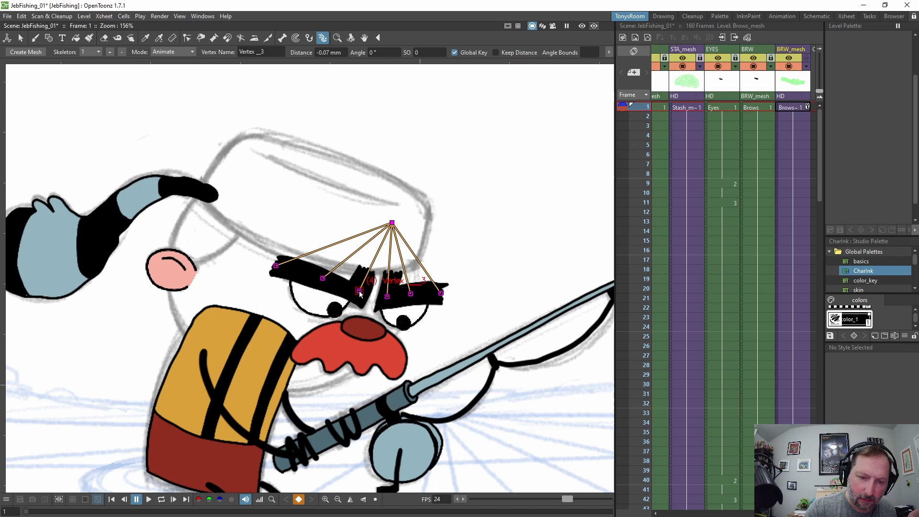
left_click(323, 277)
left_click(277, 266)
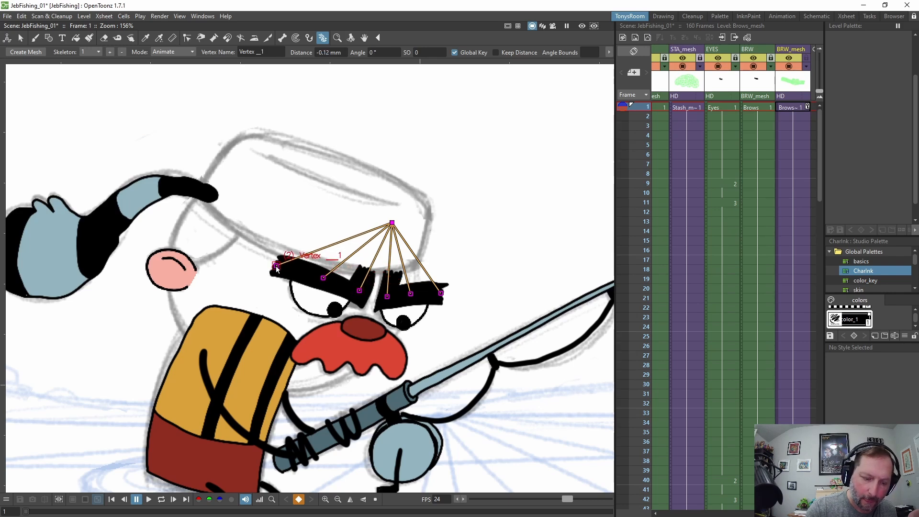
Step through the frames before the first blink and set a brow mesh keyframe at frame 7
key("Down")
key("Down")
key("Down")
key("Down")
key("Down")
key("Down")
key("Down")
key("Down")
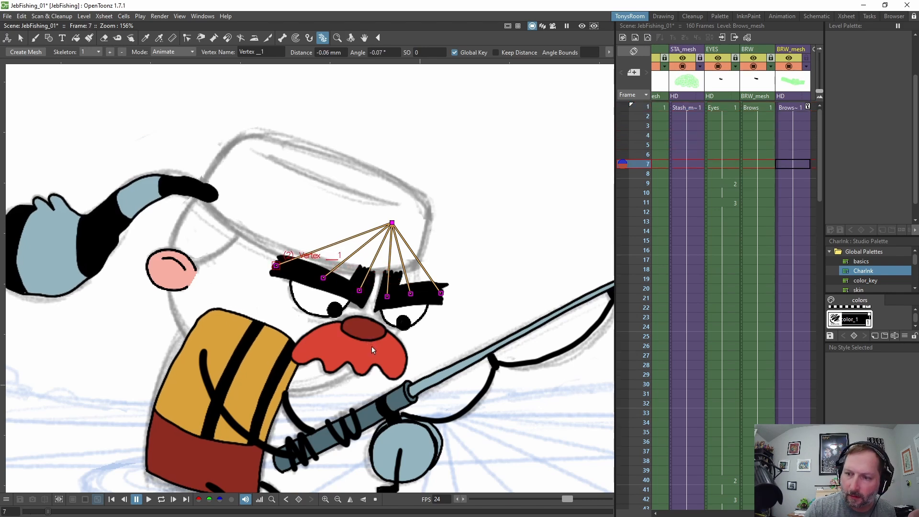
key("Up")
key("Up")
key("Down")
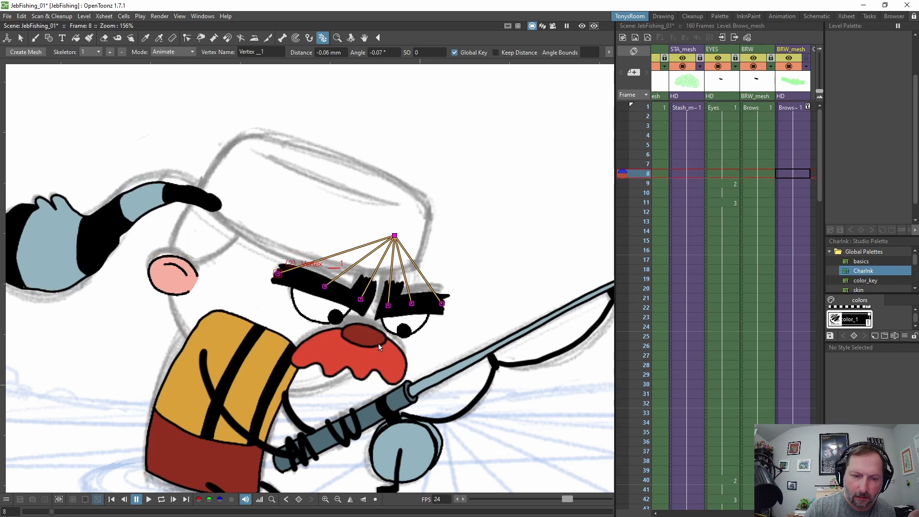
key("Up")
key("Up")
key("Down")
key("Up")
key("Down")
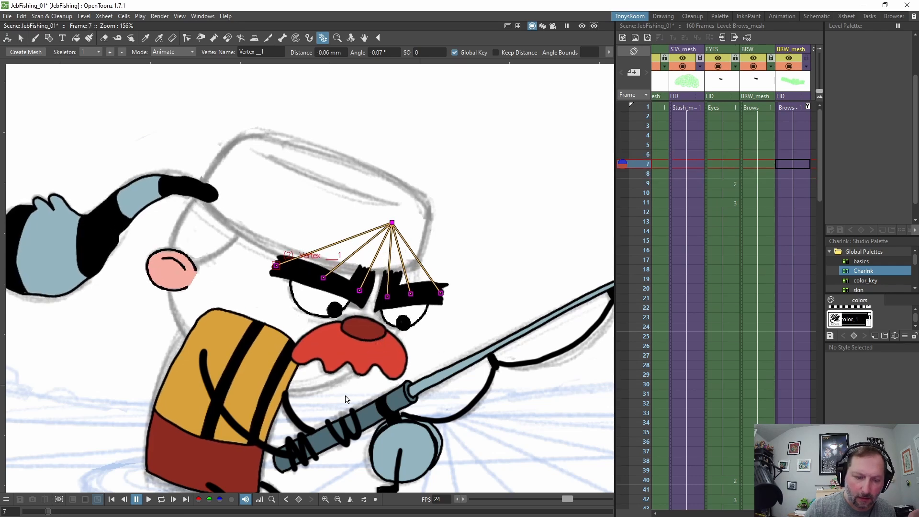
left_click(299, 499)
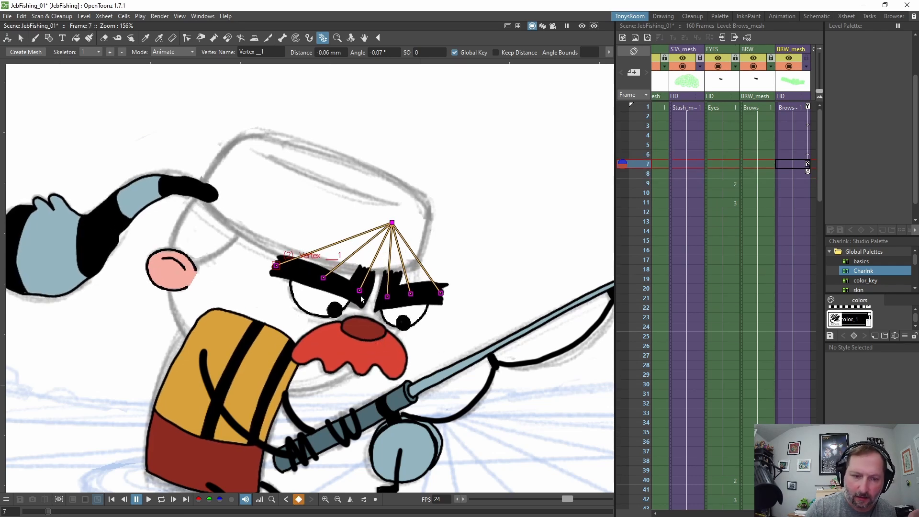
Nudge the brow mesh's root and its outermost vertex on the tail side at frame 7
left_click(392, 224)
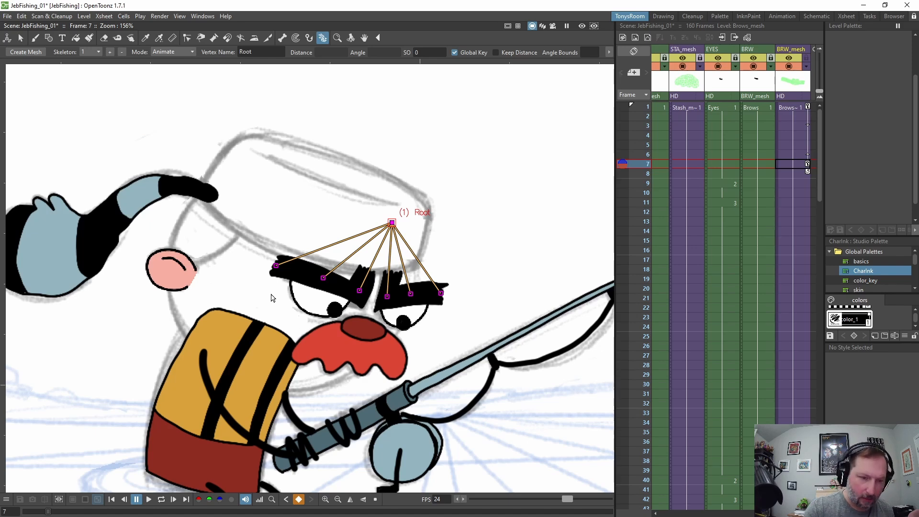
left_click(276, 267)
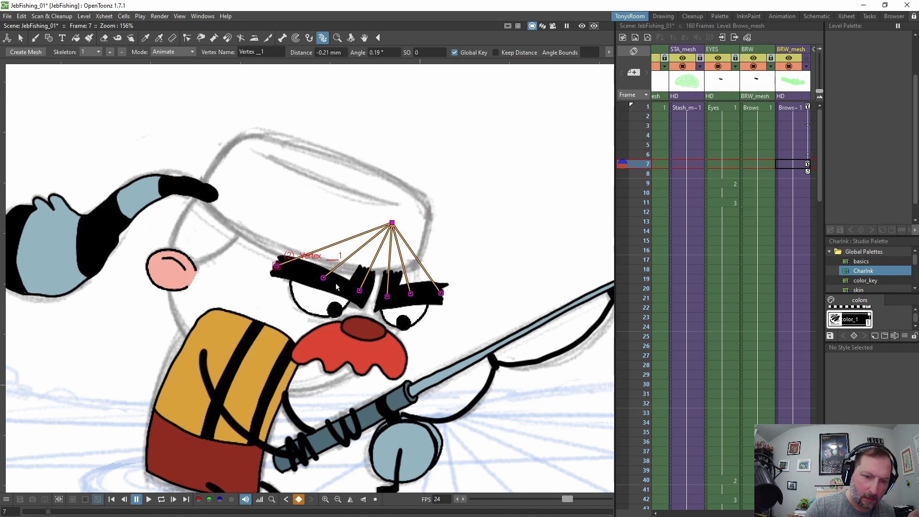
left_click(393, 223)
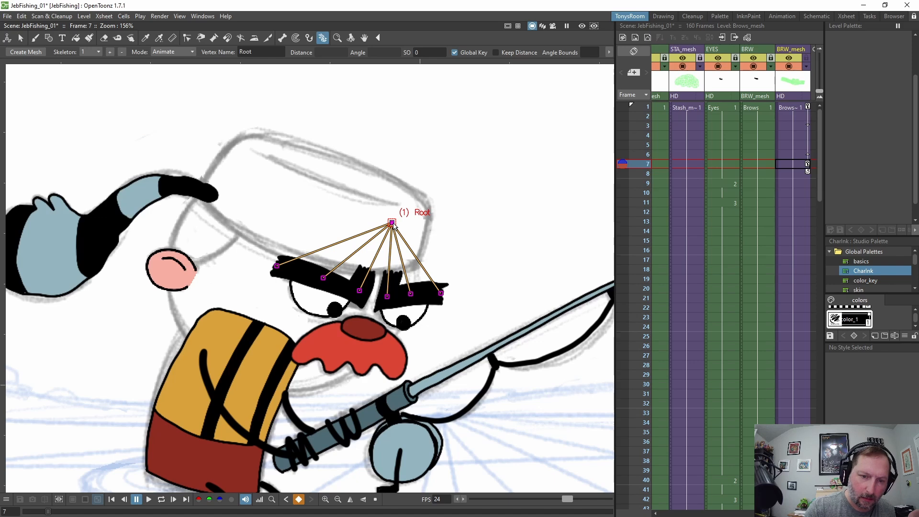
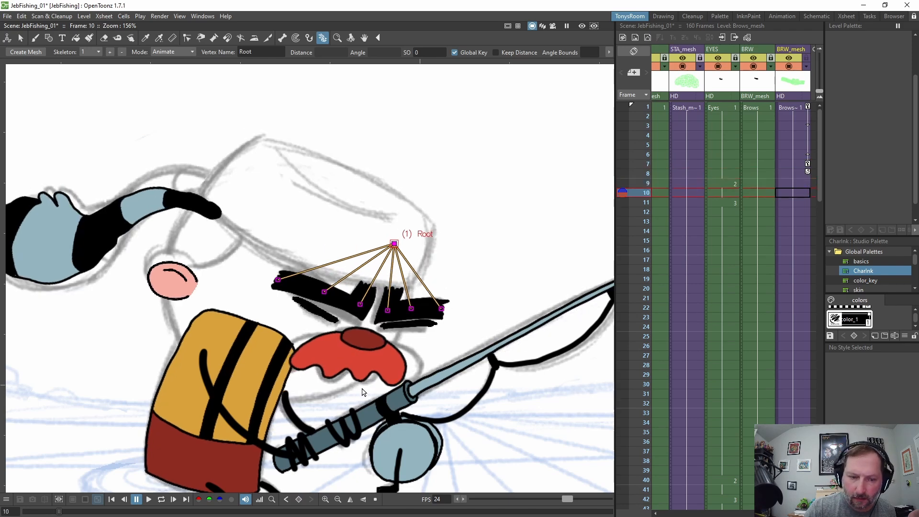
Pull the inner vertices of both brows down at frame 9 and compare the pose with frames 5 to 8
left_click_drag(360, 307, 388, 318)
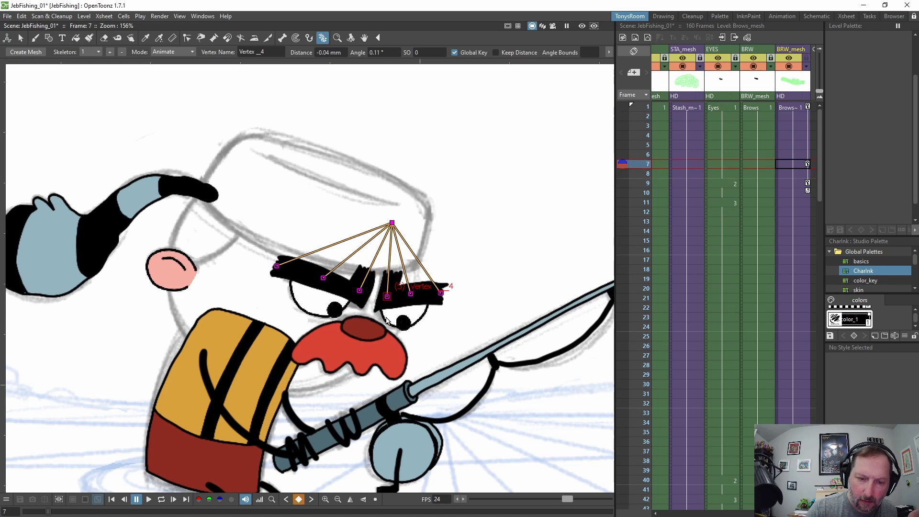
key("Down")
key("Up")
key("Up")
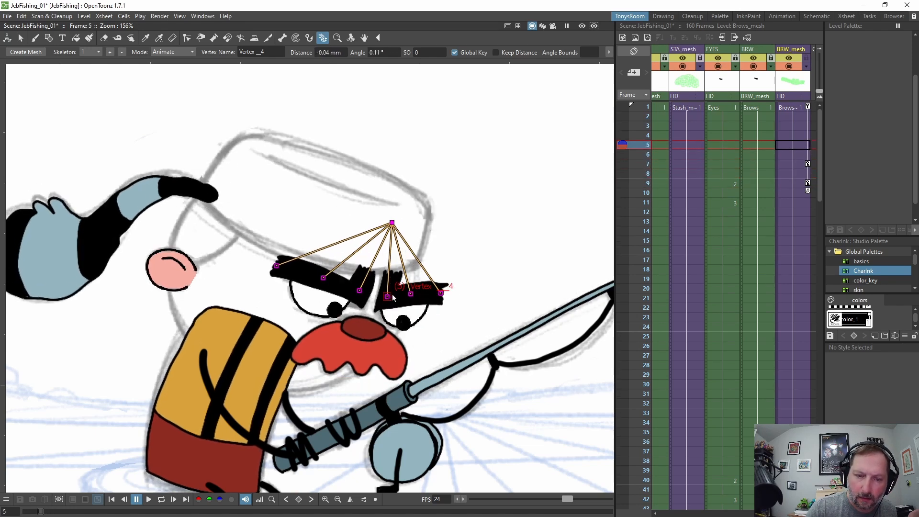
key("Down")
key("Down")
key("Up")
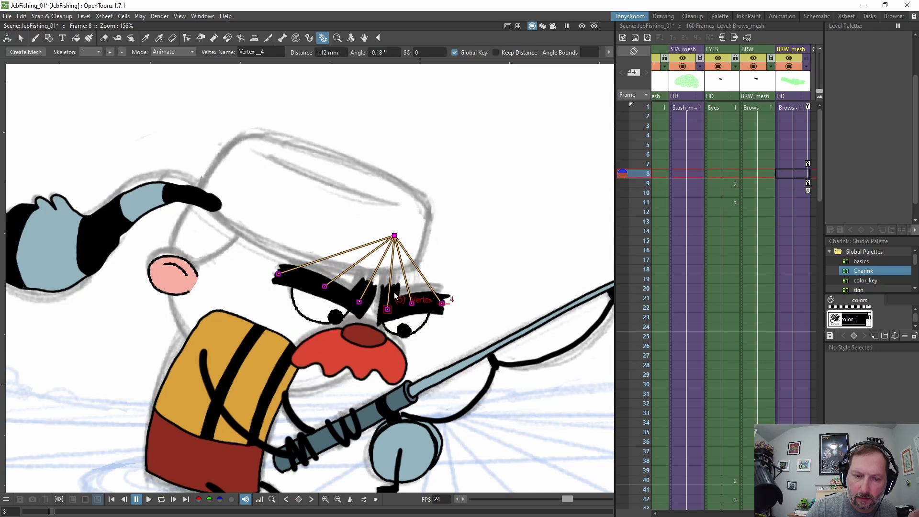
key("Down")
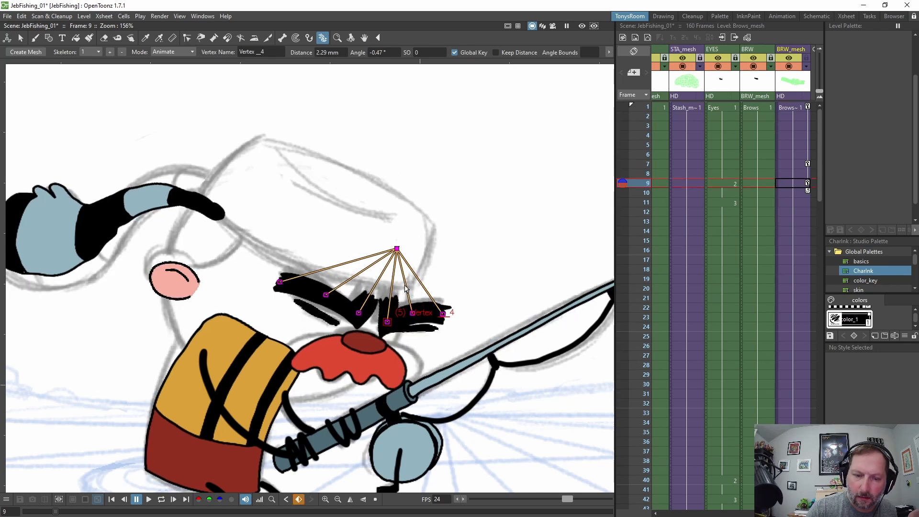
key("Up")
key("Down")
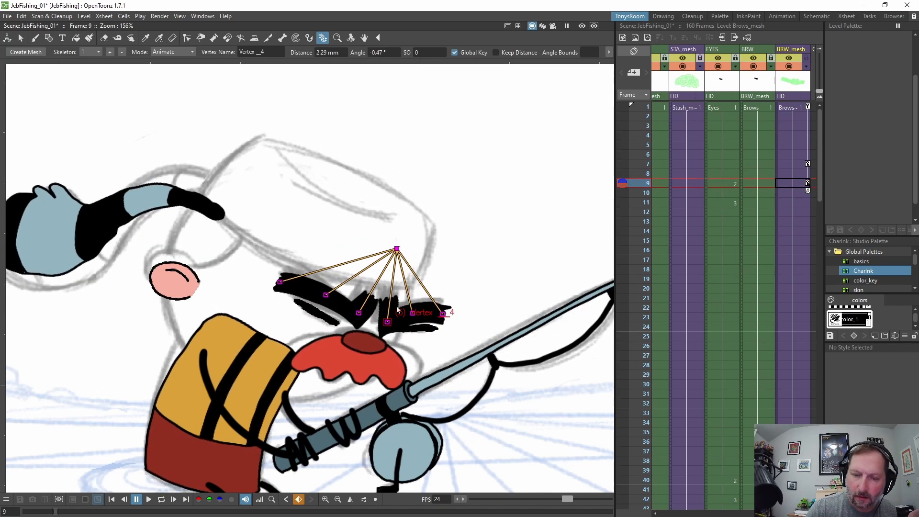
key("Up")
key("Up")
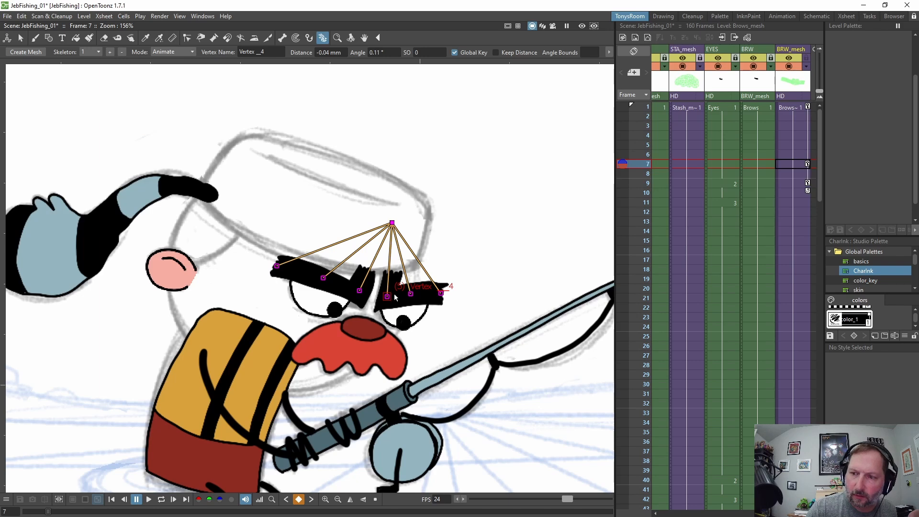
key("Down")
key("Down")
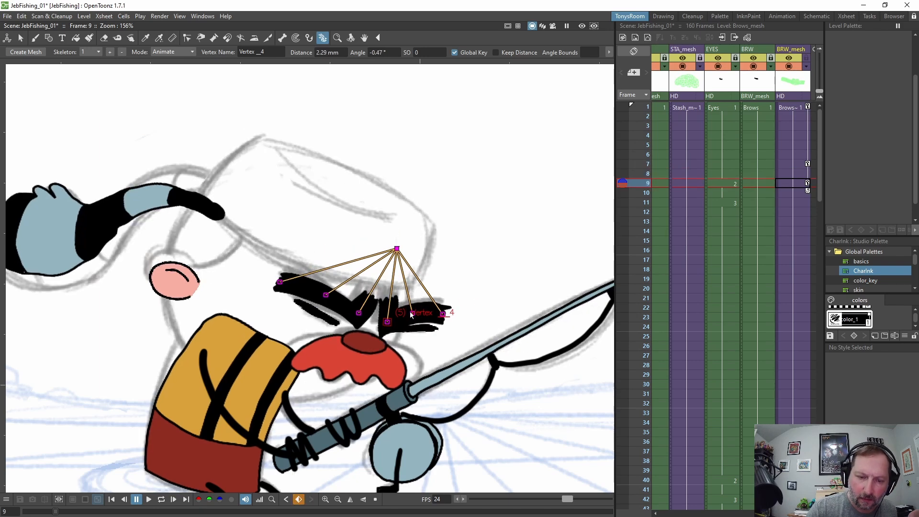
Refine the lowered brow vertices at frame 9 and check the motion leading in from frame 5
left_click_drag(413, 314, 387, 324)
left_click(396, 250)
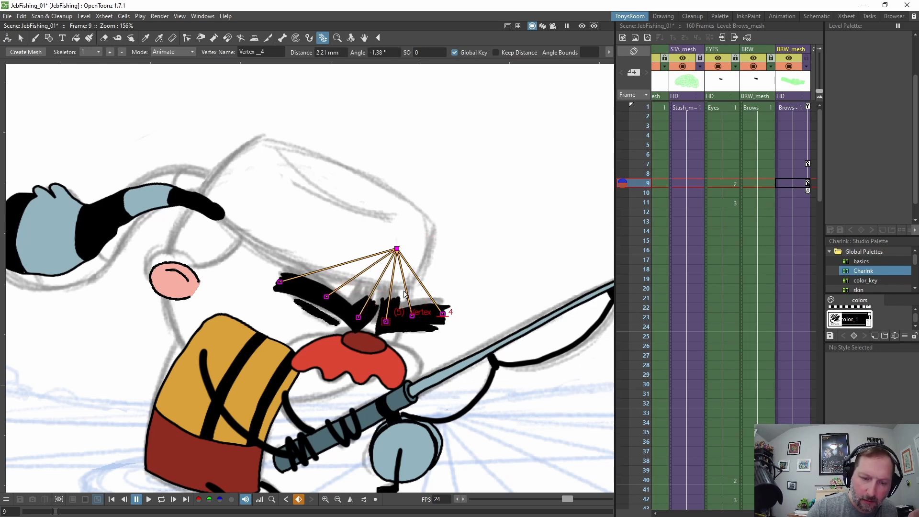
key("comma")
key("comma")
key("comma")
key("comma")
key("period")
key("period")
key("period")
key("period")
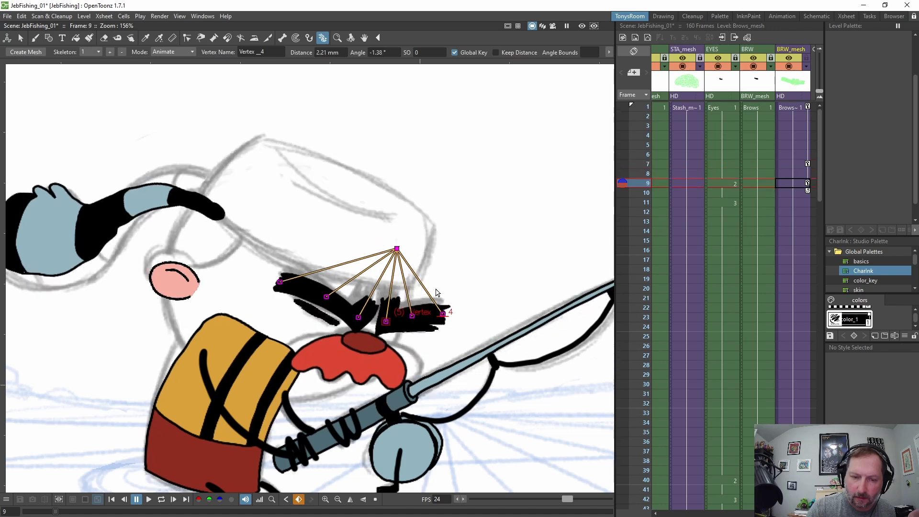
Step through frames 10 to 13 to examine the brows after the blink
key("period")
key("period")
key("period")
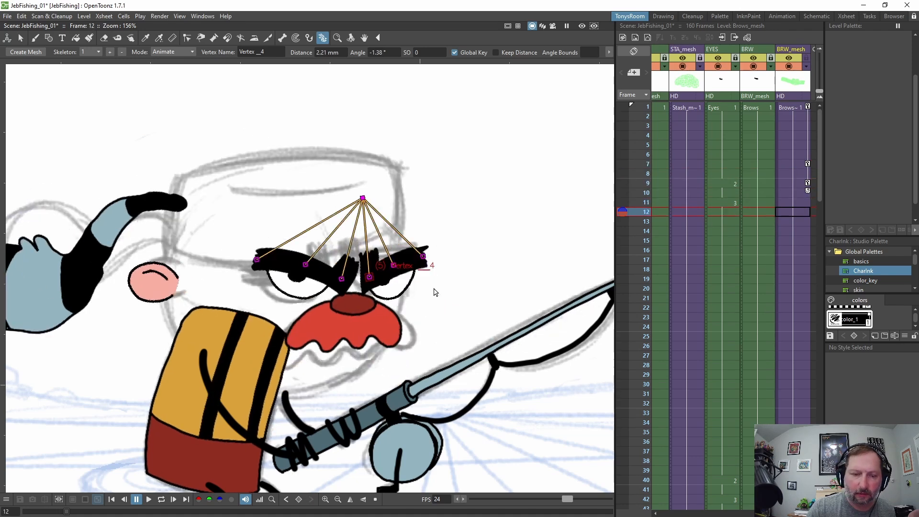
key("period")
key("comma")
key("comma")
key("period")
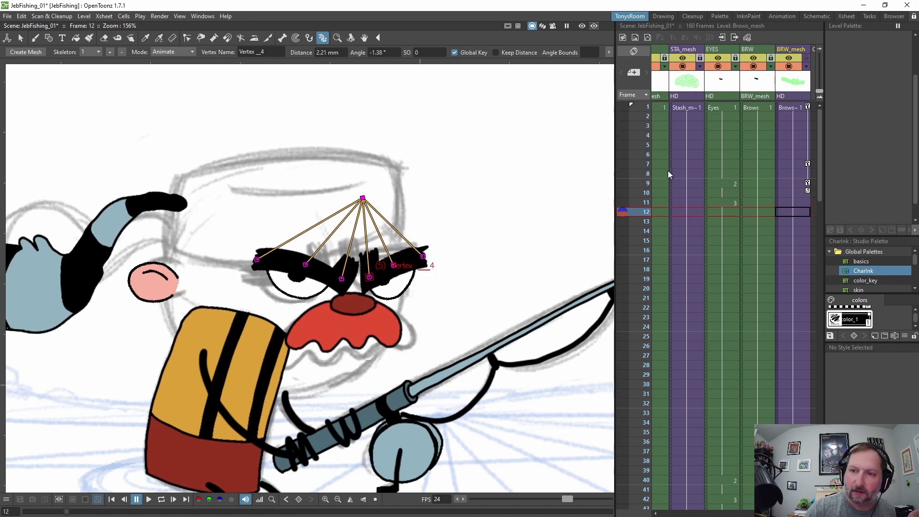
Copy the brow mesh keyframe from frame 1 to frame 11 and step through the following frames to check the recovery
left_click(806, 107)
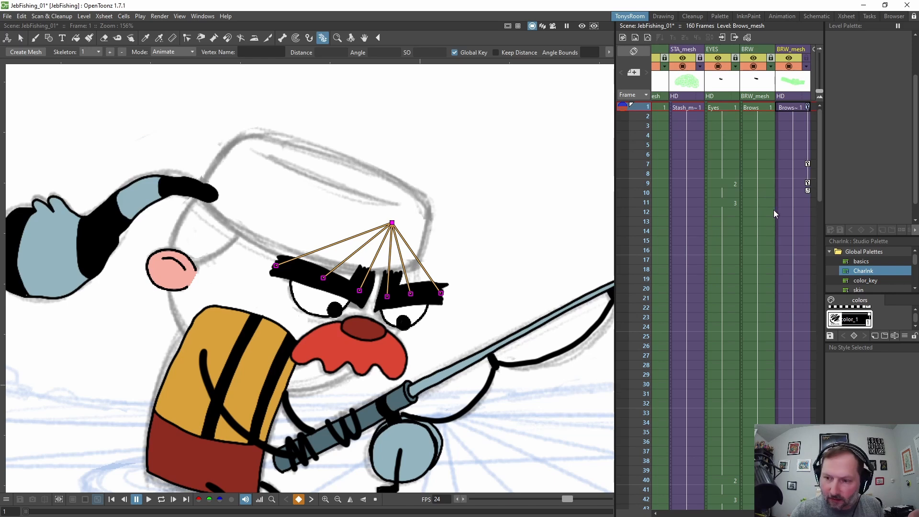
left_click(795, 202)
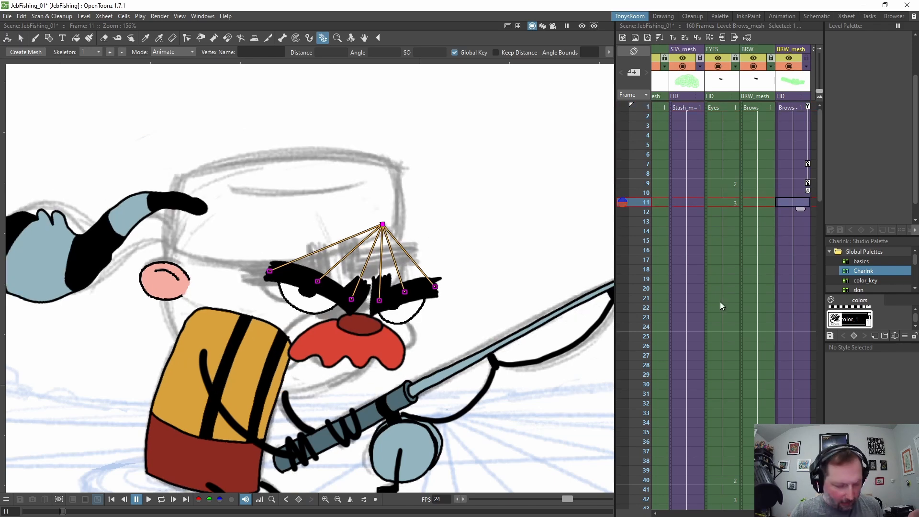
key("ctrl+v")
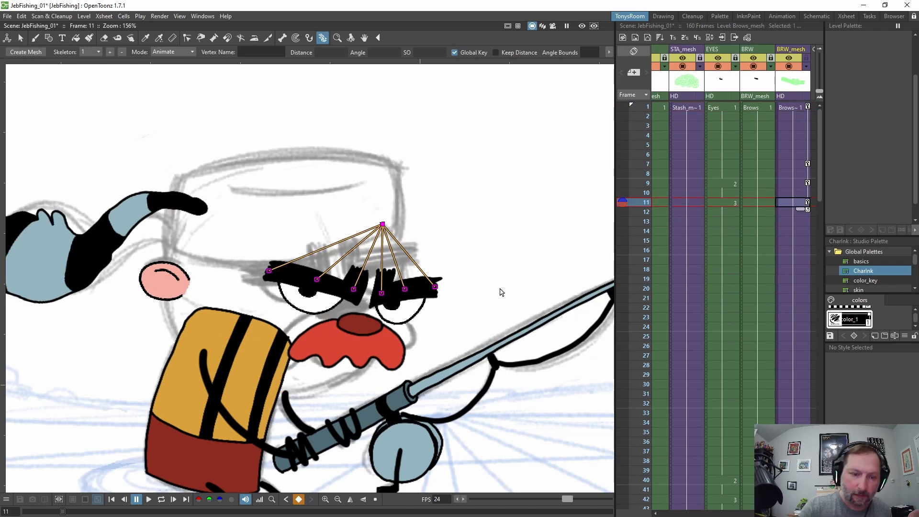
key("period")
key("period")
key("period")
key("period")
key("period")
key("period")
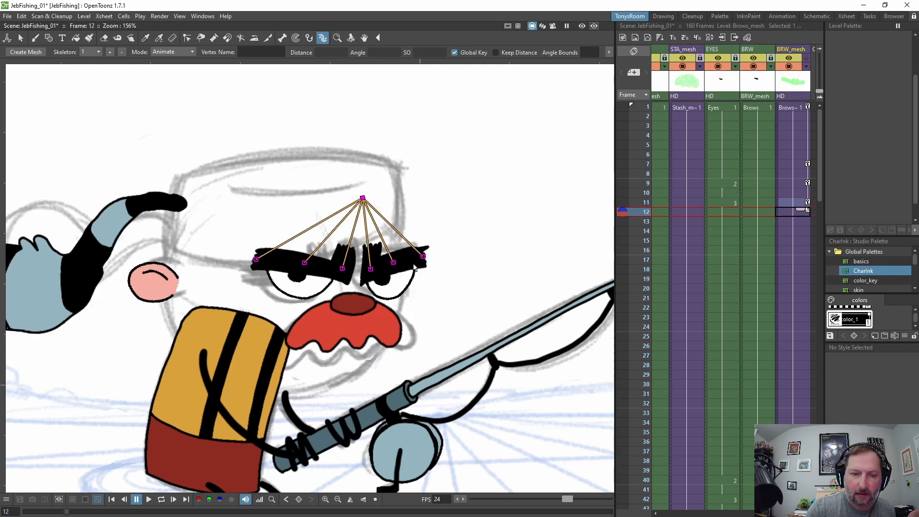
Step back and forth through frames 7 to 17 to check the brow drop and recovery around the blink
key("comma")
key("comma")
key("comma")
key("comma")
key("comma")
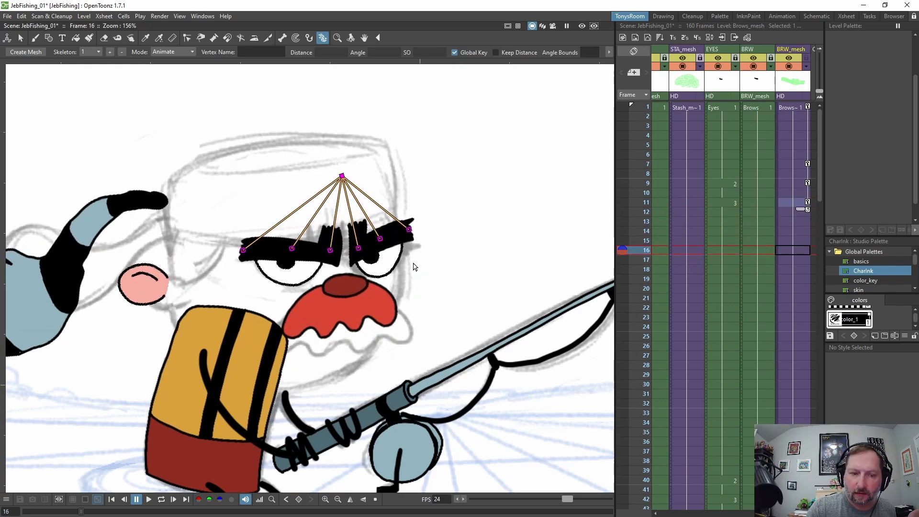
key("period")
key("period")
key("period")
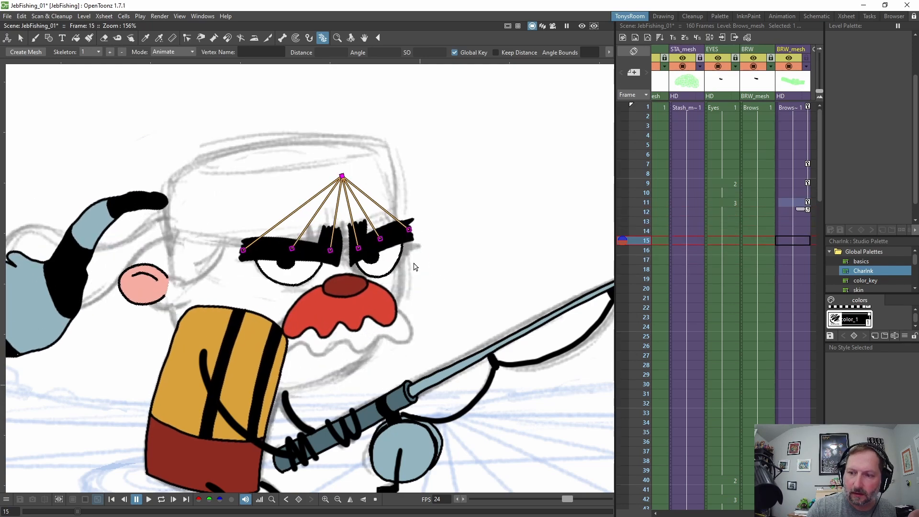
key("comma")
key("comma")
key("comma")
key("comma")
key("comma")
key("comma")
key("comma")
key("comma")
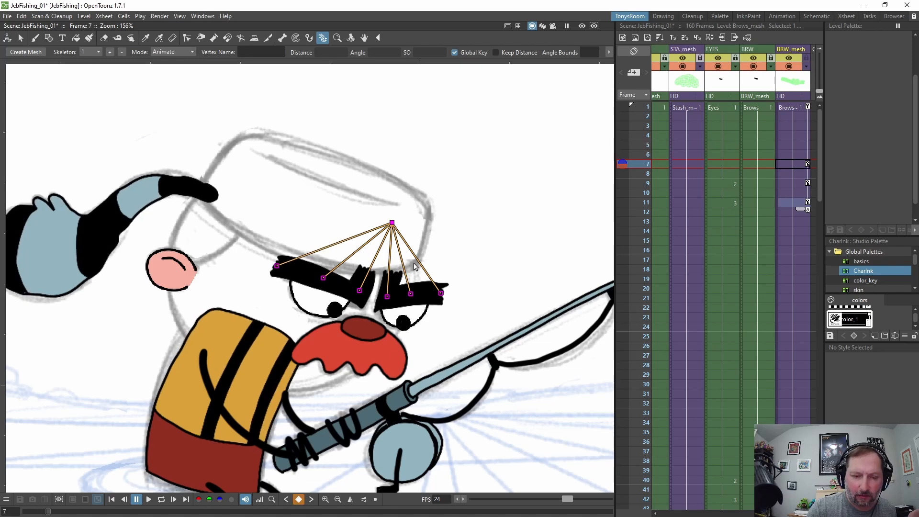
key("period")
key("period")
key("period")
key("period")
key("period")
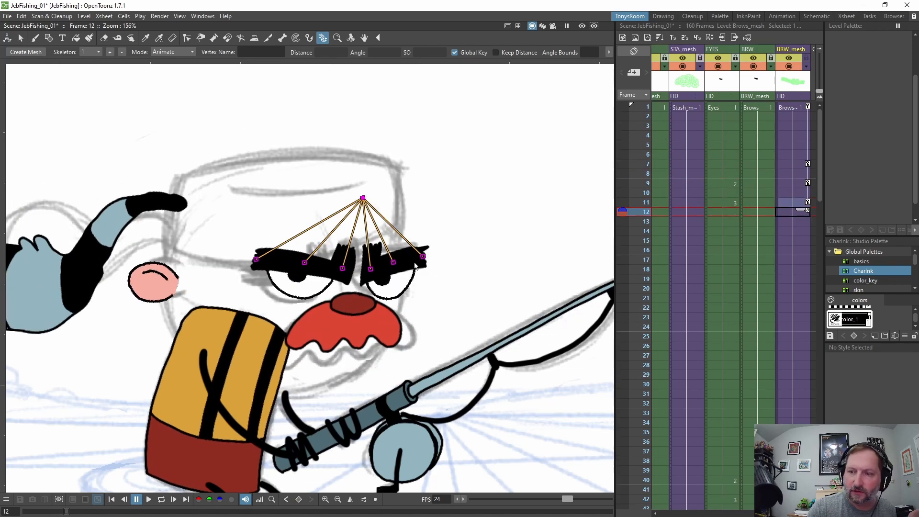
key("period")
key("period")
key("period")
key("period")
key("period")
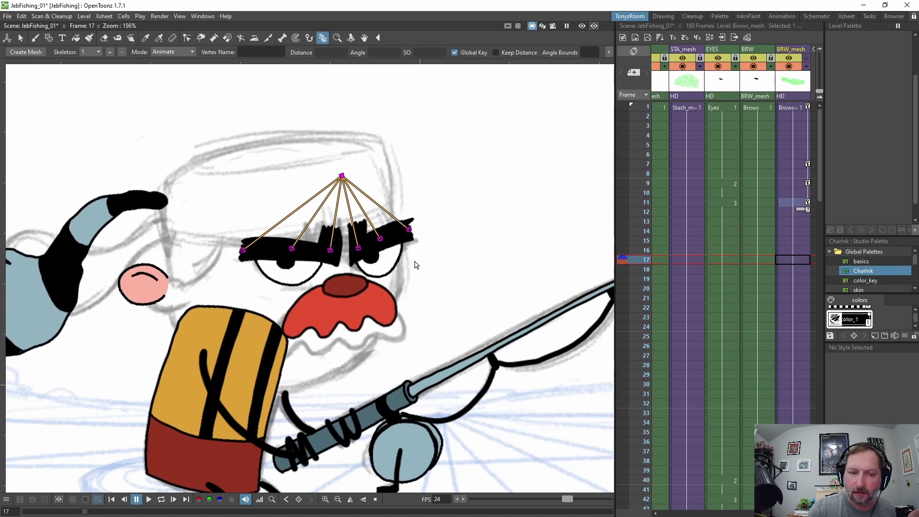
Add a brow mesh keyframe at frame 17 and check the brow motion from frame 9 onward
left_click(299, 499)
key("comma")
key("comma")
key("comma")
key("comma")
key("comma")
key("comma")
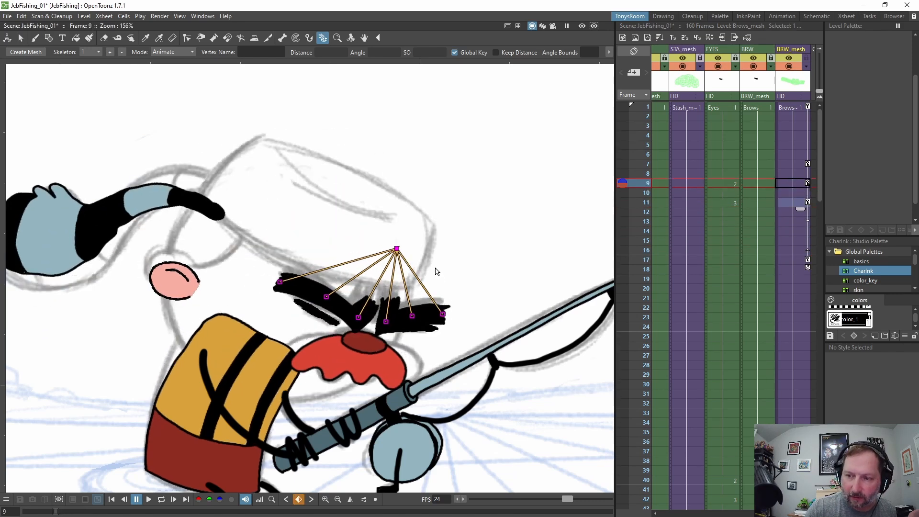
key("period")
key("period")
key("period")
key("period")
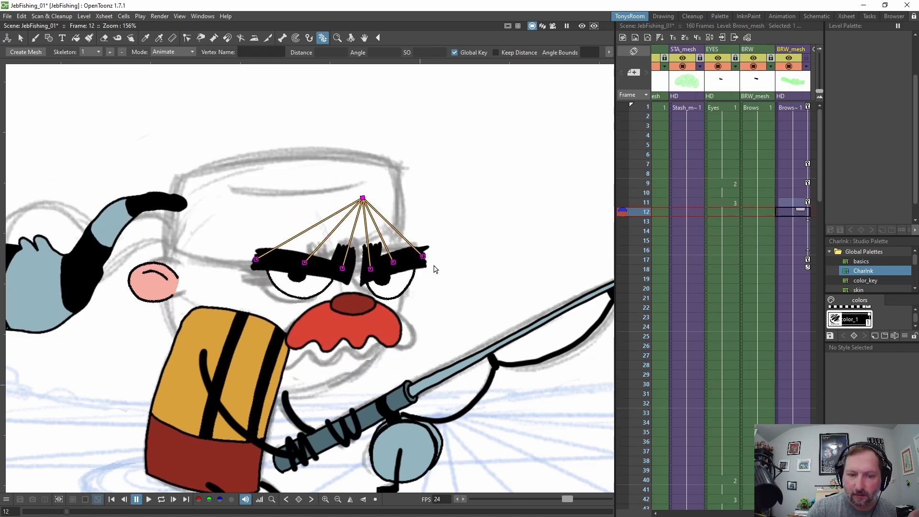
key("comma")
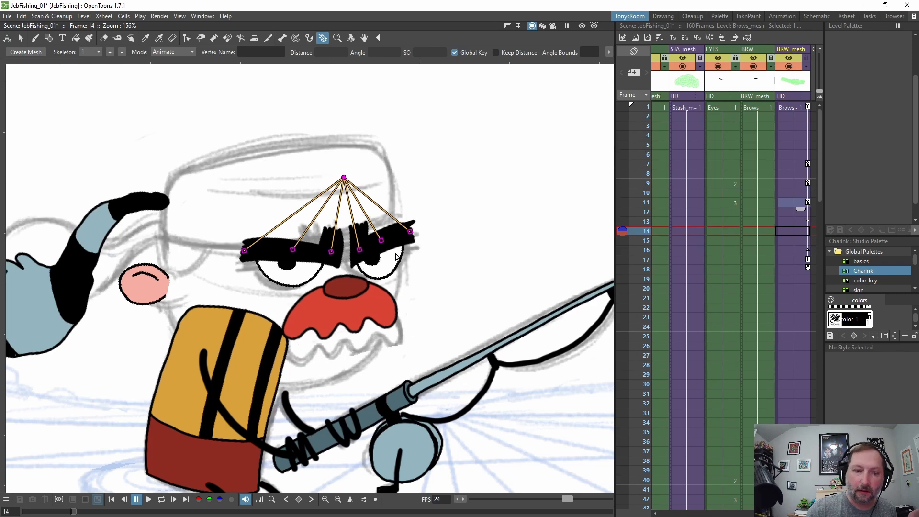
Raise the inner and middle vertices of both brows at frame 14 and check the frames up to 18
left_click_drag(330, 250, 293, 239)
left_click_drag(360, 251, 359, 242)
left_click_drag(381, 240, 382, 234)
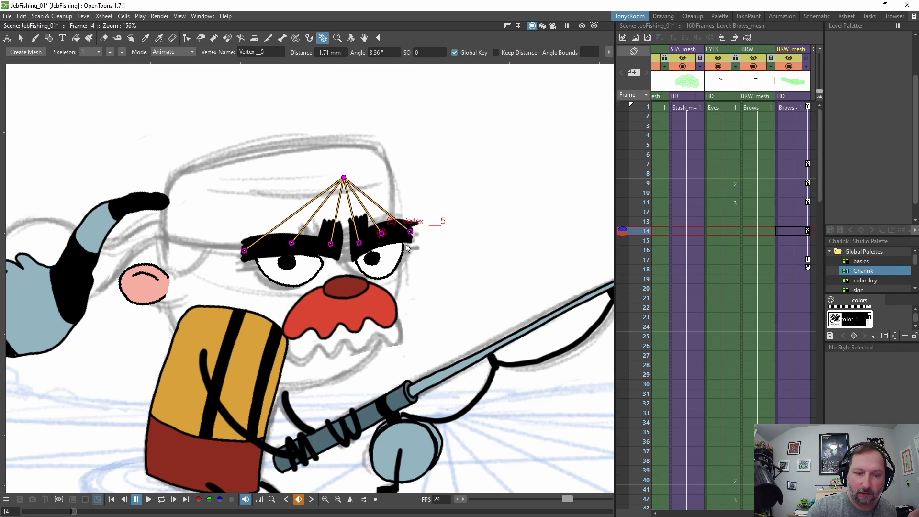
key("period")
key("period")
key("period")
key("period")
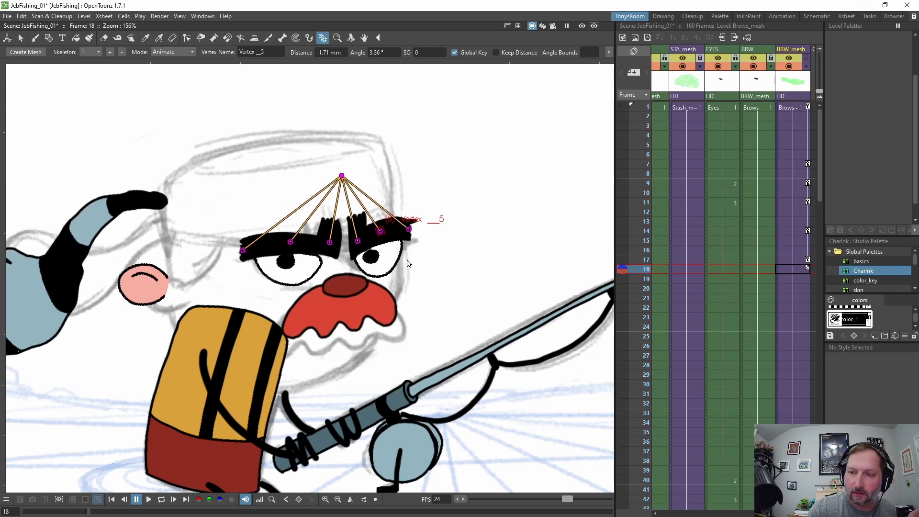
Lower the brow vertices at frame 17, pulling the outer part of the brow nearest the fishing rod down and outward
key("comma")
left_click_drag(357, 242, 388, 240)
mouse_move(332, 245)
left_mouse_down()
mouse_move(290, 244)
mouse_move(332, 249)
left_mouse_up()
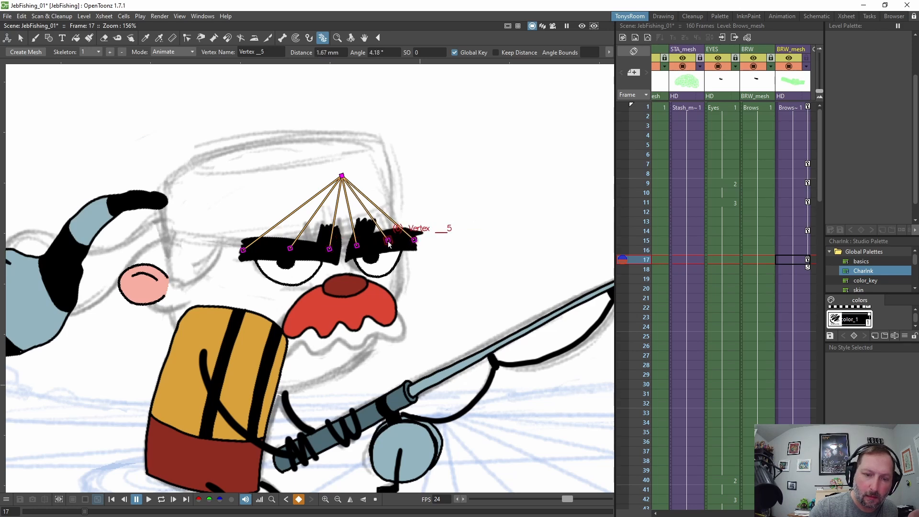
left_click_drag(393, 243, 393, 241)
Play the animation repeatedly from the opening frames to review the brow movement during the blink
left_click(801, 164)
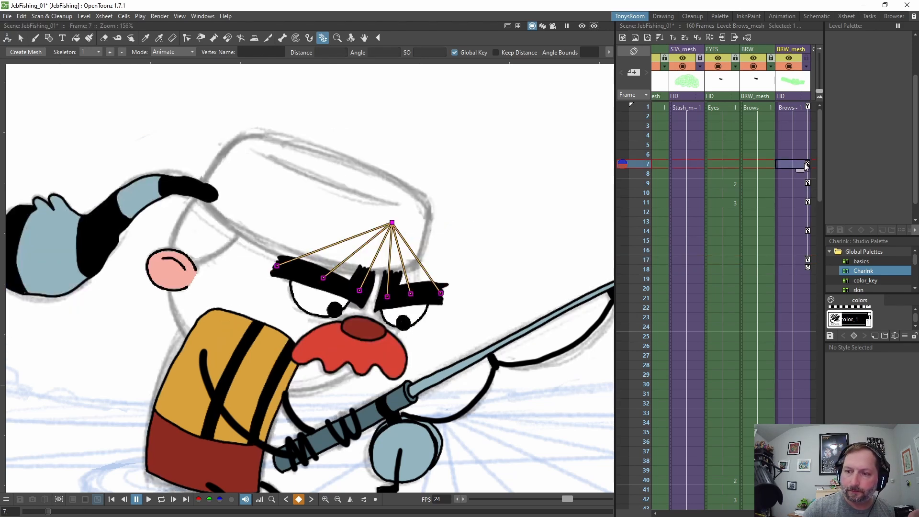
key("l")
key("l")
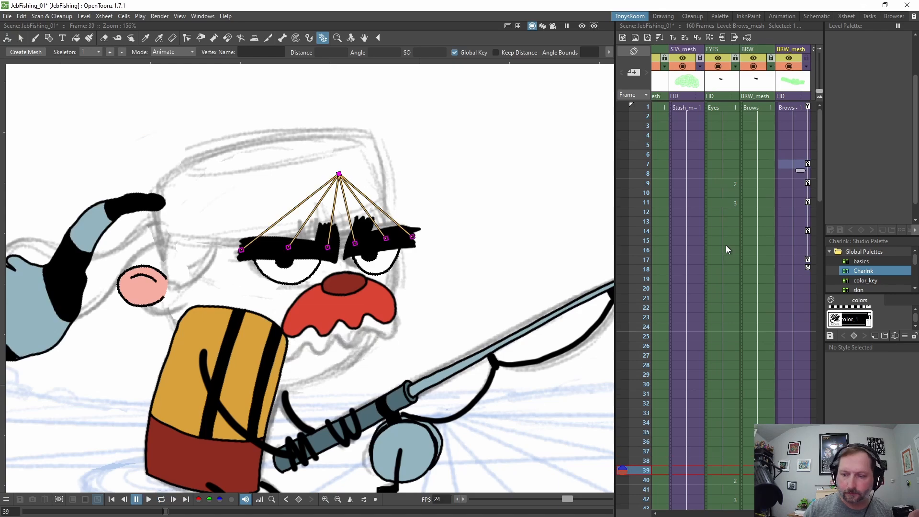
left_click(791, 134)
key("l")
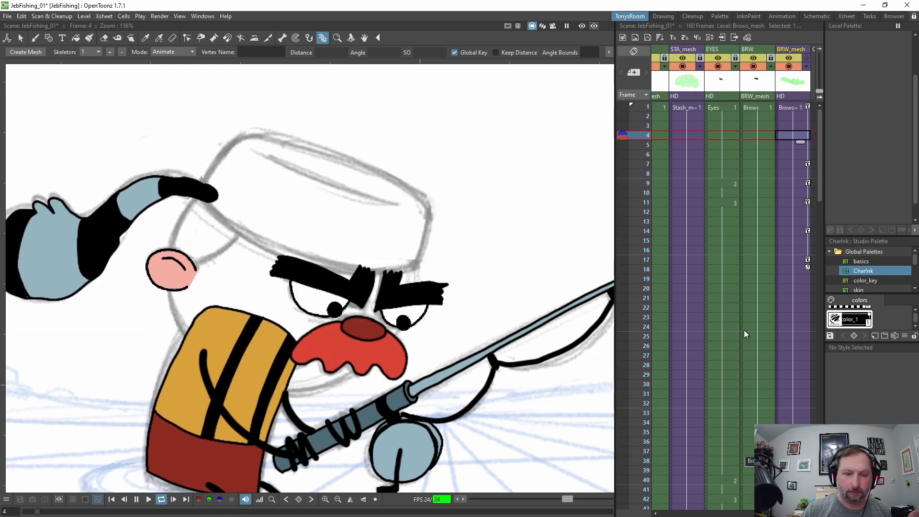
key("l")
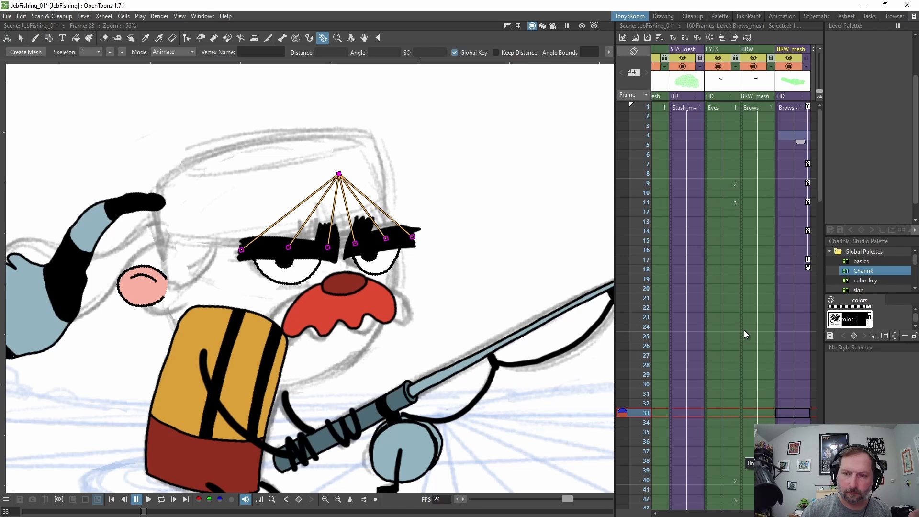
left_click(794, 126)
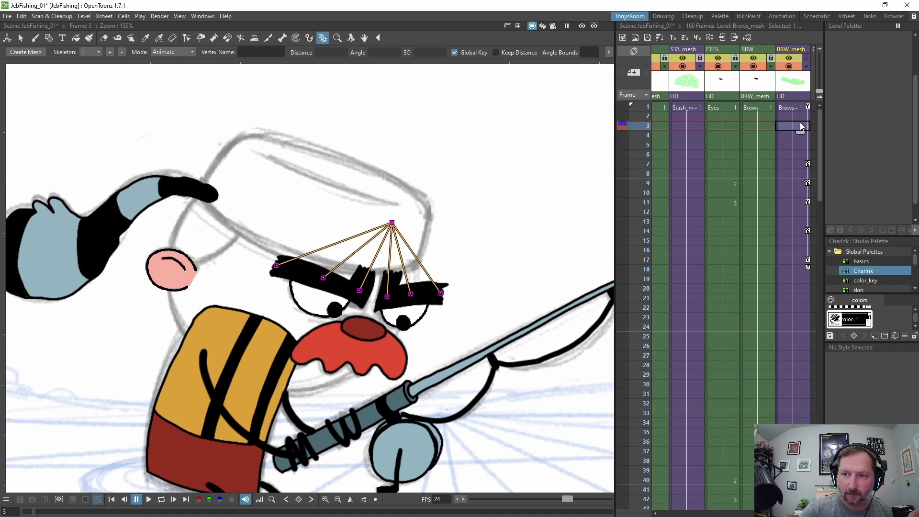
key("l")
key("l")
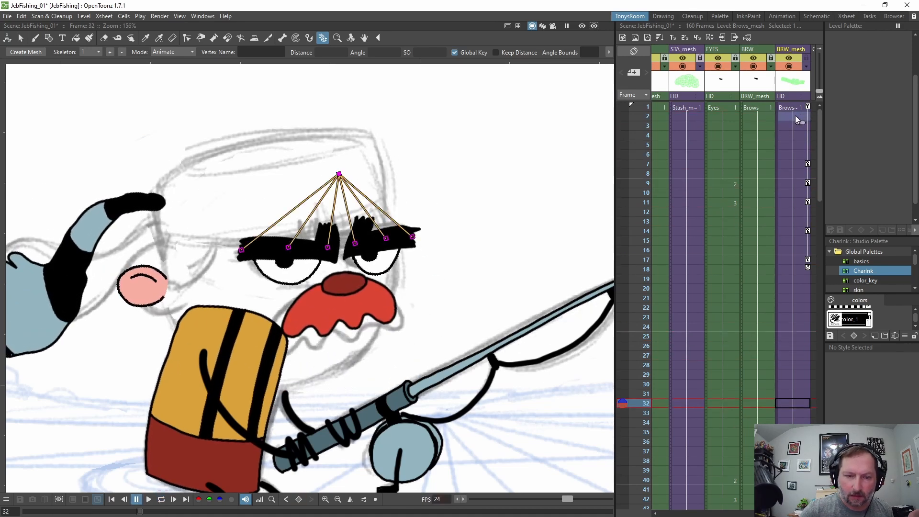
Delete all brow mesh keyframes from frame 7 onward, keeping only the one at frame 1
left_click(802, 107)
left_click(807, 164)
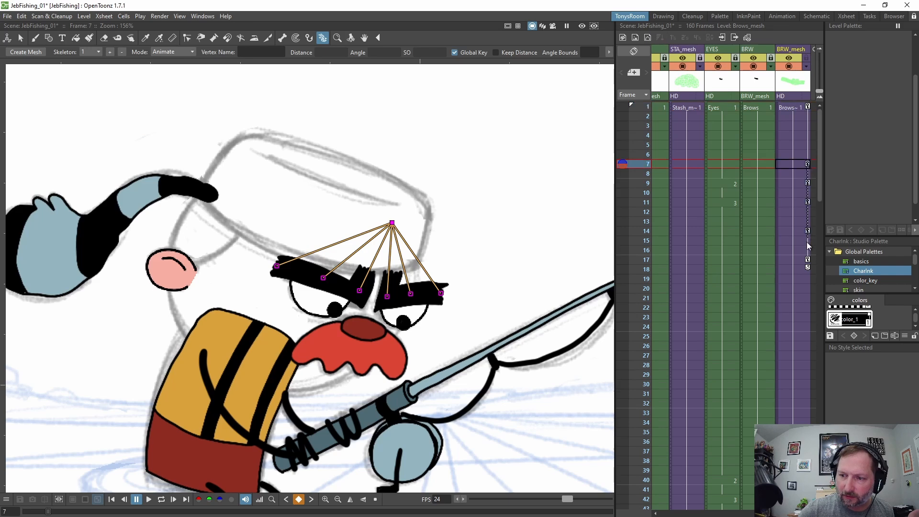
key("Delete")
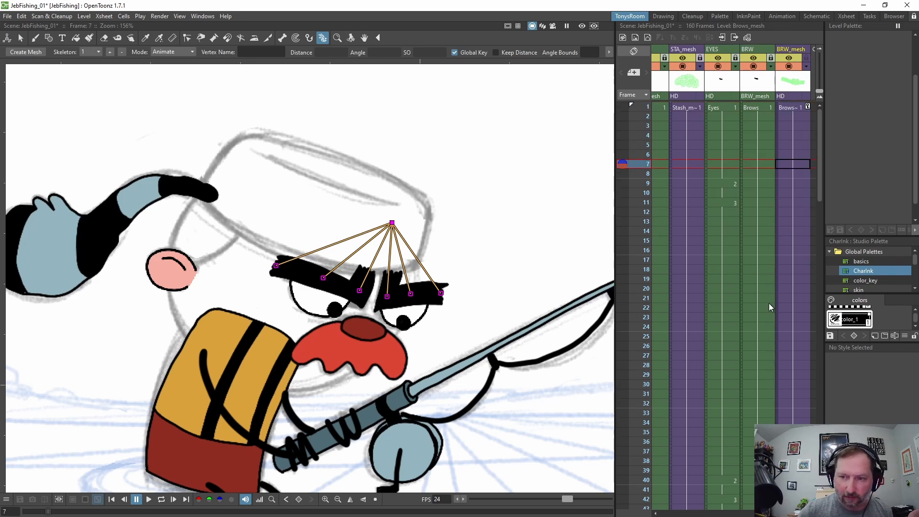
Step through frames 1 to 25 and back to frame 20 to examine how the brows follow the head movement
left_click(803, 110)
key("Down")
key("Down")
key("Down")
key("Down")
key("Down")
key("Down")
key("Down")
key("Down")
key("Down")
key("Down")
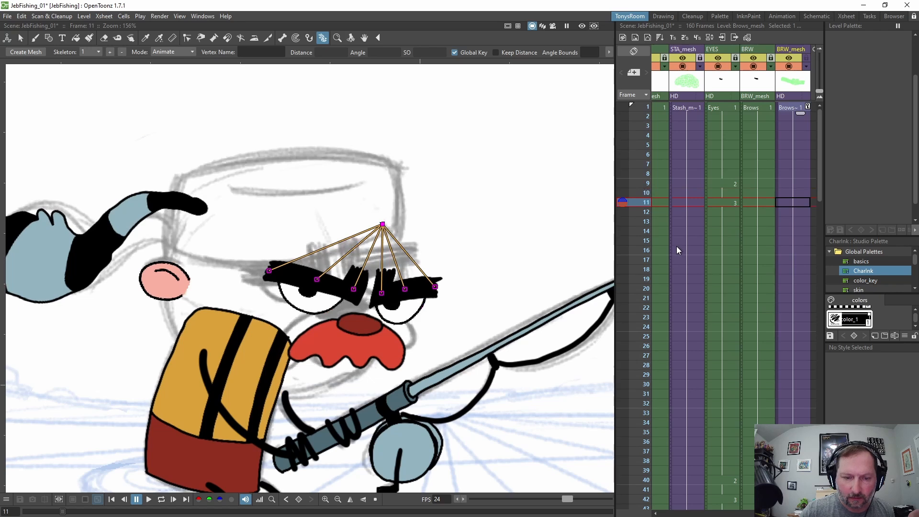
key("Down")
key("Down")
key("Down")
key("Down")
key("Down")
key("Down")
key("Down")
key("Down")
key("Down")
key("Down")
key("Down")
key("Down")
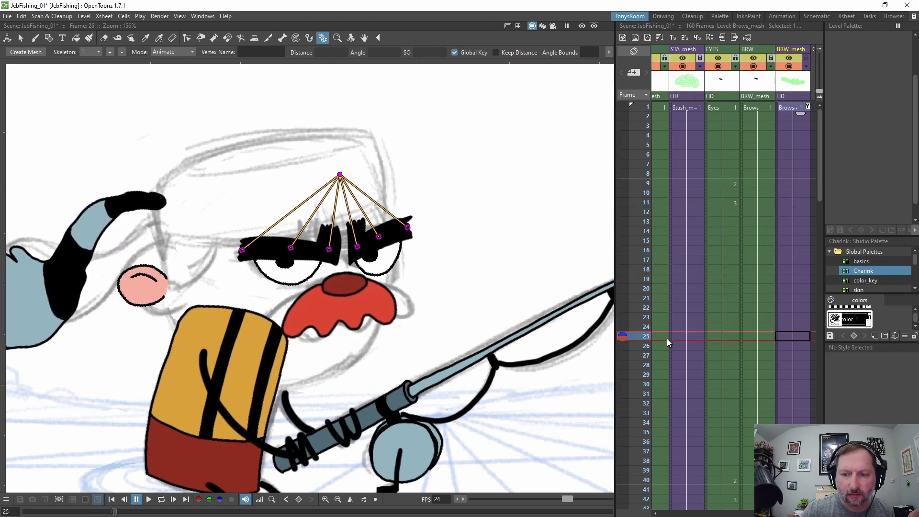
key("Up")
key("Up")
key("Up")
key("Up")
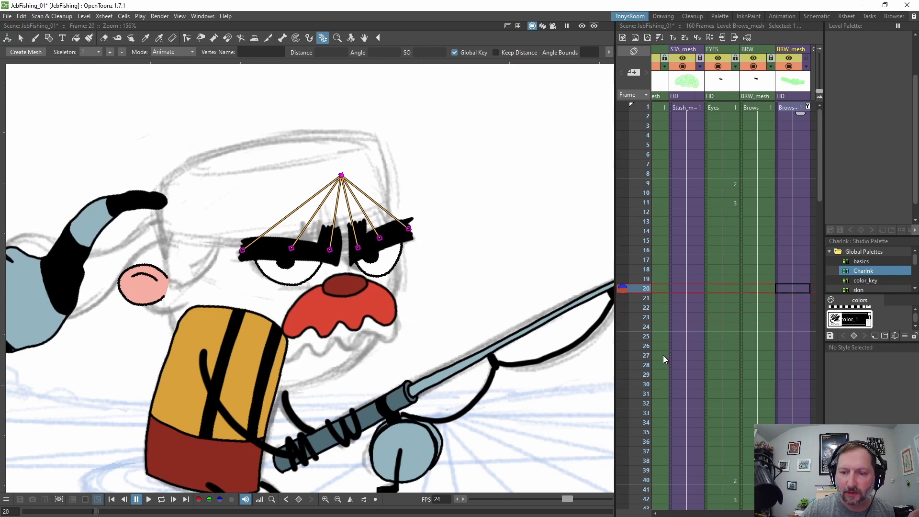
Key the brow mesh at frame 19 by slightly nudging the root and the vertices of both brows
left_click(341, 175)
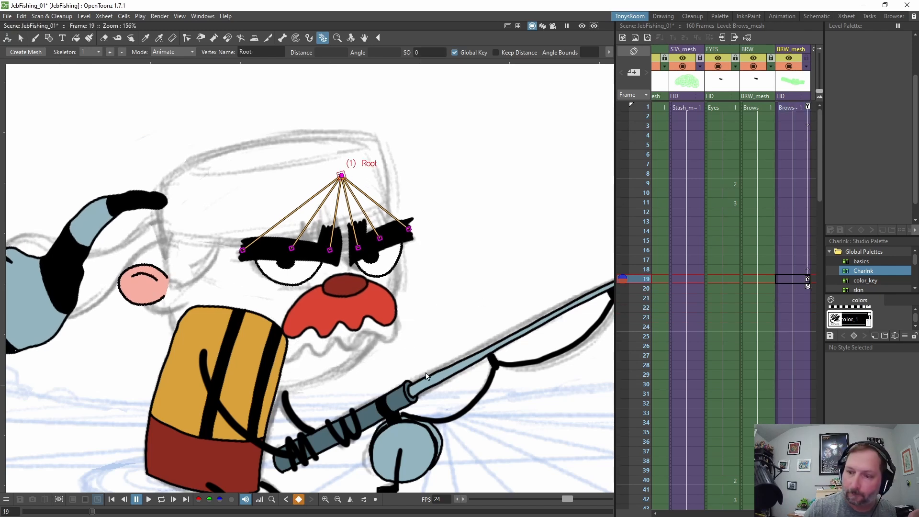
left_click(330, 250)
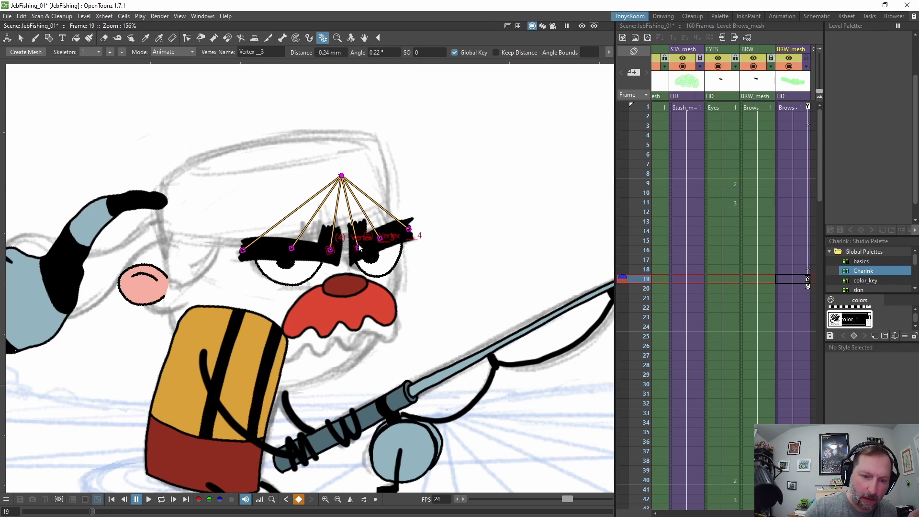
left_click(381, 238)
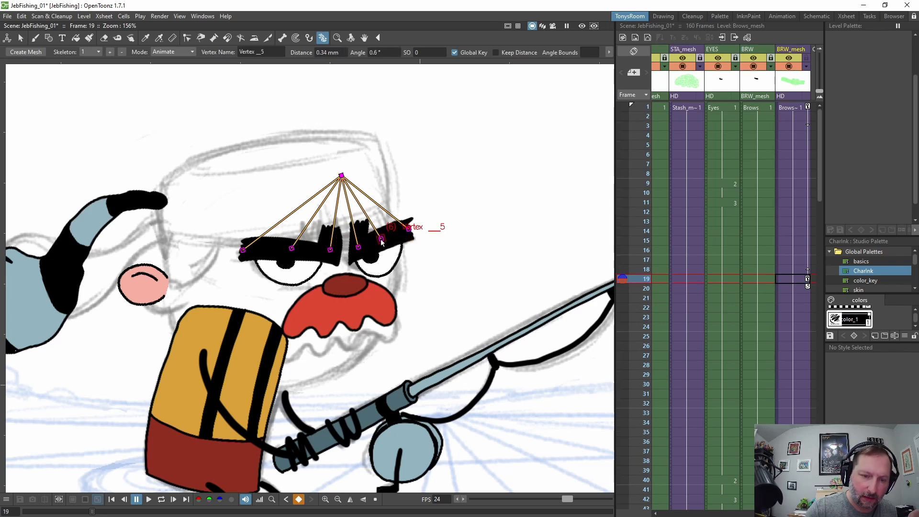
left_click(409, 229)
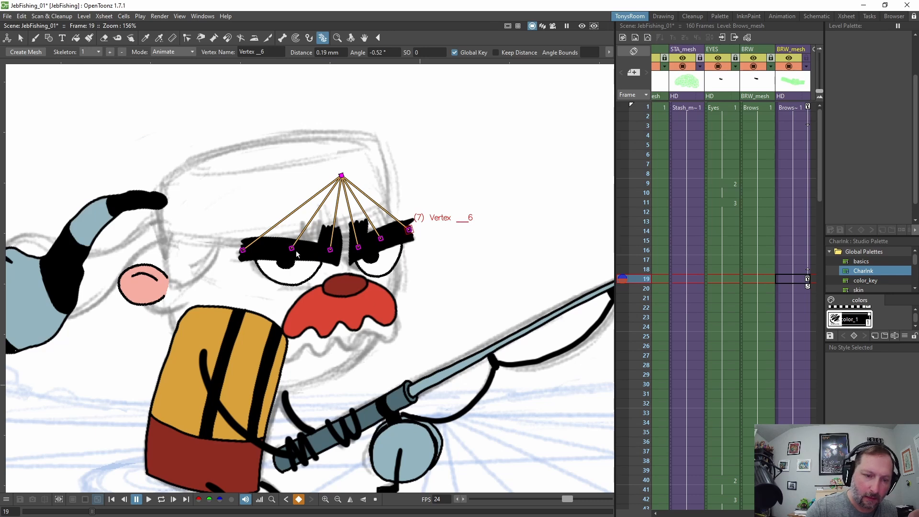
left_click(242, 250)
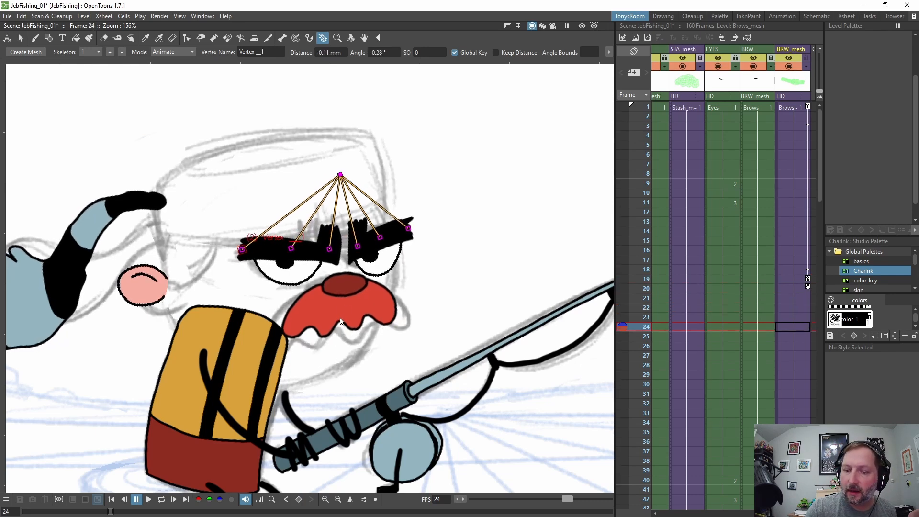
Raise the vertices of both brows at frame 25 to lift them above the eyes
key("Up")
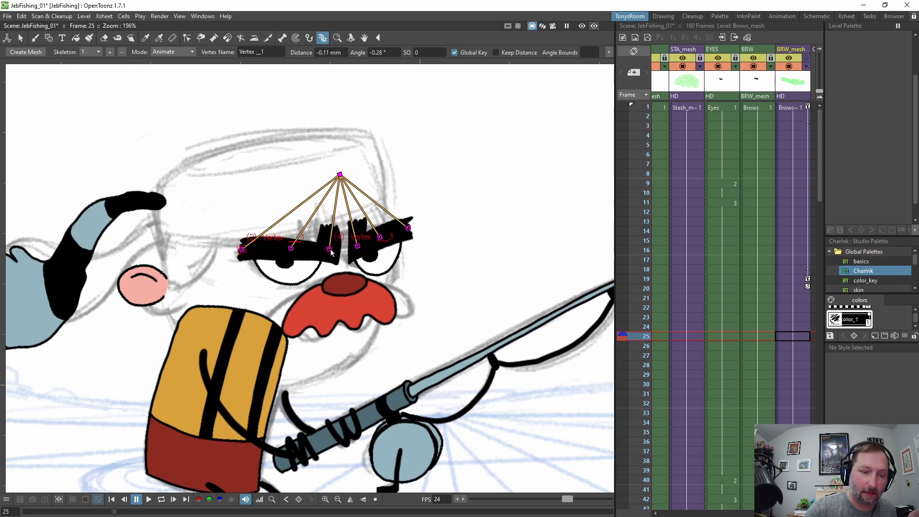
left_click_drag(329, 249, 408, 226)
left_click_drag(356, 243, 377, 230)
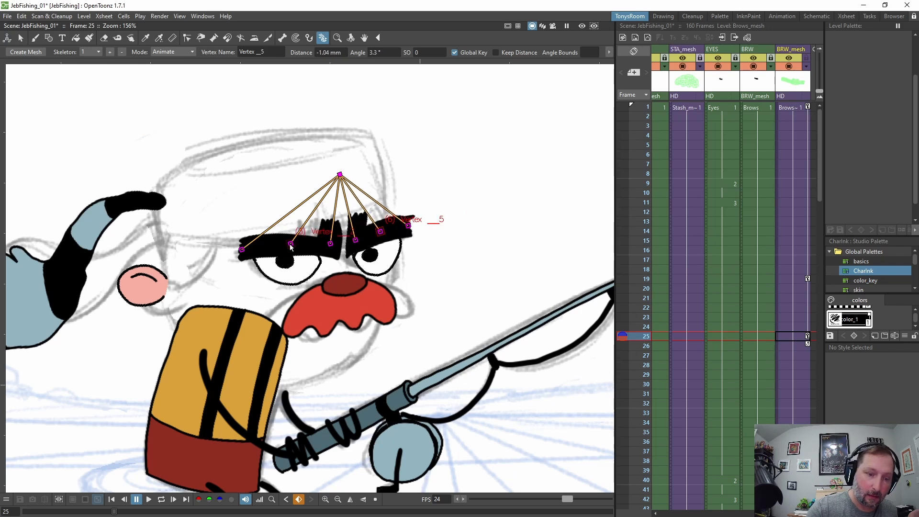
left_click_drag(290, 246, 290, 243)
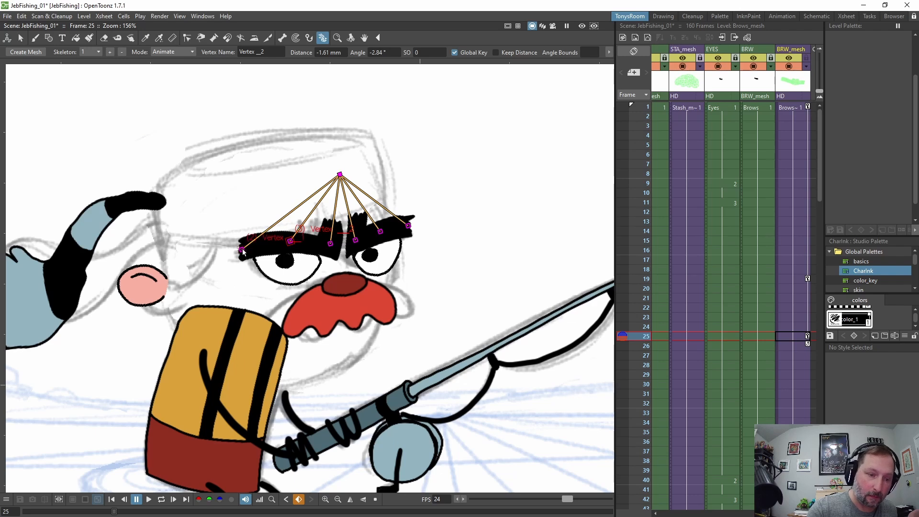
left_click(330, 243)
left_click_drag(330, 243, 330, 242)
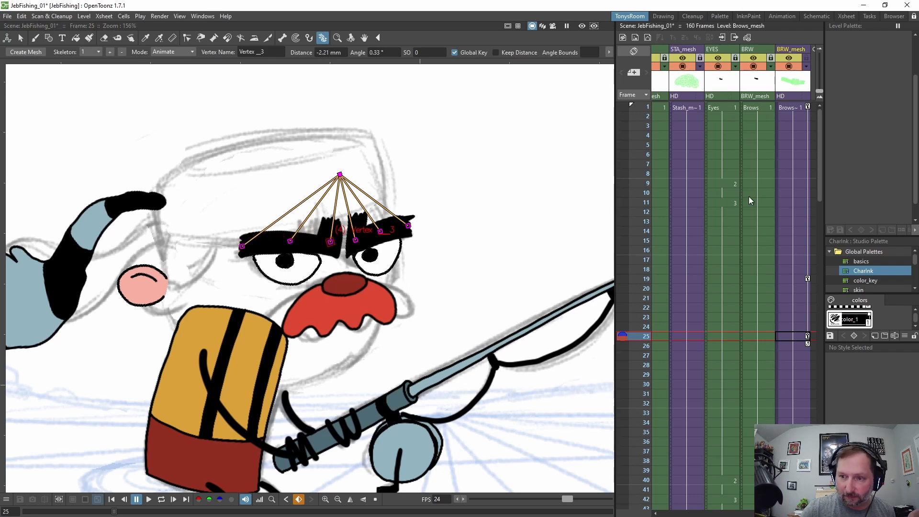
Unlock the Eyes column, lock the BRW_mesh column and switch to the Selection tool
left_click(728, 200)
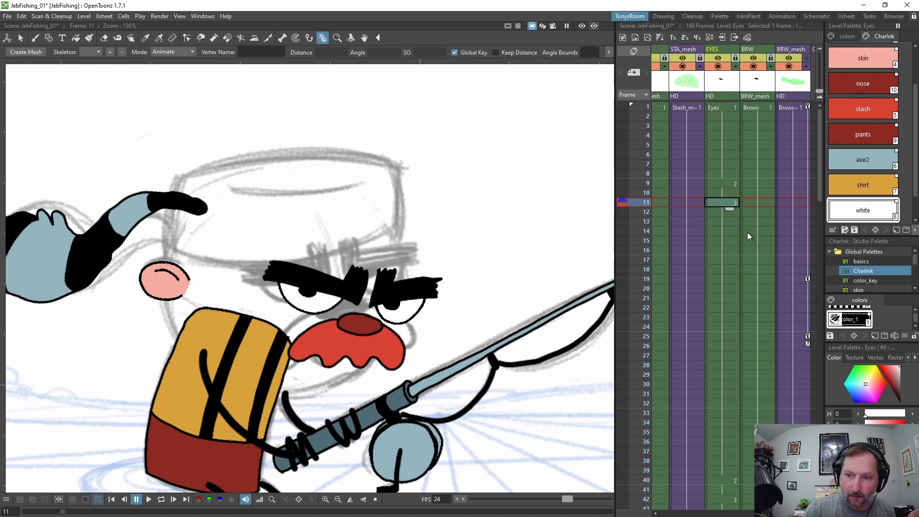
type("3")
key("Return")
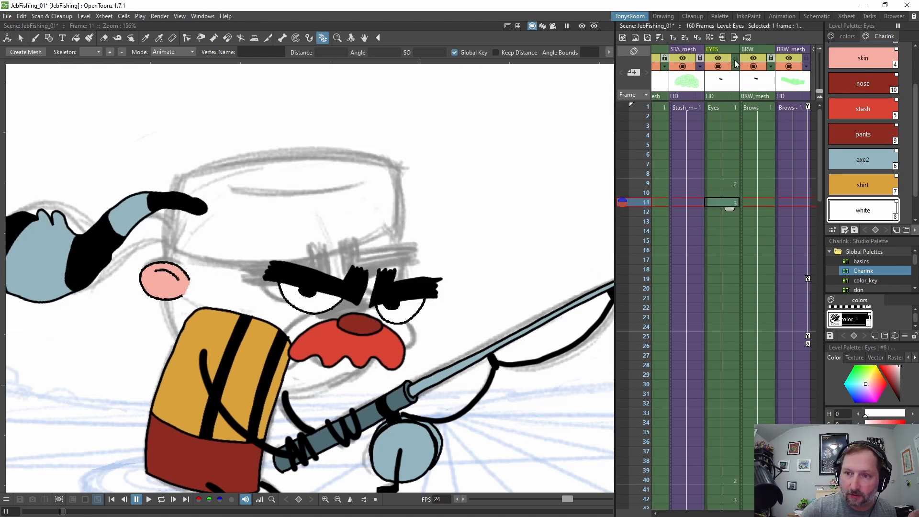
left_click(806, 64)
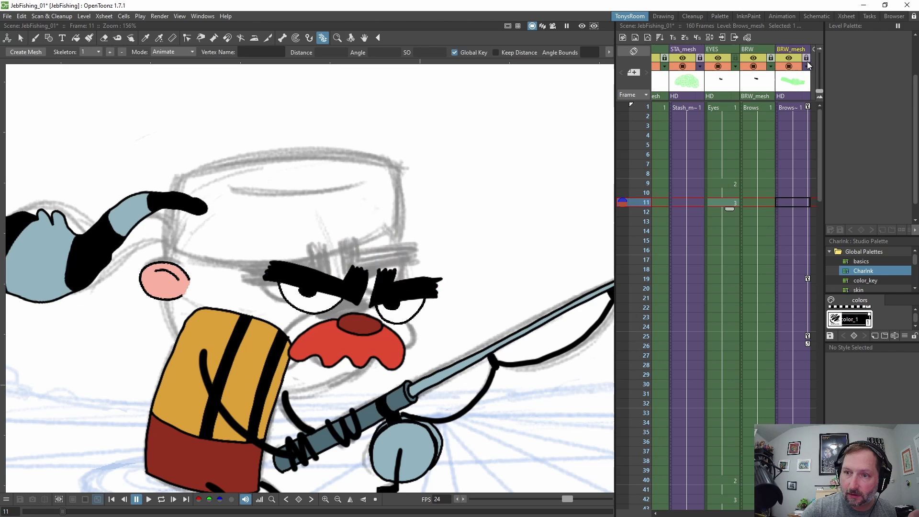
left_click(20, 37)
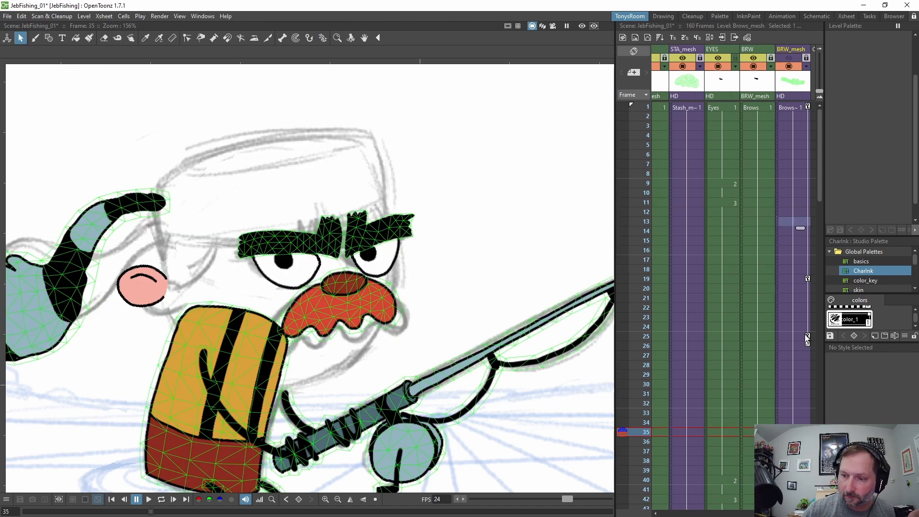
Step through the frames from 25 to 34 to examine the raised brow pose and its timing
left_click(807, 336)
key("Down")
key("Down")
key("Down")
key("Down")
key("Down")
key("Down")
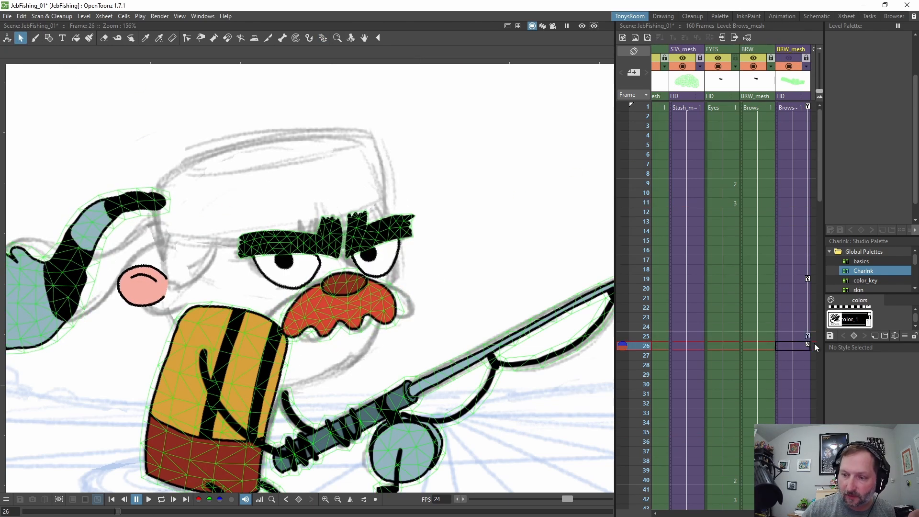
key("Down")
key("Down")
key("Down")
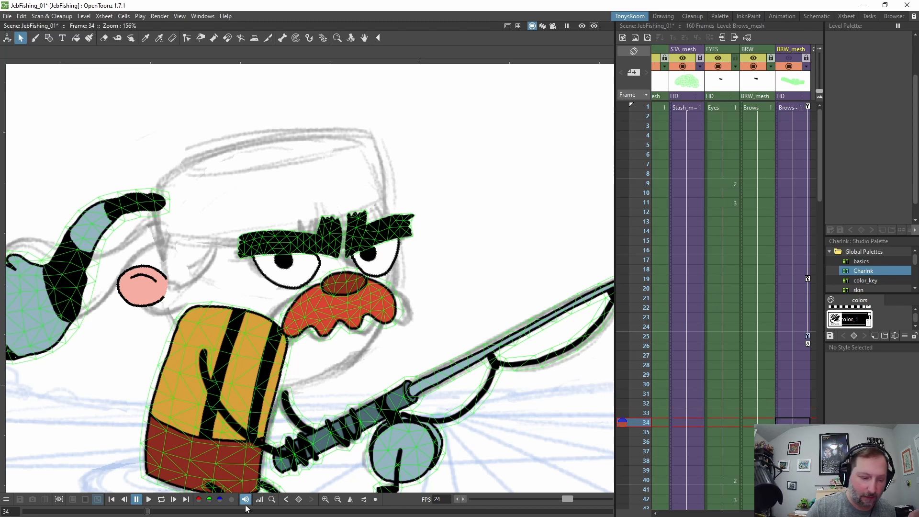
Unlock the BRW_mesh column and key the brow mesh's current pose at frame 34 with the Plastic tool
left_click(794, 49)
left_click(799, 421)
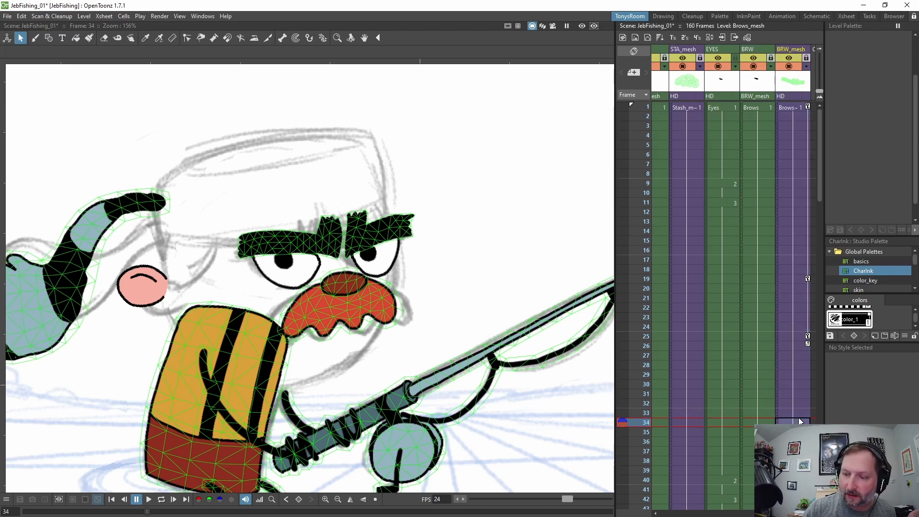
left_click(799, 421)
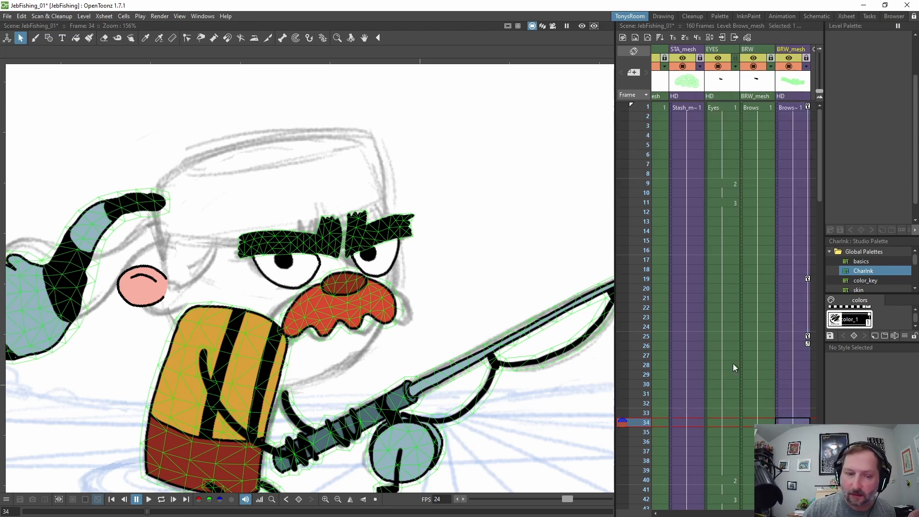
left_click(324, 38)
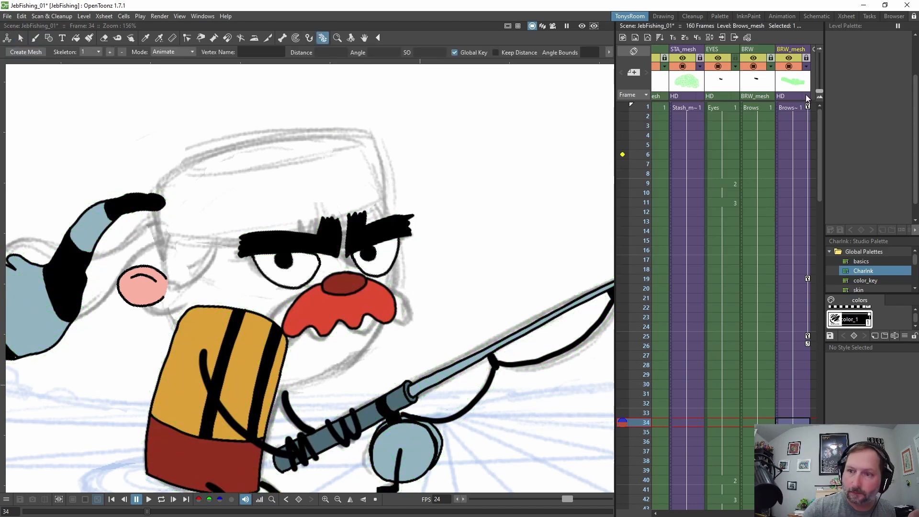
left_click(807, 58)
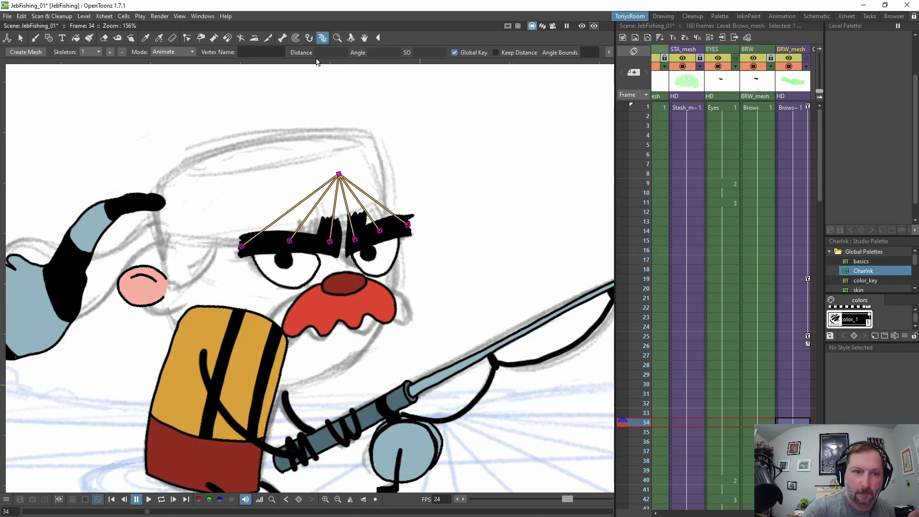
left_click(338, 174)
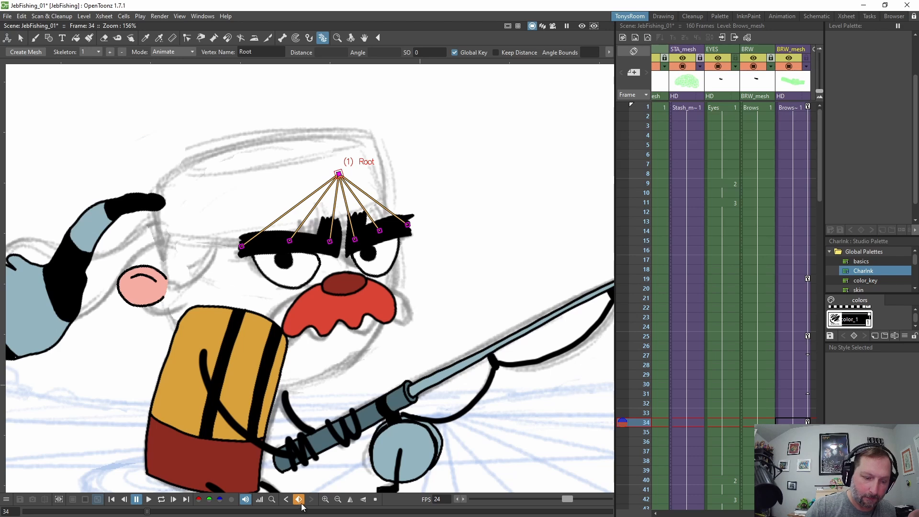
Copy the brow mesh key from frame 1 to frame 40 to return the brows to their starting pose
key("Down")
key("Down")
key("Down")
key("Down")
key("Down")
key("Down")
key("Down")
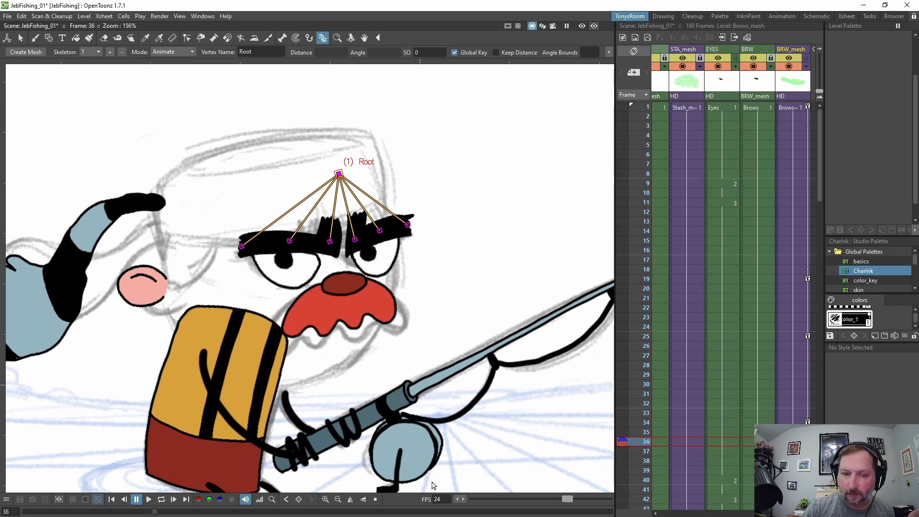
left_click(808, 107)
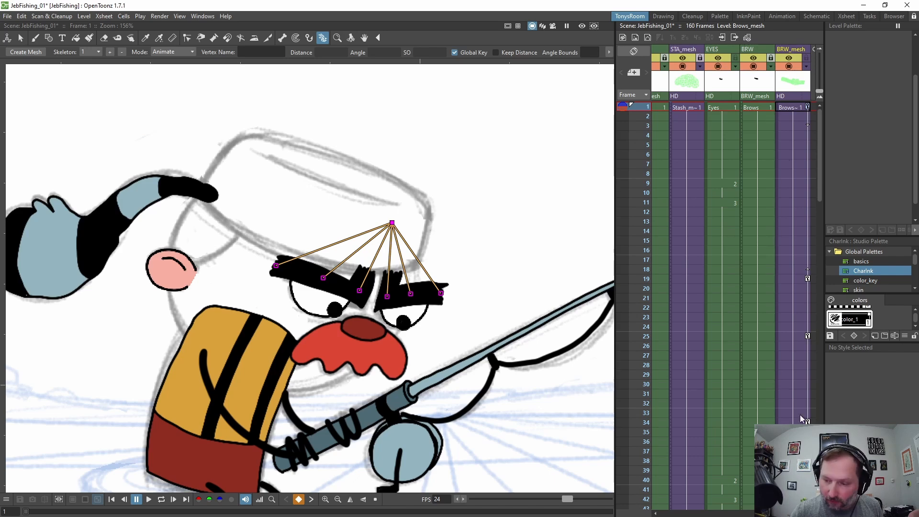
left_click(795, 480)
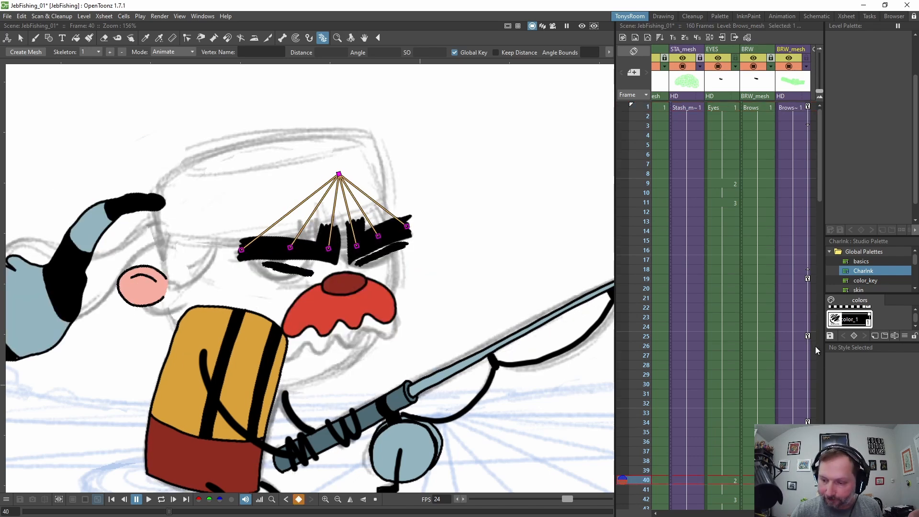
Play the animation in a loop to examine how the brows move with the head and blinks
left_click(801, 363)
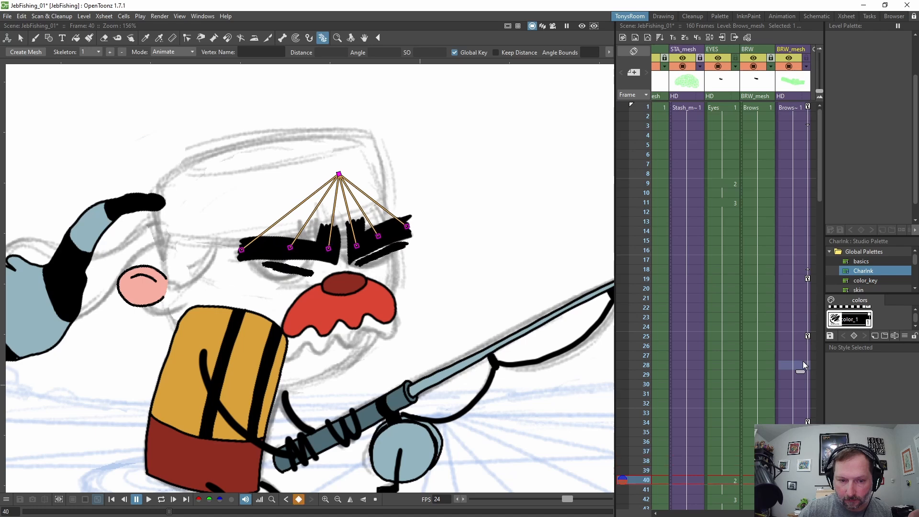
left_click(795, 218)
key("l")
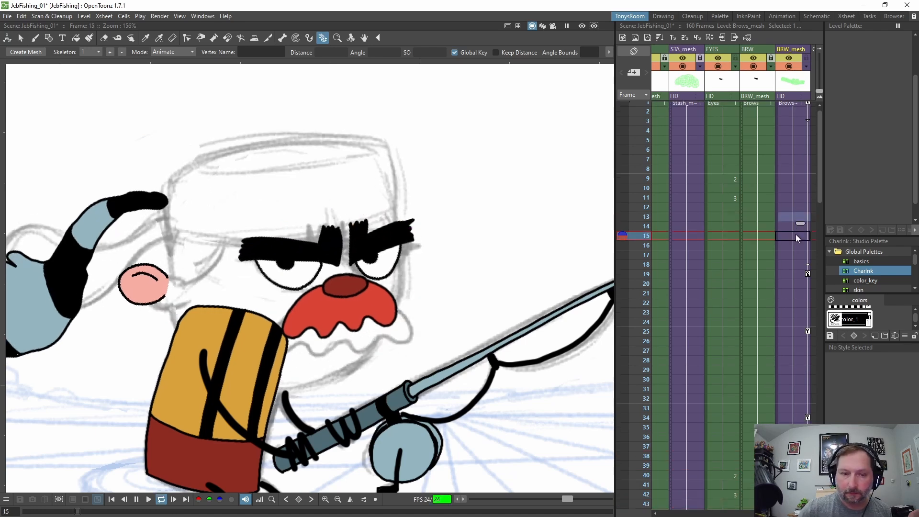
key("l")
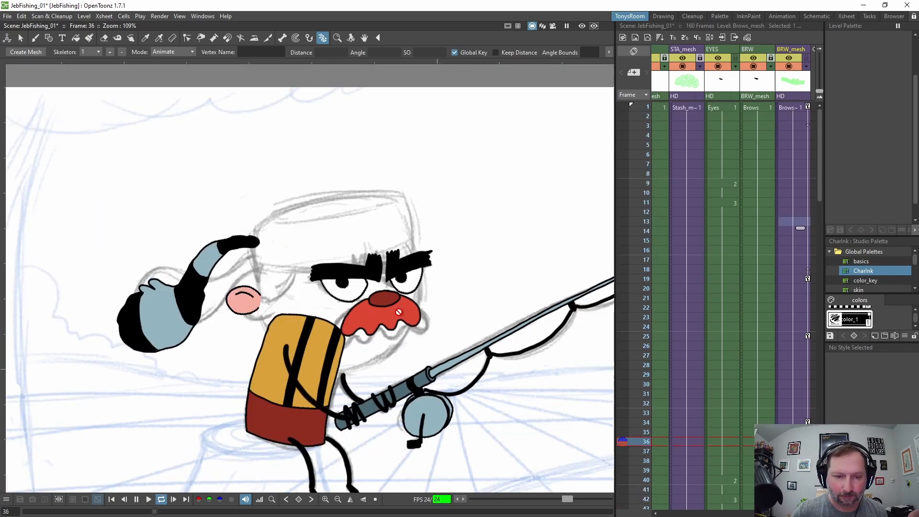
scroll(398, 311, "up", 1)
scroll(398, 311, "down", 2)
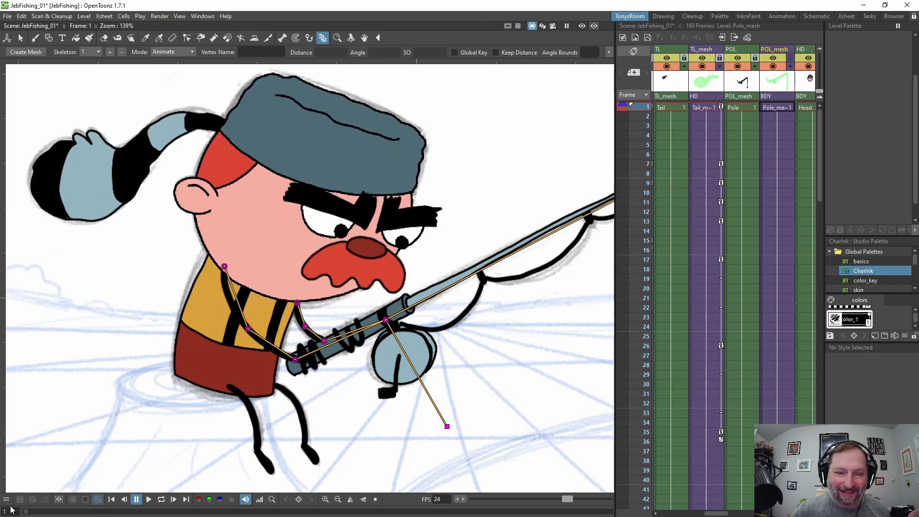
Create a Toonz Raster level named Mouth in a new column directly after LGS_mesh
scroll(435, 281, "down", 1)
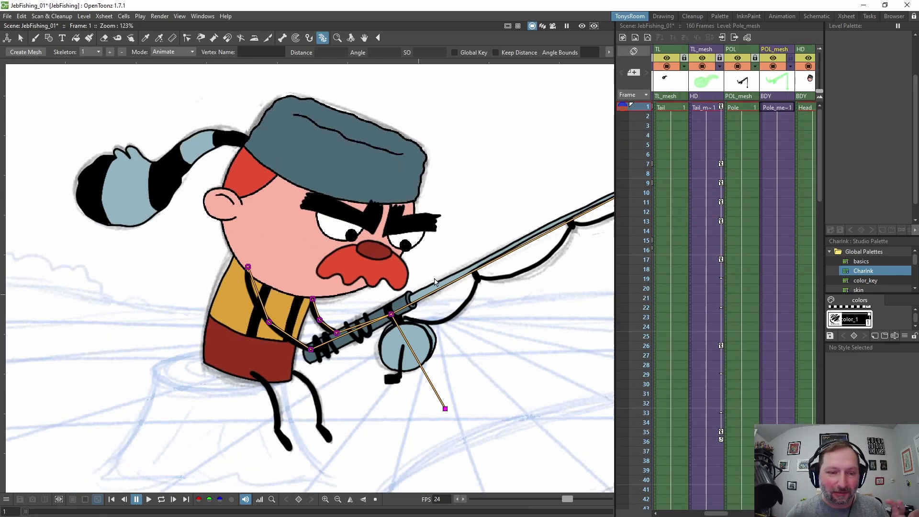
left_click_drag(460, 296, 429, 312)
left_click_drag(719, 514, 787, 515)
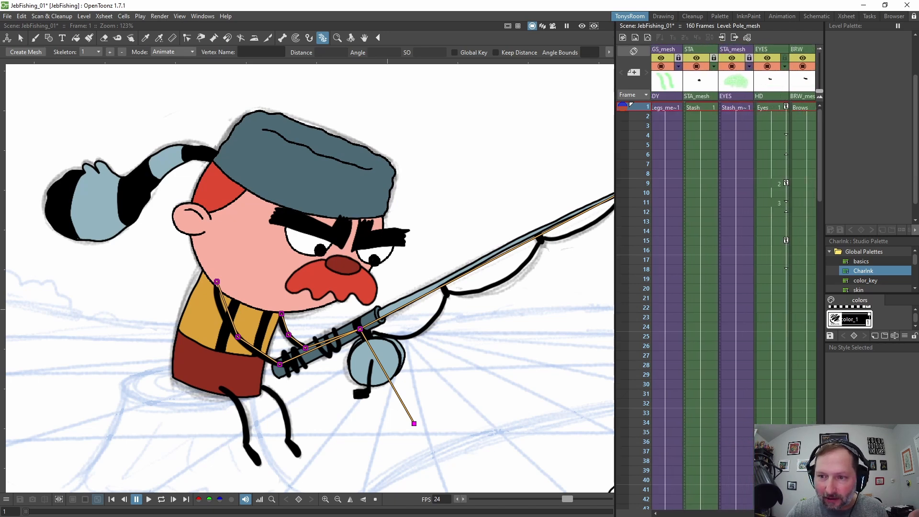
left_click(672, 51)
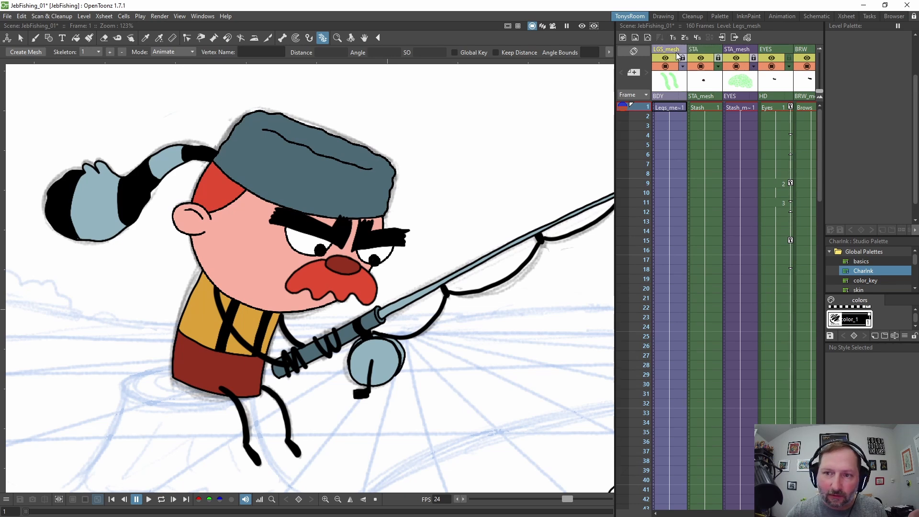
left_click(624, 37)
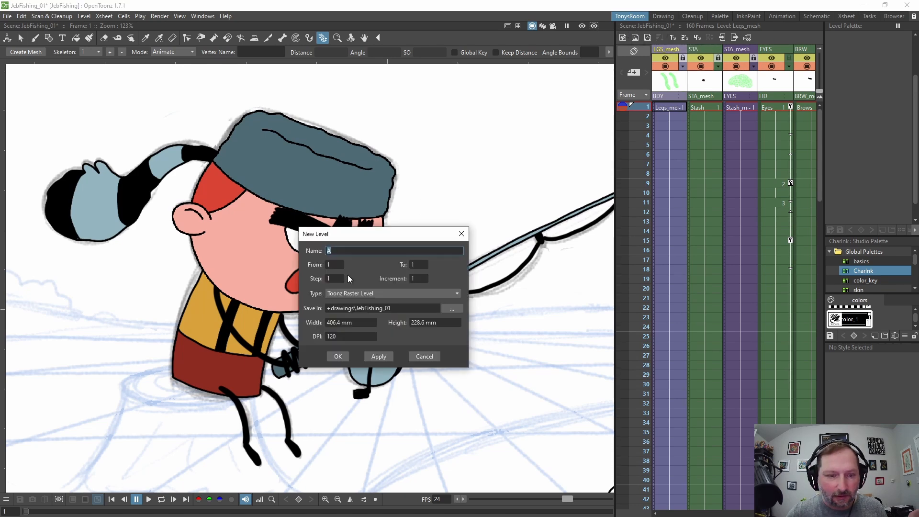
type("Mouth")
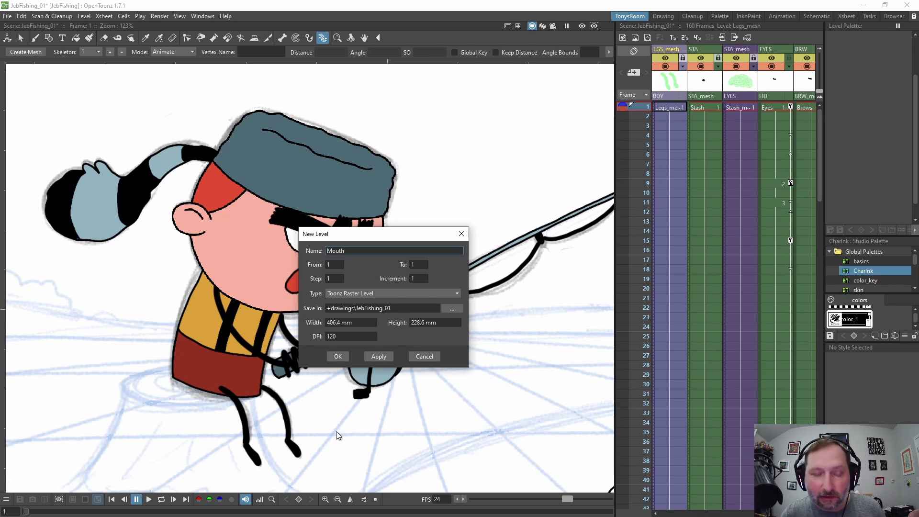
left_click(340, 357)
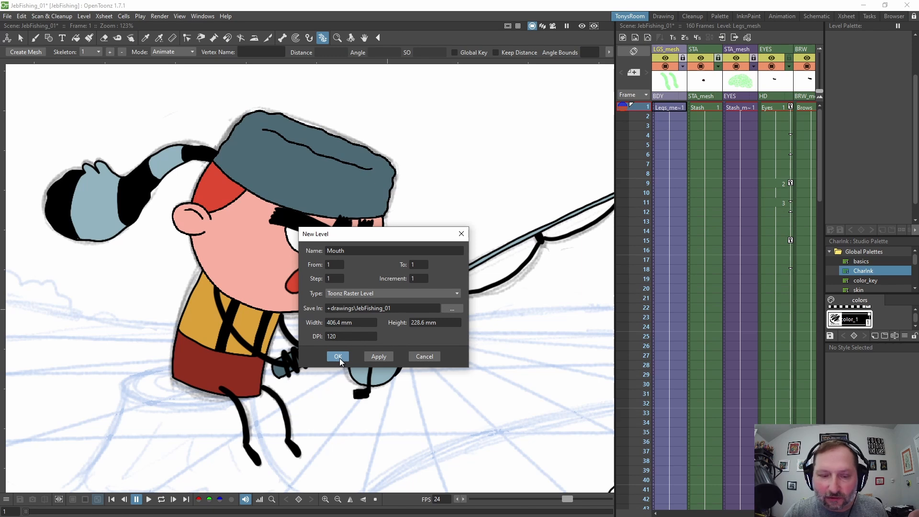
left_click(340, 358)
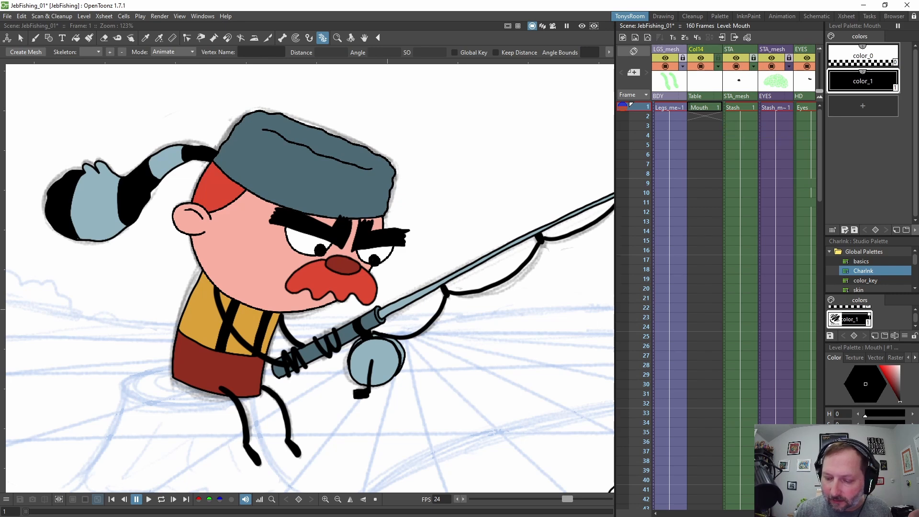
Lock the BRW_mesh, BRW and EYES columns
left_click_drag(771, 513, 798, 512)
left_click(776, 59)
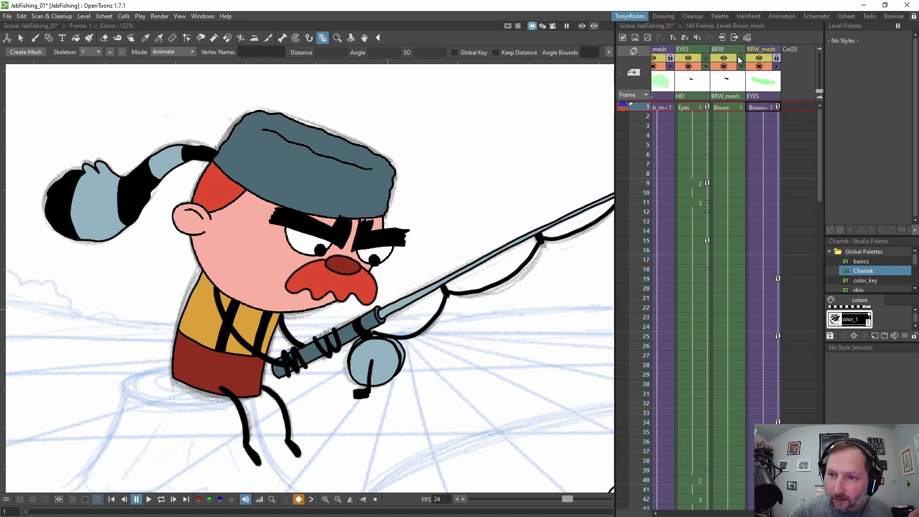
left_click(740, 58)
left_click(705, 57)
left_click_drag(789, 512, 744, 513)
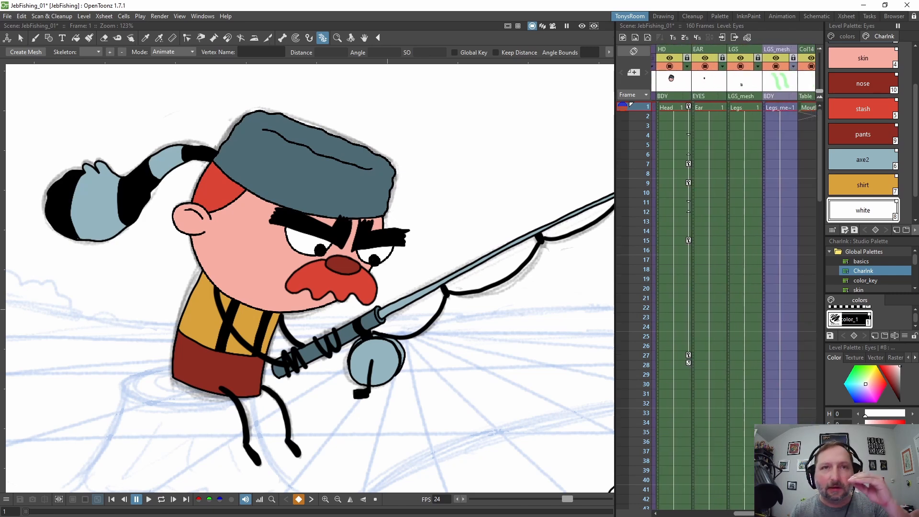
Load the CharInk studio palette onto the Mouth level and choose its color_1 style
left_click_drag(744, 512, 764, 513)
left_click(741, 108)
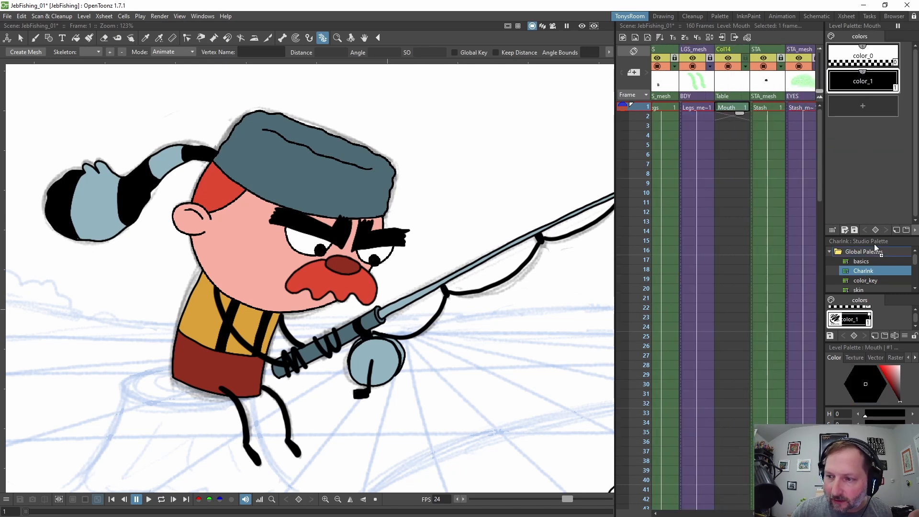
left_click_drag(873, 243, 882, 154)
left_click(868, 59)
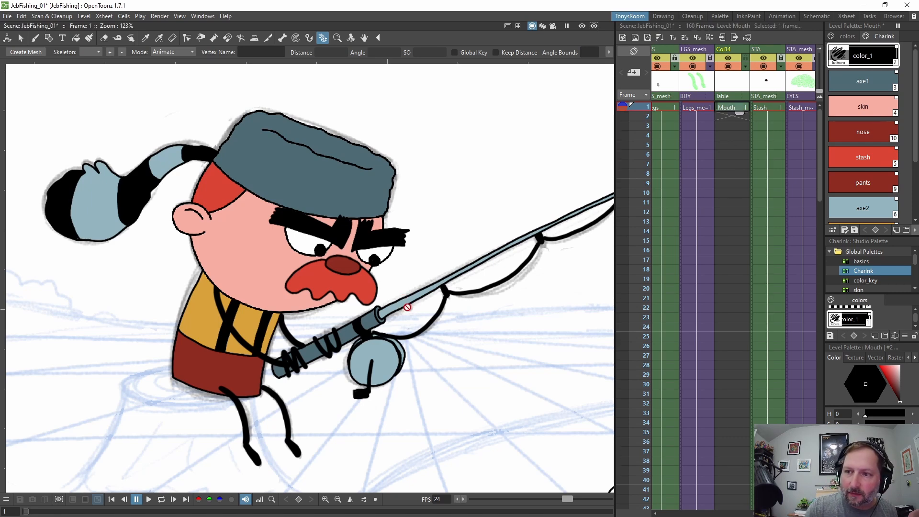
left_click(867, 58)
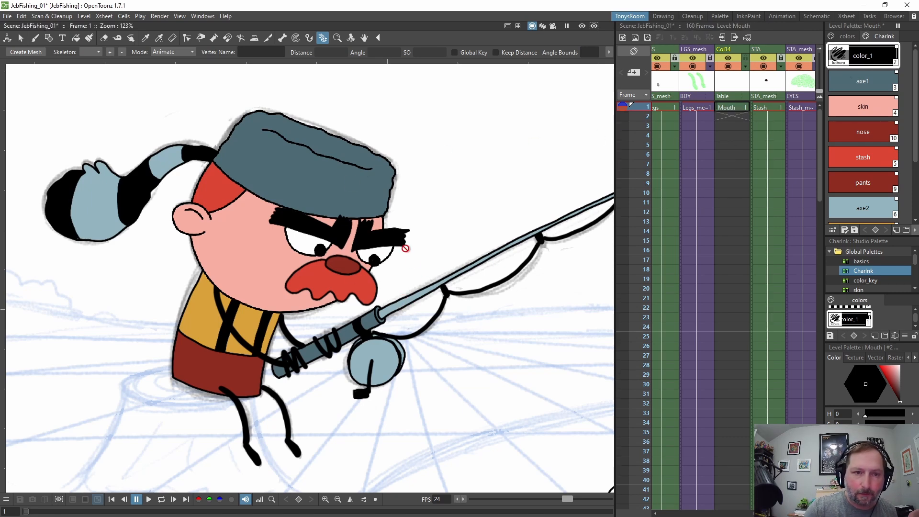
Brush a small open mouth with two inner curves in the blank area above the rod and fill its middle section with color_1
scroll(372, 362, "up", 3)
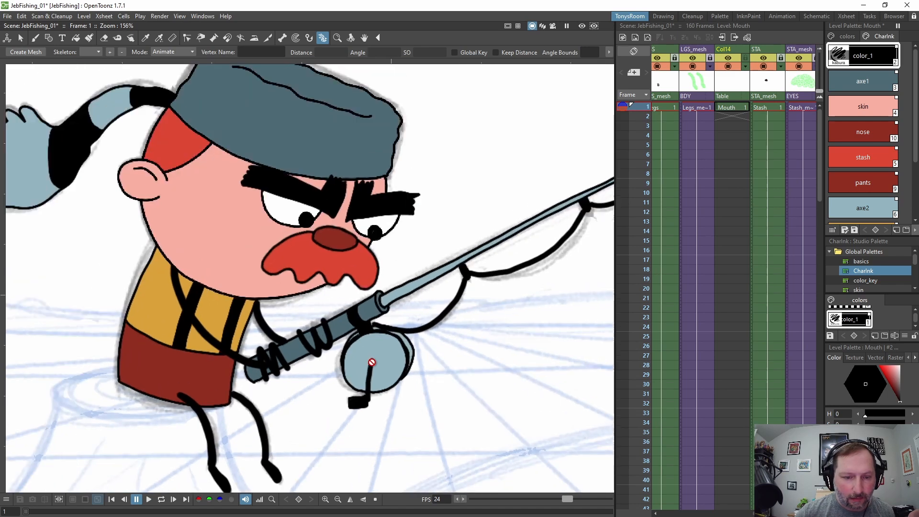
key("b")
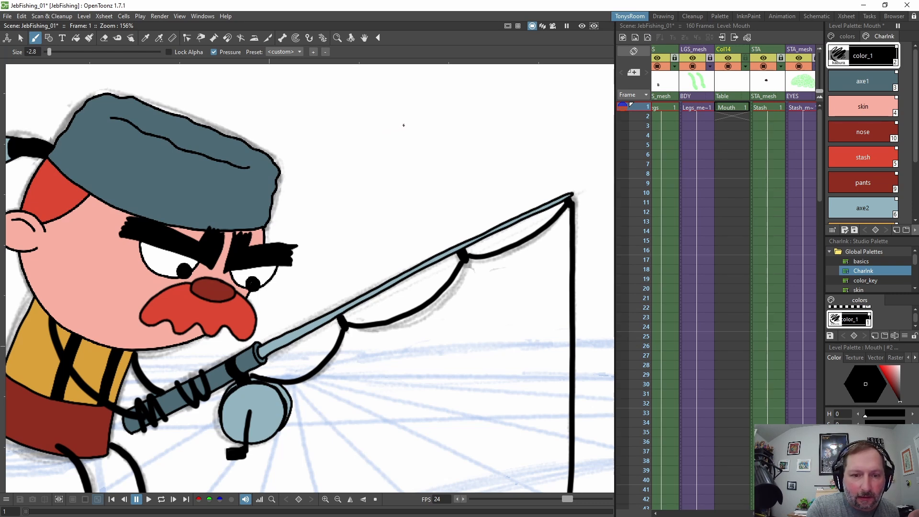
mouse_move(403, 125)
left_mouse_down()
mouse_move(380, 140)
mouse_move(365, 175)
mouse_move(404, 173)
left_mouse_up()
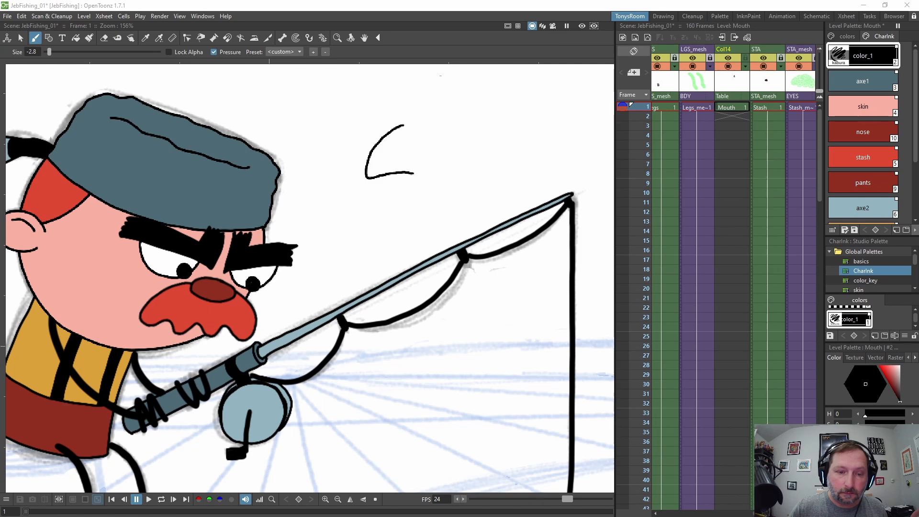
left_click_drag(389, 130, 373, 168)
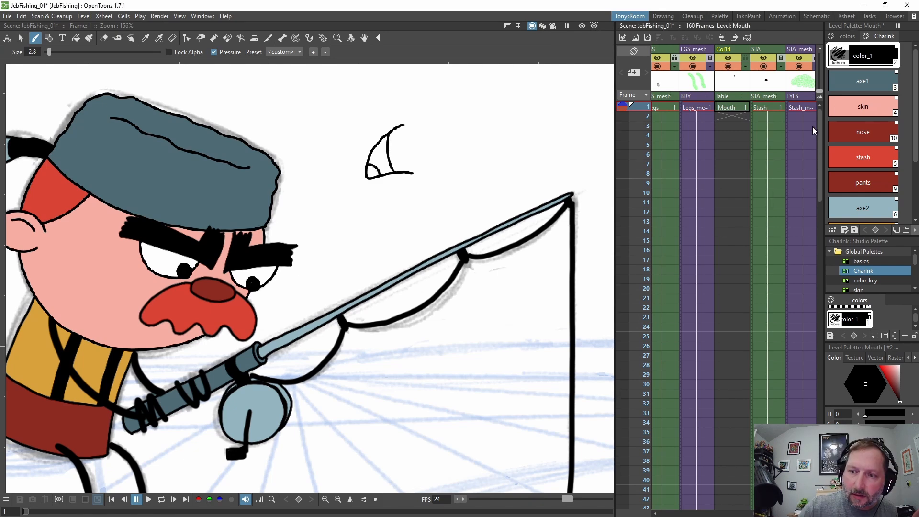
left_click(75, 38)
left_click(385, 155)
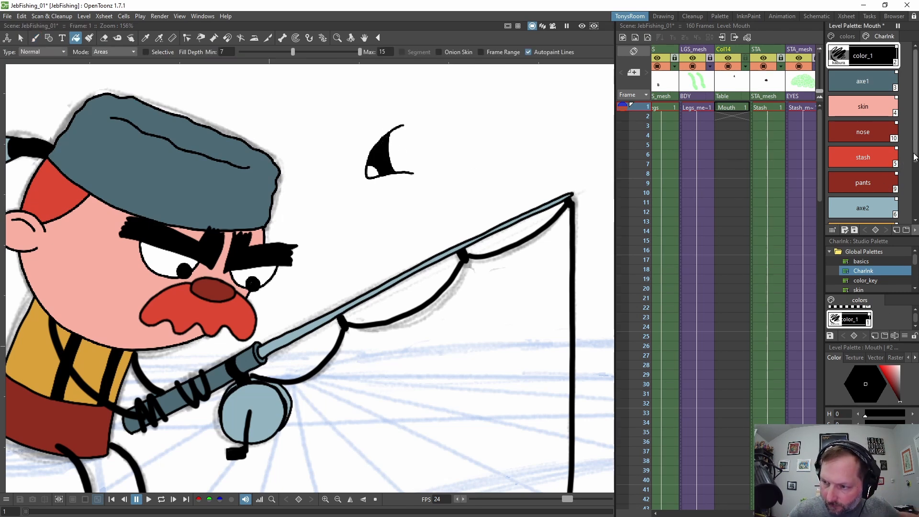
Add a new style after white in the Mouth level's CharInk palette
left_click_drag(915, 152, 916, 199)
scroll(916, 201, "up", 3)
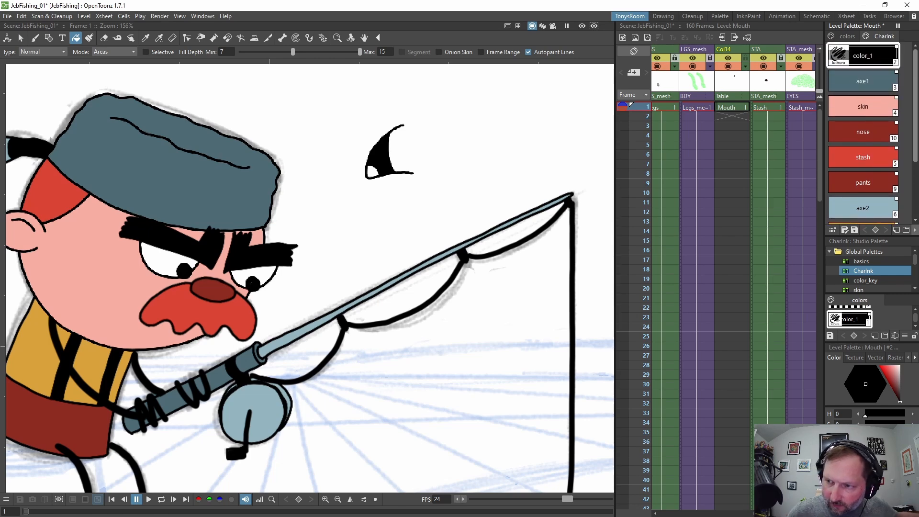
scroll(914, 196, "down", 3)
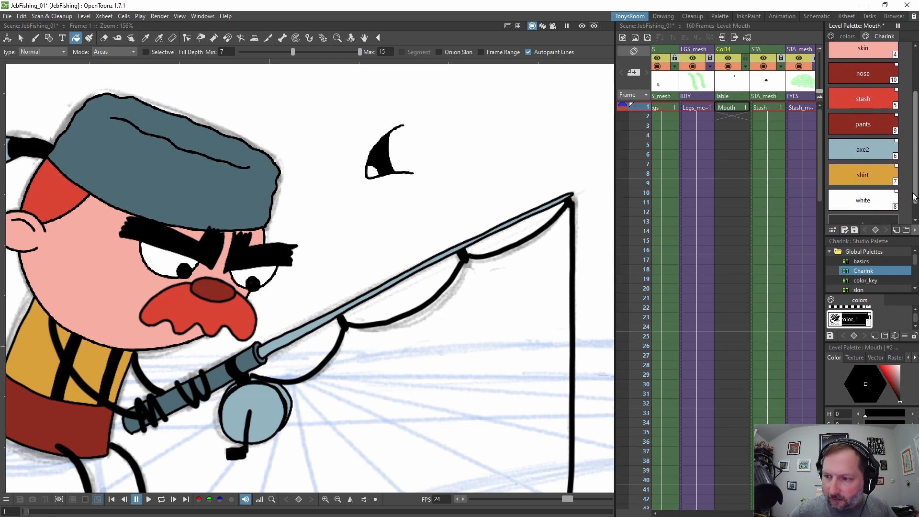
scroll(915, 196, "down", 1)
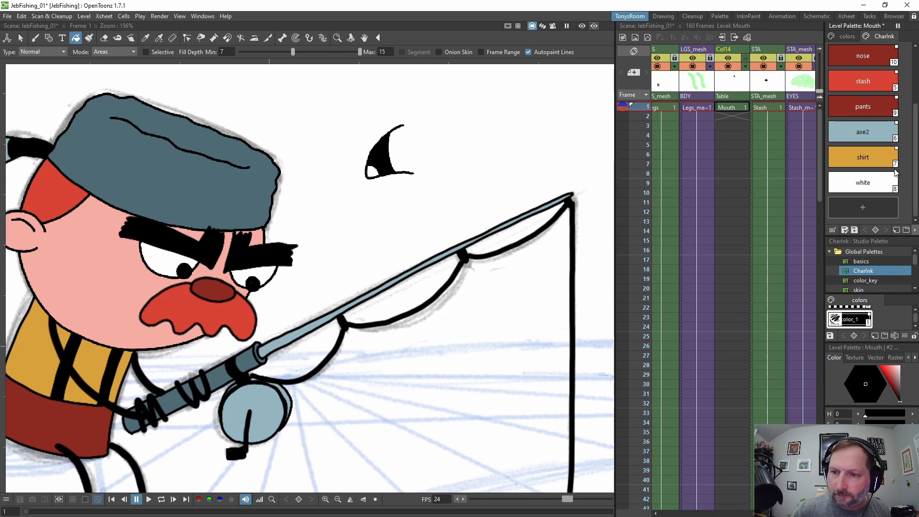
left_click(856, 210)
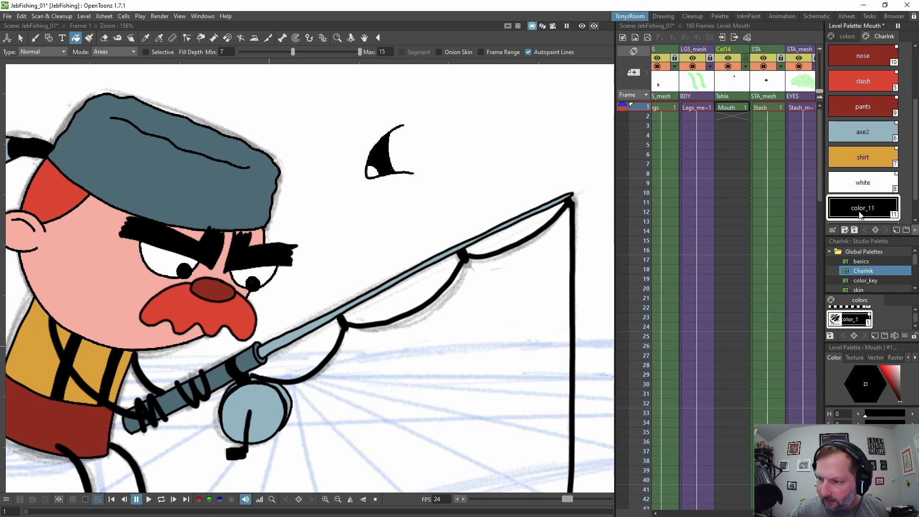
Name the new style tongue, recolour it light pink, and fill the lower corner of the frame 1 mouth with it
double_click(860, 214)
type("to")
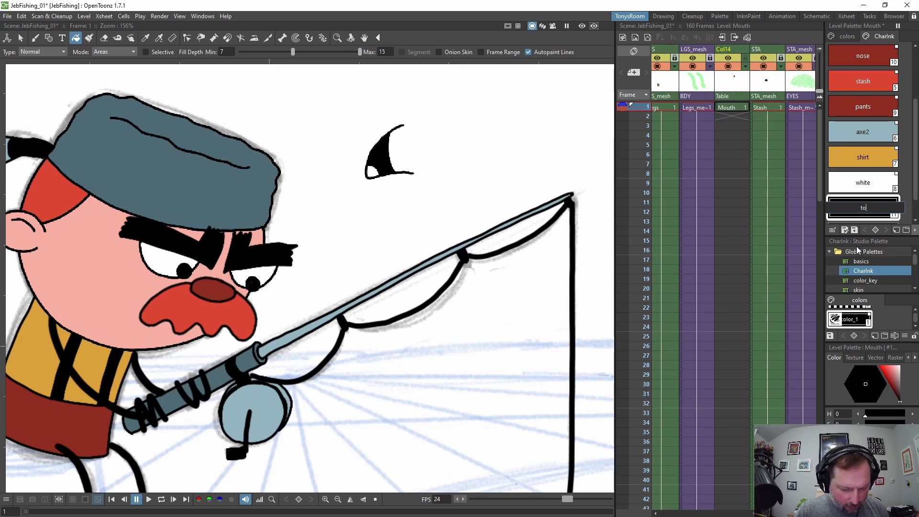
type("ngue")
key("Return")
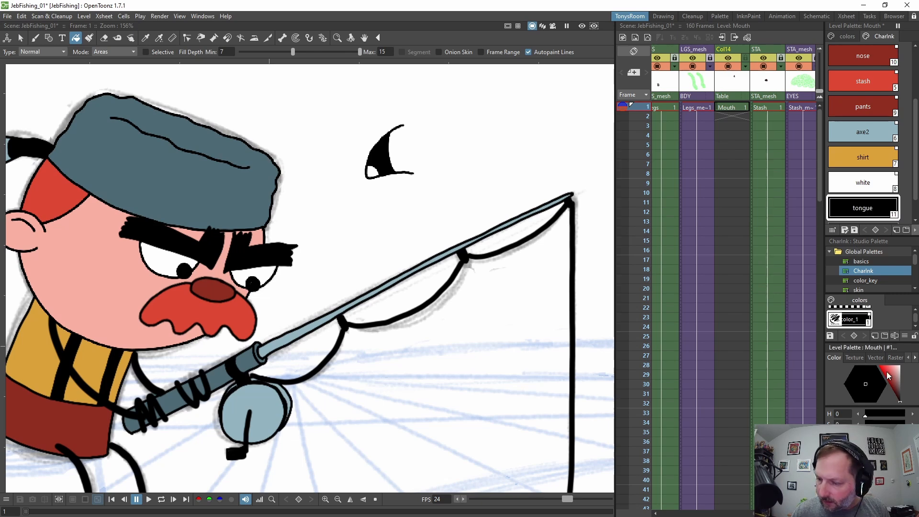
mouse_move(895, 386)
left_mouse_down()
mouse_move(874, 366)
mouse_move(895, 371)
left_mouse_up()
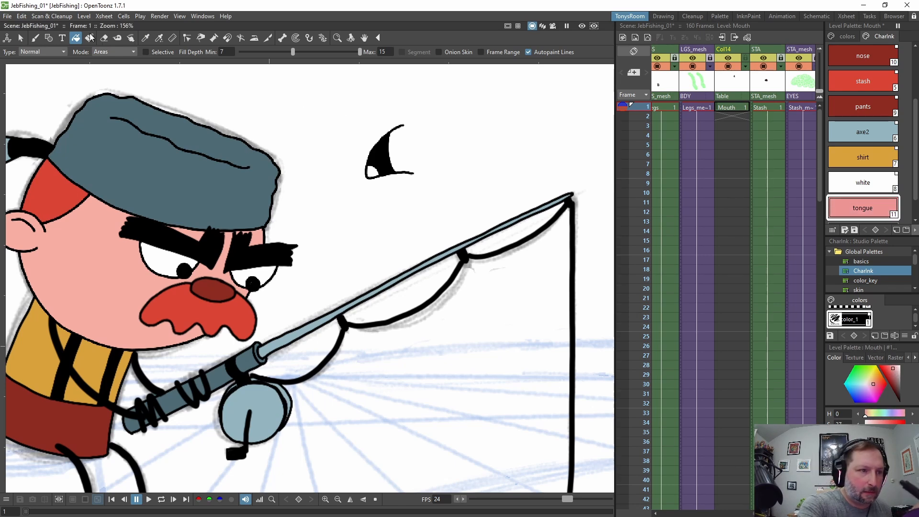
left_click(372, 170)
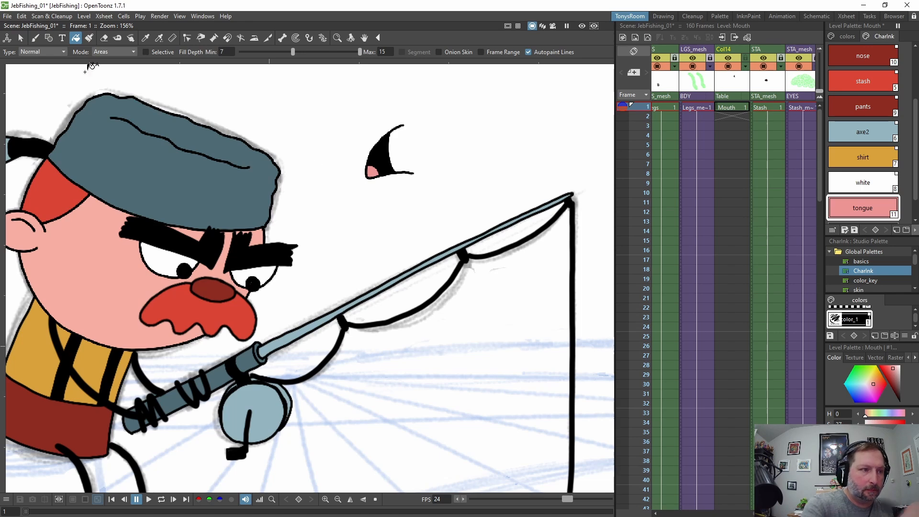
Brush a slightly arched closed-mouth line in color_1 at frame 2 of the Mouth level, using frame 1 as onion skin
left_click(21, 38)
left_click(741, 108)
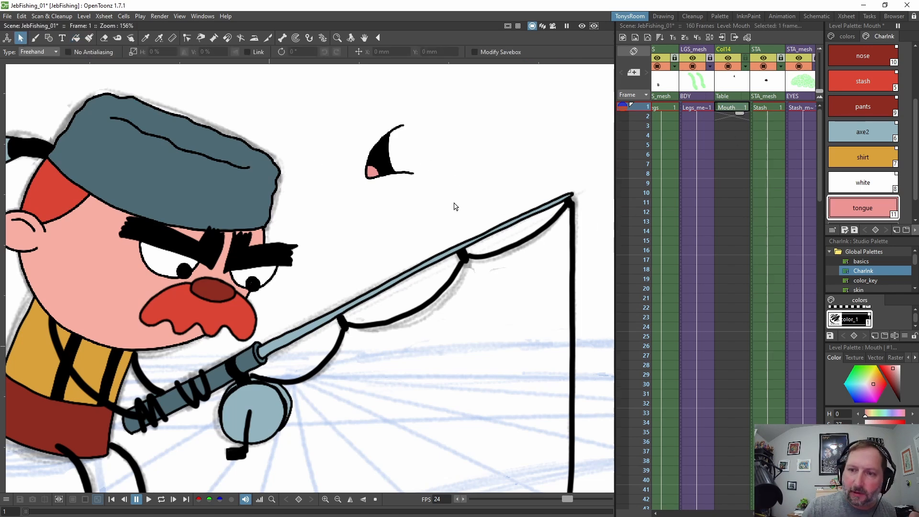
key("Down")
left_click(622, 106)
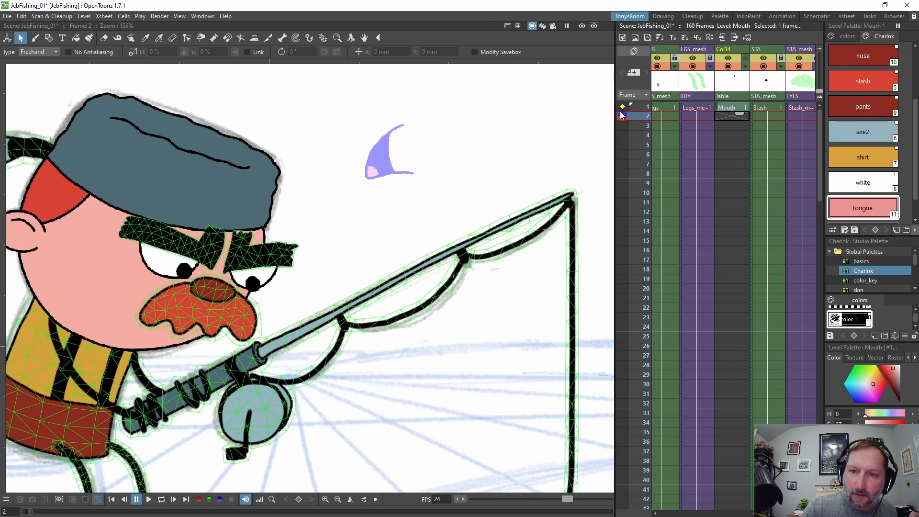
key("b")
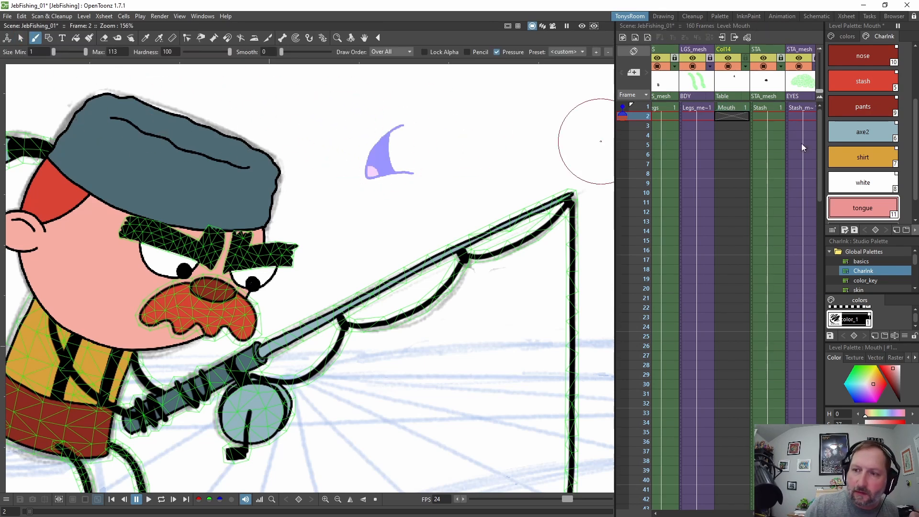
scroll(916, 104, "up", 1)
scroll(915, 104, "up", 4)
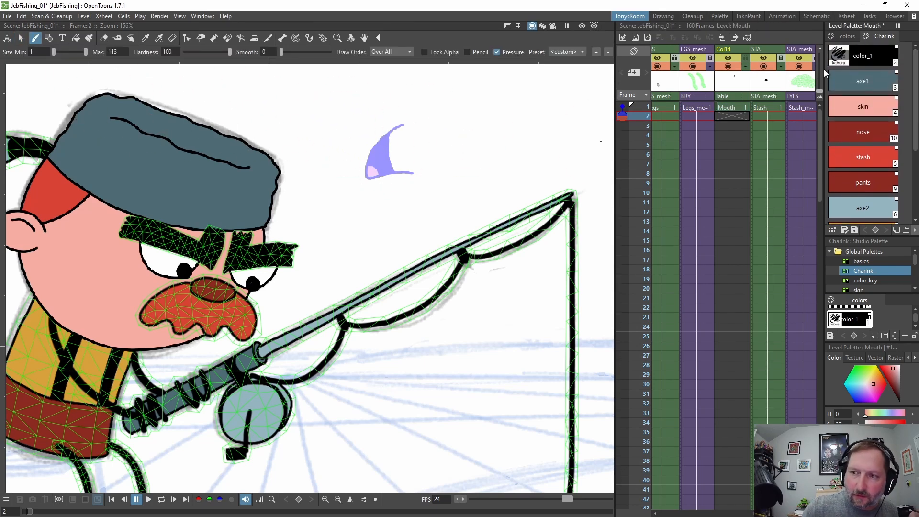
left_click(838, 59)
left_click_drag(354, 154, 385, 151)
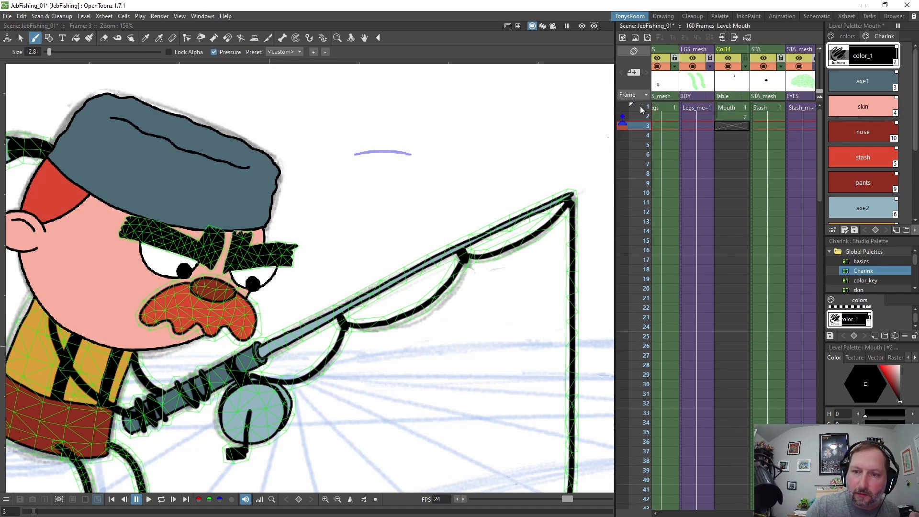
Brush a half-open mouth at frame 3 over the onion-skinned drawings, filling its upper part with color_1 and its lower part with tongue
left_click(622, 106)
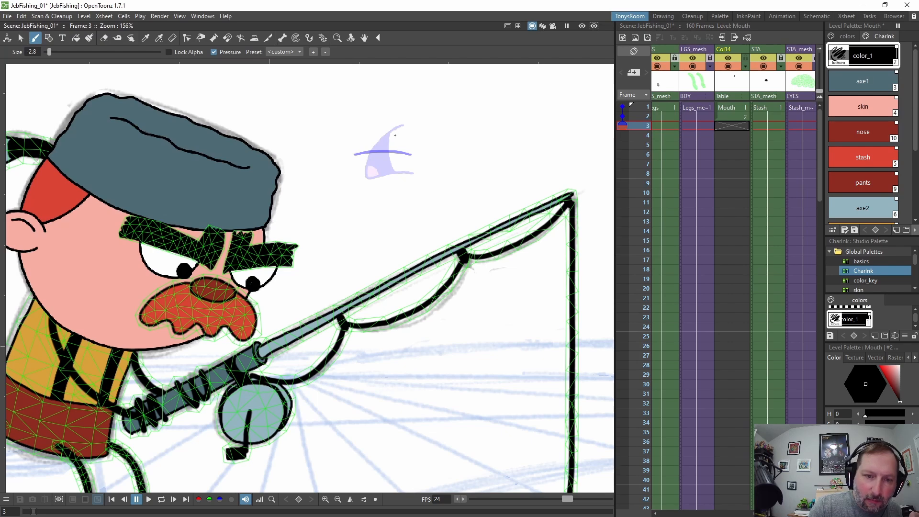
mouse_move(401, 134)
left_mouse_down()
mouse_move(374, 144)
mouse_move(382, 163)
left_mouse_up()
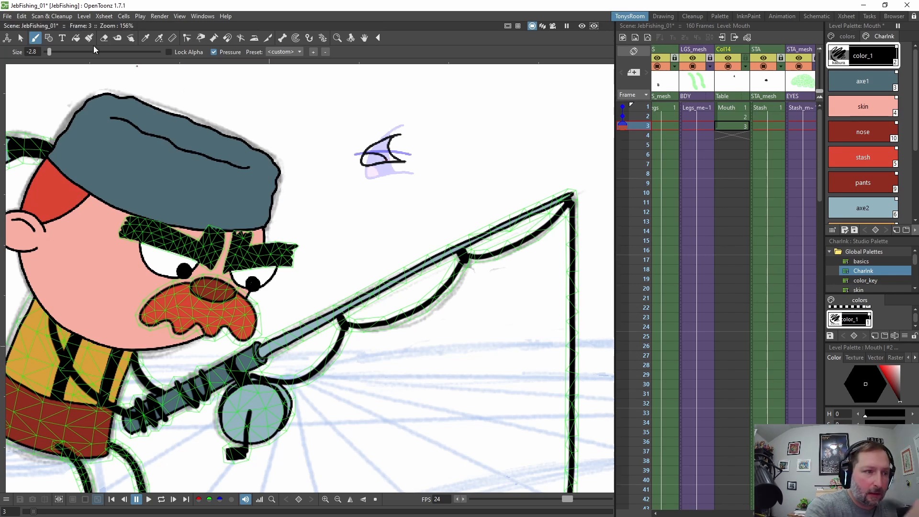
left_click(75, 38)
left_click(385, 144)
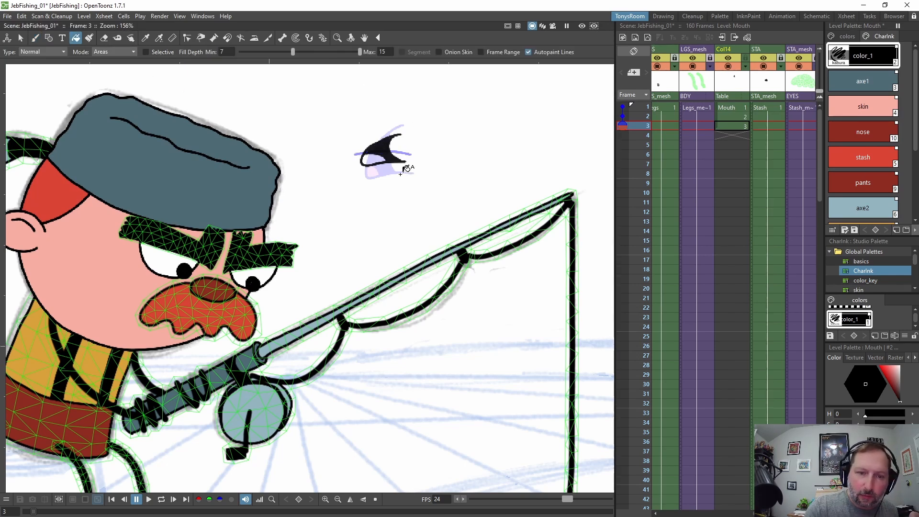
left_click(871, 196)
scroll(866, 120, "down", 3)
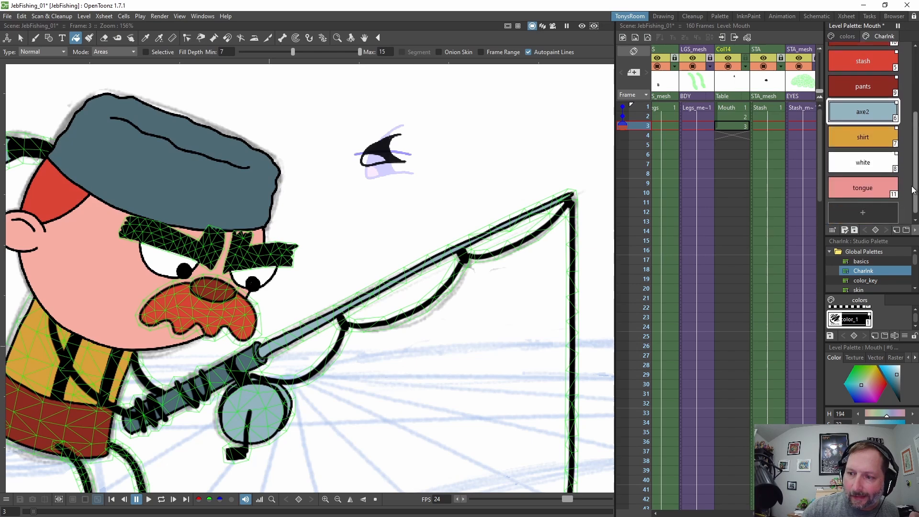
left_click(866, 184)
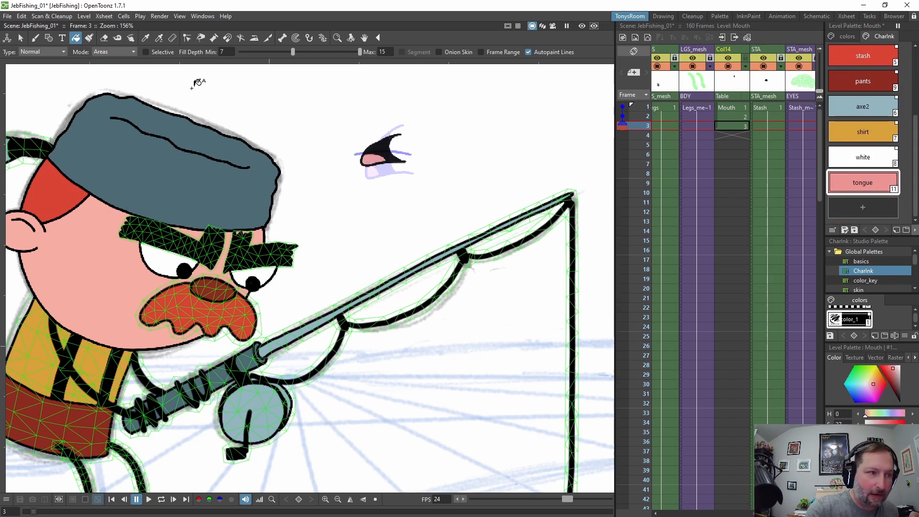
Draw a narrow mouth with teeth at frame 4 and a small rounded mouth at frame 5 of the Mouth level in color_1
left_click(20, 37)
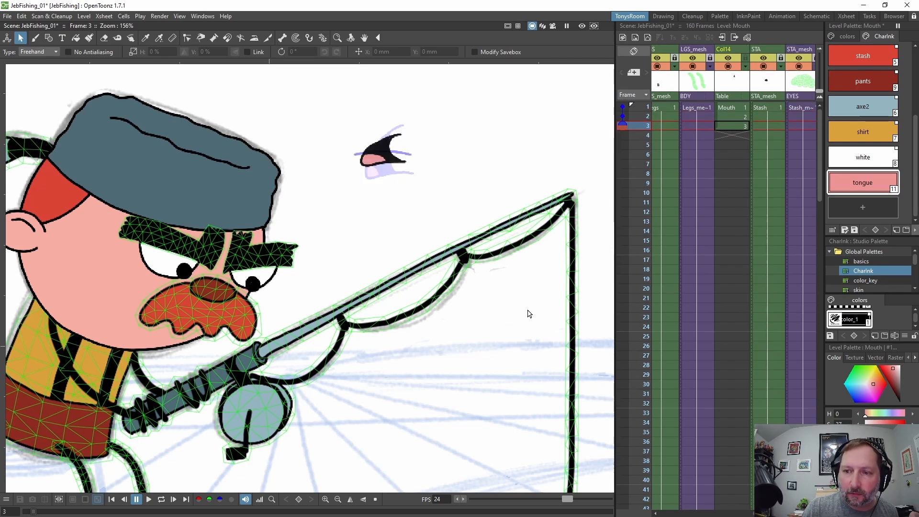
left_click(35, 38)
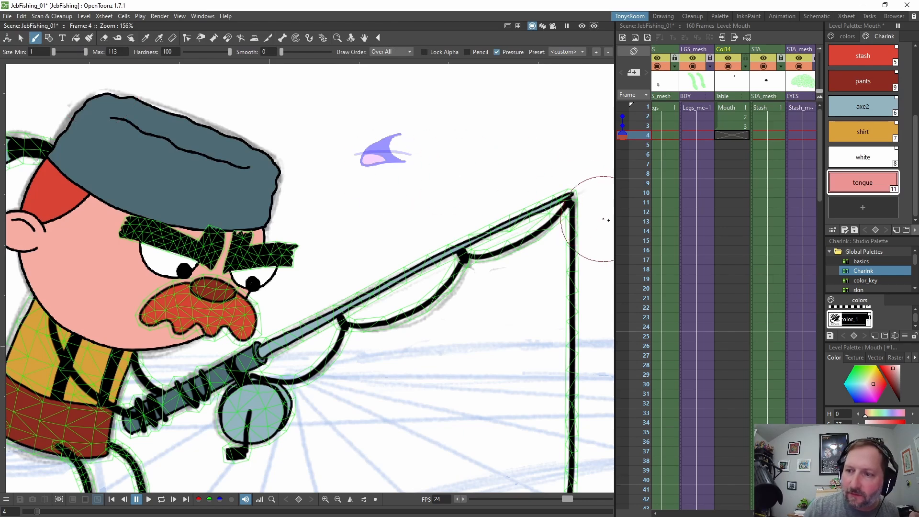
scroll(916, 128, "up", 1)
scroll(916, 127, "up", 4)
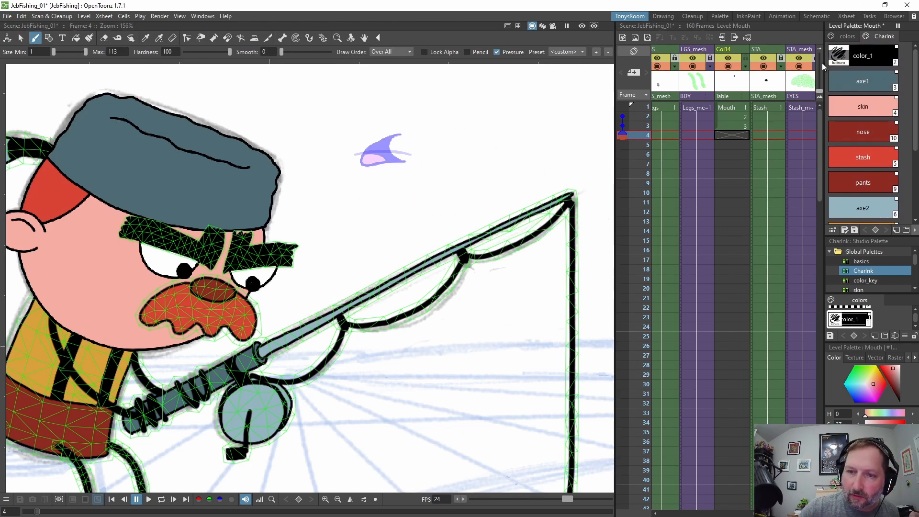
left_click(861, 56)
mouse_move(404, 141)
left_mouse_down()
mouse_move(354, 157)
mouse_move(405, 155)
left_mouse_up()
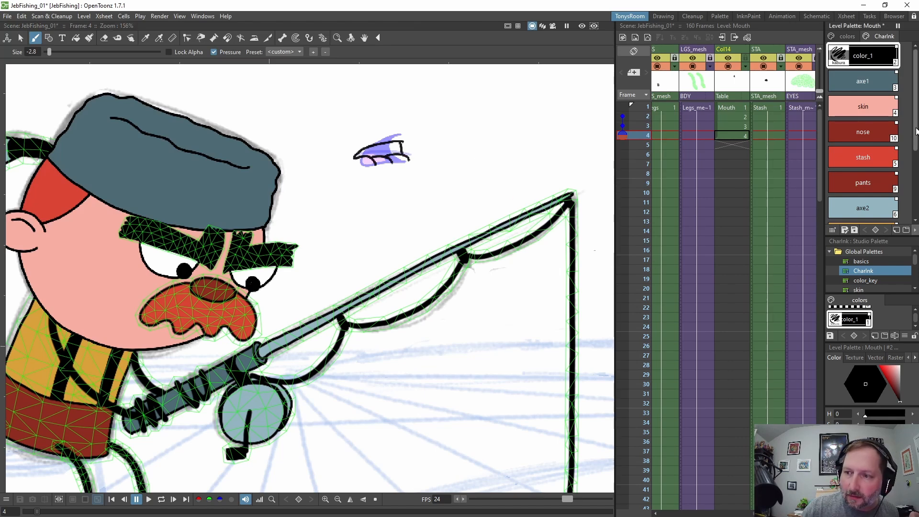
scroll(874, 172, "down", 4)
left_click(874, 172)
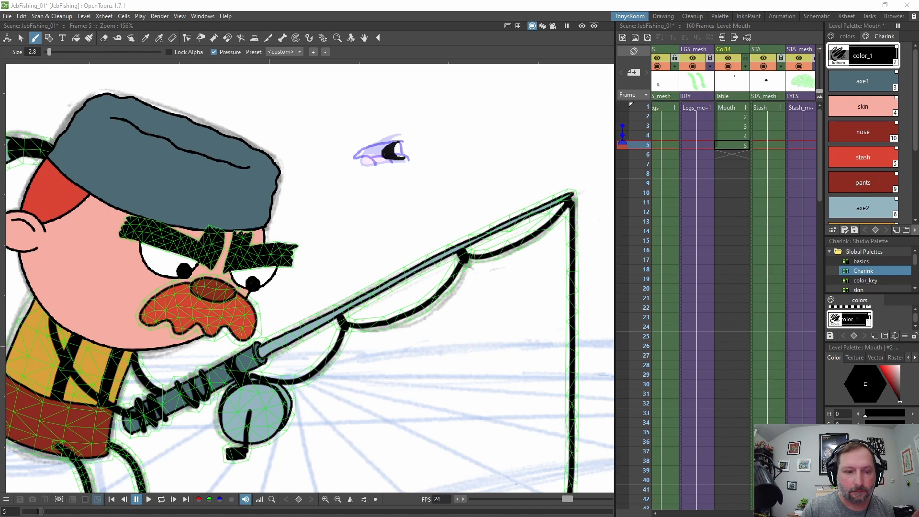
Select the frame 1 mouth, move it onto the face under the moustache, and rotate and resize it to fit
left_click(21, 38)
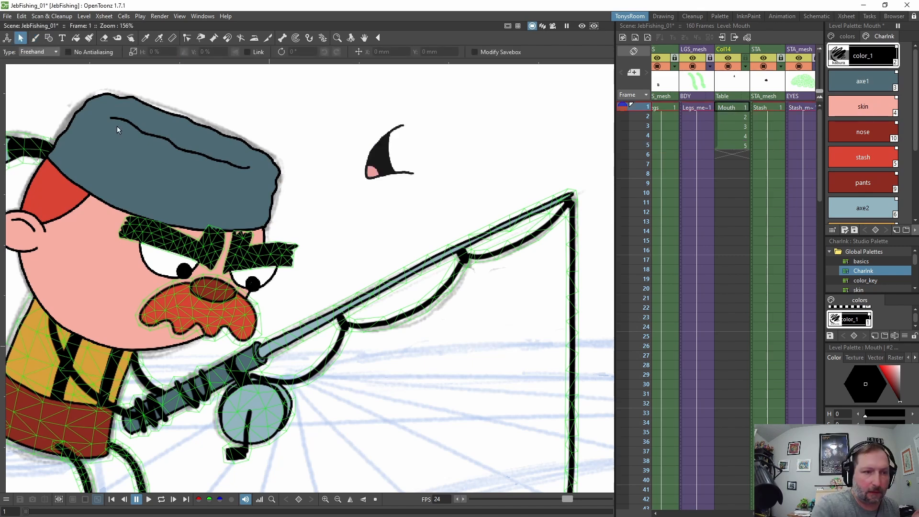
left_click(406, 167)
mouse_move(407, 167)
left_mouse_down()
mouse_move(225, 317)
mouse_move(191, 317)
mouse_move(209, 336)
left_mouse_up()
left_click_drag(249, 371, 211, 355)
left_click_drag(200, 323, 233, 331)
left_click_drag(208, 270, 204, 283)
left_click_drag(203, 309, 206, 306)
Hide the Stash drawing and thicken the inner edge of the frame 1 mouth with a color_1 brush stroke
left_click(104, 38)
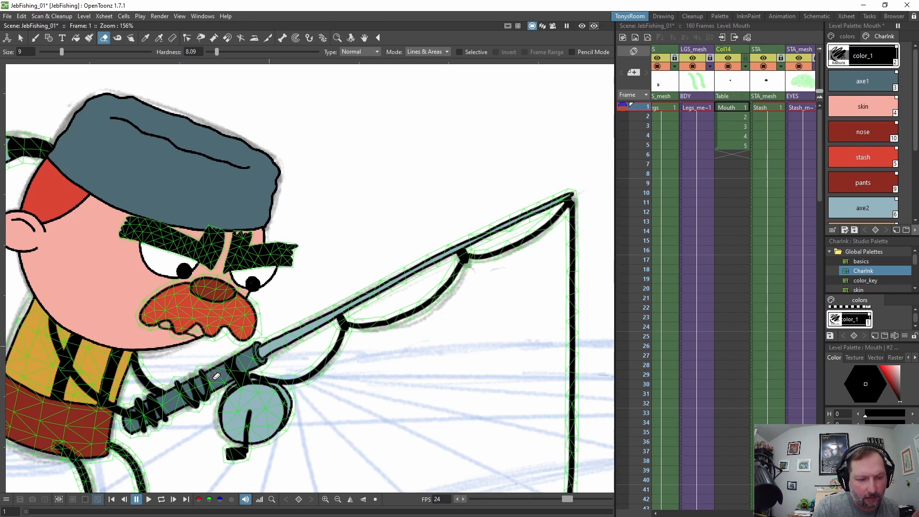
left_click(768, 68)
left_click(767, 66)
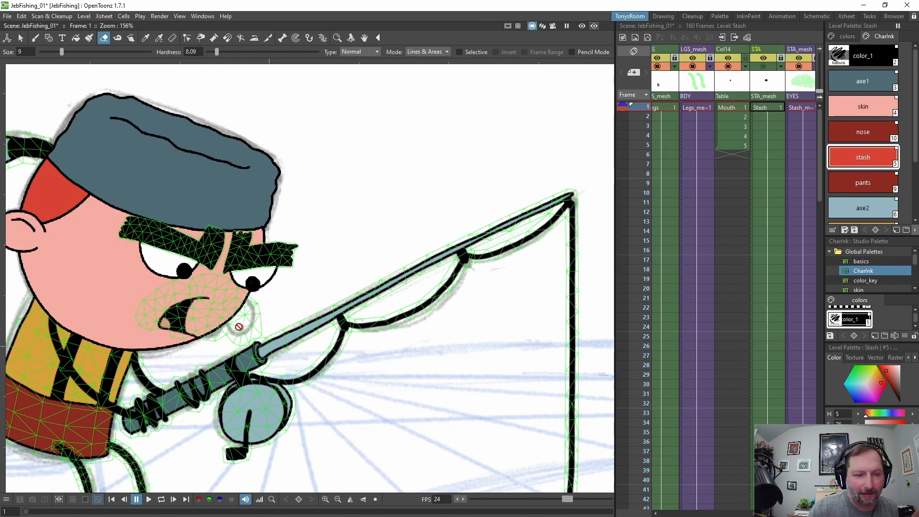
left_click(747, 108)
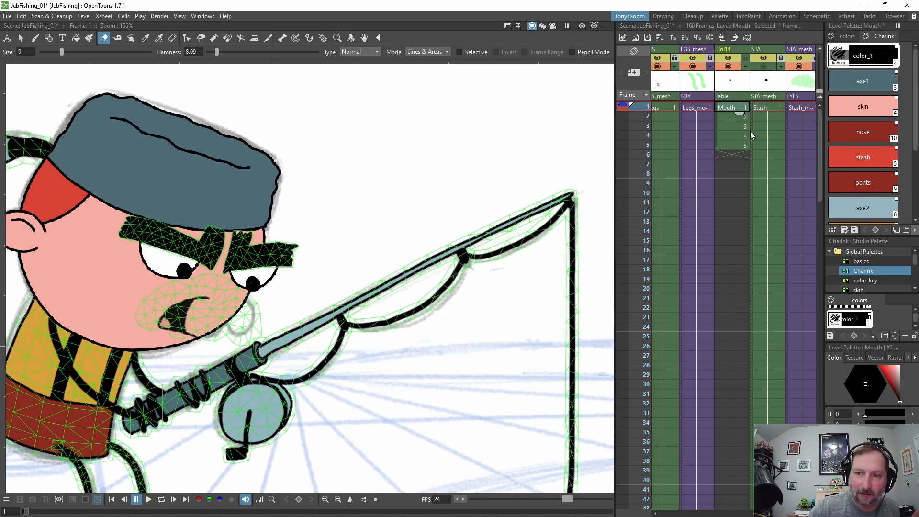
key("b")
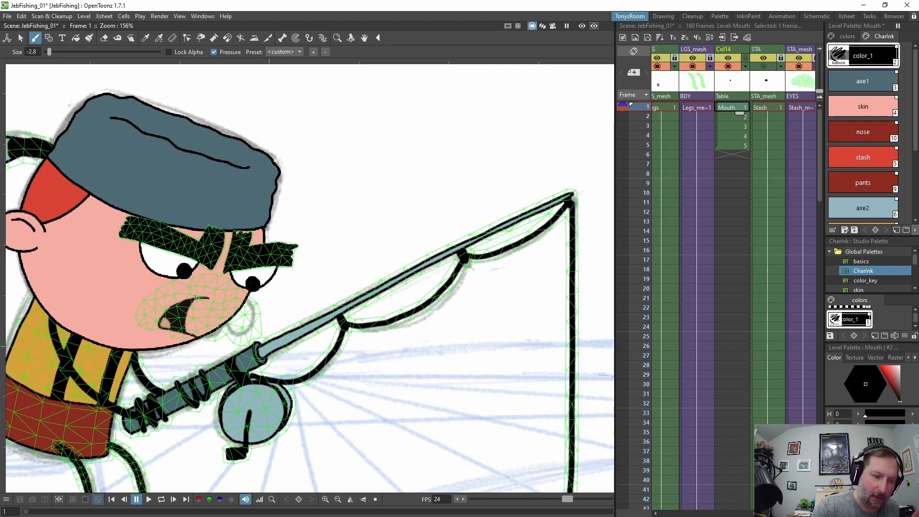
left_click_drag(198, 299, 181, 322)
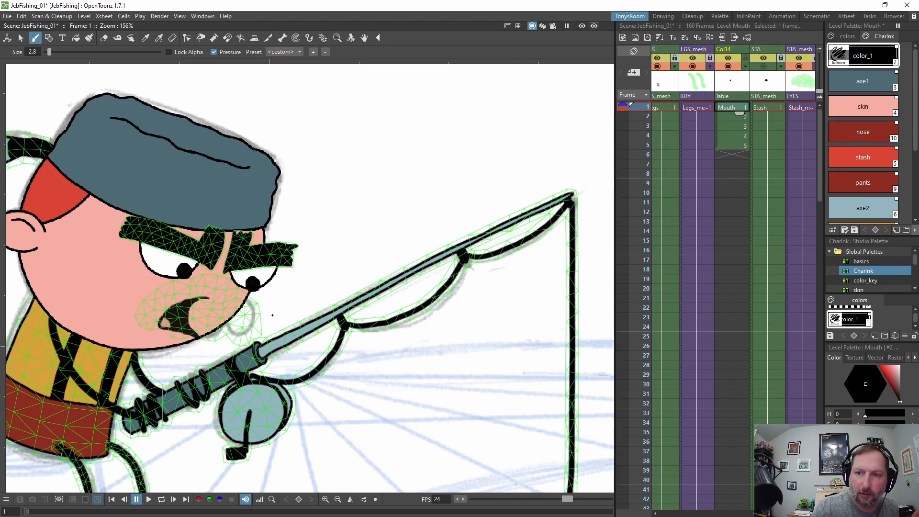
Move the frame 2 mouth line onto the face below the nose and rotate it slightly clockwise
key("period")
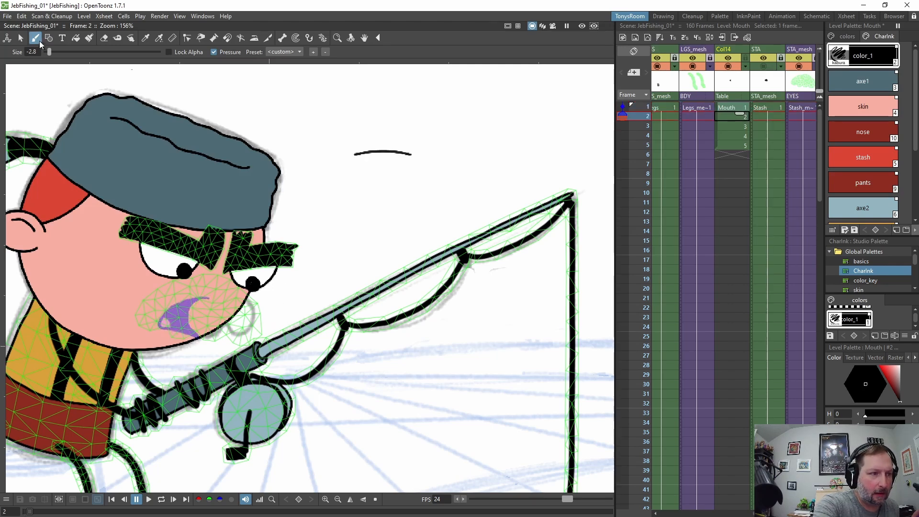
key("s")
mouse_move(390, 122)
left_mouse_down()
mouse_move(420, 149)
mouse_move(397, 122)
left_mouse_up()
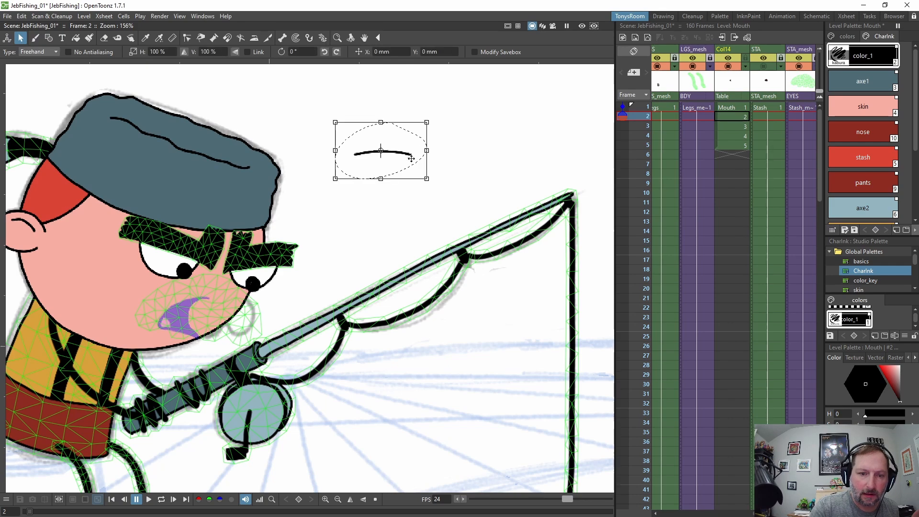
mouse_move(383, 154)
left_mouse_down()
mouse_move(227, 305)
mouse_move(188, 316)
left_mouse_up()
left_click_drag(245, 345, 233, 361)
left_click(329, 243)
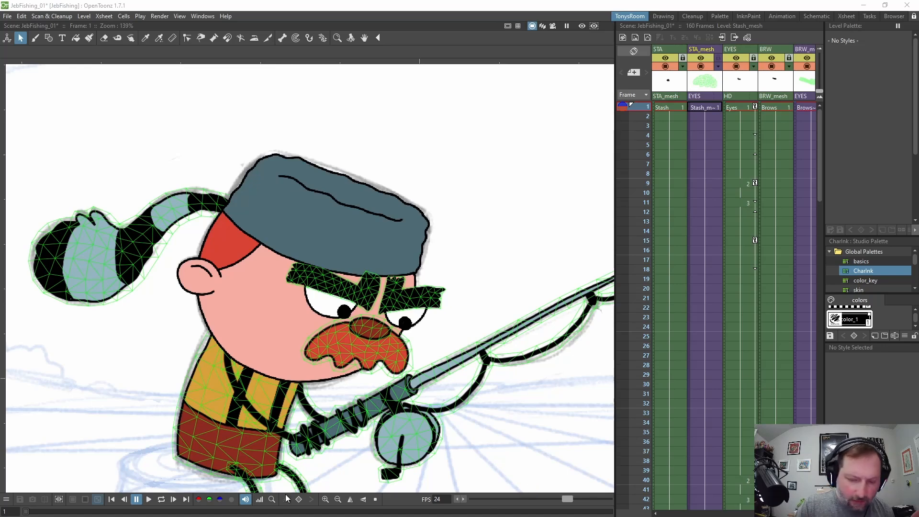
left_click_drag(27, 511, 39, 513)
left_click_drag(784, 514, 760, 513)
left_click(753, 58)
left_click(729, 108)
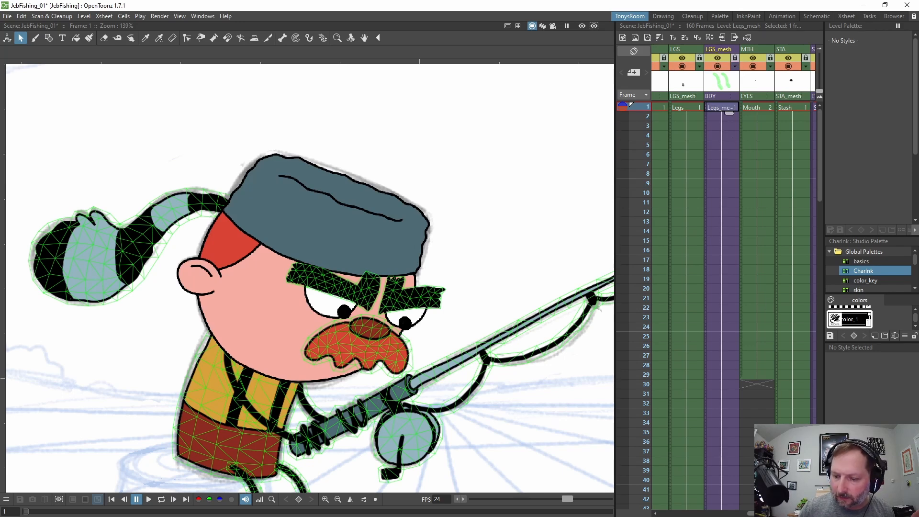
left_click_drag(760, 513, 780, 514)
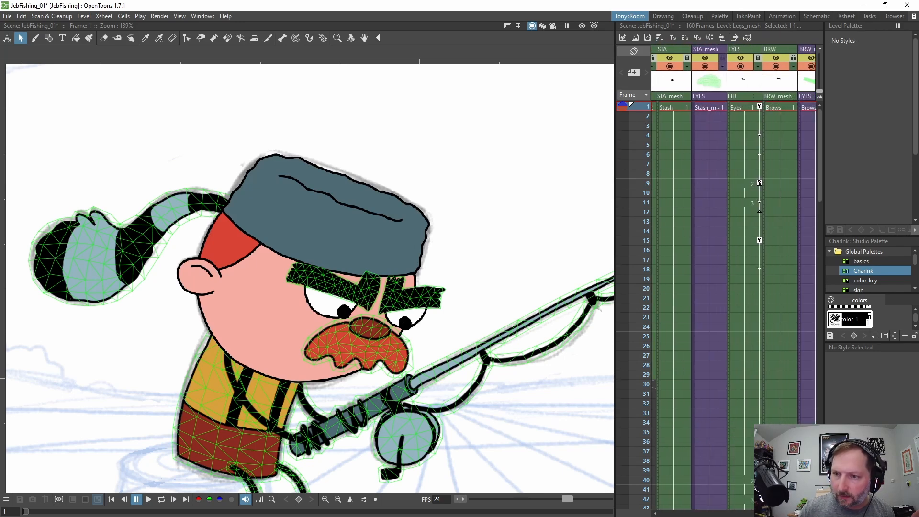
Set a global rest key on the Stash_mesh skeleton at frame 1 and key its Root vertex at frame 9
left_click(708, 107)
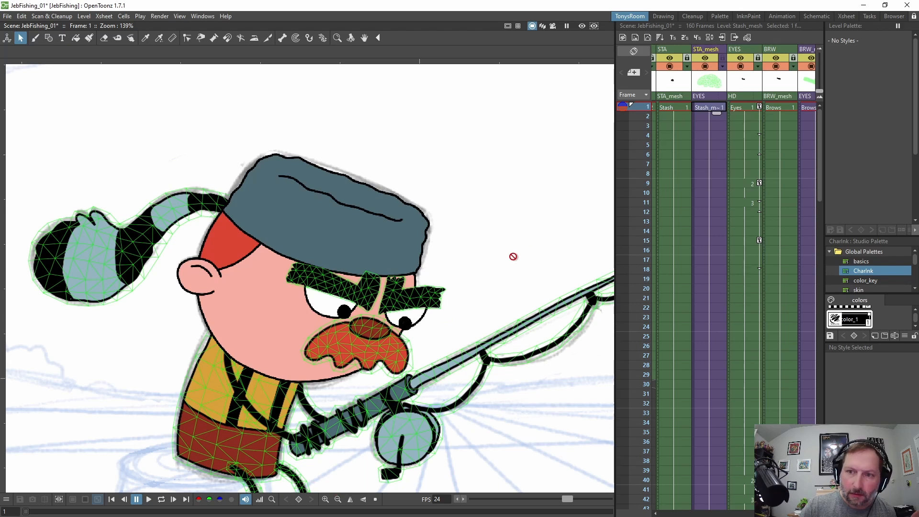
left_click(322, 38)
left_click(372, 328)
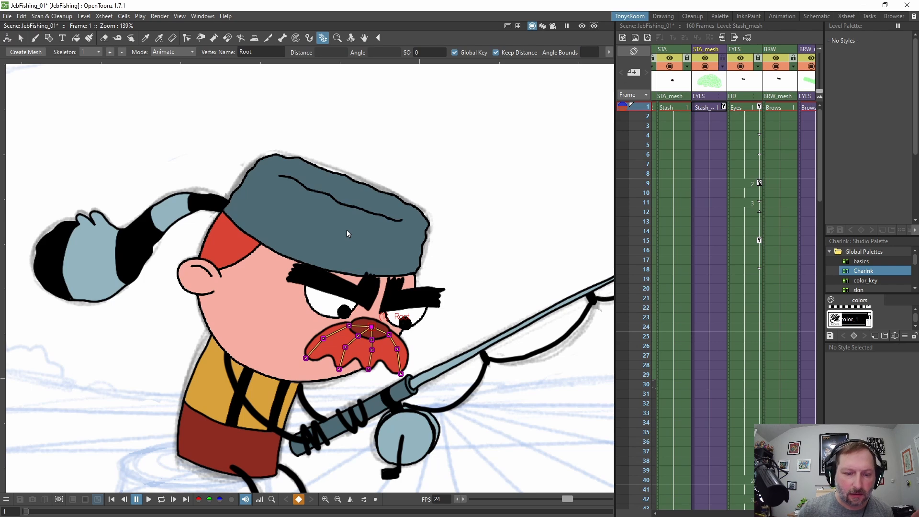
right_click(373, 329)
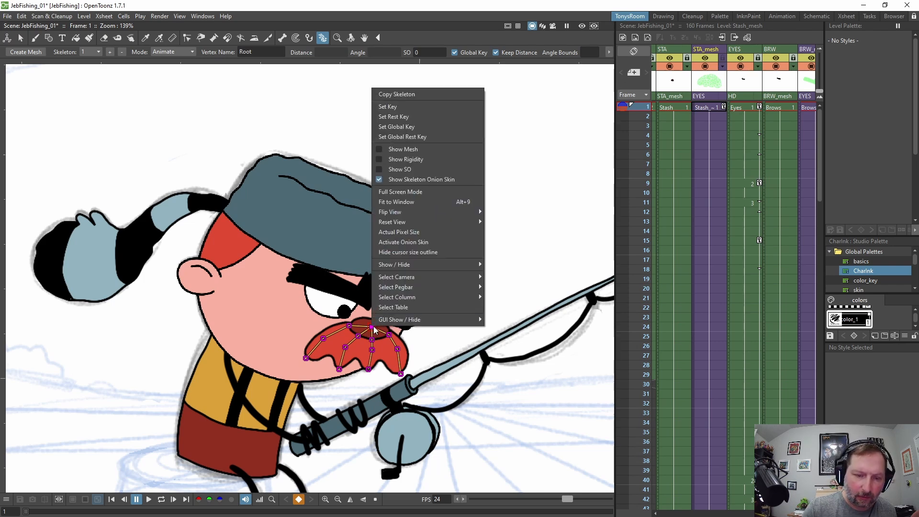
left_click(416, 137)
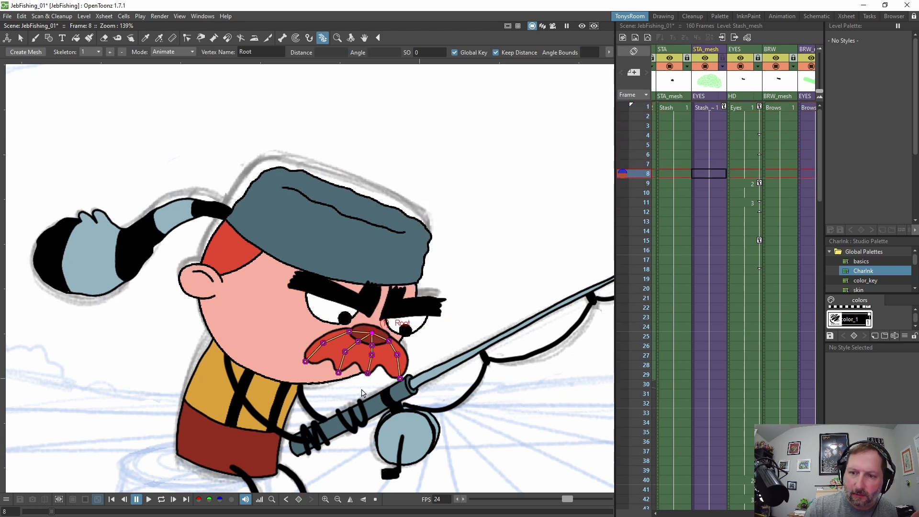
left_click(372, 341)
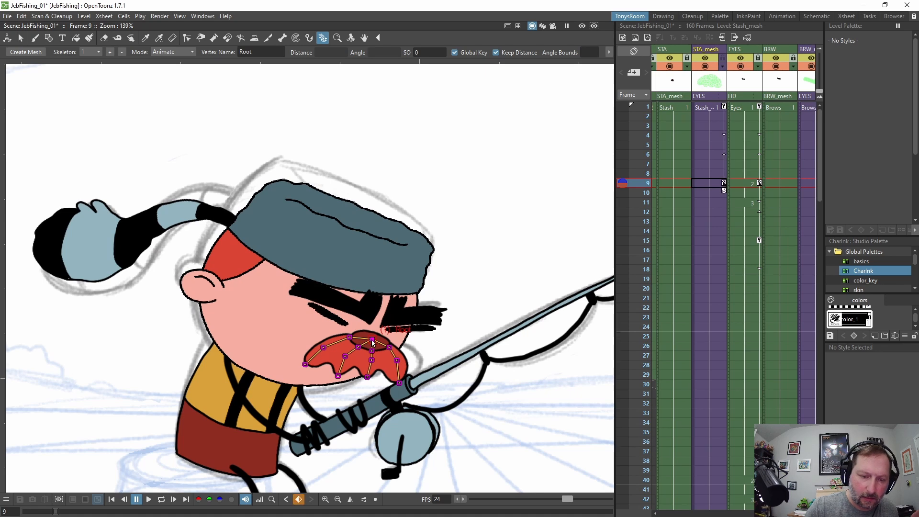
Set a global rest key on the Stash_mesh skeleton at frame 9 and start raising the moustache's right side at frame 12
right_click(372, 341)
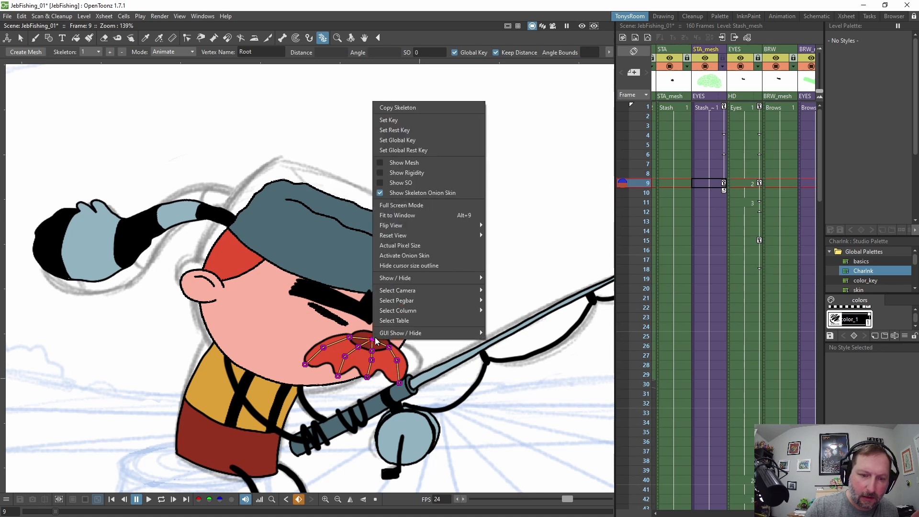
left_click(420, 151)
key("Down")
key("Down")
key("Down")
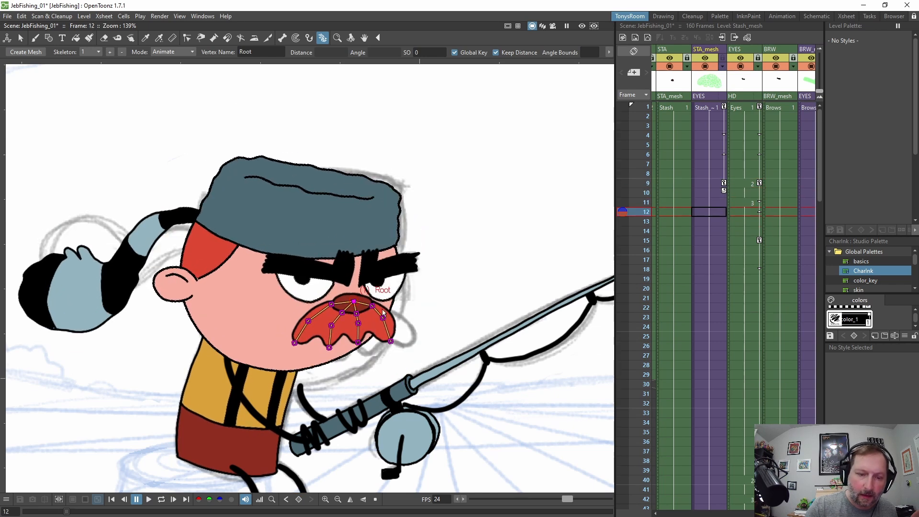
left_click_drag(382, 317, 387, 308)
Flare the moustache's tips and lower points up and outward at frame 12, rotating Vertex ___9 to about 11.9°, comparing against frame 9
key("Up")
key("Up")
key("Up")
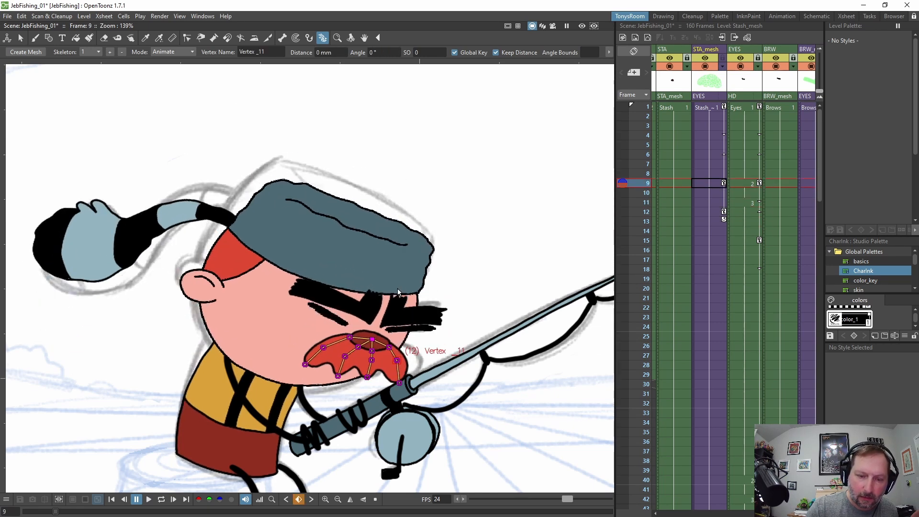
key("Down")
key("Down")
left_click(371, 348)
key("Up")
key("Up")
key("Down")
key("Down")
key("Down")
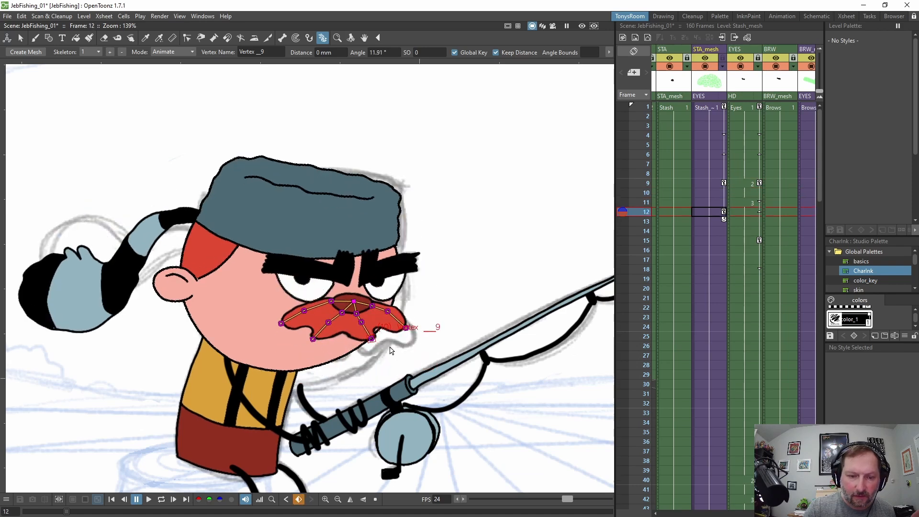
Return the moustache skeleton to its rest pose with a rest key on the Root vertex at frame 16
key("Down")
key("Down")
key("Down")
key("Down")
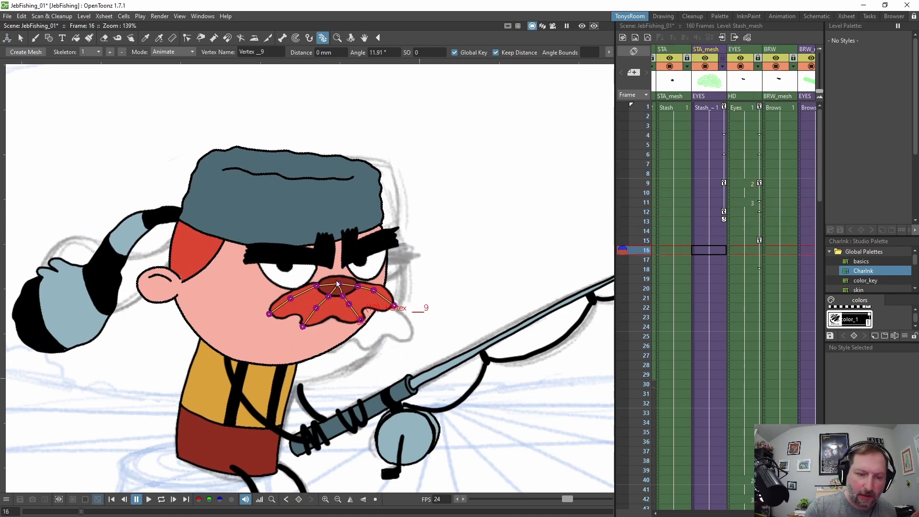
left_click(338, 284)
right_click(338, 285)
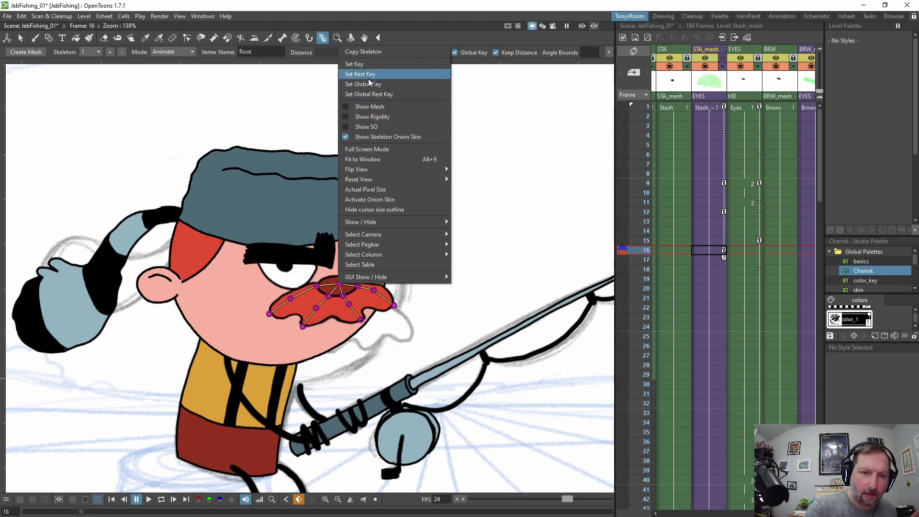
left_click(368, 78)
Step back and forth through the frames around the frame 9, 12 and 16 keys to check the moustache motion
key("Up")
key("Up")
key("Up")
key("Up")
key("Up")
key("Up")
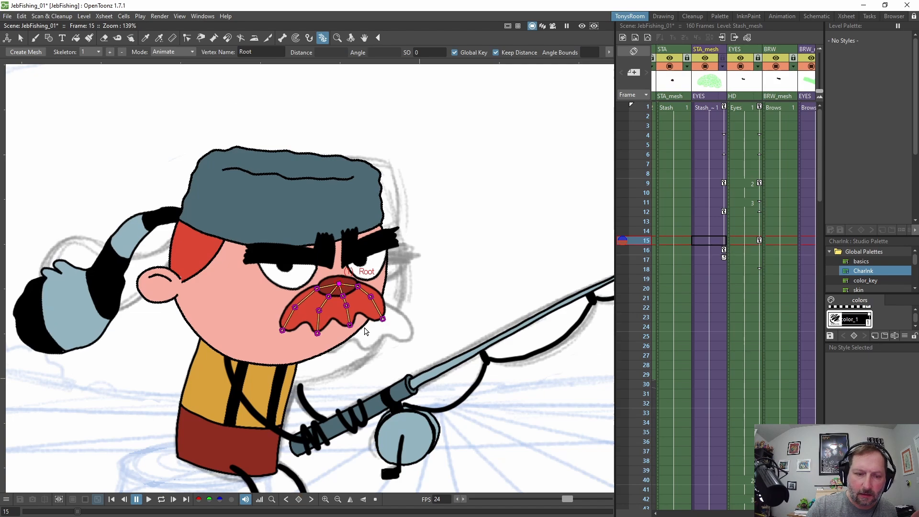
key("Down")
key("Down")
key("Down")
key("Down")
key("Down")
key("Down")
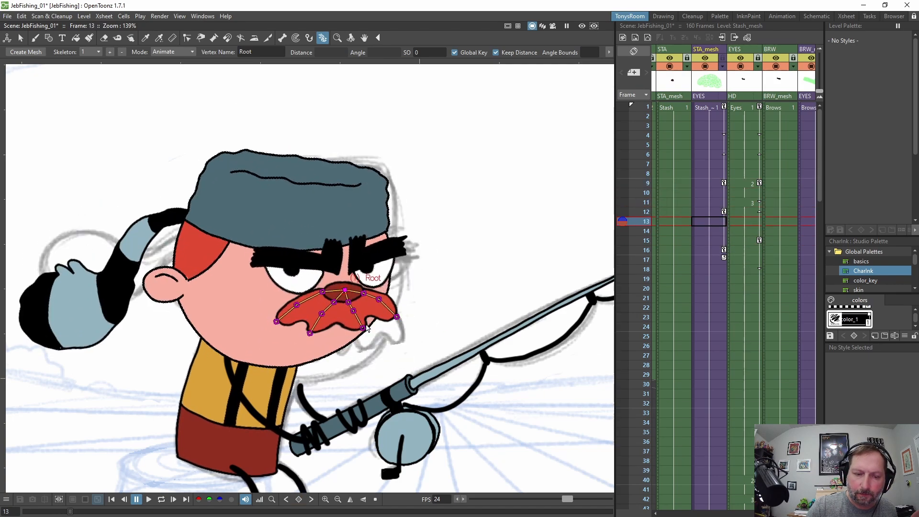
key("Up")
key("Up")
key("Up")
key("Up")
key("Up")
key("Up")
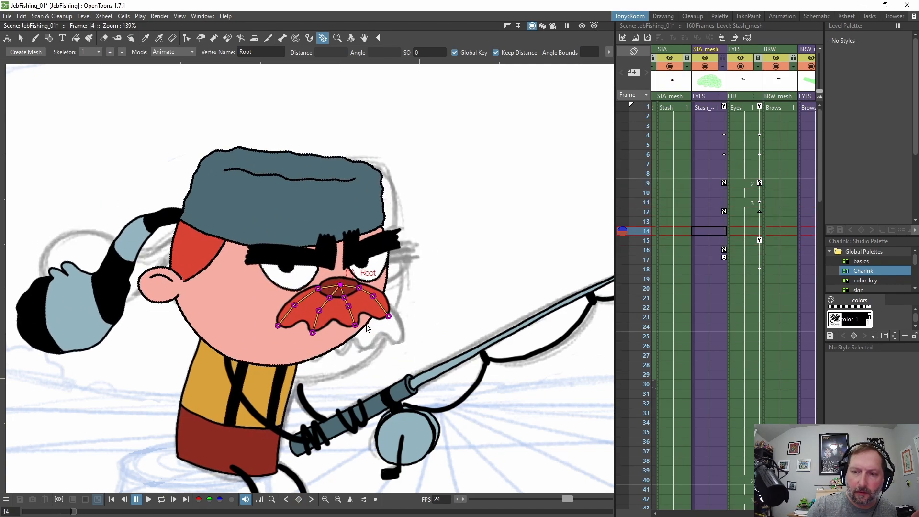
key("Down")
key("Down")
key("Down")
key("Down")
key("Down")
key("Down")
key("Down")
key("Down")
key("Down")
key("Down")
key("Down")
key("Down")
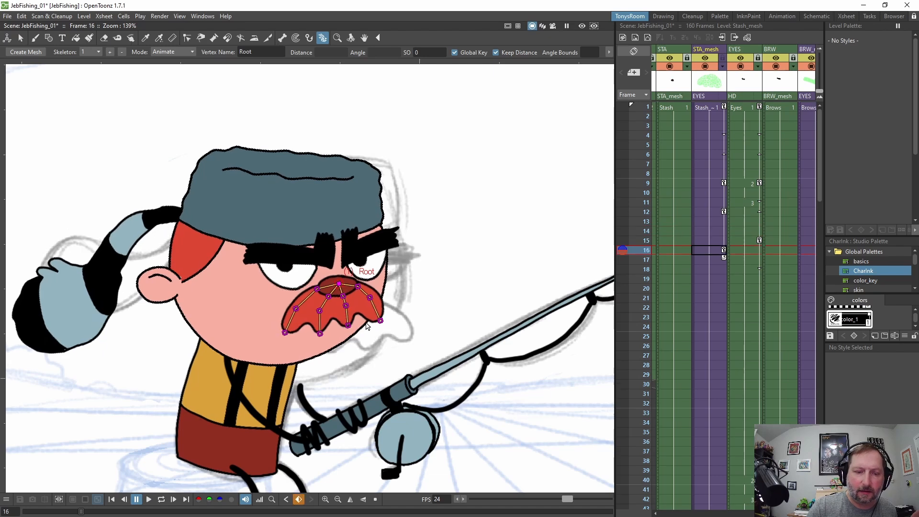
key("Down")
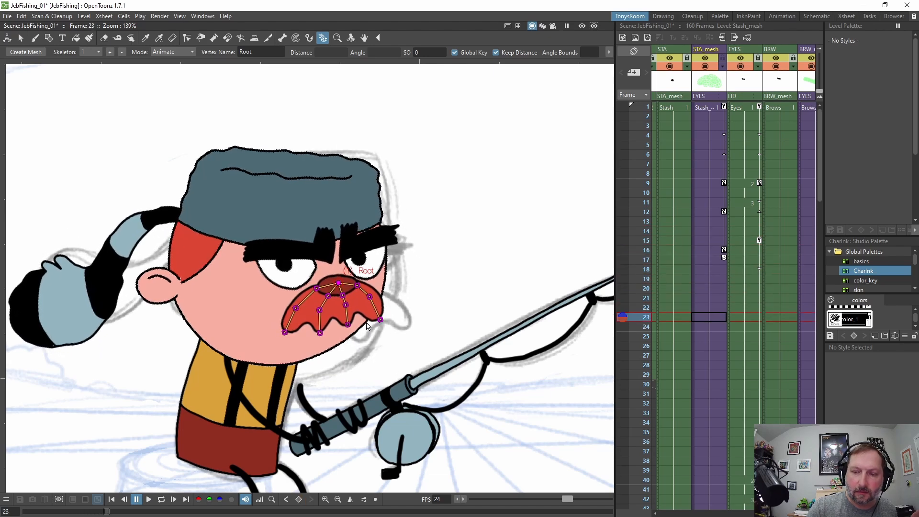
key("Up")
key("Up")
key("Up")
key("Down")
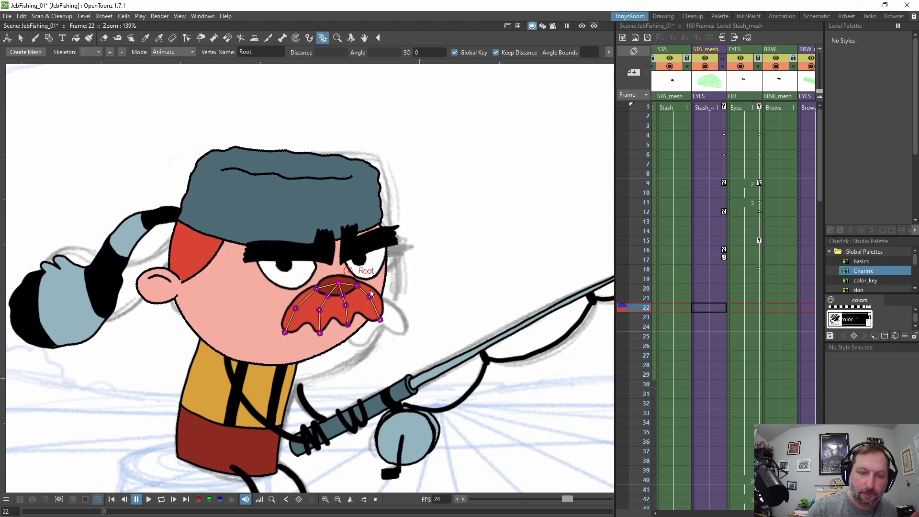
Copy the Stash_mesh key from frame 12 to frame 21 and the key from frame 16 to frame 26
left_click(725, 211)
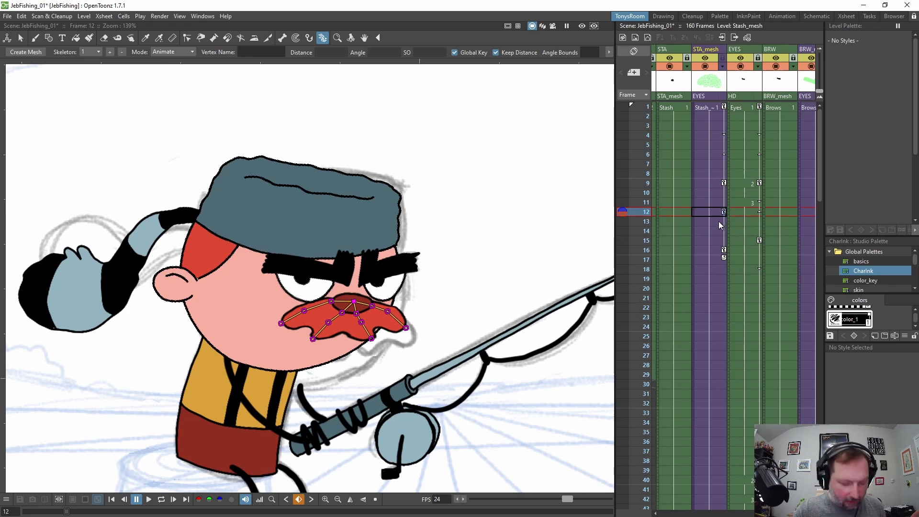
left_click(721, 288)
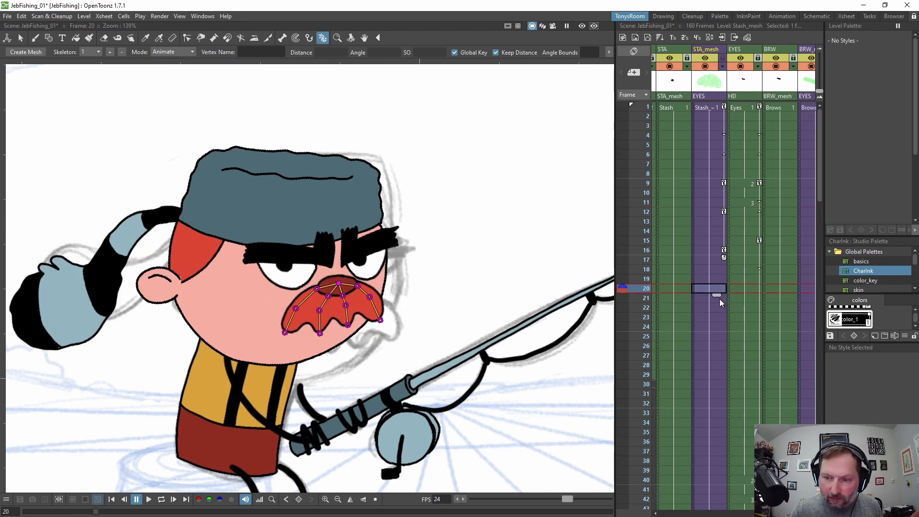
left_click(719, 298)
key("ctrl+v")
left_click(726, 252)
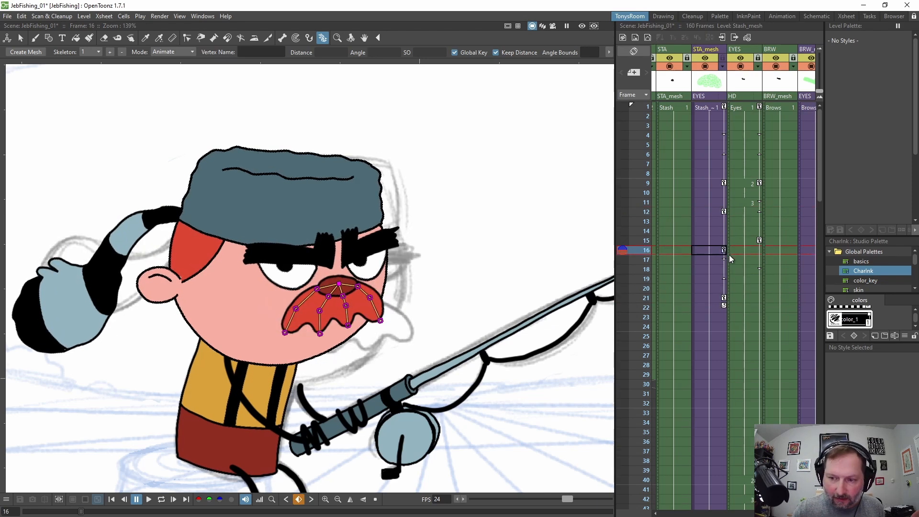
key("ctrl+v")
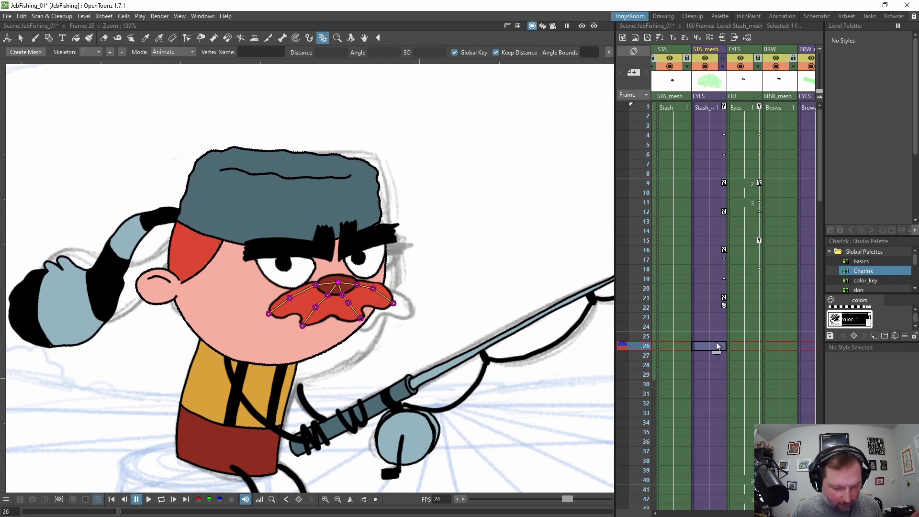
Retime and extend the repeating Stash_mesh keys so they fall on frames 15, 19, 22, 26, 30 and 34
left_click(719, 165)
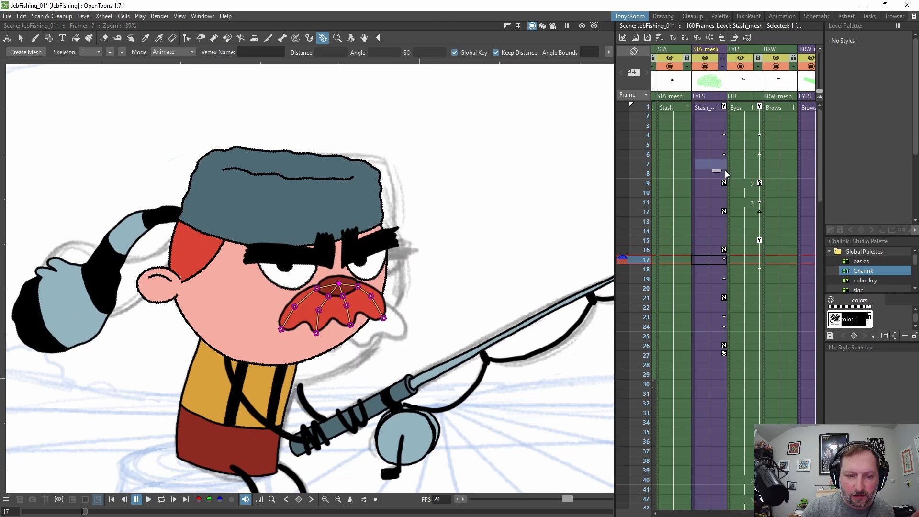
key("comma")
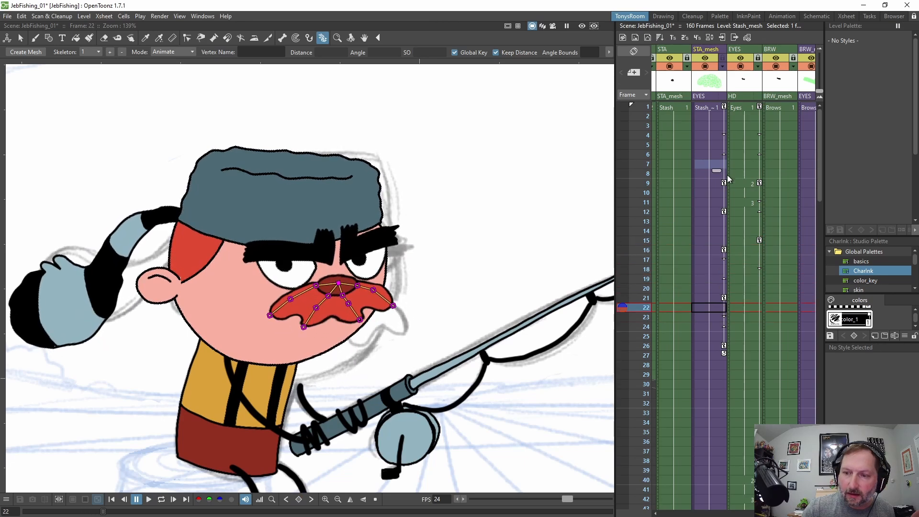
left_click(717, 214)
Play the scene to check the timing of the repeated moustache movement
key("l")
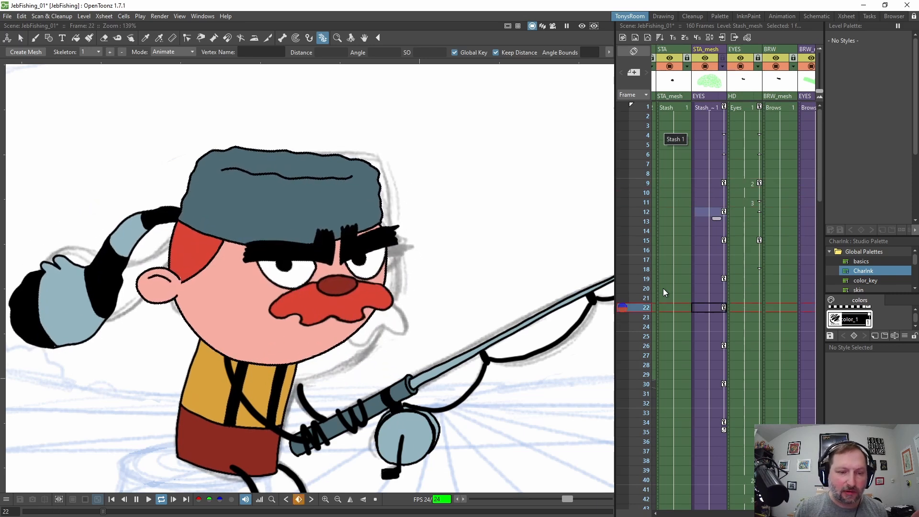
key("l")
left_click(720, 187)
key("l")
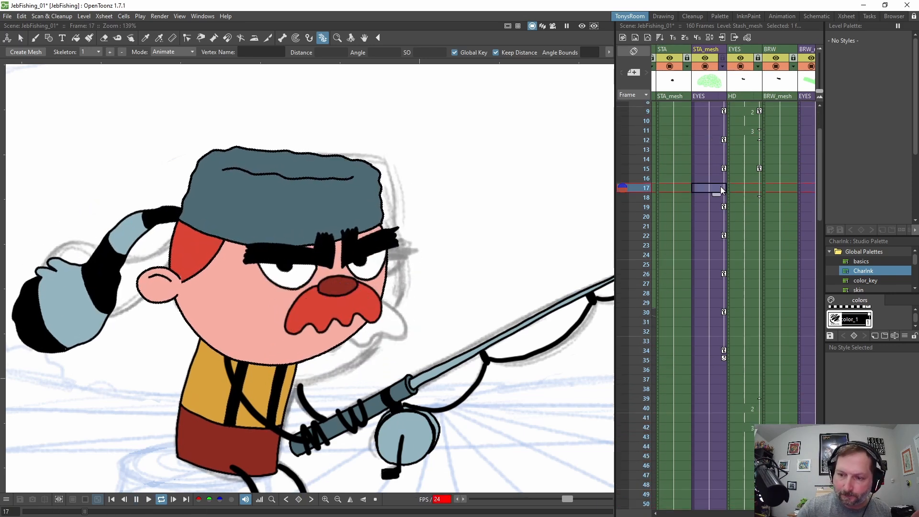
key("l")
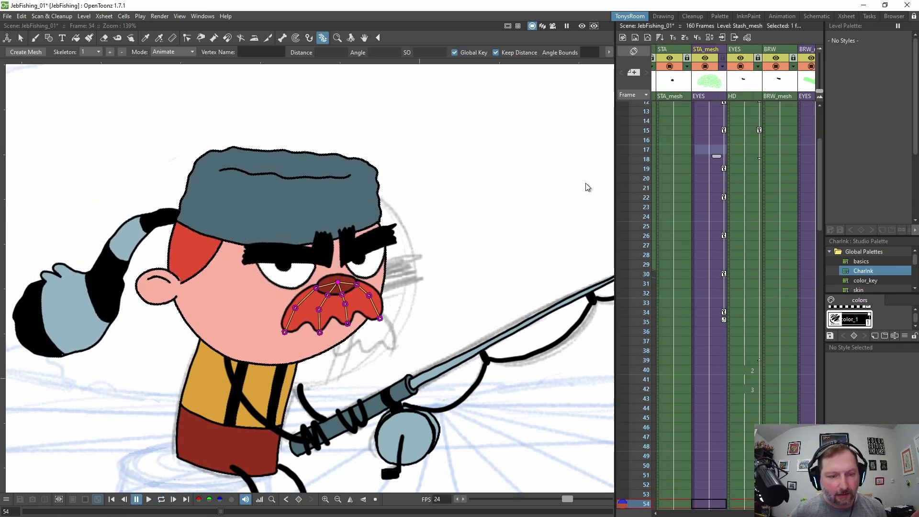
Set a stop marker at frame 47 and play the animation from frame 1 with the whole scene in view
scroll(401, 292, "down", 4)
scroll(401, 366, "up", 1)
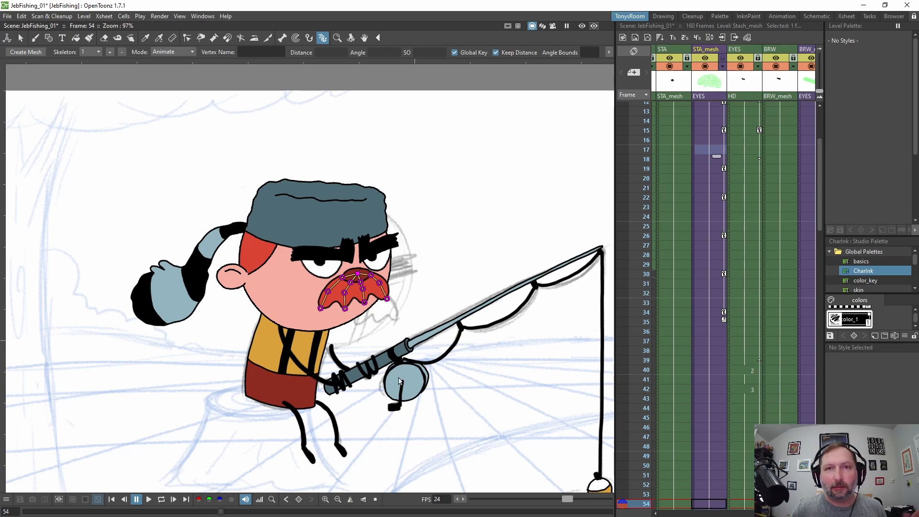
scroll(406, 389, "up", 1)
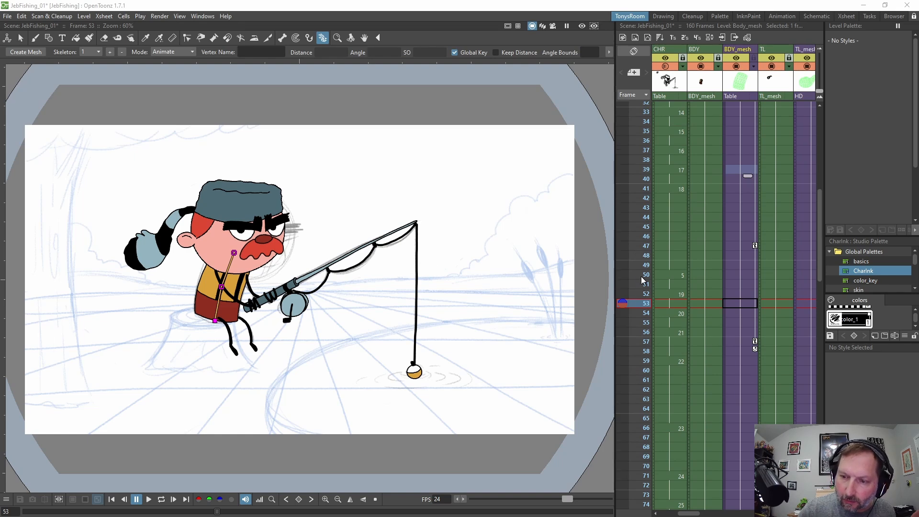
right_click(640, 245)
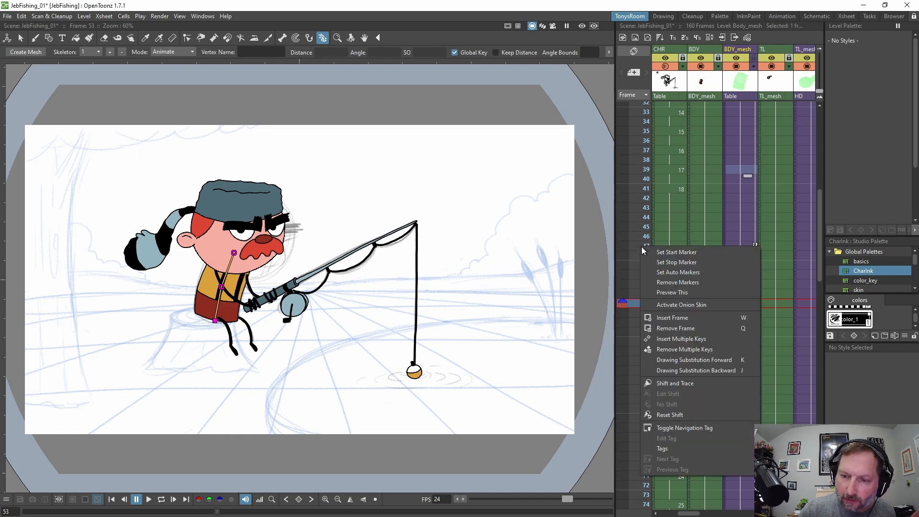
left_click(685, 262)
left_click_drag(816, 291, 808, 140)
left_click(644, 106)
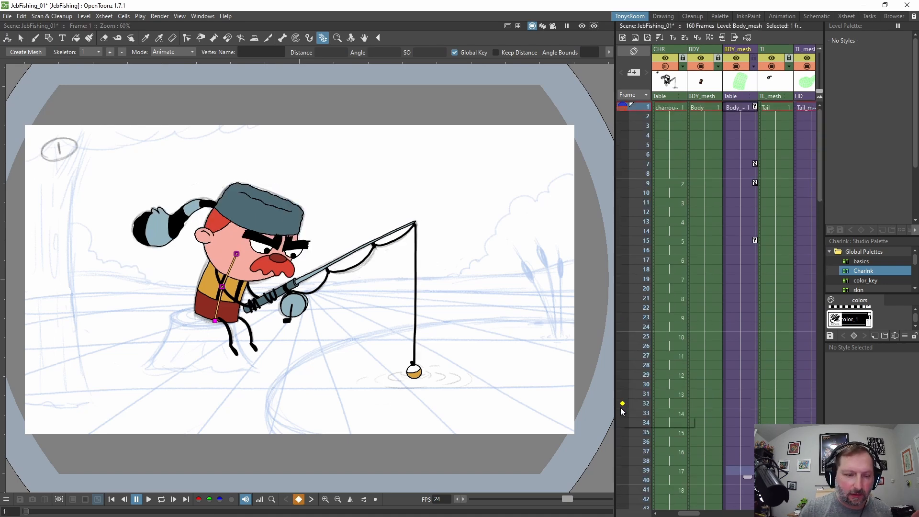
key("l")
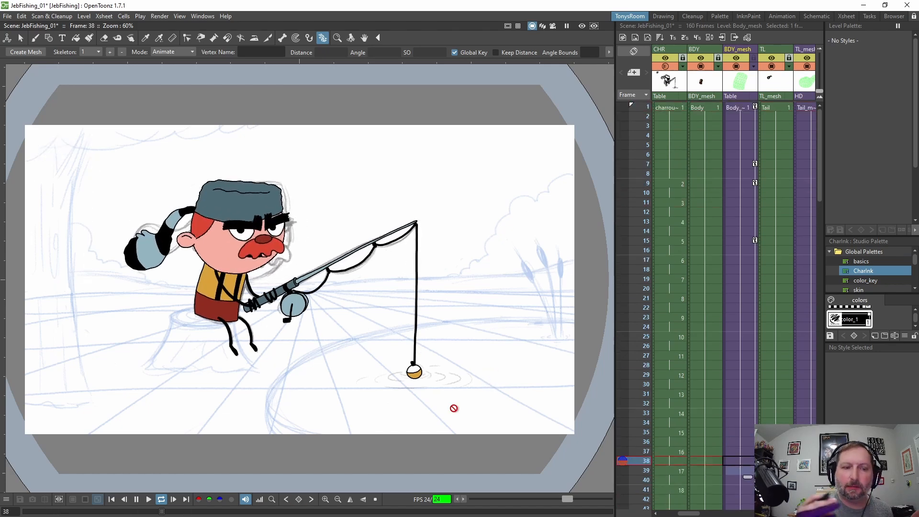
key("l")
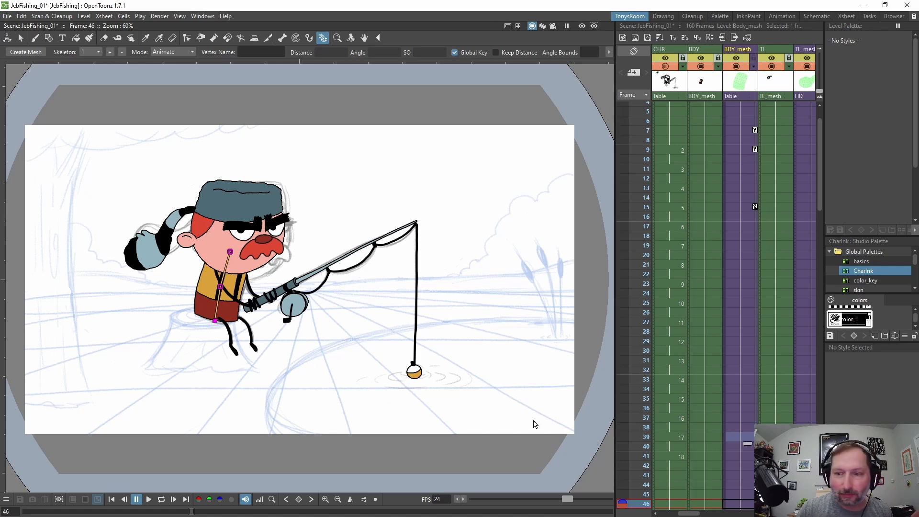
Examine the Body_mesh keys between frames 1 and 47 and step through the body's movement from frame 1
scroll(819, 208, "down", 3)
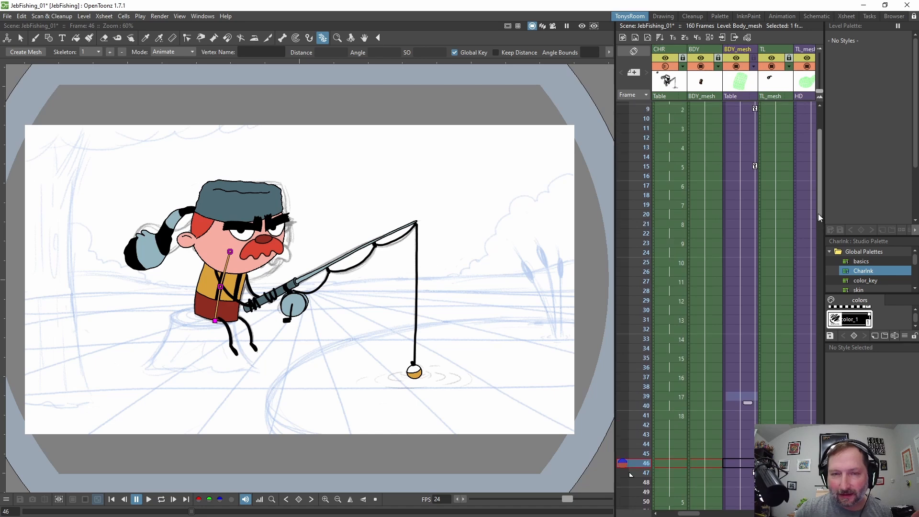
left_click_drag(818, 214, 819, 204)
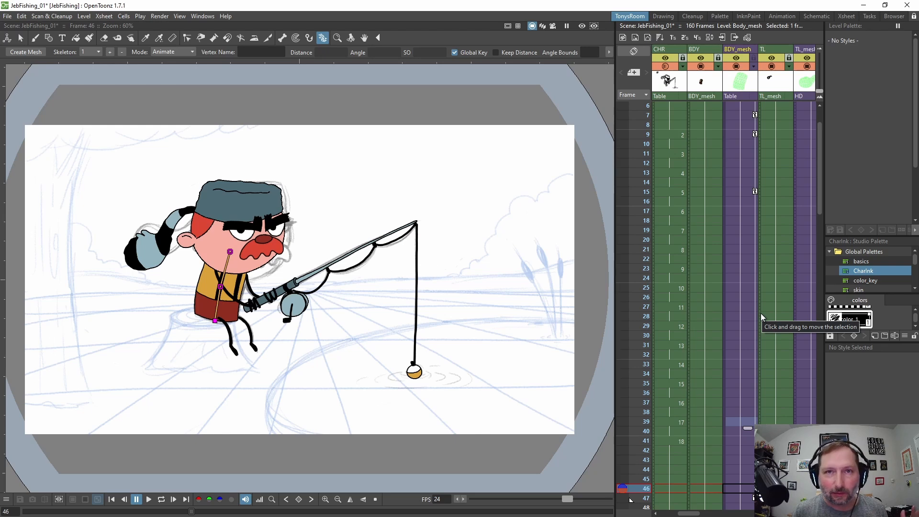
left_click(746, 191)
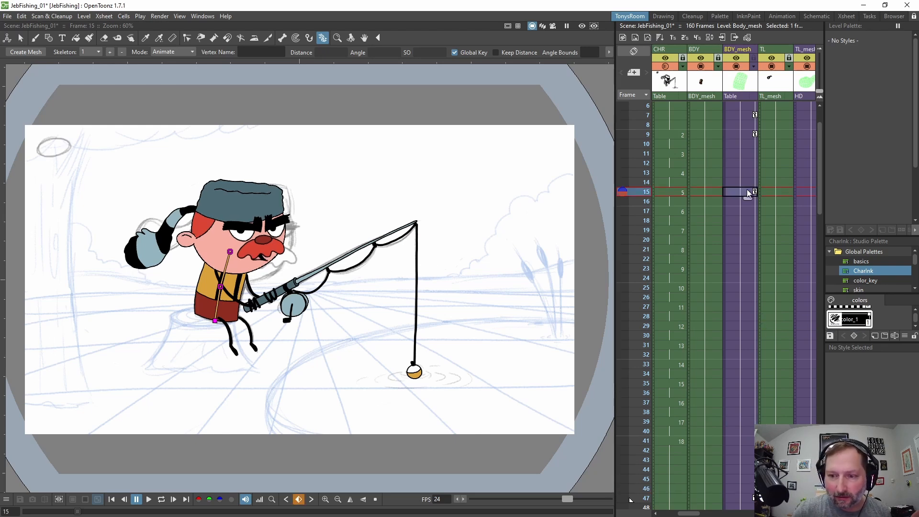
left_click_drag(819, 176, 819, 165)
left_click(745, 108)
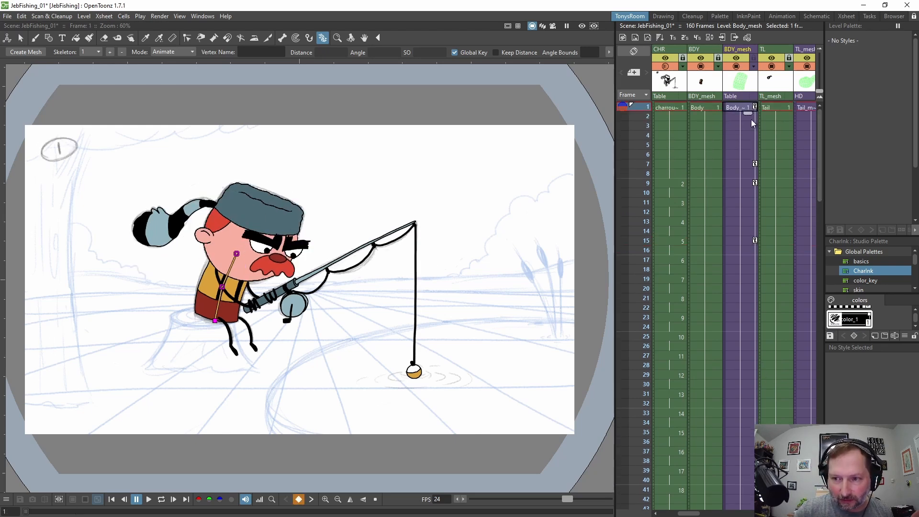
key("Down")
key("Down")
key("Down")
key("Down")
key("Down")
key("Down")
key("Down")
key("Down")
key("Down")
key("Down")
key("Down")
key("Down")
key("Down")
key("Down")
key("Down")
key("Down")
key("Down")
key("Down")
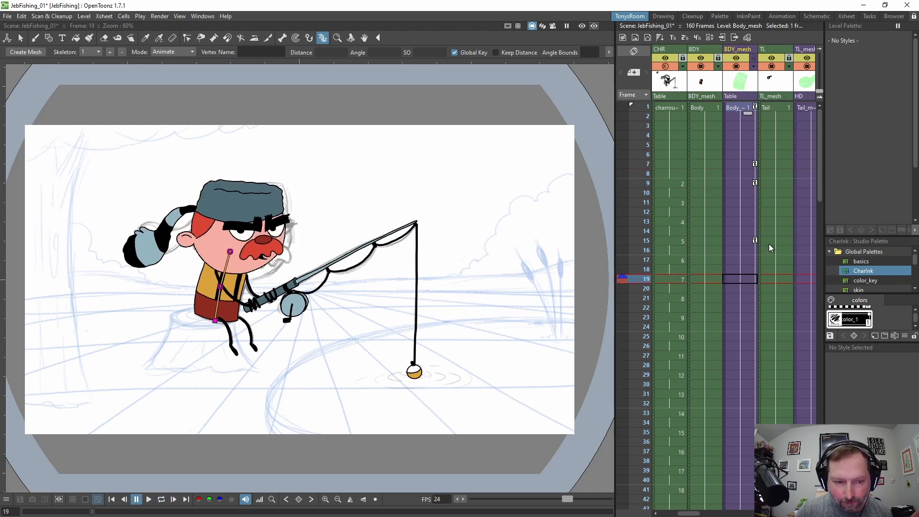
left_click_drag(817, 188, 817, 223)
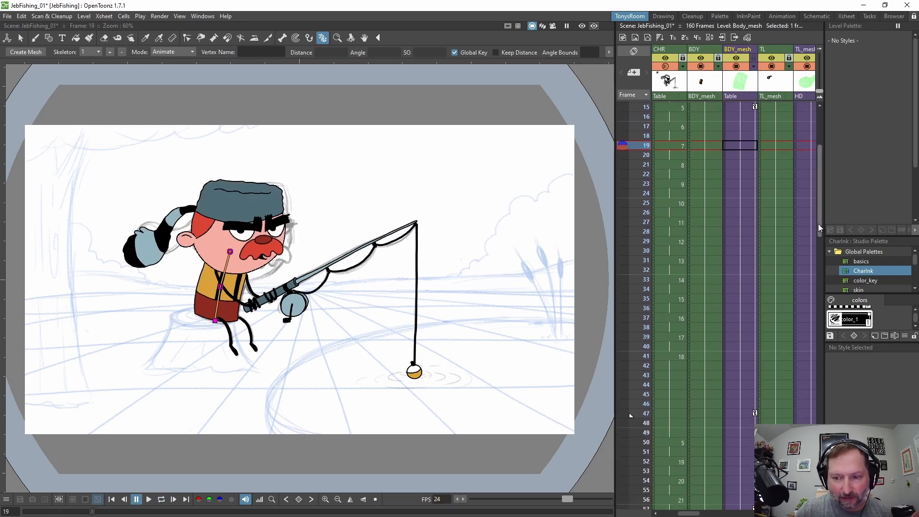
scroll(818, 231, "up", 5)
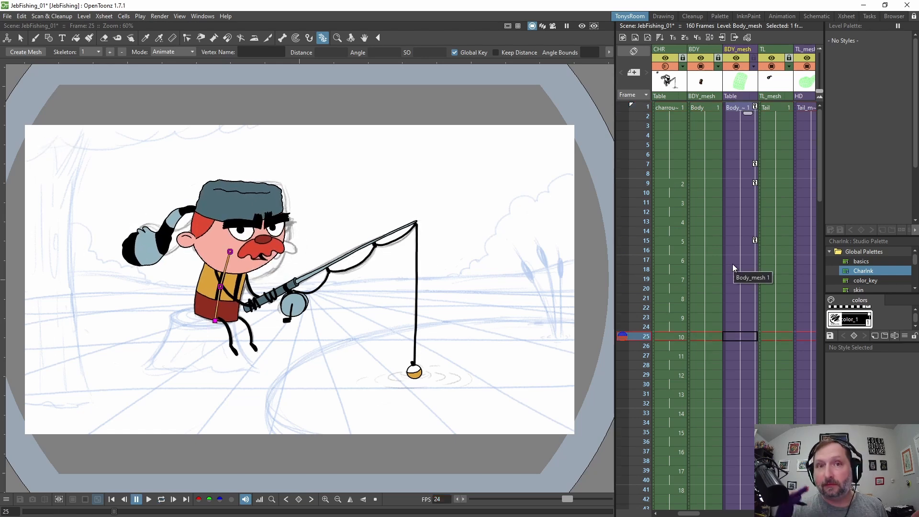
left_click(736, 106)
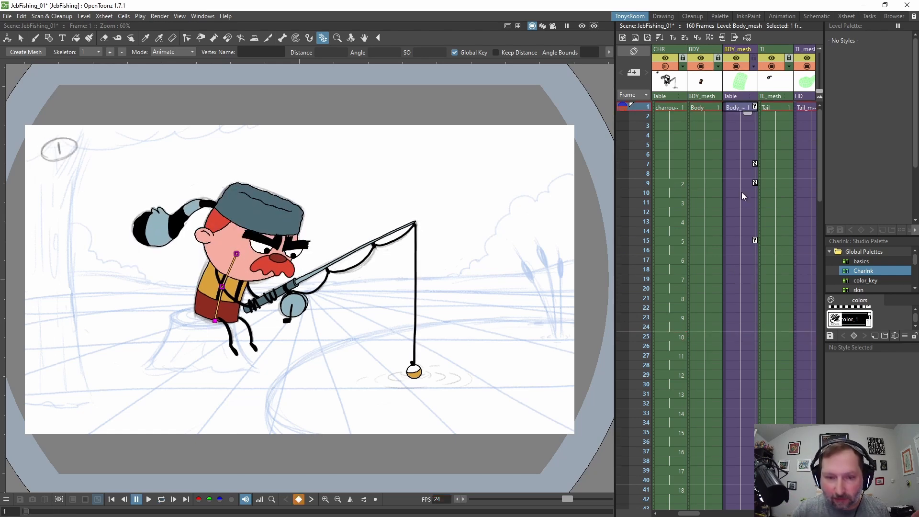
Play the scene between frames 1 and 47 to check the timing of the body movement
key("p")
key("p")
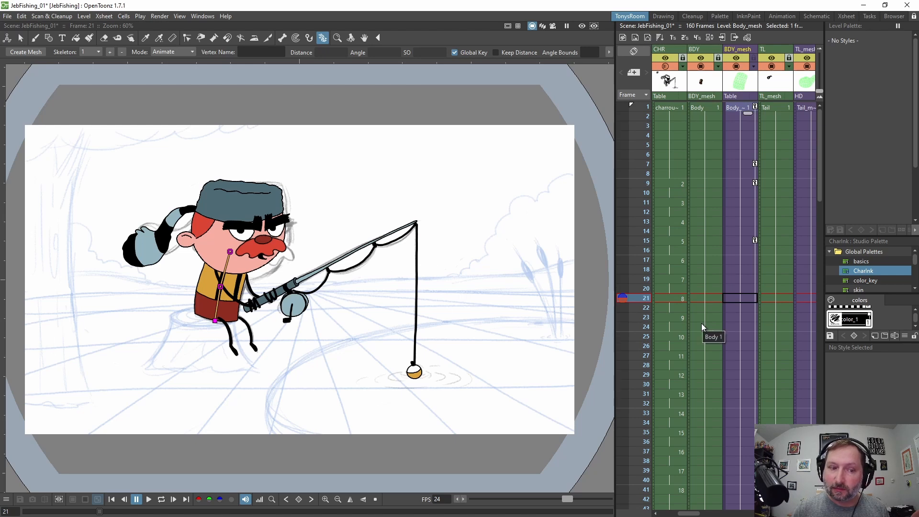
key("p")
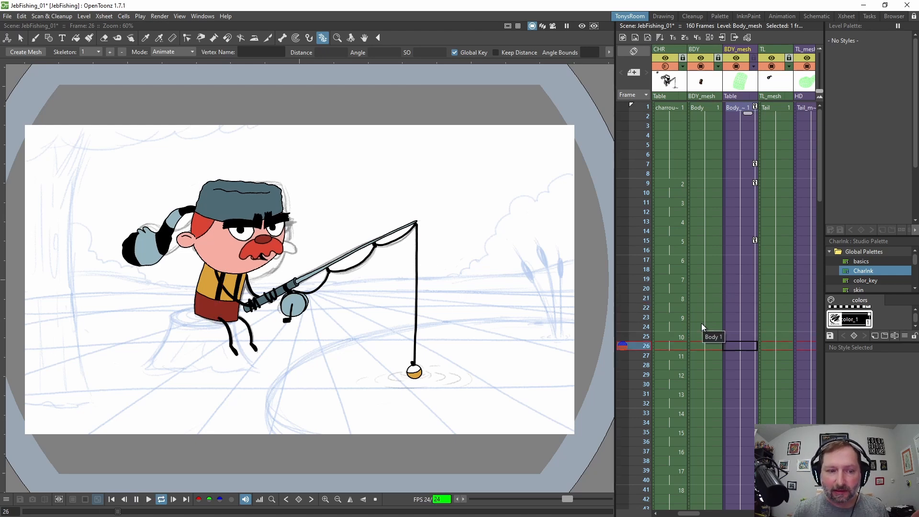
left_click_drag(820, 192, 818, 228)
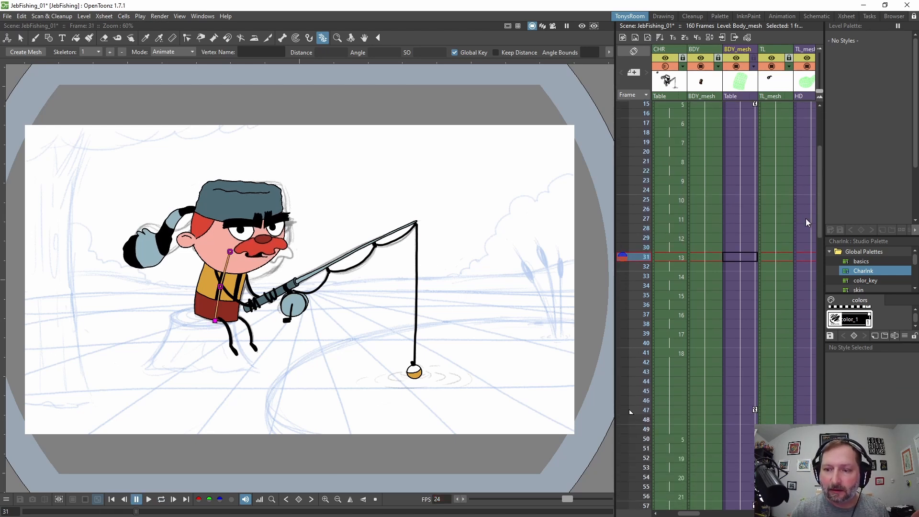
left_click(739, 182)
key("l")
key("p")
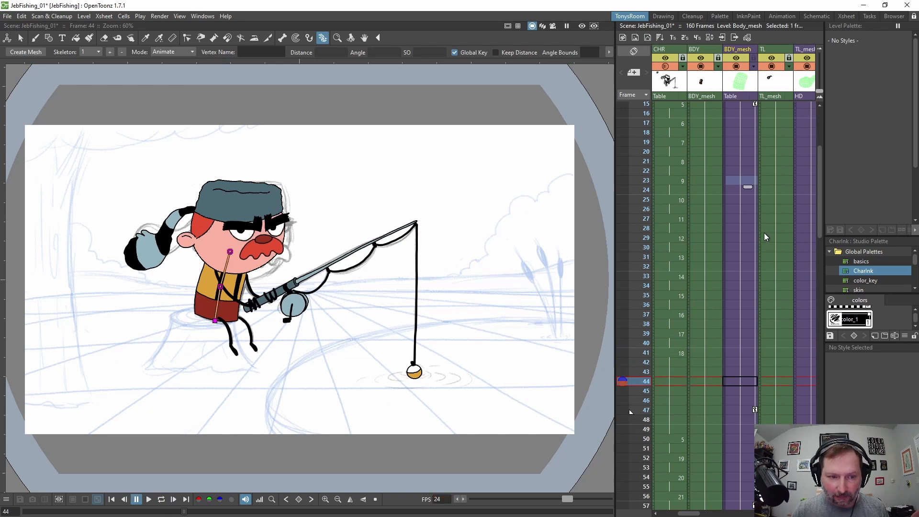
Step forward to frame 47, bring the tail and pole columns into view and select the Body_mesh key there
key("Down")
key("Down")
key("Down")
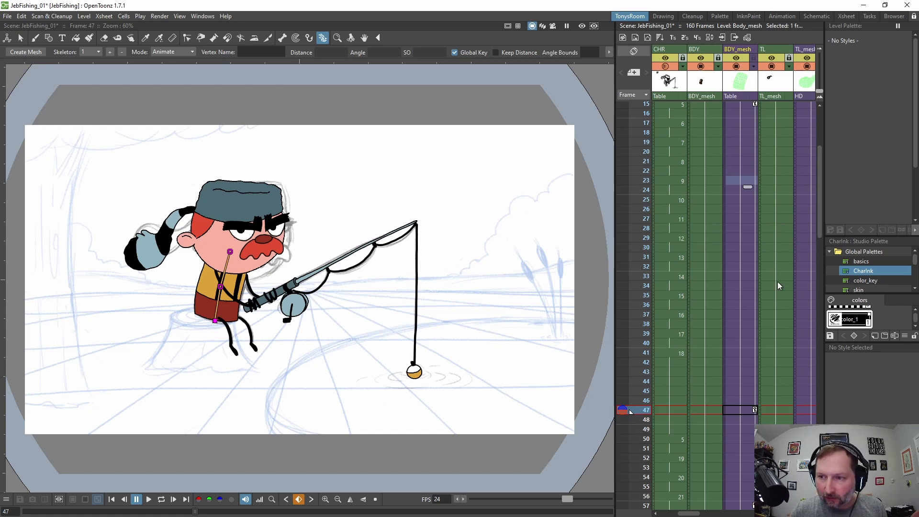
mouse_move(691, 513)
left_mouse_down()
mouse_move(671, 513)
mouse_move(709, 513)
left_mouse_up()
left_click(733, 410)
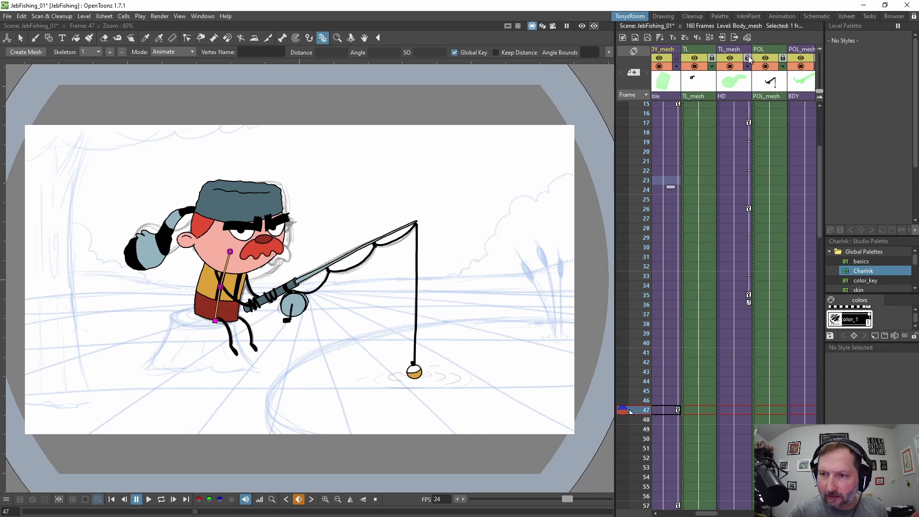
left_click(669, 412)
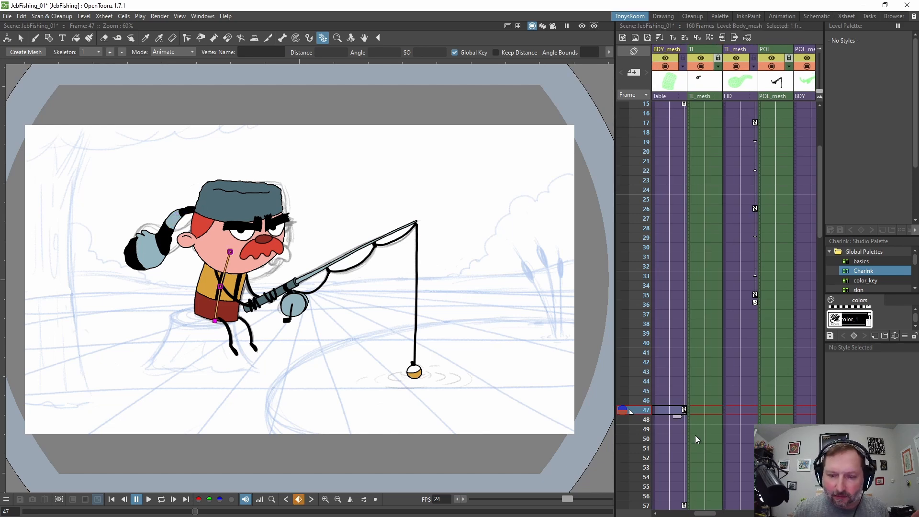
left_click(684, 410)
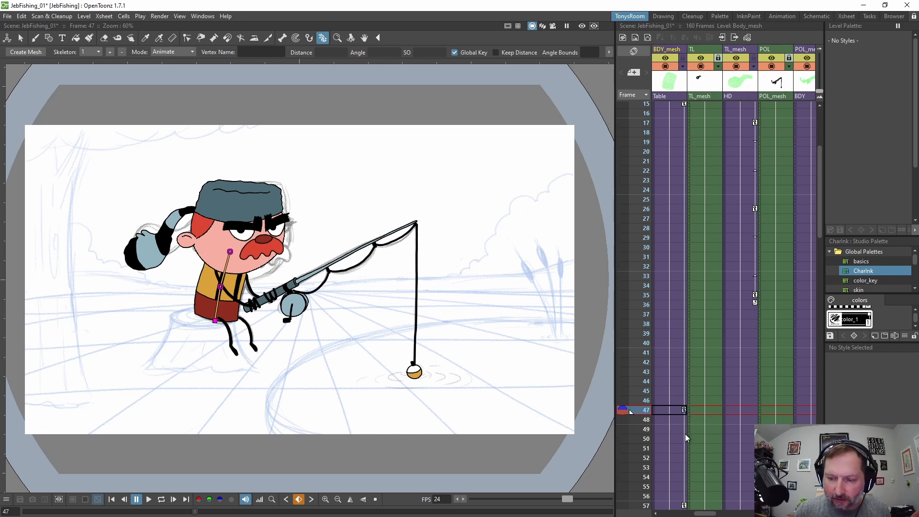
Move the stop marker to frame 57 and check the frames around the Body_mesh key at frame 47
left_click(678, 429)
key("Up")
key("Up")
key("Up")
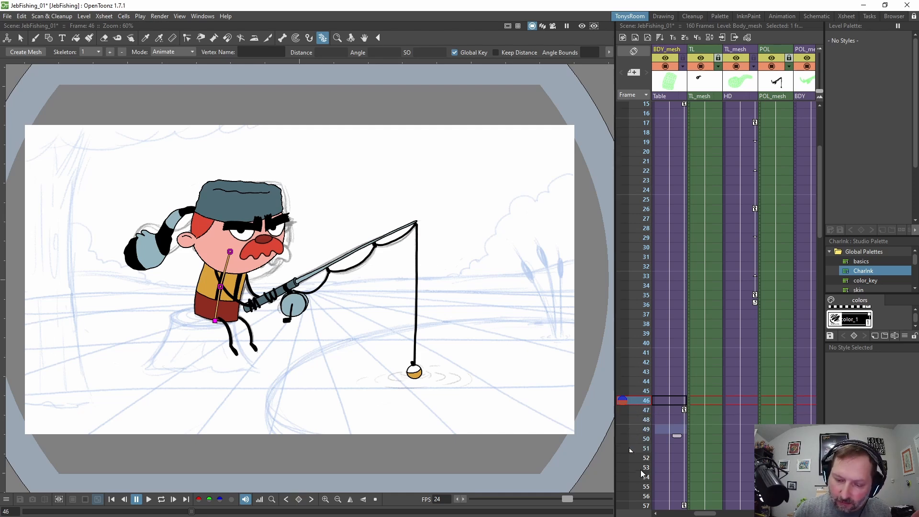
key("Down")
key("Down")
key("Down")
key("Down")
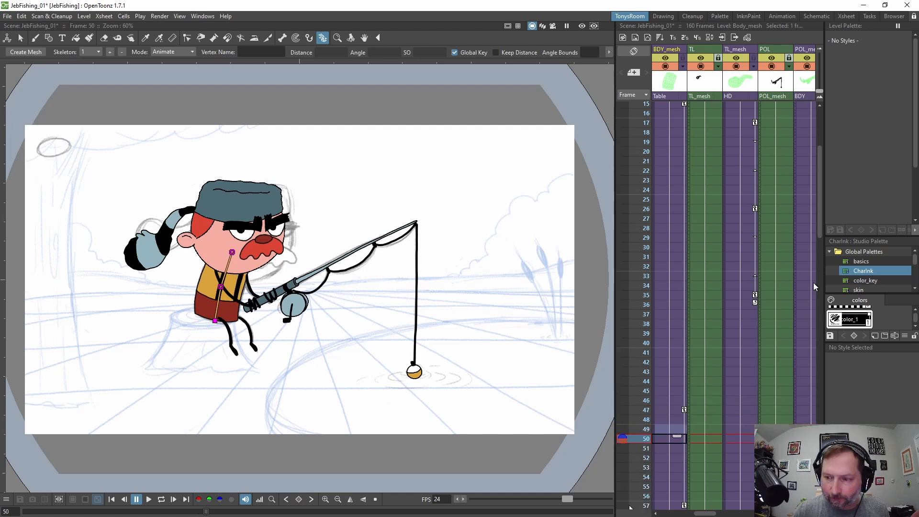
scroll(790, 275, "down", 3)
left_click(673, 384)
left_click(675, 339)
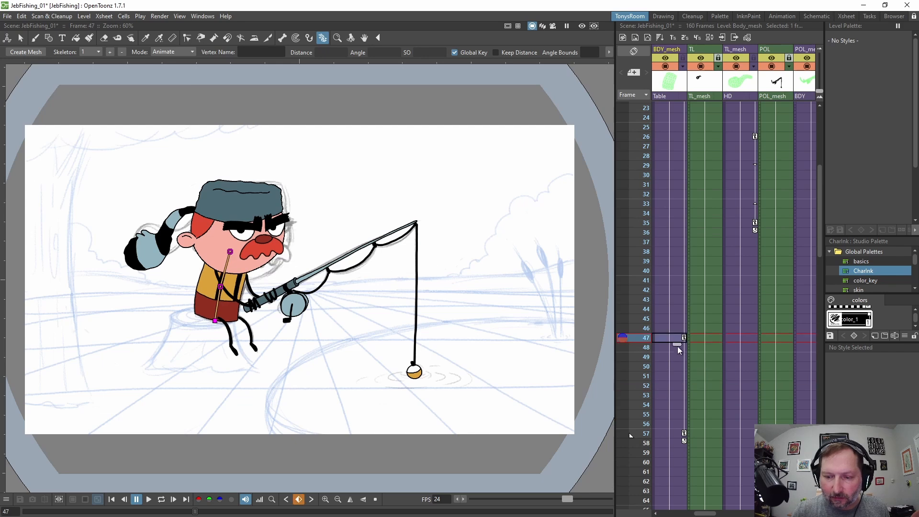
Step back and forth through the body's movement between the Body_mesh keys at frames 47 and 57
key("Down")
key("Down")
key("Down")
key("Down")
key("Down")
key("Up")
key("Up")
key("Up")
key("Up")
key("Up")
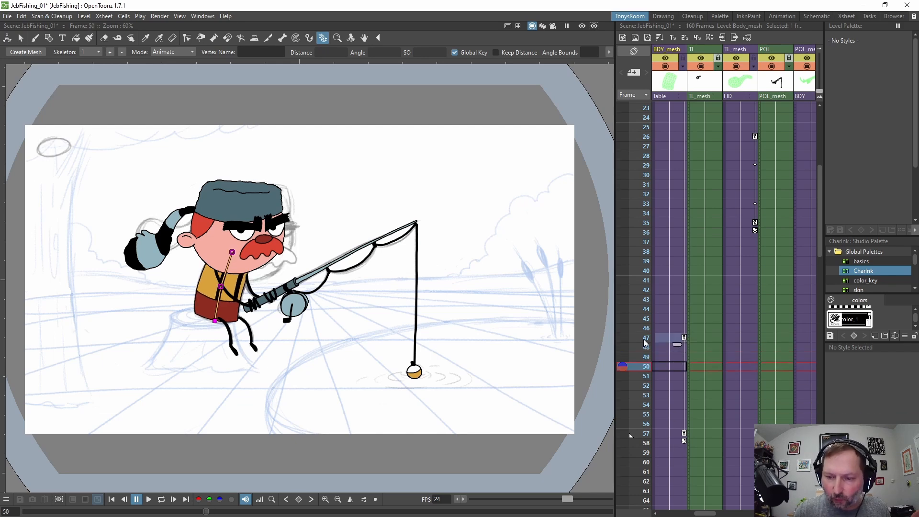
key("Down")
key("Down")
key("Down")
key("Down")
key("Down")
key("Down")
key("Down")
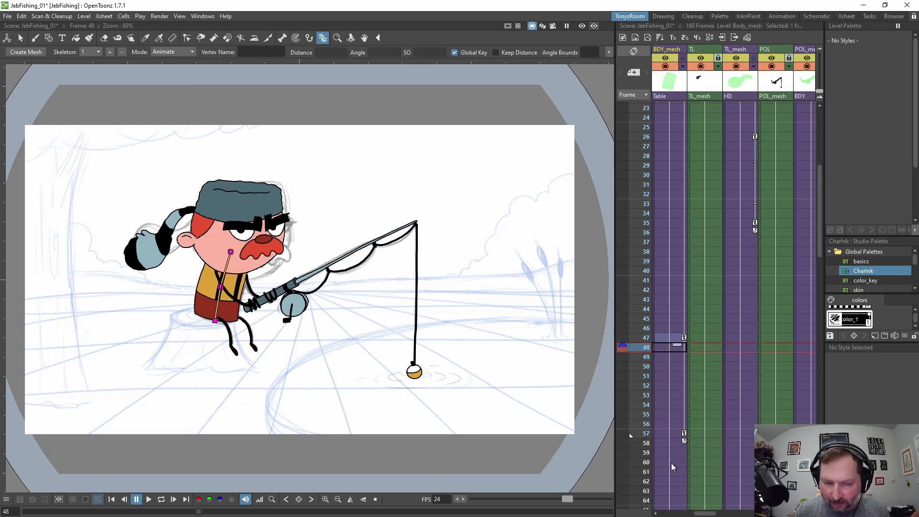
key("Down")
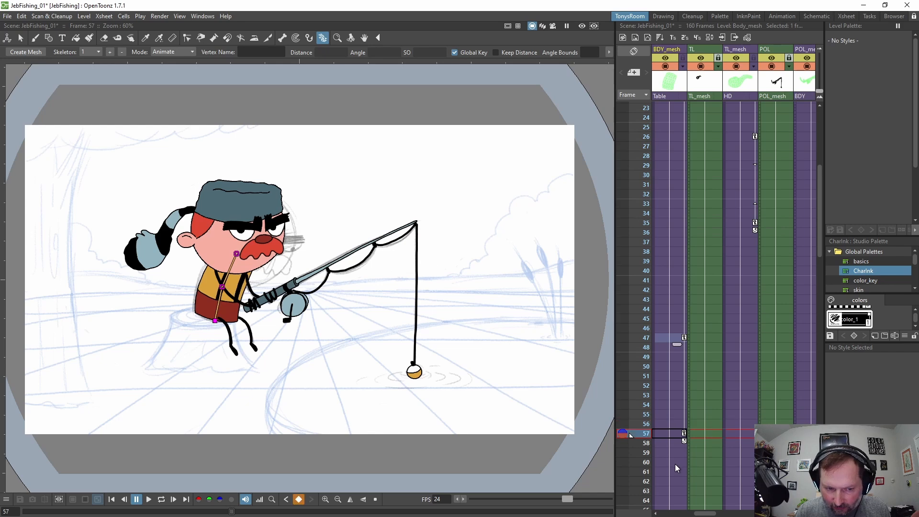
key("Up")
Set the playback range to start at frame 47 and stop at frame 73
left_click_drag(819, 242, 819, 274)
left_click_drag(631, 319, 633, 338)
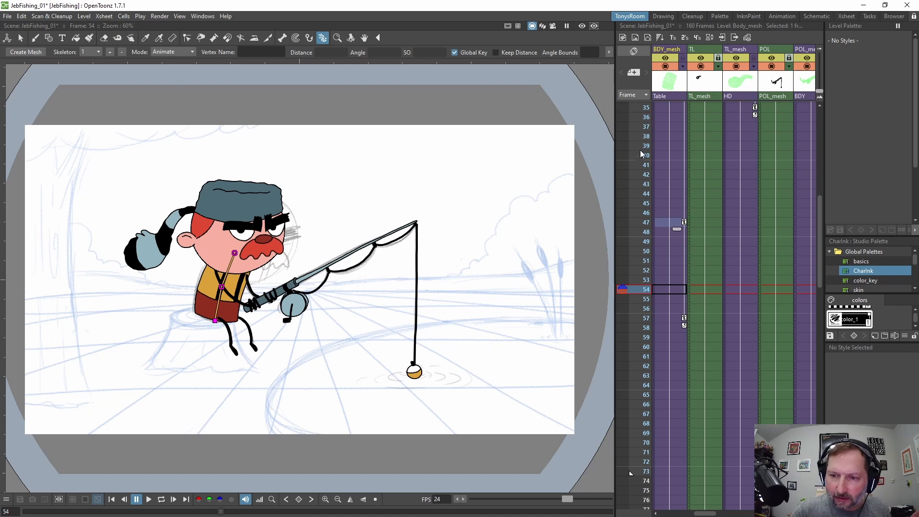
left_click(635, 222)
right_click(636, 222)
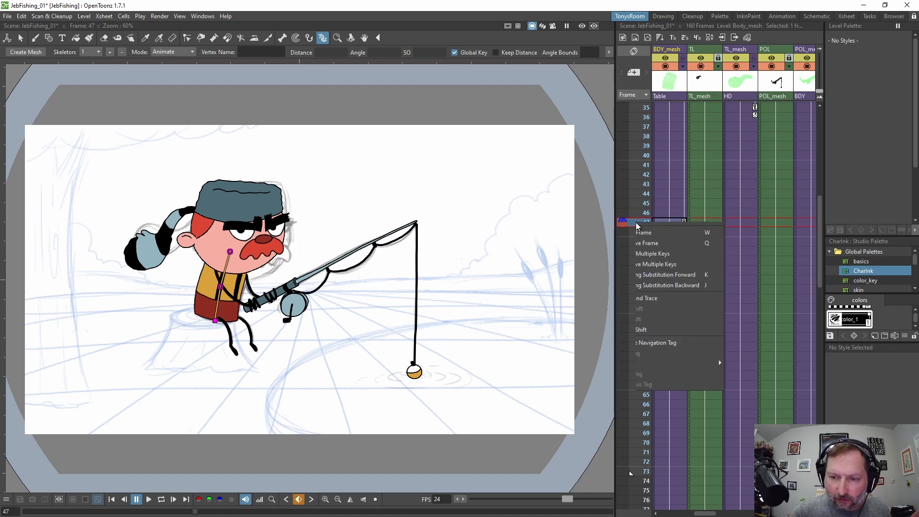
left_click(667, 228)
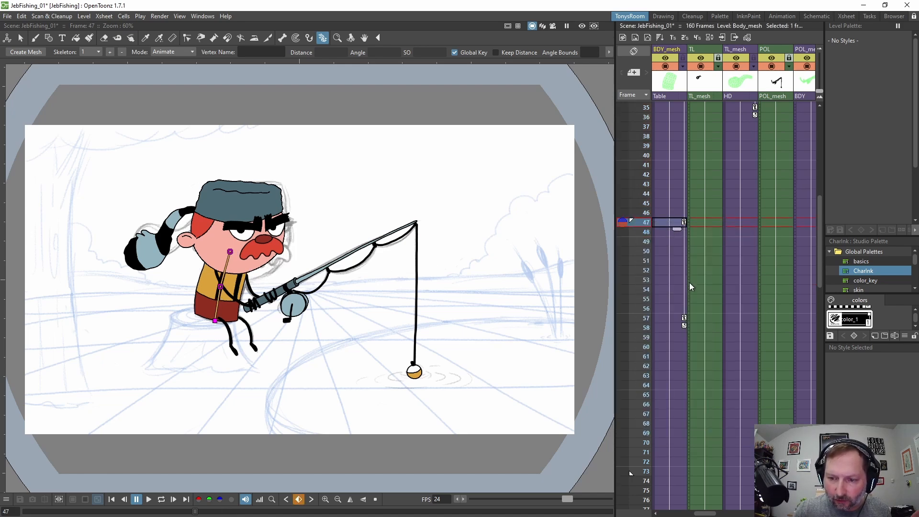
Play the animation from frame 47, extending the stop marker to frame 77 and finally to frame 83
key("l")
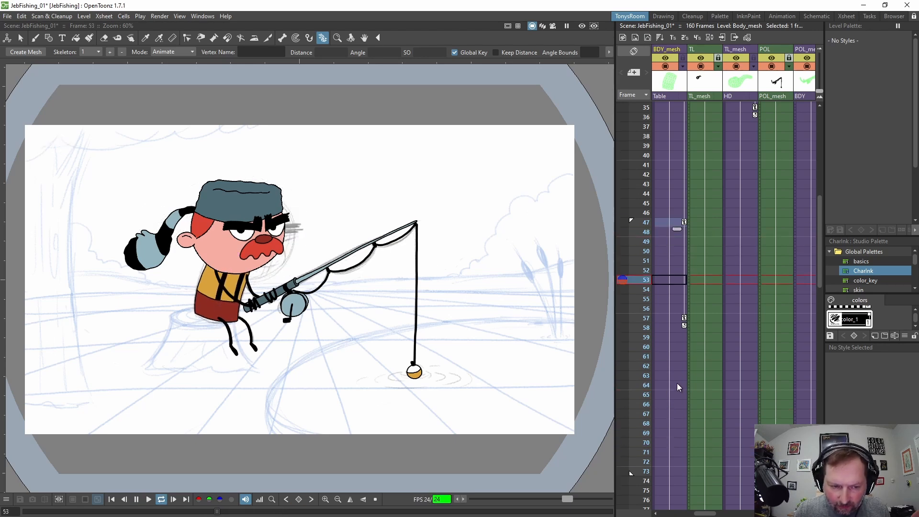
key("l")
left_click_drag(818, 277, 818, 315)
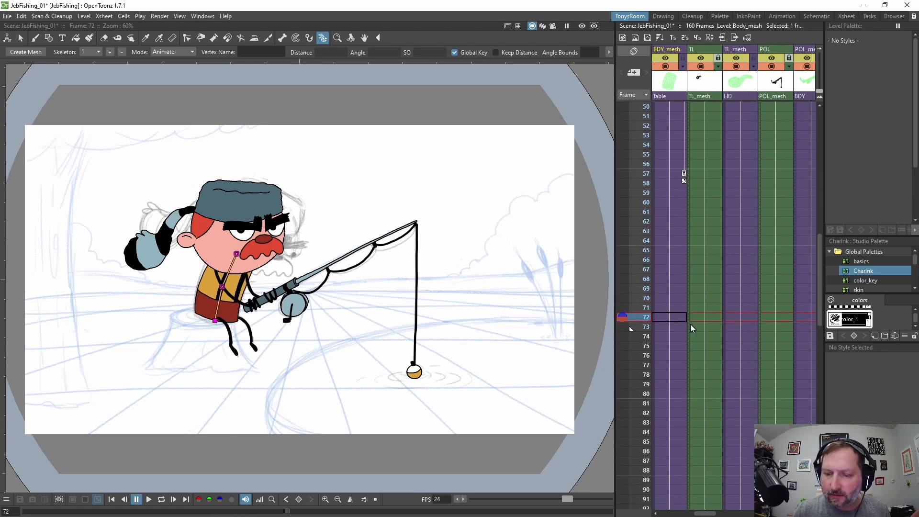
key("l")
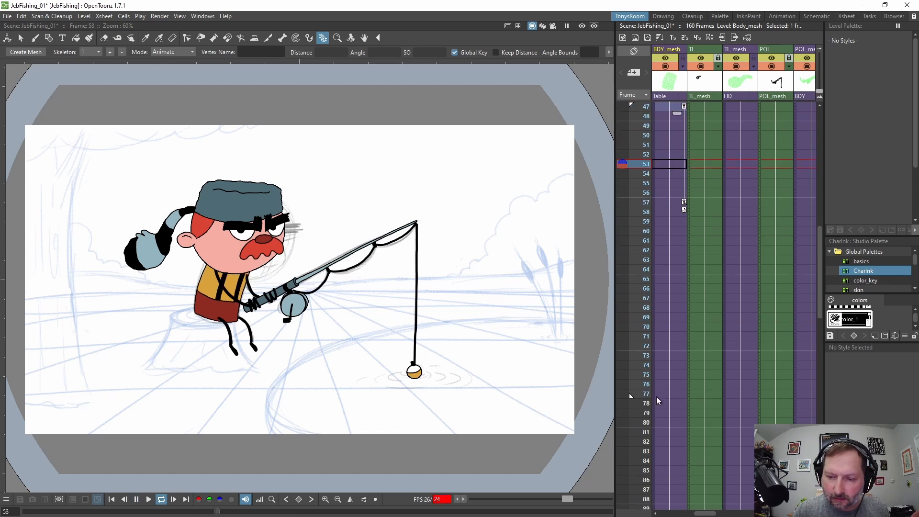
key("l")
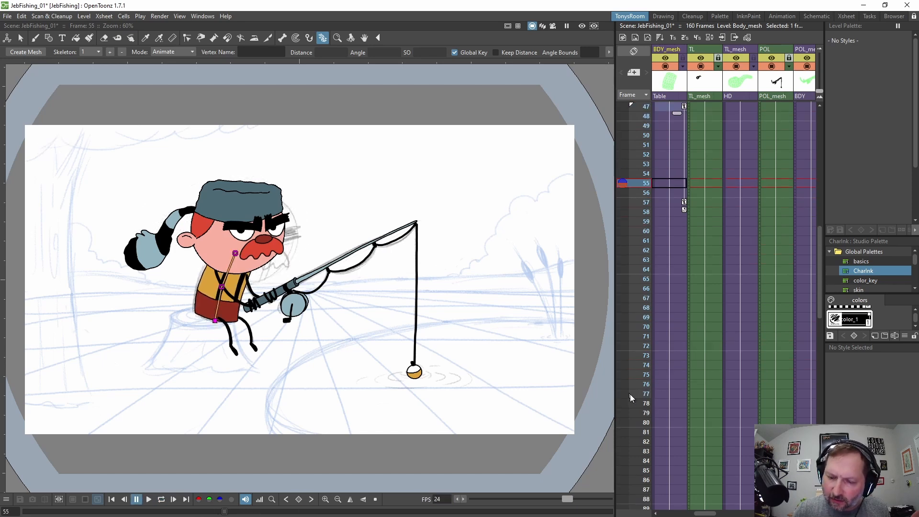
key("l")
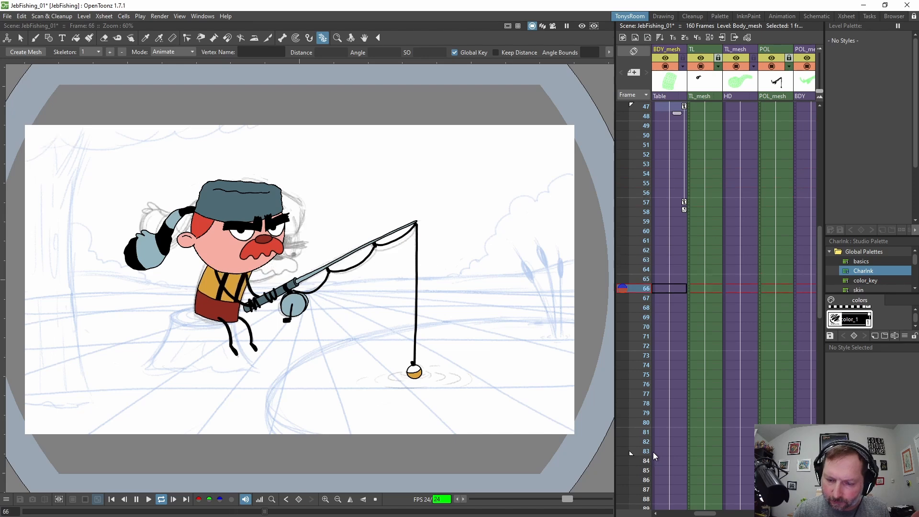
key("l")
Widen the Xsheet to show the Audio and CHR columns, and examine the animation frame by frame from 57 to 77
left_click_drag(614, 486, 457, 488)
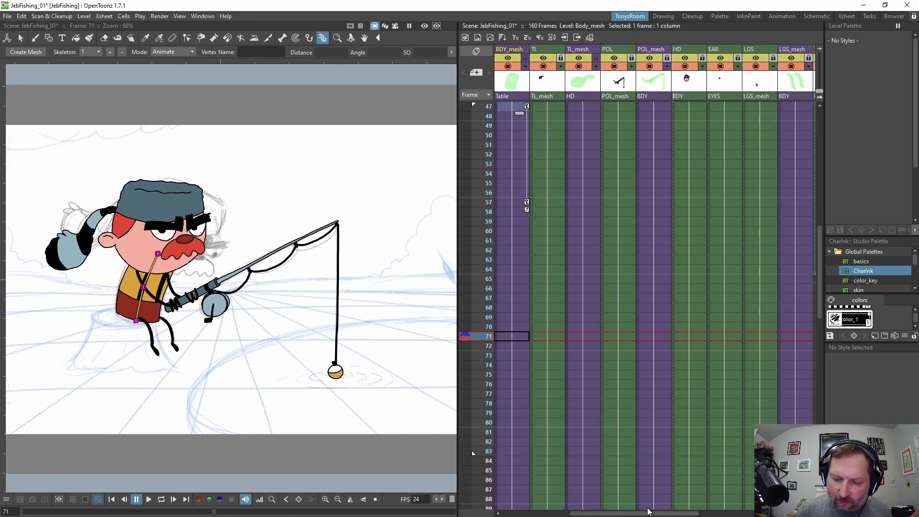
left_click_drag(647, 513, 557, 513)
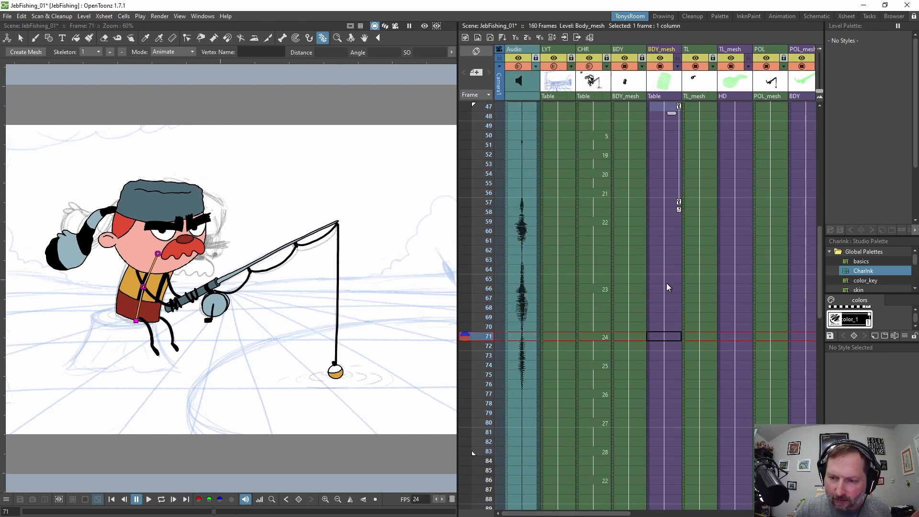
left_click(673, 205)
key("Down")
key("Down")
key("Down")
key("Down")
key("Down")
key("Down")
key("Down")
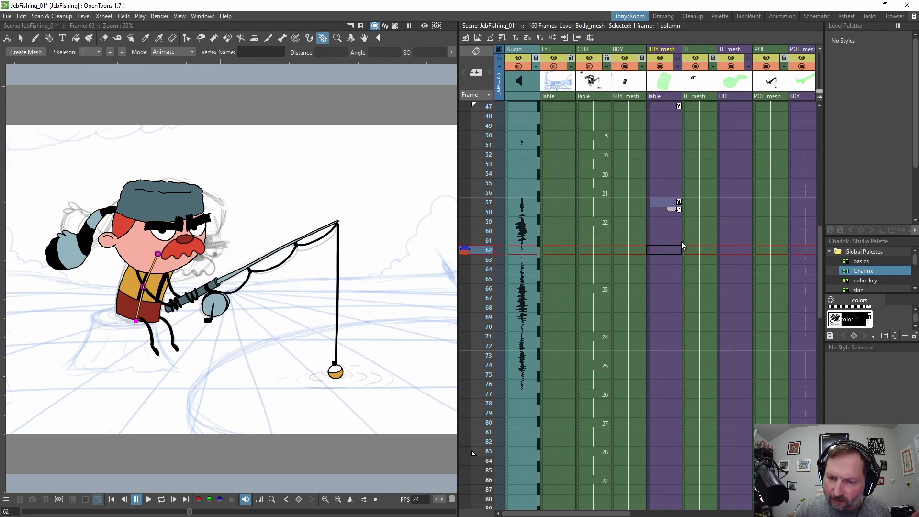
key("Down")
key("Down")
key("Down")
key("Down")
key("Down")
key("Down")
key("Down")
key("Down")
key("Down")
key("Down")
key("Down")
key("Down")
key("Down")
key("Down")
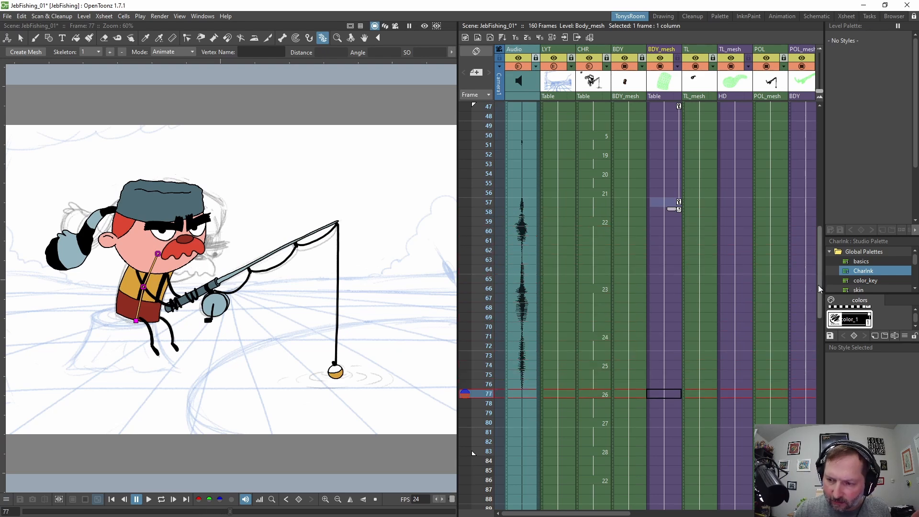
Move the stop marker to frame 89 and play the range from frame 47
scroll(776, 314, "down", 3)
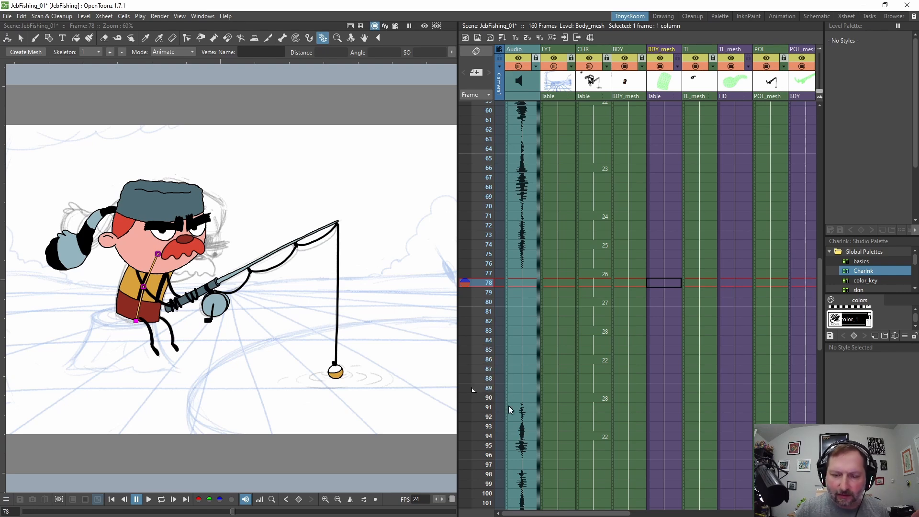
key("l")
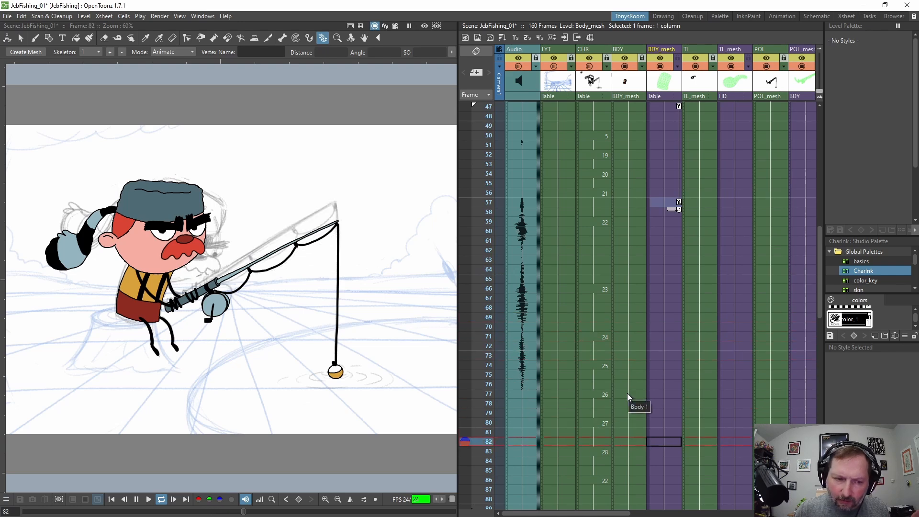
key("l")
Step back and forth between frames 71 and 82 to compare the body and fishing rod with the rough drawings
key("Down")
key("Down")
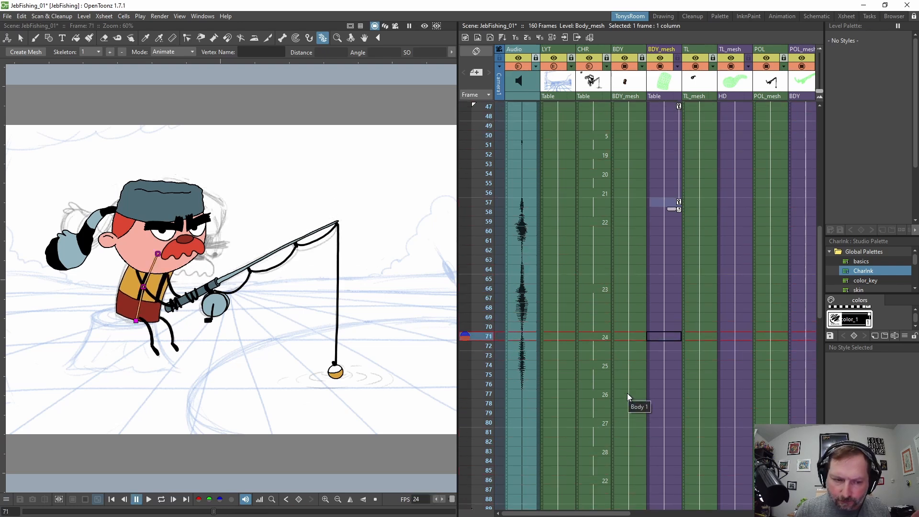
key("Down")
key("Down")
key("Down")
key("Down")
key("Down")
key("Down")
key("Down")
key("Down")
key("Down")
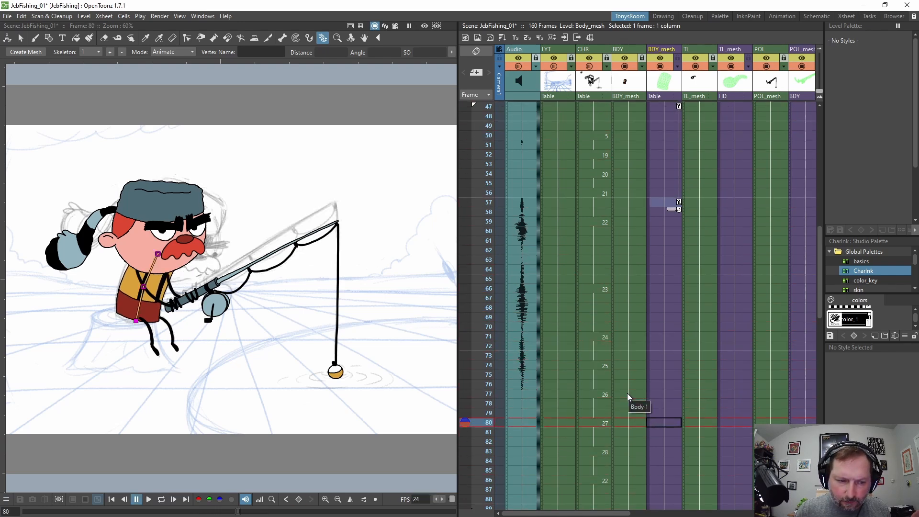
key("Down")
key("Down")
key("Up")
key("Up")
key("Up")
key("Up")
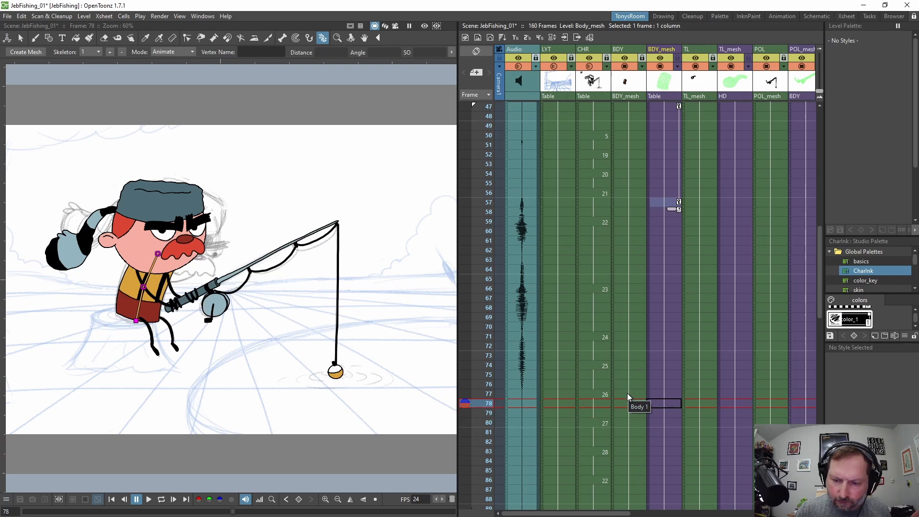
key("Up")
key("Up")
key("Up")
key("Down")
key("Down")
key("Down")
key("Down")
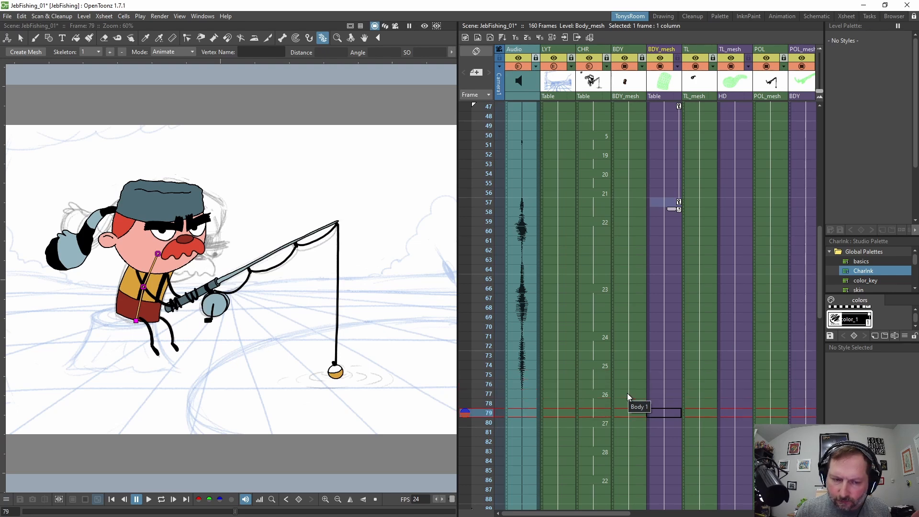
key("Down")
key("Down")
key("Down")
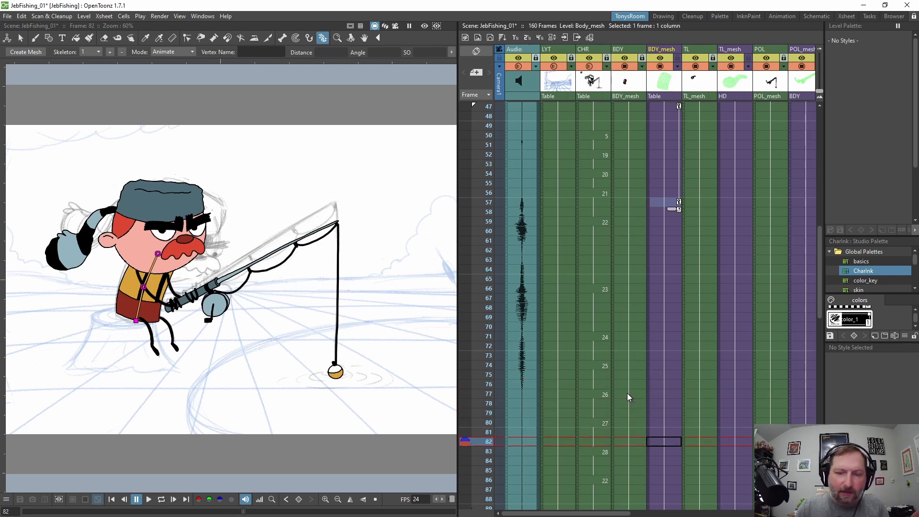
Move the stop marker to frame 79 and select frame 68 in the CHR column
left_click_drag(821, 269, 818, 303)
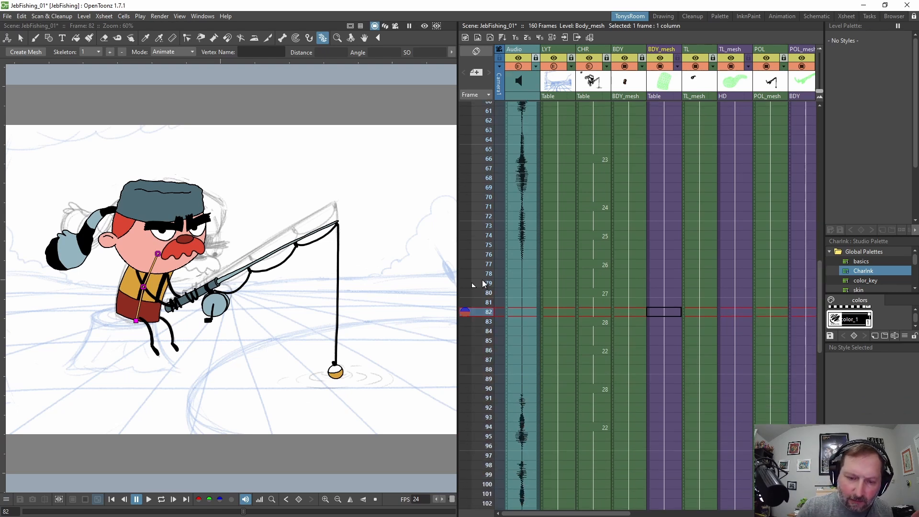
left_click(605, 177)
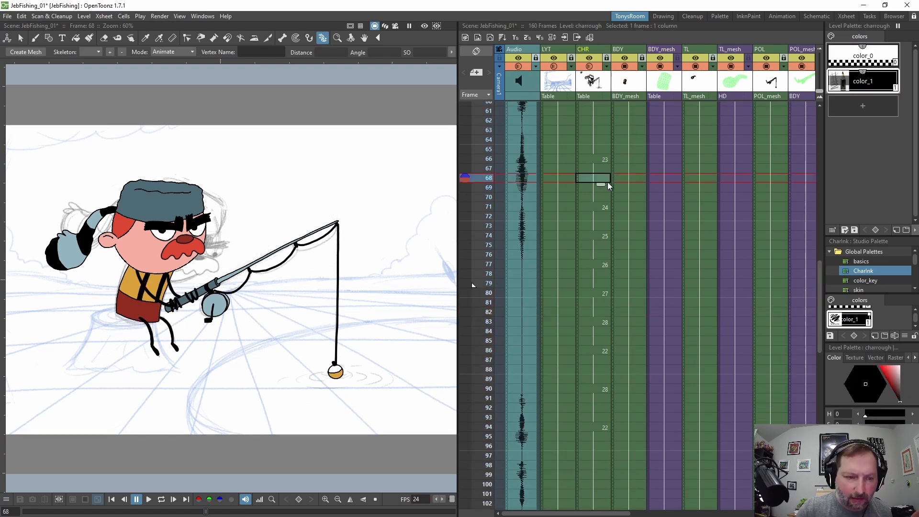
Play the range from frame 47 to frame 79 to review the body's timing against the audio
key("p")
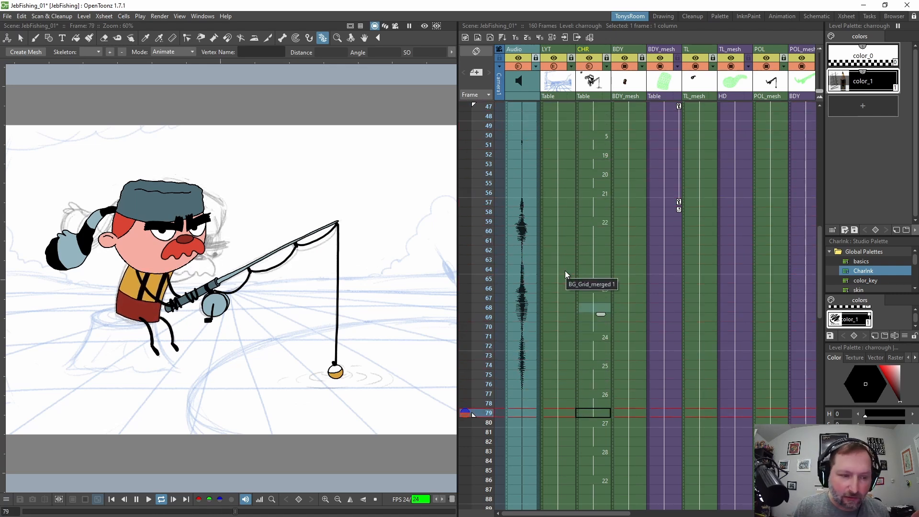
key("p")
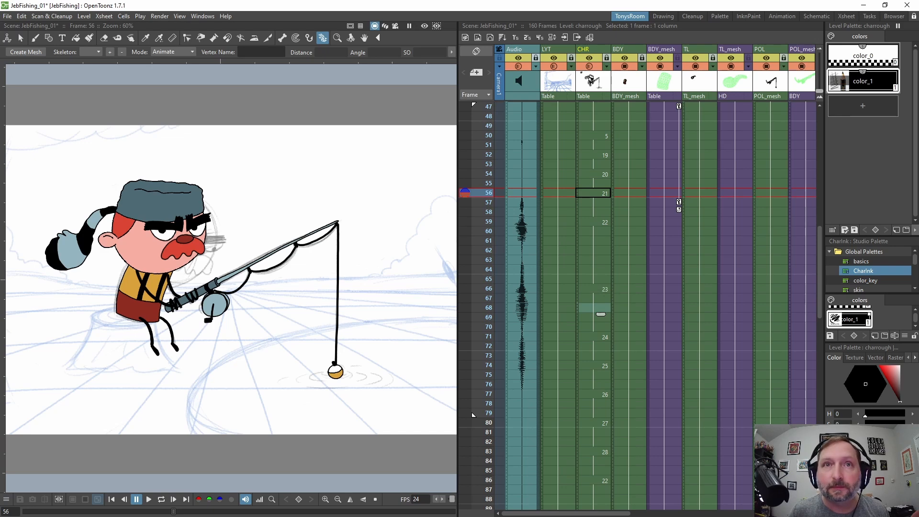
left_click_drag(314, 322, 416, 329)
scroll(676, 188, "up", 5)
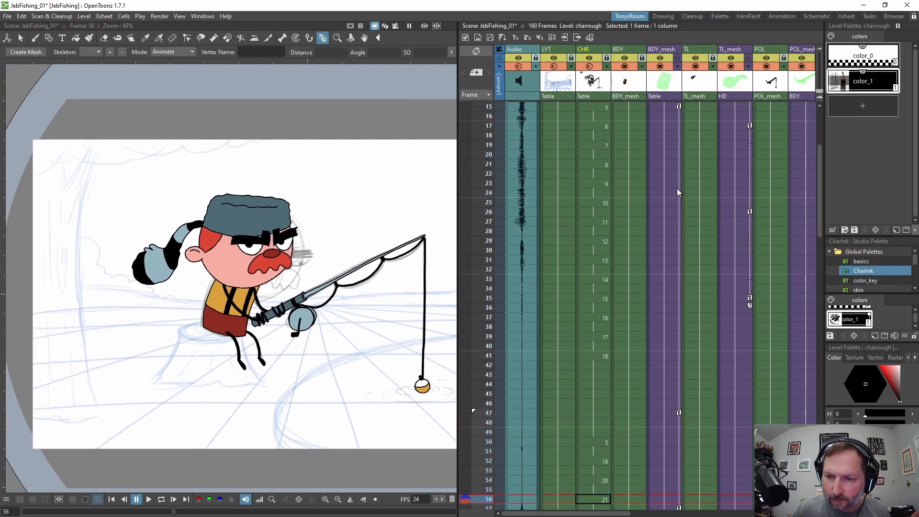
Set a skeleton key on the tail mesh (TL_mesh) at frame 47, matching the BDY_mesh key
left_click_drag(538, 513, 592, 512)
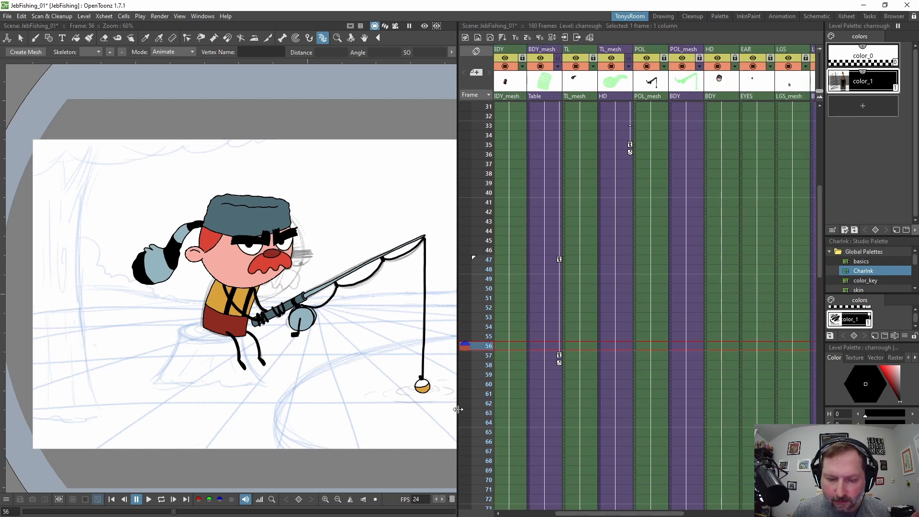
left_click_drag(322, 360, 264, 343)
scroll(264, 343, "up", 1)
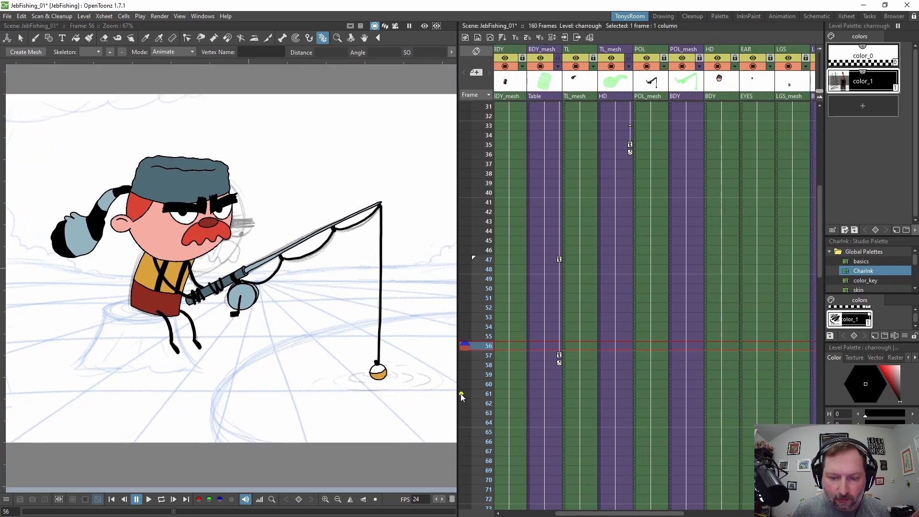
left_click_drag(461, 395, 464, 385)
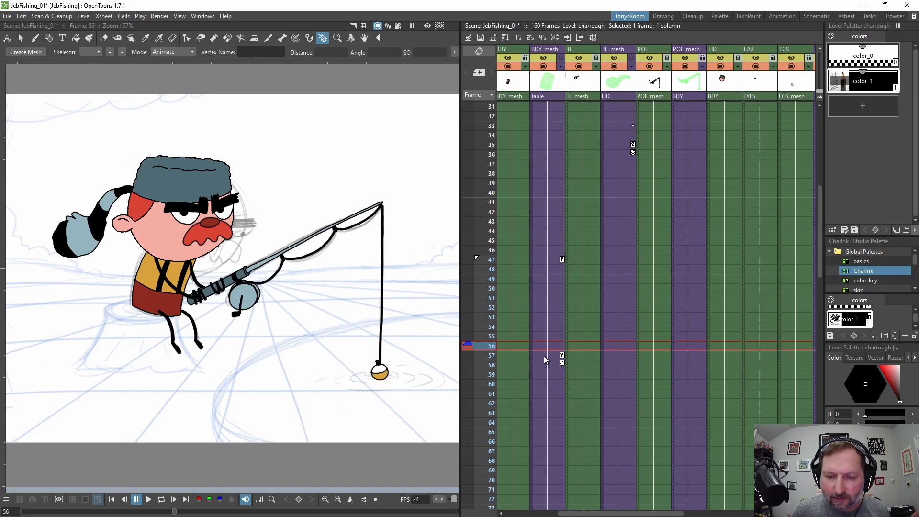
left_click(543, 357)
left_click(550, 259)
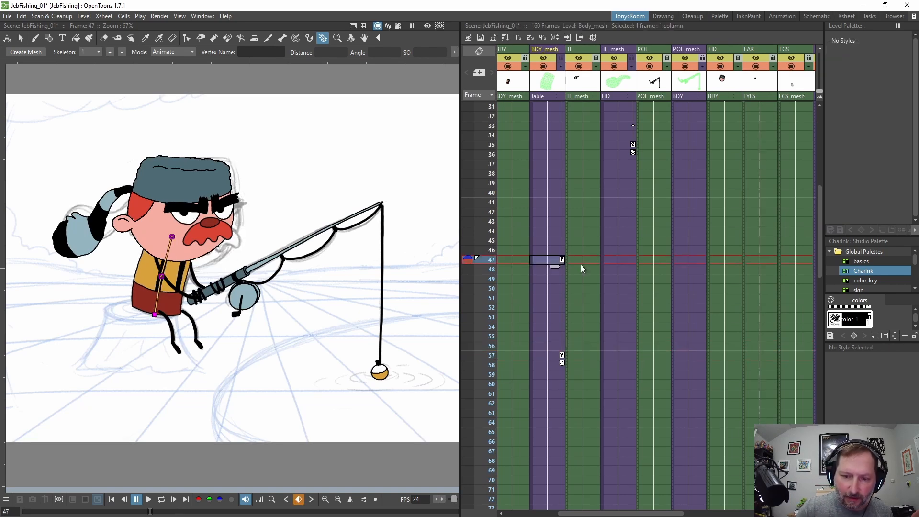
left_click(627, 261)
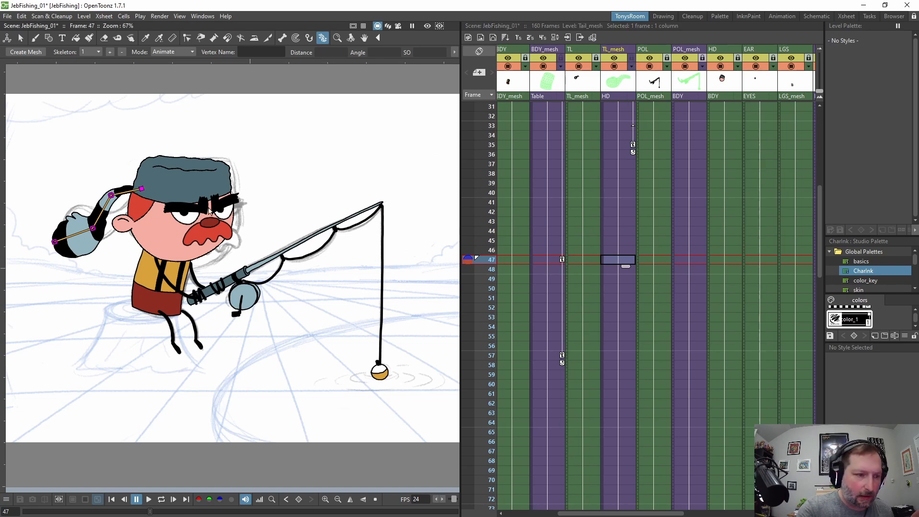
left_click(142, 189)
right_click(141, 190)
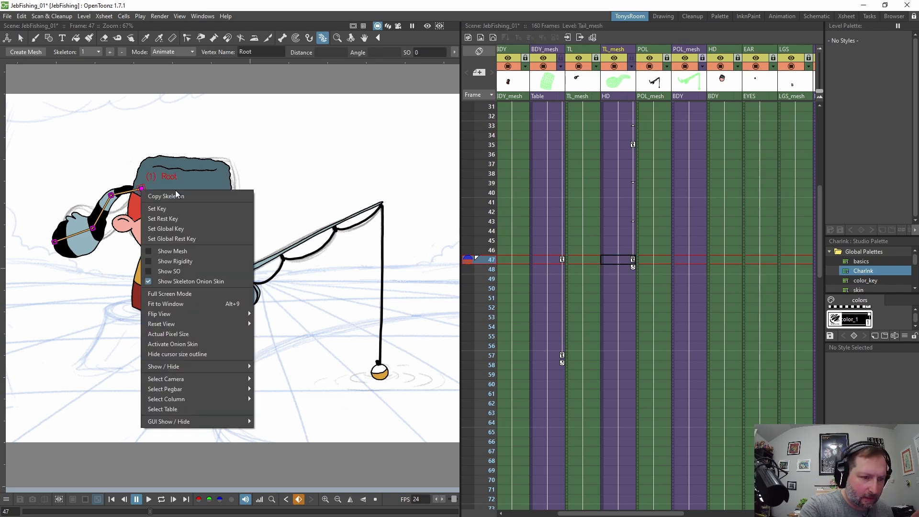
left_click(168, 209)
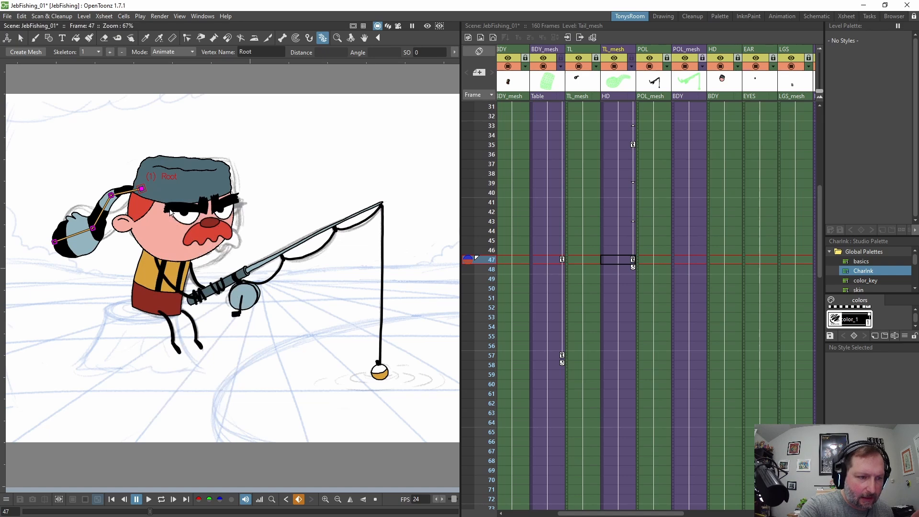
Copy the TL_mesh key from frame 1 and paste it at frame 57
key("Down")
key("Down")
key("Down")
key("Down")
key("Down")
key("Down")
key("Down")
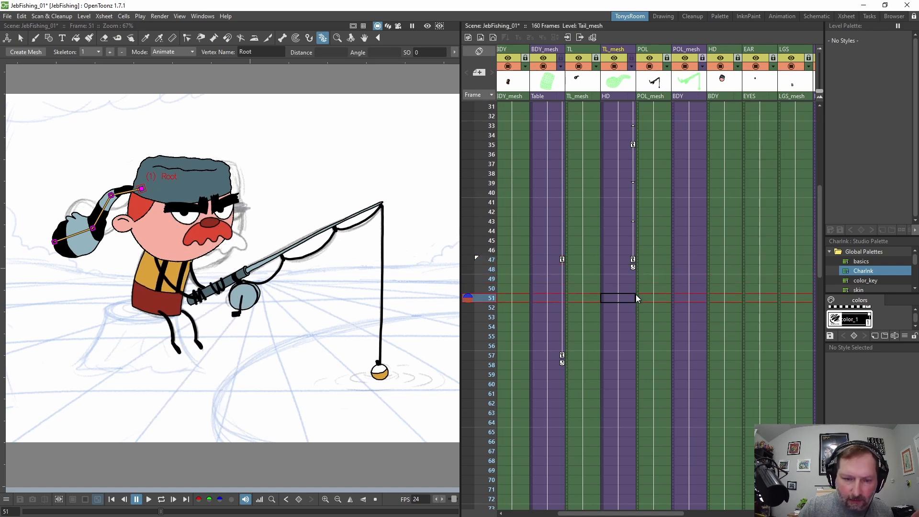
key("Down")
key("Down")
key("Down")
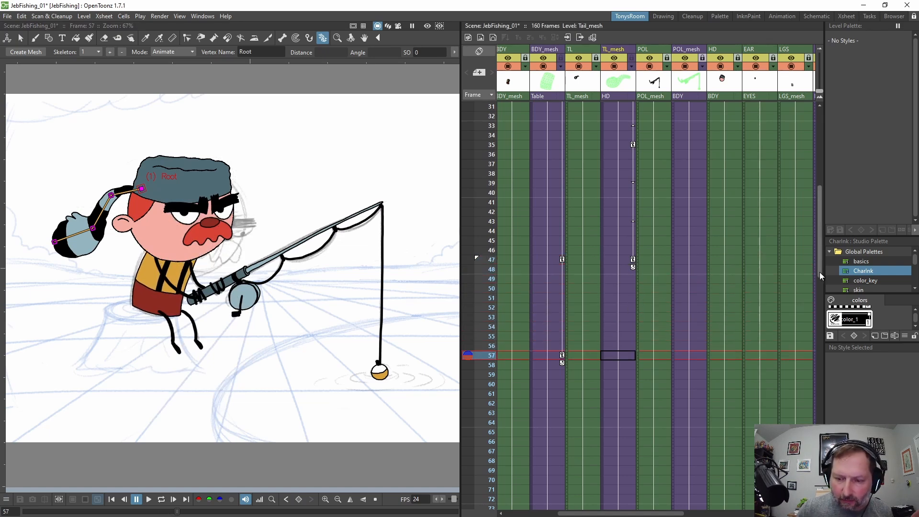
scroll(670, 230, "up", 10)
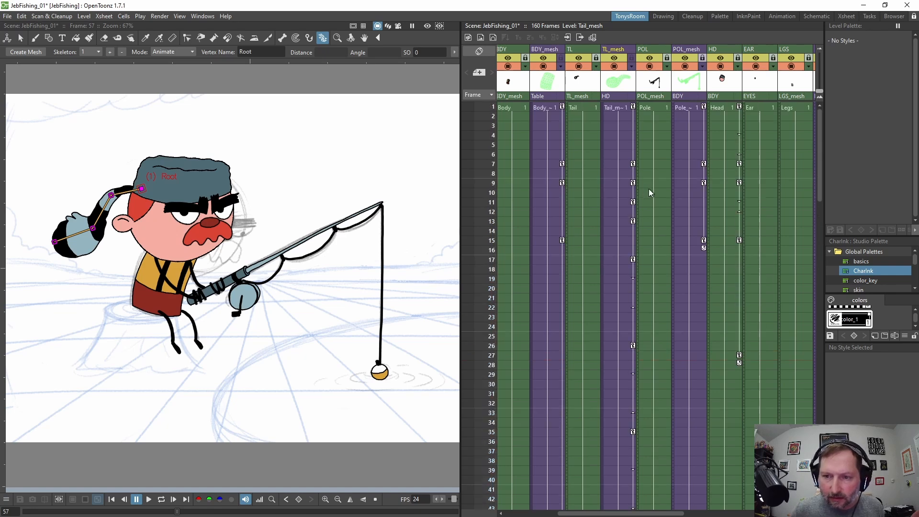
left_click(617, 107)
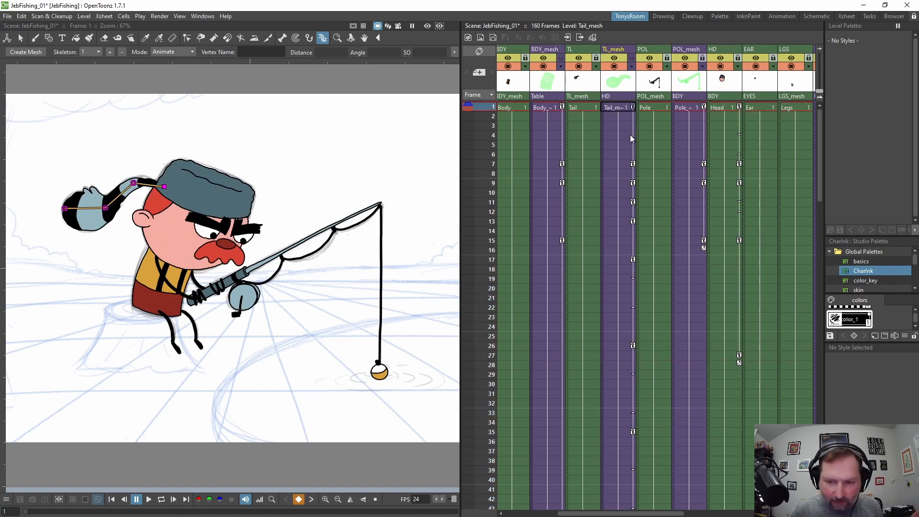
scroll(621, 208, "down", 13)
left_click(620, 260)
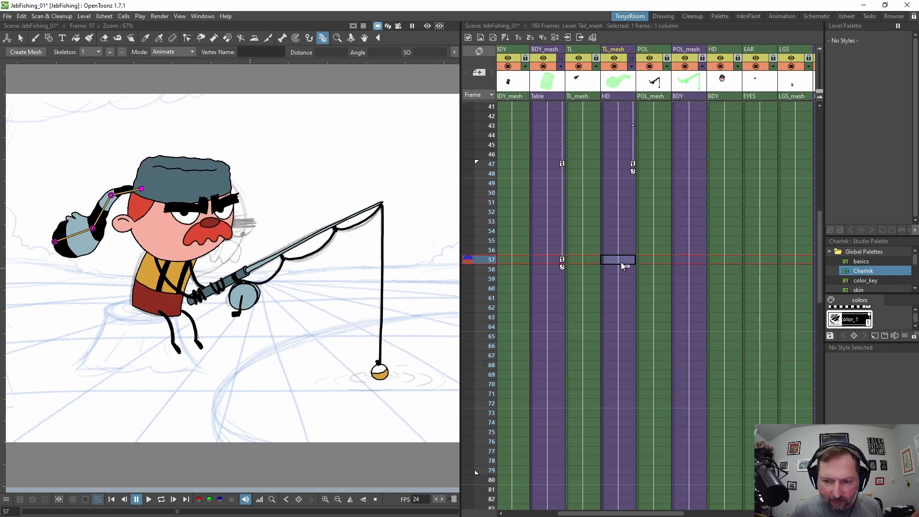
key("ctrl+v")
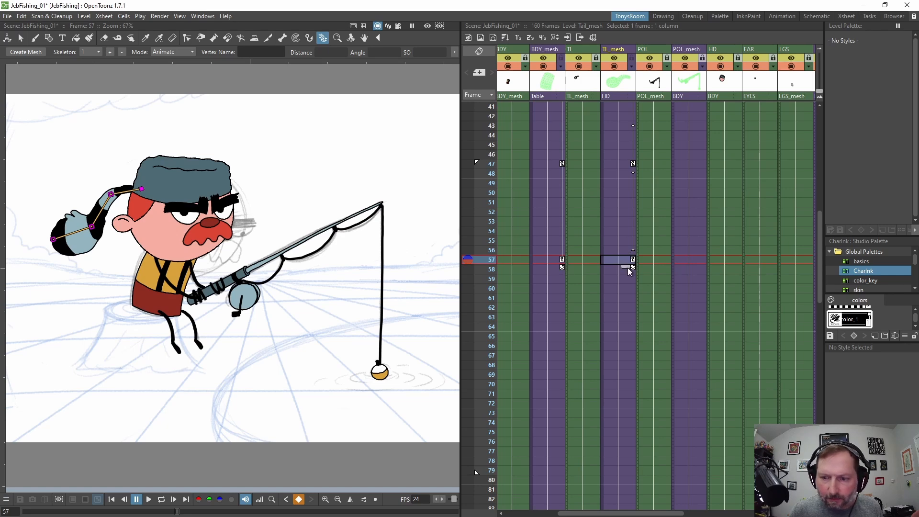
Step repeatedly through the TL_mesh column from about frame 45 to frame 62 to check the tail's movement
left_click(629, 154)
key("Down")
key("Down")
key("Down")
key("Down")
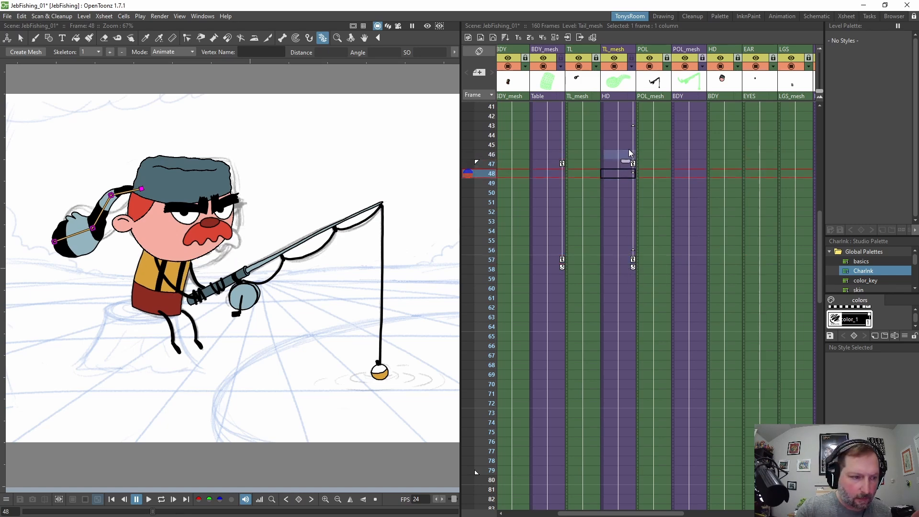
key("Down")
key("Down")
key("Down")
key("Down")
key("Down")
key("Down")
key("Down")
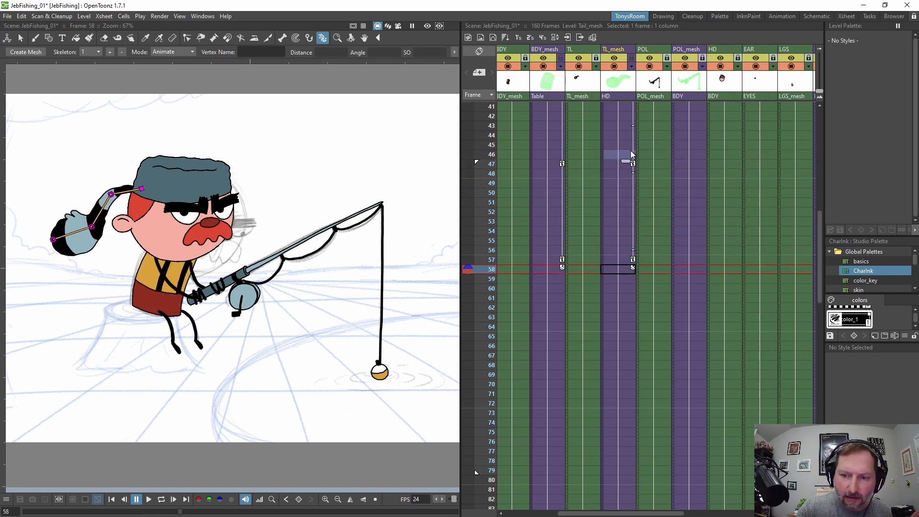
key("Down")
key("Down")
key("Down")
key("Down")
key("Down")
key("Down")
key("Down")
key("Down")
key("Down")
key("Down")
key("Down")
key("Down")
key("Down")
key("Down")
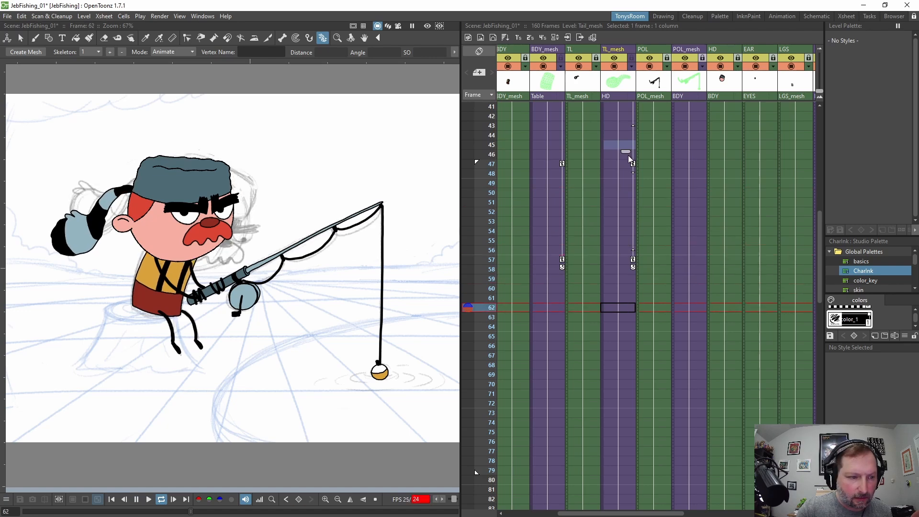
left_click(625, 136)
key("Down")
key("Down")
key("Down")
key("Down")
key("Down")
key("Down")
key("Down")
key("Down")
key("Down")
key("Down")
key("Down")
key("Down")
key("Down")
key("Down")
key("Down")
key("Down")
key("Down")
key("Down")
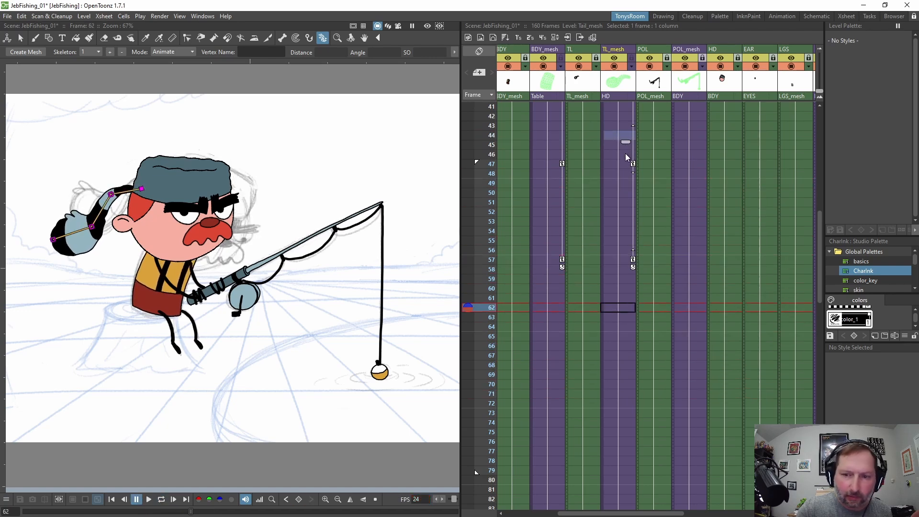
Unlock the HD column and set a key on the head at frame 47
left_click(631, 165)
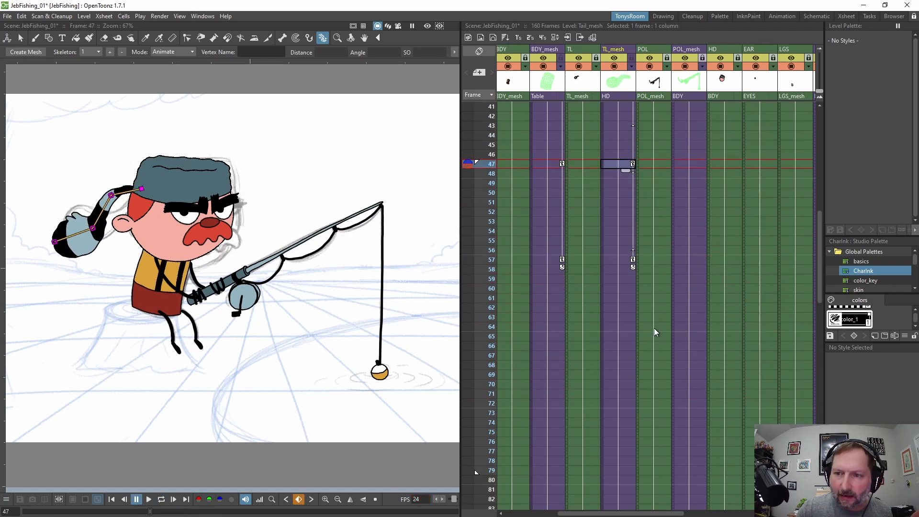
left_click_drag(638, 512, 659, 513)
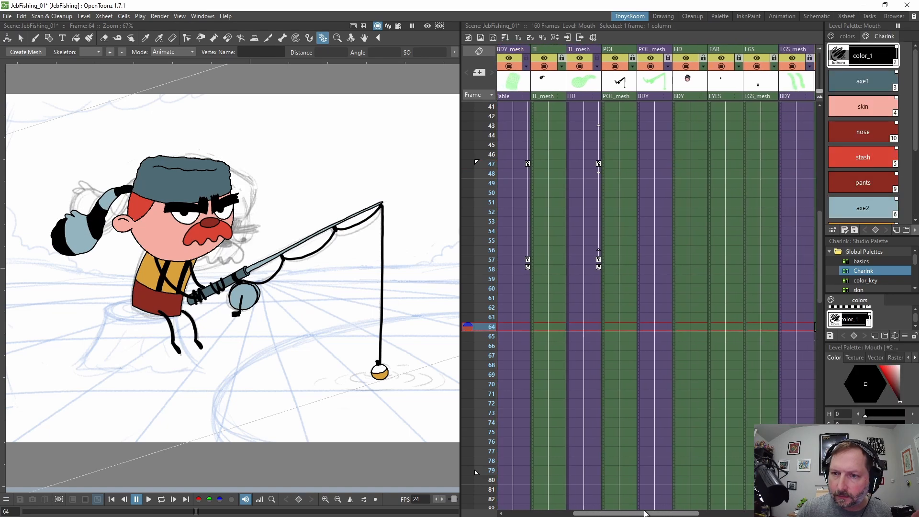
left_click_drag(644, 513, 661, 513)
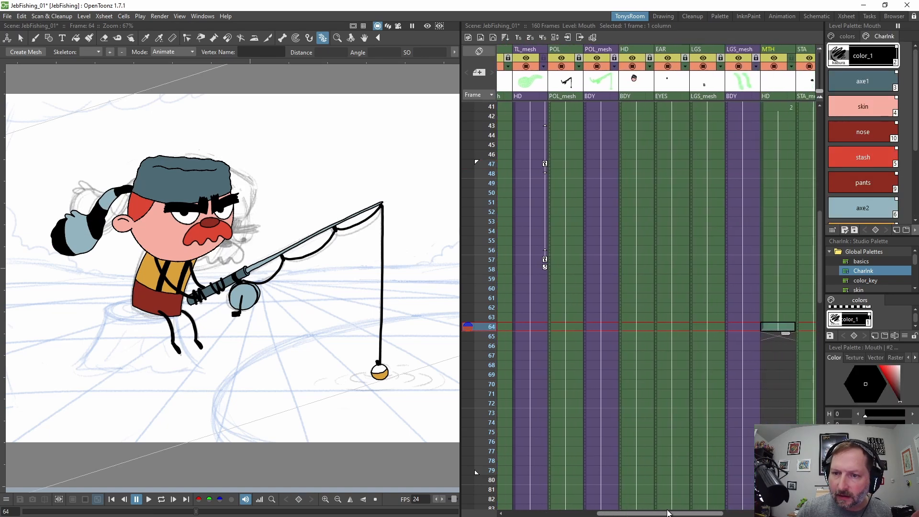
left_click(665, 75)
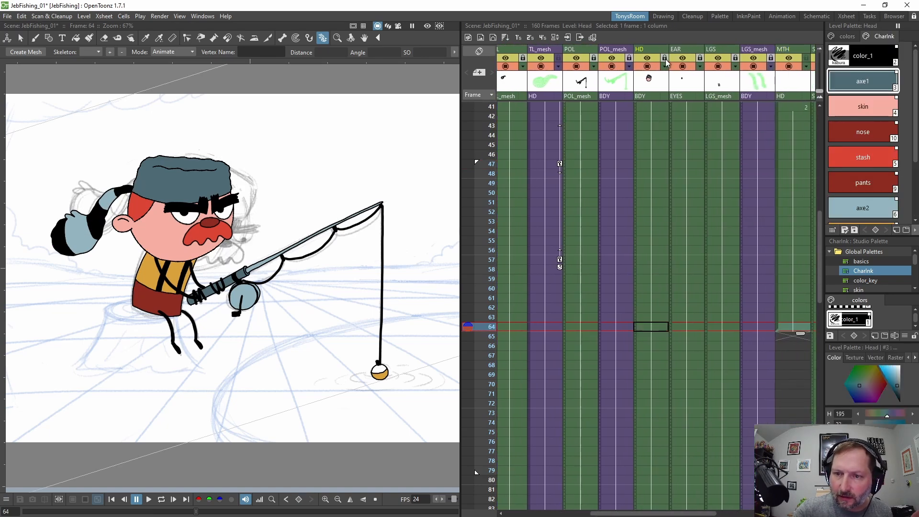
left_click(654, 250)
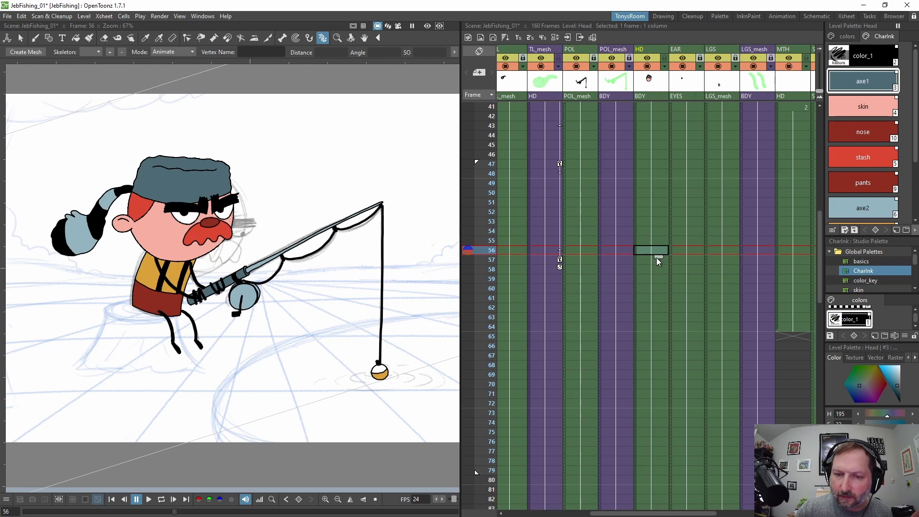
left_click(660, 163)
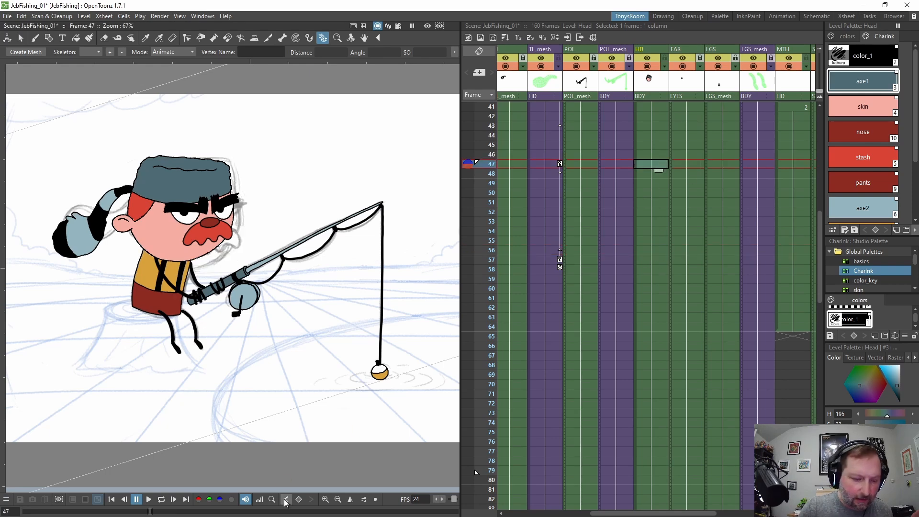
left_click(298, 499)
Copy the HD column's frame 1 key and paste it at frame 57
left_click_drag(816, 261, 785, 125)
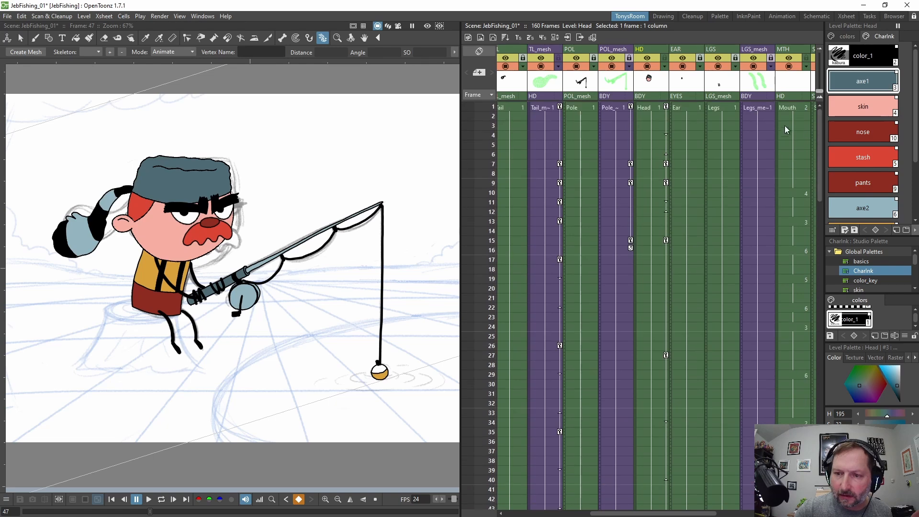
left_click(665, 108)
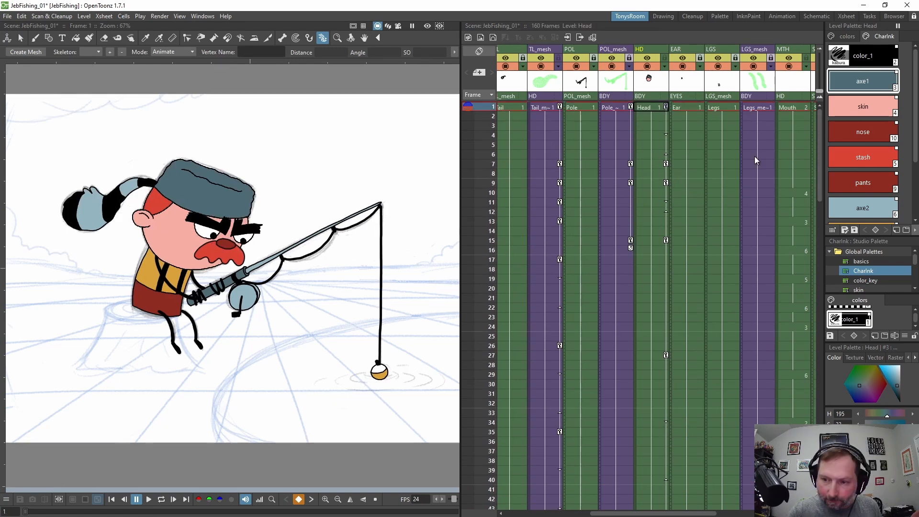
left_click_drag(820, 195, 811, 270)
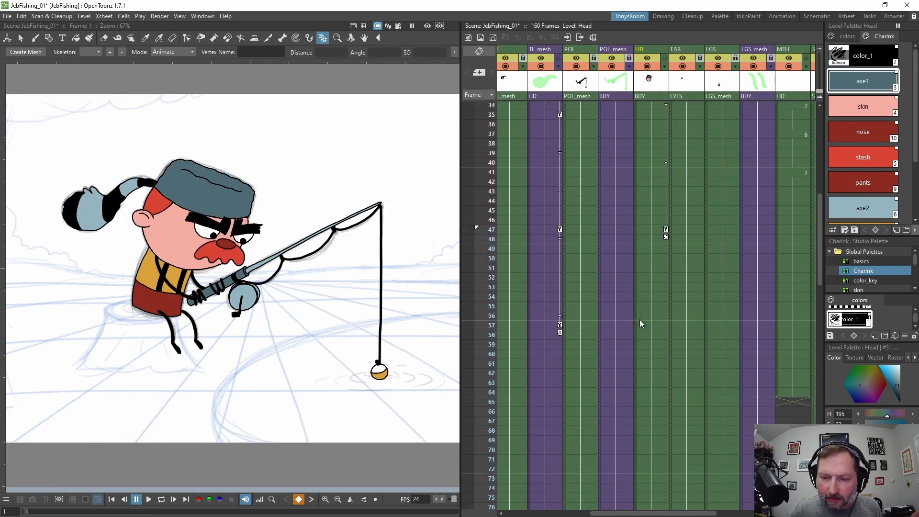
left_click(649, 325)
key("ctrl+v")
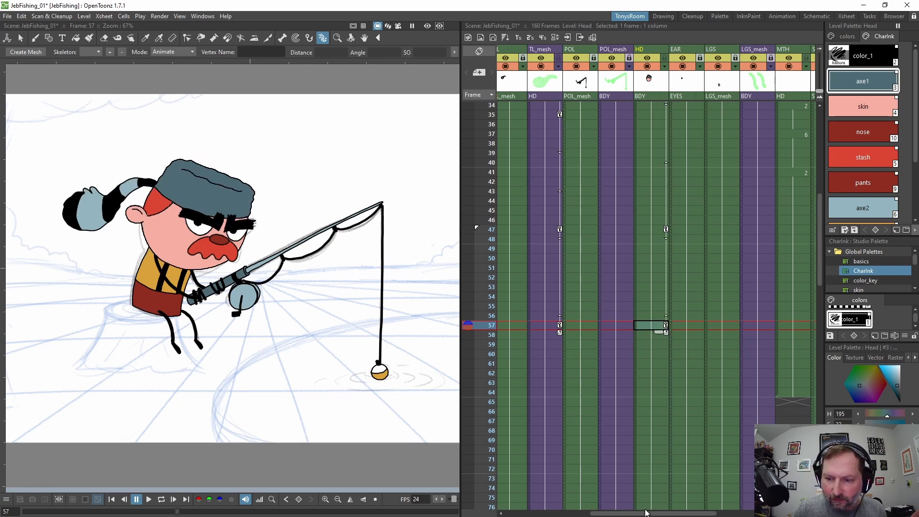
Scrub the timeline around frames 57 to 63 and loop the playback to review the character's motion against the rough drawings
left_click_drag(642, 512, 663, 509)
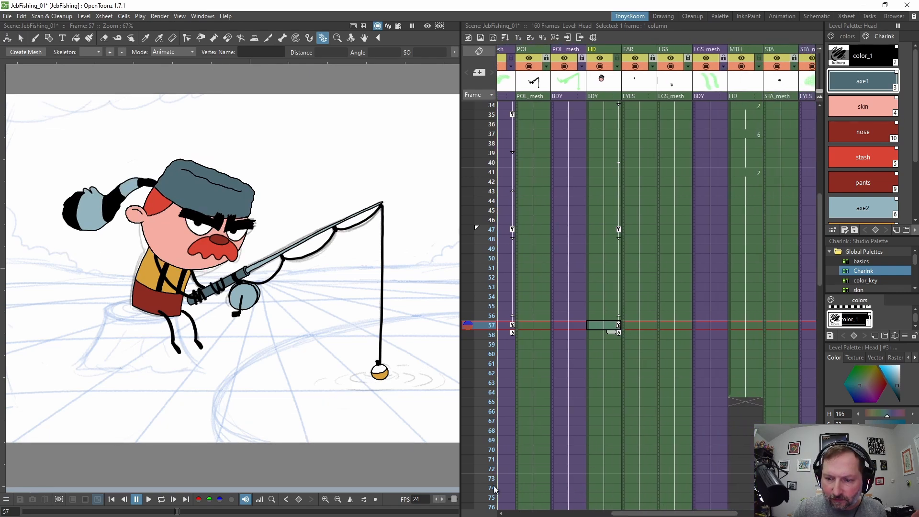
left_click_drag(177, 511, 160, 511)
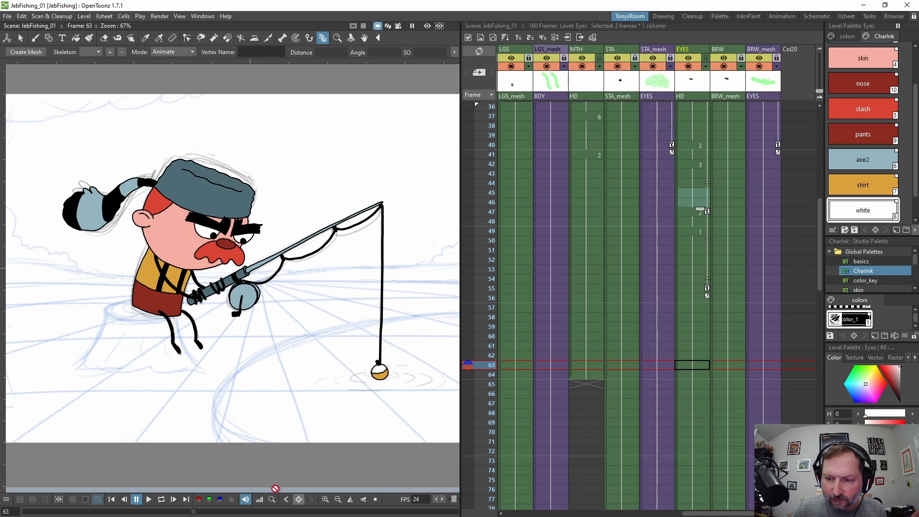
left_click_drag(194, 511, 173, 515)
left_click(166, 499)
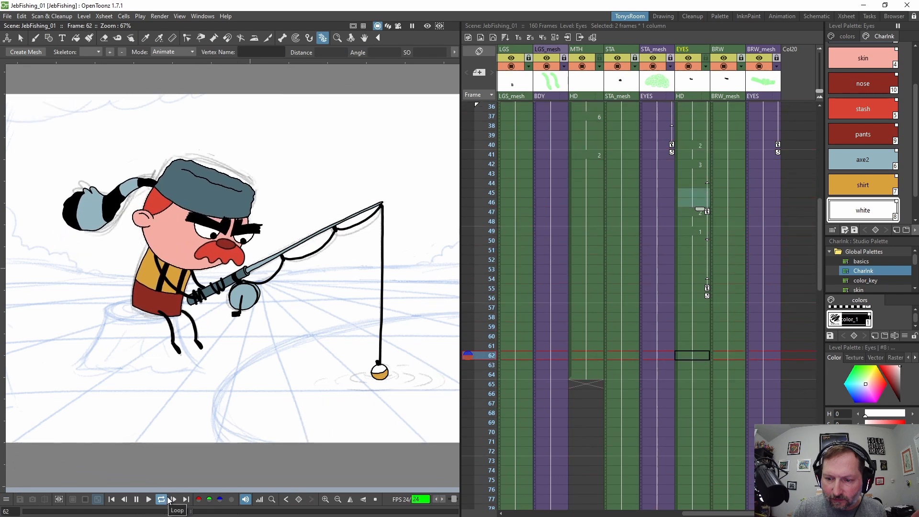
left_click(167, 500)
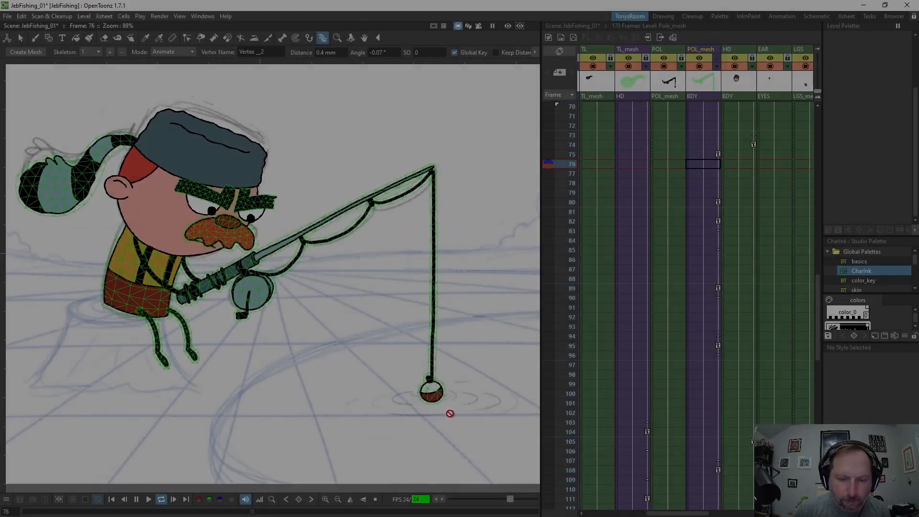
scroll(450, 413, "up", 3)
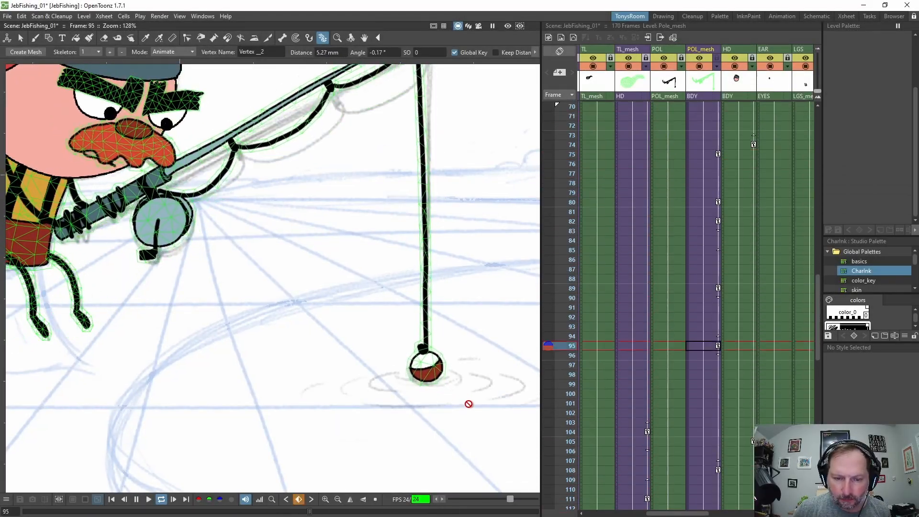
Stop the playback and examine the fishing line and bobber against the rough drawing at frame 111
key("p")
left_click_drag(448, 399, 416, 411)
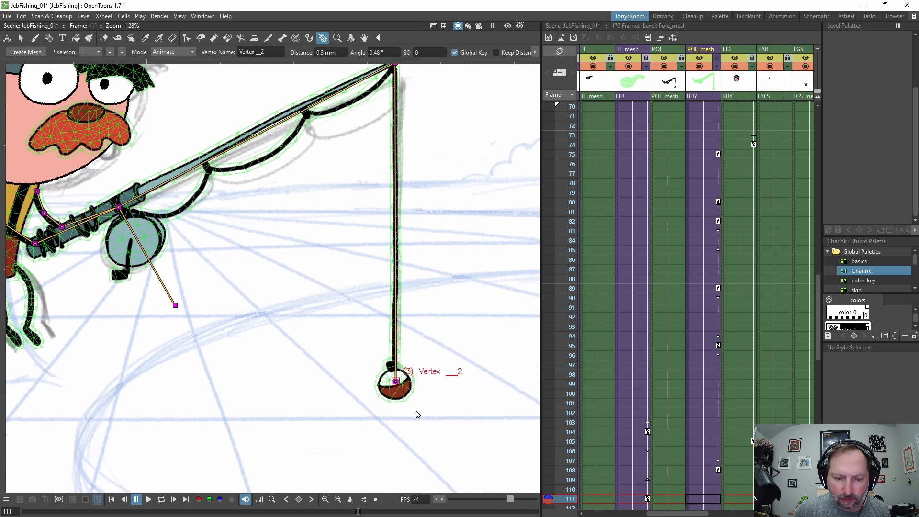
scroll(415, 411, "down", 2)
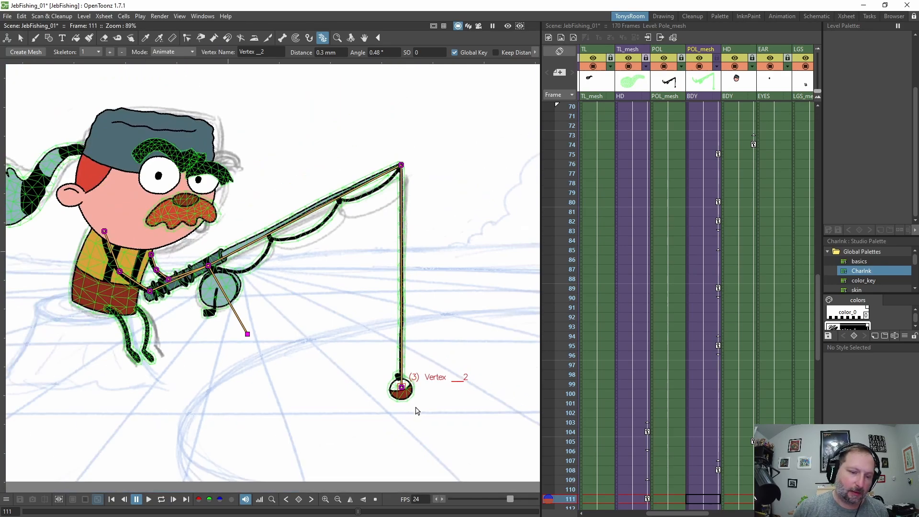
scroll(416, 411, "up", 1)
scroll(416, 411, "down", 1)
scroll(411, 408, "down", 1)
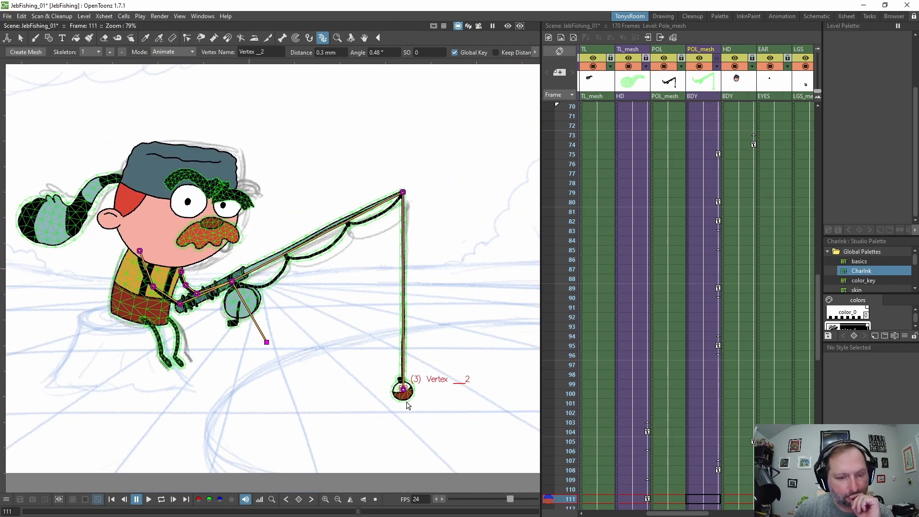
scroll(407, 405, "up", 3)
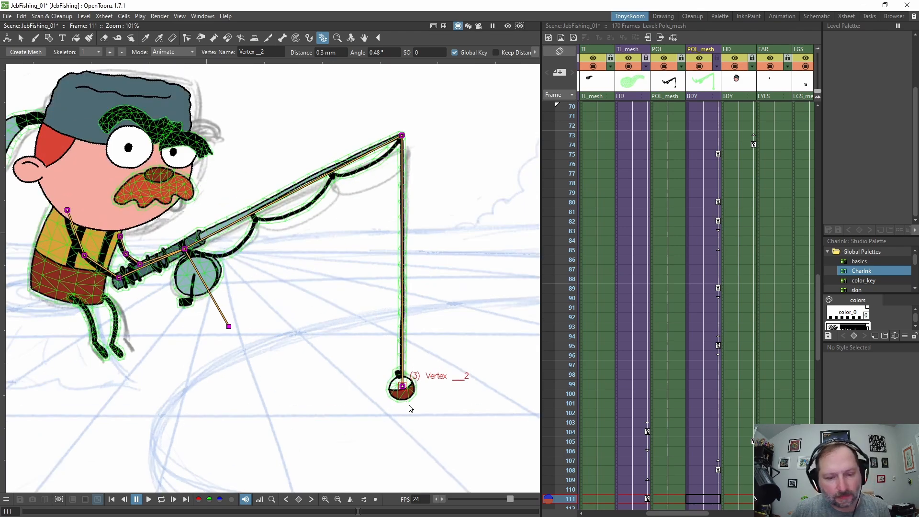
Create a Toonz Raster level named ripples in the empty column after BRW_mesh and name the column RIPL
left_click_drag(708, 515, 753, 514)
scroll(739, 152, "up", 1)
left_click_drag(739, 152, 672, 248)
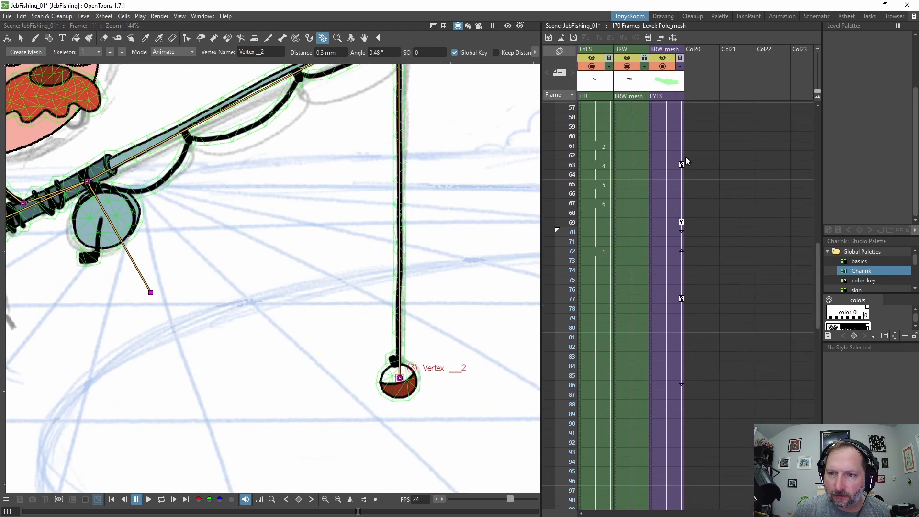
left_click(702, 49)
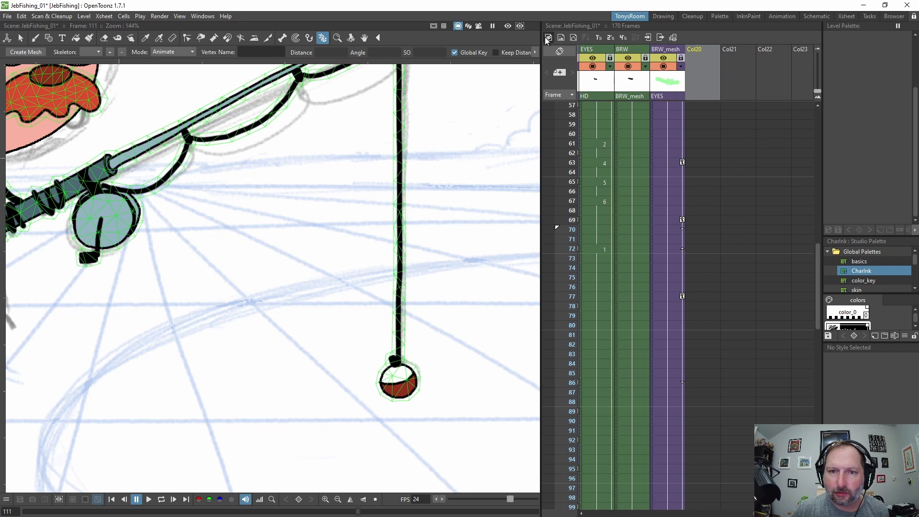
key("alt+n")
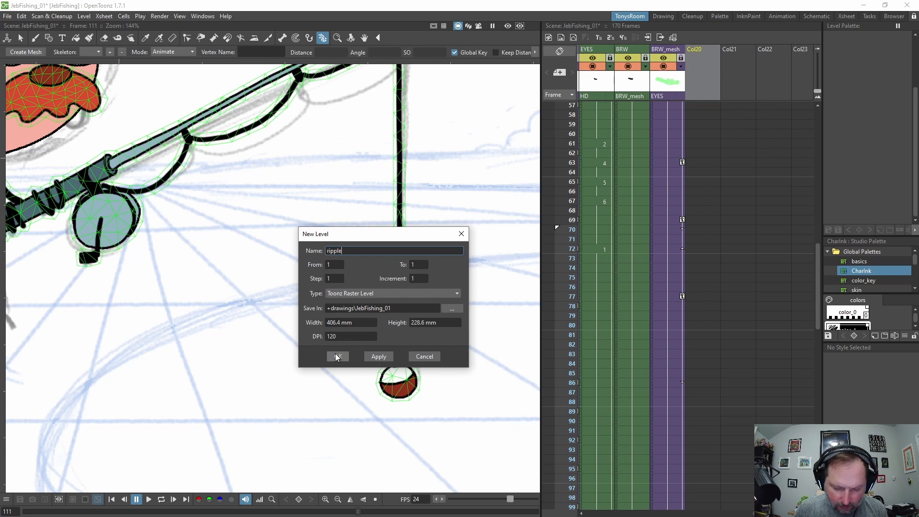
left_click(337, 357)
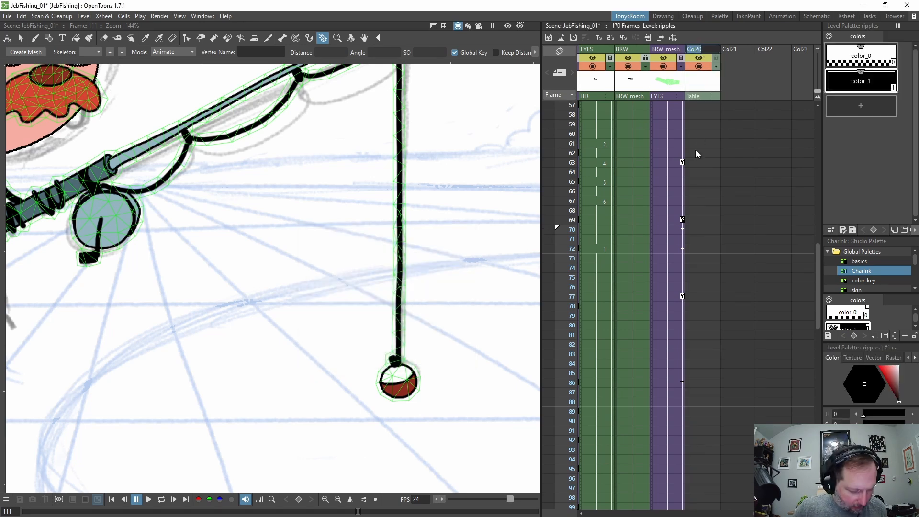
type("RIP")
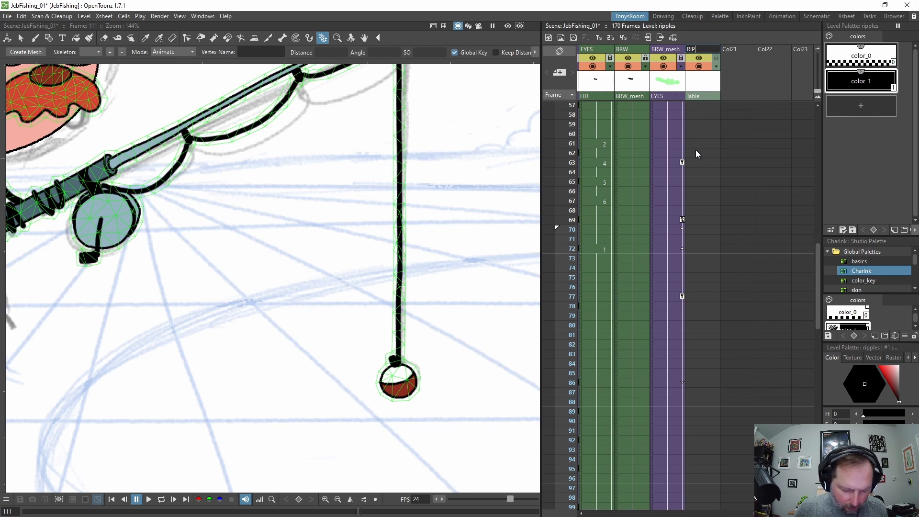
type("L")
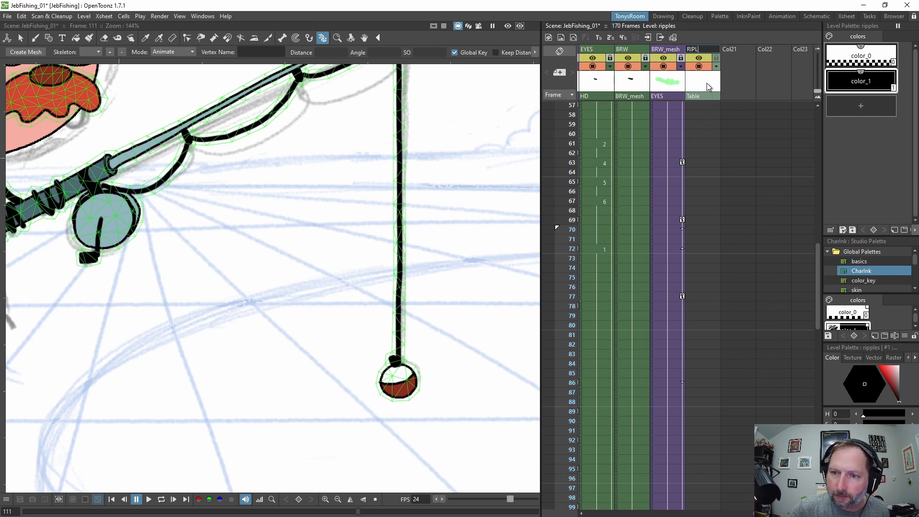
Move the ripples drawing up the RIPL column to frame 1 and select it
left_click_drag(817, 308, 811, 378)
left_click(698, 359)
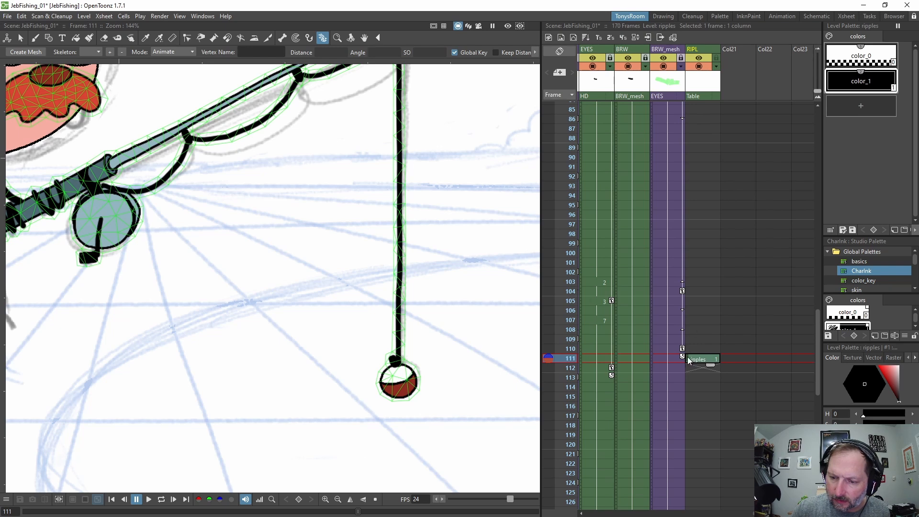
left_click_drag(687, 358, 697, 108)
left_click_drag(816, 317, 814, 235)
left_click_drag(689, 438, 690, 113)
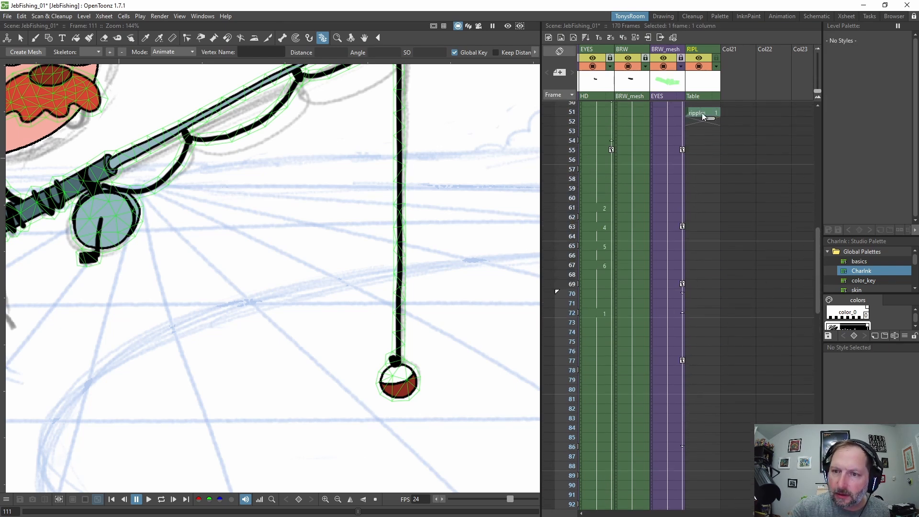
left_click_drag(813, 248, 803, 152)
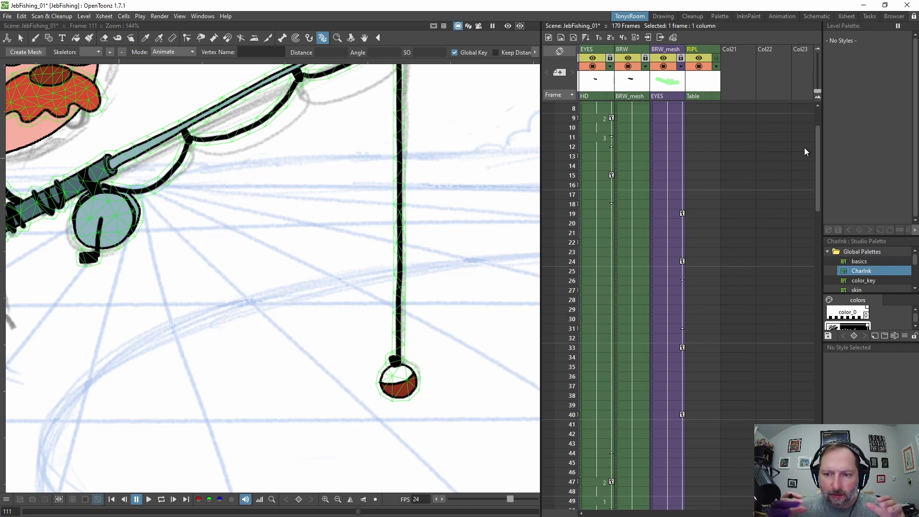
left_click_drag(815, 175, 816, 191)
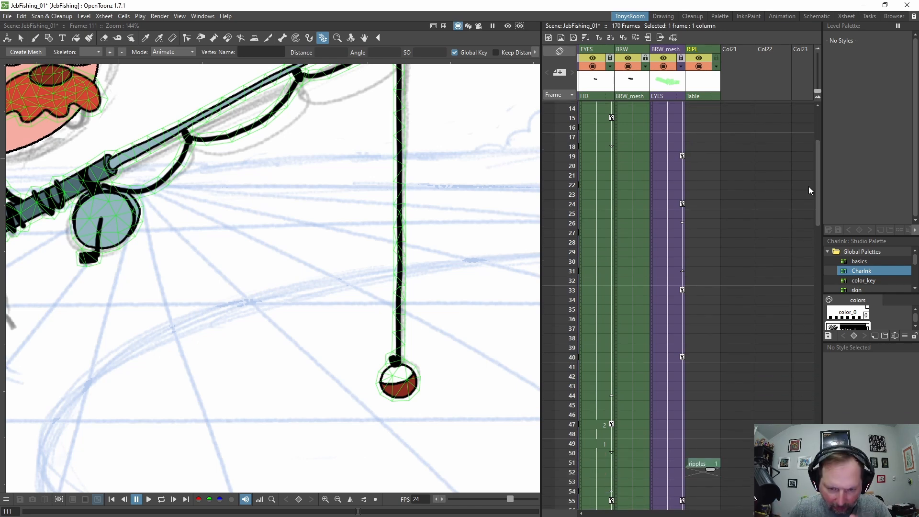
left_click_drag(689, 462, 689, 367)
left_click_drag(688, 464, 689, 150)
left_click_drag(813, 211, 819, 139)
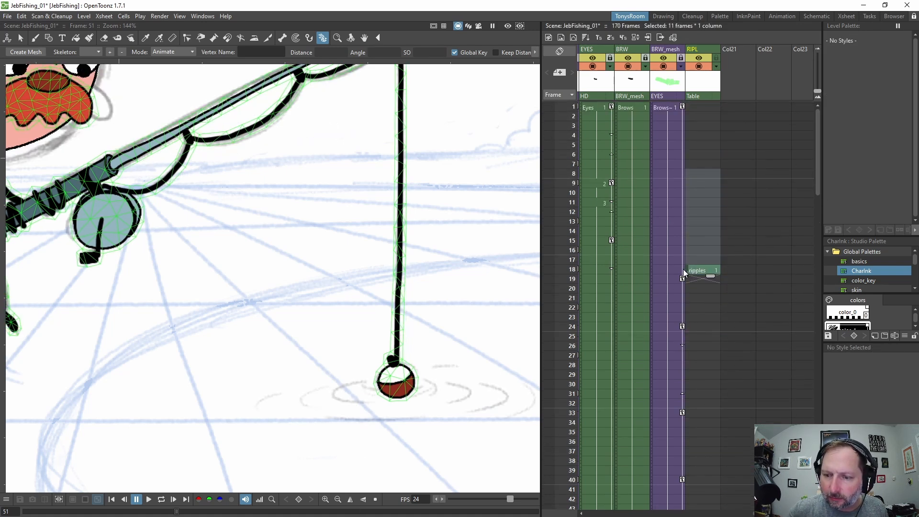
left_click(689, 271)
left_click_drag(691, 253, 692, 106)
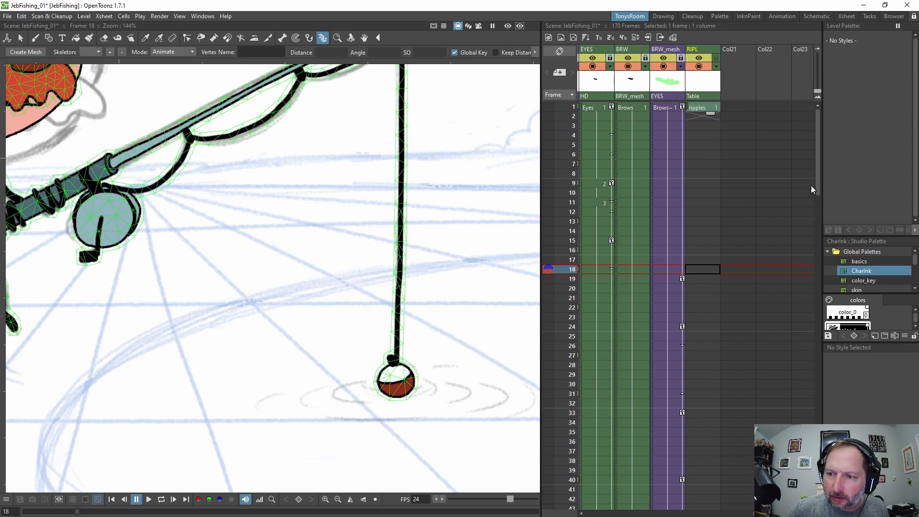
left_click(692, 106)
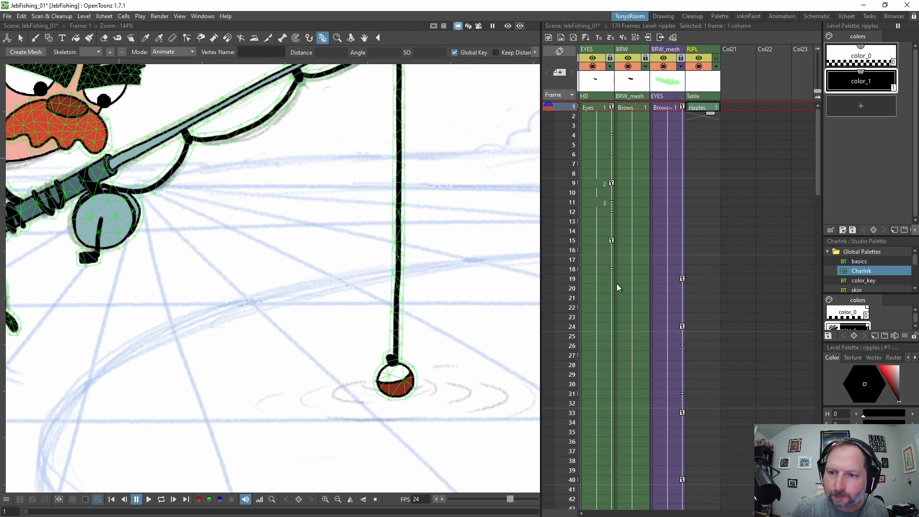
Step through the rough drawings up to frame 70, return to the ripples drawing at frame 1 and examine the whole scene
key("Down")
key("Down")
key("Down")
key("alt+comma")
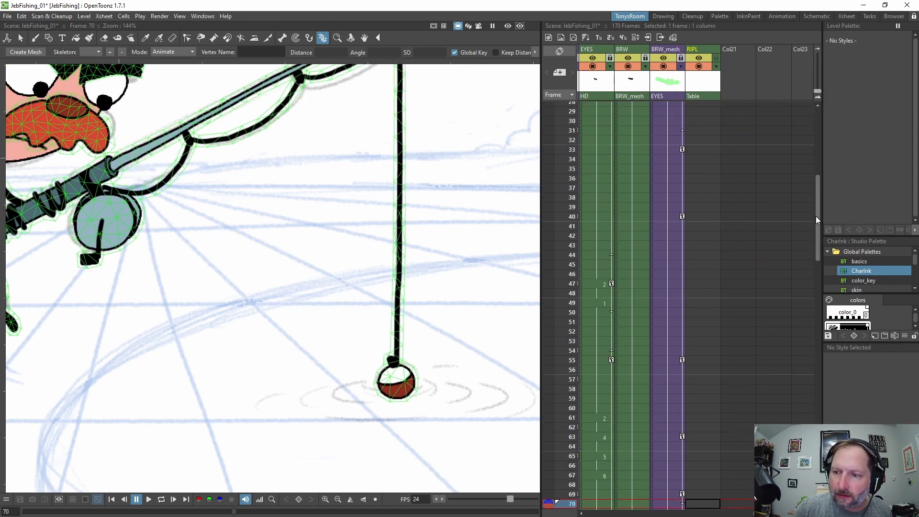
left_click_drag(815, 216, 825, 119)
left_click(701, 107)
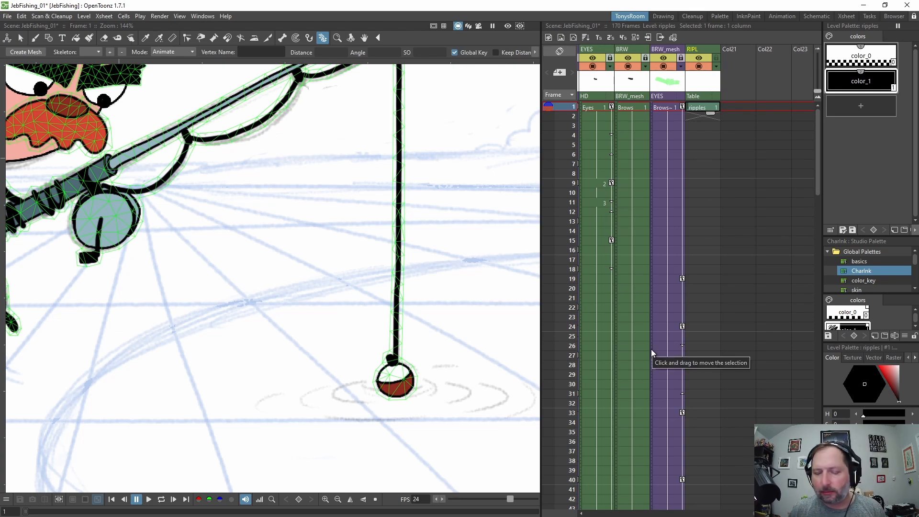
scroll(305, 254, "down", 7)
left_click_drag(338, 291, 388, 333)
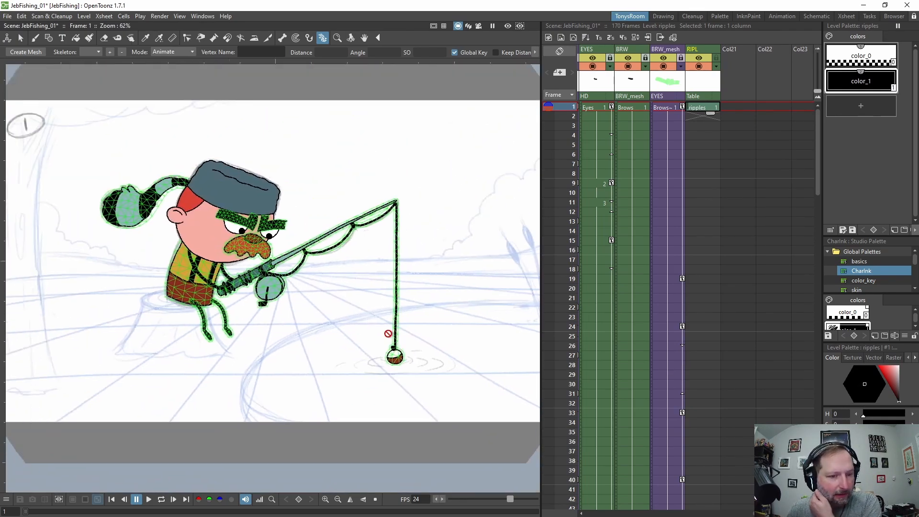
scroll(384, 324, "down", 1)
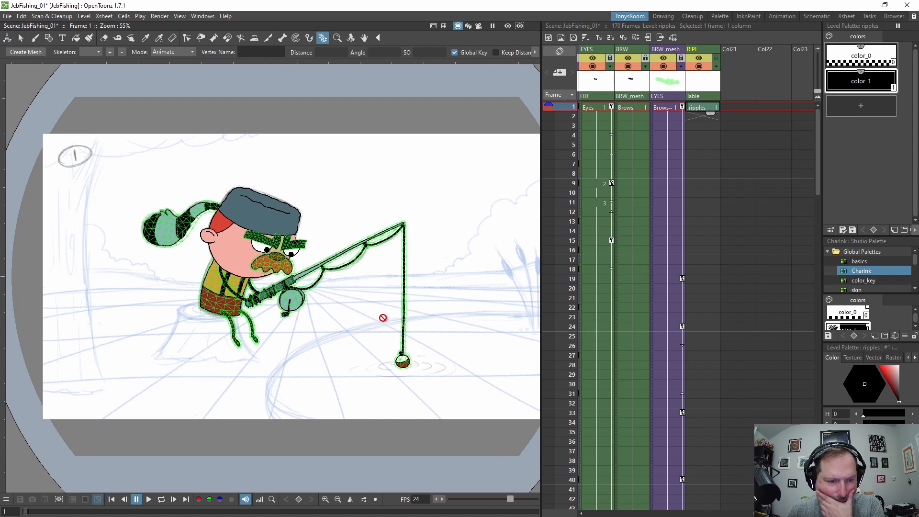
scroll(383, 317, "up", 2)
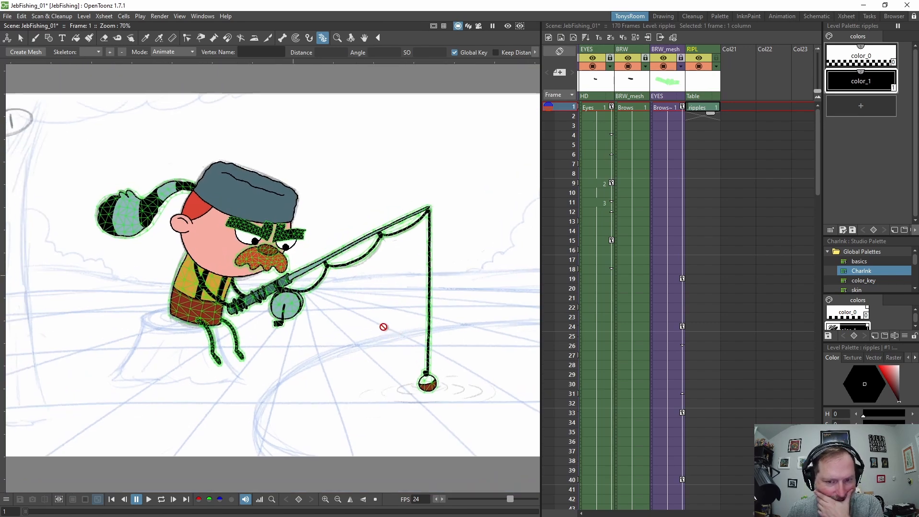
scroll(384, 327, "down", 3)
scroll(383, 327, "up", 2)
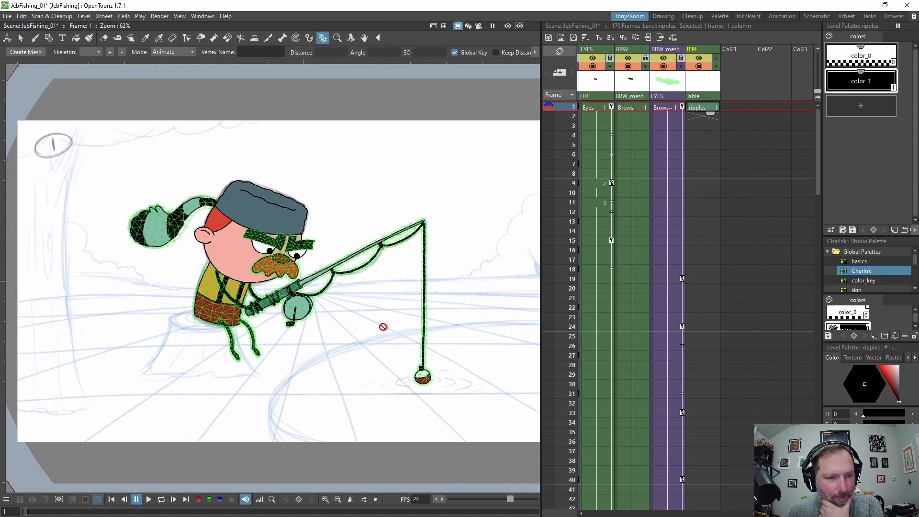